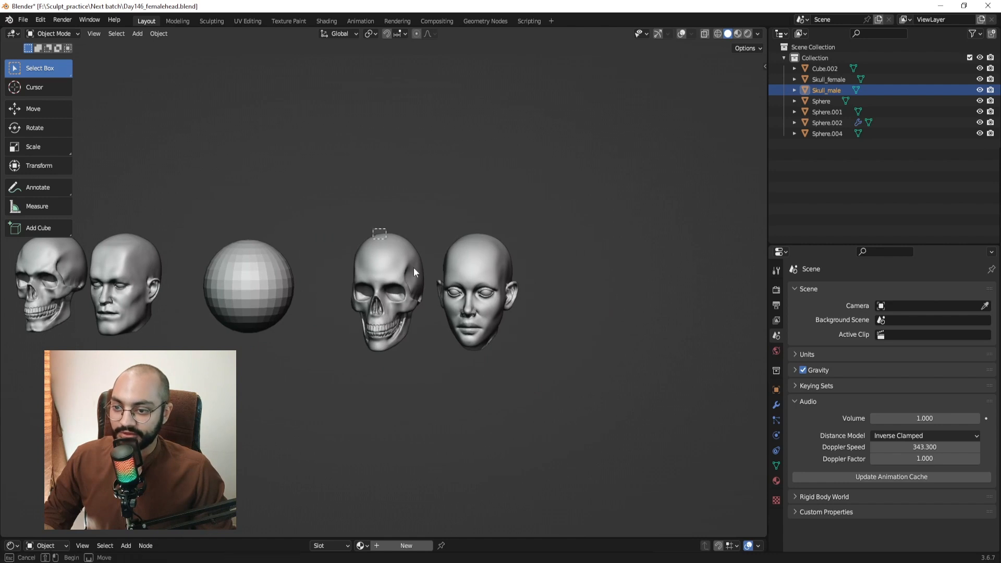
# Frame the female head and both reference skulls together in the viewport.
pyautogui.scroll(1, 532, 331)
pyautogui.click(525, 327)
pyautogui.moveTo(524, 328); pyautogui.dragTo(497, 308, button='middle')
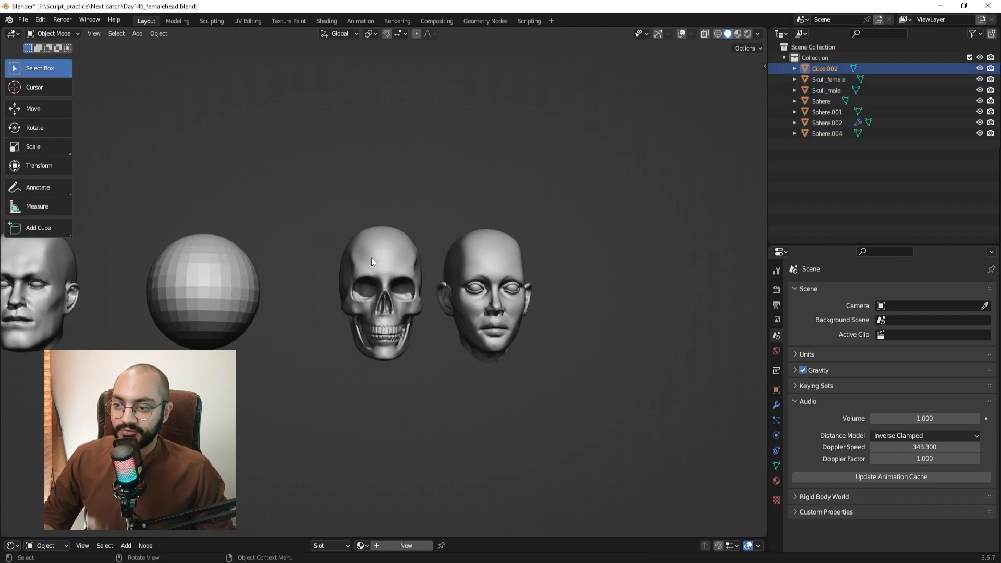
pyautogui.click(372, 257)
pyautogui.moveTo(412, 287); pyautogui.dragTo(435, 297, button='middle')
pyautogui.keyDown('shift'); pyautogui.moveTo(310, 301); pyautogui.dragTo(415, 302, button='middle'); pyautogui.keyUp('shift')
pyautogui.scroll(-1, 421, 296)
pyautogui.click(589, 295)
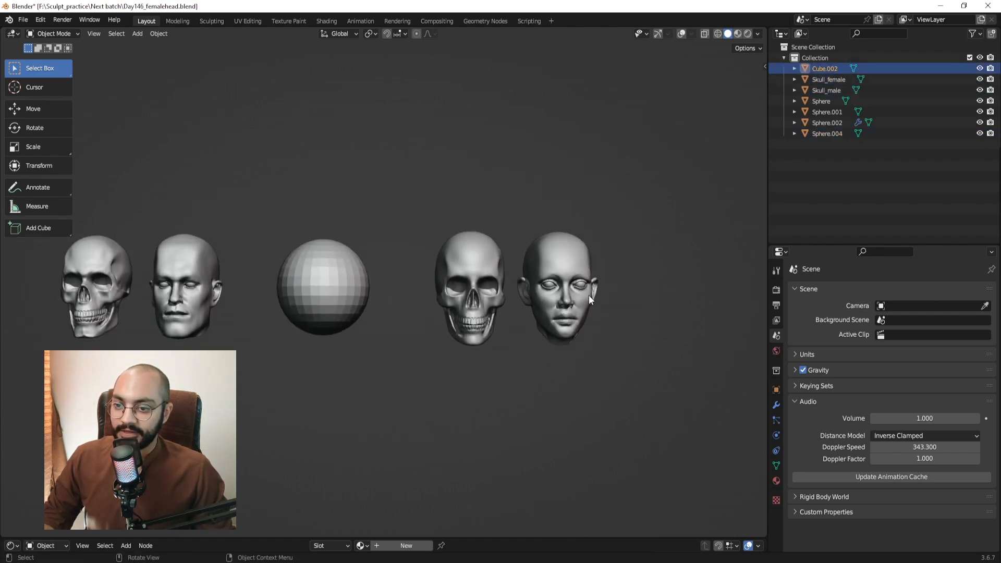
pyautogui.scroll(1, 589, 295)
pyautogui.keyDown('shift'); pyautogui.moveTo(589, 295); pyautogui.dragTo(480, 233, button='middle'); pyautogui.keyUp('shift')
pyautogui.scroll(3, 519, 298)
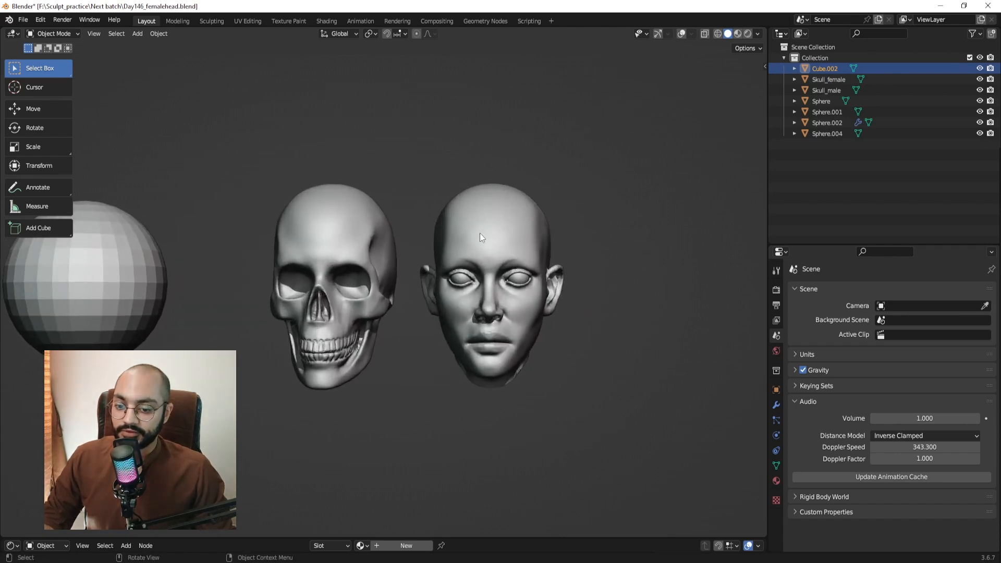
pyautogui.scroll(-3, 467, 338)
pyautogui.keyDown('shift'); pyautogui.moveTo(321, 268); pyautogui.dragTo(474, 263, button='middle'); pyautogui.keyUp('shift')
pyautogui.scroll(-2, 474, 263)
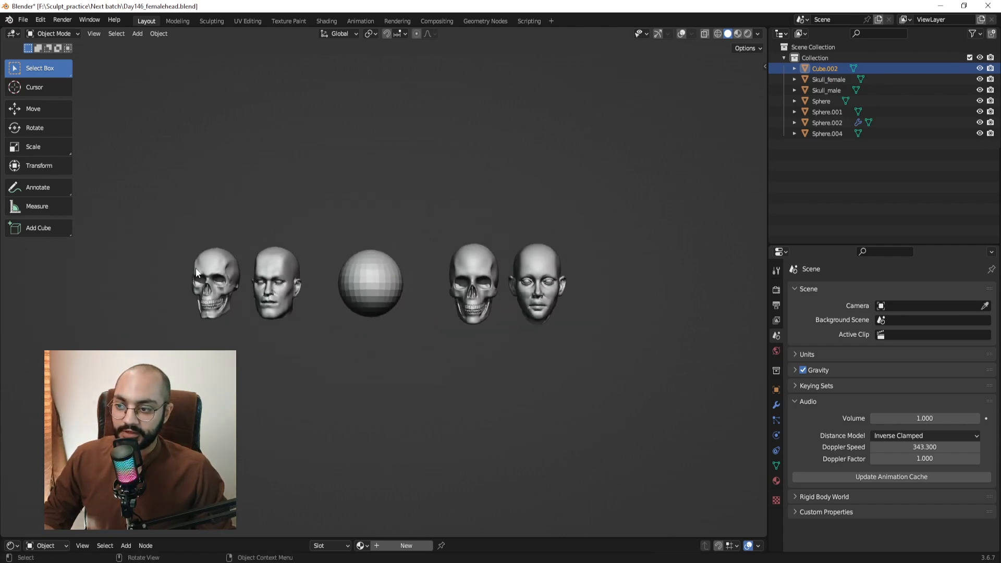
# Move Skull_male along X to the far right of the scene.
pyautogui.click(200, 272)
pyautogui.press('g')
pyautogui.press('x')
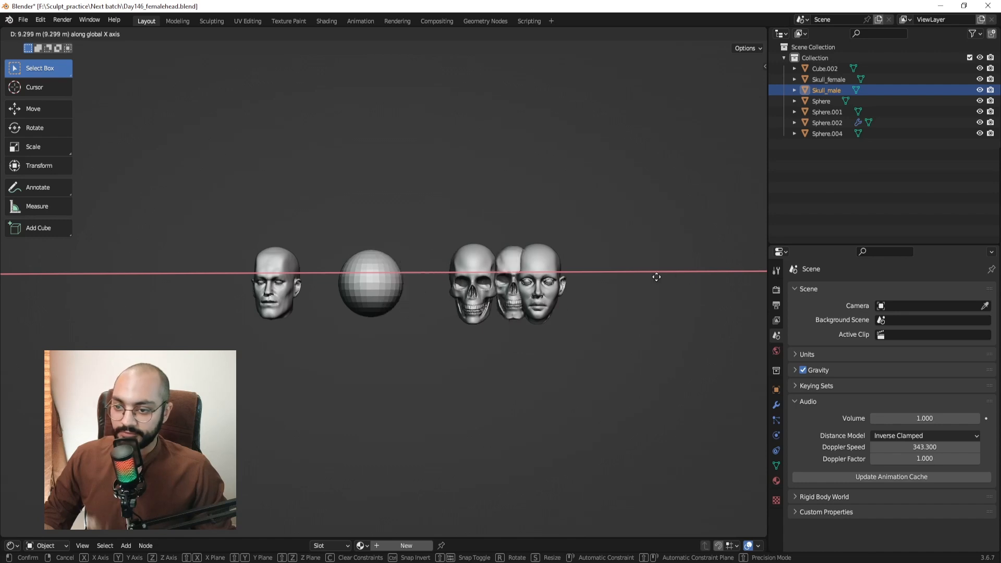
pyautogui.click(738, 281)
# Move Skull_female along X beside the male skull, leaving a gap between them.
pyautogui.click(469, 271)
pyautogui.press('g')
pyautogui.press('x')
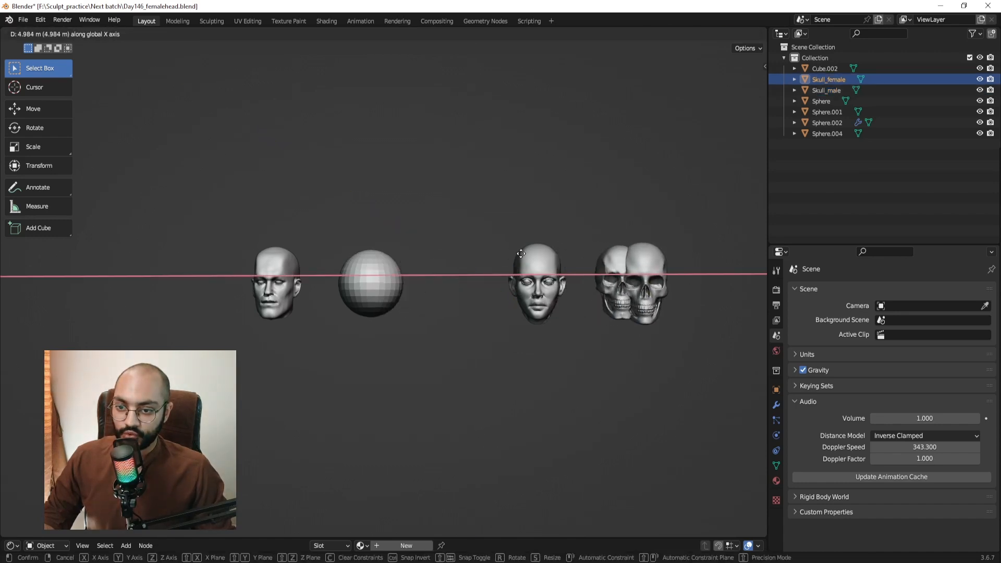
pyautogui.click(640, 257)
pyautogui.keyDown('shift'); pyautogui.moveTo(640, 257); pyautogui.dragTo(589, 250, button='middle'); pyautogui.keyUp('shift')
pyautogui.scroll(3, 551, 277)
pyautogui.keyDown('shift'); pyautogui.moveTo(549, 279); pyautogui.dragTo(394, 290, button='middle'); pyautogui.keyUp('shift')
pyautogui.press('g')
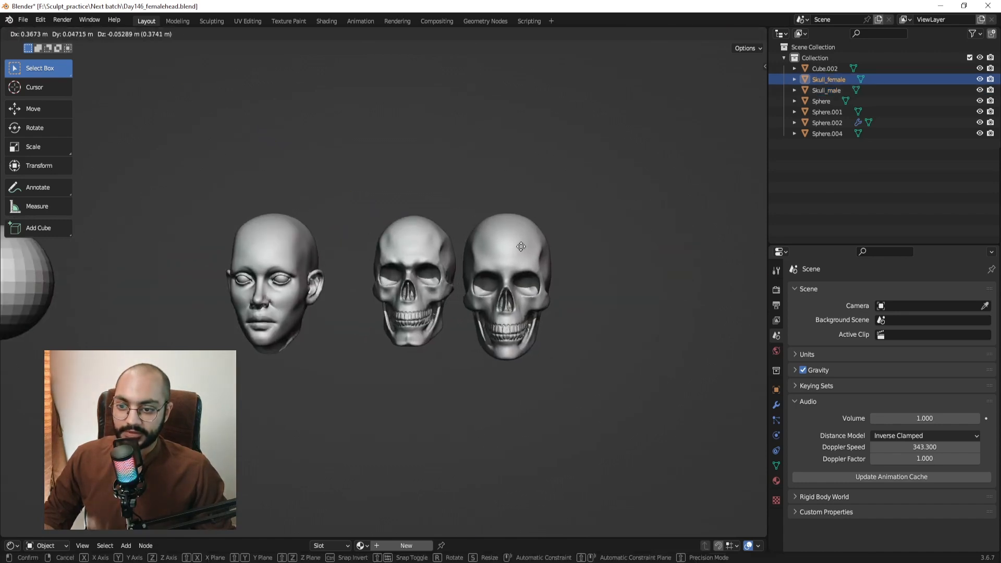
pyautogui.click(530, 246)
pyautogui.scroll(2, 570, 267)
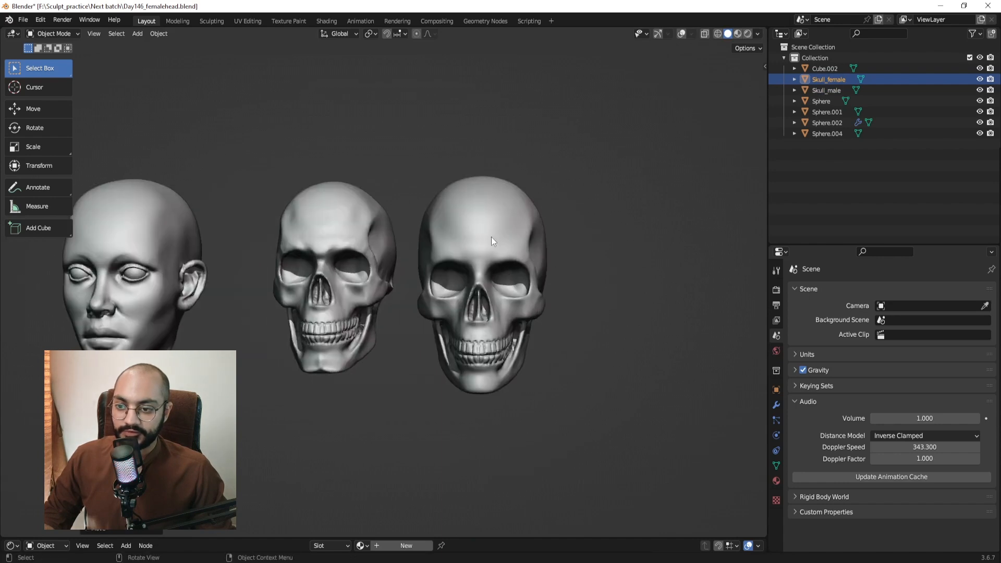
pyautogui.moveTo(491, 236); pyautogui.dragTo(469, 255, button='middle')
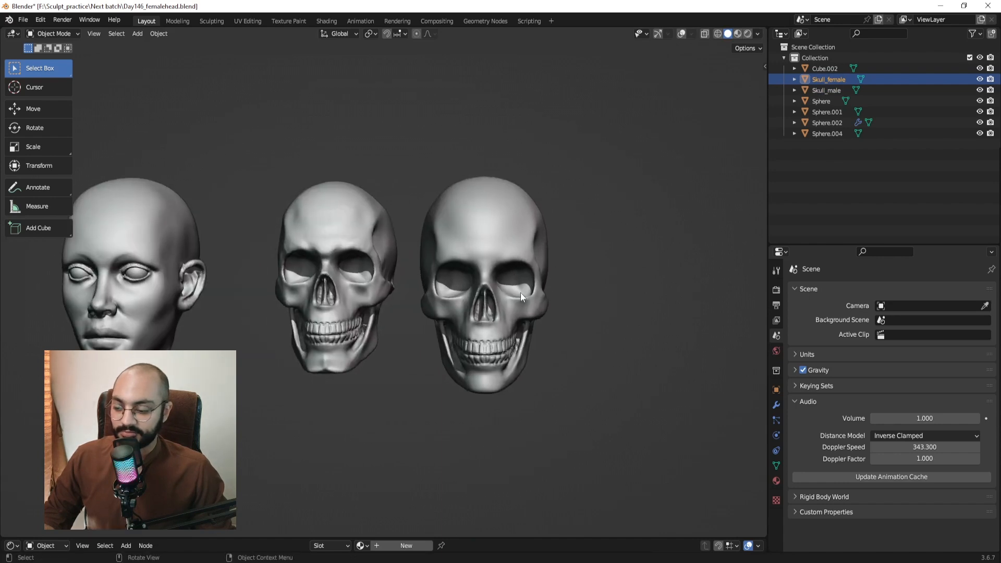
# Scale Skull_female down to 0.8515 and frame both skulls.
pyautogui.press('s')
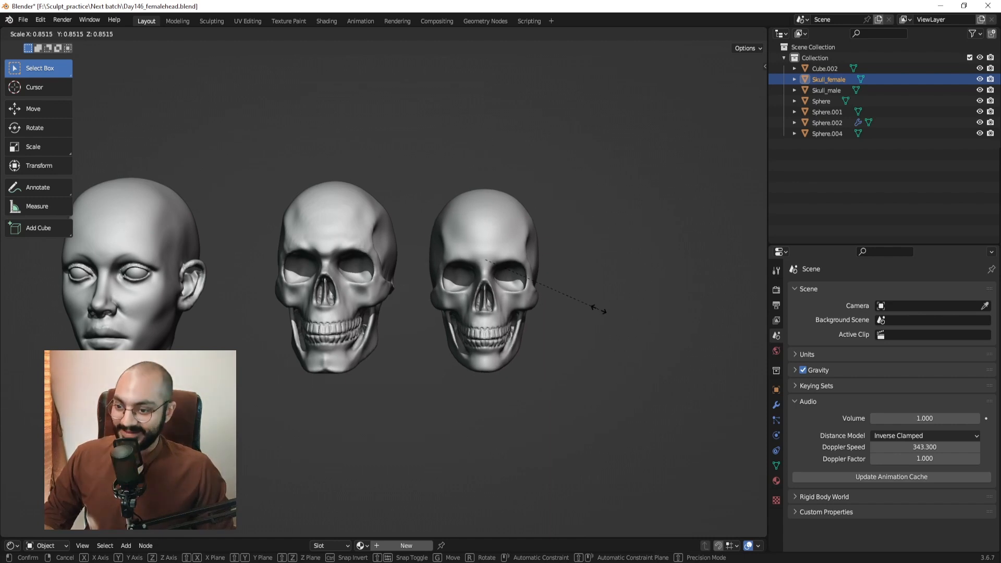
pyautogui.click(599, 309)
pyautogui.click(599, 309)
pyautogui.moveTo(482, 281); pyautogui.dragTo(463, 284, button='middle')
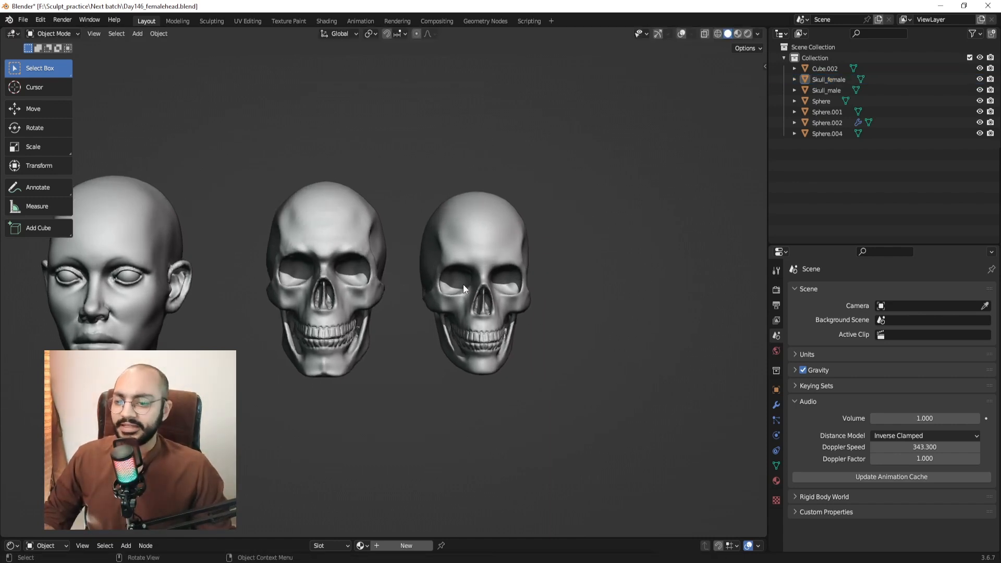
pyautogui.moveTo(297, 145); pyautogui.dragTo(474, 305)
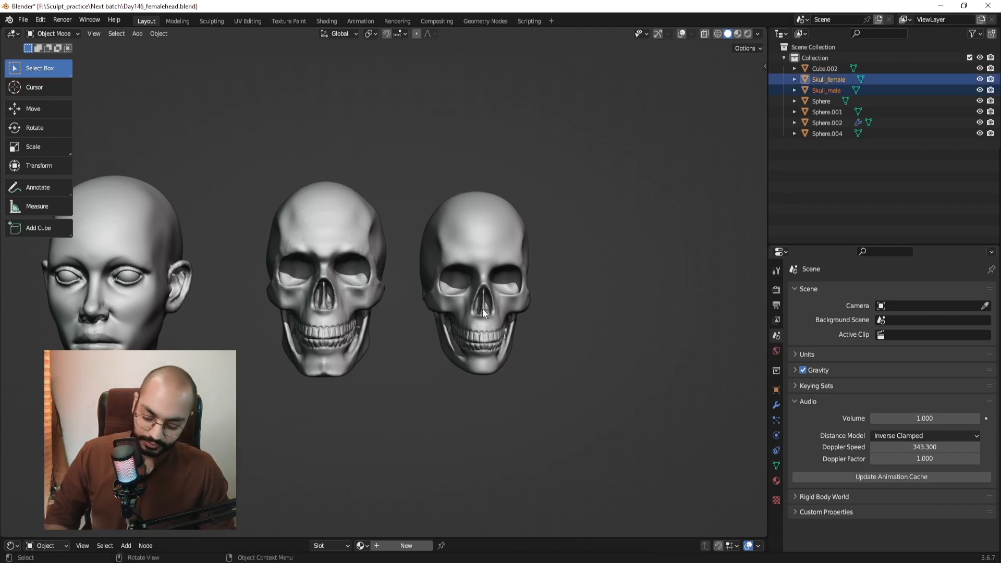
pyautogui.press('KP_Decimal')
pyautogui.click(571, 154)
pyautogui.moveTo(570, 155); pyautogui.dragTo(438, 248, button='middle')
# Lower Skull_male so it sits level beside the female skull in side view.
pyautogui.click(247, 294)
pyautogui.moveTo(482, 274); pyautogui.dragTo(405, 259, button='middle')
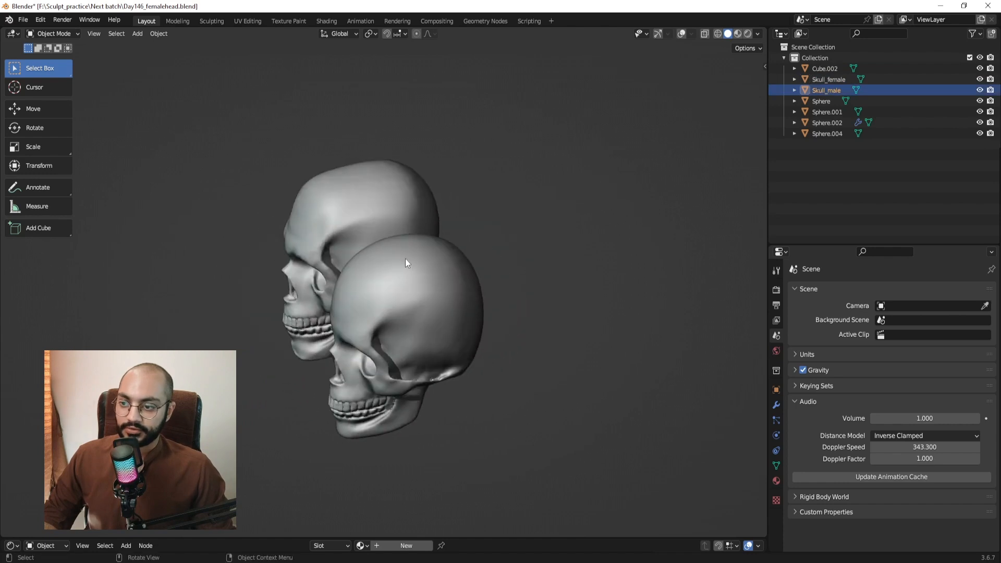
pyautogui.press('g')
pyautogui.click(593, 168)
pyautogui.press('KP_3')
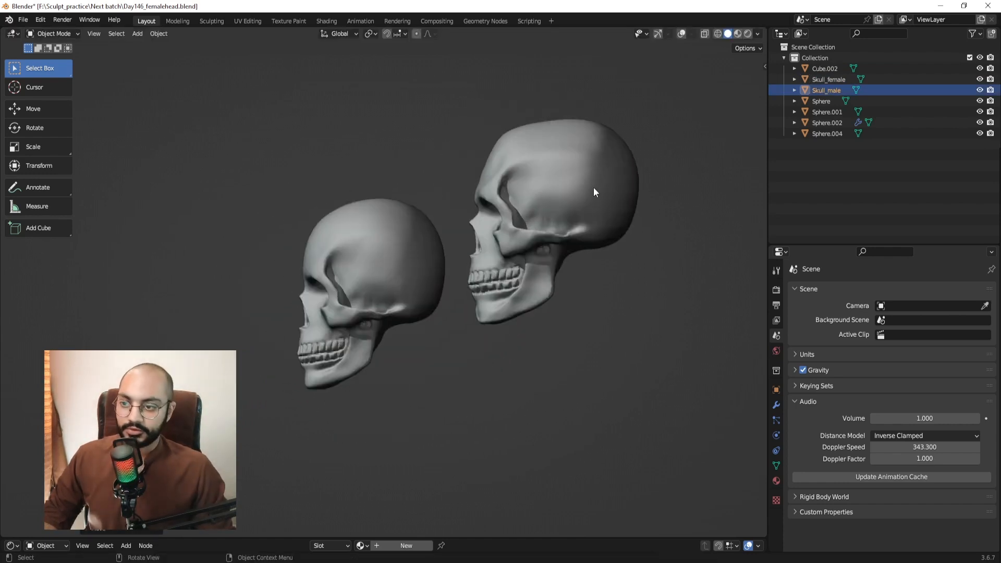
pyautogui.keyDown('shift'); pyautogui.moveTo(564, 159); pyautogui.dragTo(543, 152, button='middle'); pyautogui.keyUp('shift')
pyautogui.moveTo(542, 152); pyautogui.dragTo(539, 200)
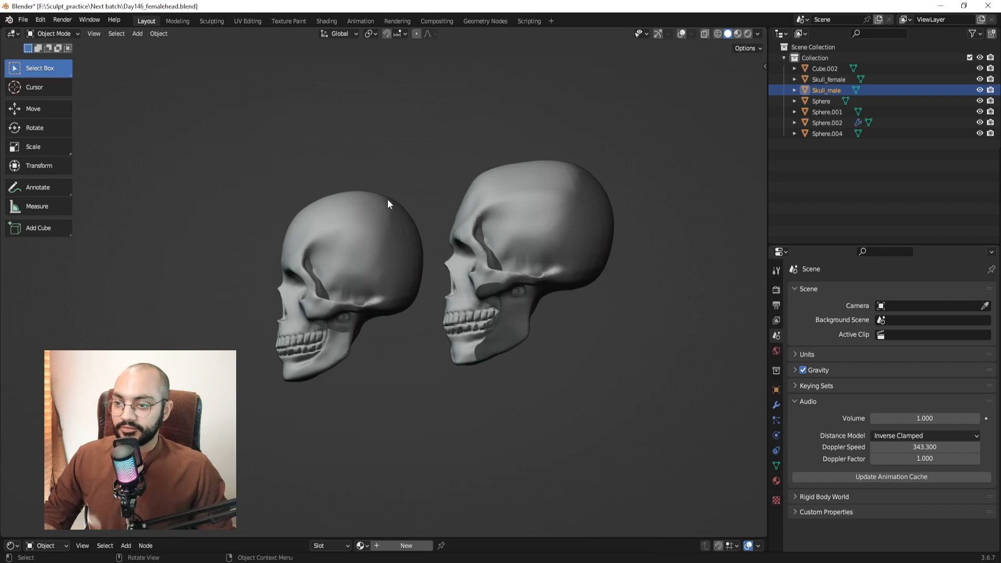
# Orbit around both skulls to compare them from front, side, three-quarter and below.
pyautogui.moveTo(405, 286); pyautogui.dragTo(572, 302, button='middle')
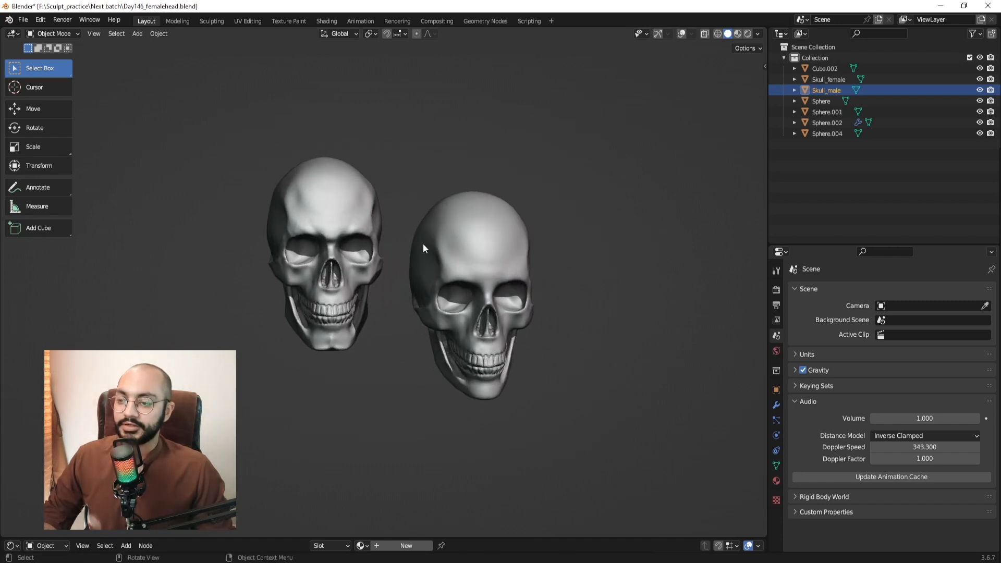
pyautogui.moveTo(428, 237); pyautogui.dragTo(456, 243, button='middle')
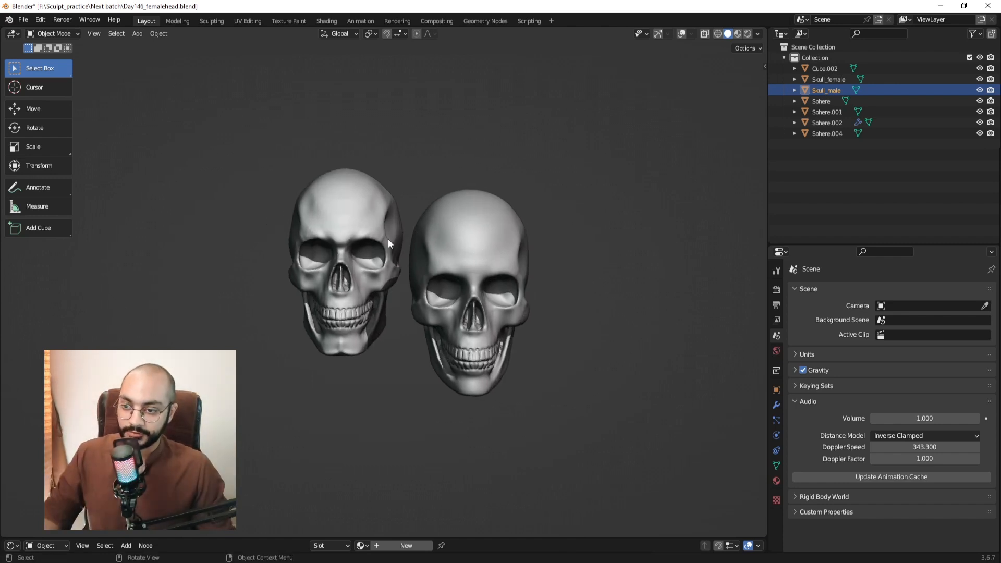
pyautogui.moveTo(330, 236); pyautogui.dragTo(392, 265, button='middle')
pyautogui.press('KP_3')
pyautogui.scroll(2, 392, 265)
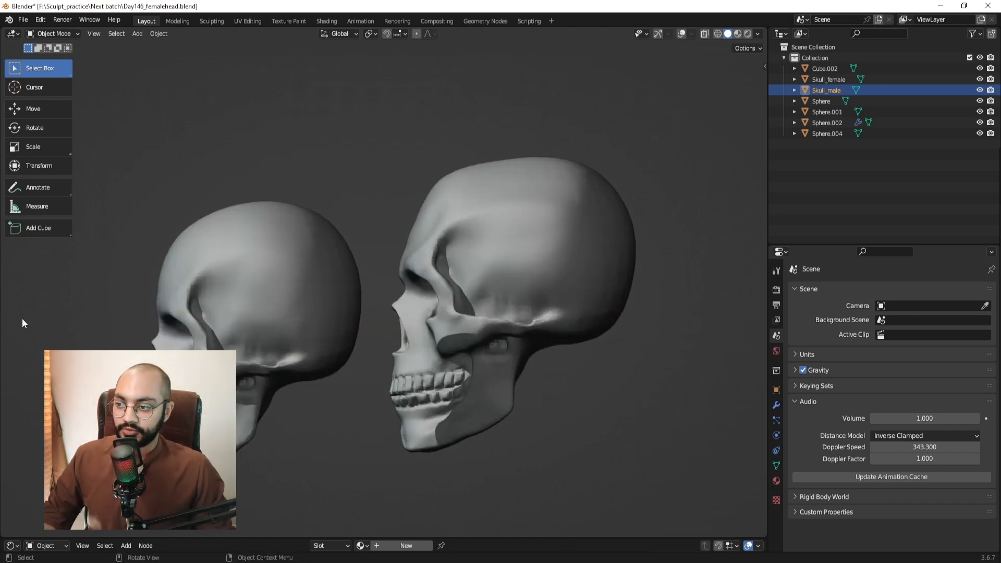
pyautogui.keyDown('shift'); pyautogui.moveTo(258, 311); pyautogui.dragTo(301, 296, button='middle'); pyautogui.keyUp('shift')
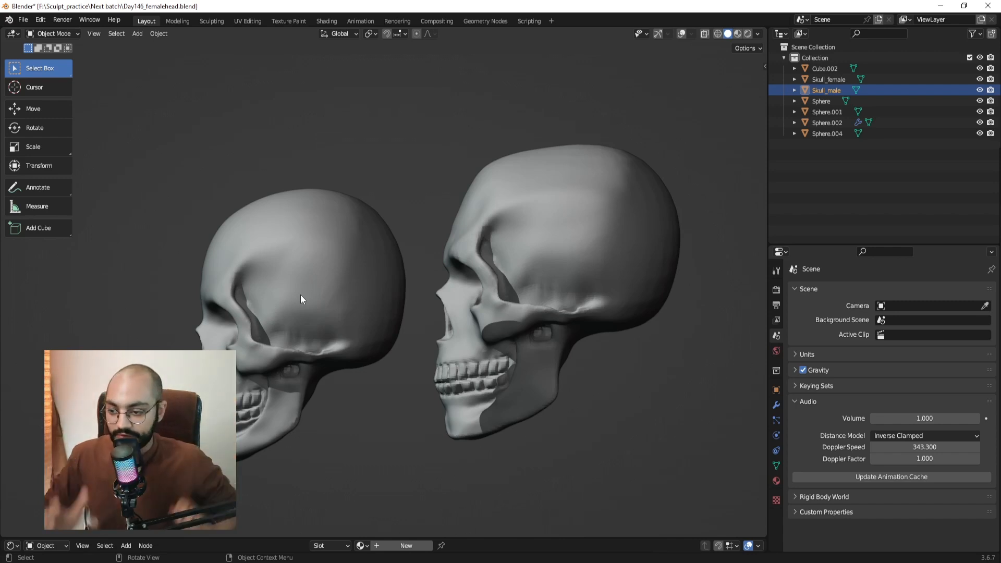
pyautogui.moveTo(300, 295); pyautogui.dragTo(421, 270, button='middle')
pyautogui.scroll(-3, 374, 279)
pyautogui.moveTo(492, 296); pyautogui.dragTo(498, 246, button='middle')
pyautogui.scroll(2, 501, 241)
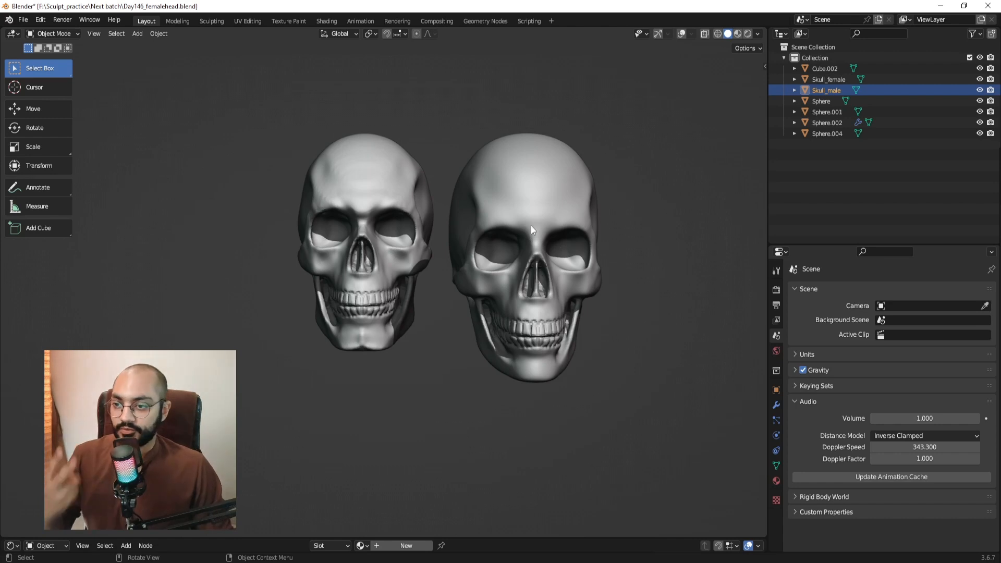
pyautogui.moveTo(531, 225); pyautogui.dragTo(501, 183, button='middle')
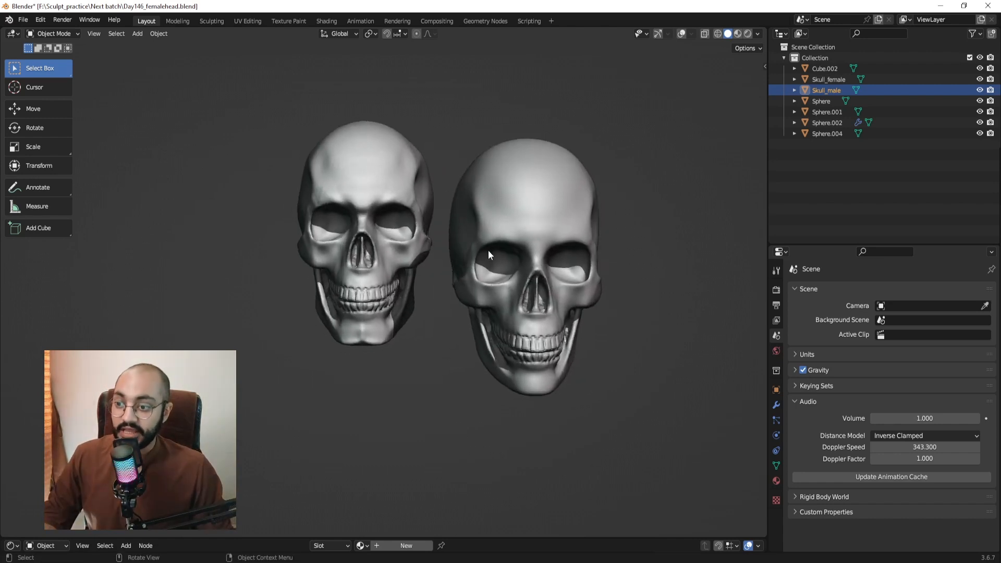
pyautogui.moveTo(516, 269); pyautogui.dragTo(490, 208, button='middle')
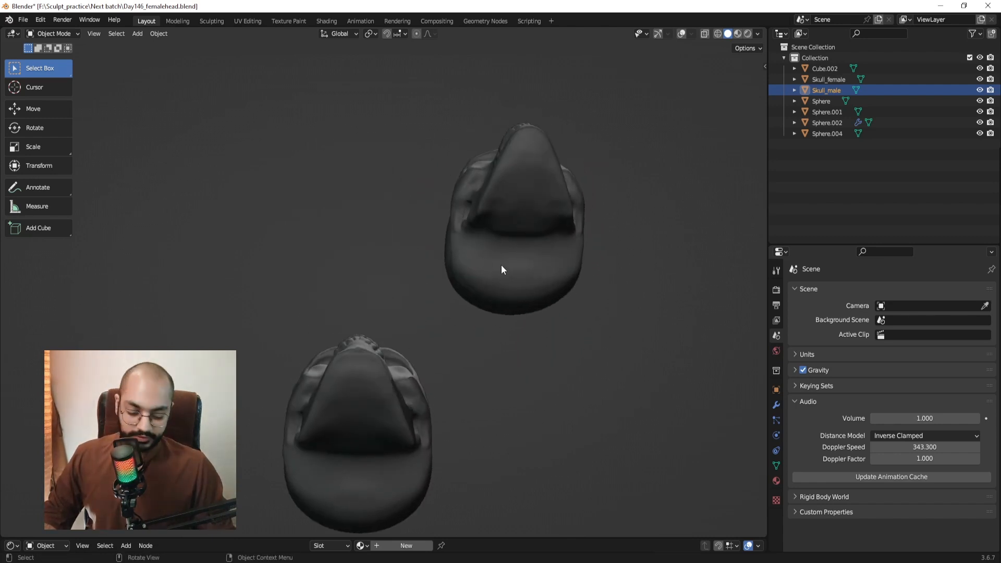
# Switch to orthographic view and turn off viewport shadows.
pyautogui.press('KP_5')
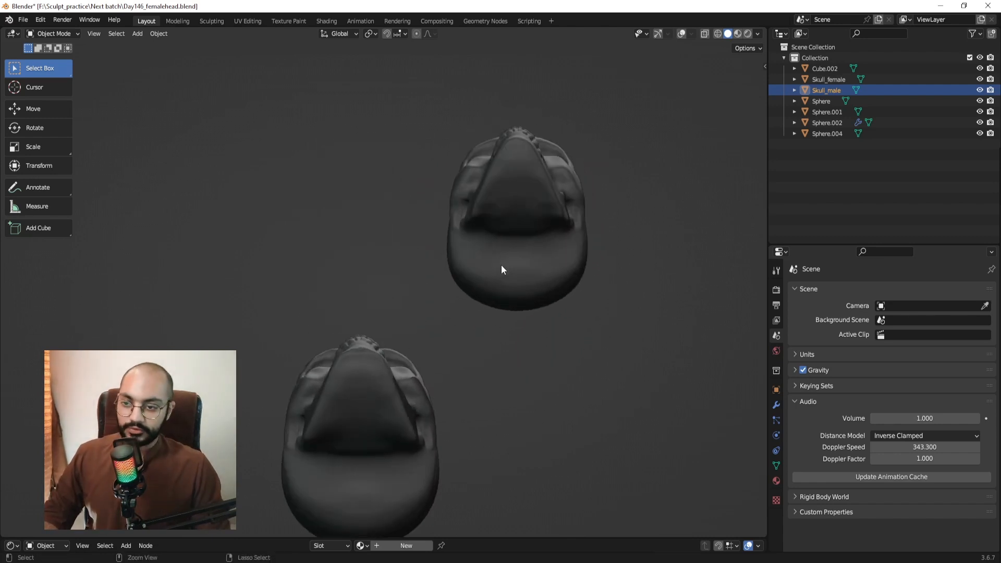
pyautogui.click(757, 34)
pyautogui.click(698, 253)
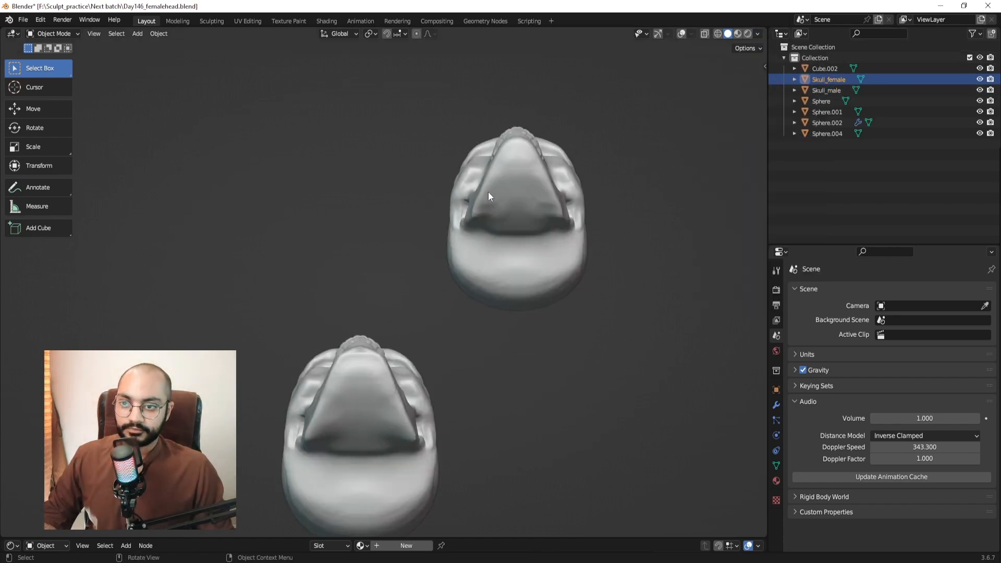
# Orbit between front, top and side views to inspect the brightened skulls.
pyautogui.moveTo(488, 192)
pyautogui.mouseDown(button='middle')
pyautogui.moveTo(525, 279)
pyautogui.moveTo(583, 210)
pyautogui.mouseUp(button='middle')
pyautogui.scroll(1, 485, 266)
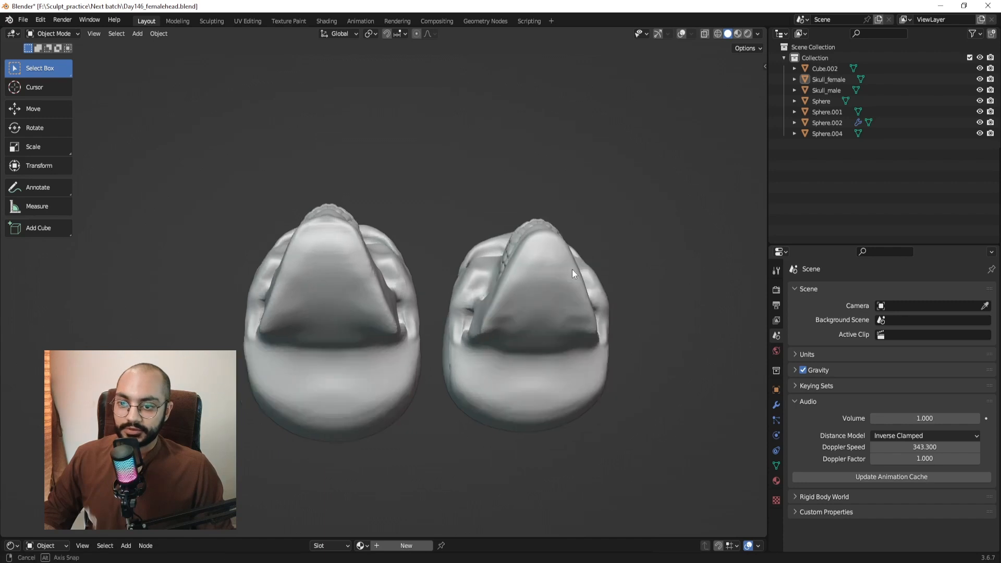
pyautogui.moveTo(571, 269); pyautogui.dragTo(571, 375, button='middle')
pyautogui.press('KP_1')
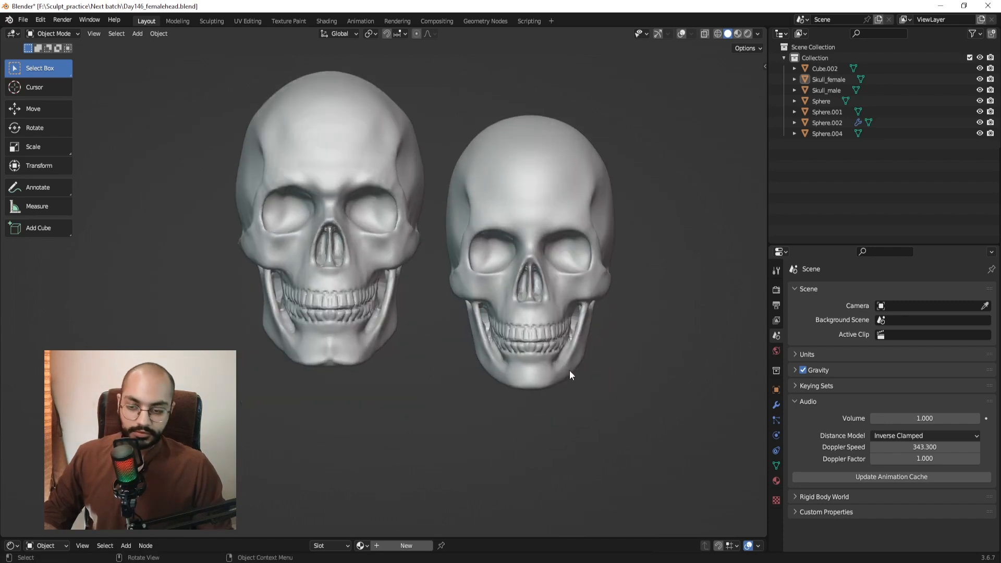
pyautogui.moveTo(581, 365); pyautogui.dragTo(557, 269, button='middle')
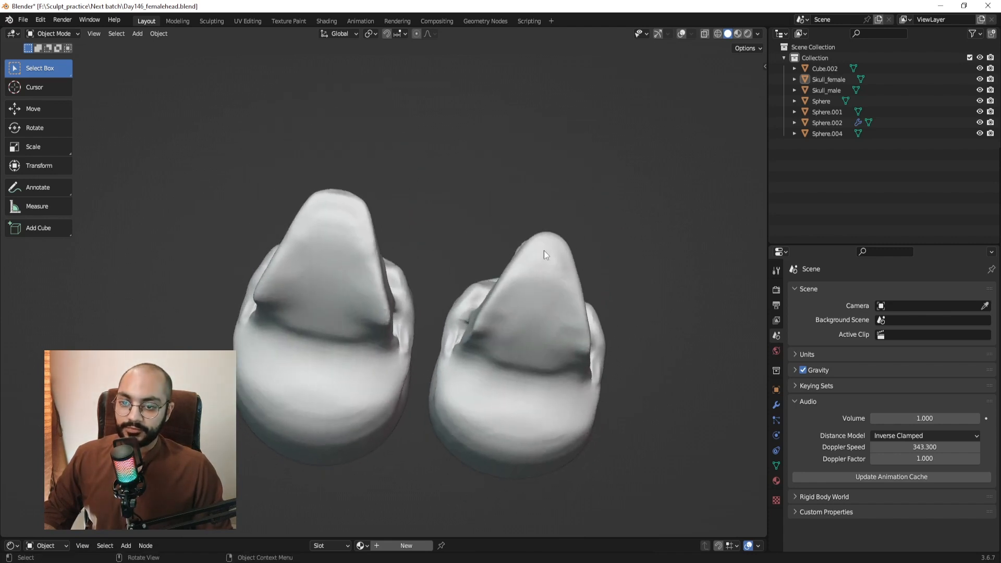
pyautogui.moveTo(404, 230); pyautogui.dragTo(423, 238, button='middle')
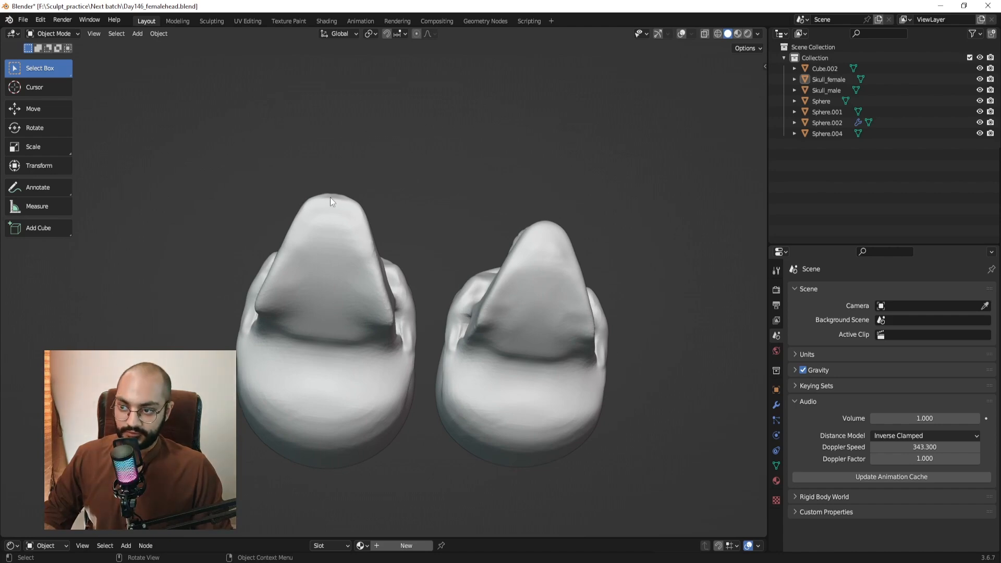
pyautogui.moveTo(399, 258); pyautogui.dragTo(387, 381, button='middle')
pyautogui.moveTo(290, 337); pyautogui.dragTo(325, 273, button='middle')
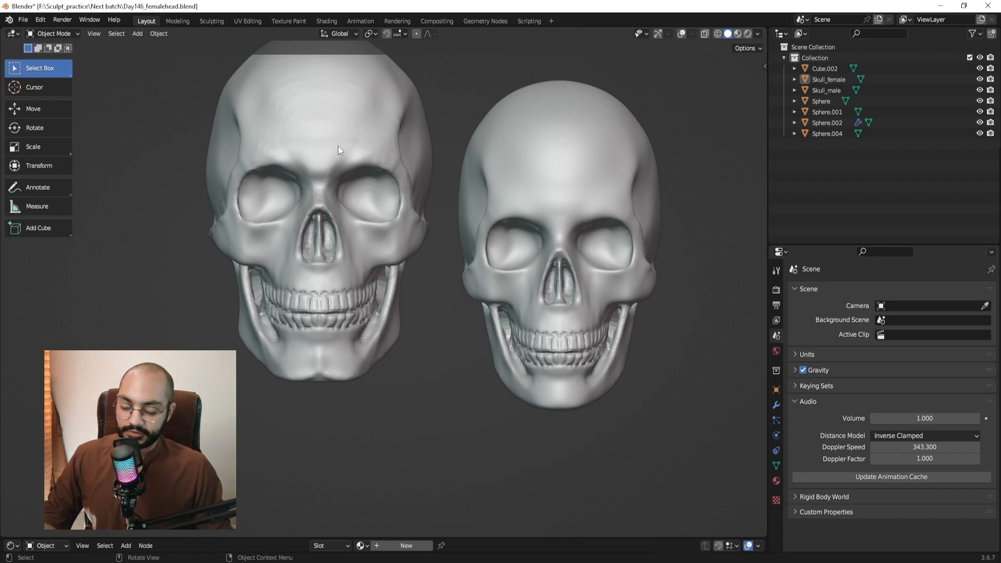
pyautogui.press('Print')
pyautogui.moveTo(361, 145); pyautogui.dragTo(528, 394)
pyautogui.moveTo(409, 260); pyautogui.dragTo(409, 259)
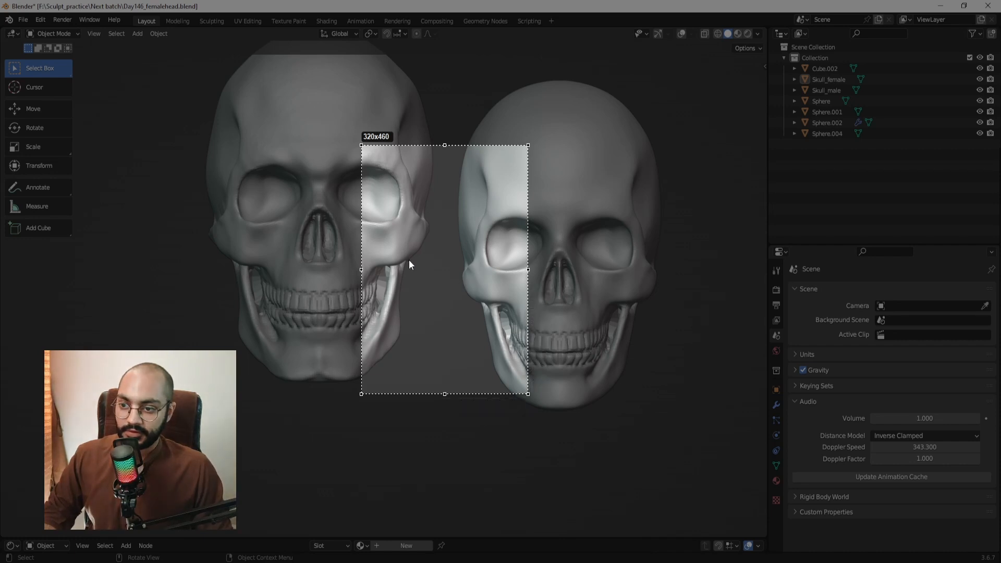
pyautogui.moveTo(405, 308); pyautogui.dragTo(407, 331)
pyautogui.hotkey('ctrl', 'z')
pyautogui.click(540, 293)
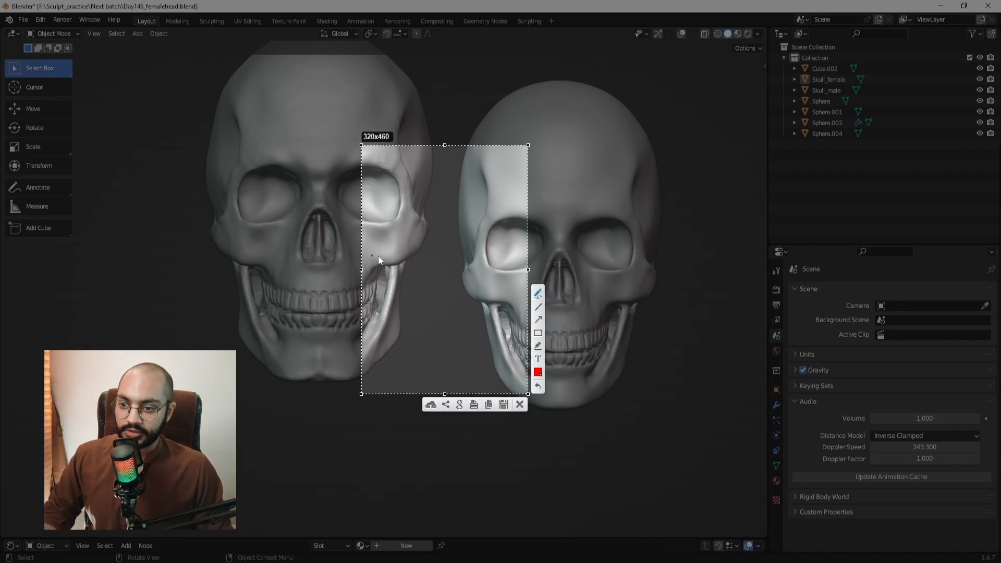
pyautogui.moveTo(407, 258); pyautogui.dragTo(406, 261)
pyautogui.moveTo(405, 334); pyautogui.dragTo(406, 334)
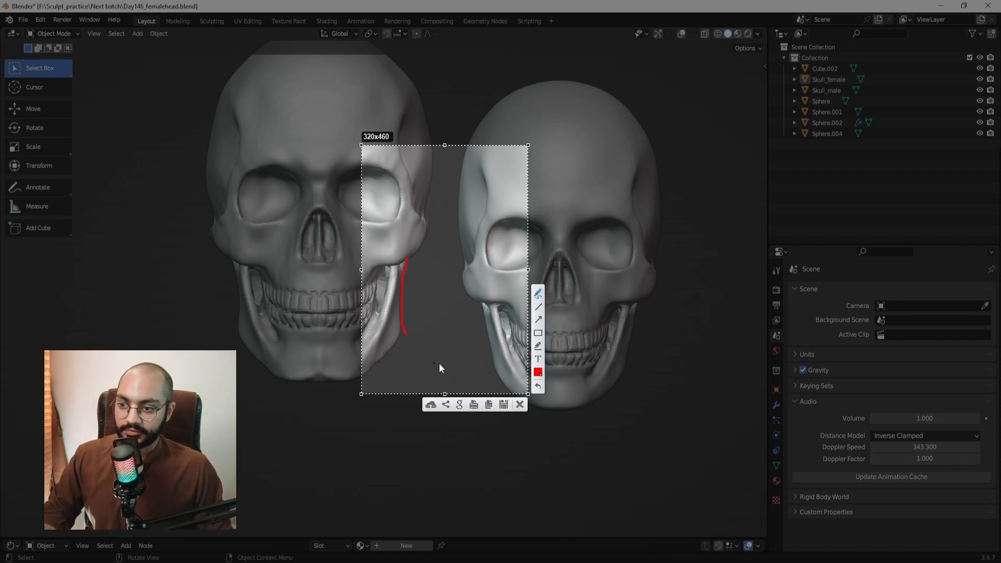
pyautogui.hotkey('ctrl', 'c')
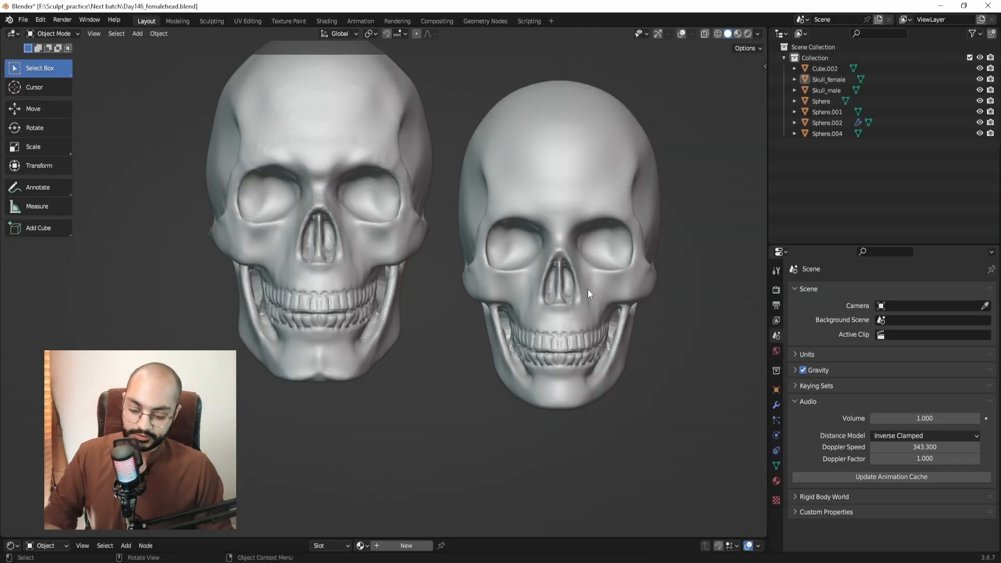
pyautogui.press('Print')
pyautogui.moveTo(563, 275); pyautogui.dragTo(679, 417)
pyautogui.click(692, 340)
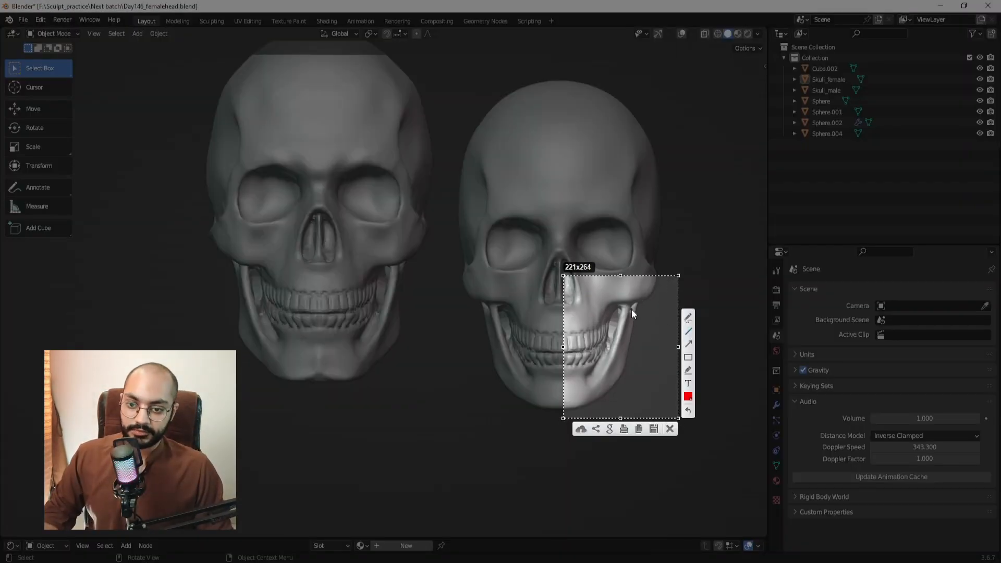
pyautogui.moveTo(638, 302); pyautogui.dragTo(640, 308)
pyautogui.moveTo(627, 369); pyautogui.dragTo(627, 370)
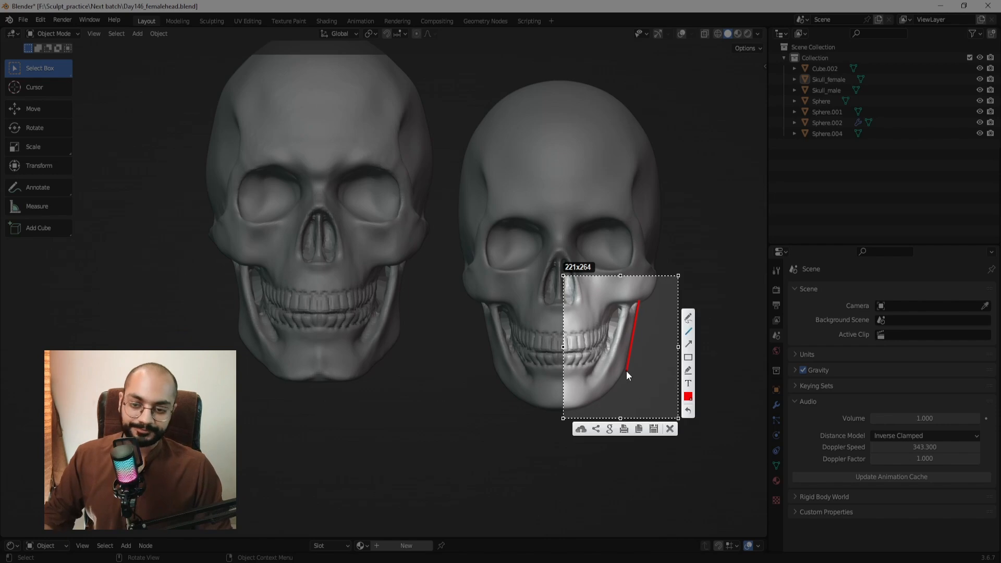
pyautogui.hotkey('ctrl', 'c')
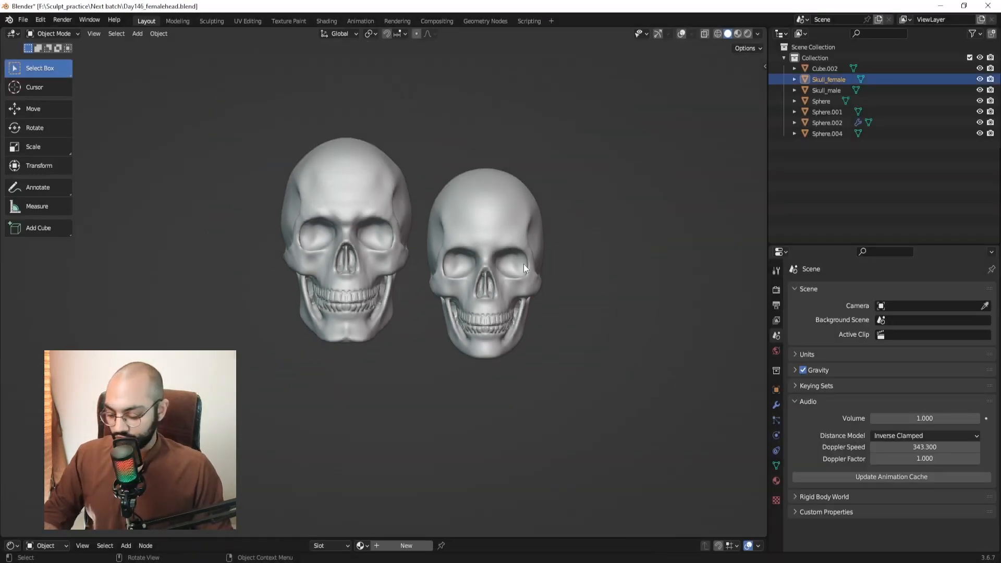
pyautogui.moveTo(523, 264); pyautogui.dragTo(543, 332, button='middle')
pyautogui.scroll(3, 544, 333)
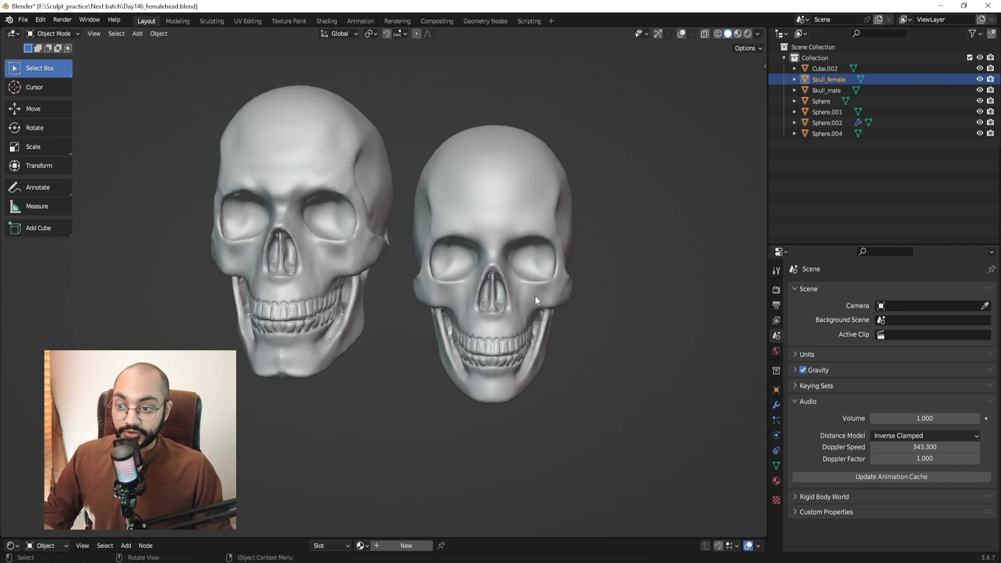
pyautogui.moveTo(428, 252); pyautogui.dragTo(436, 276, button='middle')
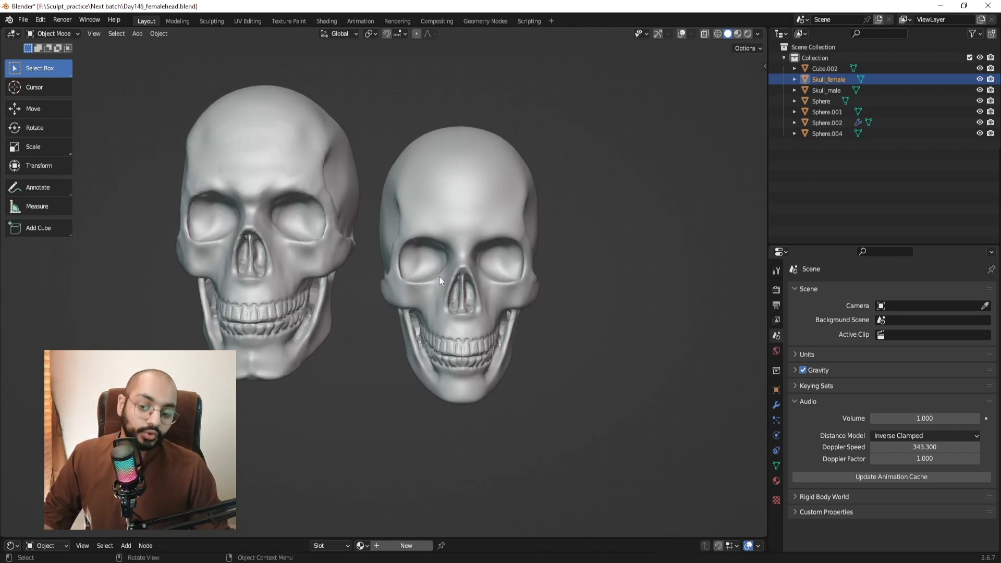
pyautogui.scroll(1, 439, 277)
pyautogui.scroll(-1, 439, 276)
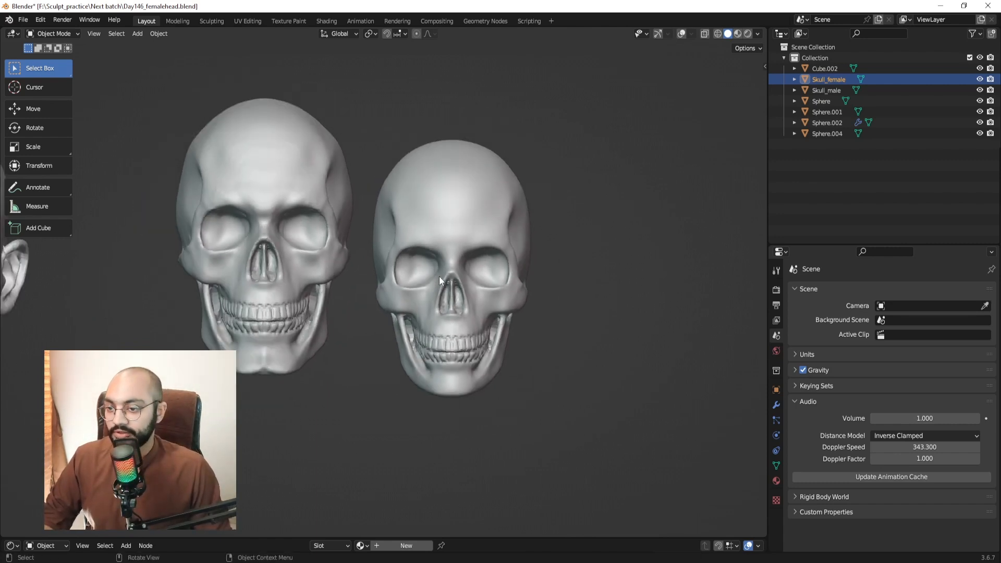
pyautogui.keyDown('shift'); pyautogui.moveTo(439, 276); pyautogui.dragTo(476, 238, button='middle'); pyautogui.keyUp('shift')
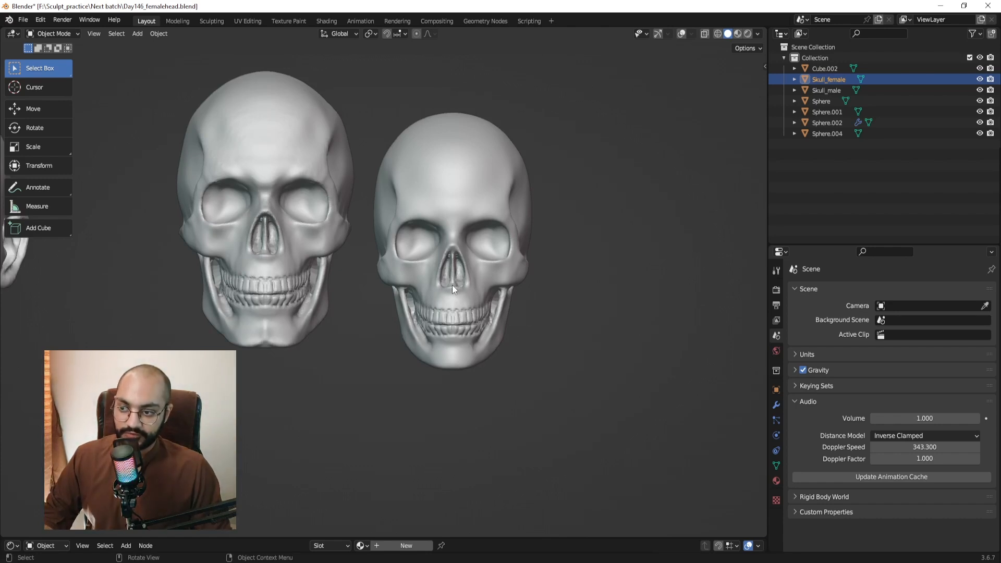
pyautogui.keyDown('shift'); pyautogui.moveTo(452, 285); pyautogui.dragTo(457, 299, button='middle'); pyautogui.keyUp('shift')
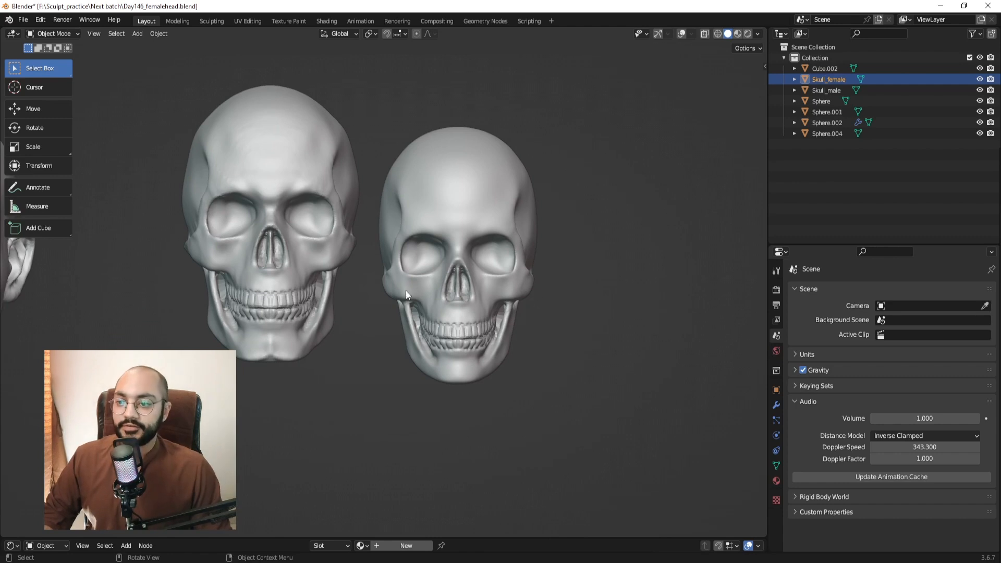
pyautogui.scroll(-4, 482, 284)
# Box-select the male head, move it beside the female head, and deselect everything.
pyautogui.keyDown('shift'); pyautogui.moveTo(225, 280); pyautogui.dragTo(656, 278, button='middle'); pyautogui.keyUp('shift')
pyautogui.click(603, 242)
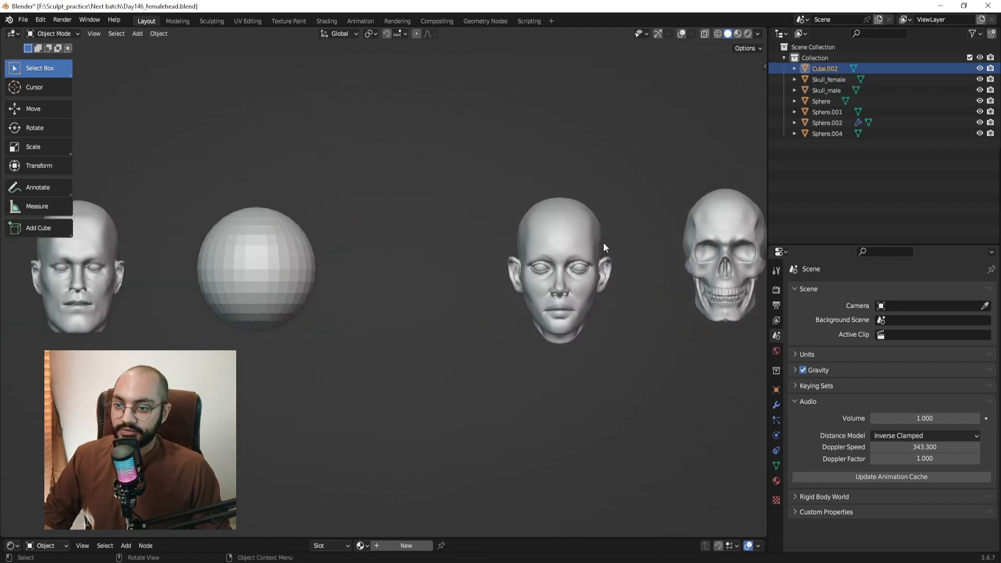
pyautogui.keyDown('shift'); pyautogui.moveTo(138, 239); pyautogui.dragTo(204, 239, button='middle'); pyautogui.keyUp('shift')
pyautogui.moveTo(83, 203); pyautogui.dragTo(192, 290)
pyautogui.press('g')
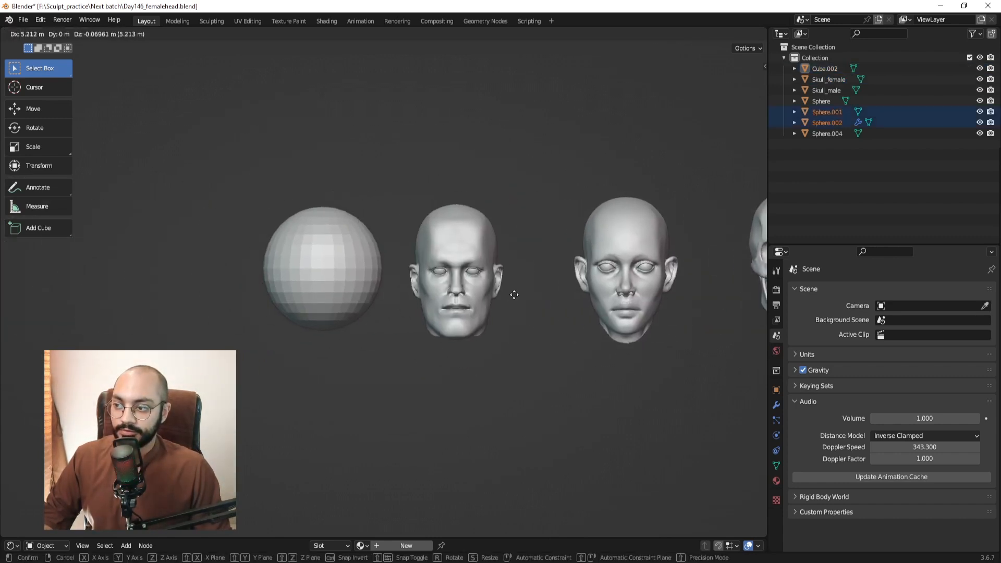
pyautogui.click(568, 292)
pyautogui.scroll(3, 718, 315)
pyautogui.keyDown('shift'); pyautogui.moveTo(718, 315); pyautogui.dragTo(569, 308, button='middle'); pyautogui.keyUp('shift')
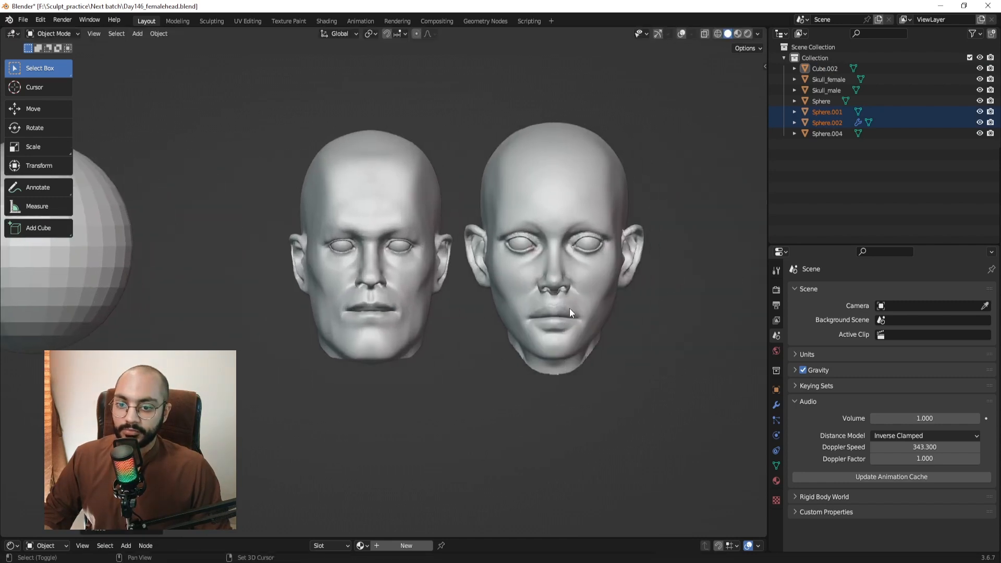
pyautogui.hotkey('alt', 'a')
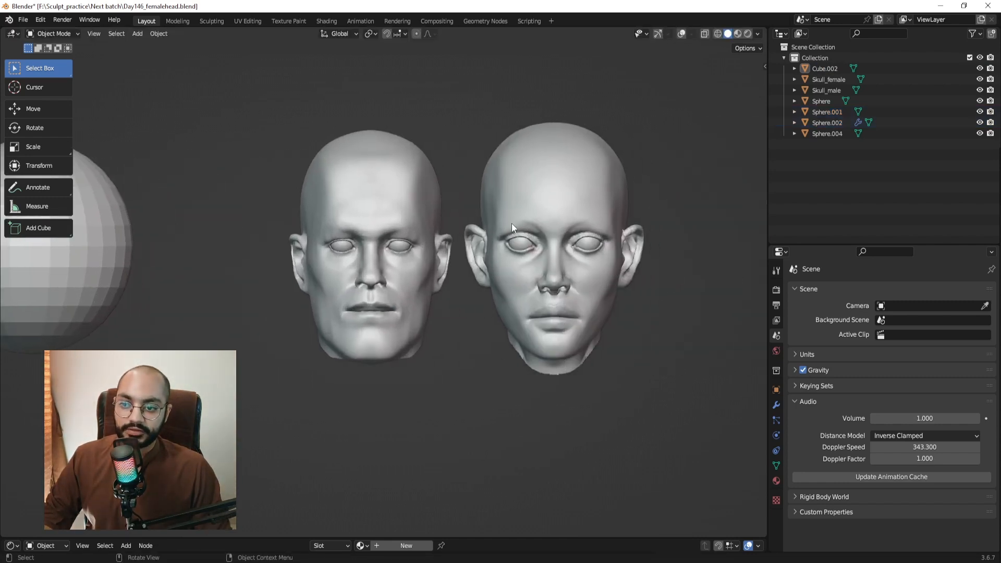
pyautogui.keyDown('shift'); pyautogui.moveTo(568, 250); pyautogui.dragTo(549, 247, button='middle'); pyautogui.keyUp('shift')
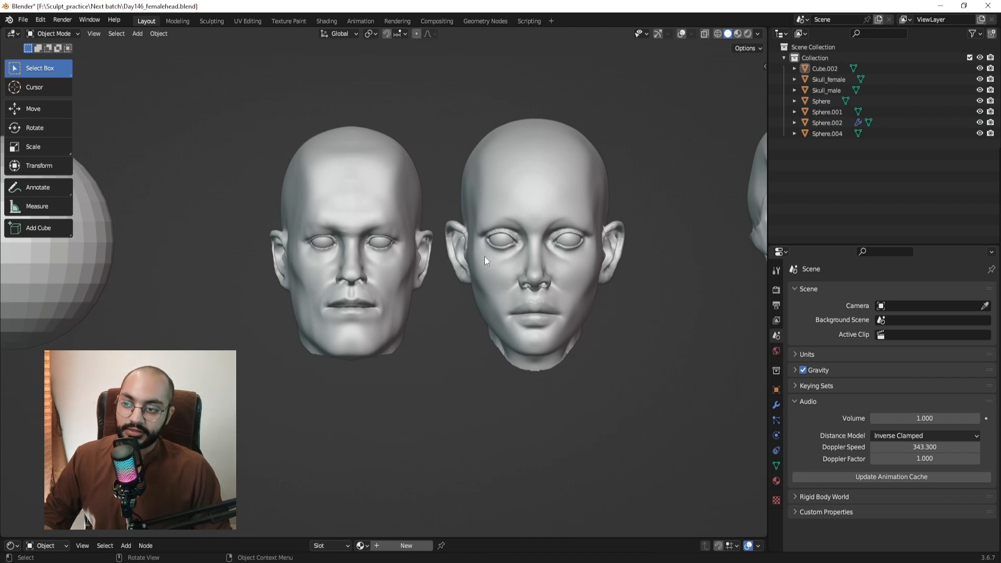
# Undo the male head's placement, keeping the skull's move out of the sphere.
pyautogui.scroll(-4, 540, 258)
pyautogui.hotkey('ctrl', 'z')
pyautogui.hotkey('ctrl', 'z')
pyautogui.hotkey('ctrl', 'z')
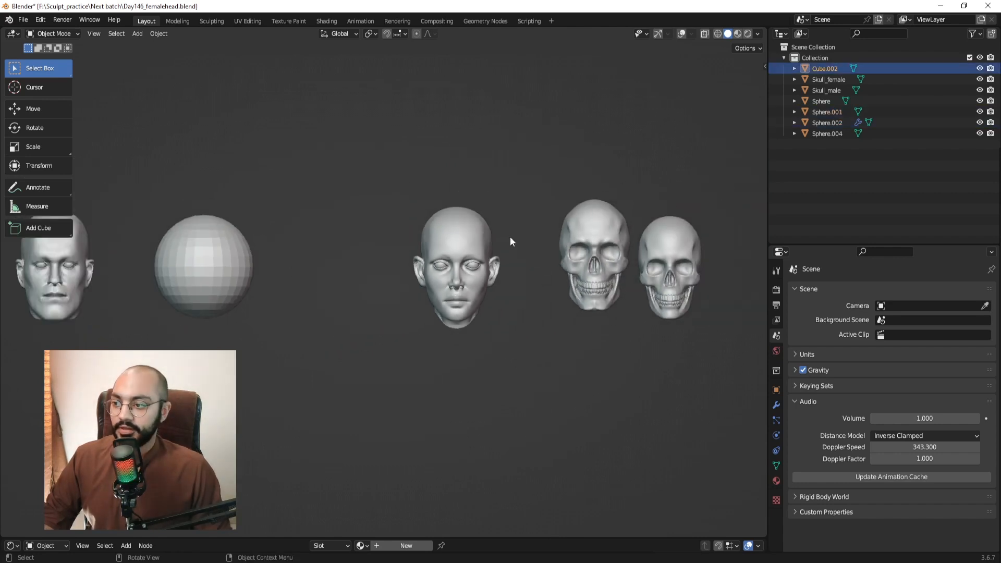
pyautogui.scroll(-2, 510, 236)
pyautogui.hotkey('ctrl', 'z')
pyautogui.hotkey('ctrl', 'z')
pyautogui.hotkey('ctrl', 'z')
pyautogui.hotkey('ctrl', 'z')
pyautogui.hotkey('ctrl', 'z')
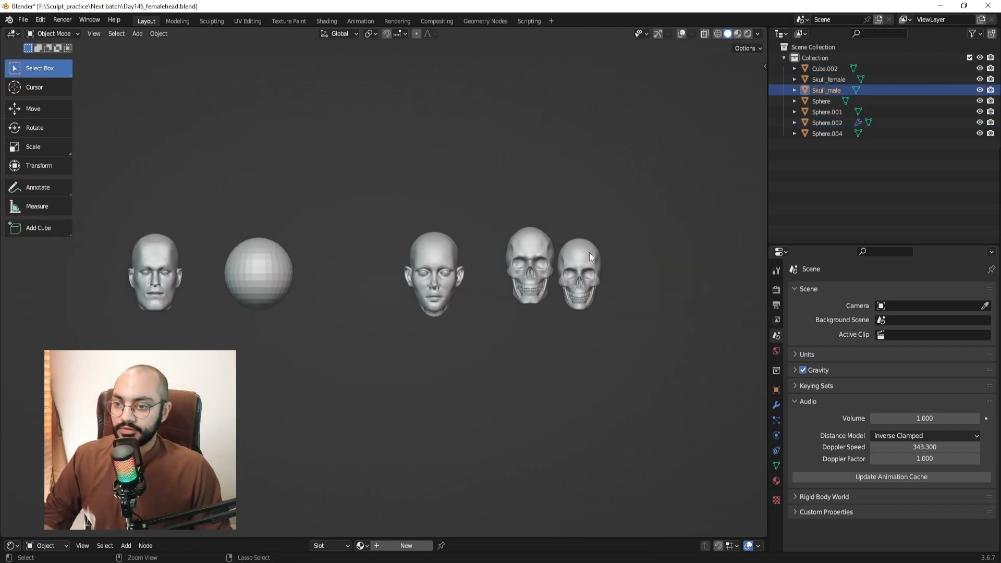
pyautogui.moveTo(578, 199); pyautogui.dragTo(552, 279, button='middle')
pyautogui.hotkey('ctrl', 'z')
pyautogui.click(325, 246)
pyautogui.moveTo(325, 246); pyautogui.dragTo(399, 232, button='middle')
pyautogui.hotkey('ctrl', 'shift', 'z')
pyautogui.moveTo(421, 289); pyautogui.dragTo(196, 274, button='middle')
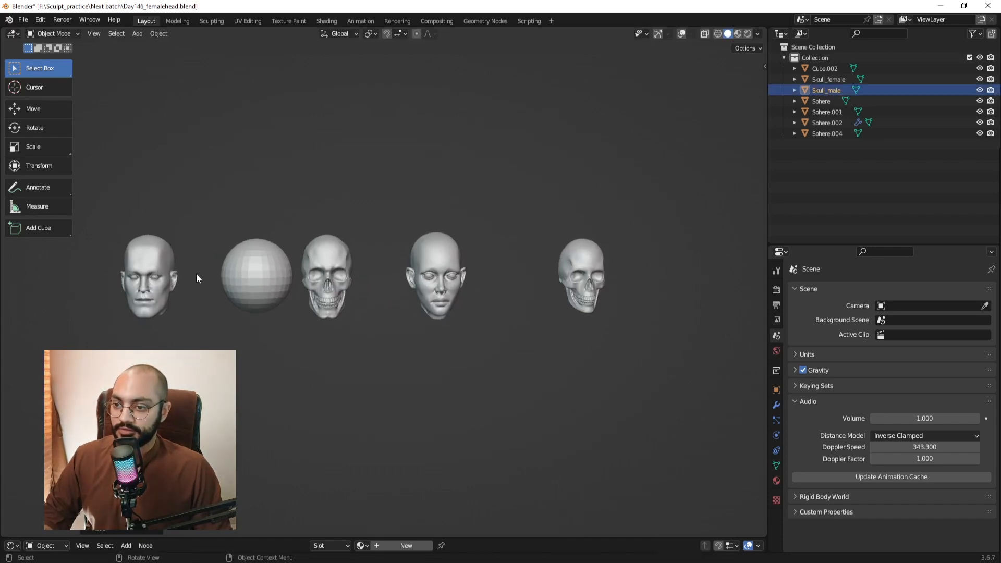
# Move the male head along X to sit right of the female head, then select the female head.
pyautogui.moveTo(120, 239); pyautogui.dragTo(190, 299)
pyautogui.moveTo(266, 301); pyautogui.dragTo(373, 283, button='middle')
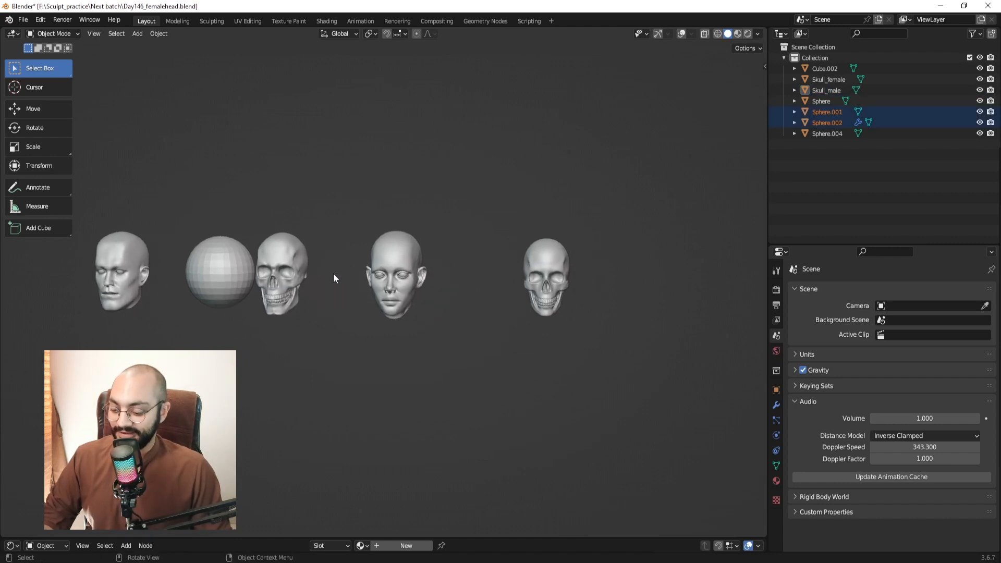
pyautogui.press('g')
pyautogui.press('x')
pyautogui.click(669, 274)
pyautogui.scroll(6, 622, 219)
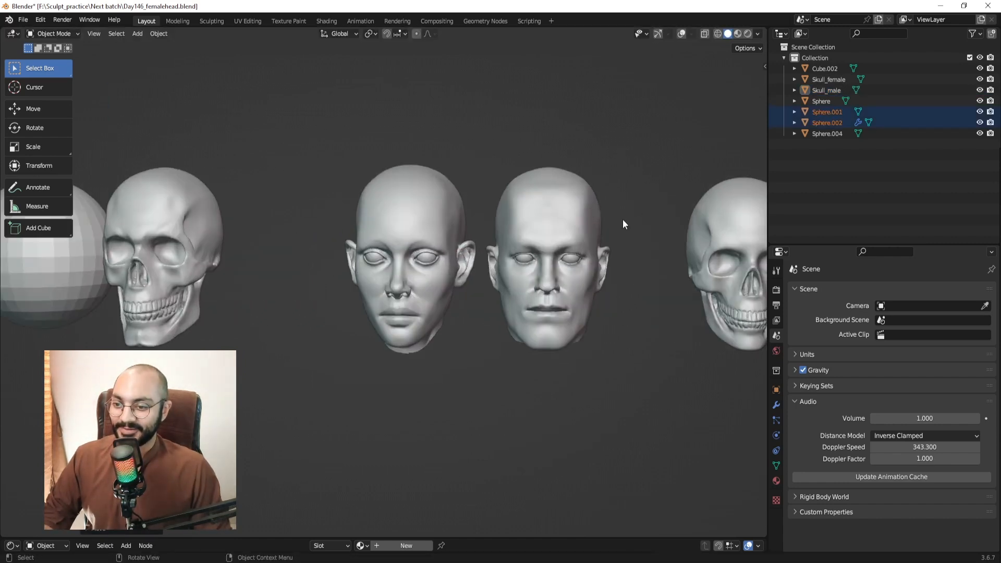
pyautogui.moveTo(351, 228); pyautogui.dragTo(412, 310)
# Scale the female head down to about 0.86.
pyautogui.press('s')
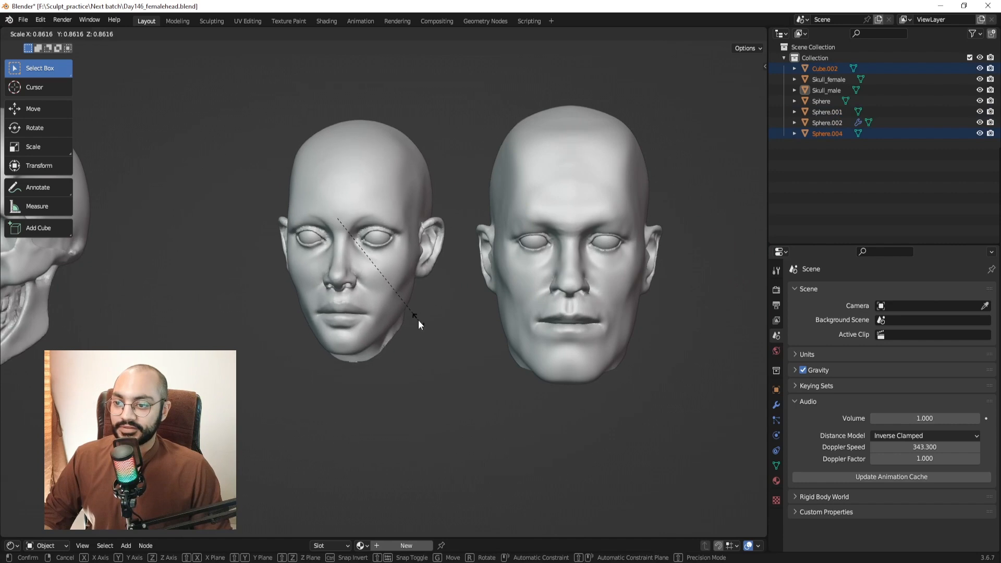
pyautogui.click(419, 320)
pyautogui.click(461, 324)
pyautogui.moveTo(468, 324); pyautogui.dragTo(524, 328, button='middle')
pyautogui.scroll(-4, 525, 313)
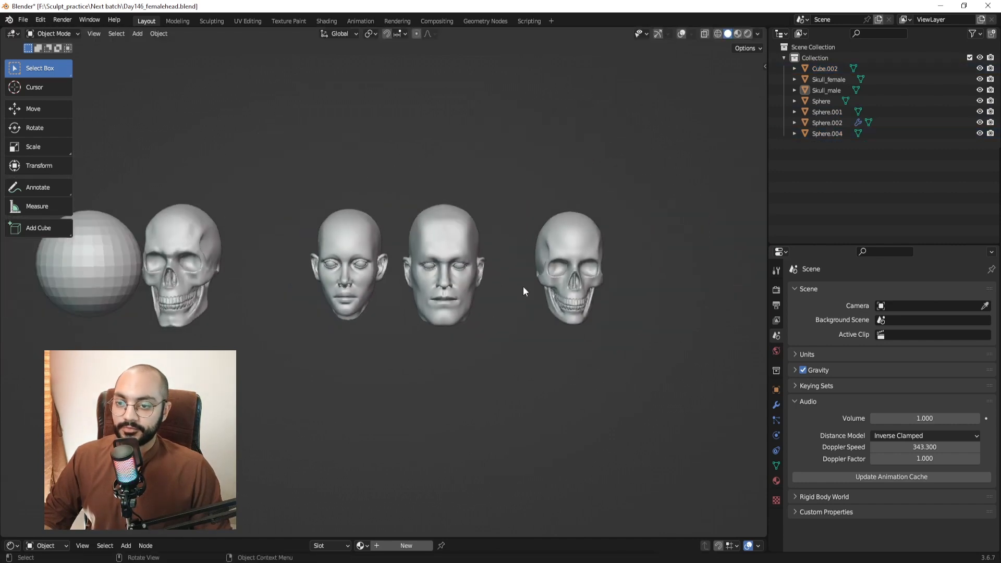
# Select the left and right skulls in turn, then the female head.
pyautogui.click(189, 209)
pyautogui.click(186, 220)
pyautogui.click(557, 236)
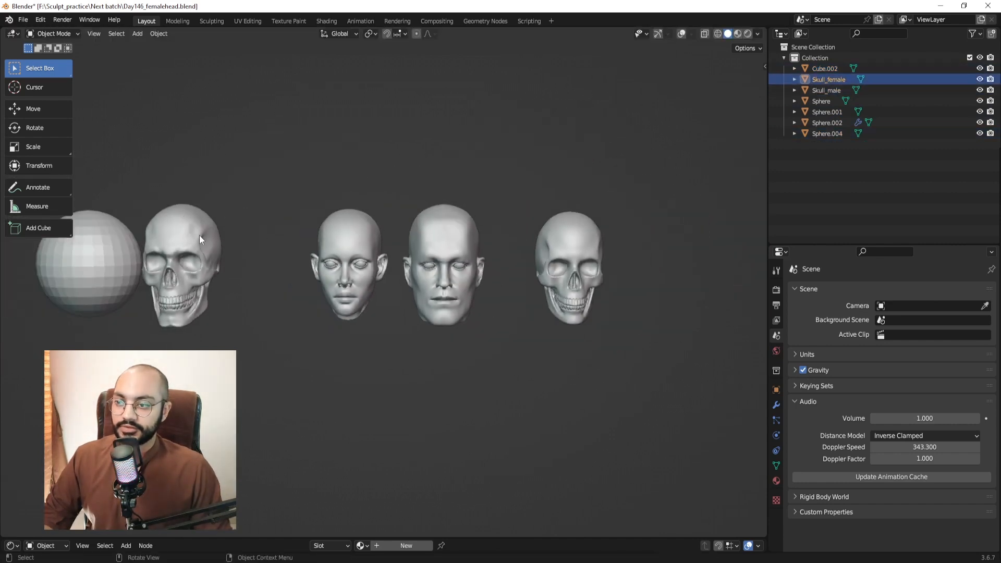
pyautogui.click(199, 236)
pyautogui.scroll(3, 529, 275)
pyautogui.click(322, 198)
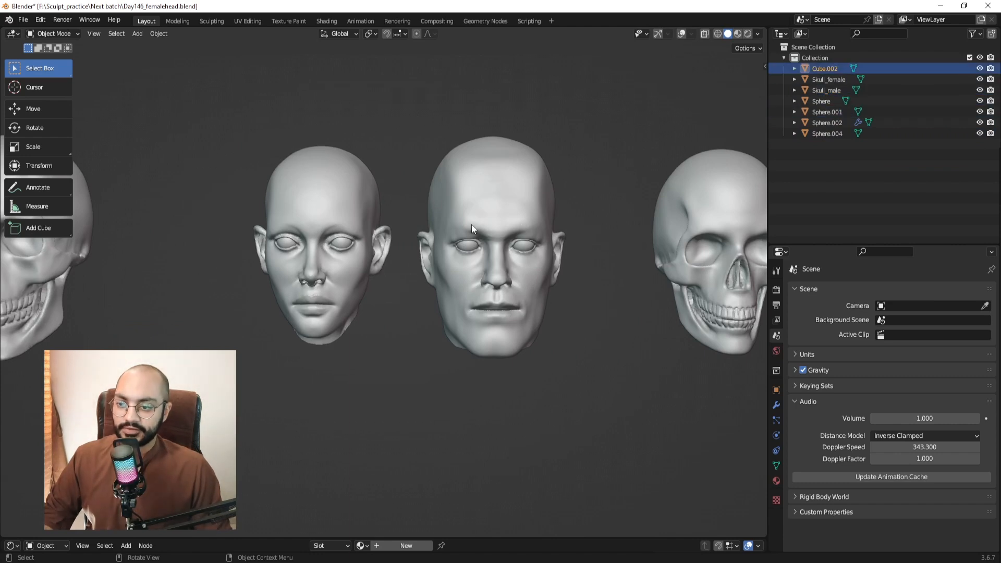
# Orbit between three-quarter and front views to compare the two heads.
pyautogui.moveTo(471, 224); pyautogui.dragTo(476, 230, button='middle')
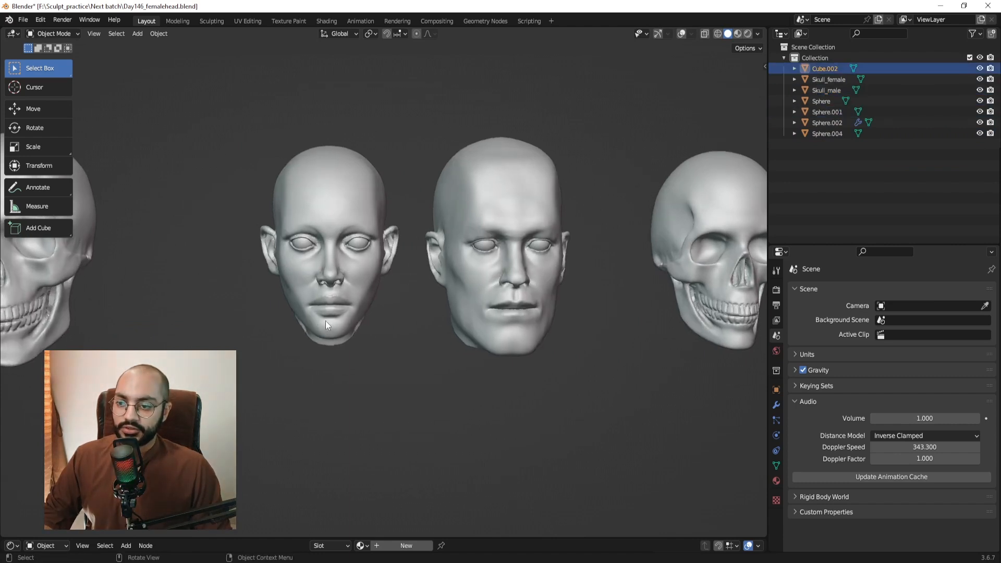
pyautogui.keyDown('shift'); pyautogui.moveTo(549, 314); pyautogui.dragTo(499, 260, button='middle'); pyautogui.keyUp('shift')
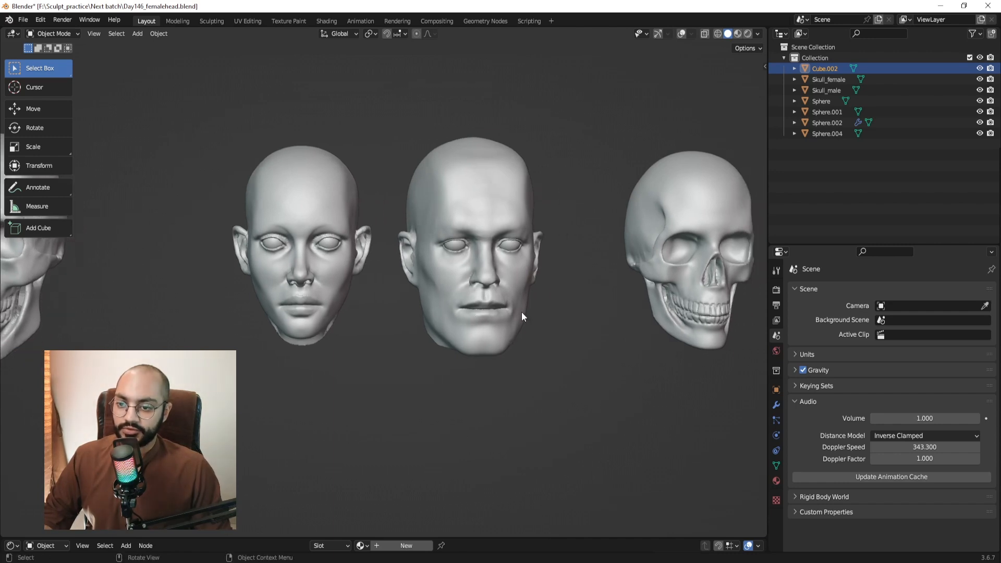
pyautogui.scroll(2, 478, 249)
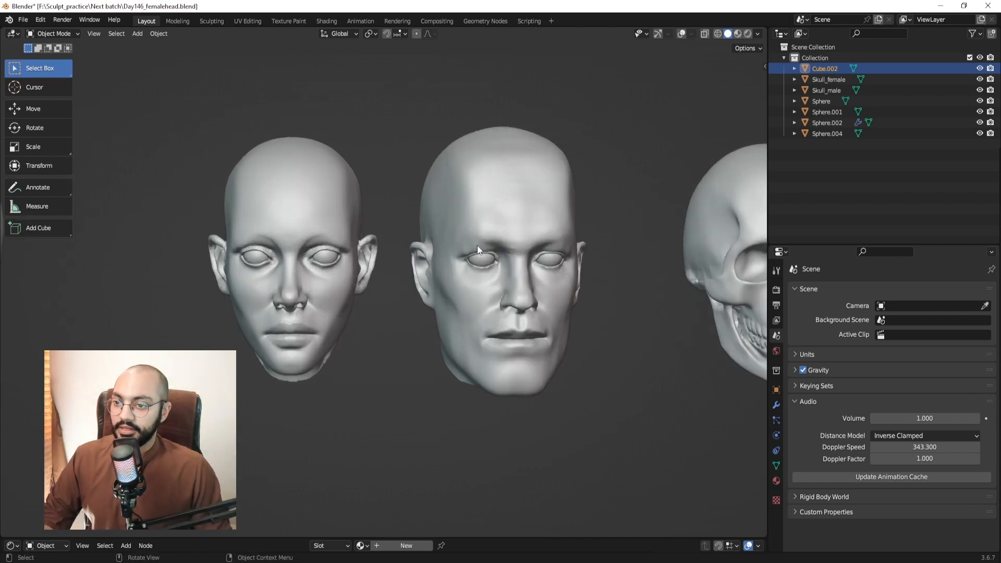
pyautogui.moveTo(275, 211); pyautogui.dragTo(477, 231, button='middle')
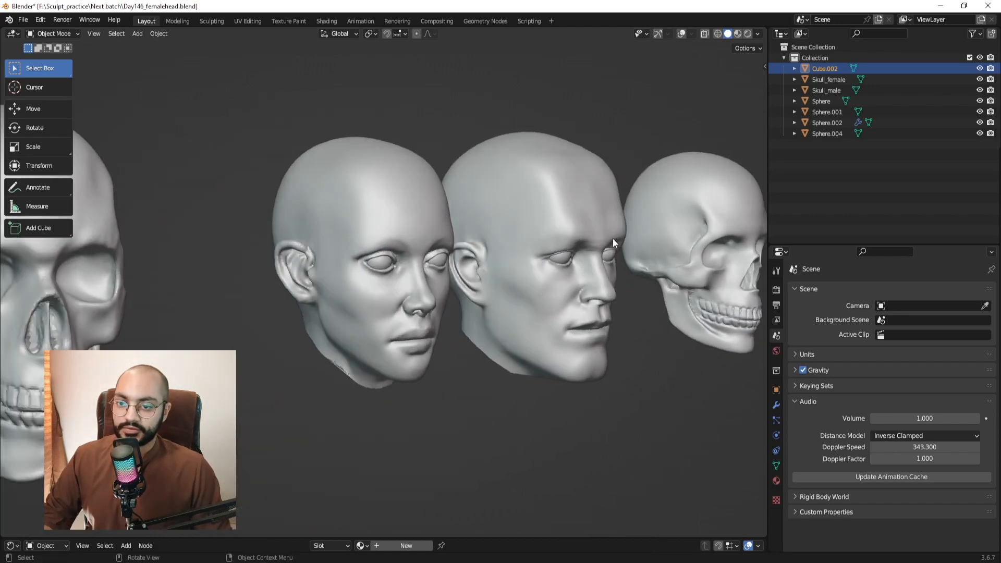
pyautogui.moveTo(578, 224); pyautogui.dragTo(420, 274, button='middle')
pyautogui.moveTo(364, 220); pyautogui.dragTo(317, 230, button='middle')
pyautogui.scroll(2, 370, 237)
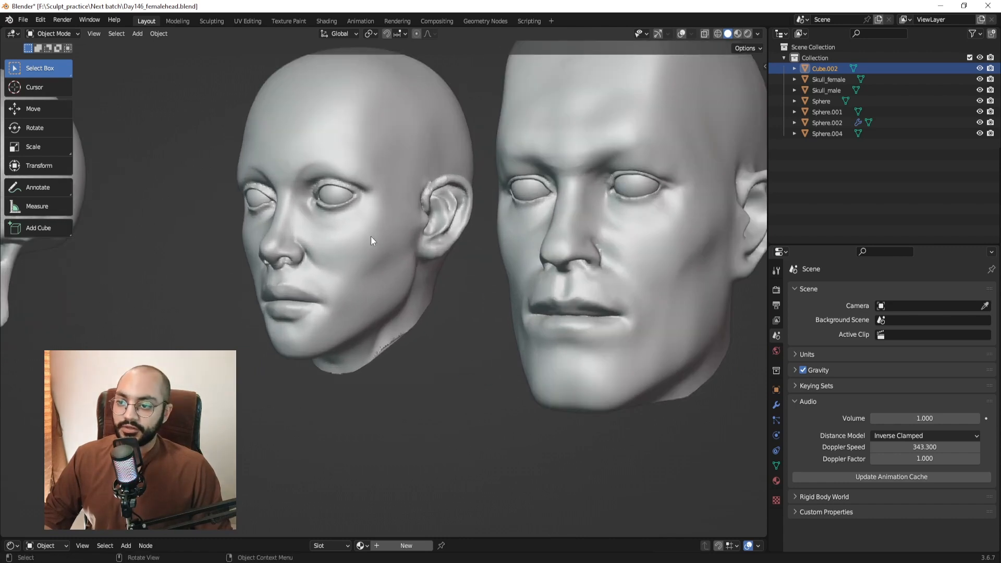
# Take a screen capture of the female head, sketch a red cheek outline, then discard it.
pyautogui.press('Print')
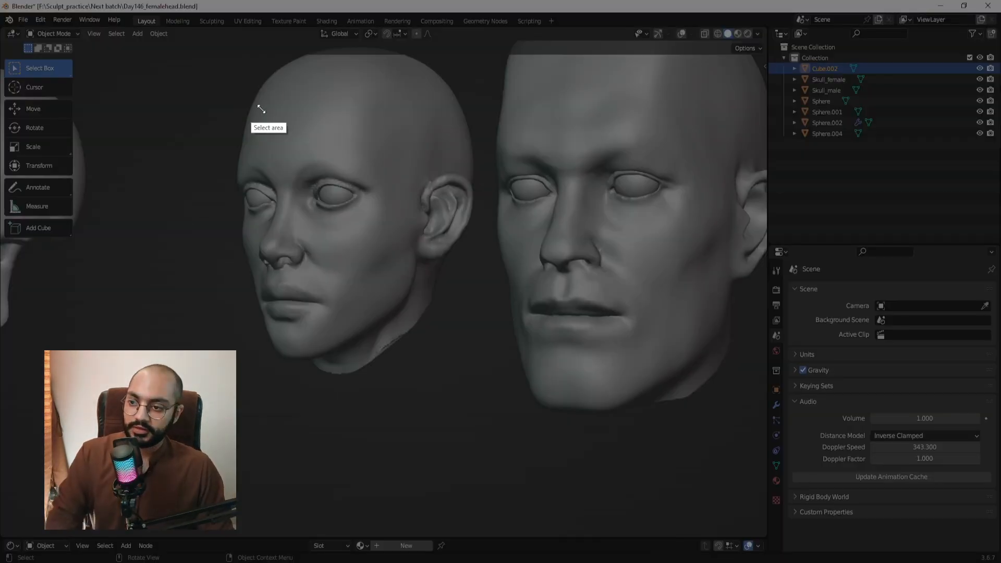
pyautogui.moveTo(251, 104); pyautogui.dragTo(475, 335)
pyautogui.moveTo(306, 221); pyautogui.dragTo(321, 219)
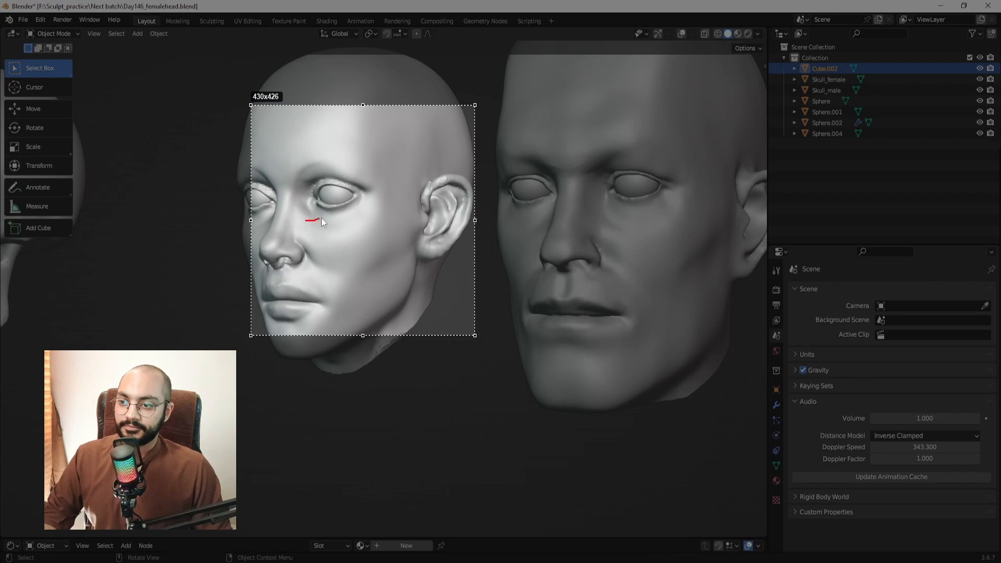
pyautogui.moveTo(410, 243)
pyautogui.mouseDown()
pyautogui.moveTo(345, 274)
pyautogui.moveTo(306, 223)
pyautogui.mouseUp()
pyautogui.hotkey('ctrl', 'z')
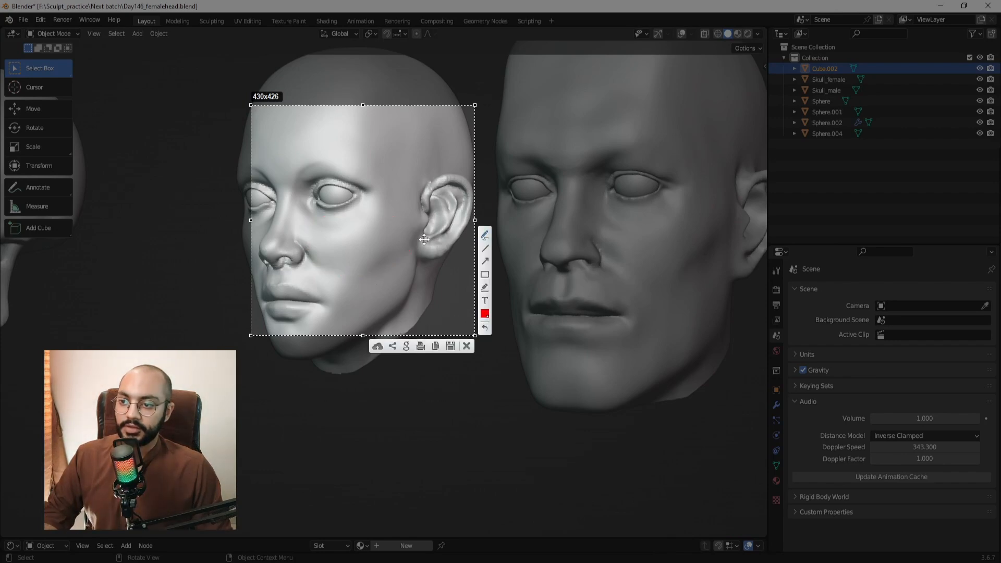
pyautogui.press('Escape')
# Orbit around the heads and bring the portrait reference board in from the right edge.
pyautogui.moveTo(476, 279)
pyautogui.mouseDown(button='middle')
pyautogui.moveTo(376, 265)
pyautogui.moveTo(495, 285)
pyautogui.moveTo(483, 281)
pyautogui.mouseUp(button='middle')
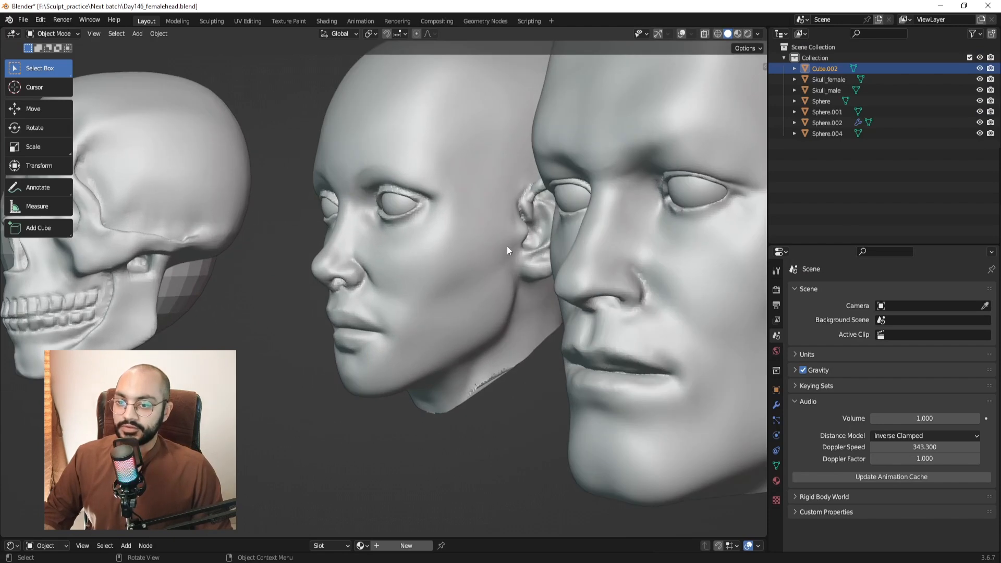
pyautogui.moveTo(515, 308); pyautogui.dragTo(446, 291, button='middle')
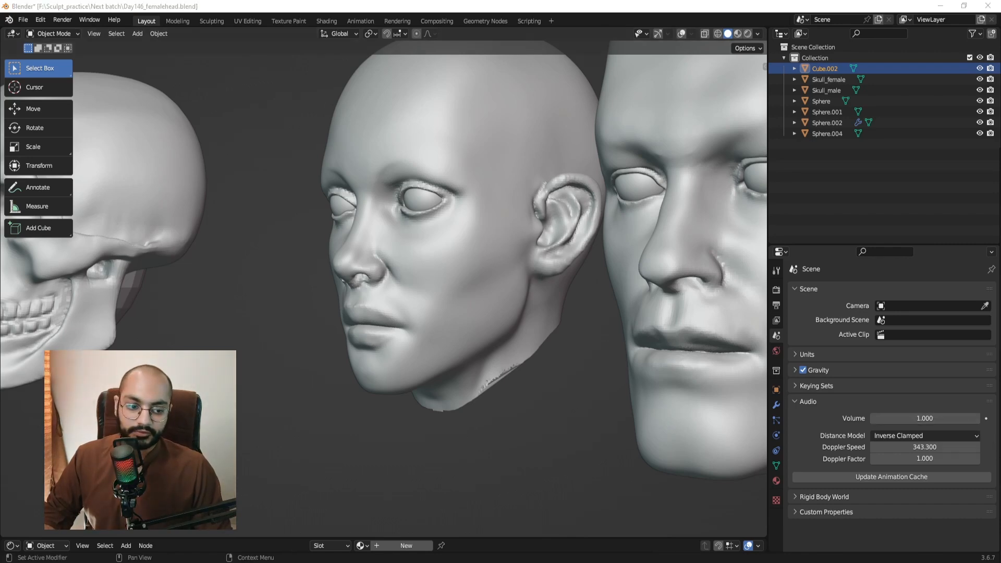
pyautogui.moveTo(1000, 433); pyautogui.dragTo(572, 364, button='right')
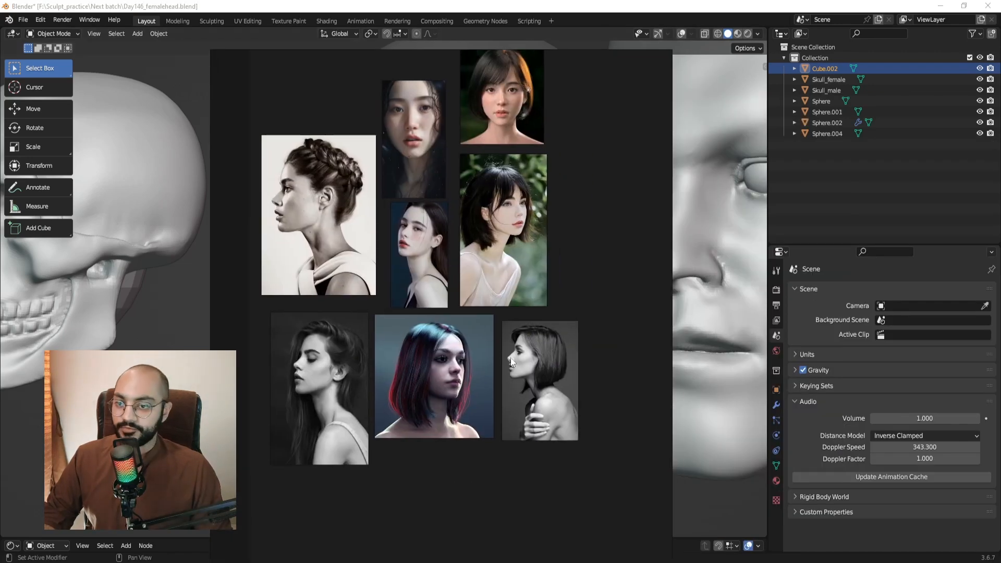
# Zoom and pan the reference board across the portrait and black-and-white profile photos.
pyautogui.scroll(4, 427, 359)
pyautogui.moveTo(366, 370); pyautogui.dragTo(450, 373, button='middle')
pyautogui.scroll(2, 450, 377)
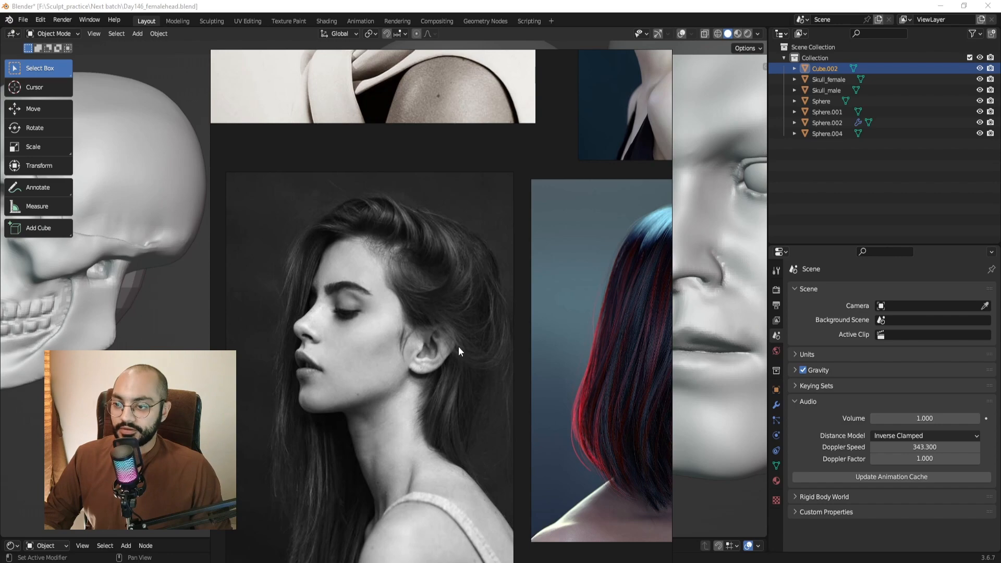
pyautogui.scroll(-3, 458, 346)
pyautogui.moveTo(652, 360); pyautogui.dragTo(474, 340, button='middle')
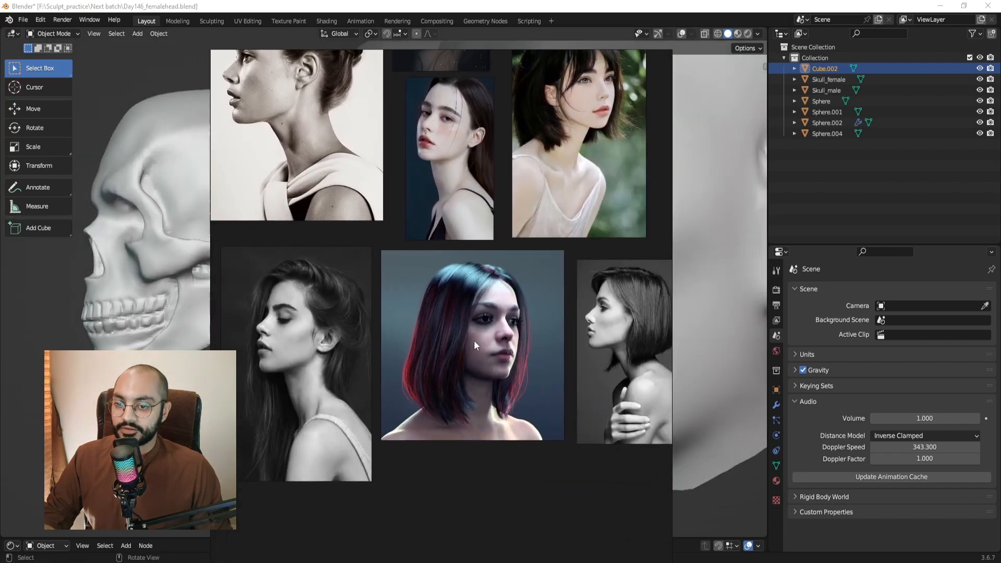
pyautogui.scroll(3, 474, 340)
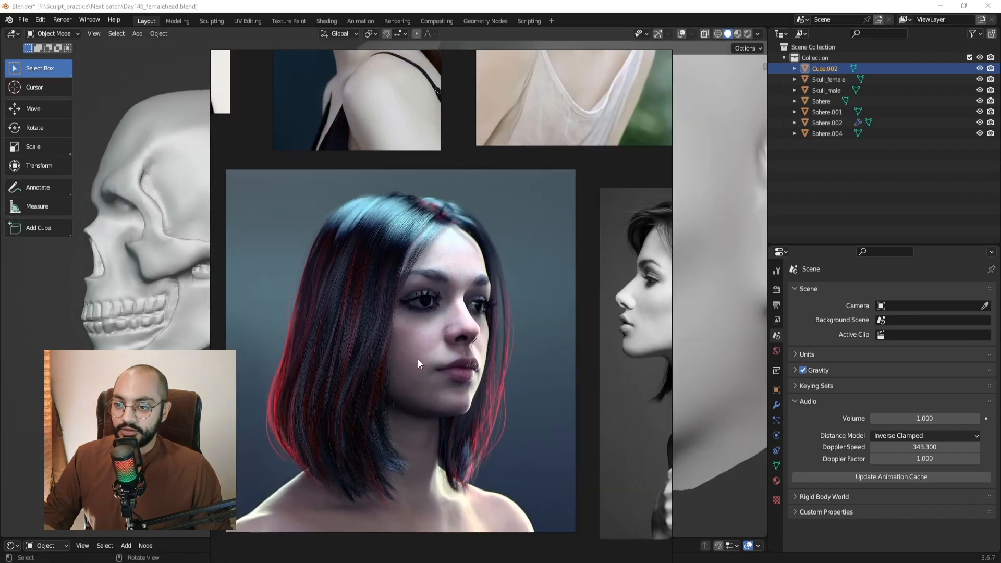
pyautogui.scroll(-2, 481, 336)
pyautogui.moveTo(482, 336); pyautogui.dragTo(430, 352, button='middle')
pyautogui.scroll(4, 547, 342)
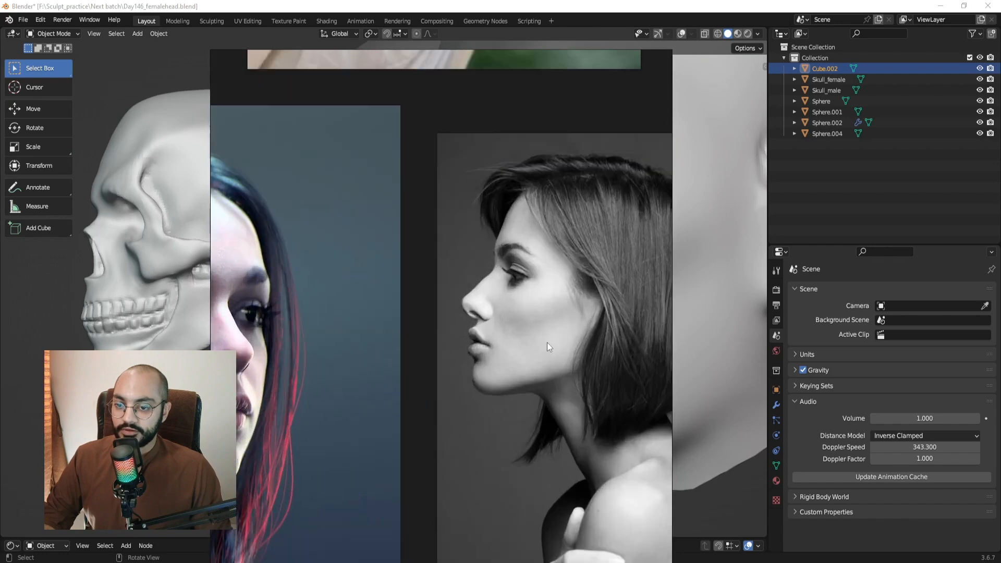
pyautogui.scroll(-4, 555, 308)
# Browse to the short-haired portrait and six grey sculpted-head images, then move the board off-screen.
pyautogui.moveTo(490, 235); pyautogui.dragTo(524, 427, button='middle')
pyautogui.moveTo(377, 283); pyautogui.dragTo(398, 453, button='middle')
pyautogui.scroll(3, 563, 163)
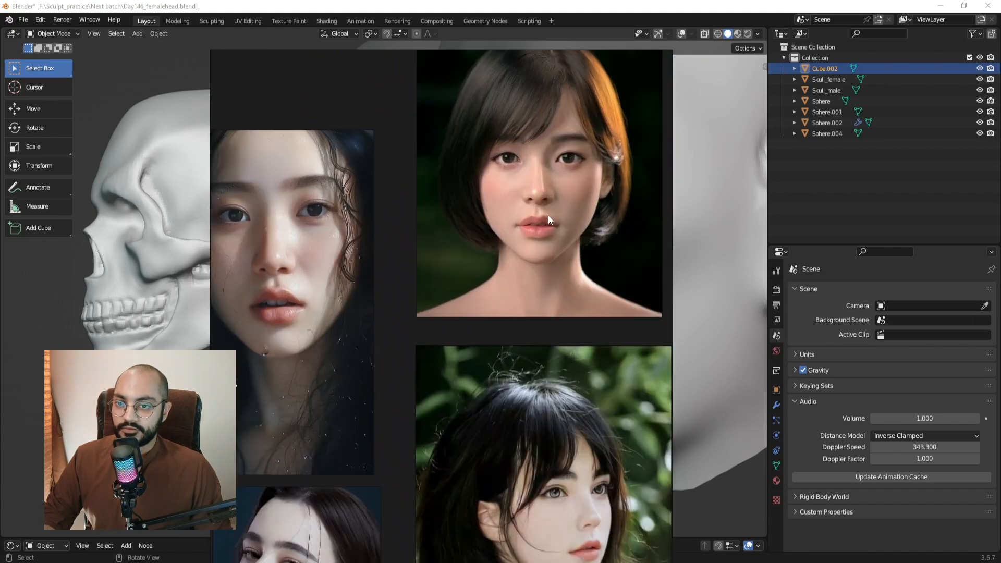
pyautogui.scroll(-7, 559, 221)
pyautogui.moveTo(191, 265); pyautogui.dragTo(144, 262, button='middle')
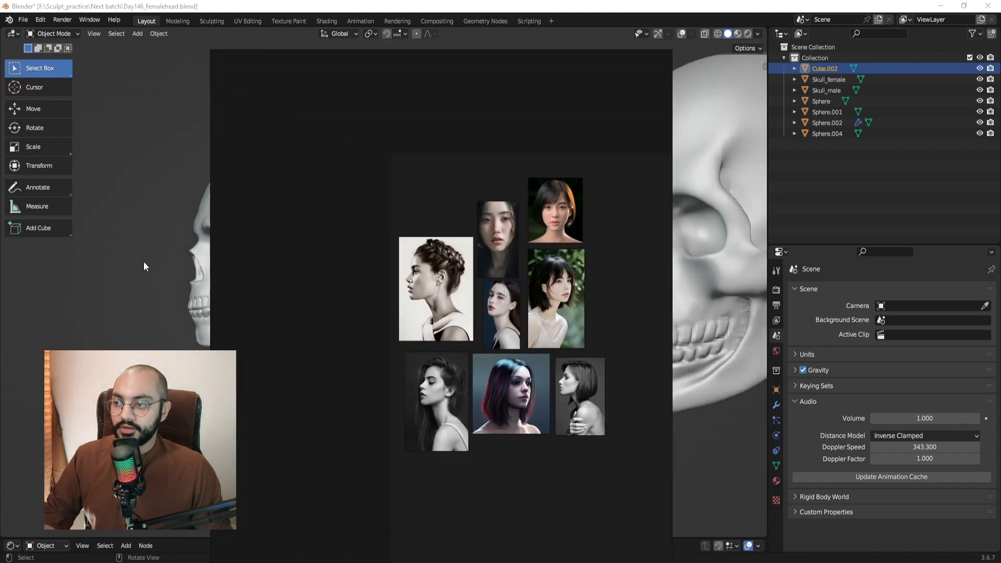
pyautogui.moveTo(587, 291); pyautogui.dragTo(389, 309, button='middle')
pyautogui.moveTo(518, 297)
pyautogui.mouseDown(button='middle')
pyautogui.moveTo(312, 290)
pyautogui.moveTo(474, 299)
pyautogui.mouseUp(button='middle')
pyautogui.scroll(3, 474, 299)
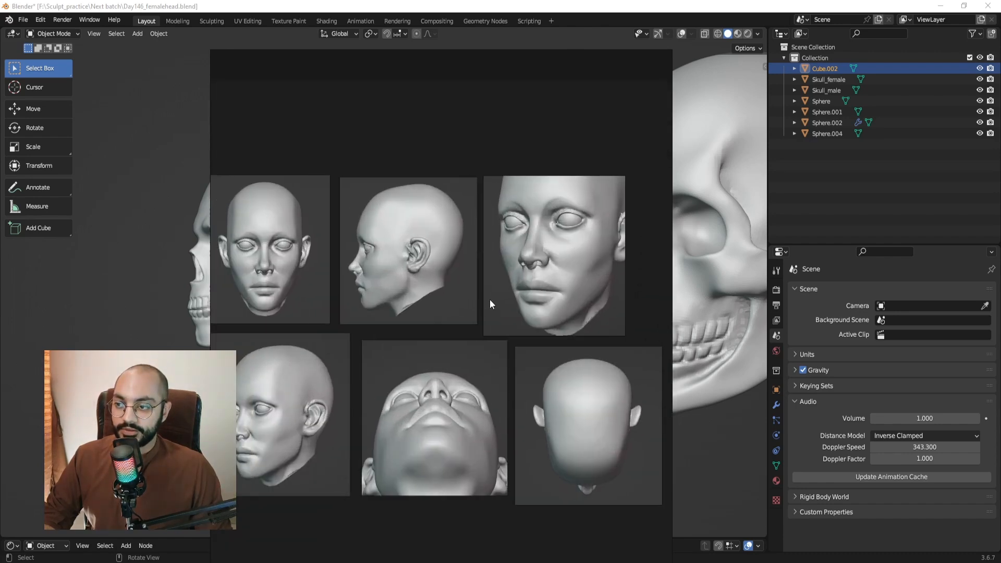
pyautogui.moveTo(314, 152); pyautogui.dragTo(1000, 173, button='right')
# Orbit to a near-front angle and box-select the female head.
pyautogui.scroll(-3, 437, 289)
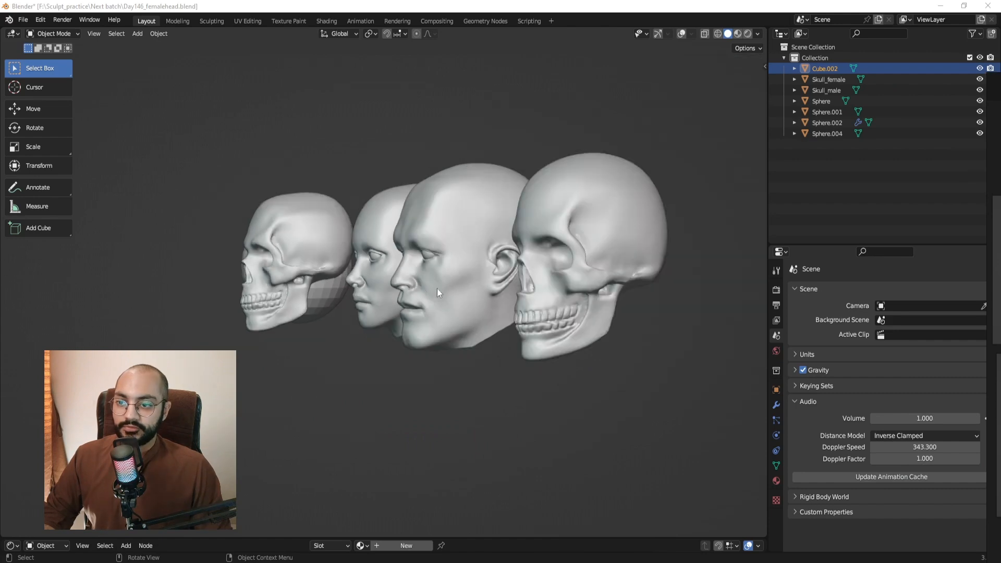
pyautogui.moveTo(436, 289); pyautogui.dragTo(490, 279, button='middle')
pyautogui.scroll(3, 420, 274)
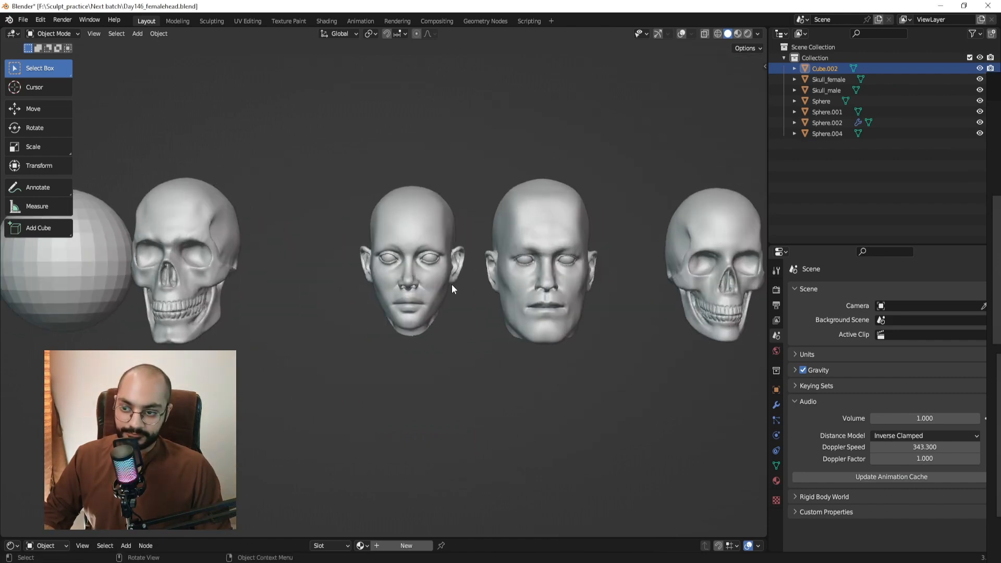
pyautogui.moveTo(330, 174); pyautogui.dragTo(456, 346)
# Pan across the heads and skulls and box-select the male head (Sphere.001, Sphere.002).
pyautogui.scroll(-4, 434, 351)
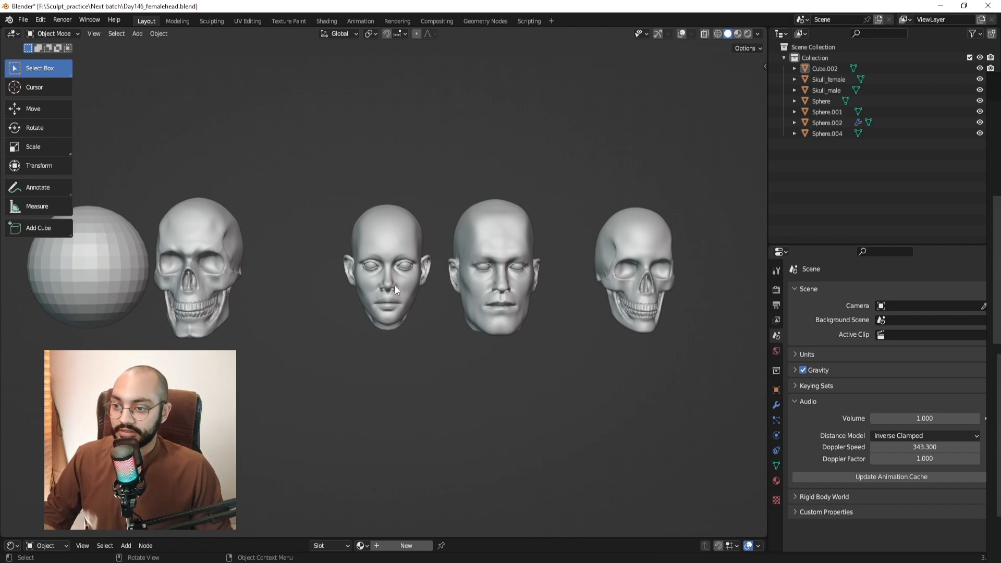
pyautogui.keyDown('shift'); pyautogui.moveTo(395, 286); pyautogui.dragTo(467, 321, button='middle'); pyautogui.keyUp('shift')
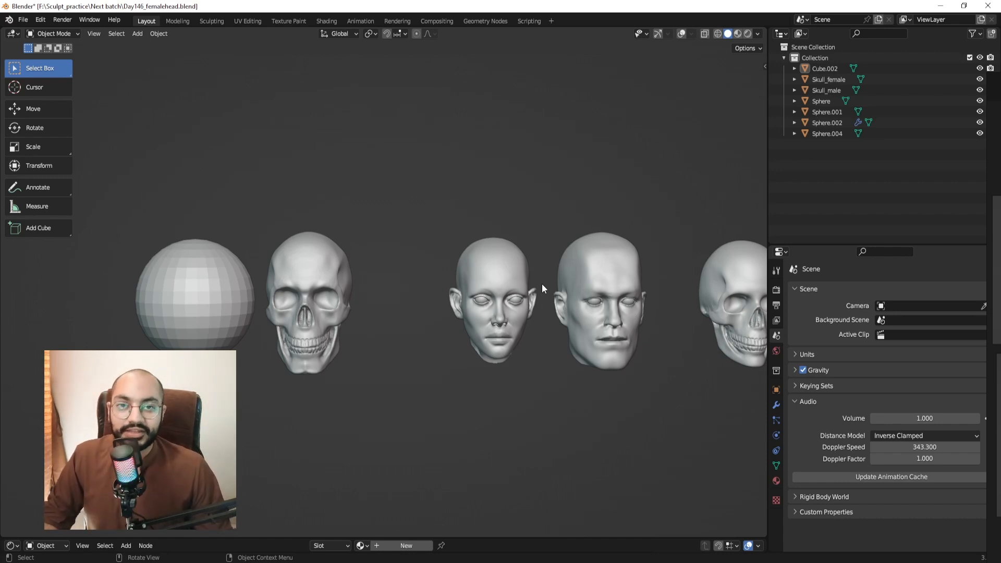
pyautogui.moveTo(593, 227); pyautogui.dragTo(650, 367)
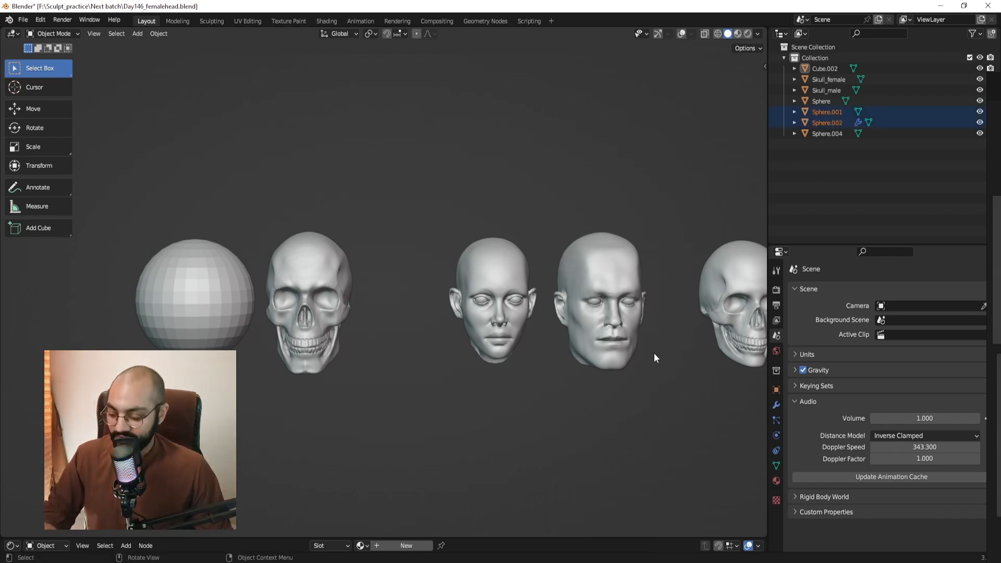
# Slide the male head left along X and place the male skull beside it.
pyautogui.scroll(-2, 654, 353)
pyautogui.press('g')
pyautogui.moveTo(584, 344); pyautogui.dragTo(292, 319, button='middle')
pyautogui.click(231, 315)
pyautogui.click(314, 258)
pyautogui.press('g')
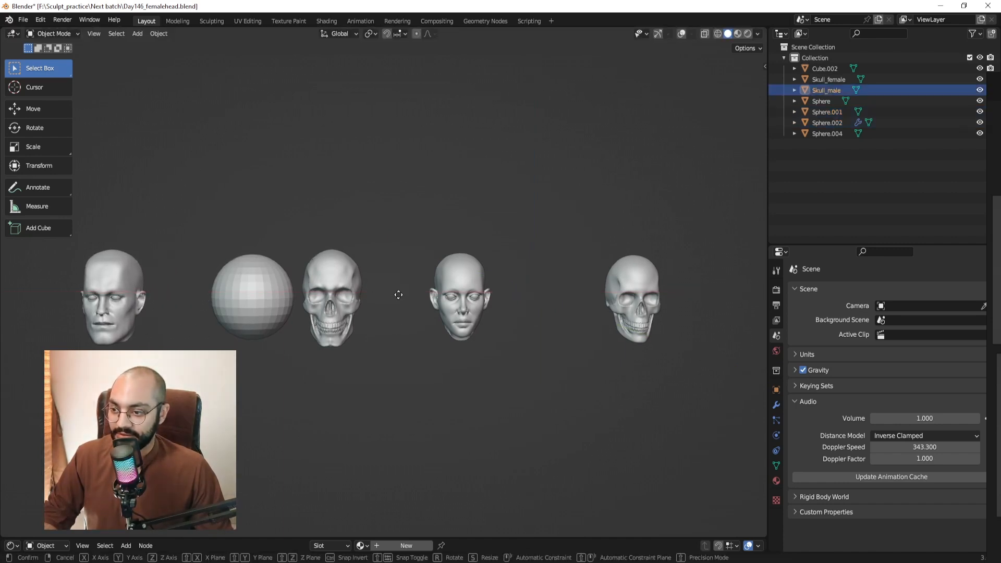
pyautogui.press('x')
pyautogui.click(246, 273)
# Hide the male and female heads and skulls, then frame the view on the base sphere.
pyautogui.moveTo(246, 274); pyautogui.dragTo(334, 301, button='middle')
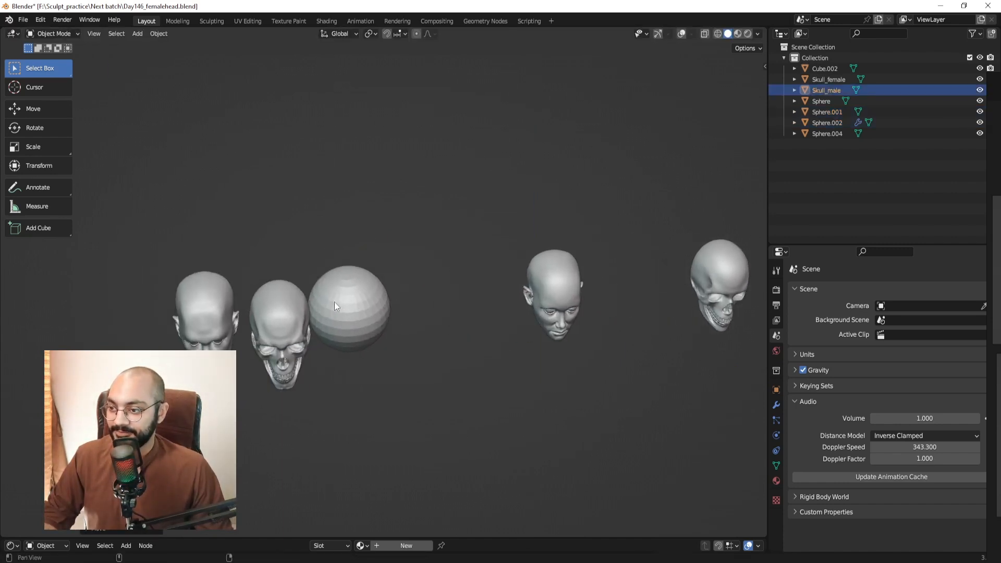
pyautogui.moveTo(153, 264); pyautogui.dragTo(302, 381)
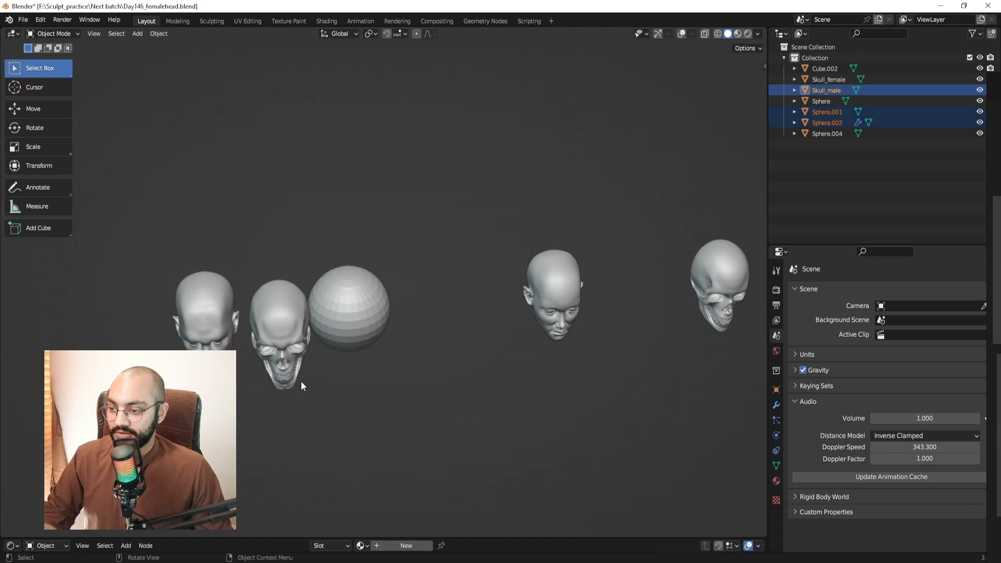
pyautogui.press('h')
pyautogui.moveTo(618, 336); pyautogui.dragTo(492, 277, button='middle')
pyautogui.moveTo(397, 194); pyautogui.dragTo(694, 384)
pyautogui.press('g')
pyautogui.rightClick(627, 389)
pyautogui.press('h')
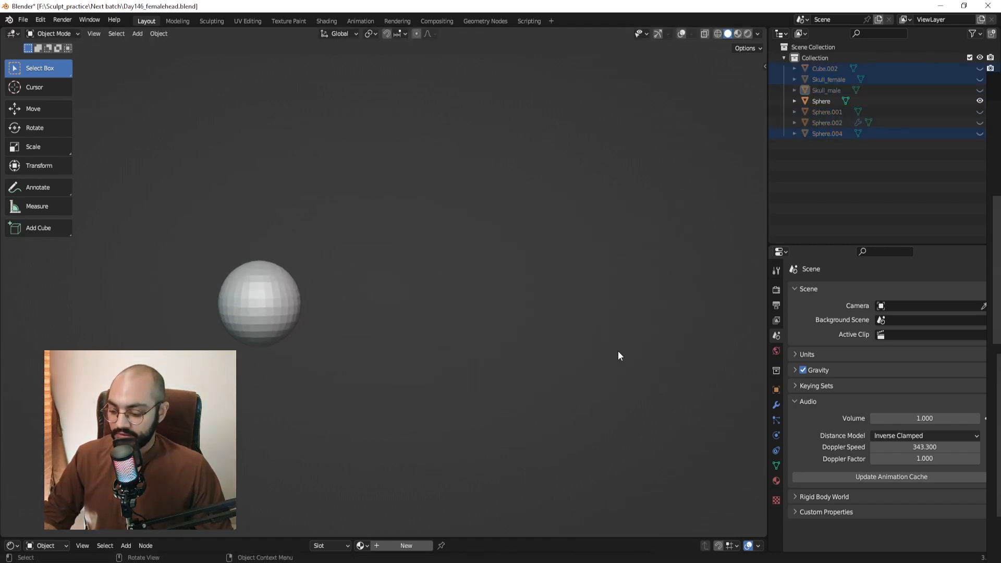
pyautogui.click(283, 293)
pyautogui.press('KP_Decimal')
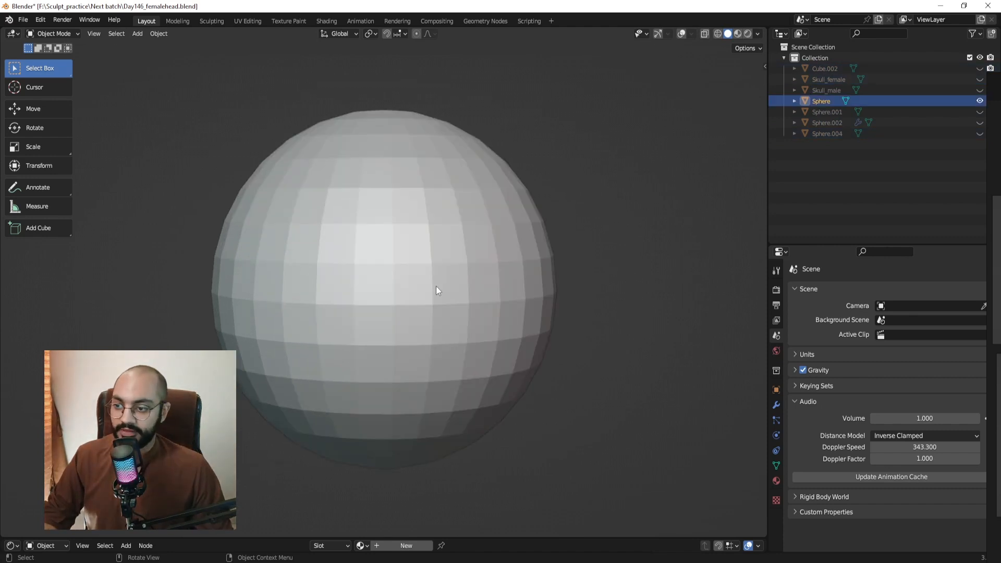
pyautogui.moveTo(1000, 366); pyautogui.dragTo(629, 321, button='right')
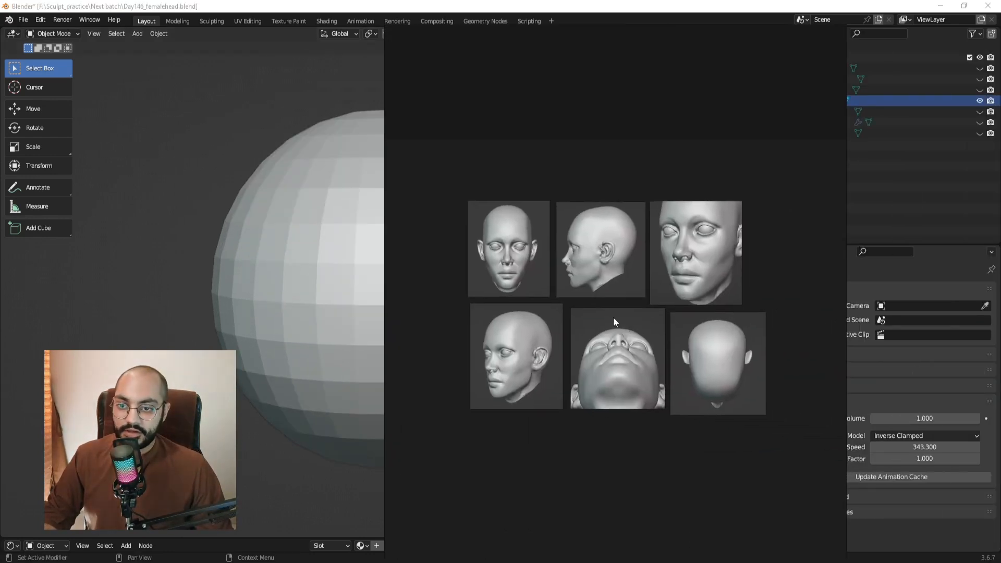
pyautogui.scroll(3, 613, 317)
pyautogui.moveTo(648, 317); pyautogui.dragTo(609, 319, button='middle')
pyautogui.scroll(-2, 652, 312)
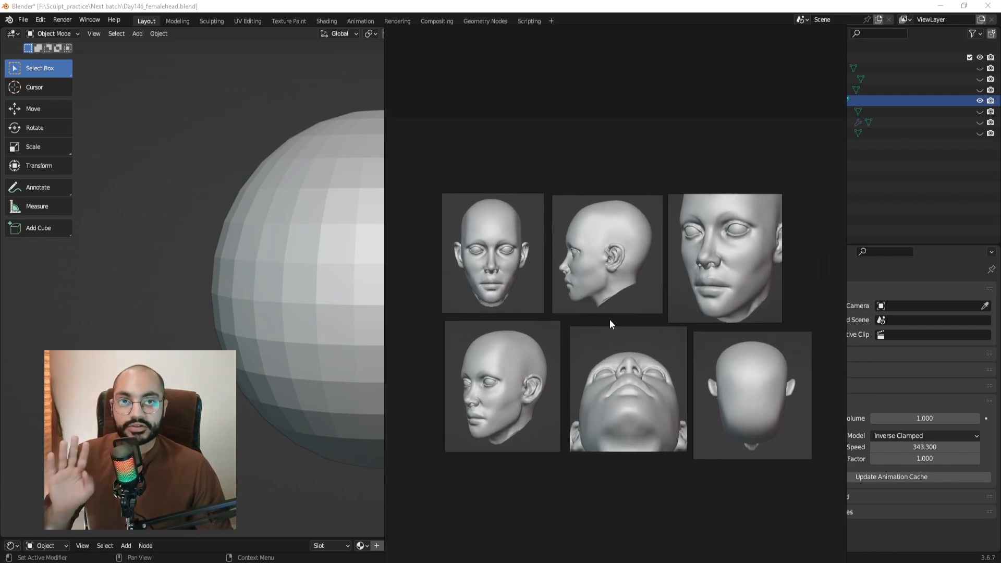
pyautogui.scroll(-4, 609, 319)
pyautogui.scroll(4, 563, 304)
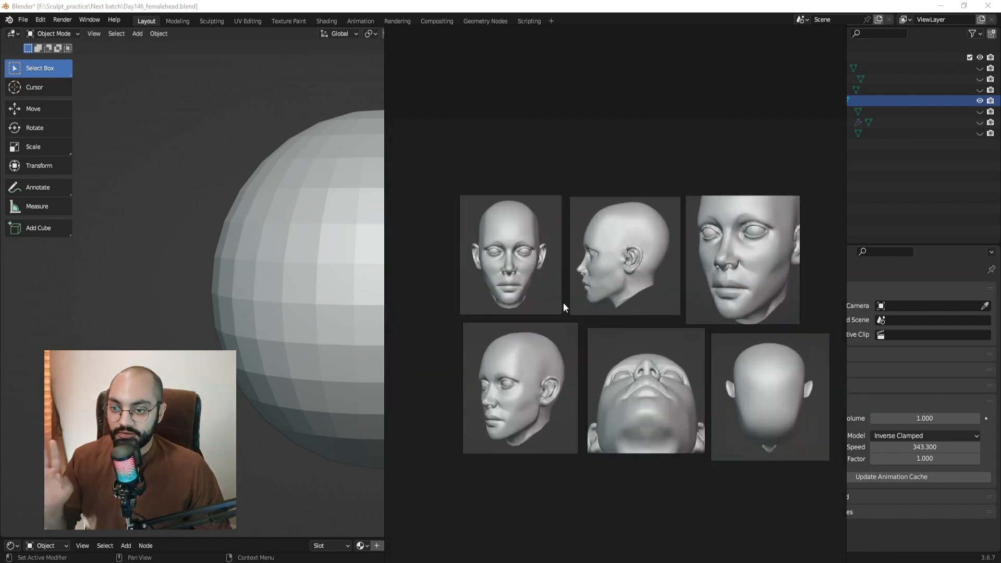
pyautogui.scroll(1, 563, 307)
pyautogui.moveTo(570, 304); pyautogui.dragTo(1000, 287, button='right')
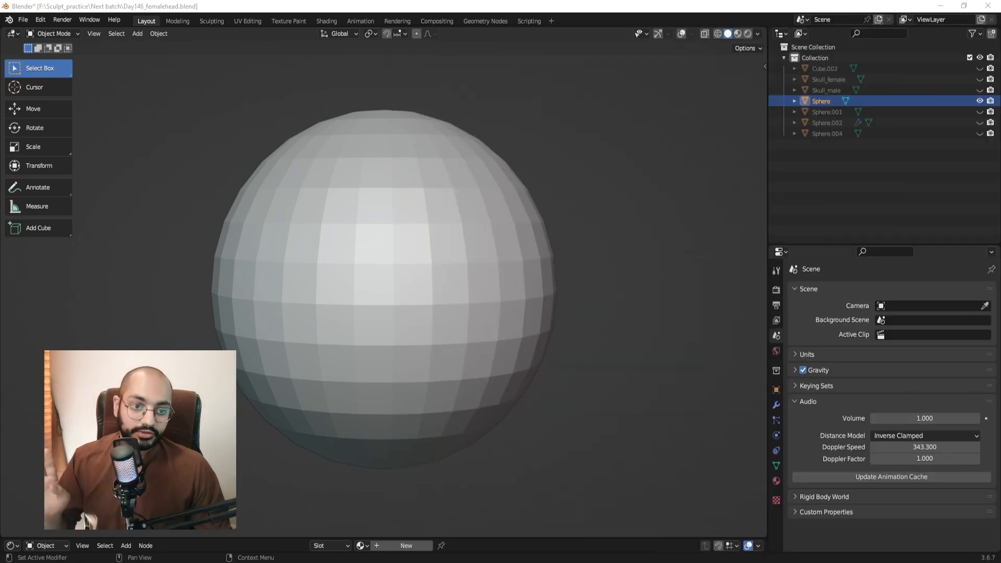
# Switch the sphere into Sculpt Mode.
pyautogui.hotkey('ctrl', 'Tab')
pyautogui.click(458, 408)
pyautogui.scroll(-3, 446, 336)
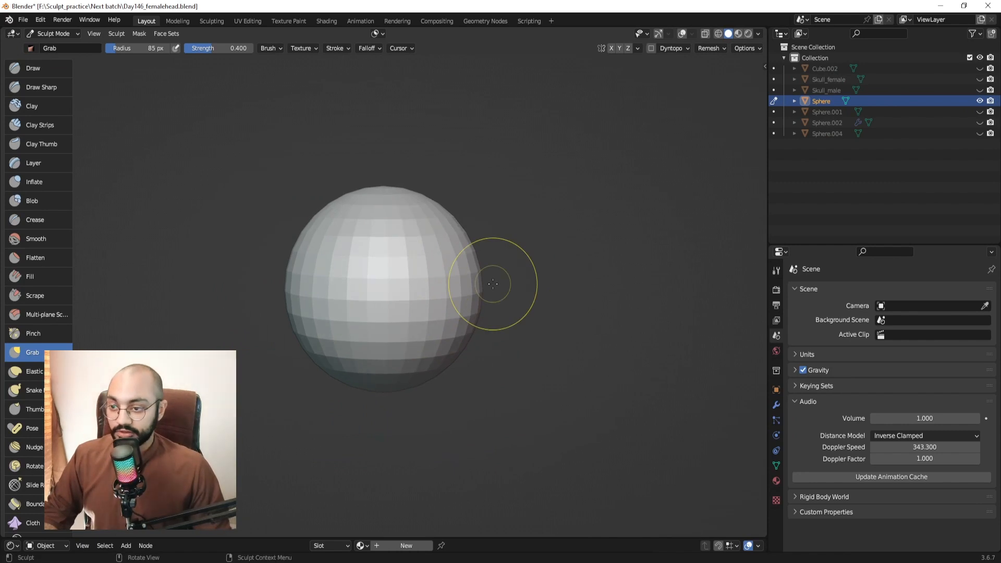
pyautogui.scroll(-2, 500, 284)
# Open the View sidebar, start editing Focal Length, and unhide Skull_male in the outliner.
pyautogui.press('n')
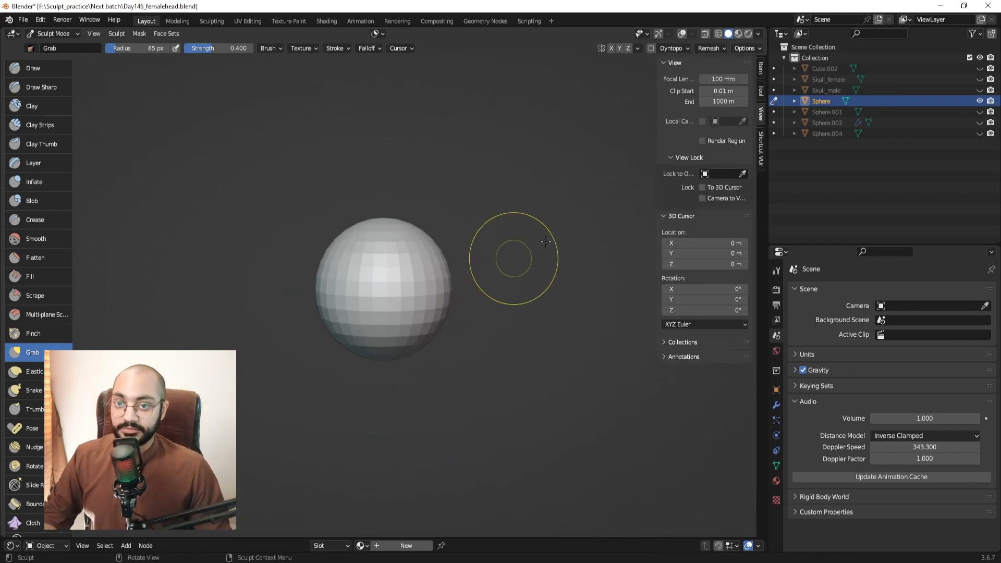
pyautogui.click(710, 78)
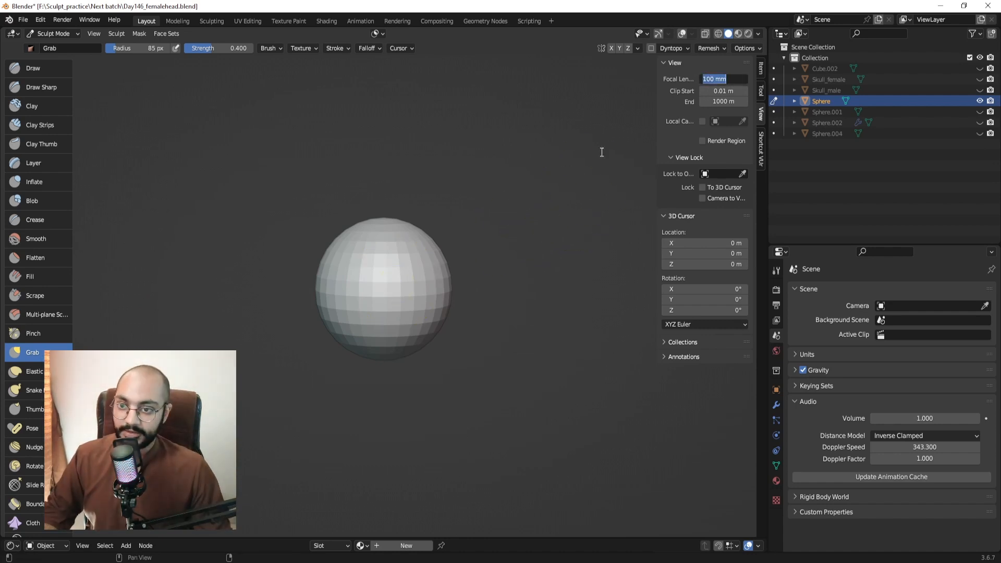
pyautogui.click(978, 90)
# Centre the skull in view and commit a 35 mm focal length.
pyautogui.scroll(-1, 117, 226)
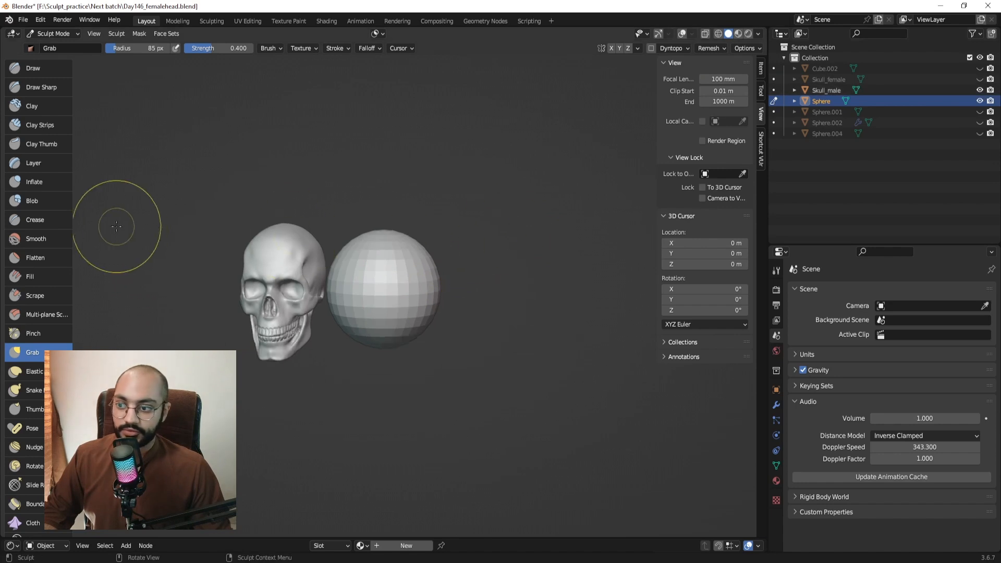
pyautogui.keyDown('shift'); pyautogui.moveTo(217, 246); pyautogui.dragTo(394, 222, button='middle'); pyautogui.keyUp('shift')
pyautogui.scroll(3, 428, 223)
pyautogui.keyDown('shift'); pyautogui.moveTo(501, 221); pyautogui.dragTo(361, 262, button='middle'); pyautogui.keyUp('shift')
pyautogui.scroll(2, 370, 261)
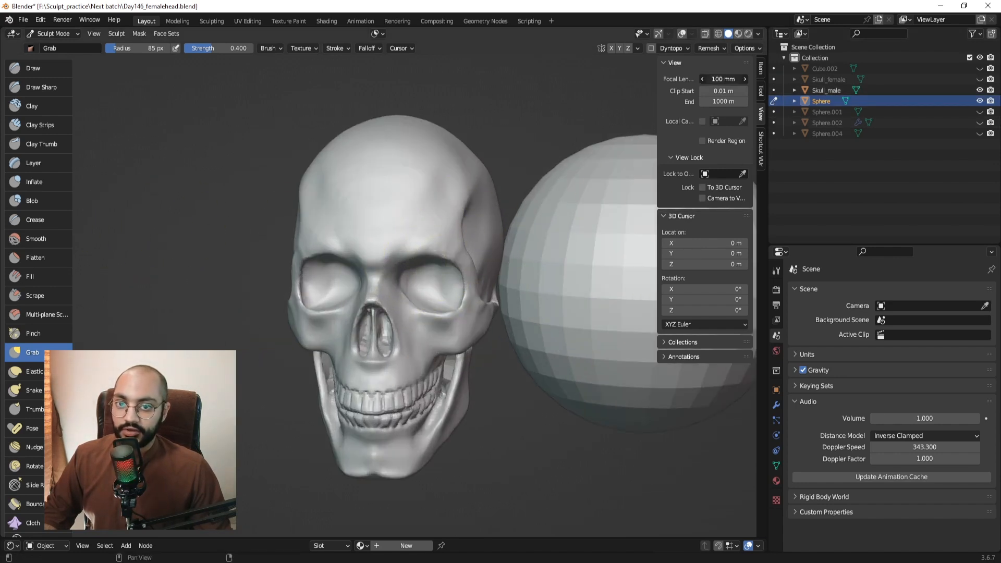
pyautogui.press('Return')
pyautogui.scroll(4, 358, 516)
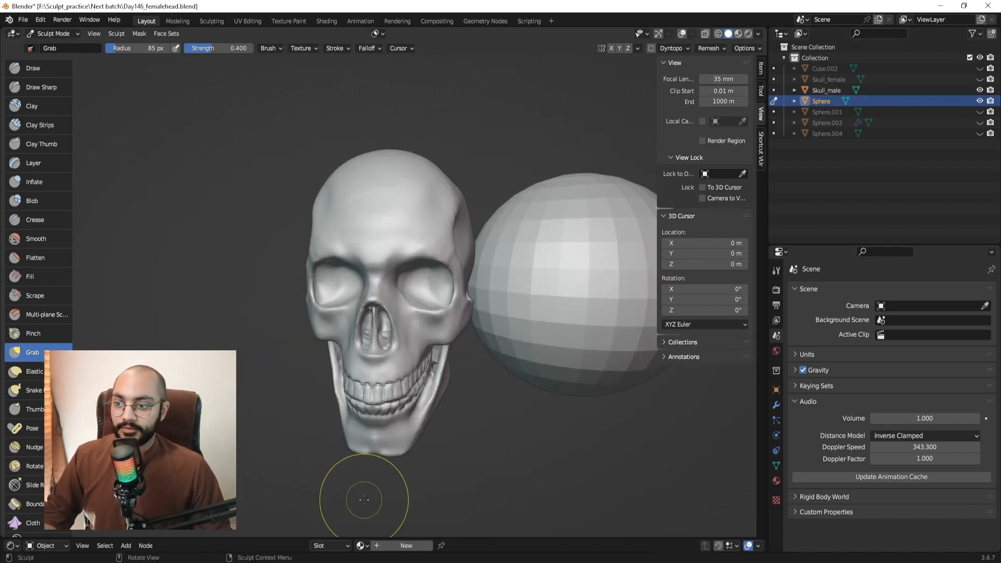
pyautogui.moveTo(401, 453); pyautogui.dragTo(688, 253, button='middle')
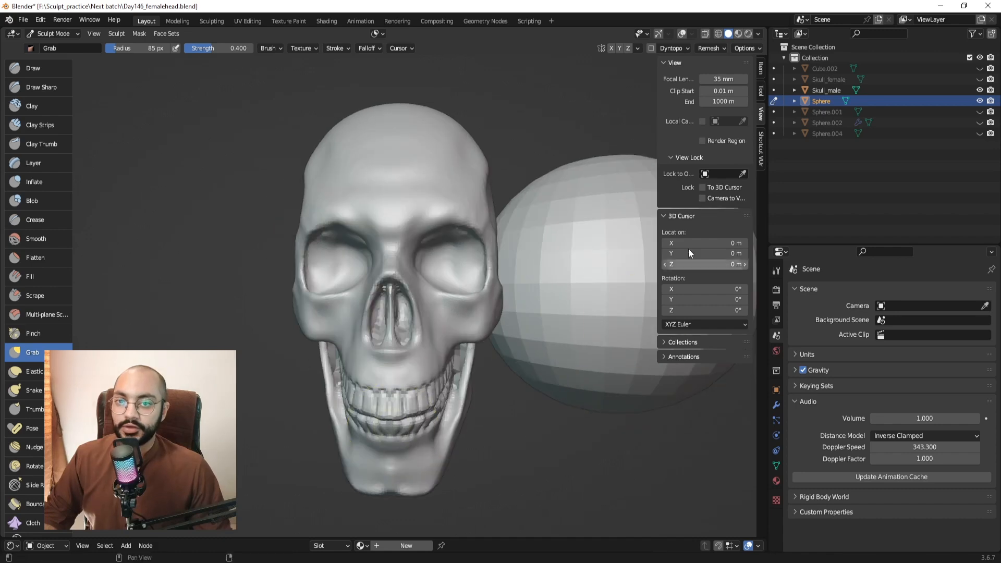
# Try a 55 mm focal length, then settle on 100 mm.
pyautogui.click(731, 81)
pyautogui.write('55')
pyautogui.press('Return')
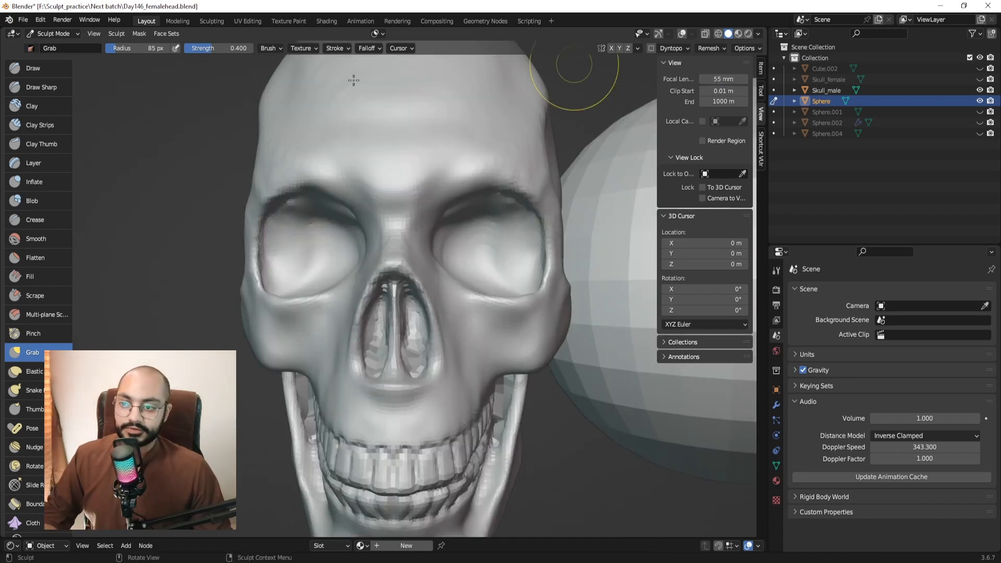
pyautogui.scroll(-3, 549, 390)
pyautogui.moveTo(474, 326); pyautogui.dragTo(500, 315, button='middle')
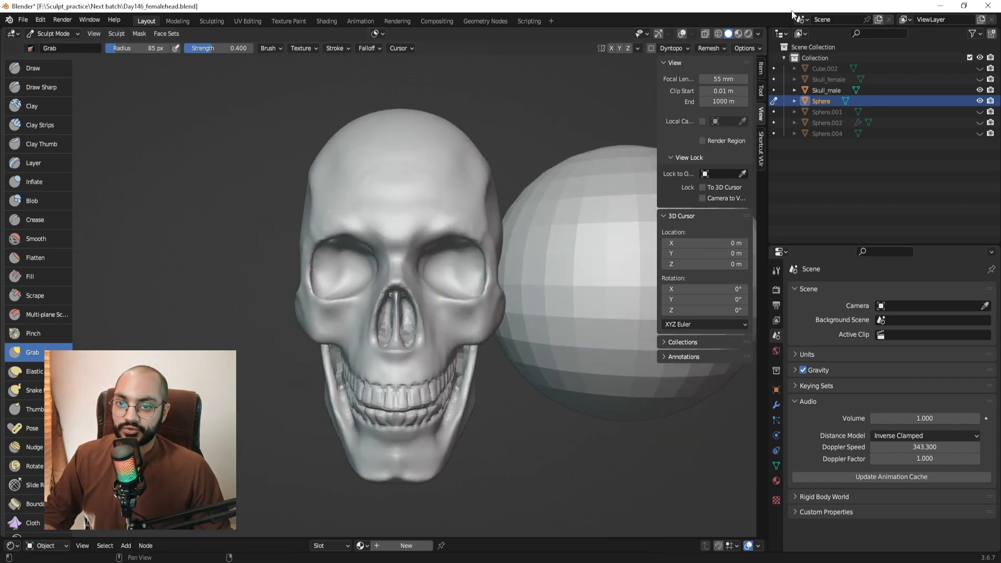
pyautogui.write('100')
pyautogui.press('Return')
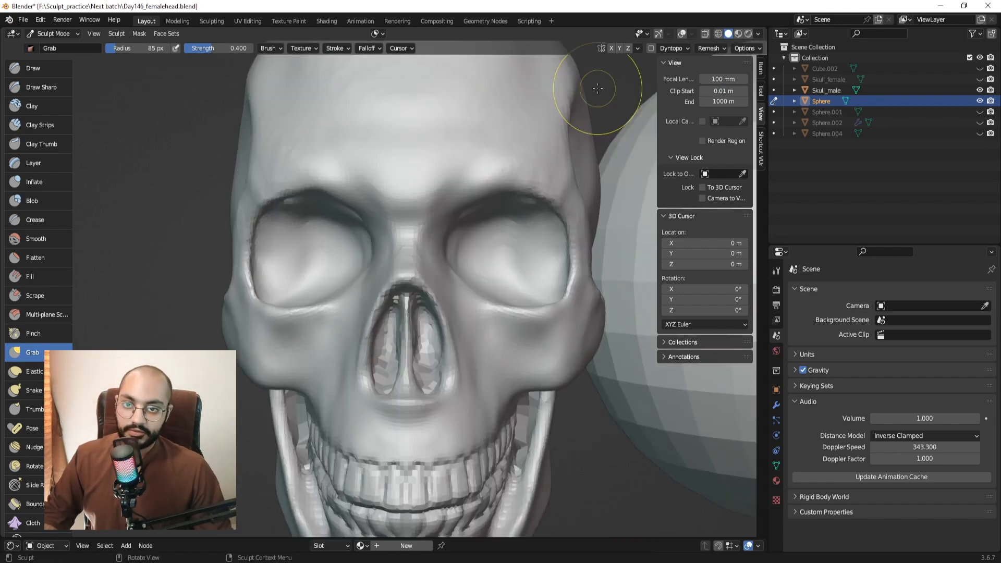
# Orbit to the skull's side and switch from Sculpt Mode back to Object Mode.
pyautogui.scroll(-3, 536, 214)
pyautogui.moveTo(536, 213); pyautogui.dragTo(476, 302, button='middle')
pyautogui.scroll(2, 476, 300)
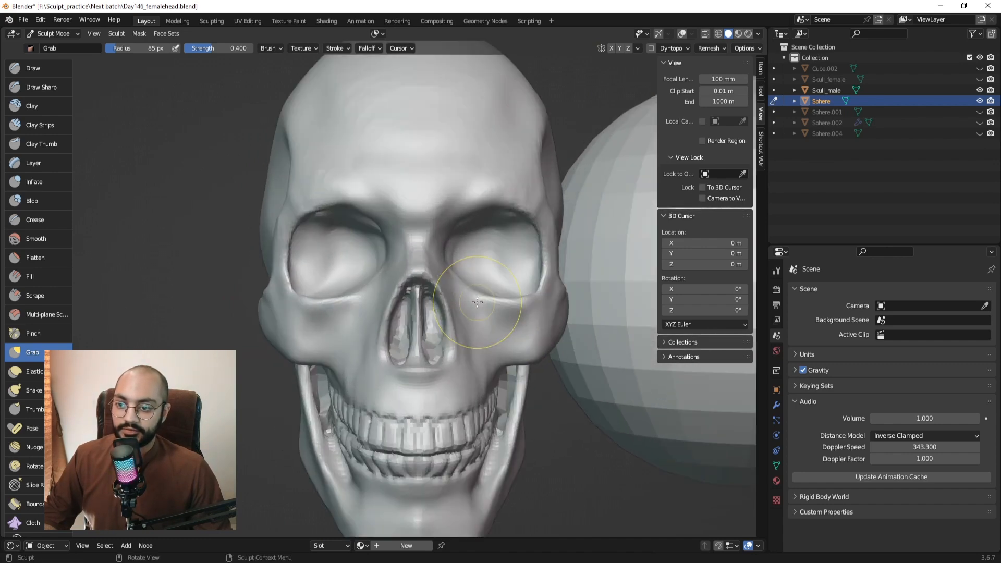
pyautogui.scroll(-2, 480, 298)
pyautogui.hotkey('ctrl', 'Tab')
pyautogui.click(424, 302)
# Delete the skull and select the Sphere object.
pyautogui.scroll(-2, 521, 271)
pyautogui.keyDown('shift'); pyautogui.moveTo(586, 254); pyautogui.dragTo(554, 254, button='middle'); pyautogui.keyUp('shift')
pyautogui.scroll(-2, 552, 252)
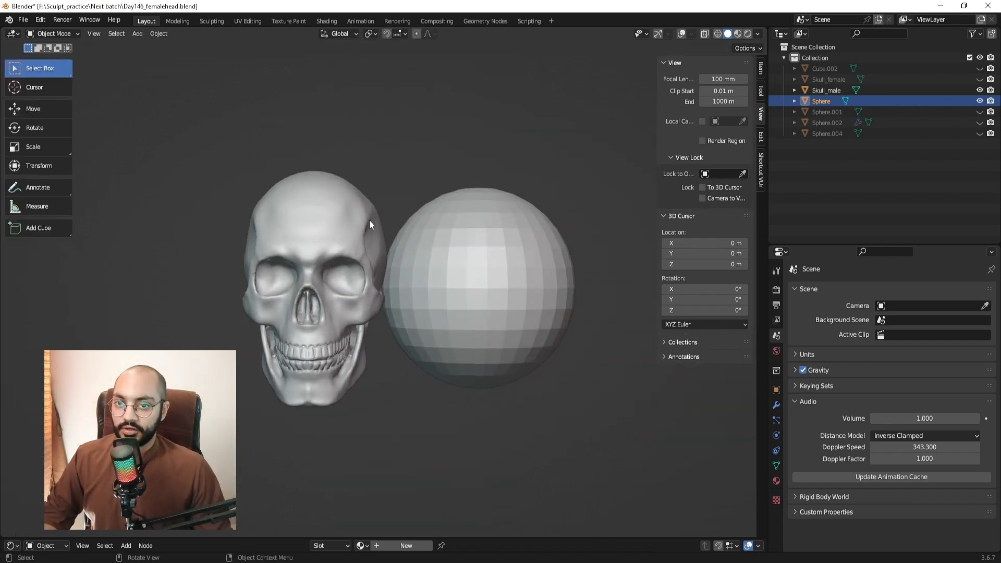
pyautogui.click(369, 220)
pyautogui.press('x')
pyautogui.click(369, 220)
pyautogui.scroll(2, 520, 237)
pyautogui.click(433, 240)
# Put the sphere in Sculpt Mode and move the reference images window higher over the viewport.
pyautogui.hotkey('ctrl', 'Tab')
pyautogui.click(435, 336)
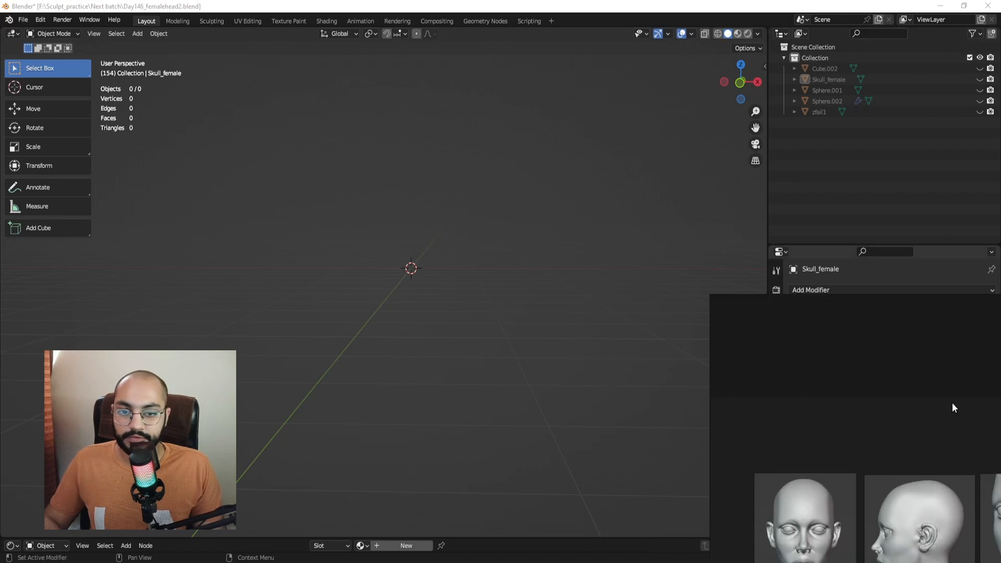
pyautogui.moveTo(952, 407); pyautogui.dragTo(549, 184)
pyautogui.moveTo(549, 183); pyautogui.dragTo(583, 129, button='right')
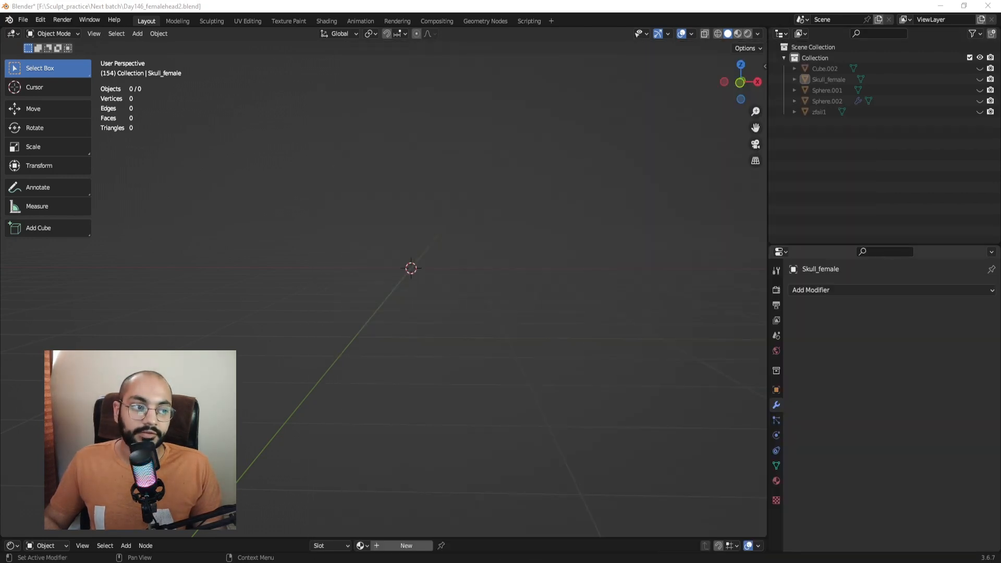
# Unhide Cube.002 and Skull_female and centre both references in view.
pyautogui.moveTo(979, 68); pyautogui.dragTo(979, 79)
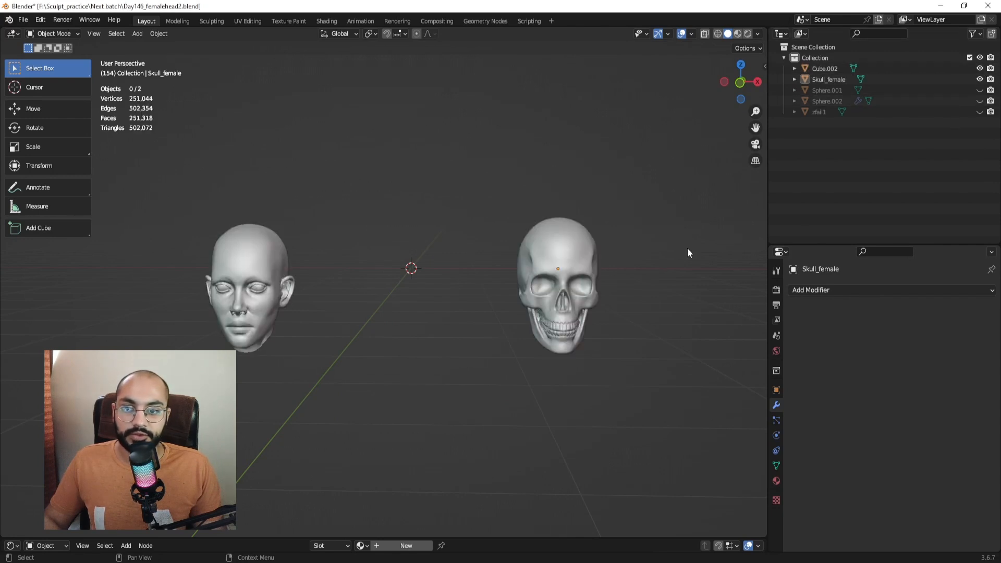
pyautogui.keyDown('shift'); pyautogui.moveTo(269, 260); pyautogui.dragTo(311, 259, button='middle'); pyautogui.keyUp('shift')
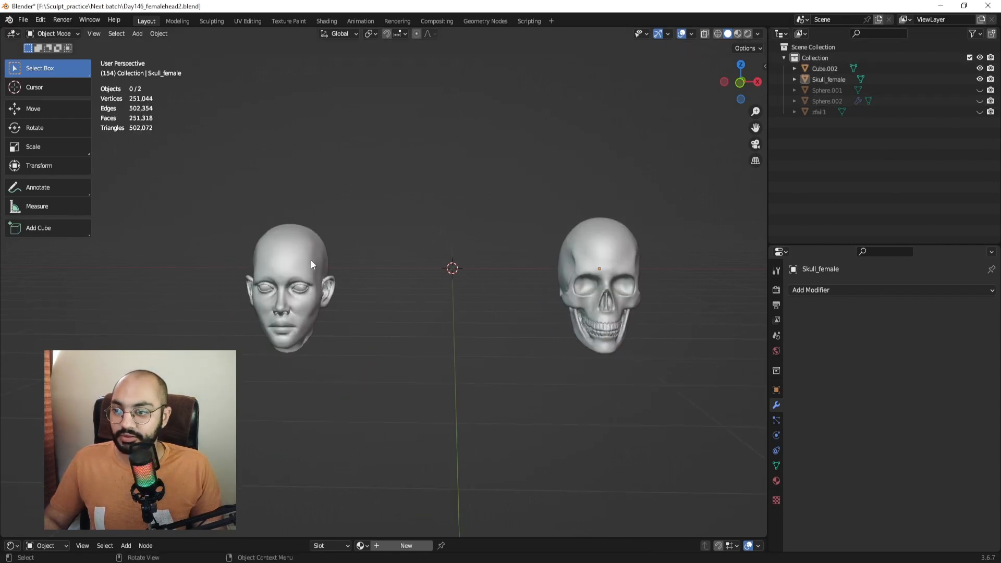
pyautogui.click(293, 265)
pyautogui.click(575, 271)
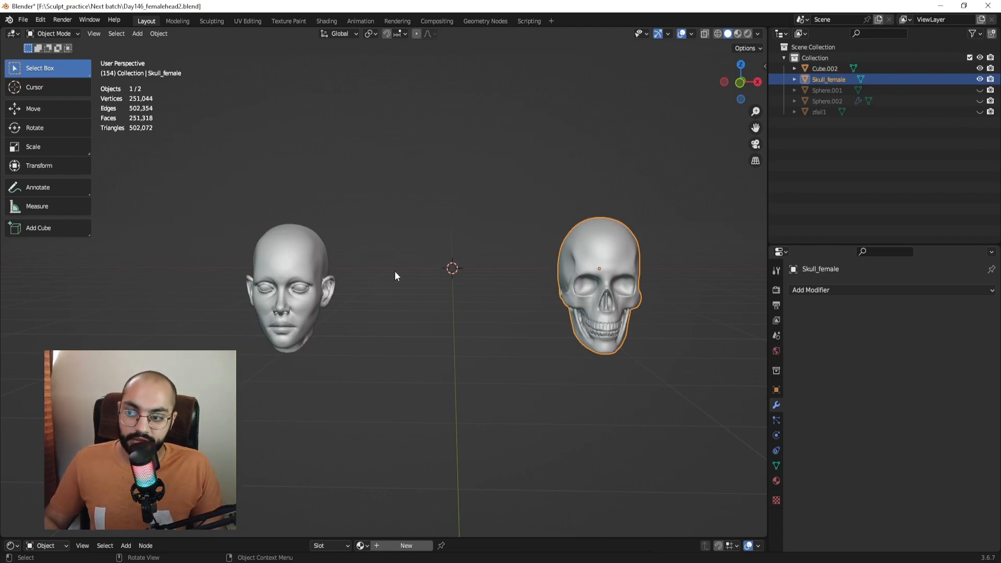
pyautogui.moveTo(396, 275); pyautogui.dragTo(303, 283, button='middle')
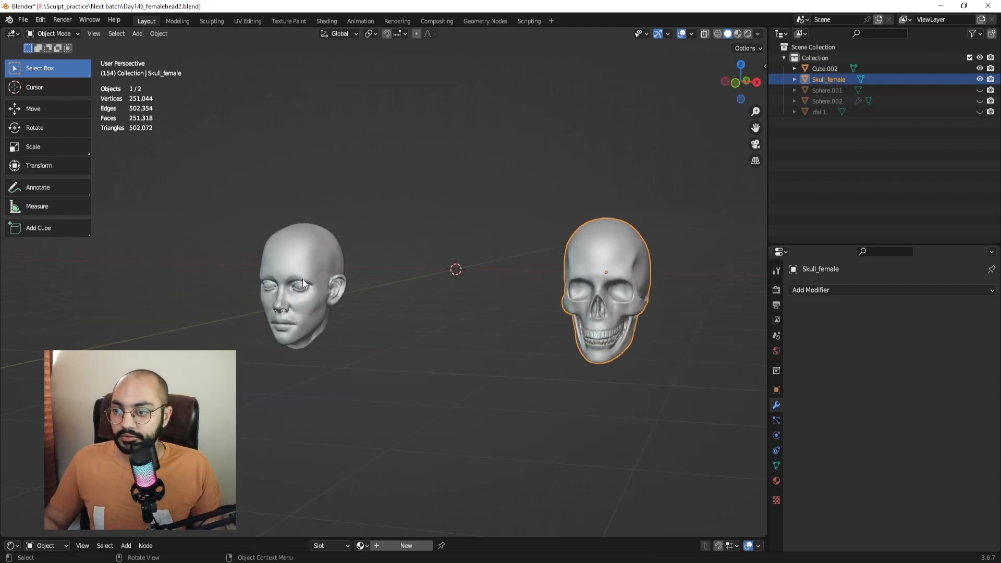
pyautogui.click(327, 281)
pyautogui.scroll(-2, 368, 287)
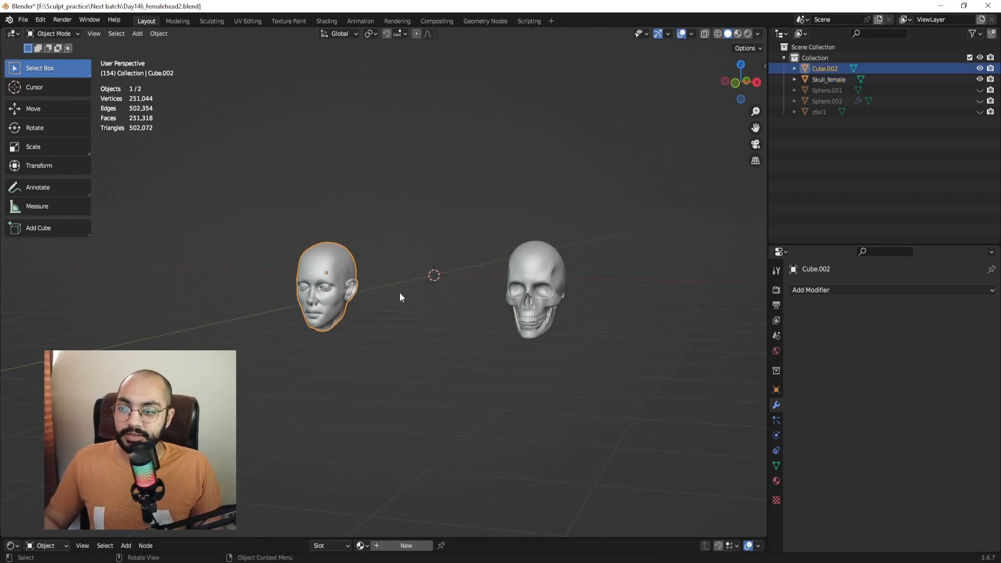
pyautogui.moveTo(401, 293); pyautogui.dragTo(448, 299, button='middle')
# Move Skull_female behind Cube.002, place the head beside it, and deselect.
pyautogui.click(521, 265)
pyautogui.press('g')
pyautogui.click(252, 190)
pyautogui.click(319, 299)
pyautogui.press('g')
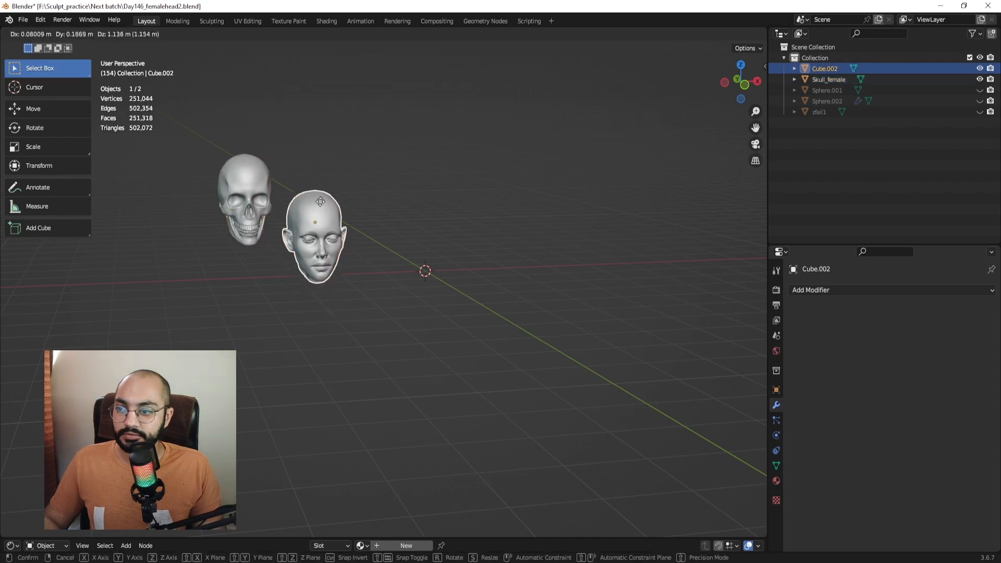
pyautogui.click(323, 213)
pyautogui.click(422, 169)
pyautogui.moveTo(451, 233); pyautogui.dragTo(434, 235, button='middle')
# Add a UV sphere at the 3D cursor and switch it into Sculpt Mode.
pyautogui.hotkey('shift', 'a')
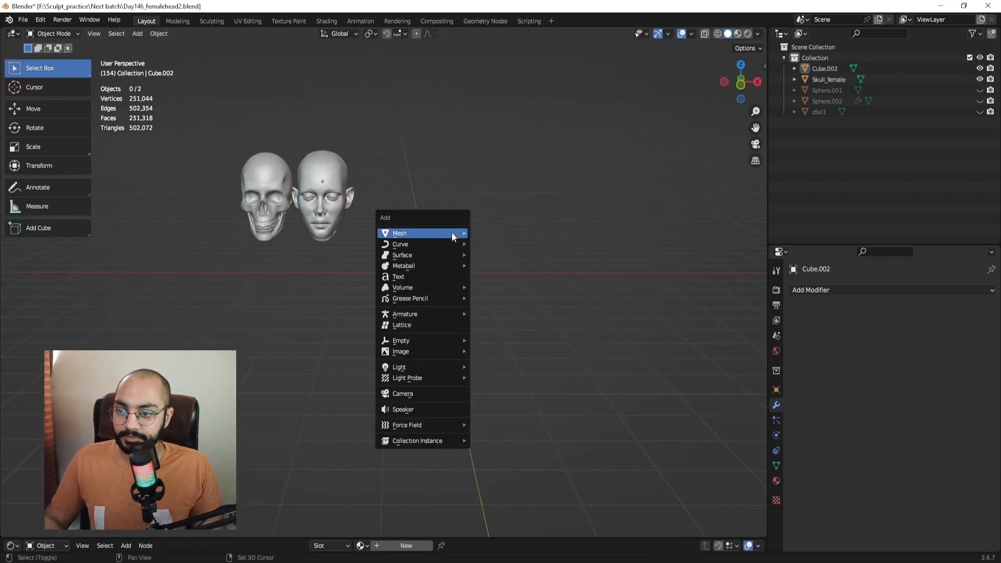
pyautogui.moveTo(452, 233)
pyautogui.click(528, 262)
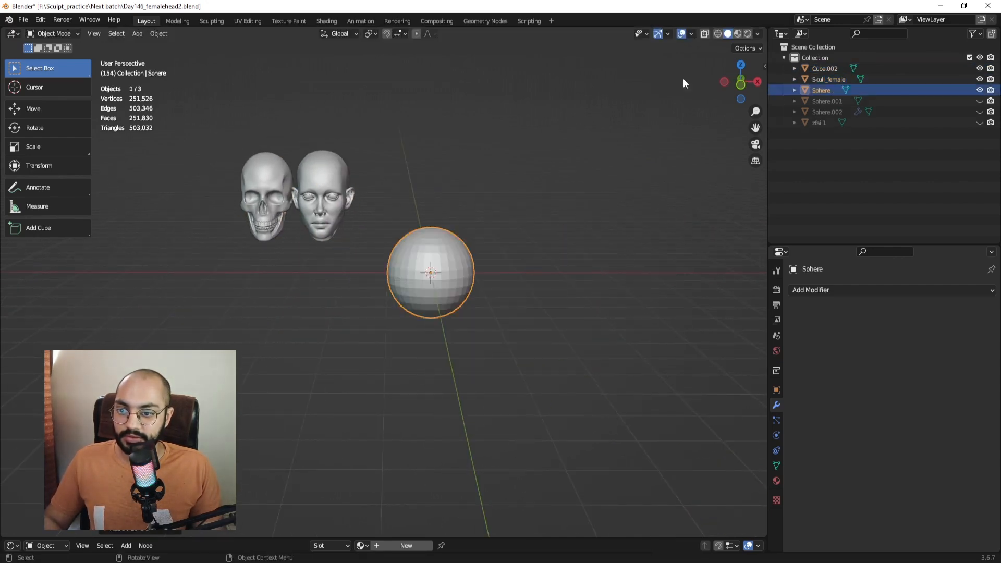
pyautogui.hotkey('ctrl', 'Tab')
pyautogui.click(563, 276)
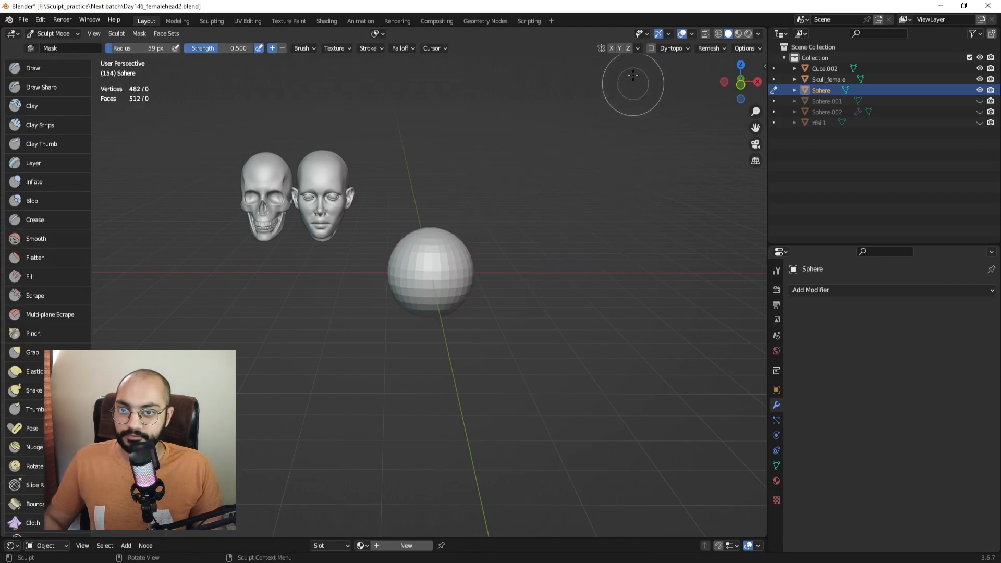
# Enable X symmetry and select the Clay Strips brush.
pyautogui.click(611, 47)
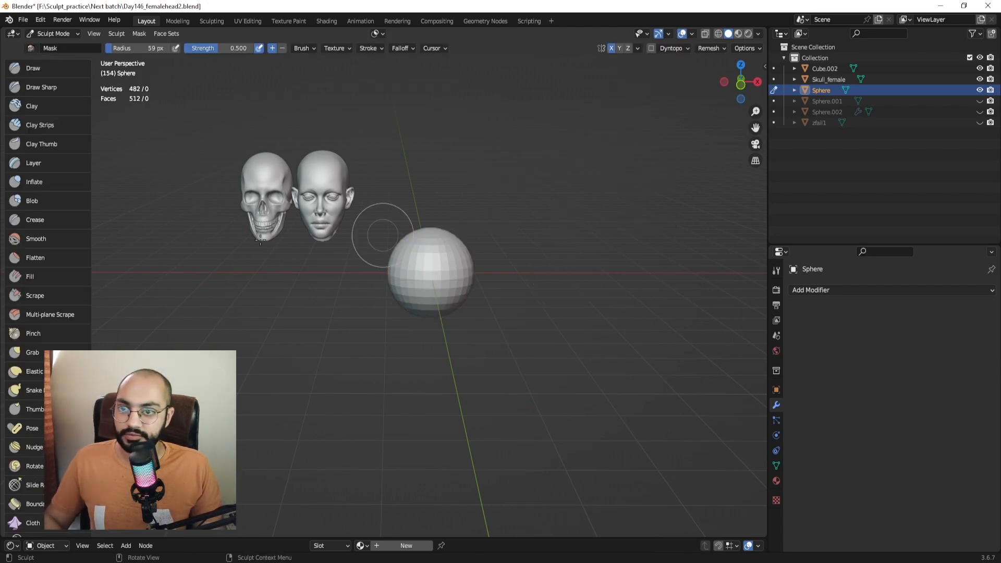
pyautogui.scroll(-5, 40, 311)
pyautogui.scroll(5, 45, 417)
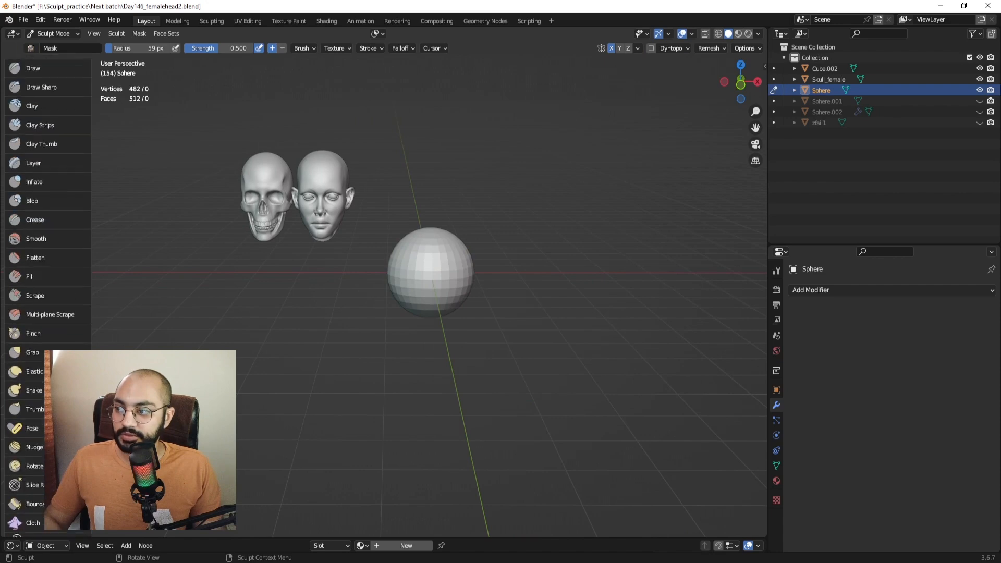
pyautogui.click(39, 125)
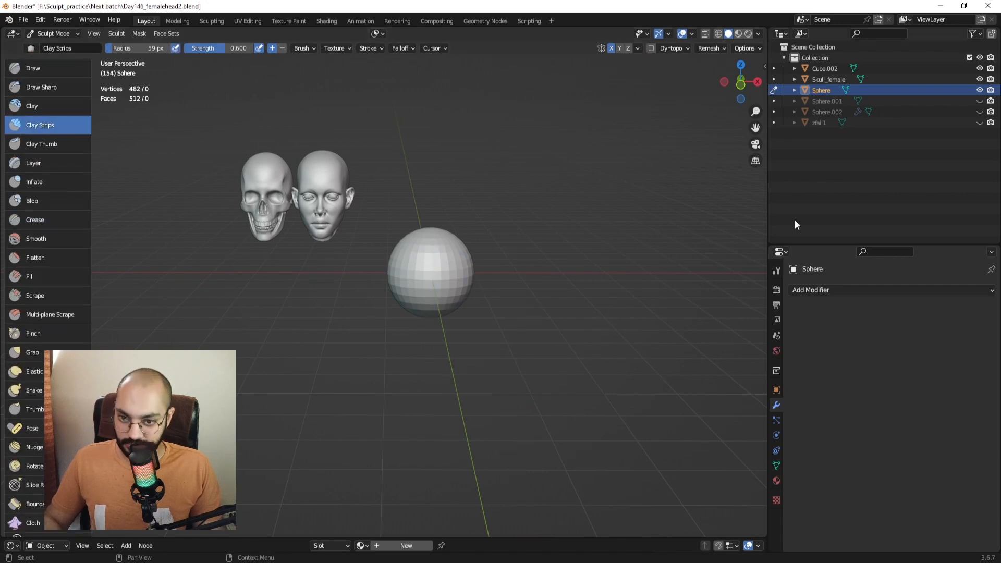
pyautogui.press('n')
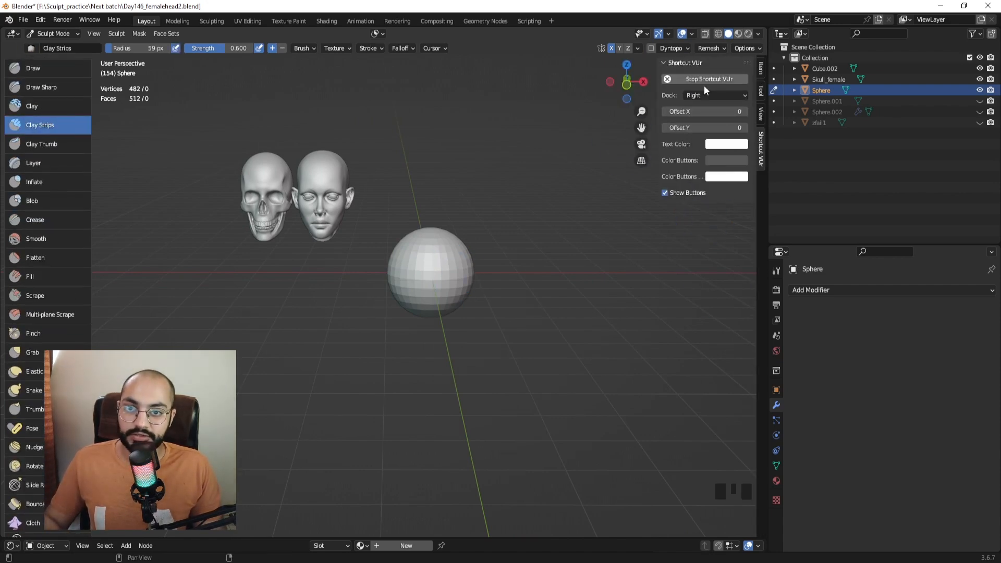
pyautogui.press('n')
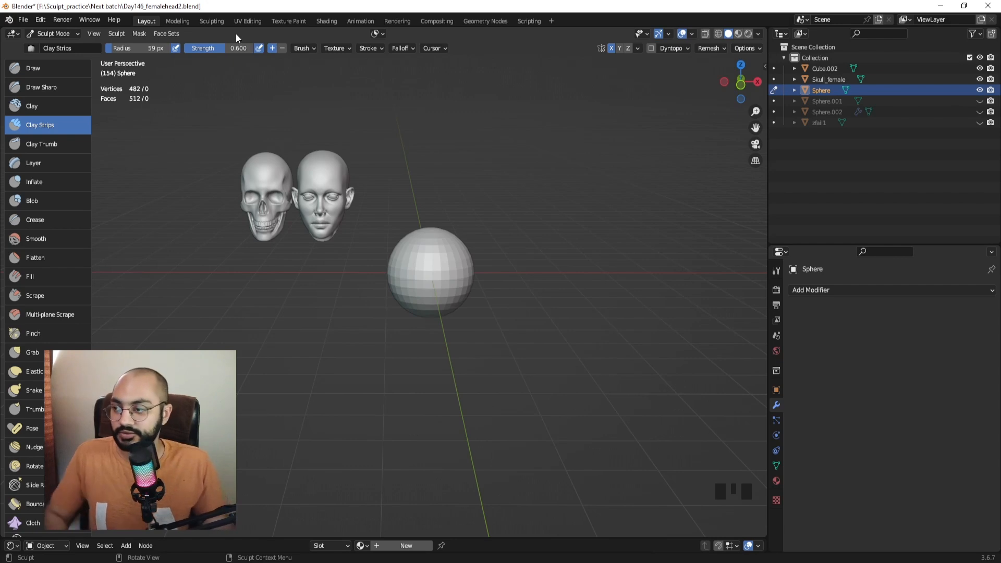
# In front view, Grab-pull the sphere's lower front down into a rounded jaw at 140 px.
pyautogui.keyDown('shift'); pyautogui.moveTo(430, 299); pyautogui.dragTo(412, 291, button='middle'); pyautogui.keyUp('shift')
pyautogui.press('g')
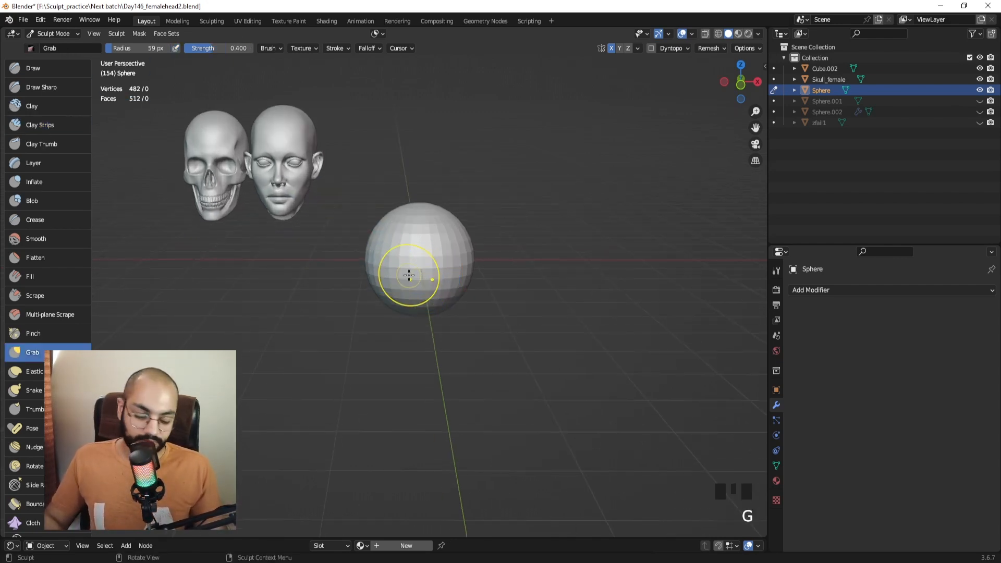
pyautogui.press('KP_1')
pyautogui.moveTo(436, 298)
pyautogui.keyDown('ctrl'); pyautogui.mouseDown(button='middle')
pyautogui.moveTo(458, 264)
pyautogui.moveTo(440, 268)
pyautogui.mouseUp(button='middle'); pyautogui.keyUp('ctrl')
pyautogui.press('f')
# Shape the jaw area and pull the chin down, using 151 px then 115 px radii.
pyautogui.press('f')
pyautogui.click(441, 282)
pyautogui.moveTo(431, 274); pyautogui.dragTo(432, 386)
pyautogui.moveTo(388, 292); pyautogui.dragTo(388, 326)
pyautogui.moveTo(387, 316); pyautogui.dragTo(378, 325)
pyautogui.press('f')
pyautogui.click(456, 318)
pyautogui.moveTo(353, 281); pyautogui.dragTo(369, 290)
pyautogui.press('f')
pyautogui.click(382, 345)
pyautogui.moveTo(419, 324); pyautogui.dragTo(424, 337)
# Narrow the sides and slightly widen the front of the head at 140 px.
pyautogui.press('f')
pyautogui.click(476, 339)
pyautogui.keyDown('ctrl'); pyautogui.moveTo(423, 256); pyautogui.dragTo(418, 303, button='middle'); pyautogui.keyUp('ctrl')
pyautogui.press('f')
pyautogui.click(431, 298)
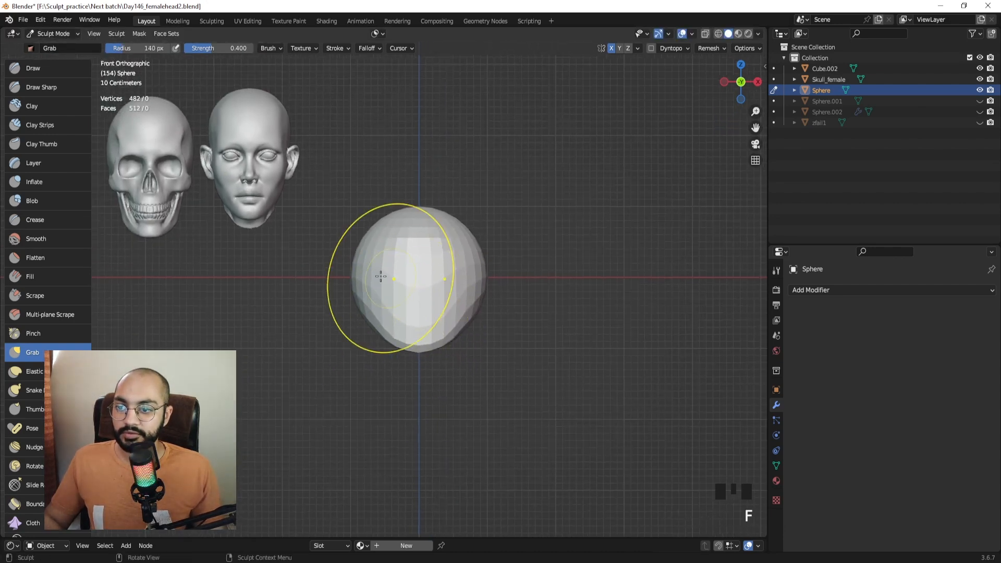
pyautogui.moveTo(356, 275)
pyautogui.mouseDown()
pyautogui.moveTo(372, 273)
pyautogui.moveTo(389, 306)
pyautogui.moveTo(390, 252)
pyautogui.mouseUp()
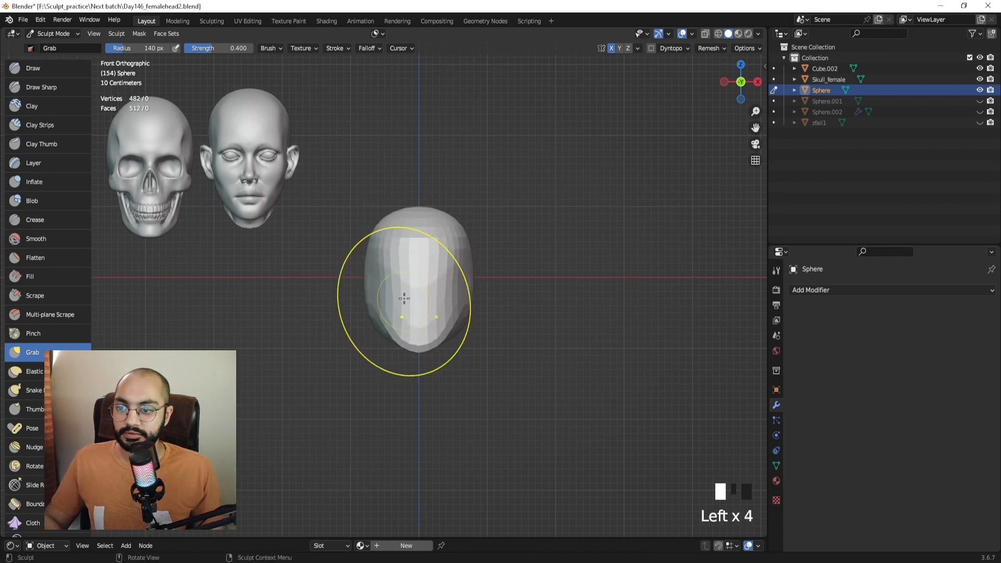
pyautogui.moveTo(372, 294); pyautogui.dragTo(370, 295)
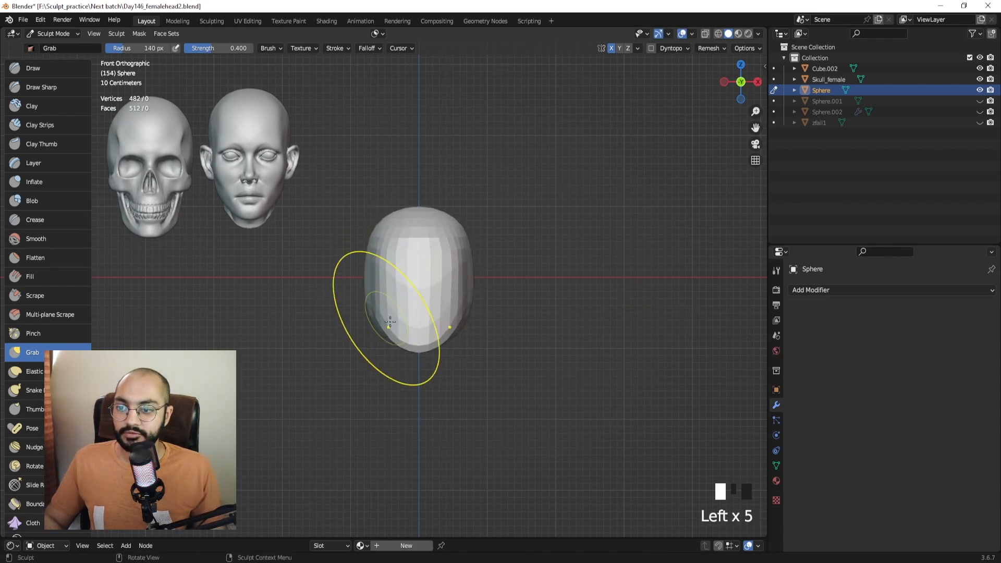
pyautogui.click(377, 257)
pyautogui.moveTo(377, 257)
pyautogui.mouseDown(button='middle')
pyautogui.moveTo(375, 344)
pyautogui.moveTo(394, 289)
pyautogui.moveTo(386, 264)
pyautogui.mouseUp(button='middle')
pyautogui.press('KP_1')
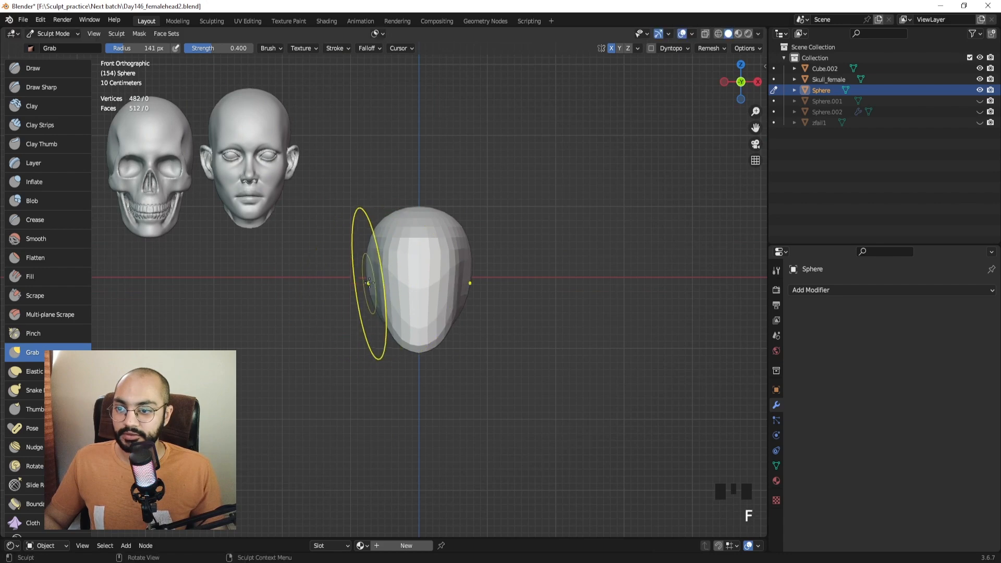
# Reshape and smooth the head's left side at 121 px, then 103 px.
pyautogui.press('f')
pyautogui.click(359, 283)
pyautogui.moveTo(374, 283); pyautogui.dragTo(362, 280)
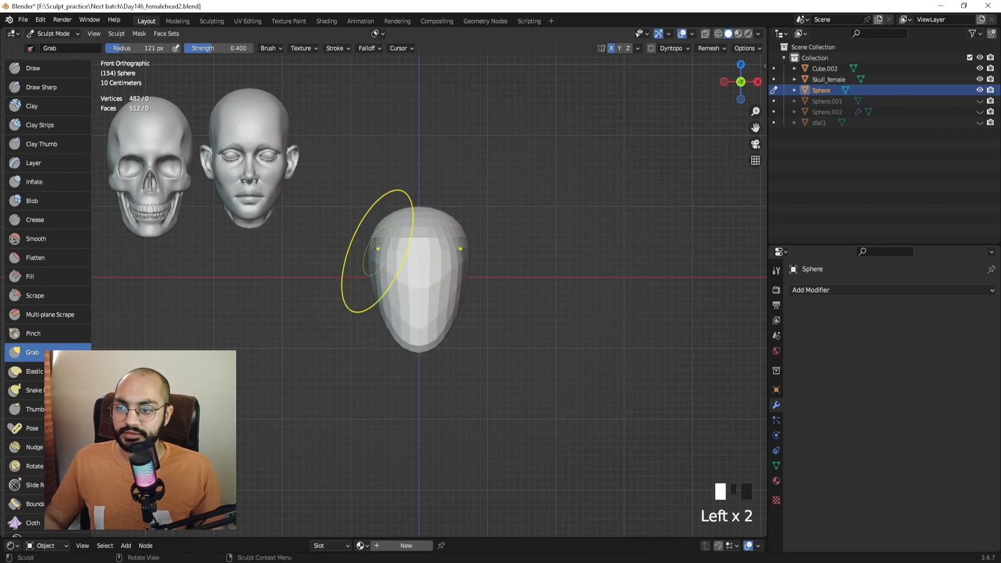
pyautogui.moveTo(382, 234); pyautogui.dragTo(394, 218)
pyautogui.press('f')
pyautogui.press('f')
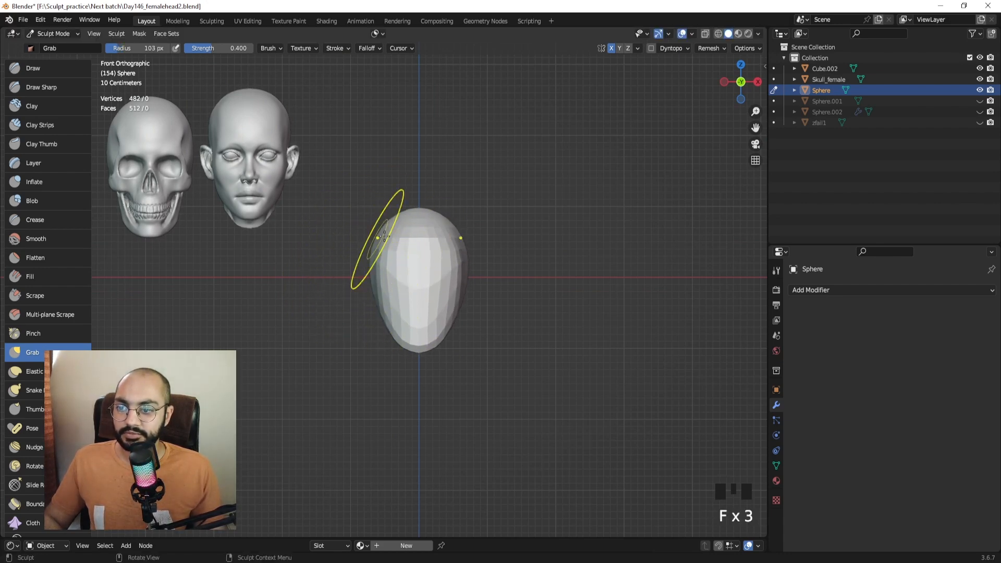
pyautogui.moveTo(389, 272); pyautogui.dragTo(390, 271)
pyautogui.keyDown('shift'); pyautogui.moveTo(388, 263); pyautogui.dragTo(383, 286); pyautogui.keyUp('shift')
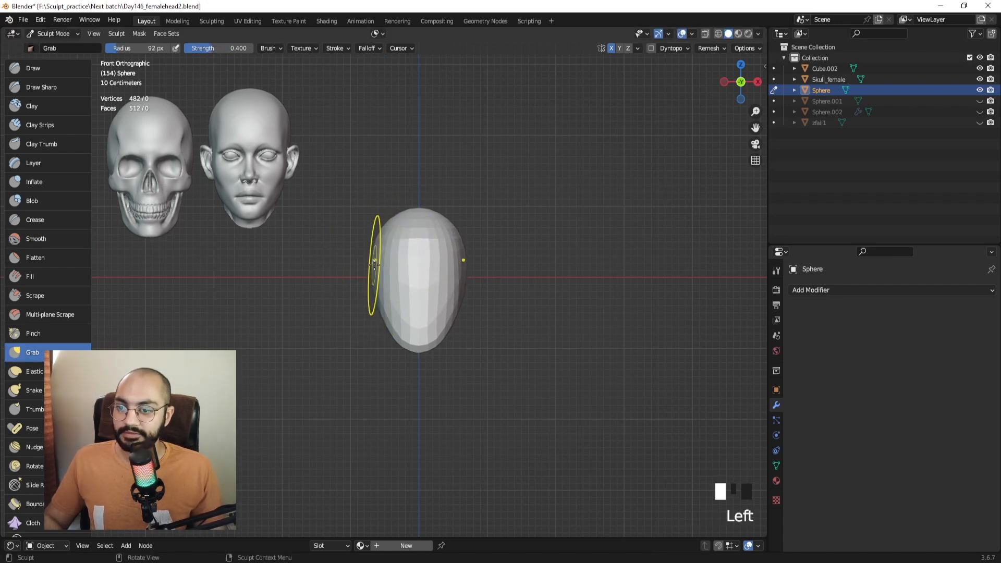
pyautogui.moveTo(378, 299); pyautogui.dragTo(380, 300)
# Narrow, raise and reshape the chin with 88 px and 72 px brushes.
pyautogui.press('f')
pyautogui.click(415, 336)
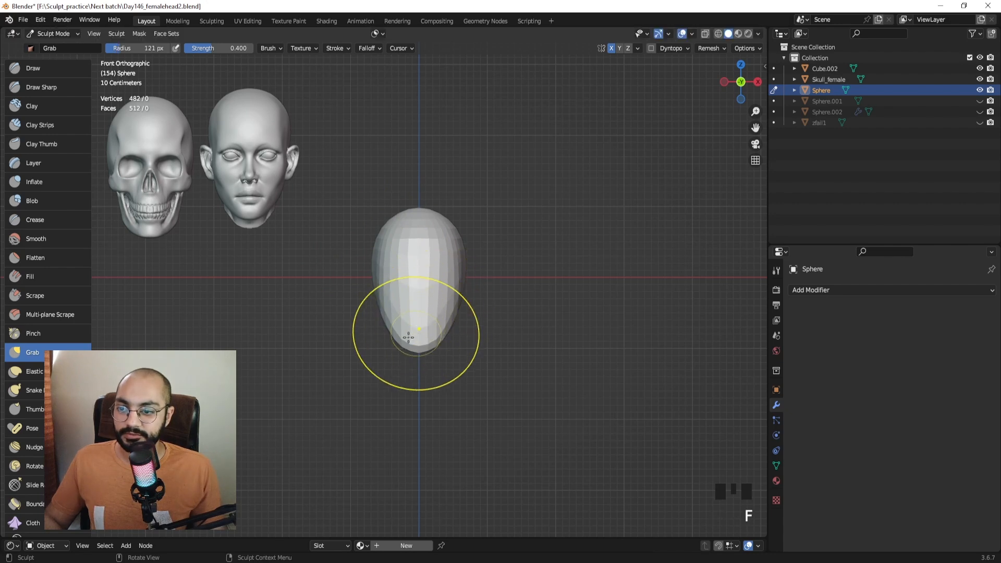
pyautogui.press('f')
pyautogui.click(396, 344)
pyautogui.moveTo(399, 340); pyautogui.dragTo(416, 324)
pyautogui.keyDown('ctrl'); pyautogui.moveTo(421, 332); pyautogui.dragTo(416, 320, button='middle'); pyautogui.keyUp('ctrl')
pyautogui.press('f')
pyautogui.click(406, 348)
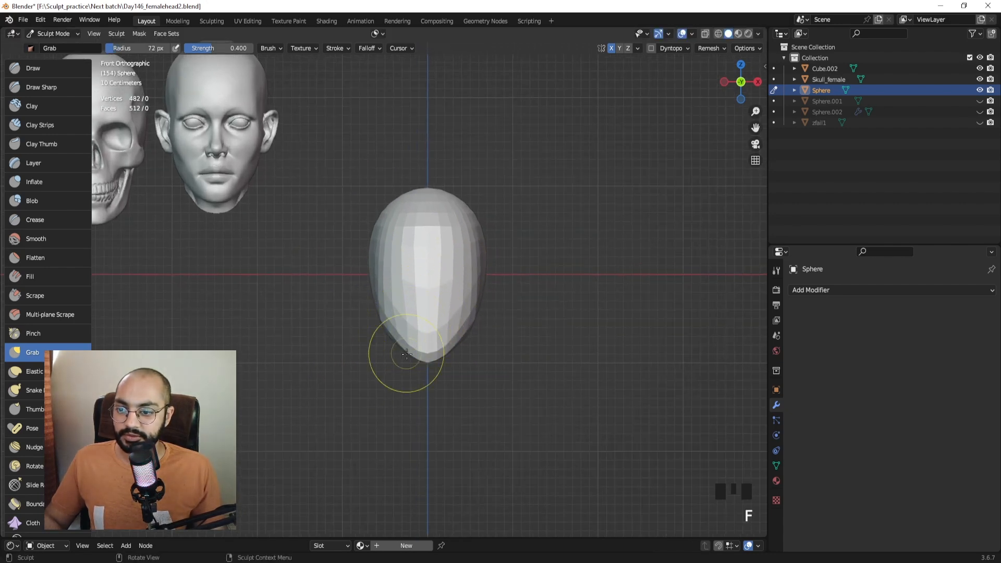
pyautogui.moveTo(407, 355)
pyautogui.mouseDown()
pyautogui.moveTo(419, 347)
pyautogui.moveTo(384, 334)
pyautogui.moveTo(397, 336)
pyautogui.mouseUp()
# Push the jaw's left side inward with a 91 px brush.
pyautogui.press('f')
pyautogui.click(405, 326)
pyautogui.keyDown('ctrl'); pyautogui.moveTo(398, 334); pyautogui.dragTo(389, 319, button='middle'); pyautogui.keyUp('ctrl')
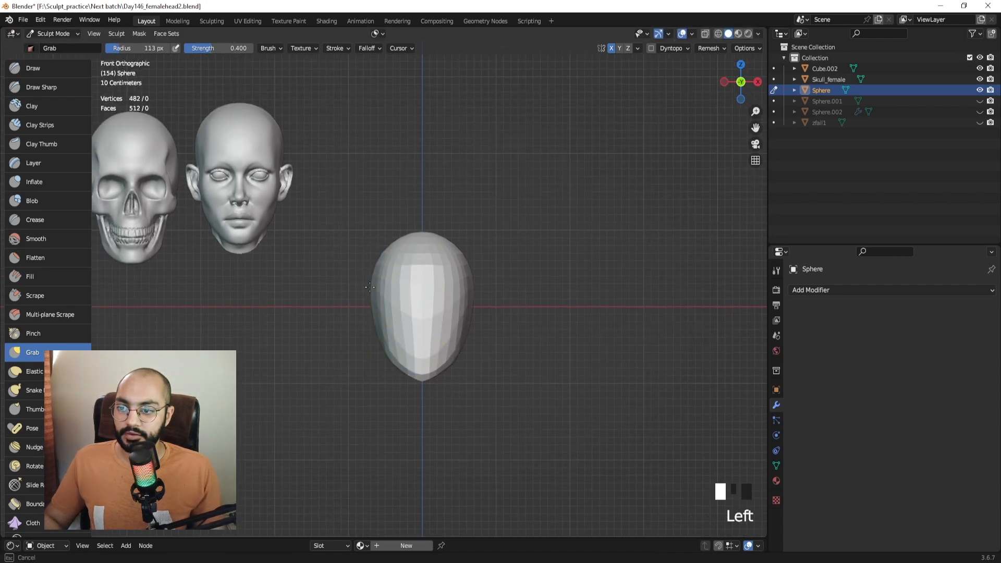
pyautogui.press('f')
pyautogui.click(360, 339)
pyautogui.moveTo(381, 351); pyautogui.dragTo(382, 351)
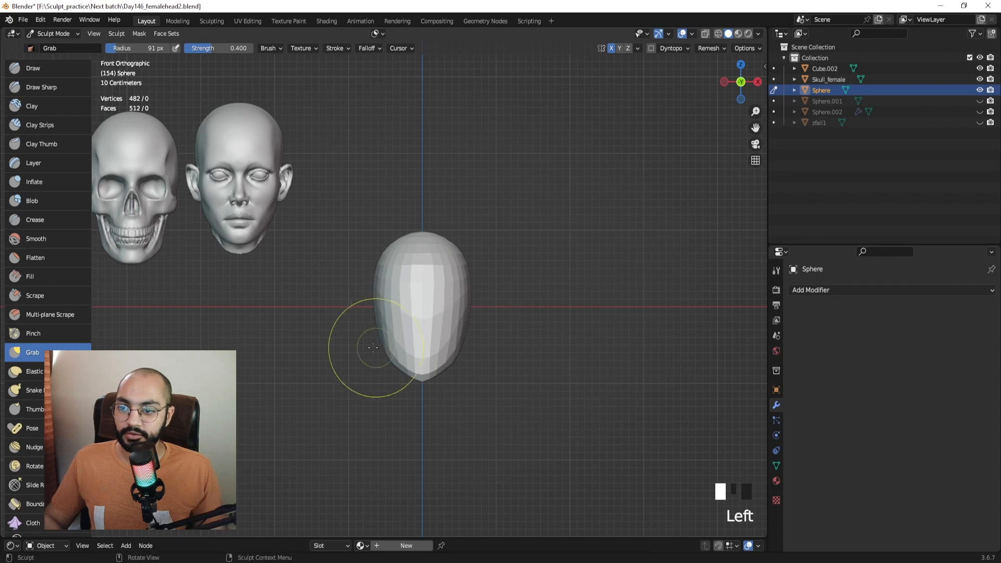
# Frame the sphere in top orthographic view and set the Grab brush radius to 116 px.
pyautogui.press('KP_7')
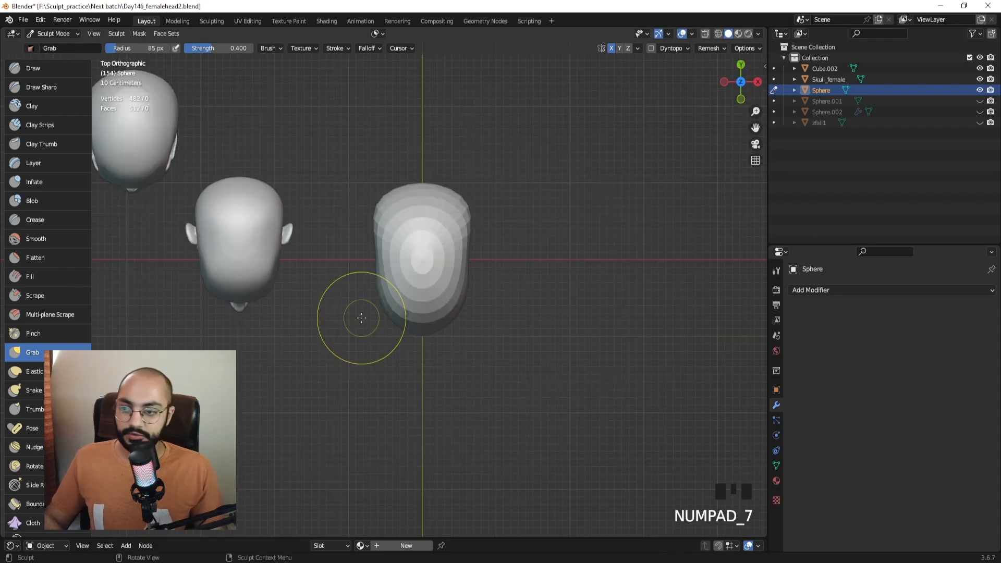
pyautogui.keyDown('shift'); pyautogui.moveTo(293, 231); pyautogui.dragTo(223, 195, button='middle'); pyautogui.keyUp('shift')
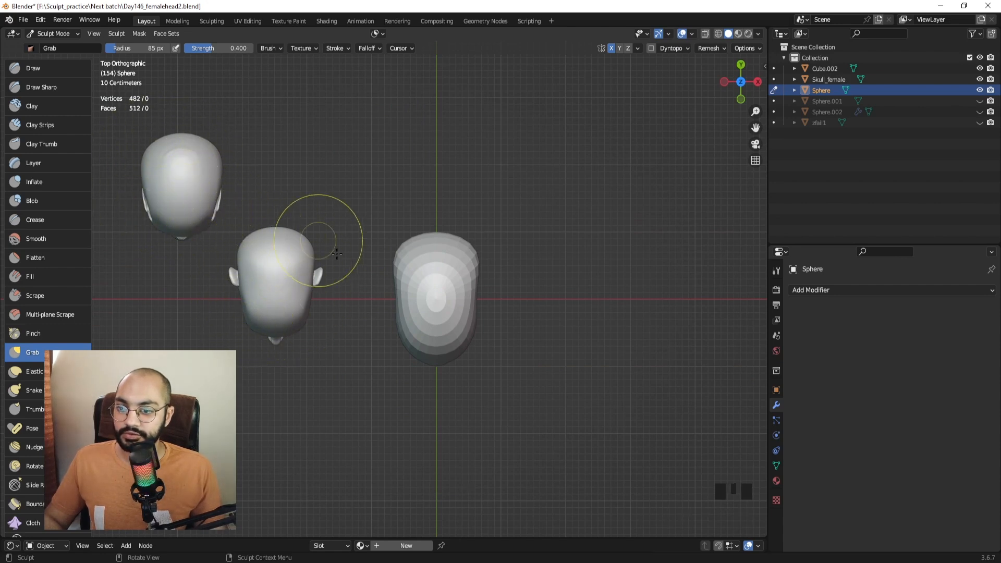
pyautogui.keyDown('ctrl'); pyautogui.moveTo(337, 254); pyautogui.dragTo(396, 292, button='middle'); pyautogui.keyUp('ctrl')
pyautogui.keyDown('ctrl'); pyautogui.moveTo(396, 292); pyautogui.dragTo(409, 317, button='middle'); pyautogui.keyUp('ctrl')
pyautogui.keyDown('ctrl'); pyautogui.moveTo(447, 212); pyautogui.dragTo(453, 268, button='middle'); pyautogui.keyUp('ctrl')
pyautogui.press('KP_7')
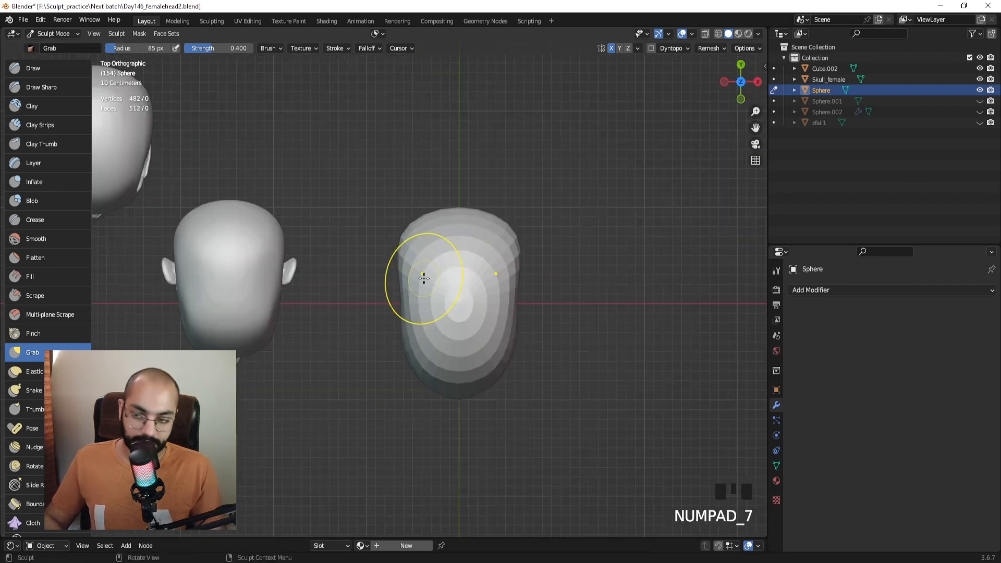
pyautogui.press('f')
pyautogui.click(422, 359)
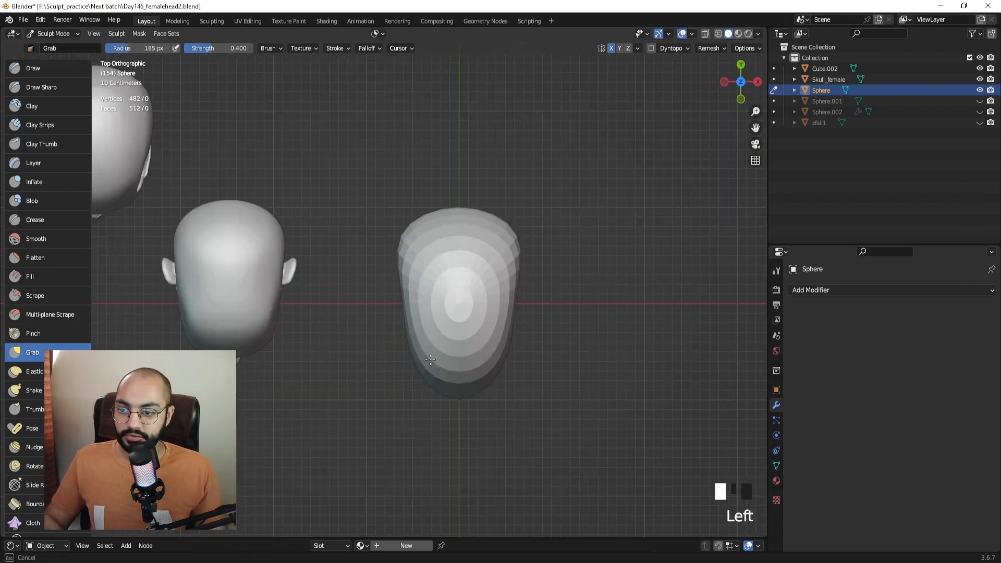
pyautogui.press('f')
pyautogui.click(446, 389)
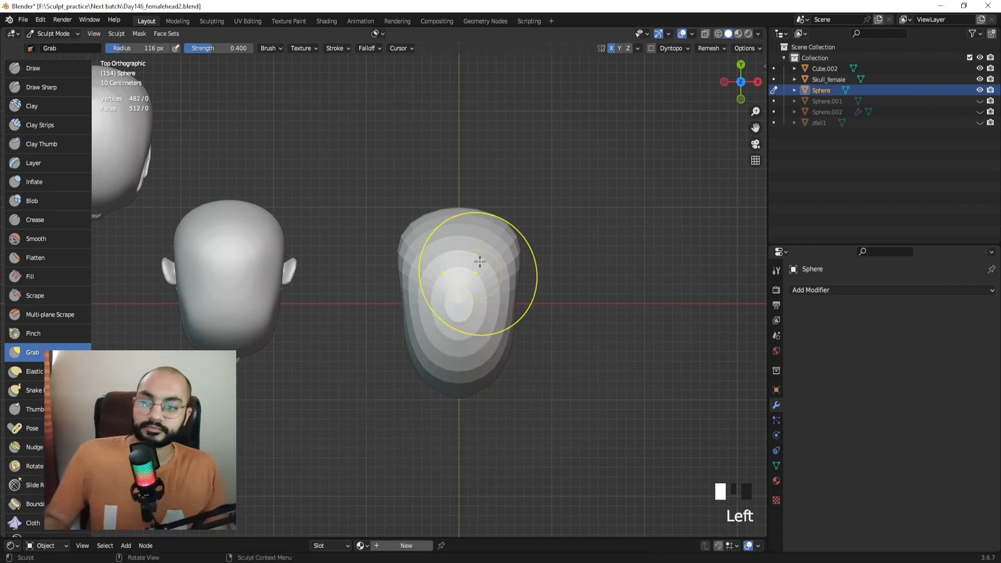
pyautogui.moveTo(416, 290); pyautogui.dragTo(413, 209, button='middle')
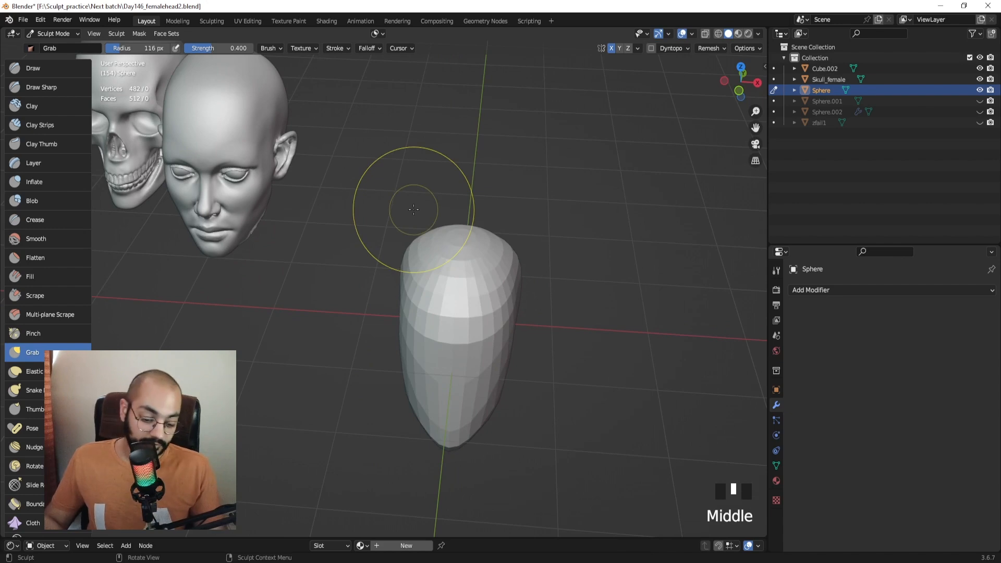
pyautogui.press('KP_7')
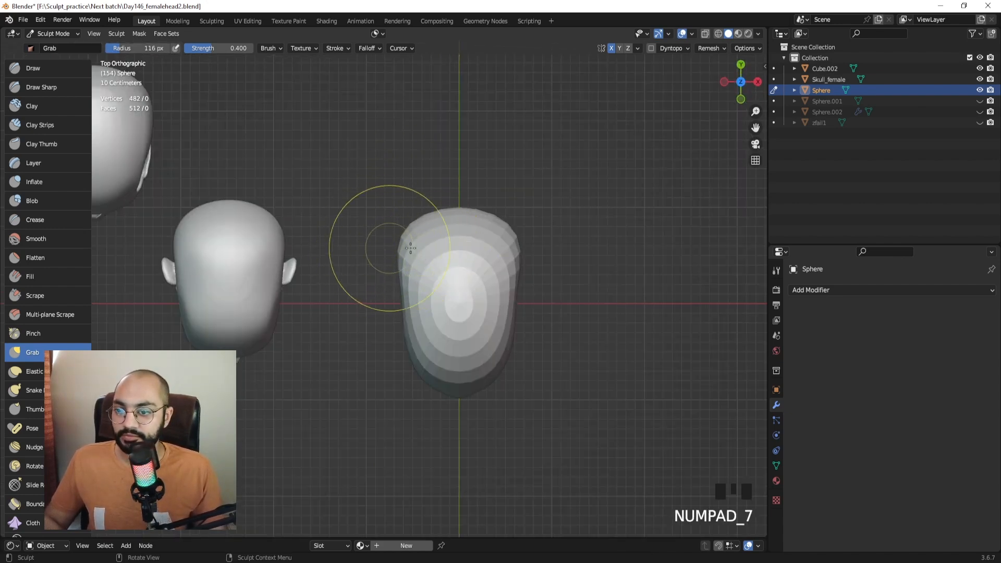
# Pull the sphere's left side outward, then check it from the front and side.
pyautogui.moveTo(410, 248); pyautogui.dragTo(352, 263)
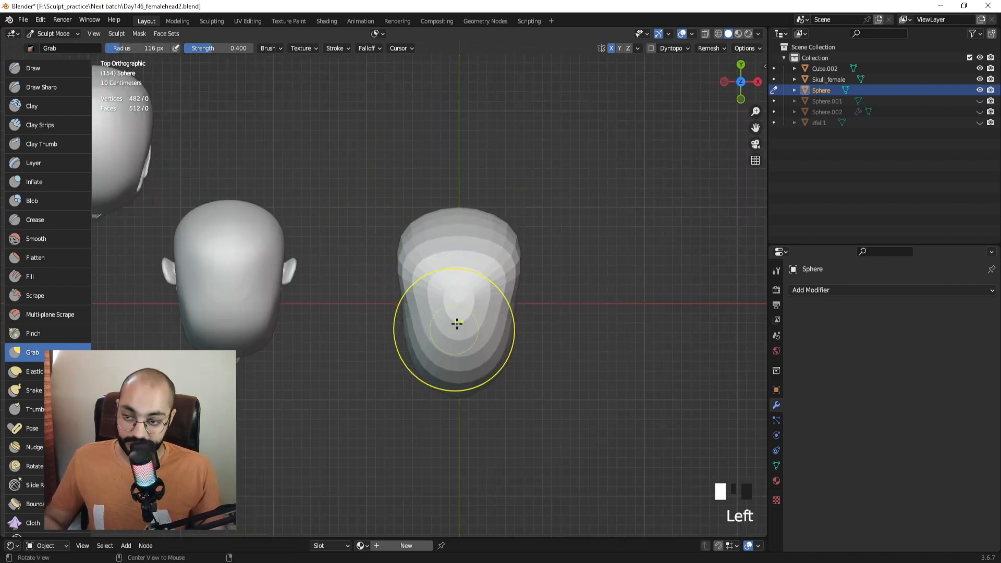
pyautogui.moveTo(456, 324); pyautogui.dragTo(438, 260, button='middle')
pyautogui.moveTo(438, 261)
pyautogui.mouseDown(button='middle')
pyautogui.moveTo(436, 271)
pyautogui.moveTo(429, 225)
pyautogui.moveTo(433, 278)
pyautogui.moveTo(386, 249)
pyautogui.moveTo(394, 219)
pyautogui.moveTo(352, 255)
pyautogui.moveTo(358, 220)
pyautogui.mouseUp(button='middle')
pyautogui.press('KP_1')
pyautogui.moveTo(366, 256)
pyautogui.mouseDown(button='middle')
pyautogui.moveTo(439, 251)
pyautogui.moveTo(469, 279)
pyautogui.moveTo(419, 291)
pyautogui.moveTo(485, 271)
pyautogui.moveTo(365, 263)
pyautogui.moveTo(402, 271)
pyautogui.mouseUp(button='middle')
# With a 104 px brush, push the sphere's upper and lower sides inward and smooth the right side.
pyautogui.press('f')
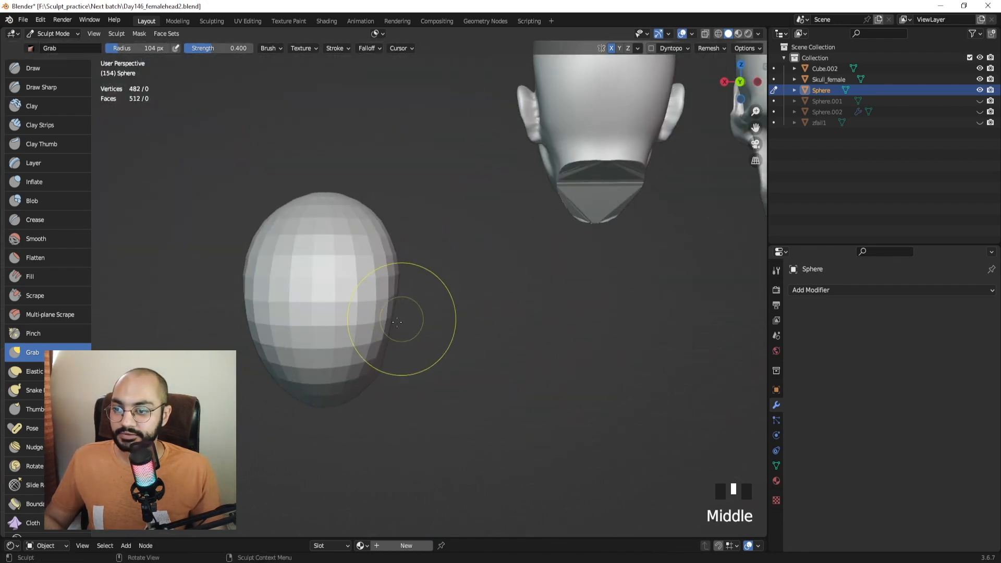
pyautogui.moveTo(391, 339); pyautogui.dragTo(374, 340)
pyautogui.moveTo(377, 348); pyautogui.dragTo(361, 354)
pyautogui.moveTo(378, 281); pyautogui.dragTo(361, 284)
pyautogui.moveTo(372, 271); pyautogui.dragTo(376, 296, button='middle')
pyautogui.moveTo(377, 213); pyautogui.dragTo(363, 222)
pyautogui.moveTo(347, 197); pyautogui.dragTo(350, 208, button='middle')
pyautogui.moveTo(360, 210); pyautogui.dragTo(348, 221)
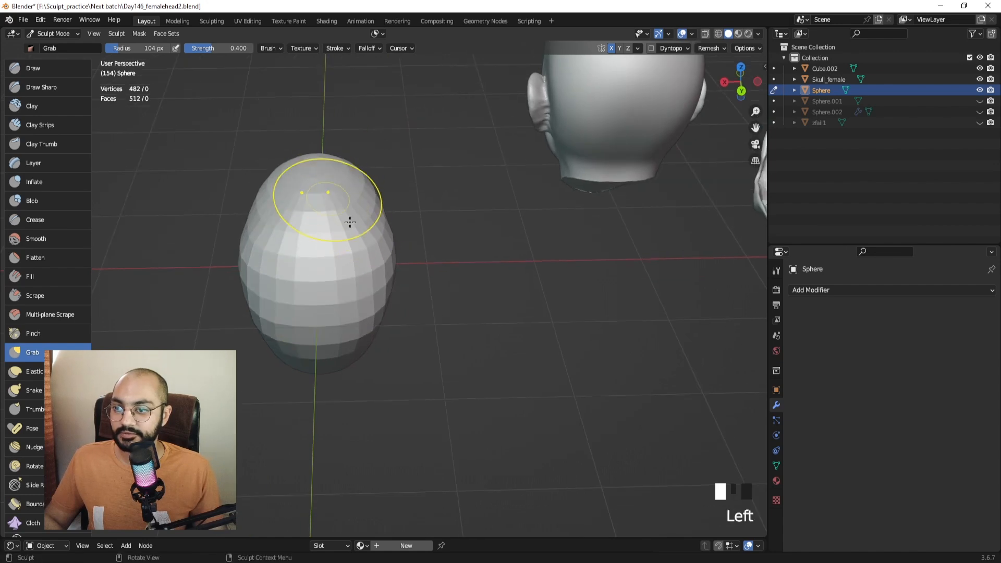
pyautogui.moveTo(376, 318); pyautogui.dragTo(383, 292, button='middle')
pyautogui.moveTo(386, 293)
pyautogui.mouseDown()
pyautogui.moveTo(372, 292)
pyautogui.moveTo(376, 277)
pyautogui.mouseUp()
pyautogui.keyDown('shift'); pyautogui.moveTo(382, 266); pyautogui.dragTo(387, 291); pyautogui.keyUp('shift')
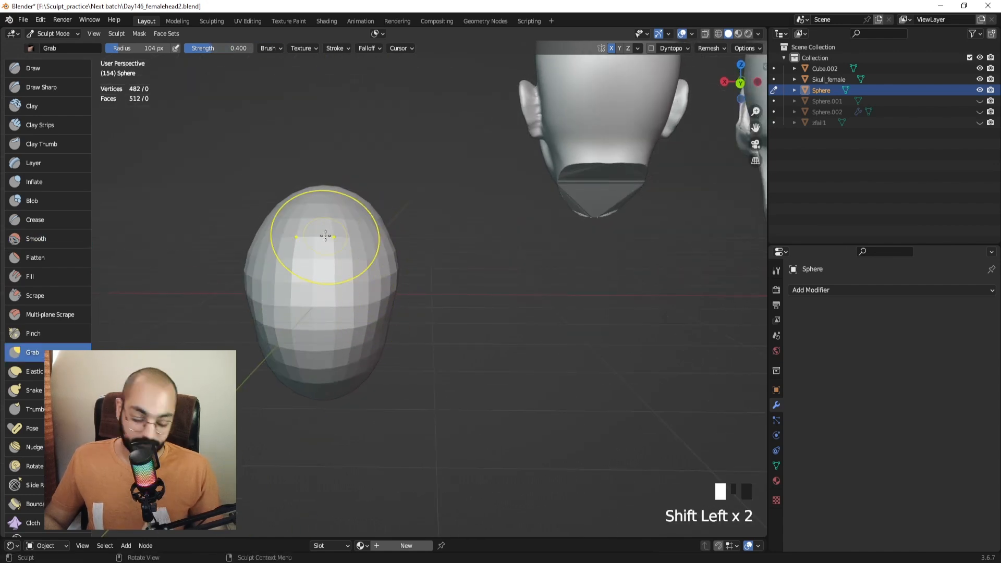
# From the top view, reshape the sphere's left edge into the egg outline.
pyautogui.press('KP_7')
pyautogui.keyDown('shift'); pyautogui.moveTo(331, 279); pyautogui.dragTo(436, 210, button='middle'); pyautogui.keyUp('shift')
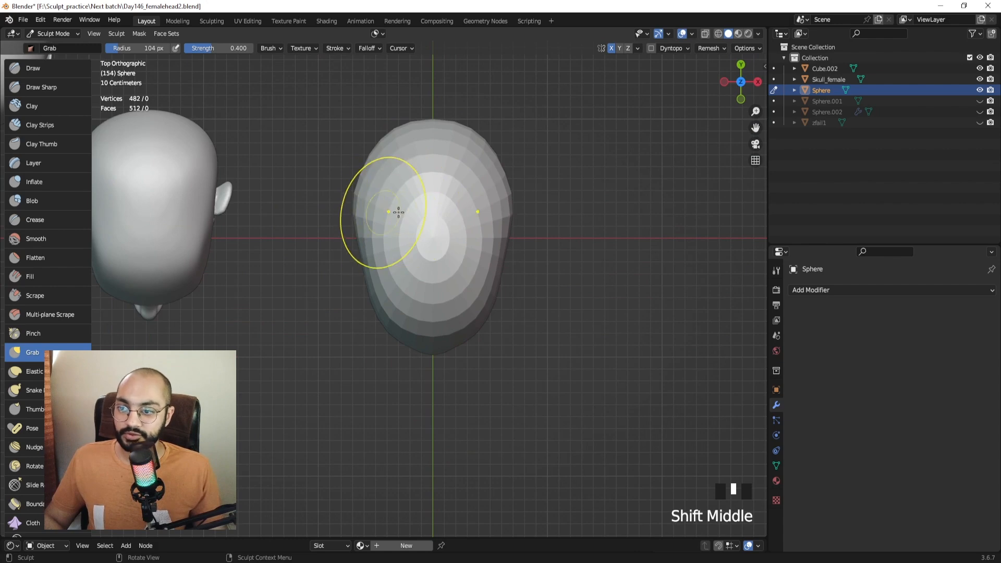
pyautogui.moveTo(353, 216); pyautogui.dragTo(357, 214)
pyautogui.keyDown('ctrl'); pyautogui.moveTo(372, 230); pyautogui.dragTo(427, 273, button='middle'); pyautogui.keyUp('ctrl')
# In right side view, pull the sphere's lower front down into a chin with a 182 px brush.
pyautogui.press('KP_3')
pyautogui.press('f')
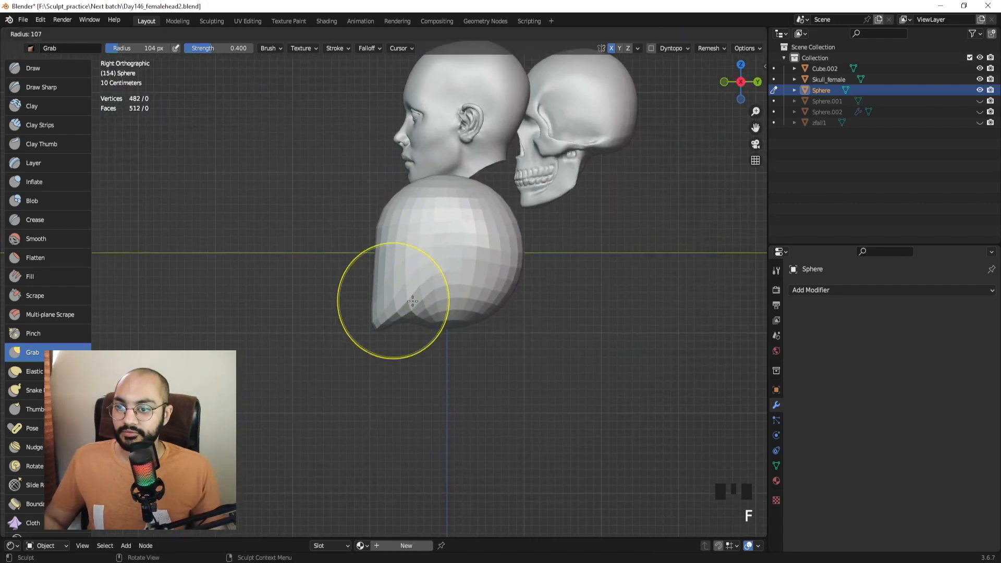
pyautogui.click(486, 302)
pyautogui.moveTo(387, 320)
pyautogui.mouseDown()
pyautogui.moveTo(410, 321)
pyautogui.moveTo(426, 368)
pyautogui.mouseUp()
pyautogui.press('f')
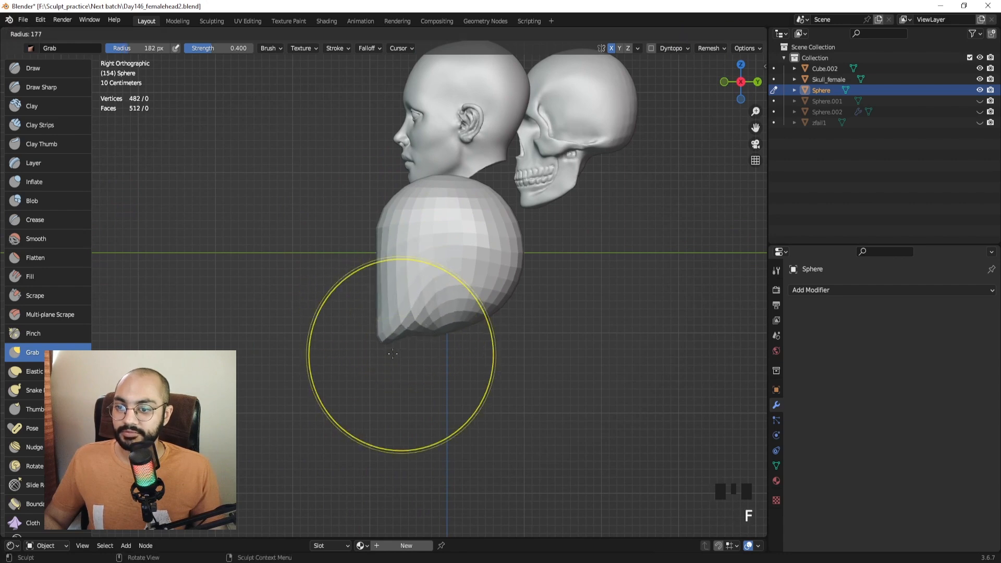
pyautogui.click(436, 321)
# Move the reference head further left in Object Mode and return to sculpting the sphere.
pyautogui.hotkey('ctrl', 'Tab')
pyautogui.click(440, 152)
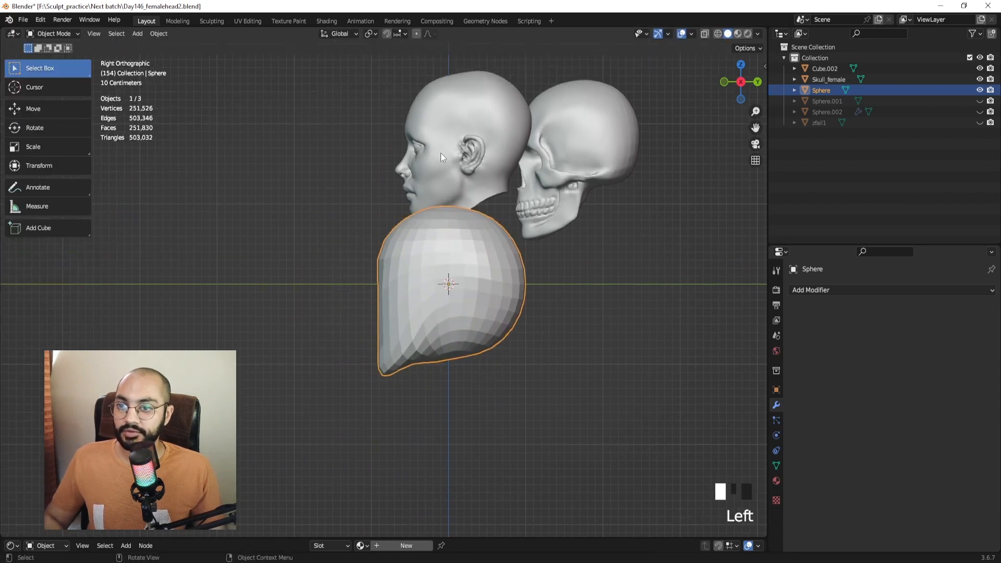
pyautogui.press('g')
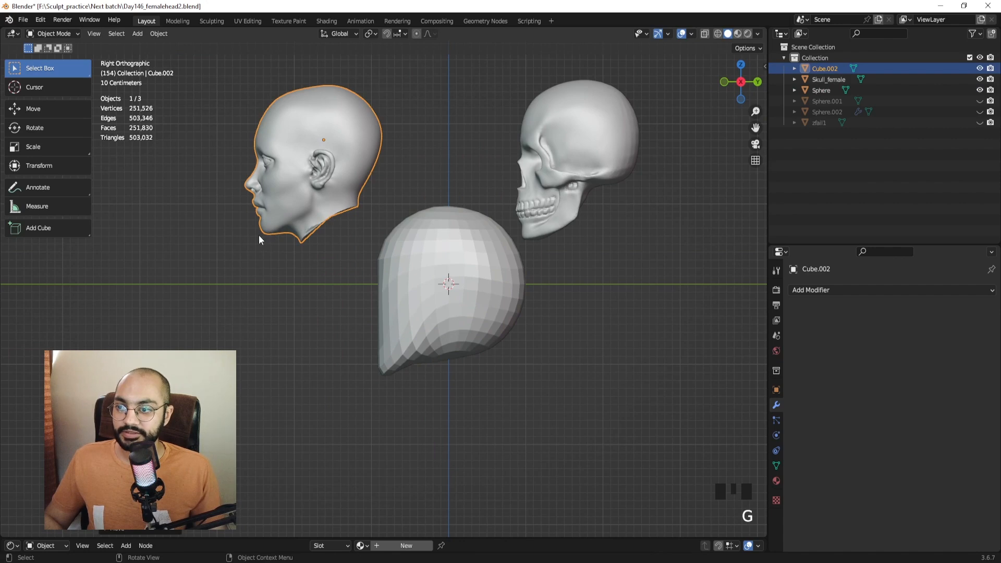
pyautogui.click(300, 225)
pyautogui.click(451, 302)
pyautogui.hotkey('ctrl', 'Tab')
# Pull the chin down and forward with 87 px and 75 px brushes.
pyautogui.keyDown('ctrl'); pyautogui.moveTo(459, 306); pyautogui.dragTo(436, 291, button='middle'); pyautogui.keyUp('ctrl')
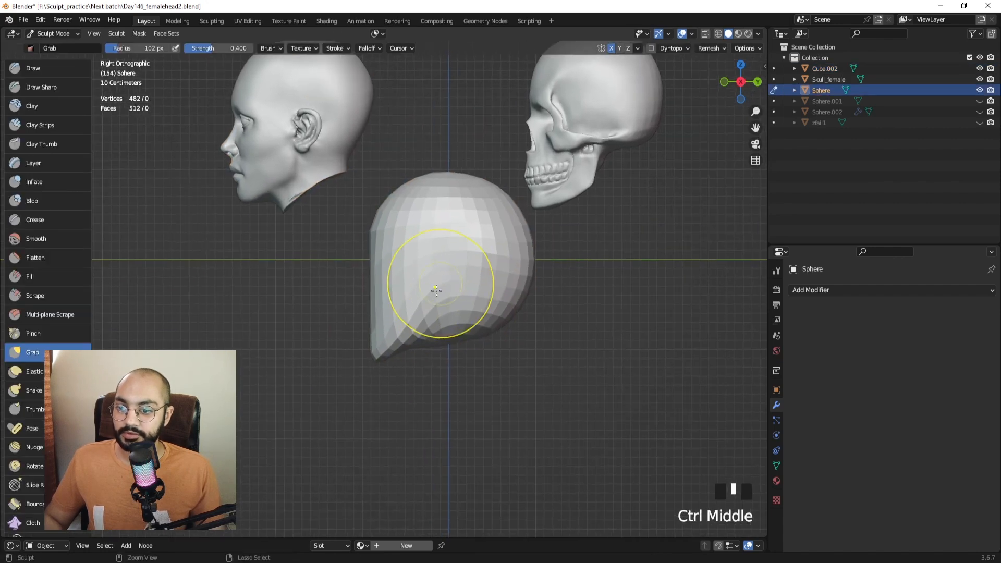
pyautogui.moveTo(435, 290)
pyautogui.mouseDown()
pyautogui.moveTo(422, 331)
pyautogui.moveTo(468, 340)
pyautogui.mouseUp()
pyautogui.press('f')
pyautogui.click(430, 350)
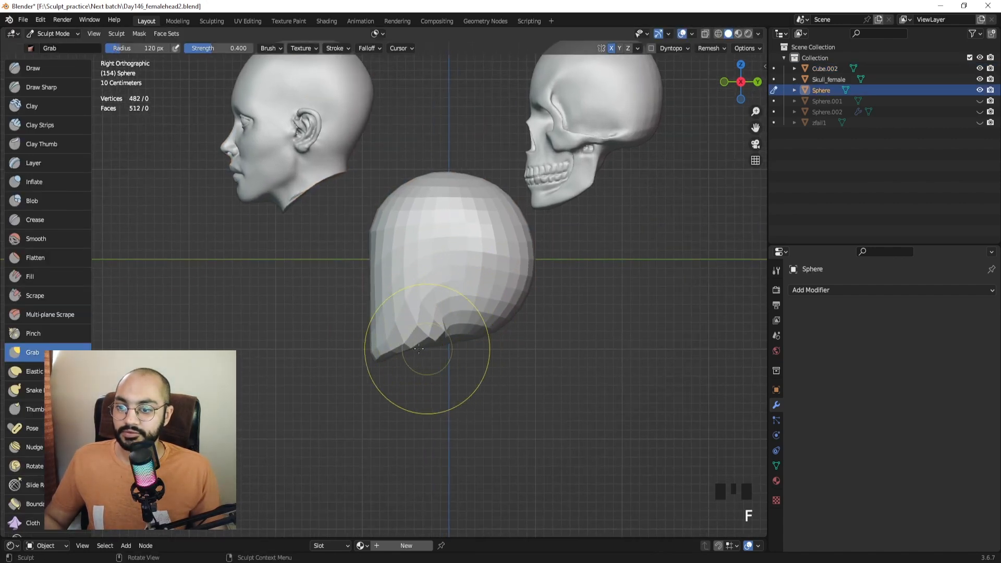
pyautogui.press('f')
pyautogui.click(439, 359)
pyautogui.moveTo(384, 352)
pyautogui.mouseDown()
pyautogui.moveTo(405, 369)
pyautogui.moveTo(372, 351)
pyautogui.moveTo(367, 292)
pyautogui.mouseUp()
pyautogui.press('f')
pyautogui.press('f')
pyautogui.click(385, 312)
pyautogui.press('f')
pyautogui.click(400, 316)
pyautogui.moveTo(378, 326); pyautogui.dragTo(365, 319)
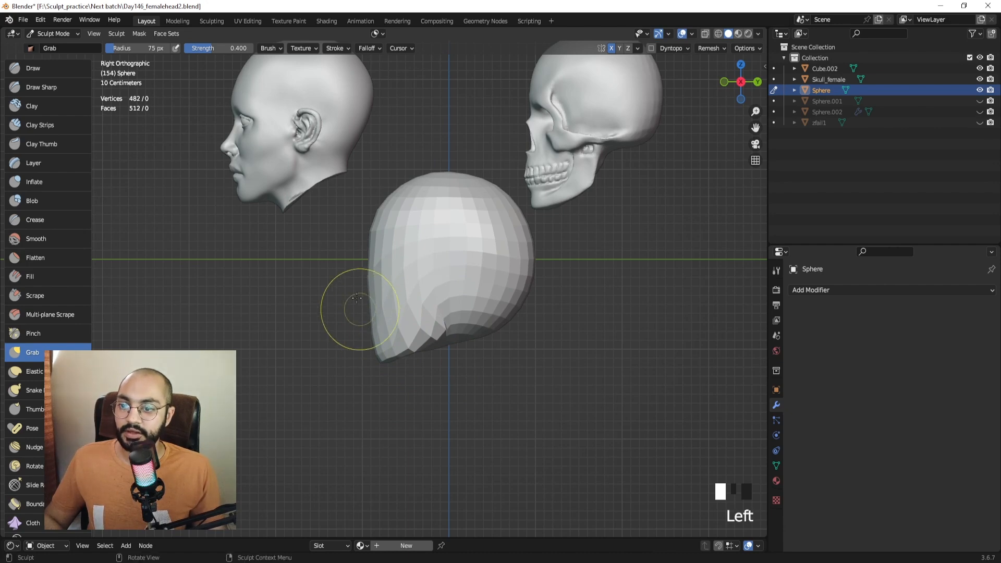
# Reshape the lower back of the head with a 99–102 px brush.
pyautogui.keyDown('ctrl'); pyautogui.moveTo(357, 298); pyautogui.dragTo(272, 139, button='middle'); pyautogui.keyUp('ctrl')
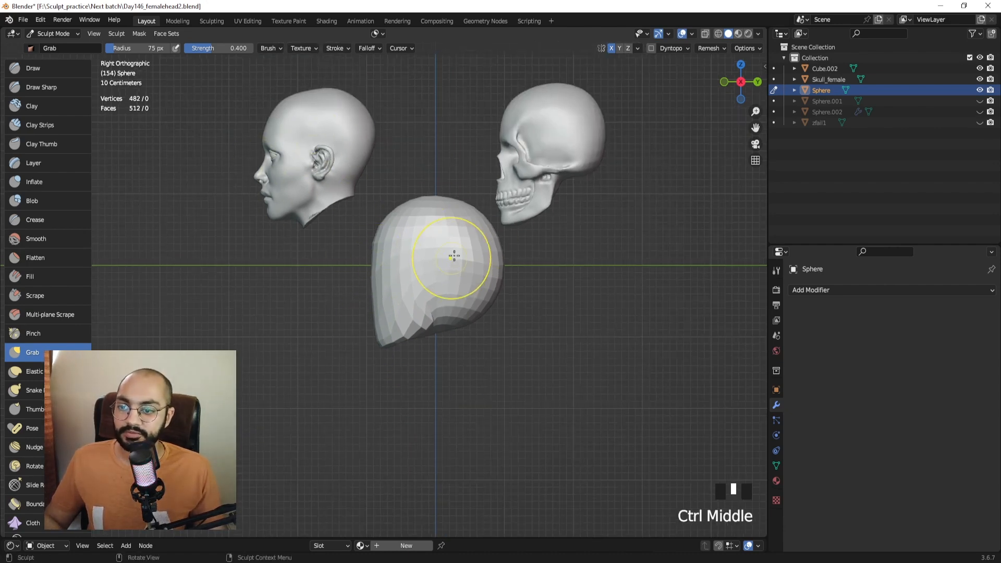
pyautogui.moveTo(452, 255)
pyautogui.keyDown('shift'); pyautogui.mouseDown(button='middle')
pyautogui.moveTo(435, 258)
pyautogui.moveTo(452, 305)
pyautogui.mouseUp(button='middle'); pyautogui.keyUp('shift')
pyautogui.press('f')
pyautogui.click(480, 309)
pyautogui.moveTo(416, 314)
pyautogui.mouseDown()
pyautogui.moveTo(438, 304)
pyautogui.moveTo(417, 333)
pyautogui.mouseUp()
pyautogui.keyDown('shift'); pyautogui.moveTo(440, 291); pyautogui.dragTo(427, 298, button='middle'); pyautogui.keyUp('shift')
pyautogui.press('f')
pyautogui.click(480, 299)
pyautogui.moveTo(441, 332)
pyautogui.mouseDown()
pyautogui.moveTo(442, 265)
pyautogui.moveTo(463, 215)
pyautogui.moveTo(433, 209)
pyautogui.moveTo(459, 234)
pyautogui.moveTo(458, 271)
pyautogui.moveTo(447, 277)
pyautogui.mouseUp()
pyautogui.press('f')
pyautogui.click(493, 295)
pyautogui.press('f')
pyautogui.click(506, 264)
# Shape the upper front of the cranium with a brush of about 150 px.
pyautogui.press('f')
pyautogui.click(460, 293)
pyautogui.click(461, 296)
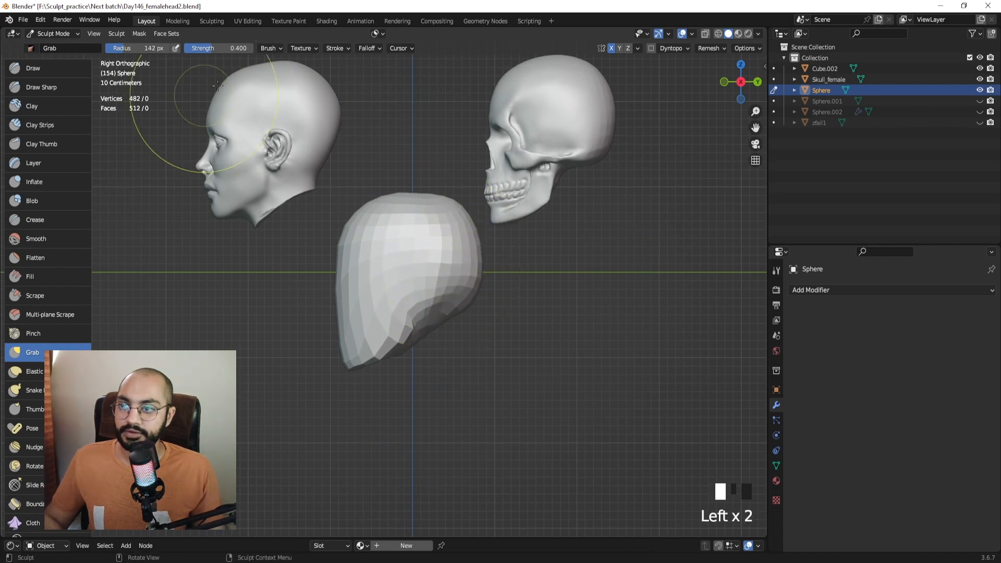
pyautogui.keyDown('shift'); pyautogui.moveTo(456, 203); pyautogui.dragTo(462, 226, button='middle'); pyautogui.keyUp('shift')
pyautogui.press('f')
pyautogui.click(385, 237)
pyautogui.moveTo(360, 245); pyautogui.dragTo(358, 267)
pyautogui.press('f')
pyautogui.click(366, 248)
pyautogui.moveTo(367, 244); pyautogui.dragTo(358, 239)
pyautogui.press('f')
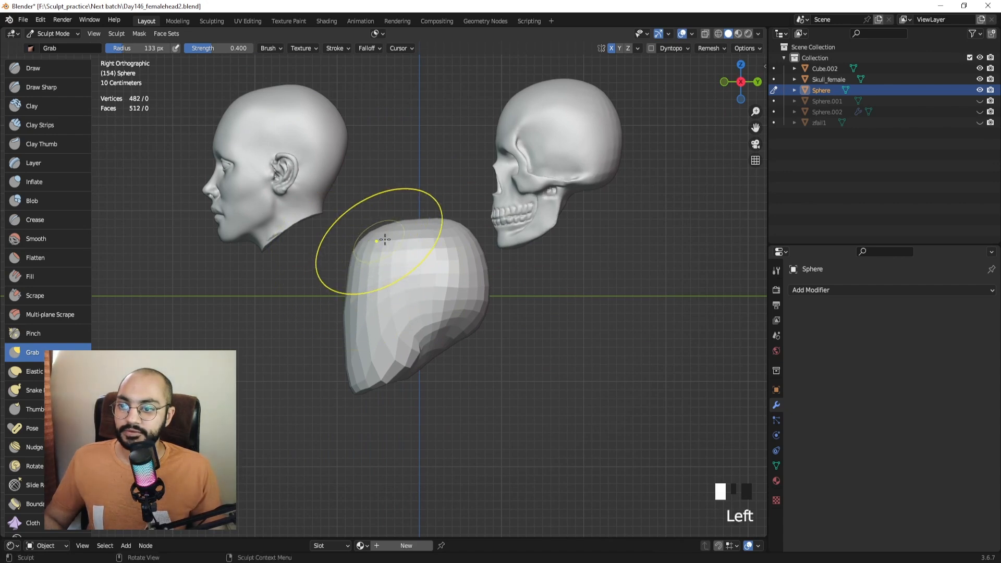
pyautogui.click(405, 224)
# Reshape the underside of the jaw and bring the Female_face_tutorial reference board into view.
pyautogui.press('f')
pyautogui.click(513, 291)
pyautogui.moveTo(464, 338)
pyautogui.mouseDown()
pyautogui.moveTo(453, 304)
pyautogui.moveTo(456, 353)
pyautogui.mouseUp()
pyautogui.press('f')
pyautogui.click(500, 312)
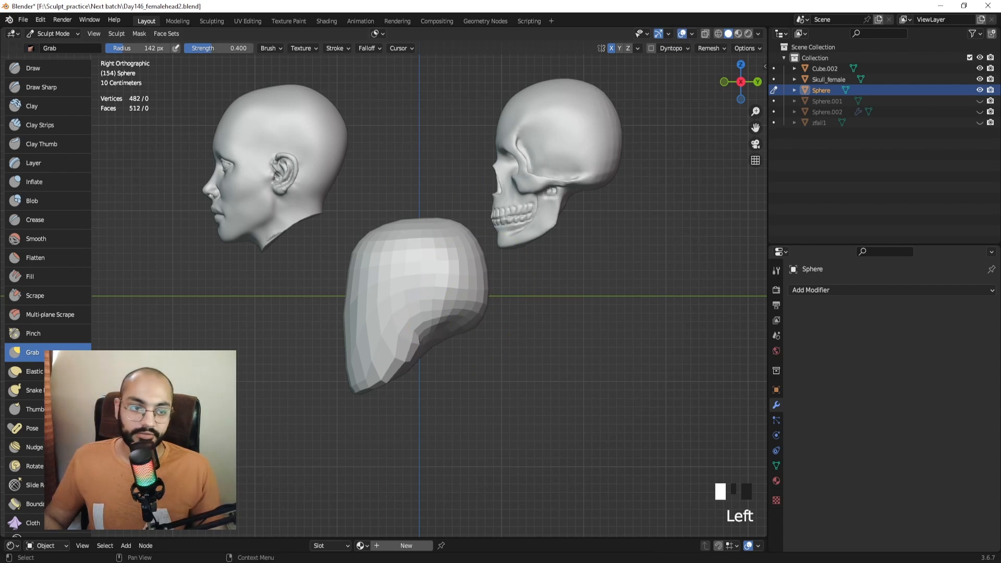
pyautogui.moveTo(1000, 209); pyautogui.dragTo(396, 101, button='right')
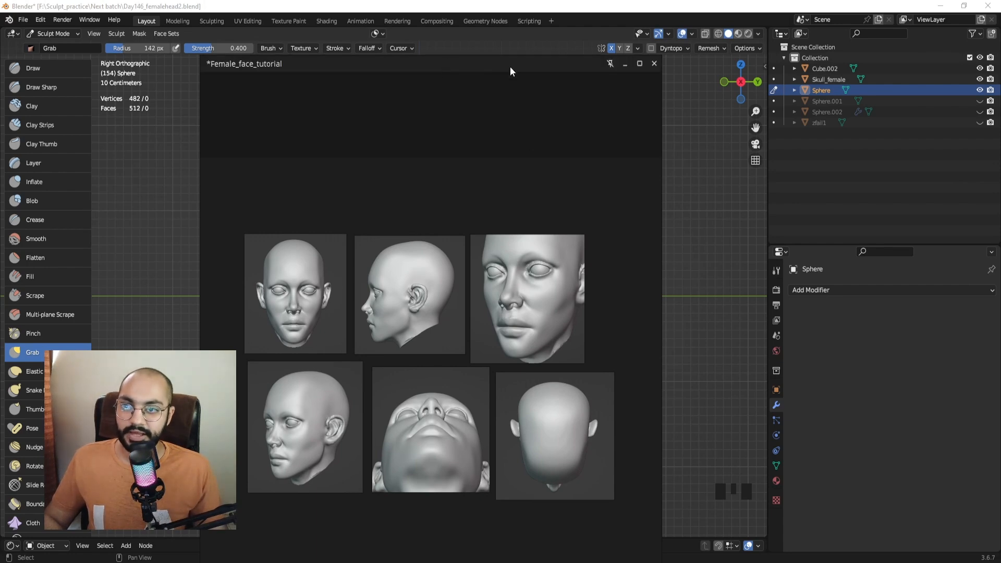
# Move the reference board aside and pull the jaw edge down and forward with a 106 px brush.
pyautogui.moveTo(480, 74)
pyautogui.mouseDown(button='right')
pyautogui.moveTo(995, 175)
pyautogui.moveTo(1000, 209)
pyautogui.moveTo(1000, 167)
pyautogui.mouseUp(button='right')
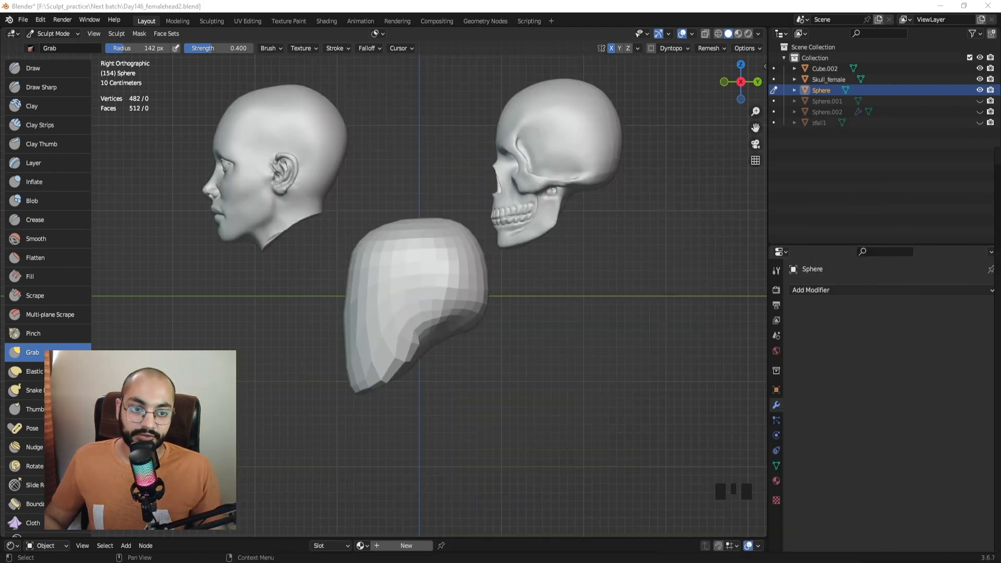
pyautogui.keyDown('shift'); pyautogui.moveTo(442, 192); pyautogui.dragTo(453, 192, button='middle'); pyautogui.keyUp('shift')
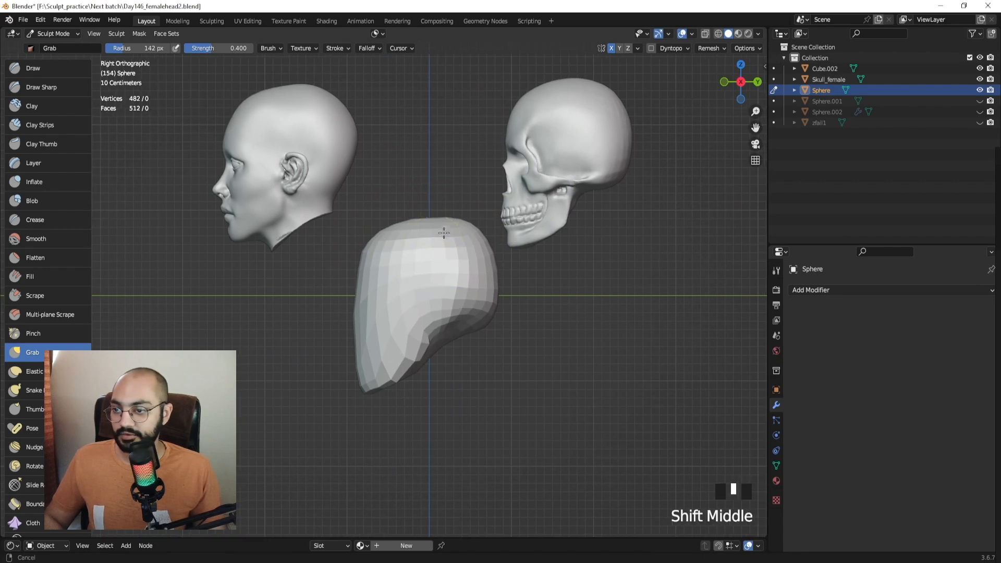
pyautogui.press('f')
pyautogui.click(372, 246)
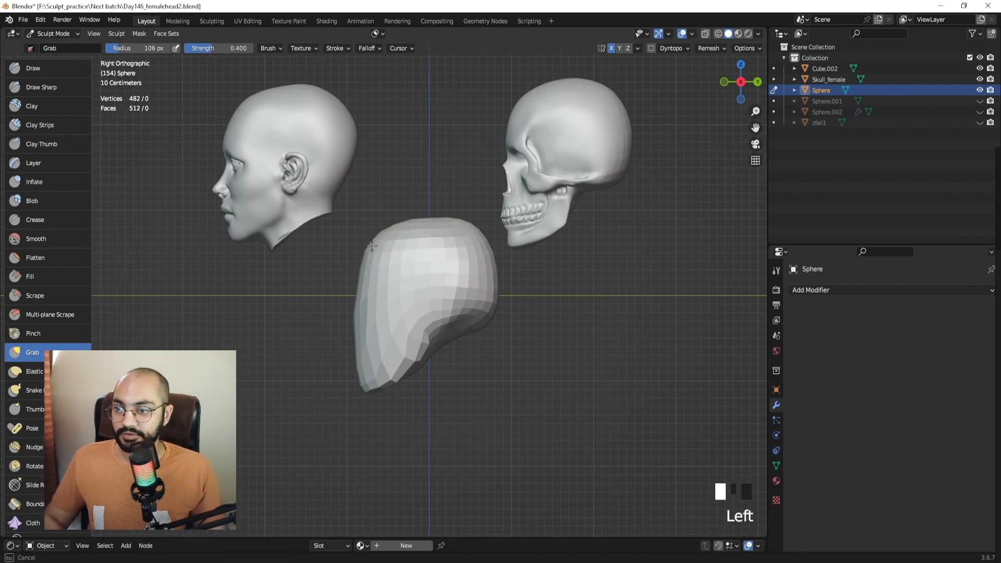
pyautogui.keyDown('shift'); pyautogui.moveTo(438, 328); pyautogui.dragTo(441, 324, button='middle'); pyautogui.keyUp('shift')
pyautogui.press('f')
pyautogui.click(410, 343)
pyautogui.moveTo(418, 355); pyautogui.dragTo(436, 377)
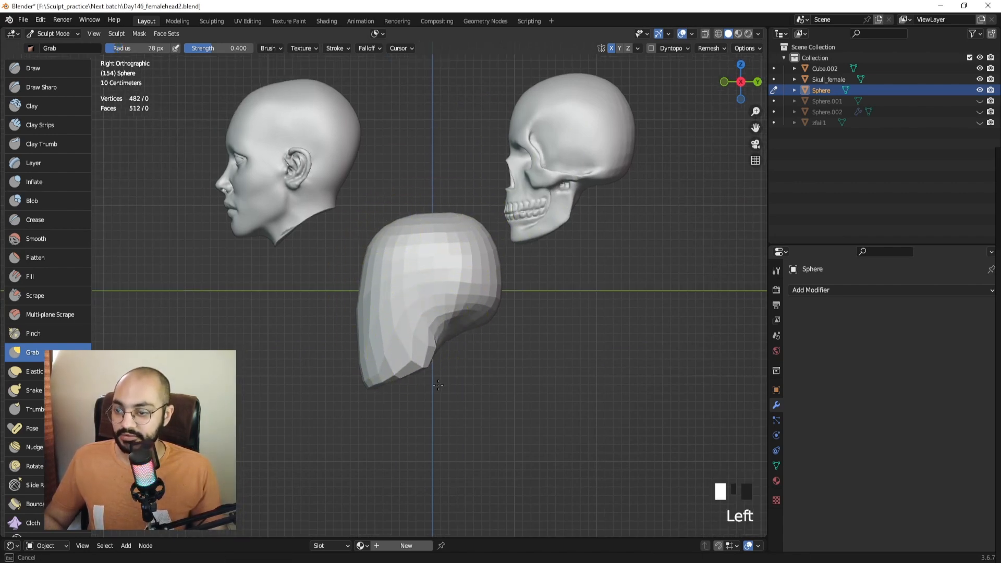
# Reshape the jaw's underside and smooth the jaw and cranium with a 57 px brush.
pyautogui.press('f')
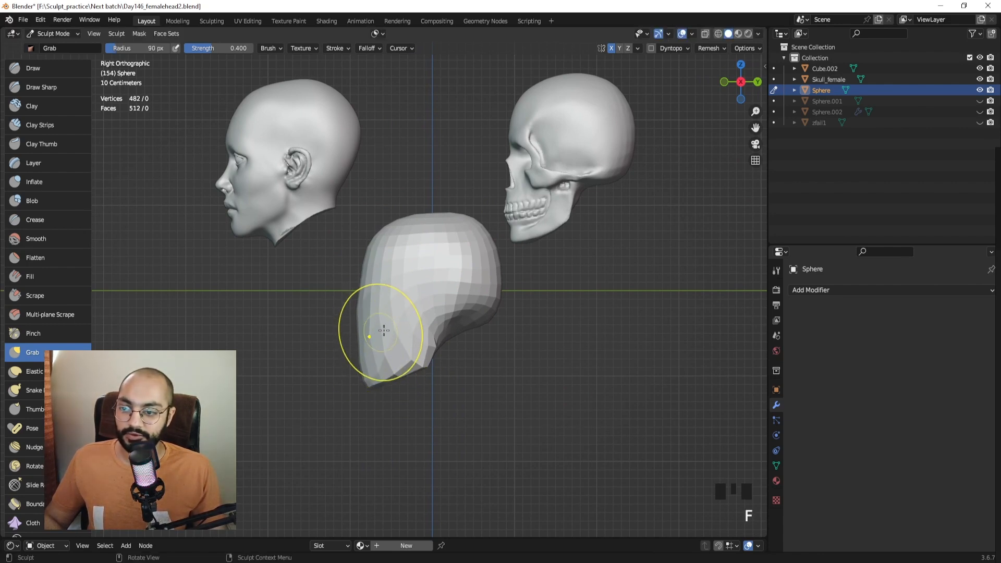
pyautogui.click(464, 319)
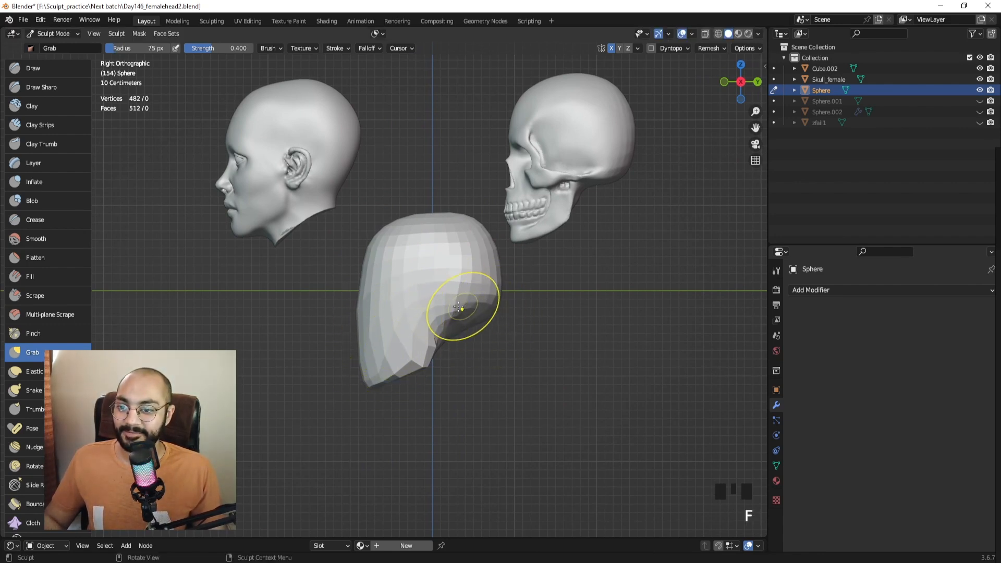
pyautogui.press('f')
pyautogui.click(469, 320)
pyautogui.moveTo(469, 320); pyautogui.dragTo(476, 298)
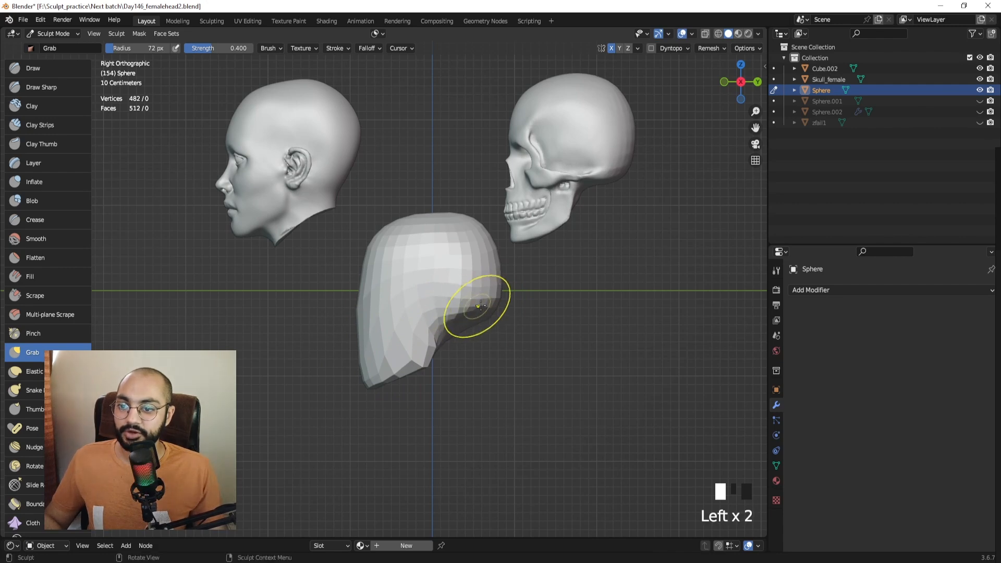
pyautogui.press('f')
pyautogui.click(499, 306)
pyautogui.press('f')
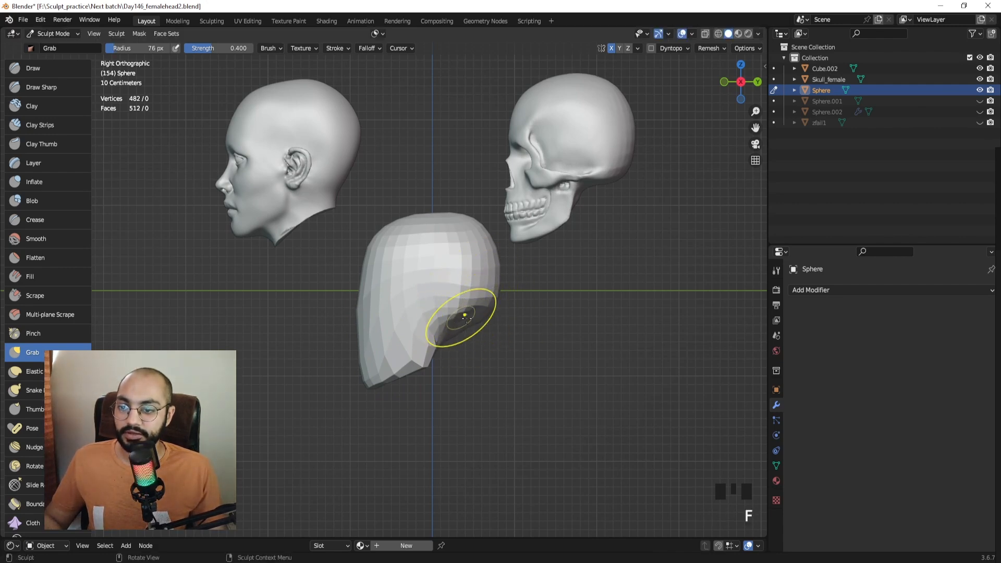
pyautogui.click(470, 318)
pyautogui.moveTo(470, 326)
pyautogui.keyDown('shift'); pyautogui.mouseDown()
pyautogui.moveTo(480, 290)
pyautogui.moveTo(474, 216)
pyautogui.moveTo(438, 217)
pyautogui.moveTo(459, 245)
pyautogui.mouseUp(); pyautogui.keyUp('shift')
# Nudge the sphere's left side outward and pull it into shape, using 111–136 px brushes.
pyautogui.press('f')
pyautogui.click(468, 225)
pyautogui.press('f')
pyautogui.click(464, 225)
pyautogui.press('f')
pyautogui.click(420, 233)
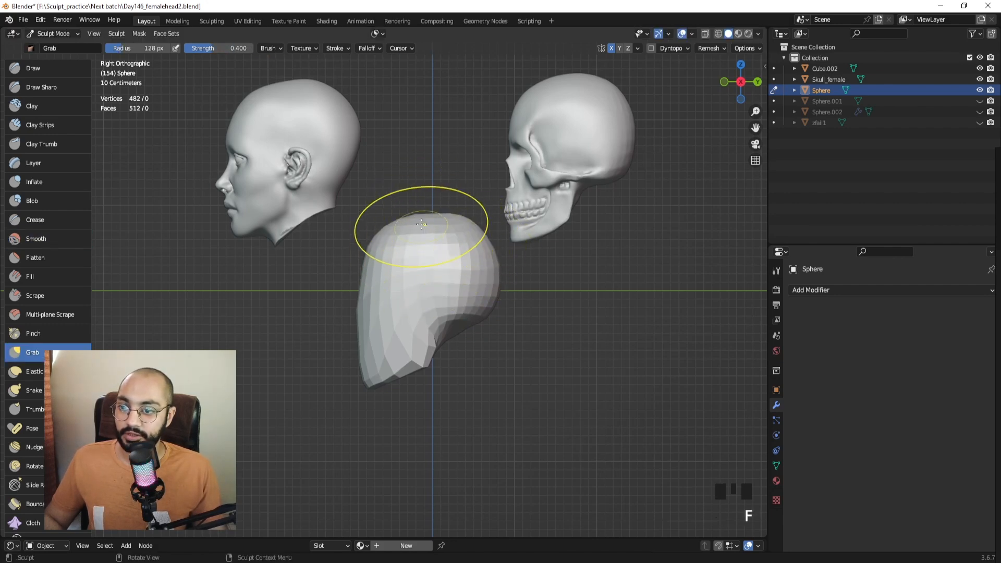
pyautogui.moveTo(384, 273)
pyautogui.mouseDown()
pyautogui.moveTo(357, 274)
pyautogui.moveTo(369, 278)
pyautogui.mouseUp()
pyautogui.press('f')
pyautogui.click(367, 285)
pyautogui.press('f')
pyautogui.click(372, 329)
pyautogui.moveTo(365, 320); pyautogui.dragTo(371, 321)
# Pull the jaw tip left and up and nudge the head's right side inward, using 85–121 px brushes.
pyautogui.press('f')
pyautogui.click(416, 358)
pyautogui.moveTo(415, 356); pyautogui.dragTo(397, 371)
pyautogui.press('f')
pyautogui.click(394, 370)
pyautogui.press('f')
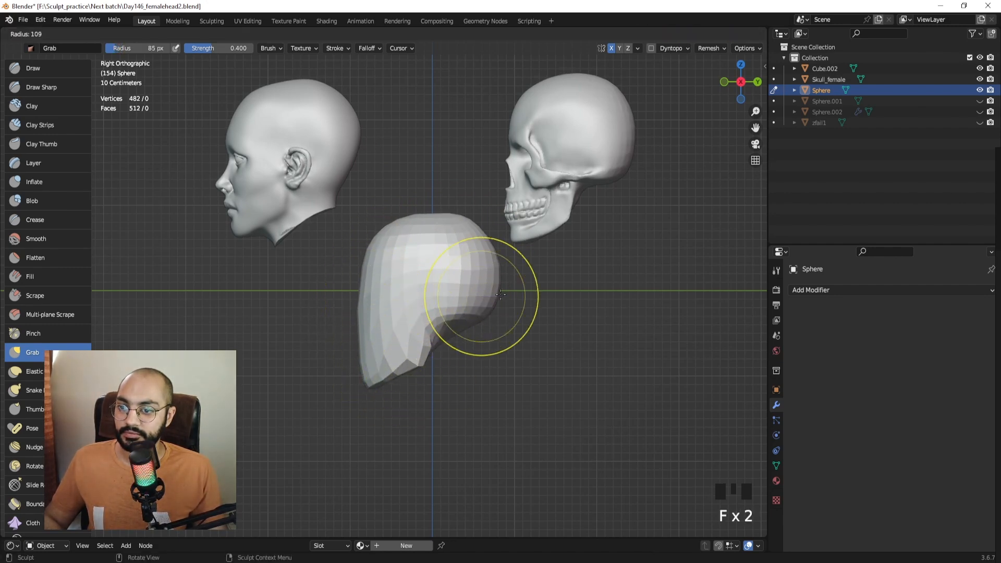
pyautogui.click(500, 295)
pyautogui.moveTo(480, 263); pyautogui.dragTo(474, 261)
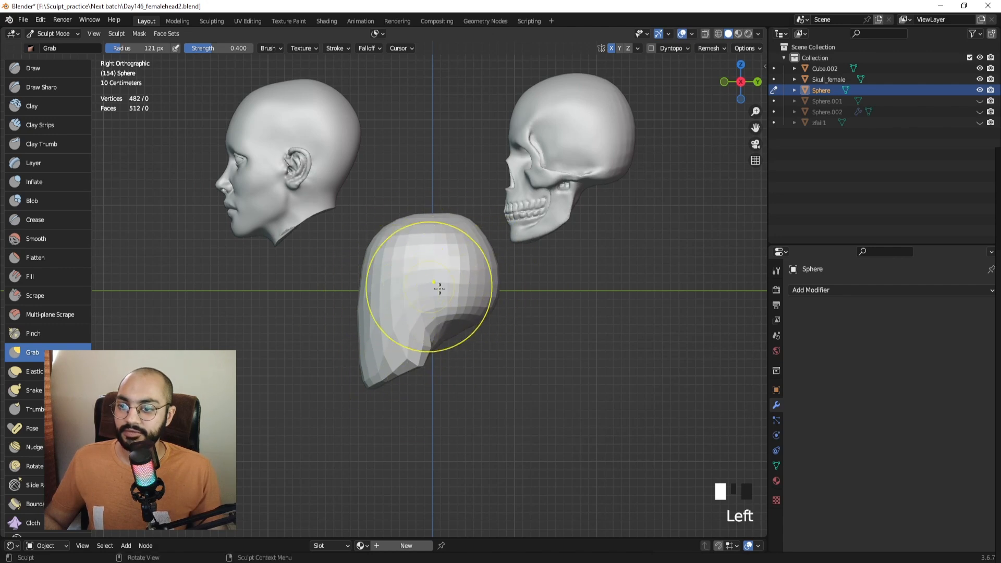
pyautogui.moveTo(374, 387); pyautogui.dragTo(370, 380)
pyautogui.press('f')
pyautogui.click(419, 348)
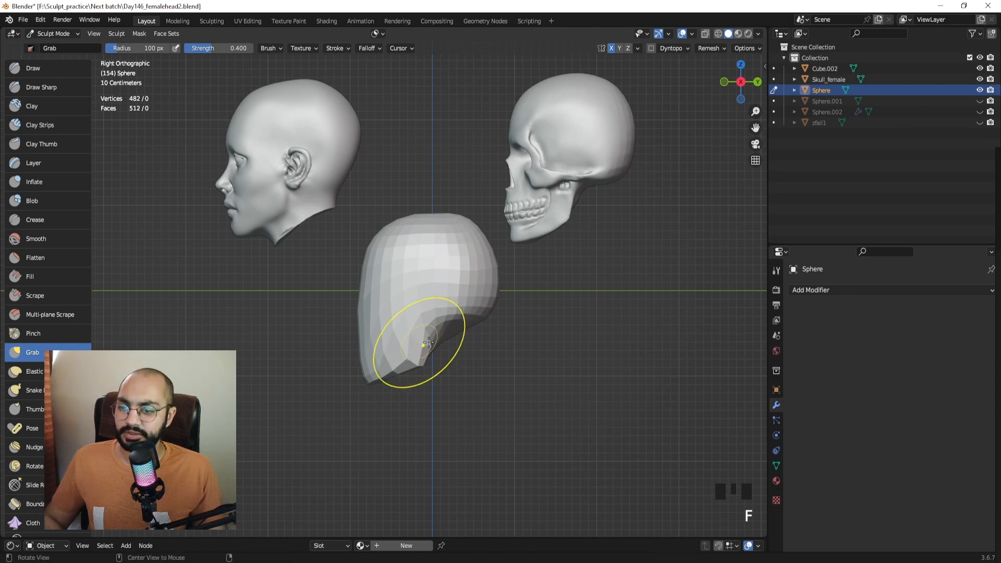
pyautogui.moveTo(421, 343)
pyautogui.mouseDown(button='middle')
pyautogui.moveTo(544, 341)
pyautogui.moveTo(531, 342)
pyautogui.mouseUp(button='middle')
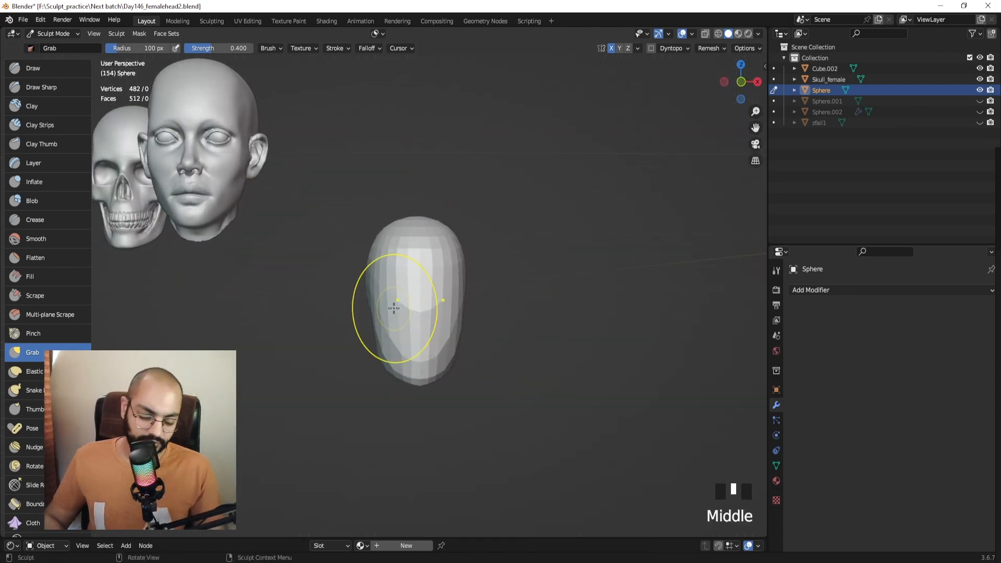
# From the front view, narrow the lower head and chin with the Grab brush at 61 px.
pyautogui.press('KP_1')
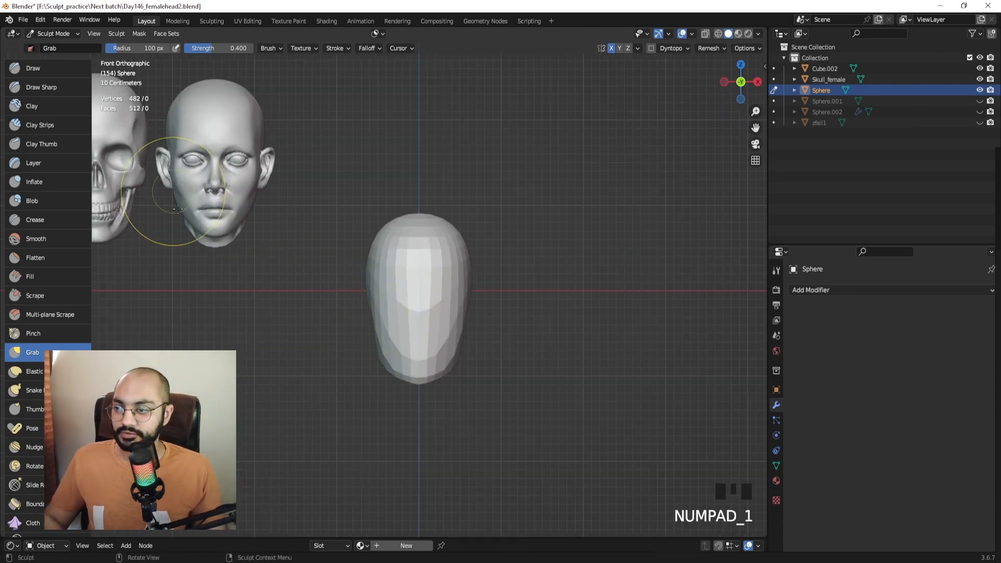
pyautogui.keyDown('ctrl'); pyautogui.moveTo(313, 302); pyautogui.dragTo(394, 376, button='middle'); pyautogui.keyUp('ctrl')
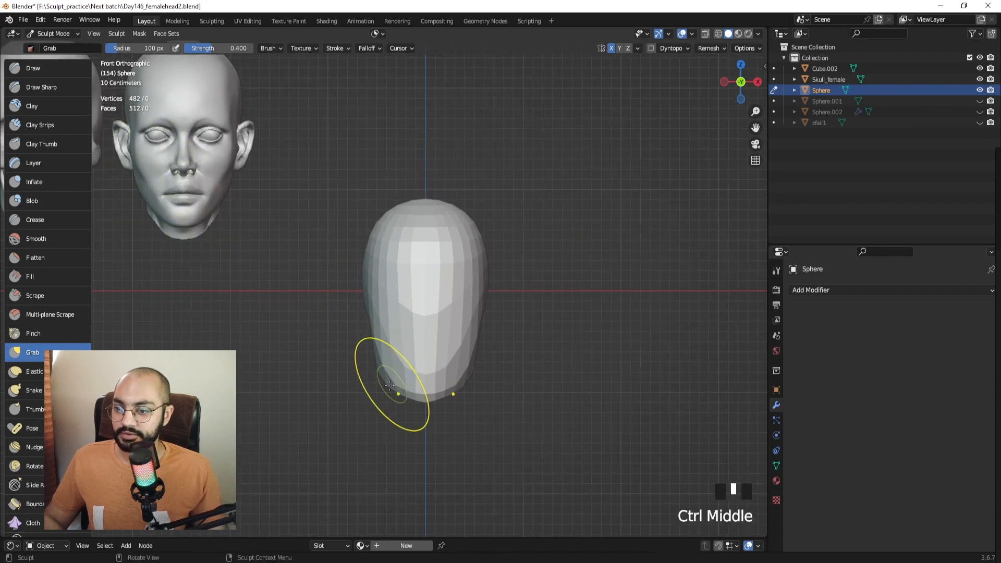
pyautogui.moveTo(387, 359); pyautogui.dragTo(375, 360)
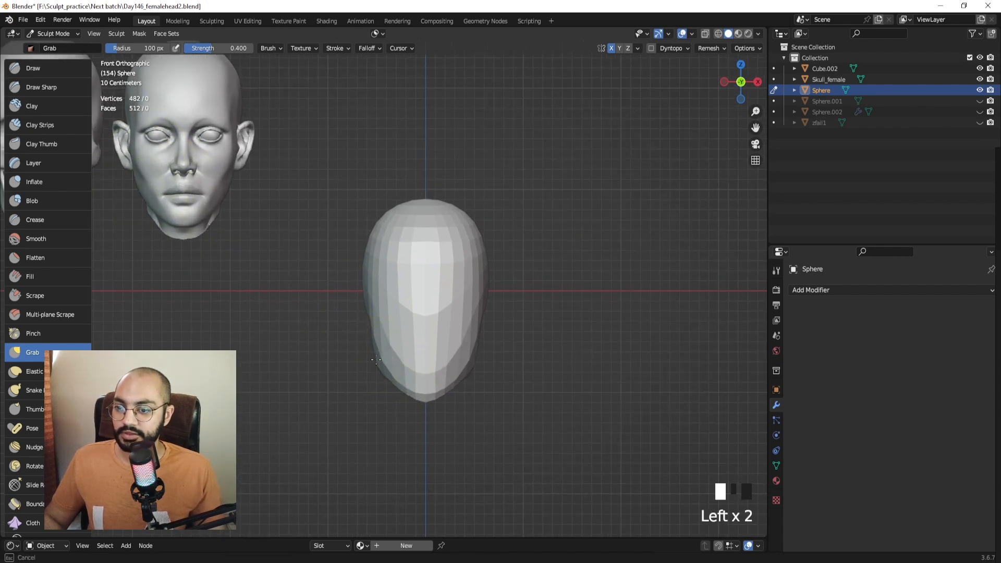
pyautogui.moveTo(438, 378); pyautogui.dragTo(357, 376, button='middle')
pyautogui.press('f')
pyautogui.click(422, 392)
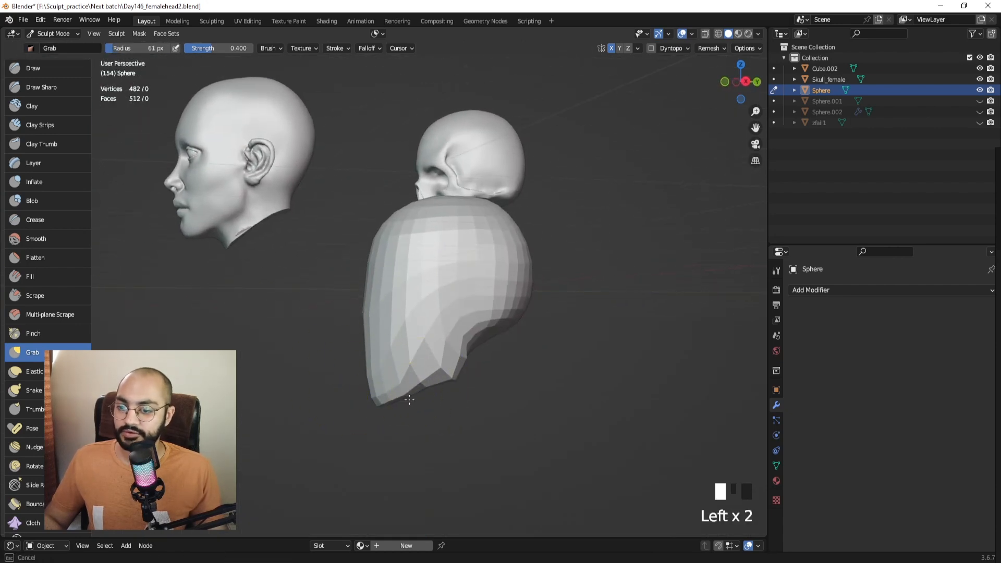
pyautogui.moveTo(422, 392)
pyautogui.mouseDown(button='middle')
pyautogui.moveTo(394, 380)
pyautogui.moveTo(526, 381)
pyautogui.moveTo(475, 363)
pyautogui.mouseUp(button='middle')
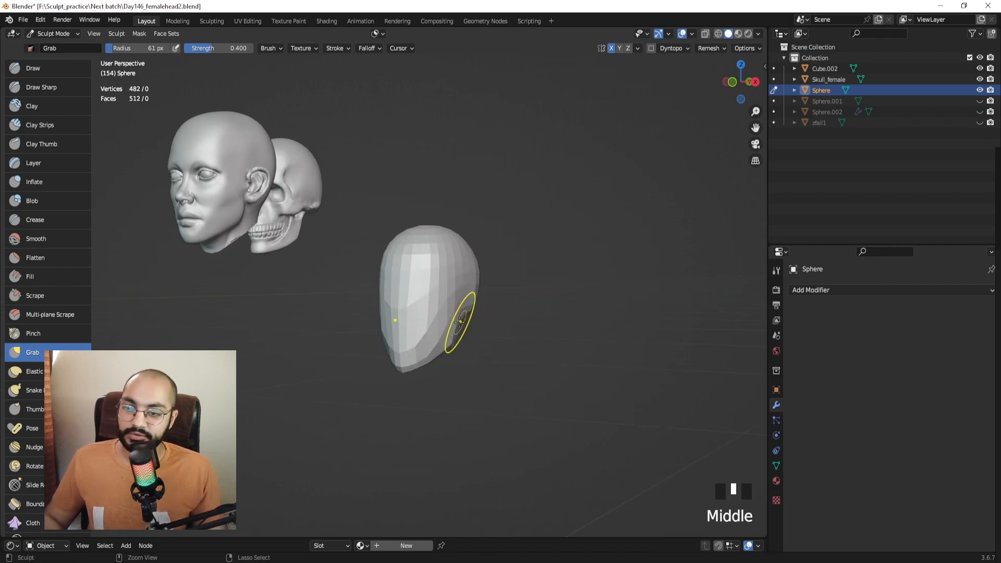
# Voxel remesh the sphere to 1,394 vertices and orbit to inspect it beside the references.
pyautogui.hotkey('ctrl', 'r')
pyautogui.moveTo(440, 324)
pyautogui.keyDown('ctrl'); pyautogui.mouseDown(button='middle')
pyautogui.moveTo(447, 302)
pyautogui.moveTo(397, 308)
pyautogui.moveTo(477, 314)
pyautogui.moveTo(477, 296)
pyautogui.mouseUp(button='middle'); pyautogui.keyUp('ctrl')
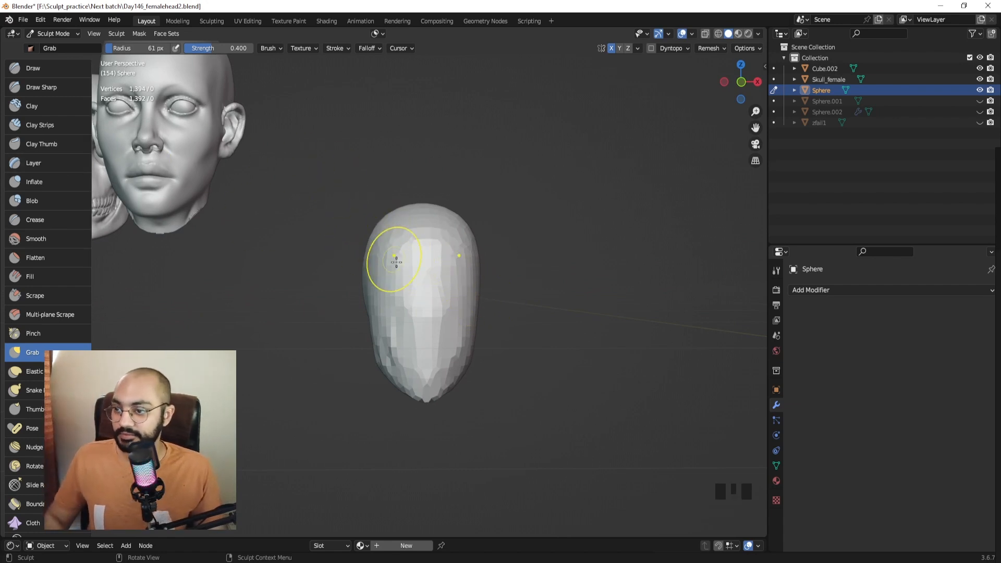
pyautogui.moveTo(462, 225); pyautogui.dragTo(405, 279, button='middle')
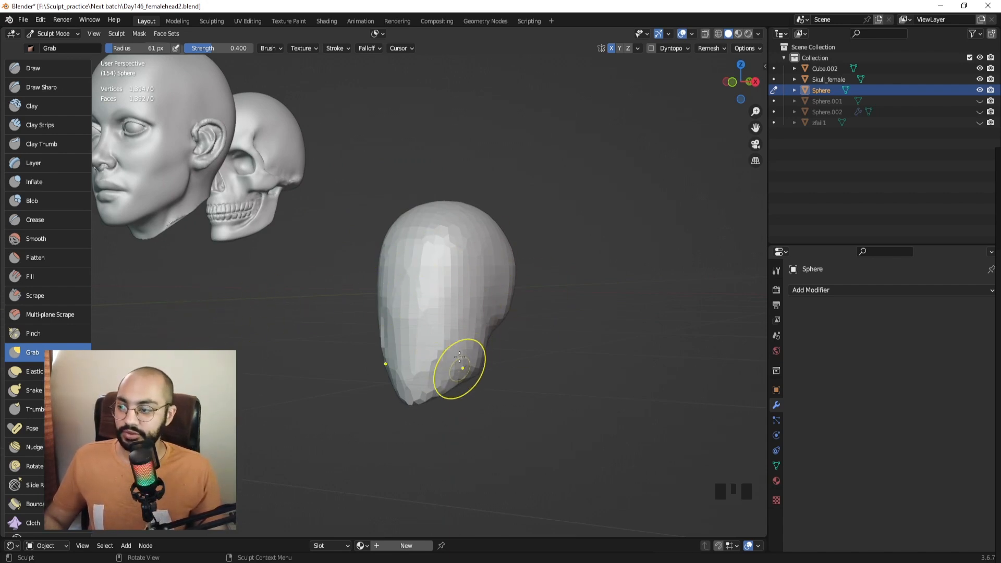
pyautogui.keyDown('shift'); pyautogui.moveTo(460, 356); pyautogui.dragTo(335, 276, button='middle'); pyautogui.keyUp('shift')
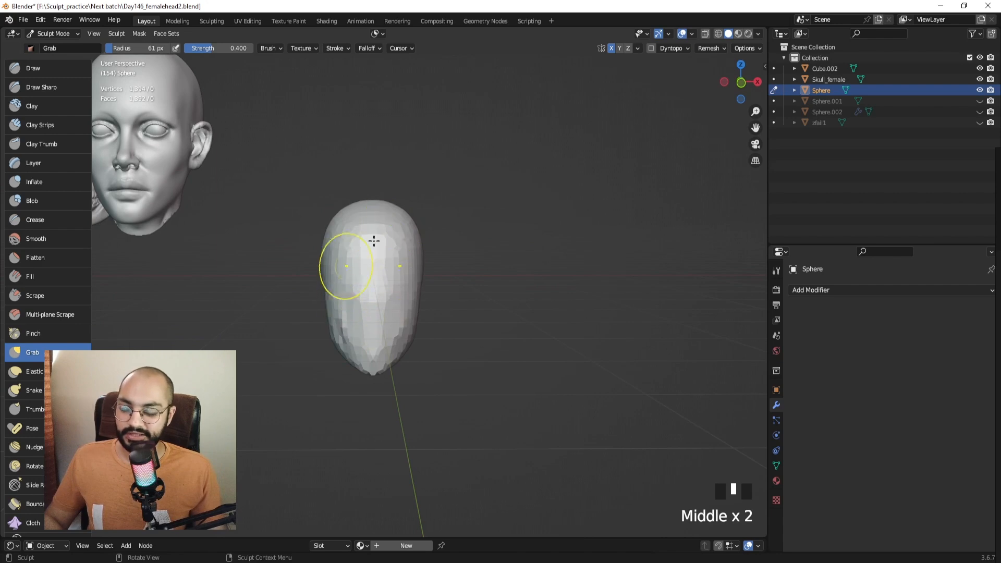
pyautogui.moveTo(423, 263); pyautogui.dragTo(371, 239, button='middle')
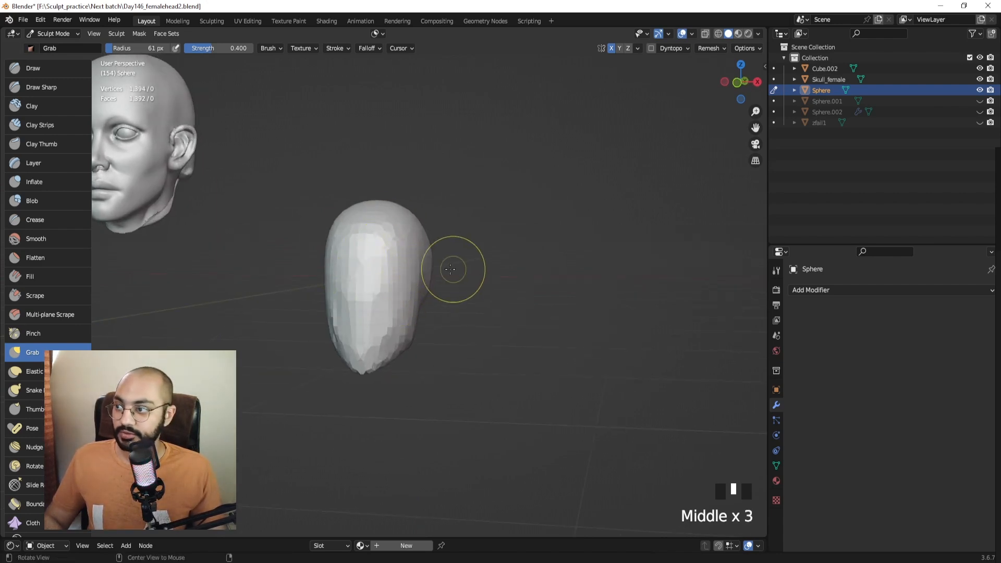
pyautogui.moveTo(454, 268); pyautogui.dragTo(431, 160, button='middle')
# Reshape the head's underside with the Grab brush at 71 px.
pyautogui.keyDown('ctrl'); pyautogui.moveTo(412, 202); pyautogui.dragTo(448, 214, button='middle'); pyautogui.keyUp('ctrl')
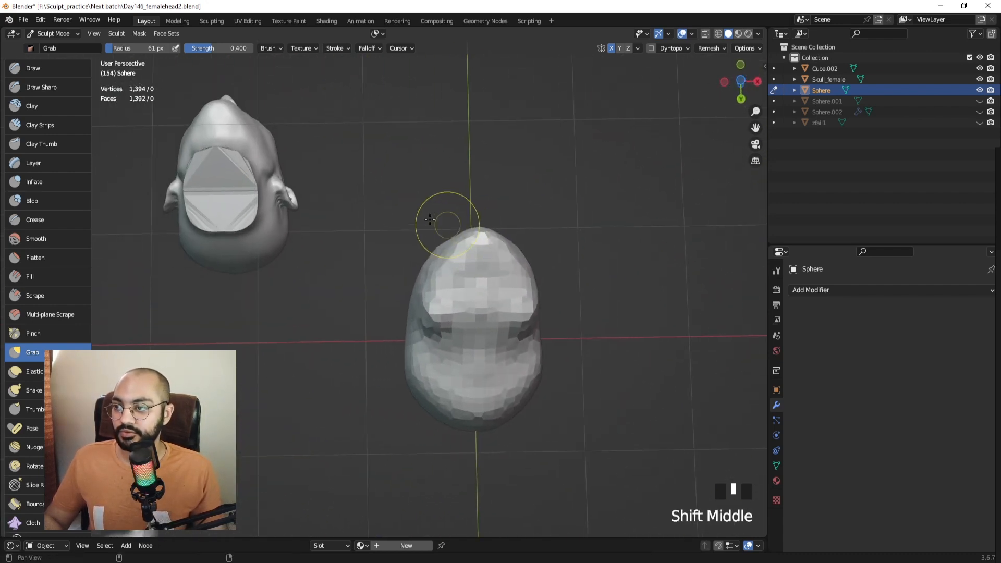
pyautogui.keyDown('shift'); pyautogui.moveTo(322, 187); pyautogui.dragTo(384, 196, button='middle'); pyautogui.keyUp('shift')
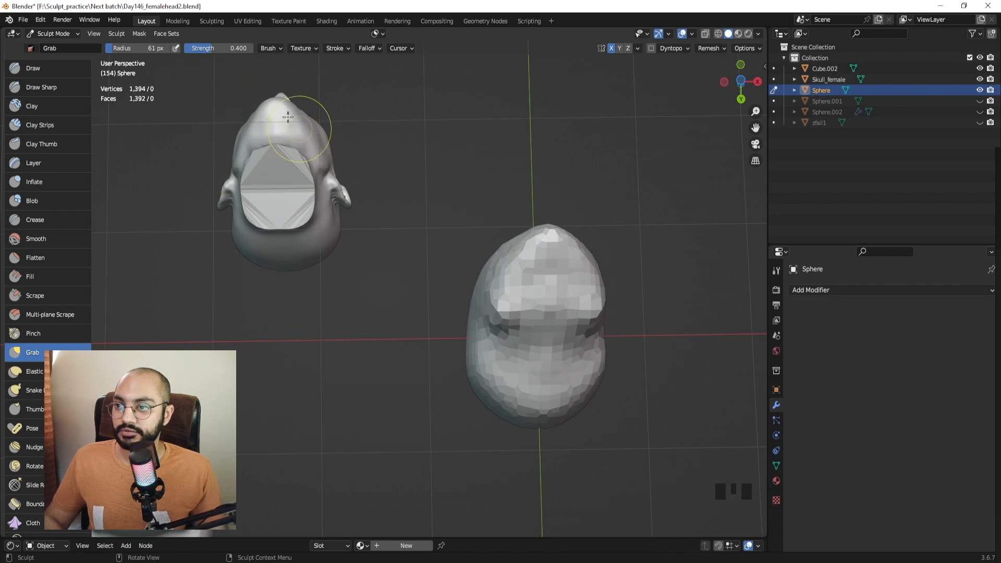
pyautogui.moveTo(256, 260)
pyautogui.keyDown('shift'); pyautogui.mouseDown(button='middle')
pyautogui.moveTo(301, 260)
pyautogui.moveTo(196, 292)
pyautogui.mouseUp(button='middle'); pyautogui.keyUp('shift')
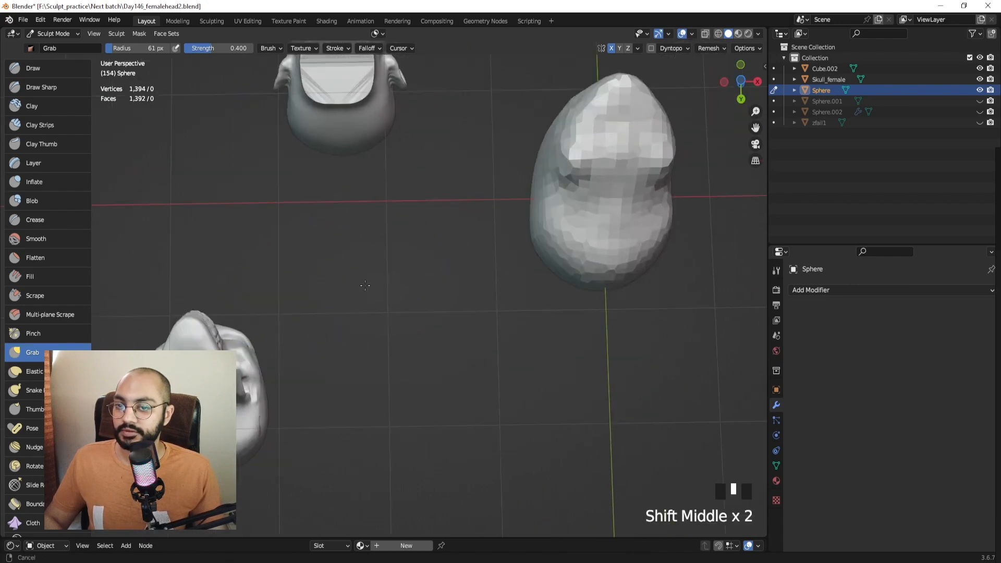
pyautogui.keyDown('shift'); pyautogui.moveTo(603, 163); pyautogui.dragTo(402, 264, button='middle'); pyautogui.keyUp('shift')
pyautogui.press('f')
pyautogui.click(388, 239)
pyautogui.press('f')
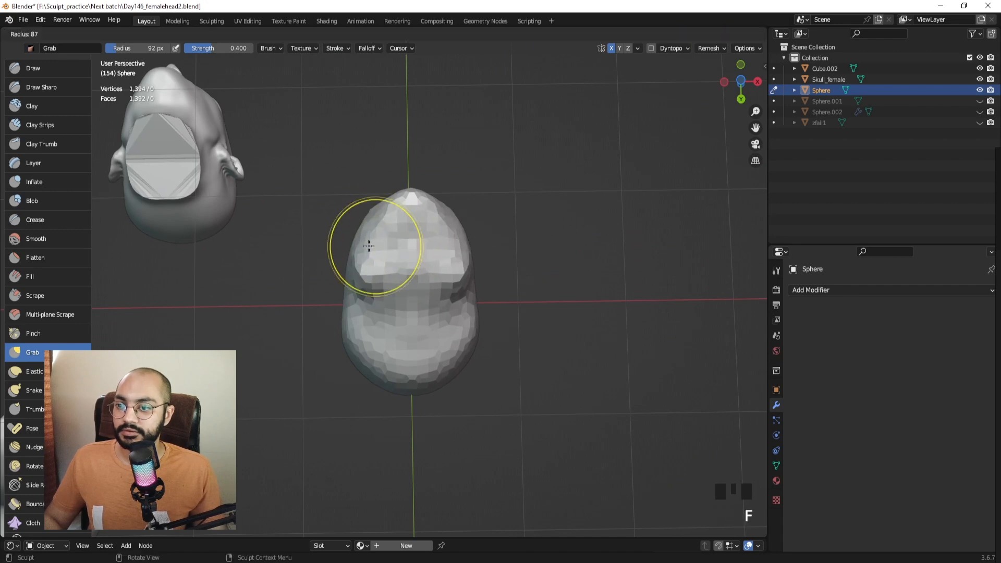
pyautogui.click(383, 240)
pyautogui.click(376, 237)
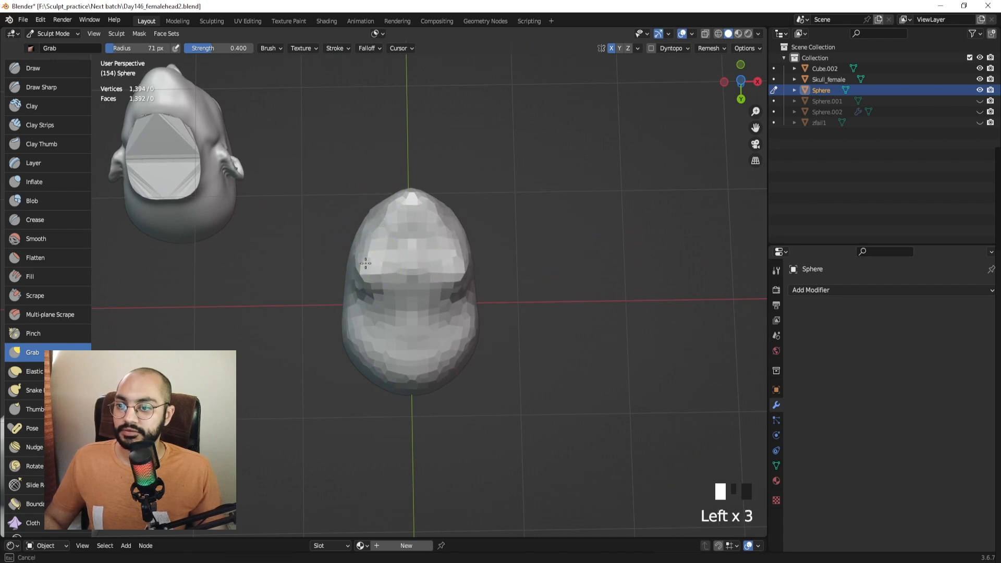
# Smooth the lower jaw and chin area with a 41 px brush.
pyautogui.moveTo(366, 263); pyautogui.dragTo(365, 264)
pyautogui.moveTo(368, 266); pyautogui.dragTo(426, 334, button='middle')
pyautogui.keyDown('ctrl'); pyautogui.moveTo(426, 334); pyautogui.dragTo(435, 328, button='middle'); pyautogui.keyUp('ctrl')
pyautogui.press('f')
pyautogui.click(420, 328)
pyautogui.keyDown('shift'); pyautogui.moveTo(380, 340); pyautogui.dragTo(371, 334); pyautogui.keyUp('shift')
pyautogui.moveTo(371, 334); pyautogui.dragTo(362, 340, button='middle')
pyautogui.keyDown('shift'); pyautogui.moveTo(385, 354); pyautogui.dragTo(397, 357); pyautogui.keyUp('shift')
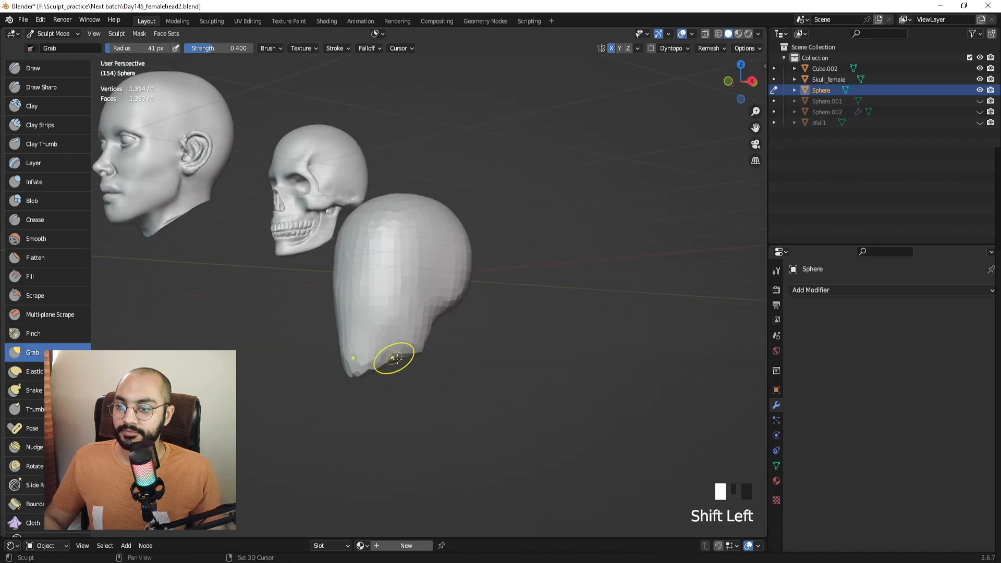
# Pull the jaw into shape at 60 px, then start painting a mask on the head.
pyautogui.moveTo(398, 359); pyautogui.dragTo(436, 293, button='middle')
pyautogui.press('f')
pyautogui.click(444, 294)
pyautogui.moveTo(433, 296); pyautogui.dragTo(425, 295)
pyautogui.moveTo(439, 298)
pyautogui.mouseDown(button='middle')
pyautogui.moveTo(431, 351)
pyautogui.moveTo(382, 208)
pyautogui.moveTo(399, 245)
pyautogui.moveTo(391, 254)
pyautogui.mouseUp(button='middle')
pyautogui.press('m')
pyautogui.moveTo(403, 270); pyautogui.dragTo(416, 262)
# Invert the mask and, in right side view, pull the neck down with a 134 px Grab brush.
pyautogui.moveTo(405, 265); pyautogui.dragTo(401, 254, button='middle')
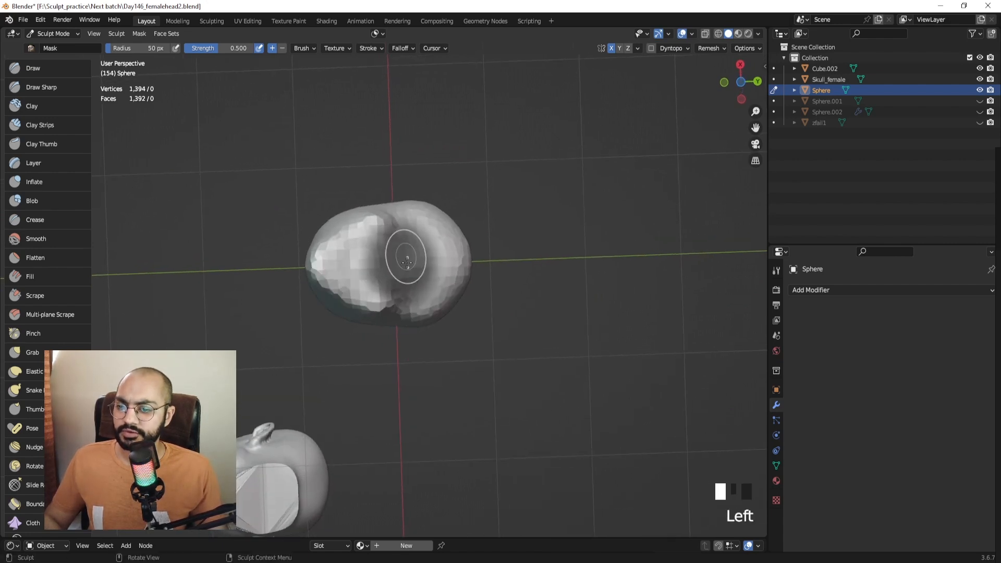
pyautogui.hotkey('ctrl', 'i')
pyautogui.press('KP_3')
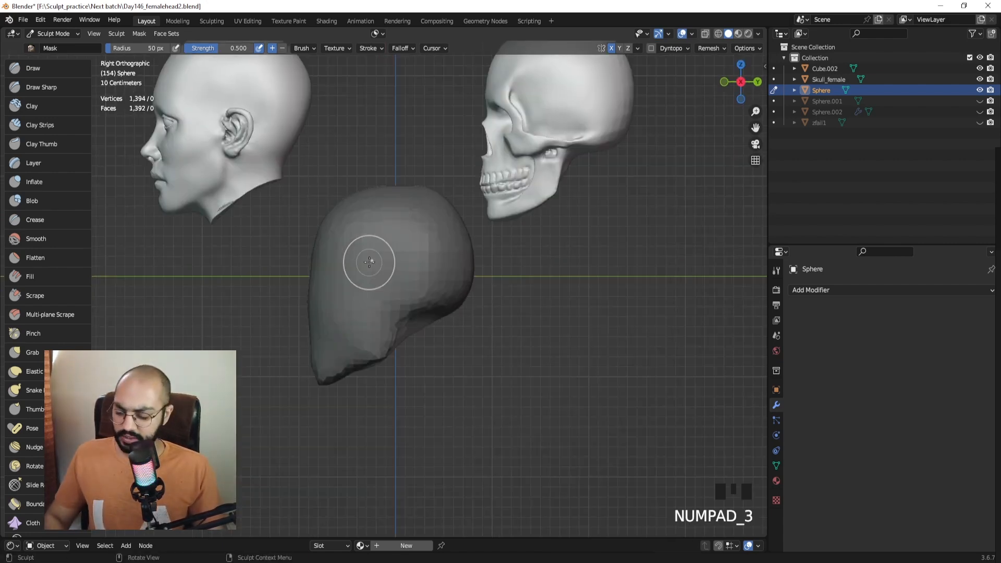
pyautogui.press('g')
pyautogui.press('f')
pyautogui.click(404, 317)
pyautogui.moveTo(424, 305)
pyautogui.keyDown('ctrl'); pyautogui.mouseDown(button='middle')
pyautogui.moveTo(407, 321)
pyautogui.moveTo(391, 302)
pyautogui.mouseUp(button='middle'); pyautogui.keyUp('ctrl')
pyautogui.press('f')
pyautogui.moveTo(419, 305); pyautogui.dragTo(401, 385)
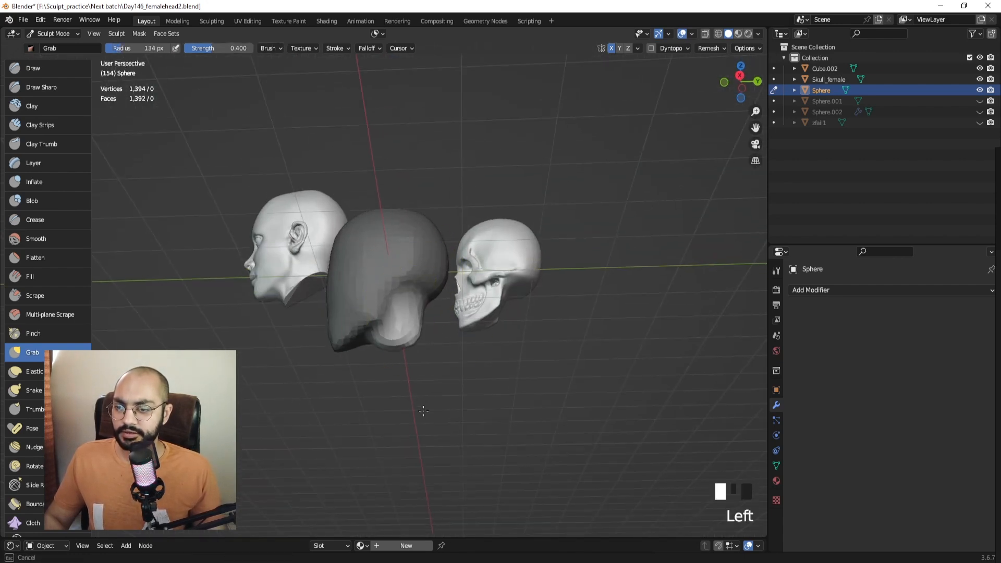
pyautogui.moveTo(401, 398); pyautogui.dragTo(397, 377, button='middle')
pyautogui.press('f')
pyautogui.click(381, 367)
pyautogui.moveTo(395, 354); pyautogui.dragTo(394, 380)
# Keep pulling and widening the neck at 124 and 106 px, then clear the mask.
pyautogui.moveTo(395, 371); pyautogui.dragTo(399, 389, button='middle')
pyautogui.press('f')
pyautogui.click(415, 378)
pyautogui.moveTo(409, 360); pyautogui.dragTo(425, 367)
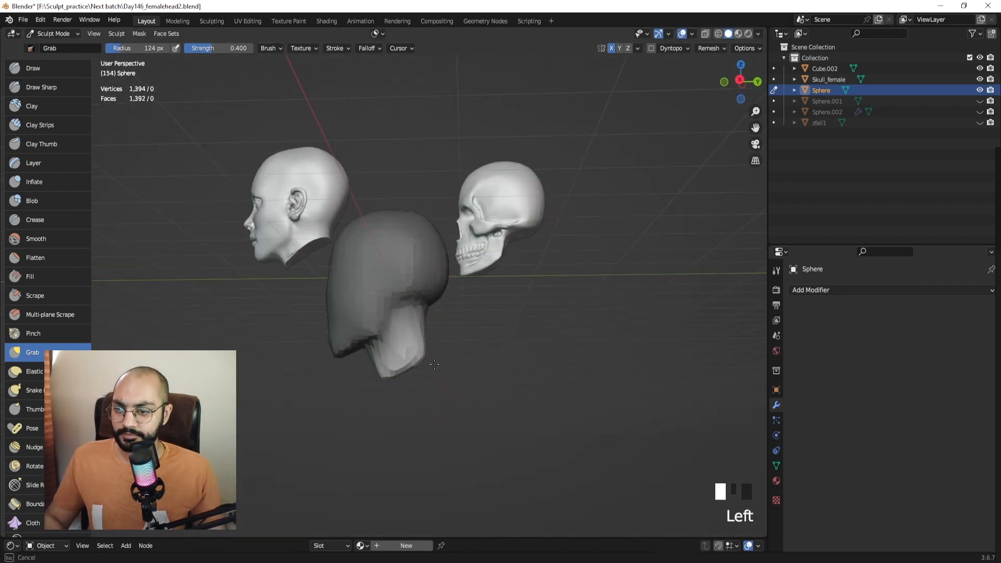
pyautogui.moveTo(431, 369); pyautogui.dragTo(444, 361, button='middle')
pyautogui.press('f')
pyautogui.click(435, 360)
pyautogui.moveTo(417, 359); pyautogui.dragTo(430, 362)
pyautogui.moveTo(430, 362)
pyautogui.mouseDown(button='middle')
pyautogui.moveTo(419, 359)
pyautogui.moveTo(431, 371)
pyautogui.moveTo(526, 366)
pyautogui.mouseUp(button='middle')
pyautogui.moveTo(381, 373); pyautogui.dragTo(409, 368, button='middle')
pyautogui.moveTo(388, 372); pyautogui.dragTo(290, 376)
pyautogui.moveTo(290, 376); pyautogui.dragTo(265, 376, button='middle')
pyautogui.moveTo(376, 377); pyautogui.dragTo(368, 374)
pyautogui.moveTo(376, 373); pyautogui.dragTo(273, 368, button='middle')
pyautogui.keyDown('shift'); pyautogui.moveTo(336, 363); pyautogui.dragTo(388, 365, button='middle'); pyautogui.keyUp('shift')
pyautogui.hotkey('alt', 'm')
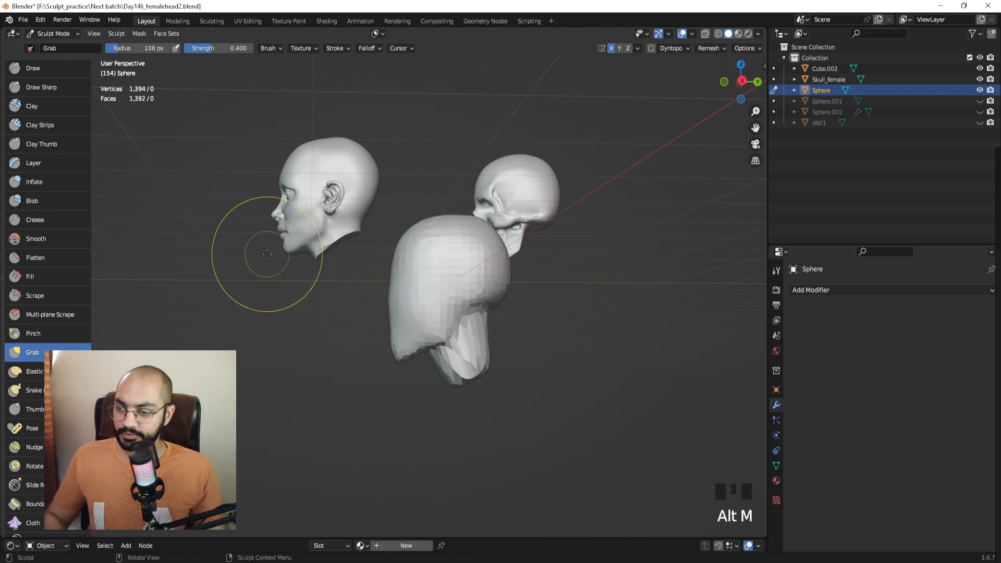
# In right side view, capture a screenshot marking the reference head's jaw line in red.
pyautogui.press('KP_3')
pyautogui.keyDown('shift'); pyautogui.moveTo(448, 172); pyautogui.dragTo(500, 167, button='middle'); pyautogui.keyUp('shift')
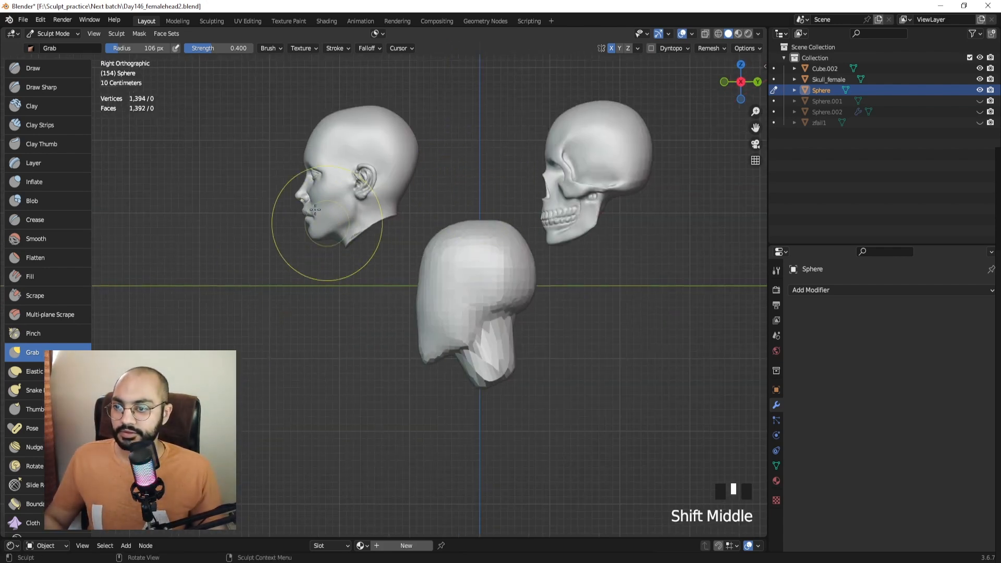
pyautogui.press('Print')
pyautogui.moveTo(276, 122); pyautogui.dragTo(444, 269)
pyautogui.moveTo(357, 215)
pyautogui.mouseDown()
pyautogui.moveTo(317, 239)
pyautogui.moveTo(362, 239)
pyautogui.moveTo(337, 240)
pyautogui.mouseUp()
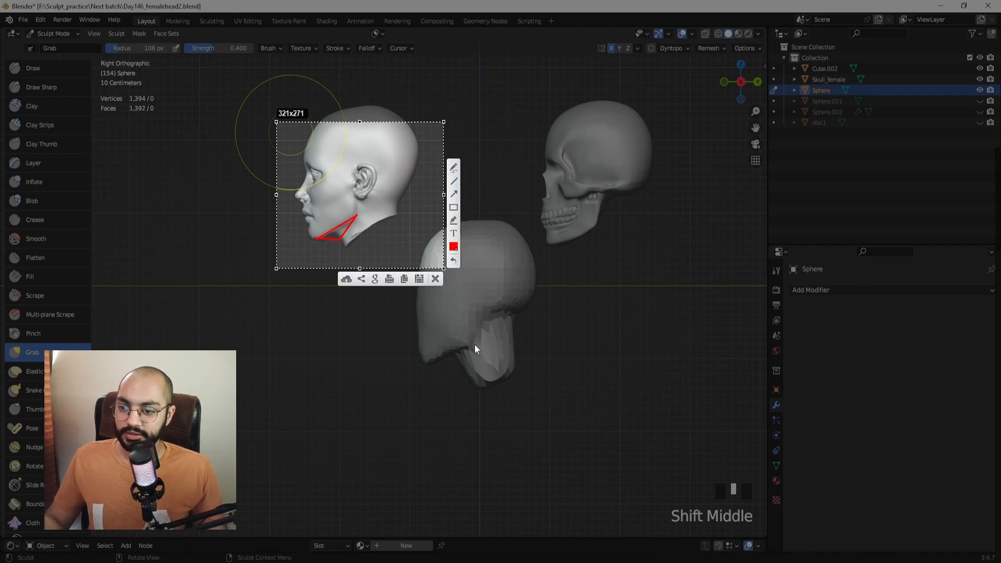
pyautogui.press('Escape')
pyautogui.moveTo(469, 331)
pyautogui.mouseDown(button='middle')
pyautogui.moveTo(461, 286)
pyautogui.moveTo(485, 291)
pyautogui.moveTo(485, 313)
pyautogui.mouseUp(button='middle')
# Try Clay Strips on the head's left side, then undo the strokes.
pyautogui.click(39, 125)
pyautogui.keyDown('shift'); pyautogui.moveTo(448, 224); pyautogui.dragTo(407, 274, button='middle'); pyautogui.keyUp('shift')
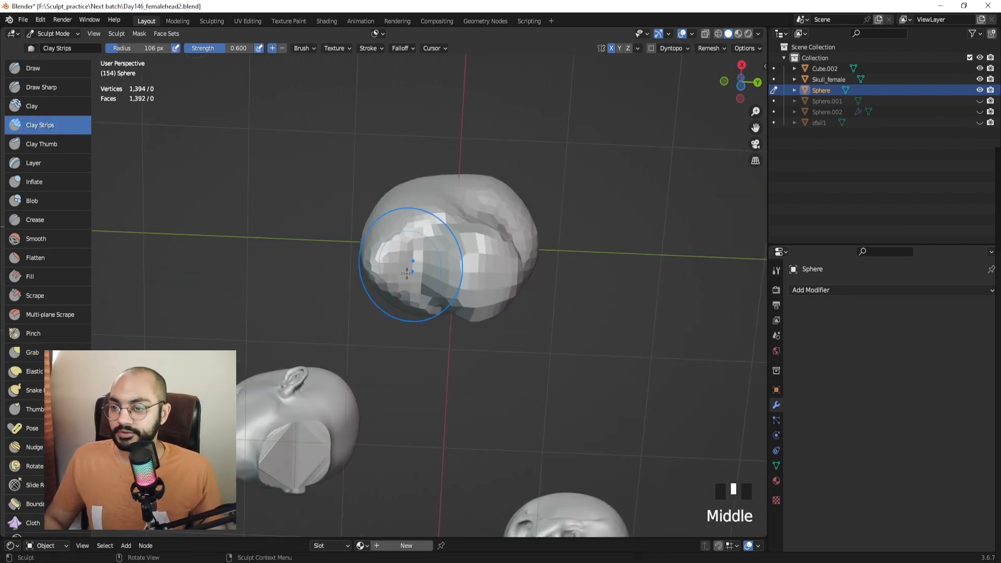
pyautogui.moveTo(407, 273); pyautogui.dragTo(410, 284)
pyautogui.moveTo(412, 276)
pyautogui.mouseDown(button='middle')
pyautogui.moveTo(434, 315)
pyautogui.moveTo(434, 355)
pyautogui.moveTo(423, 332)
pyautogui.mouseUp(button='middle')
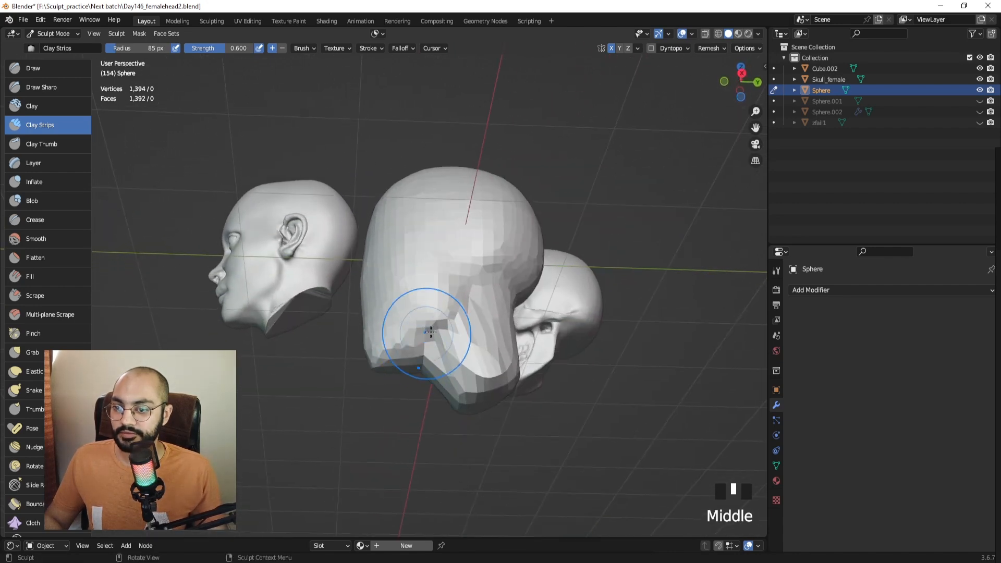
pyautogui.hotkey('ctrl', 'z')
pyautogui.hotkey('ctrl', 'z')
pyautogui.hotkey('ctrl', 'z')
pyautogui.hotkey('ctrl', 'z')
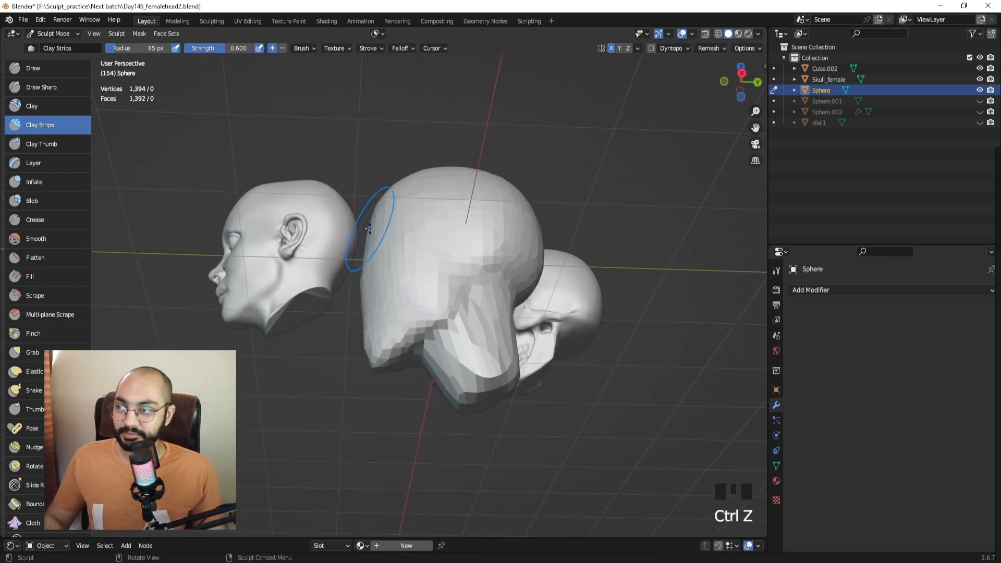
# Clear the mask and try 62 px Draw strokes on the sphere's lower side, then undo them.
pyautogui.click(23, 73)
pyautogui.moveTo(360, 251); pyautogui.dragTo(434, 224, button='middle')
pyautogui.hotkey('ctrl', 'z')
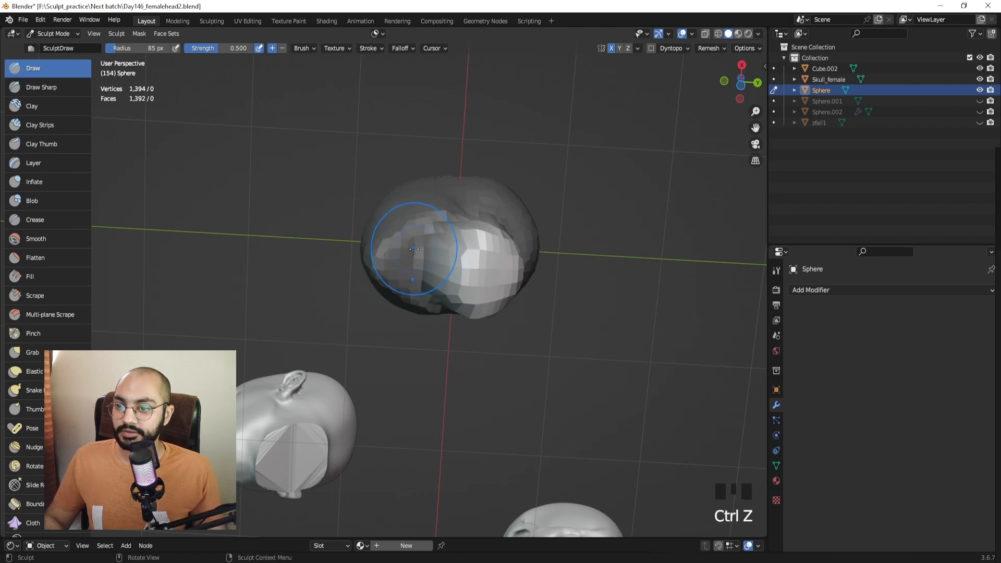
pyautogui.hotkey('alt', 'm')
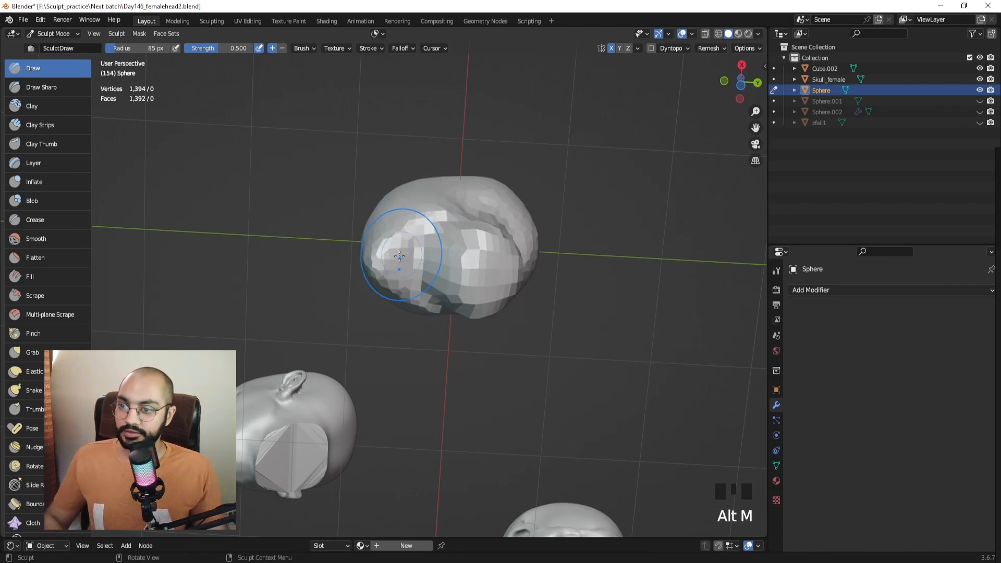
pyautogui.press('f')
pyautogui.click(413, 268)
pyautogui.moveTo(413, 268); pyautogui.dragTo(415, 246)
pyautogui.moveTo(413, 284); pyautogui.dragTo(415, 251)
pyautogui.moveTo(417, 287); pyautogui.dragTo(415, 247)
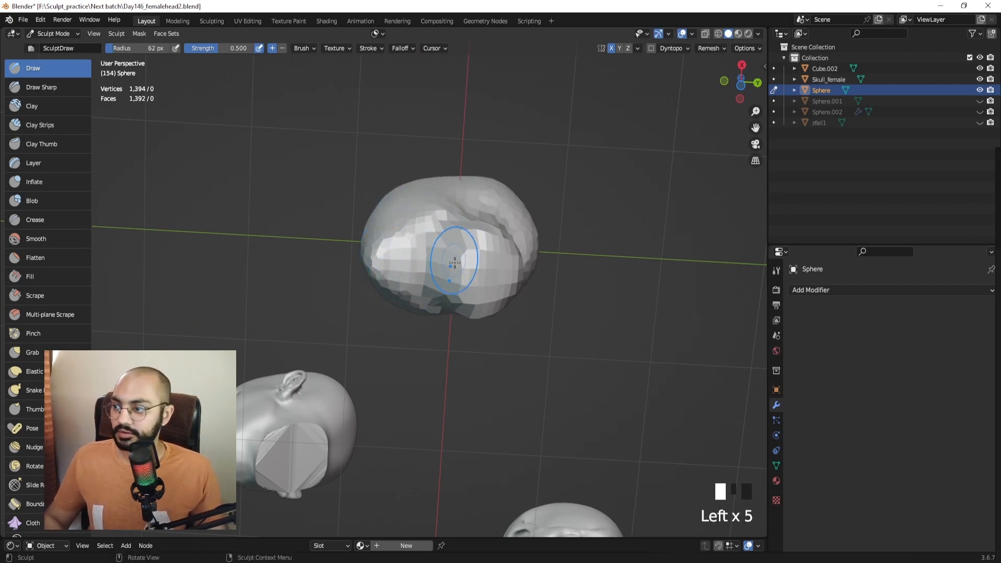
pyautogui.moveTo(454, 263); pyautogui.dragTo(439, 355, button='middle')
pyautogui.hotkey('ctrl', 'z')
pyautogui.hotkey('ctrl', 'z')
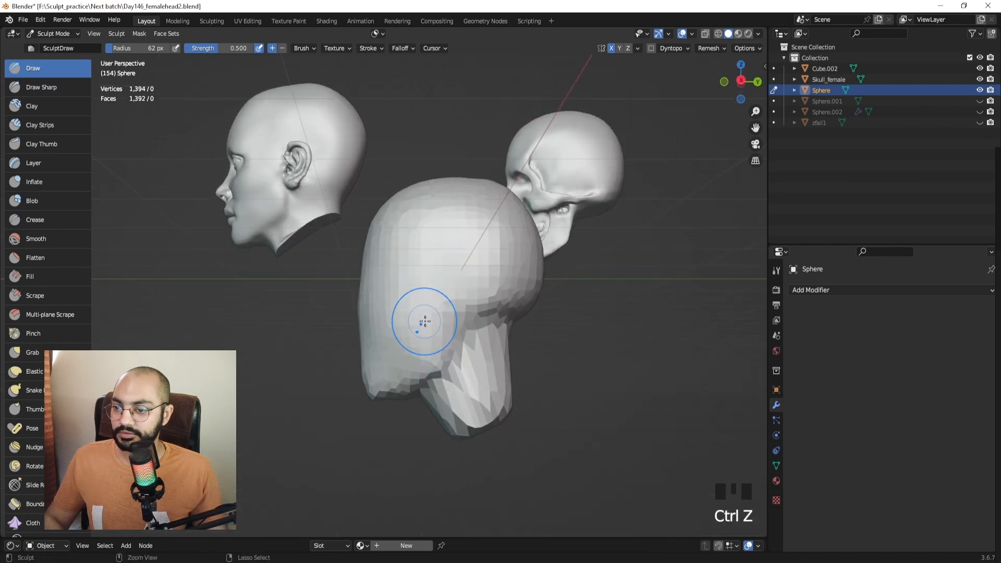
# Try a 41 px Clay dab (undone), then inflate and smooth a spot on the sphere's side.
pyautogui.click(42, 107)
pyautogui.moveTo(365, 271)
pyautogui.mouseDown(button='middle')
pyautogui.moveTo(380, 277)
pyautogui.moveTo(410, 252)
pyautogui.moveTo(446, 306)
pyautogui.moveTo(412, 292)
pyautogui.moveTo(412, 329)
pyautogui.moveTo(385, 365)
pyautogui.mouseUp(button='middle')
pyautogui.press('f')
pyautogui.click(413, 223)
pyautogui.click(429, 269)
pyautogui.hotkey('ctrl', 'z')
pyautogui.click(32, 182)
pyautogui.click(416, 299)
pyautogui.keyDown('shift'); pyautogui.click(384, 366); pyautogui.keyUp('shift')
pyautogui.keyDown('shift'); pyautogui.click(383, 366); pyautogui.keyUp('shift')
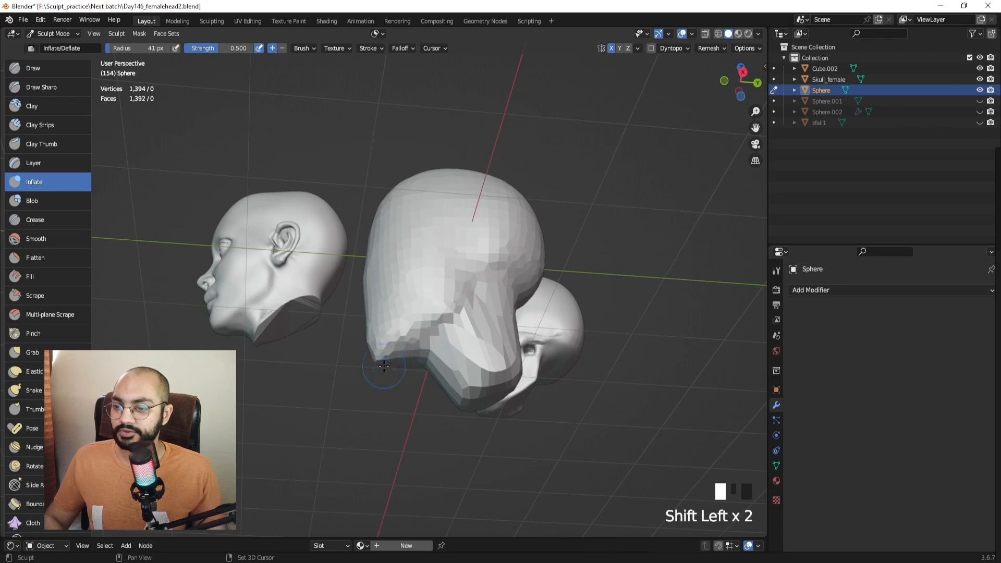
# Lay 51 px Clay Strips across the jaw area.
pyautogui.click(41, 125)
pyautogui.moveTo(386, 313)
pyautogui.mouseDown(button='middle')
pyautogui.moveTo(396, 313)
pyautogui.moveTo(399, 293)
pyautogui.mouseUp(button='middle')
pyautogui.press('f')
pyautogui.click(404, 292)
pyautogui.moveTo(389, 286); pyautogui.dragTo(409, 277)
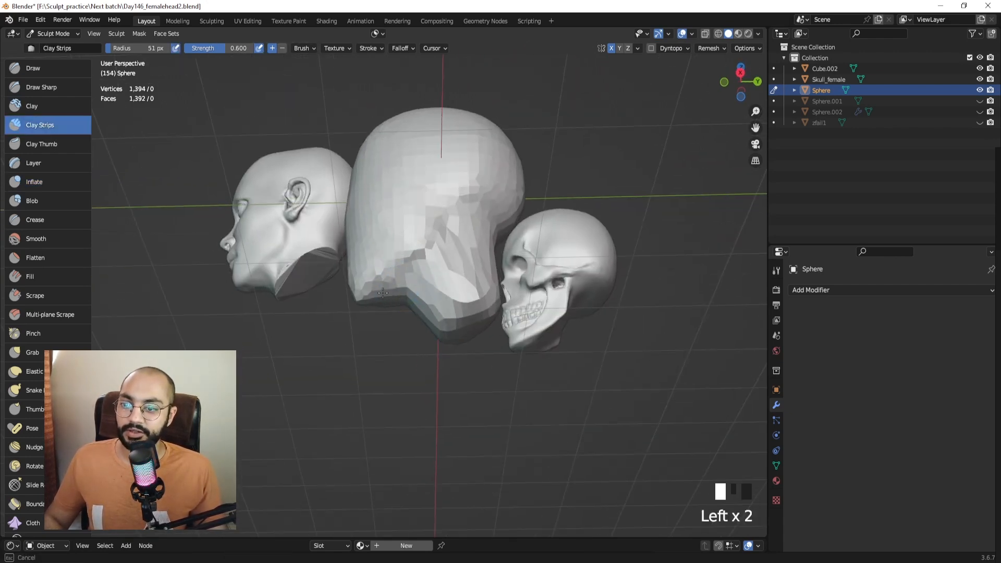
# Build out the jaw's underside with 44 px clay strips and dabs, then smooth it.
pyautogui.moveTo(397, 293); pyautogui.dragTo(409, 235, button='middle')
pyautogui.press('f')
pyautogui.click(406, 234)
pyautogui.moveTo(407, 235); pyautogui.dragTo(416, 230)
pyautogui.moveTo(415, 230)
pyautogui.mouseDown(button='middle')
pyautogui.moveTo(404, 324)
pyautogui.moveTo(413, 296)
pyautogui.mouseUp(button='middle')
pyautogui.moveTo(413, 296); pyautogui.dragTo(390, 307)
pyautogui.moveTo(428, 293); pyautogui.dragTo(450, 286, button='middle')
pyautogui.click(425, 305)
pyautogui.keyDown('shift'); pyautogui.moveTo(450, 286); pyautogui.dragTo(446, 286); pyautogui.keyUp('shift')
pyautogui.moveTo(447, 286); pyautogui.dragTo(423, 278, button='middle')
# Set the voxel size to 0.0640 m and remesh the head to 3,728 vertices.
pyautogui.press('r')
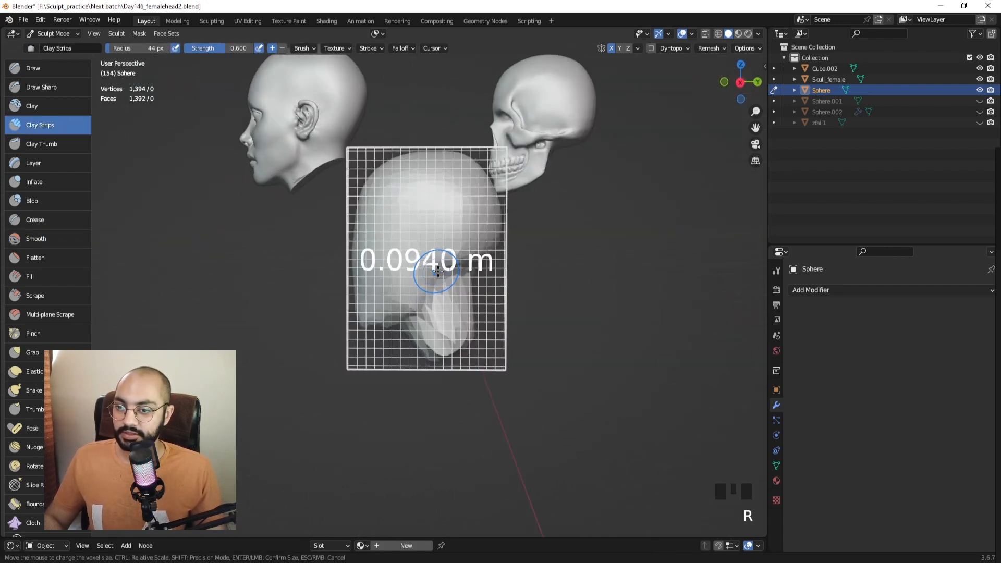
pyautogui.hotkey('ctrl', 'r')
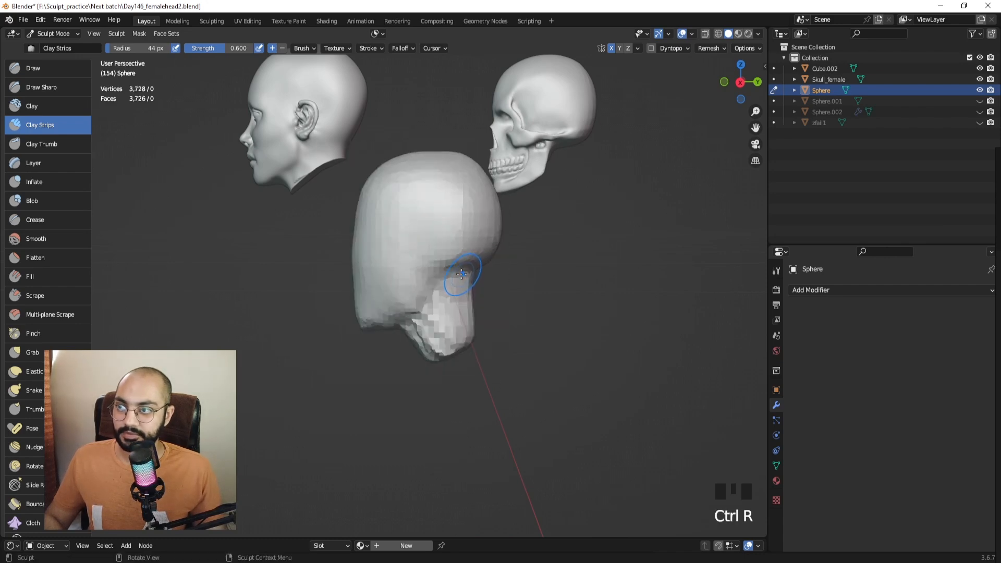
pyautogui.moveTo(459, 265)
pyautogui.keyDown('shift'); pyautogui.mouseDown(button='middle')
pyautogui.moveTo(443, 251)
pyautogui.moveTo(433, 306)
pyautogui.mouseUp(button='middle'); pyautogui.keyUp('shift')
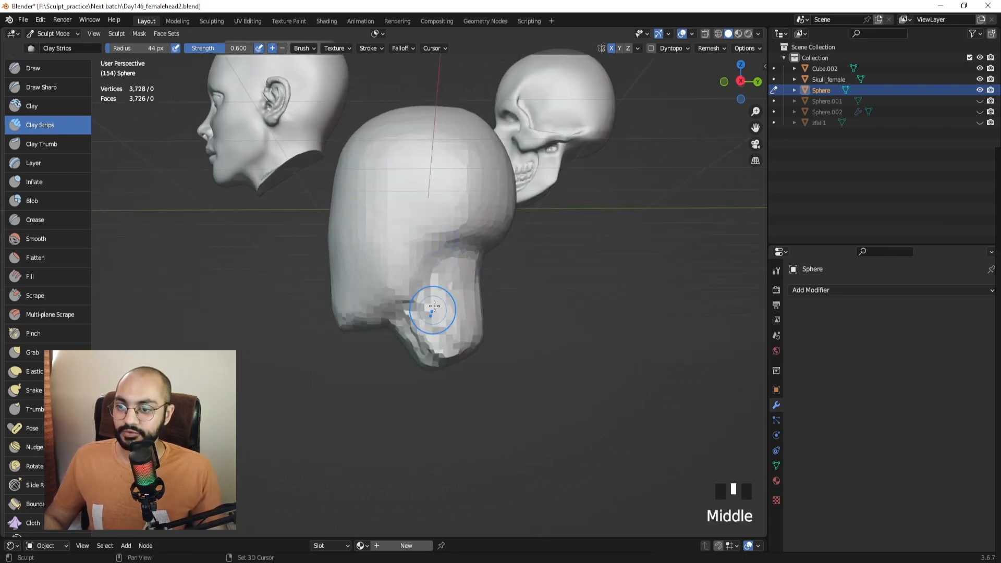
pyautogui.keyDown('shift'); pyautogui.moveTo(434, 307); pyautogui.dragTo(443, 333); pyautogui.keyUp('shift')
# Smooth the jaw and neck from the side and front with a 99 px brush.
pyautogui.moveTo(443, 333)
pyautogui.keyDown('shift'); pyautogui.mouseDown()
pyautogui.moveTo(427, 340)
pyautogui.moveTo(465, 306)
pyautogui.moveTo(459, 324)
pyautogui.mouseUp(); pyautogui.keyUp('shift')
pyautogui.press('f')
pyautogui.click(498, 324)
pyautogui.keyDown('shift'); pyautogui.moveTo(460, 318); pyautogui.dragTo(459, 345); pyautogui.keyUp('shift')
pyautogui.moveTo(459, 342); pyautogui.dragTo(514, 334, button='middle')
pyautogui.keyDown('shift'); pyautogui.moveTo(456, 334); pyautogui.dragTo(445, 344); pyautogui.keyUp('shift')
pyautogui.moveTo(445, 344); pyautogui.dragTo(489, 318, button='middle')
pyautogui.moveTo(411, 318); pyautogui.dragTo(444, 324, button='middle')
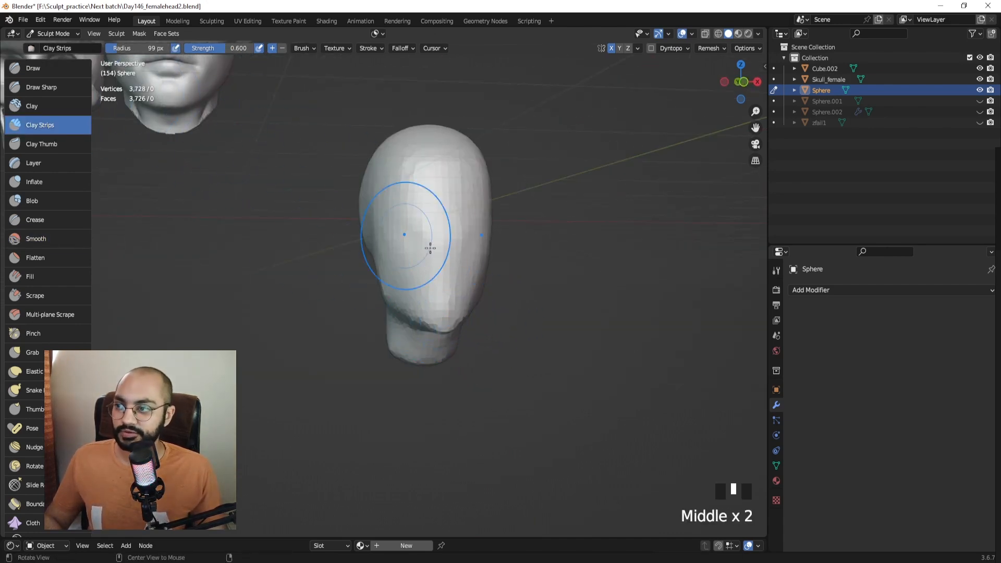
# Switch to right side view and select the Mask brush at a small radius.
pyautogui.moveTo(430, 249); pyautogui.dragTo(302, 238, button='middle')
pyautogui.press('KP_3')
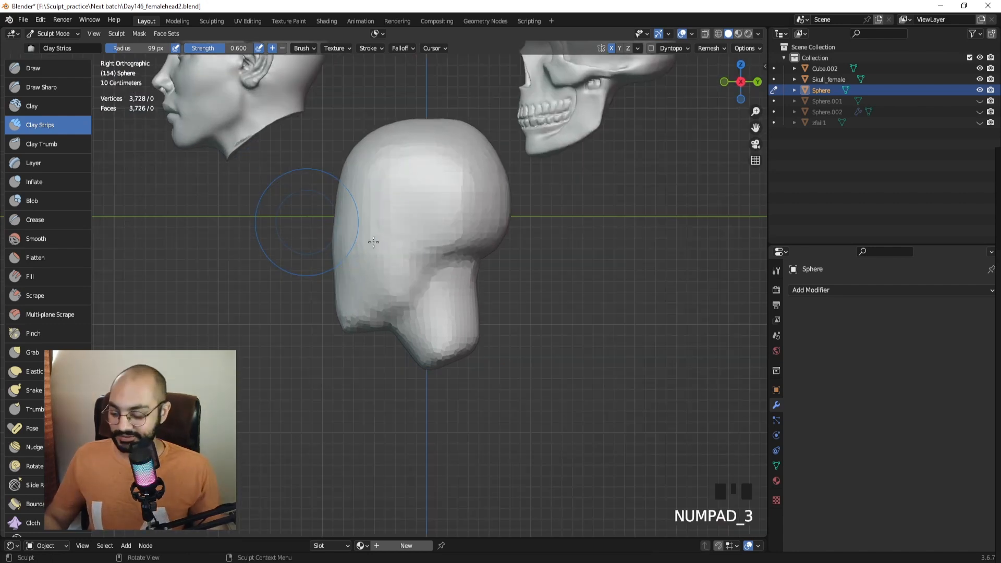
pyautogui.press('m')
pyautogui.press('f')
pyautogui.click(305, 279)
pyautogui.moveTo(393, 269)
pyautogui.keyDown('shift'); pyautogui.mouseDown(button='middle')
pyautogui.moveTo(401, 264)
pyautogui.moveTo(403, 278)
pyautogui.mouseUp(button='middle'); pyautogui.keyUp('shift')
pyautogui.press('f')
pyautogui.click(389, 264)
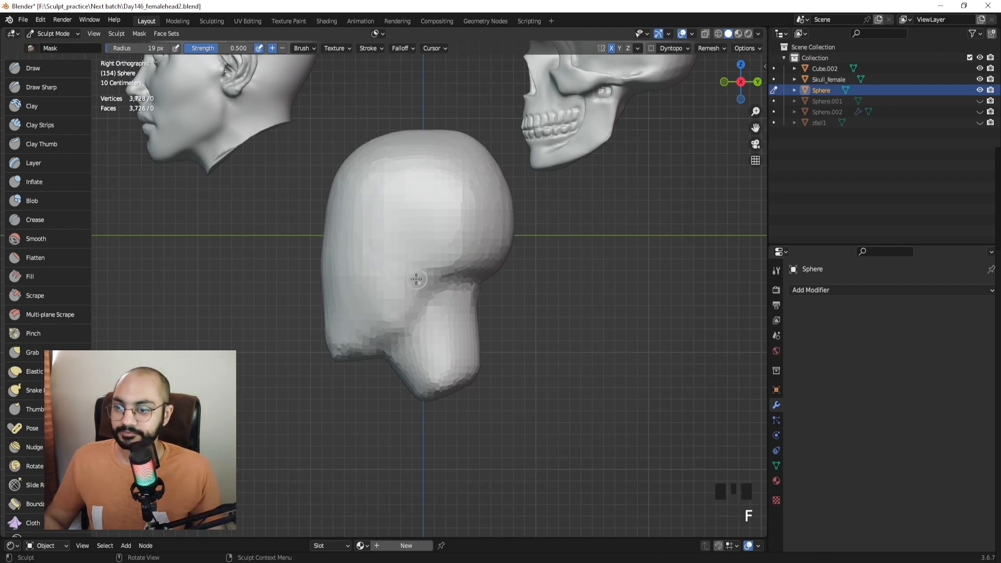
# Mask the ear area and invert the mask so only the ear patch is free.
pyautogui.moveTo(416, 278); pyautogui.dragTo(413, 265)
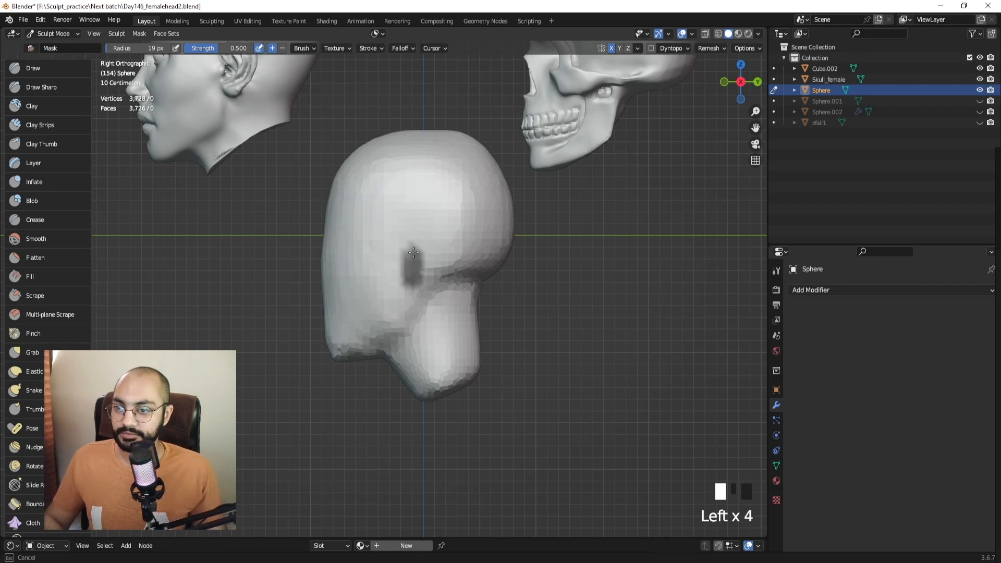
pyautogui.moveTo(408, 270); pyautogui.dragTo(467, 287, button='middle')
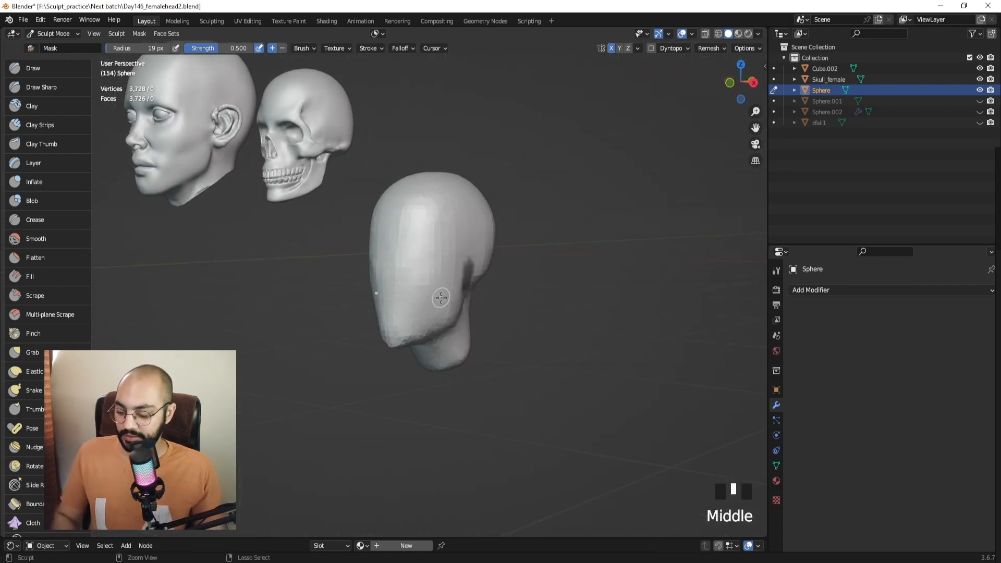
pyautogui.hotkey('ctrl', 'i')
pyautogui.press('KP_3')
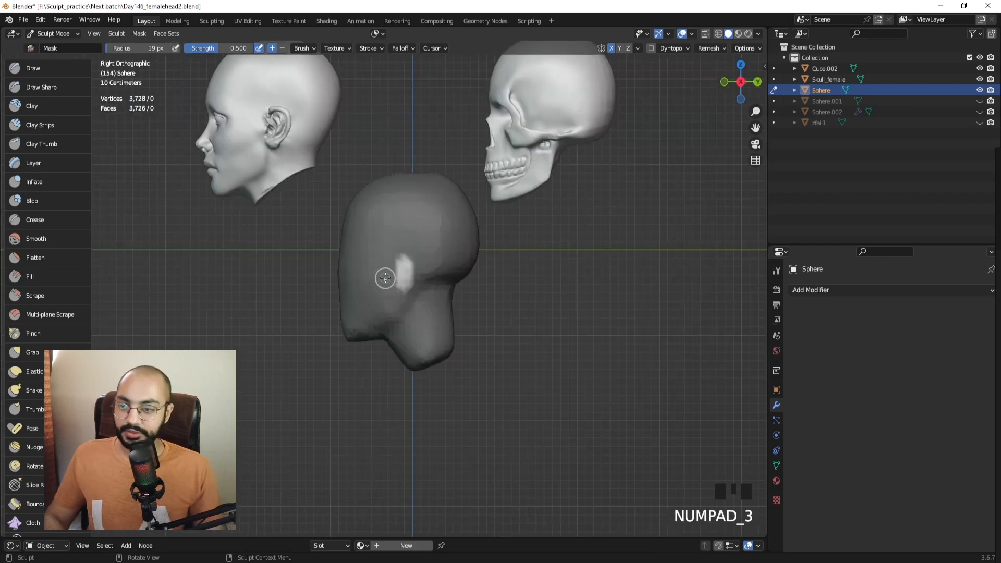
pyautogui.keyDown('shift'); pyautogui.moveTo(298, 175); pyautogui.dragTo(276, 172, button='middle'); pyautogui.keyUp('shift')
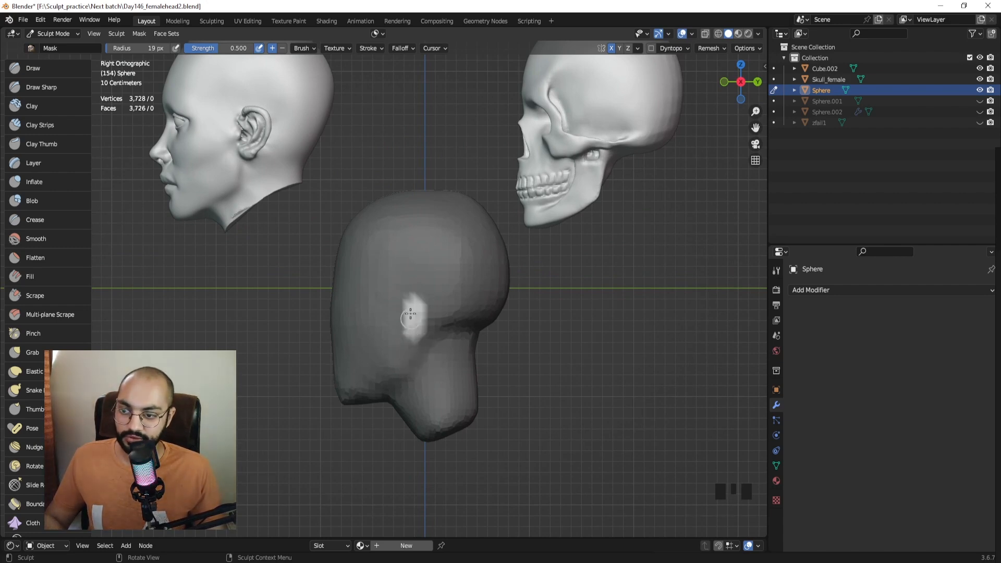
pyautogui.moveTo(412, 329)
pyautogui.keyDown('ctrl'); pyautogui.mouseDown()
pyautogui.moveTo(404, 335)
pyautogui.moveTo(404, 306)
pyautogui.mouseUp(); pyautogui.keyUp('ctrl')
pyautogui.moveTo(403, 306)
pyautogui.mouseDown(button='middle')
pyautogui.moveTo(492, 284)
pyautogui.moveTo(547, 305)
pyautogui.mouseUp(button='middle')
# Pull the ear patches outward with the Grab brush at about 123 px.
pyautogui.press('g')
pyautogui.press('f')
pyautogui.keyDown('shift'); pyautogui.moveTo(547, 305); pyautogui.dragTo(491, 297, button='middle'); pyautogui.keyUp('shift')
pyautogui.moveTo(460, 302); pyautogui.dragTo(475, 306)
pyautogui.press('f')
pyautogui.click(456, 319)
pyautogui.moveTo(457, 319); pyautogui.dragTo(485, 311, button='middle')
pyautogui.moveTo(464, 313); pyautogui.dragTo(484, 328)
pyautogui.moveTo(491, 330); pyautogui.dragTo(464, 318, button='middle')
pyautogui.press('f')
pyautogui.click(461, 315)
pyautogui.moveTo(468, 298); pyautogui.dragTo(480, 291)
# In front view, smooth the lower ear tips with a 60–62 px brush.
pyautogui.press('KP_1')
pyautogui.moveTo(450, 263)
pyautogui.keyDown('shift'); pyautogui.mouseDown(button='middle')
pyautogui.moveTo(447, 287)
pyautogui.moveTo(475, 286)
pyautogui.moveTo(624, 354)
pyautogui.mouseUp(button='middle'); pyautogui.keyUp('shift')
pyautogui.press('f')
pyautogui.click(458, 279)
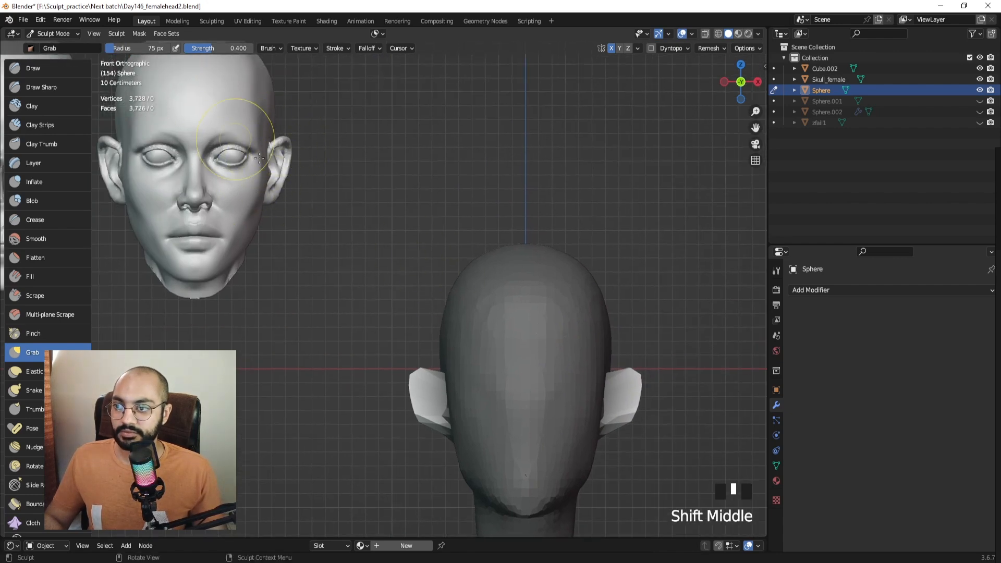
pyautogui.moveTo(599, 432)
pyautogui.keyDown('shift'); pyautogui.mouseDown(button='middle')
pyautogui.moveTo(487, 324)
pyautogui.moveTo(471, 284)
pyautogui.mouseUp(button='middle'); pyautogui.keyUp('shift')
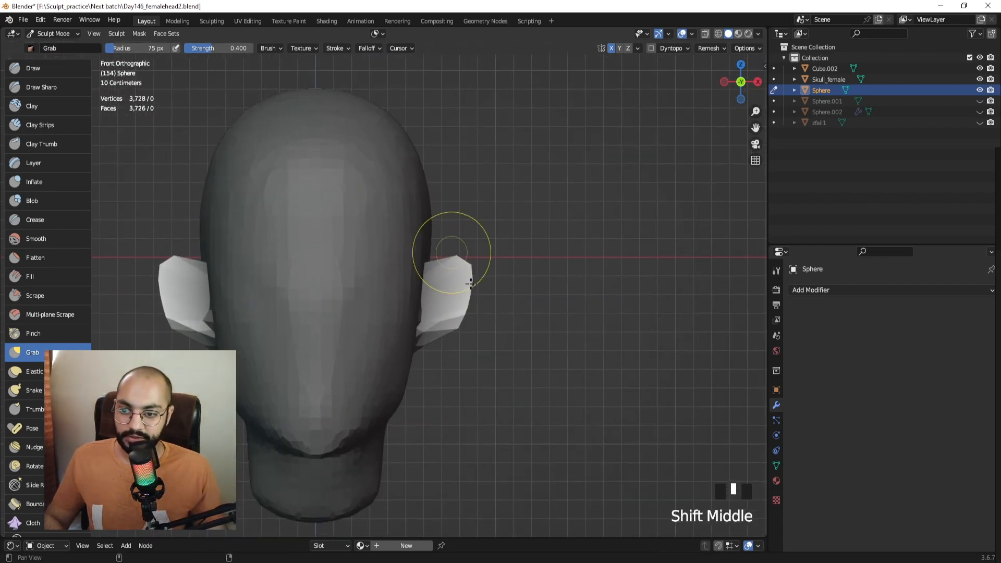
pyautogui.click(441, 364)
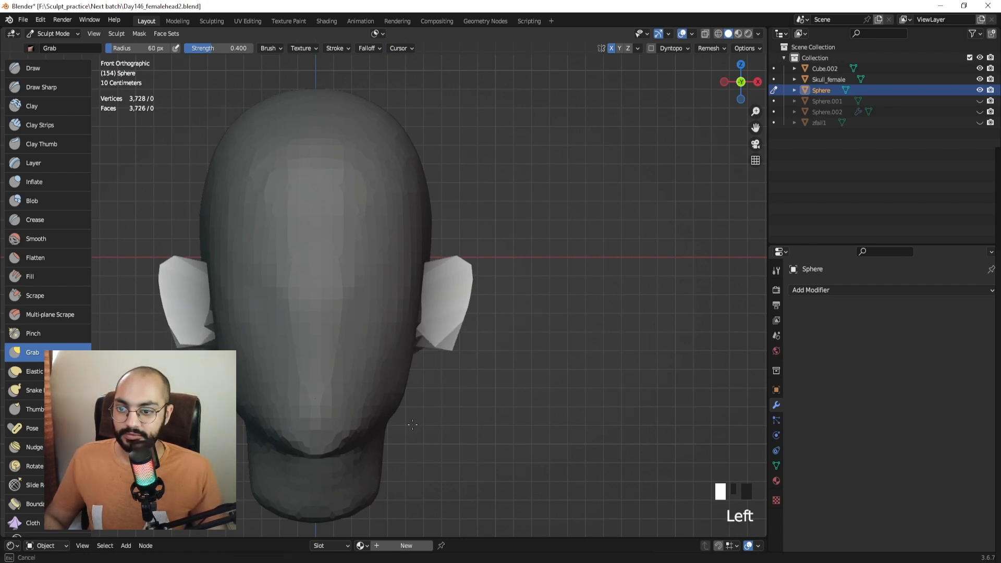
pyautogui.click(439, 366)
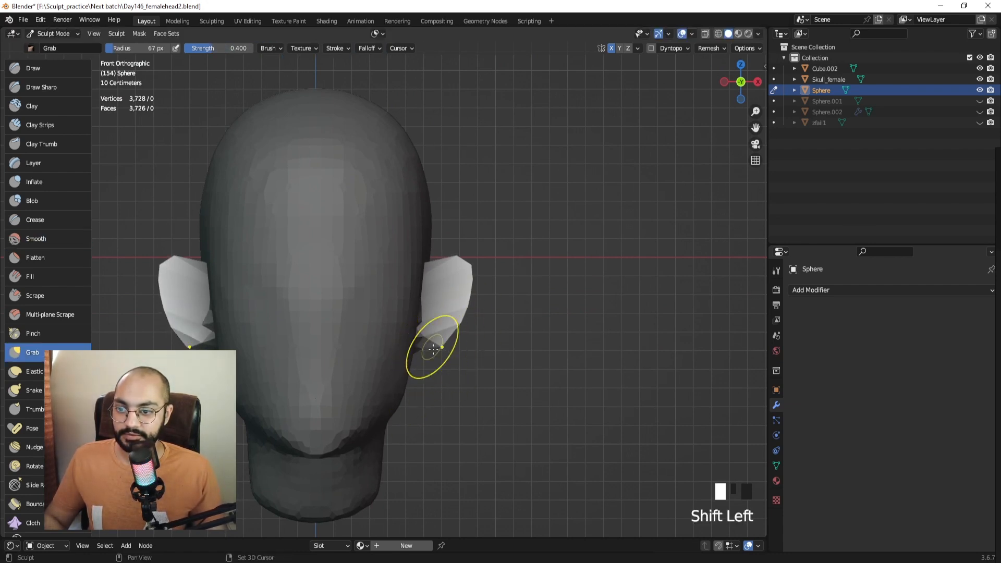
pyautogui.moveTo(434, 348)
pyautogui.keyDown('shift'); pyautogui.mouseDown()
pyautogui.moveTo(443, 330)
pyautogui.moveTo(434, 341)
pyautogui.moveTo(444, 388)
pyautogui.mouseUp(); pyautogui.keyUp('shift')
pyautogui.hotkey('ctrl', 'z')
pyautogui.hotkey('ctrl', 'z')
pyautogui.hotkey('ctrl', 'z')
pyautogui.hotkey('ctrl', 'z')
pyautogui.press('f')
pyautogui.click(429, 336)
# Nudge the ear tops up and inward and pull the lower ear leftward.
pyautogui.press('f')
pyautogui.click(422, 345)
pyautogui.press('f')
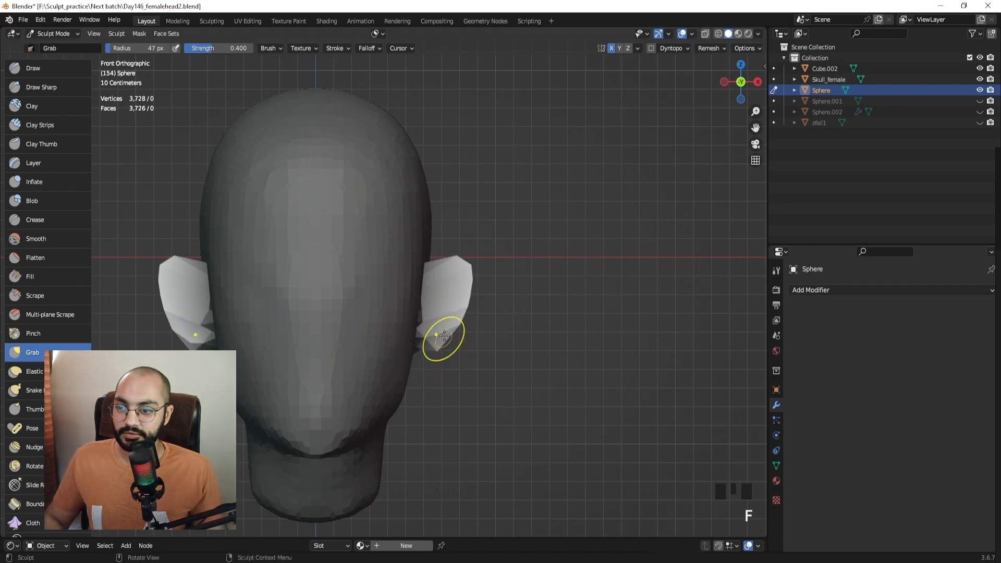
pyautogui.click(446, 336)
pyautogui.keyDown('shift'); pyautogui.moveTo(429, 266); pyautogui.dragTo(437, 290, button='middle'); pyautogui.keyUp('shift')
pyautogui.press('f')
pyautogui.click(476, 284)
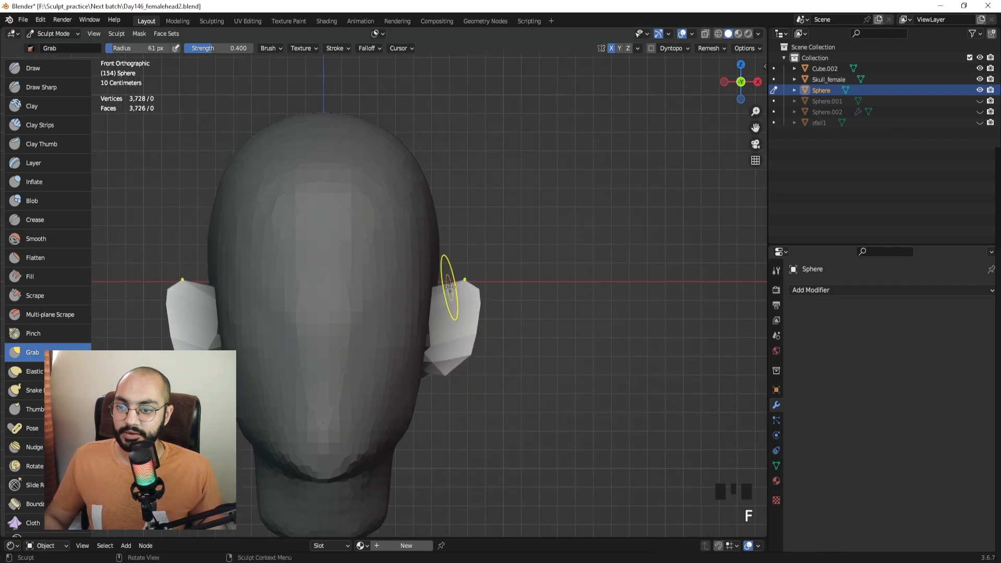
pyautogui.moveTo(450, 288)
pyautogui.mouseDown()
pyautogui.moveTo(426, 273)
pyautogui.moveTo(470, 300)
pyautogui.mouseUp()
pyautogui.press('f')
pyautogui.click(479, 290)
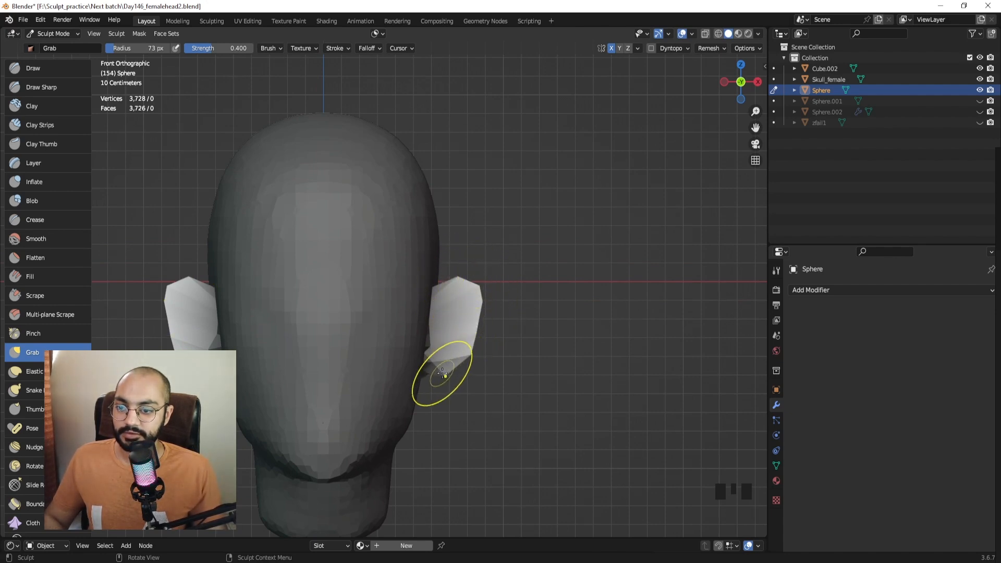
pyautogui.moveTo(470, 355); pyautogui.dragTo(447, 355)
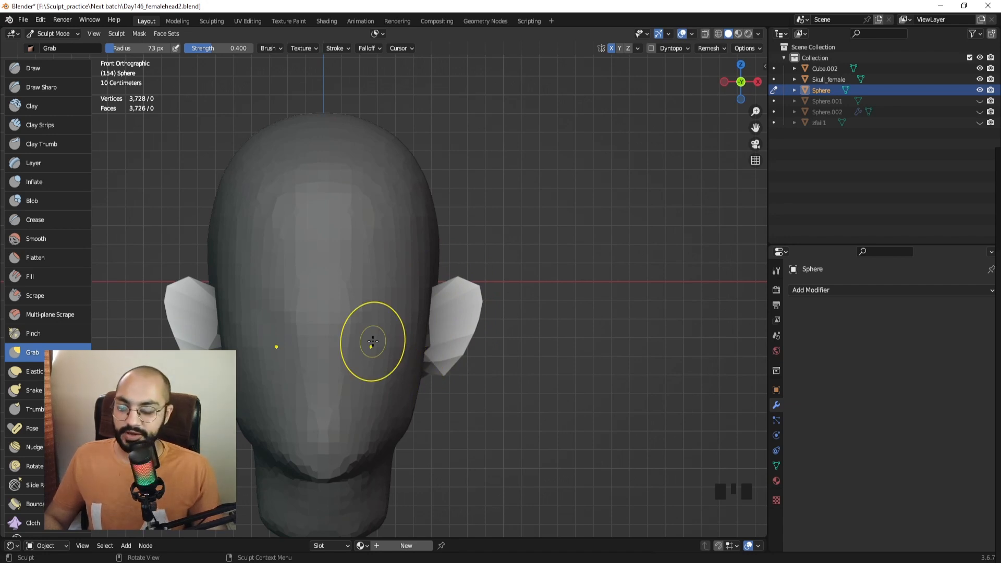
# In right-side view, pull the ear toward the back of the head with a 113 px brush.
pyautogui.press('KP_3')
pyautogui.press('f')
pyautogui.click(443, 293)
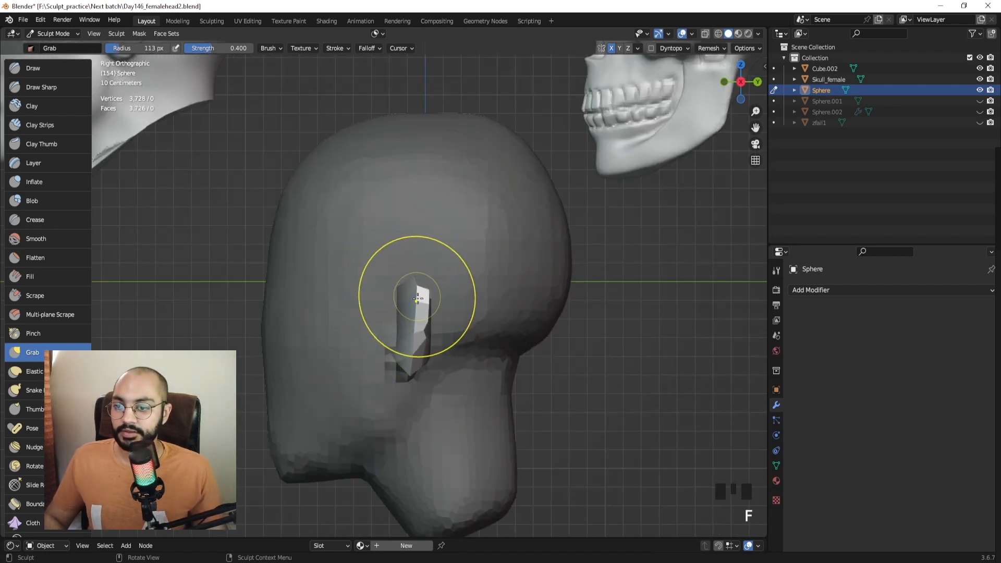
pyautogui.moveTo(426, 303)
pyautogui.mouseDown()
pyautogui.moveTo(470, 322)
pyautogui.moveTo(424, 341)
pyautogui.mouseUp()
pyautogui.press('f')
pyautogui.click(477, 339)
pyautogui.moveTo(491, 332); pyautogui.dragTo(490, 332)
# Pull the lower ear and the ear's edge further out with 71–82 px brushes.
pyautogui.press('f')
pyautogui.click(442, 344)
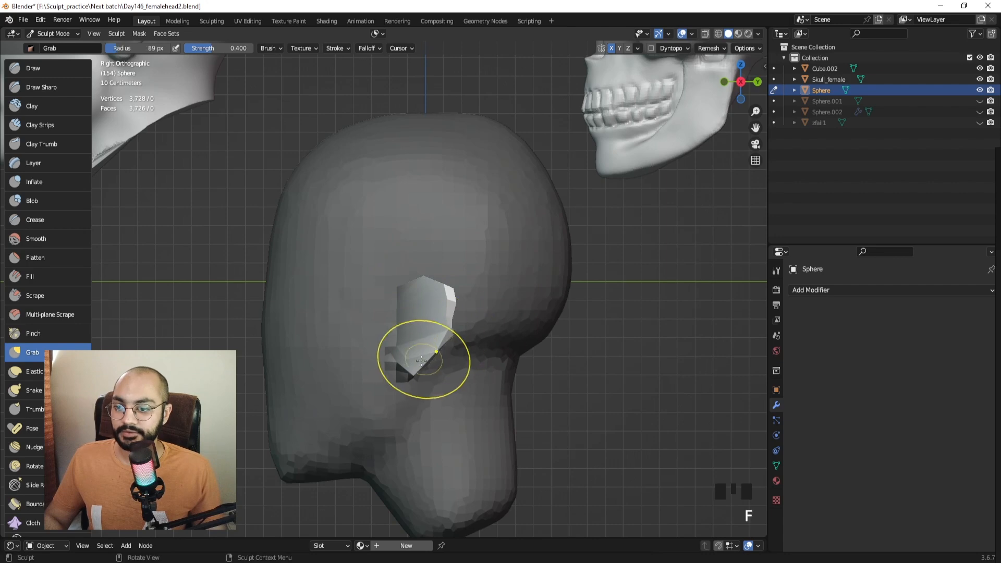
pyautogui.moveTo(424, 361)
pyautogui.mouseDown()
pyautogui.moveTo(449, 357)
pyautogui.moveTo(457, 318)
pyautogui.mouseUp()
pyautogui.press('f')
pyautogui.click(433, 362)
pyautogui.press('f')
pyautogui.press('f')
pyautogui.click(449, 289)
pyautogui.moveTo(440, 280); pyautogui.dragTo(429, 266)
pyautogui.click(412, 289)
# In front view, pull the ears' outer edges and lower corners inward at 106 px.
pyautogui.moveTo(429, 266); pyautogui.dragTo(488, 287, button='middle')
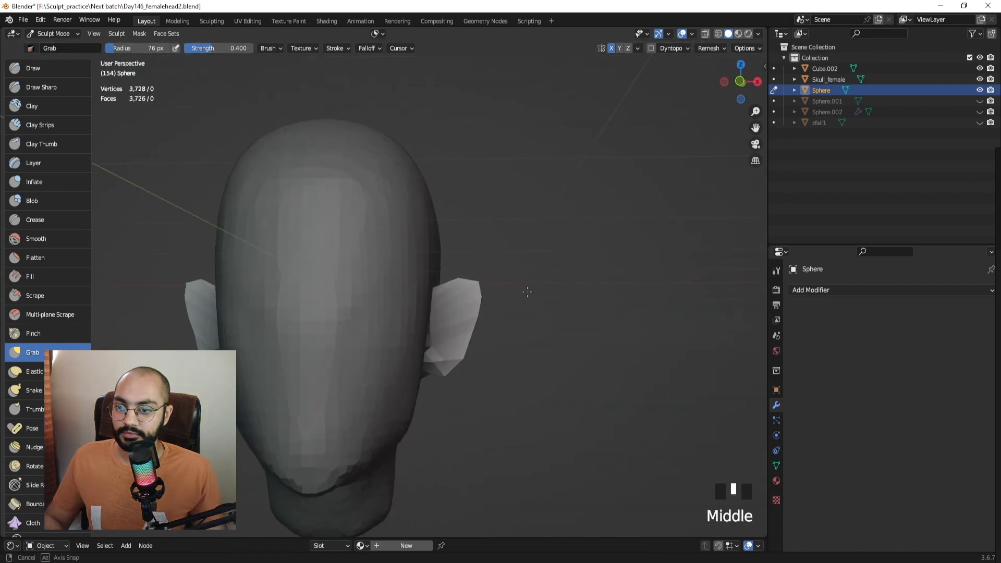
pyautogui.press('KP_1')
pyautogui.keyDown('shift'); pyautogui.moveTo(526, 242); pyautogui.dragTo(538, 224, button='middle'); pyautogui.keyUp('shift')
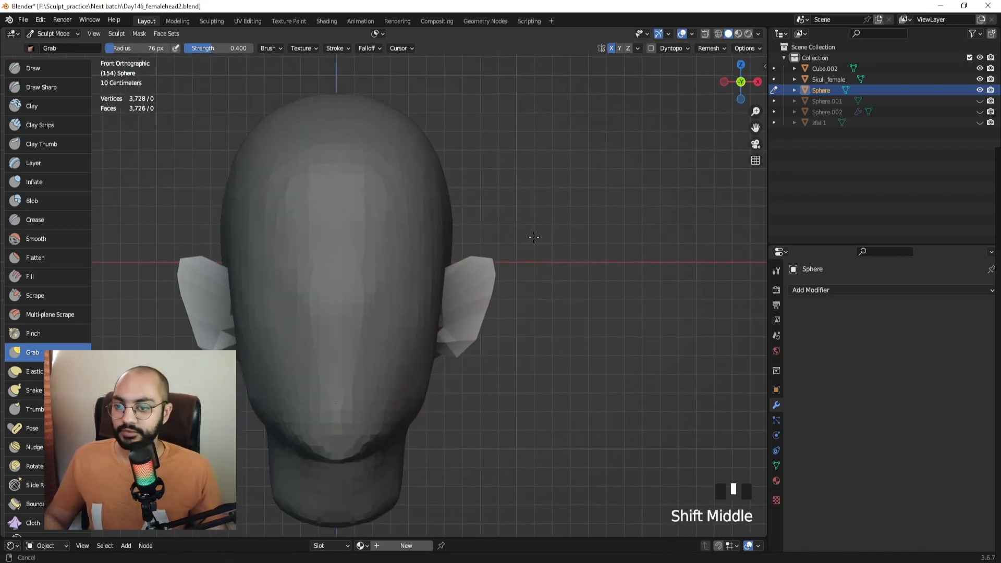
pyautogui.press('f')
pyautogui.click(553, 270)
pyautogui.moveTo(474, 274); pyautogui.dragTo(453, 275)
pyautogui.moveTo(484, 306); pyautogui.dragTo(459, 307)
pyautogui.moveTo(480, 334); pyautogui.dragTo(458, 339)
# Refine the ear and lower ear shape with 79 px and 59 px brushes.
pyautogui.press('f')
pyautogui.click(501, 355)
pyautogui.moveTo(476, 315); pyautogui.dragTo(468, 339)
pyautogui.press('f')
pyautogui.click(507, 301)
pyautogui.moveTo(478, 295); pyautogui.dragTo(475, 302)
# Review the head beside the skull references, clear the mask, and select the Draw brush.
pyautogui.moveTo(475, 301); pyautogui.dragTo(350, 276, button='middle')
pyautogui.keyDown('ctrl'); pyautogui.moveTo(313, 166); pyautogui.dragTo(302, 219, button='middle'); pyautogui.keyUp('ctrl')
pyautogui.keyDown('shift'); pyautogui.moveTo(300, 194); pyautogui.dragTo(385, 239, button='middle'); pyautogui.keyUp('shift')
pyautogui.moveTo(328, 208); pyautogui.dragTo(485, 269, button='middle')
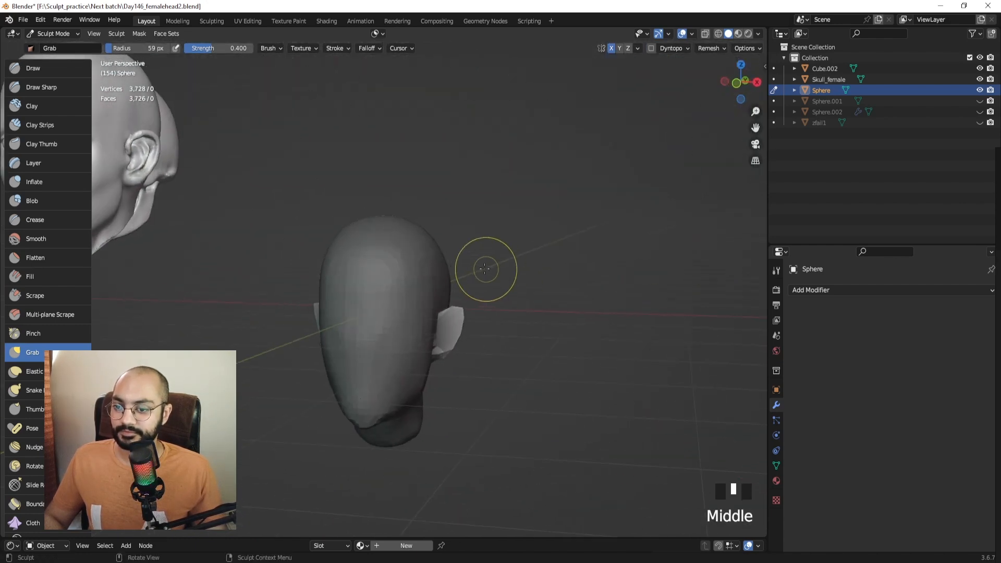
pyautogui.hotkey('alt', 'm')
pyautogui.keyDown('shift'); pyautogui.moveTo(439, 254); pyautogui.dragTo(472, 191, button='middle'); pyautogui.keyUp('shift')
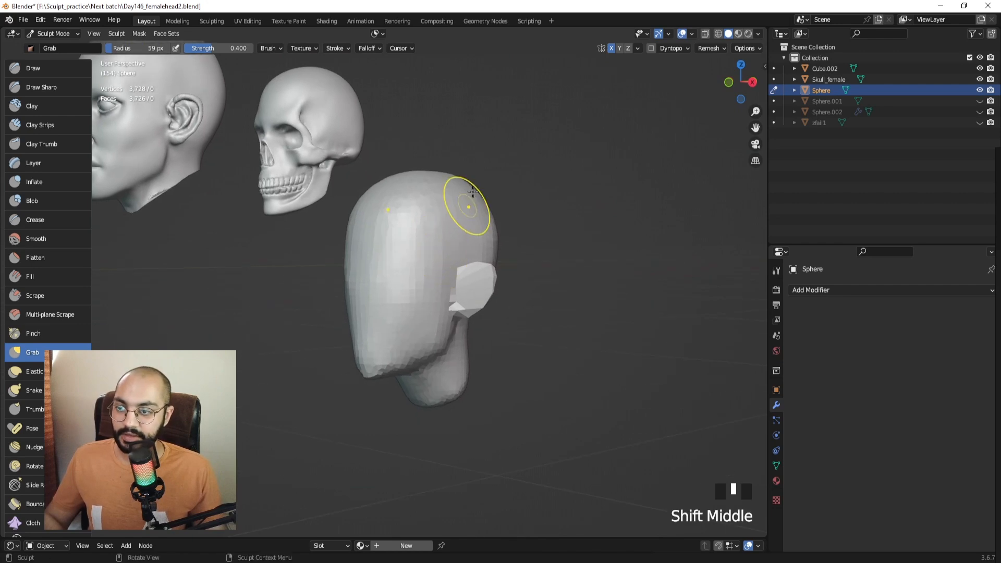
pyautogui.click(51, 68)
pyautogui.keyDown('shift'); pyautogui.moveTo(388, 214); pyautogui.dragTo(429, 250, button='middle'); pyautogui.keyUp('shift')
pyautogui.keyDown('shift'); pyautogui.moveTo(328, 170); pyautogui.dragTo(407, 232, button='middle'); pyautogui.keyUp('shift')
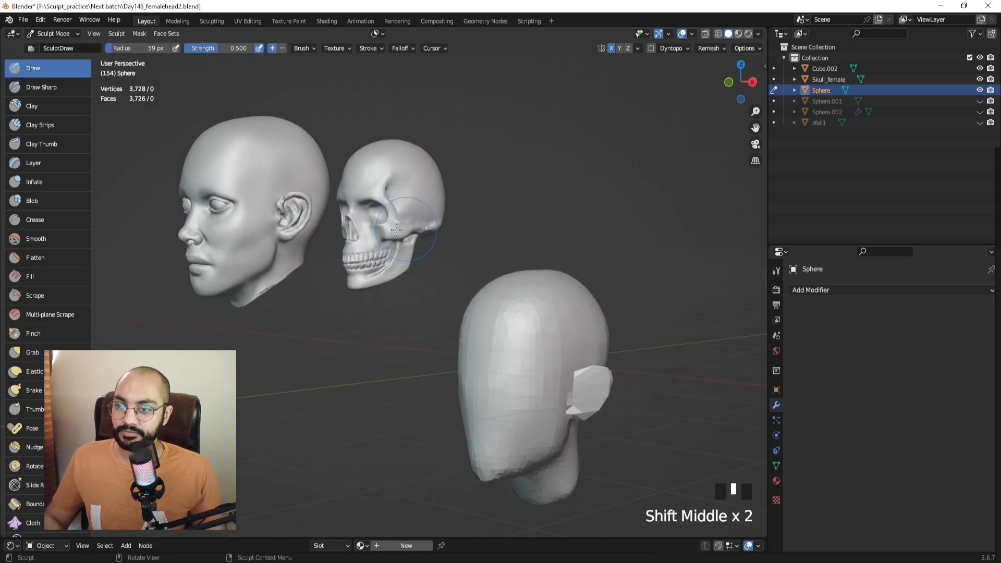
# Try Draw strokes on the forehead, face and head side, undoing each one.
pyautogui.keyDown('shift'); pyautogui.moveTo(396, 229); pyautogui.dragTo(314, 249, button='middle'); pyautogui.keyUp('shift')
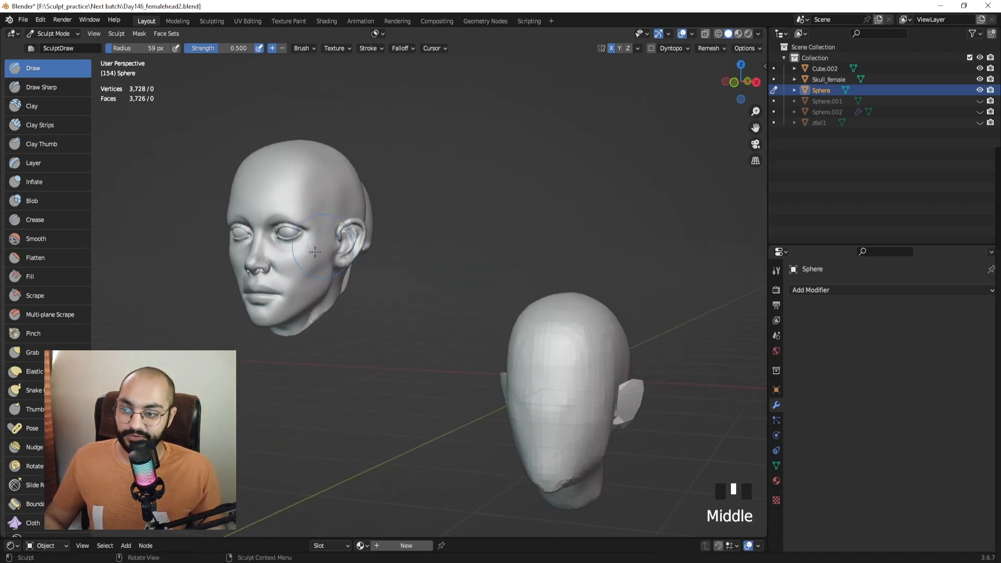
pyautogui.keyDown('shift'); pyautogui.moveTo(315, 252); pyautogui.dragTo(294, 248, button='middle'); pyautogui.keyUp('shift')
pyautogui.keyDown('shift'); pyautogui.moveTo(406, 242); pyautogui.dragTo(434, 251, button='middle'); pyautogui.keyUp('shift')
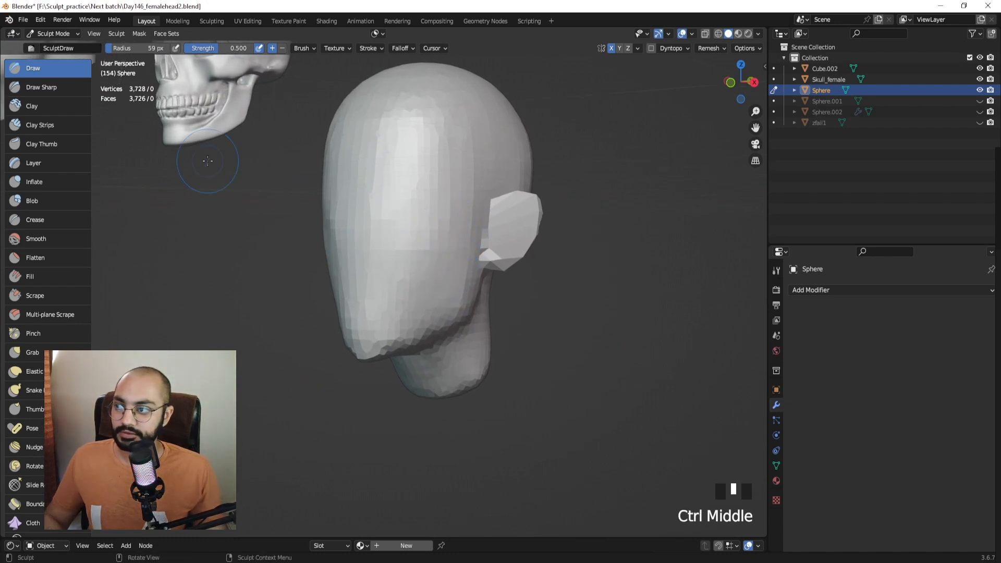
pyautogui.moveTo(379, 200)
pyautogui.mouseDown()
pyautogui.moveTo(414, 226)
pyautogui.moveTo(445, 142)
pyautogui.moveTo(447, 197)
pyautogui.mouseUp()
pyautogui.hotkey('ctrl', 'z')
pyautogui.moveTo(495, 152)
pyautogui.mouseDown()
pyautogui.moveTo(420, 161)
pyautogui.moveTo(416, 289)
pyautogui.mouseUp()
pyautogui.hotkey('ctrl', 'z')
pyautogui.moveTo(502, 152); pyautogui.dragTo(471, 208, button='middle')
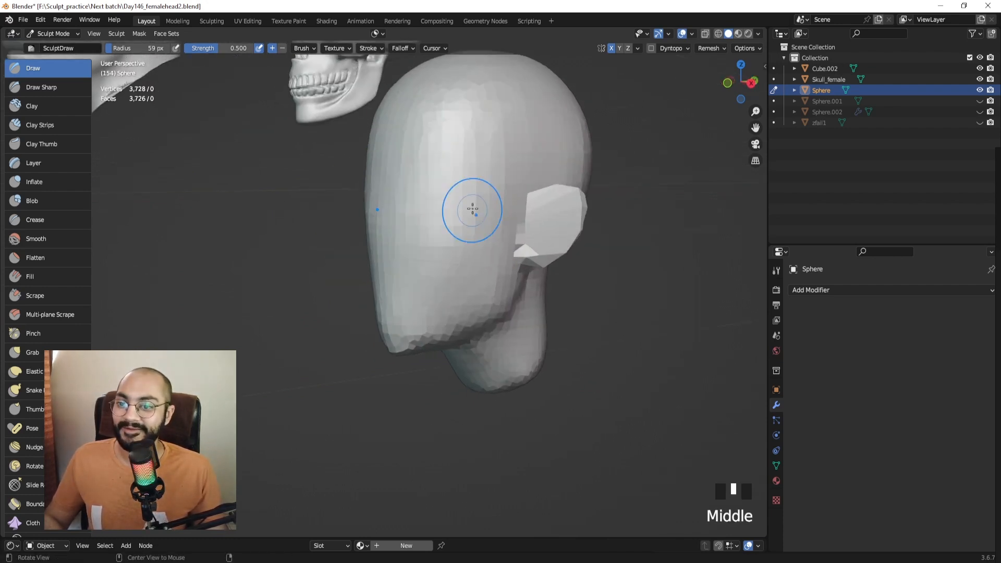
pyautogui.moveTo(472, 208)
pyautogui.mouseDown()
pyautogui.moveTo(409, 201)
pyautogui.moveTo(445, 259)
pyautogui.moveTo(472, 217)
pyautogui.mouseUp()
pyautogui.hotkey('ctrl', 'z')
# Zoom in on the low-poly head and sculpt strokes across the cheek at 64 px.
pyautogui.moveTo(471, 217)
pyautogui.keyDown('shift'); pyautogui.mouseDown(button='middle')
pyautogui.moveTo(422, 222)
pyautogui.moveTo(448, 184)
pyautogui.mouseUp(button='middle'); pyautogui.keyUp('shift')
pyautogui.moveTo(398, 116)
pyautogui.keyDown('ctrl'); pyautogui.mouseDown(button='middle')
pyautogui.moveTo(401, 245)
pyautogui.moveTo(417, 214)
pyautogui.moveTo(340, 251)
pyautogui.mouseUp(button='middle'); pyautogui.keyUp('ctrl')
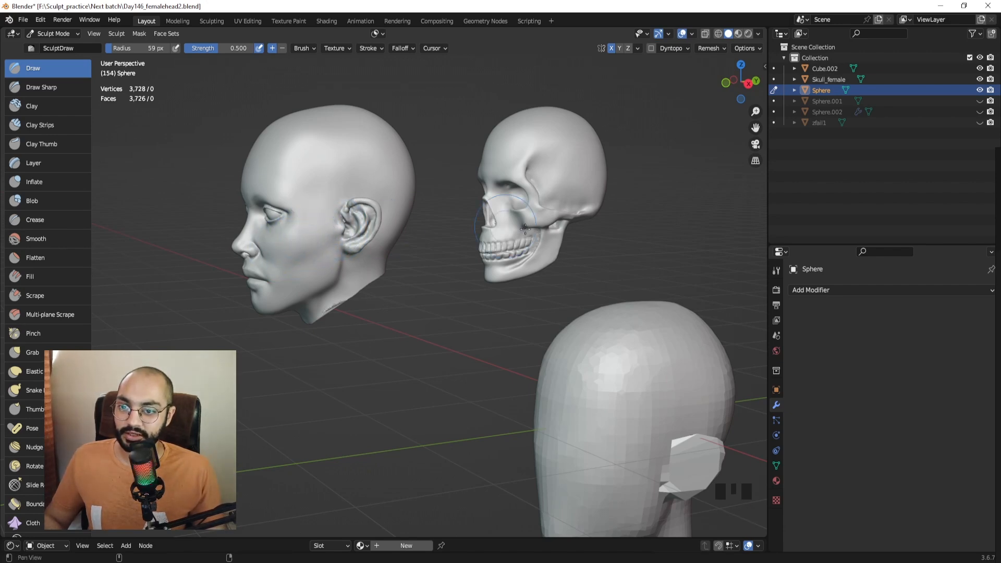
pyautogui.keyDown('shift'); pyautogui.moveTo(332, 227); pyautogui.dragTo(546, 223, button='middle'); pyautogui.keyUp('shift')
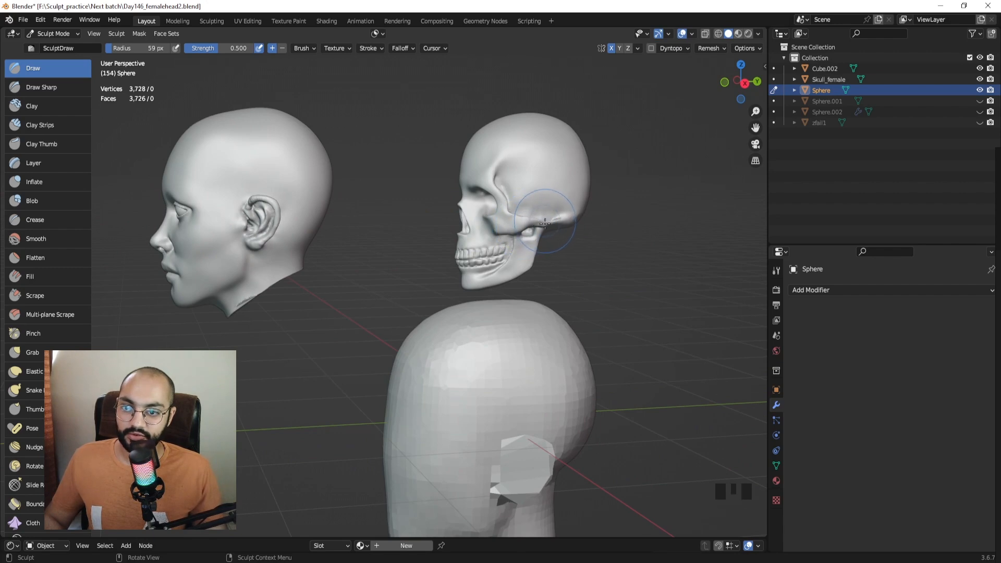
pyautogui.moveTo(536, 231); pyautogui.dragTo(512, 230, button='middle')
pyautogui.keyDown('shift'); pyautogui.moveTo(256, 231); pyautogui.dragTo(324, 231, button='middle'); pyautogui.keyUp('shift')
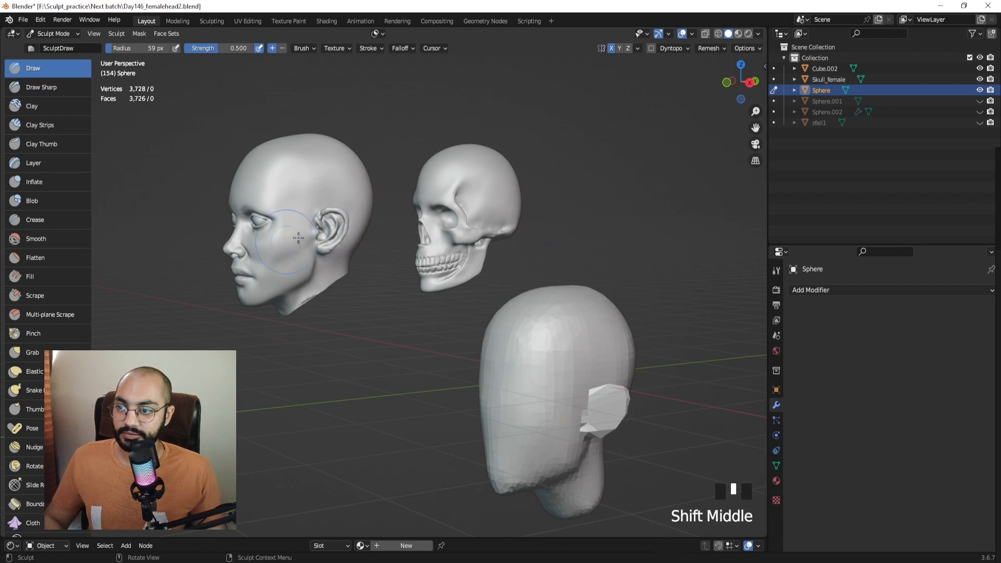
pyautogui.moveTo(500, 340)
pyautogui.keyDown('shift'); pyautogui.mouseDown(button='middle')
pyautogui.moveTo(462, 292)
pyautogui.moveTo(459, 217)
pyautogui.moveTo(449, 244)
pyautogui.mouseUp(button='middle'); pyautogui.keyUp('shift')
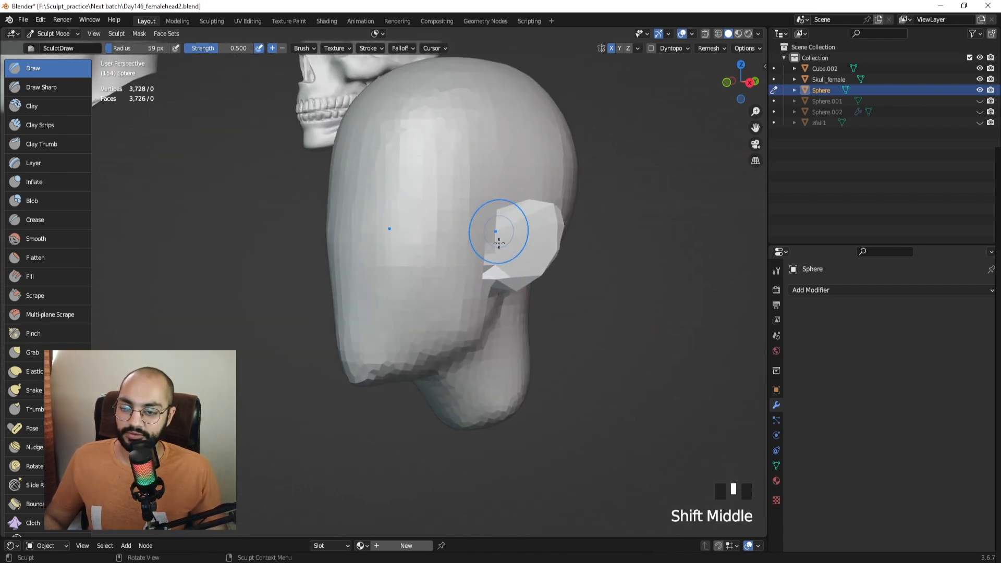
pyautogui.moveTo(464, 252); pyautogui.dragTo(470, 246, button='middle')
pyautogui.press('f')
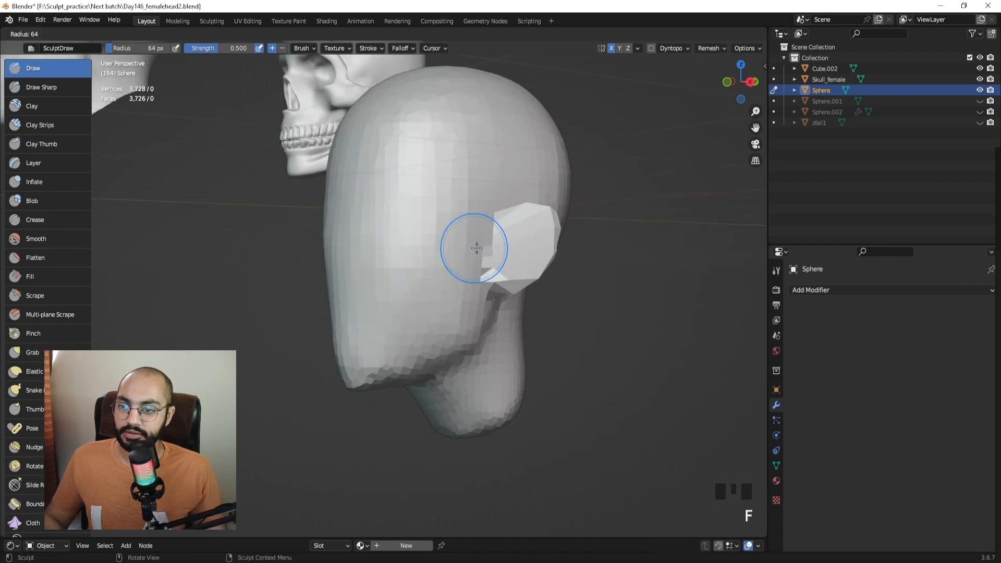
pyautogui.click(476, 248)
pyautogui.click(422, 265)
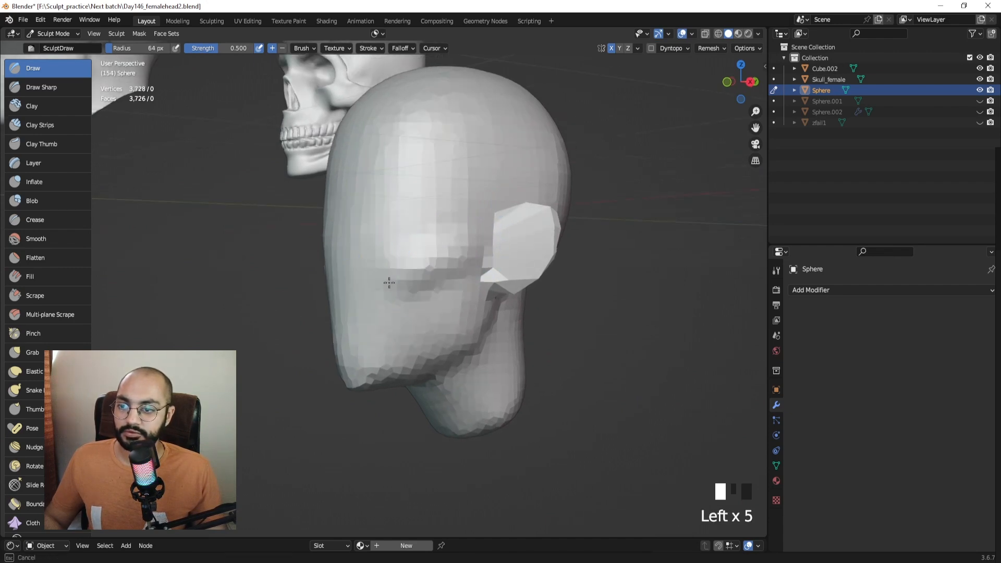
pyautogui.moveTo(389, 282)
pyautogui.mouseDown(button='middle')
pyautogui.moveTo(417, 266)
pyautogui.moveTo(459, 267)
pyautogui.moveTo(447, 268)
pyautogui.mouseUp(button='middle')
pyautogui.click(417, 266)
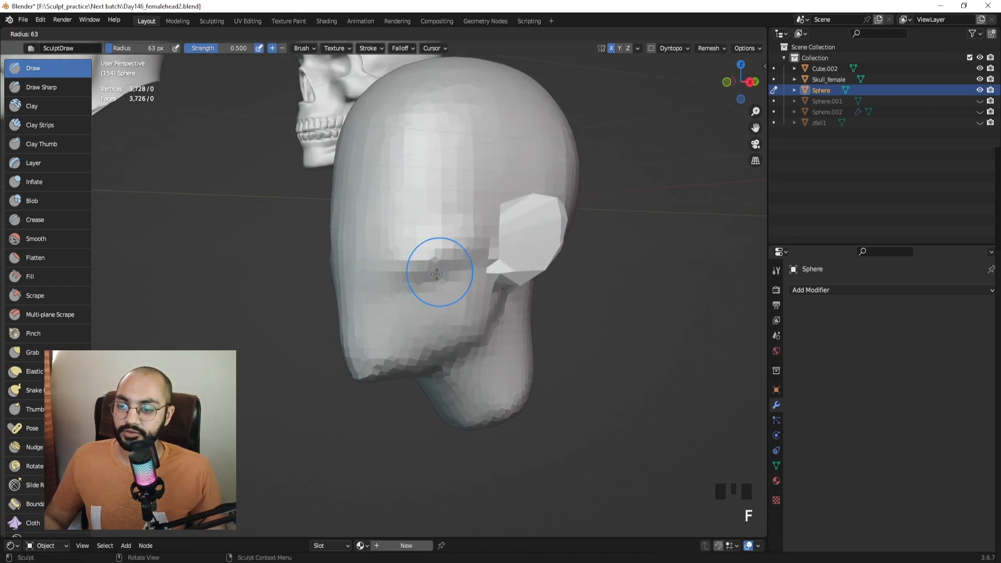
# Carve indents across the cheek toward the ear with a 62–87 px brush.
pyautogui.press('f')
pyautogui.click(446, 273)
pyautogui.press('f')
pyautogui.keyDown('ctrl'); pyautogui.click(458, 271); pyautogui.keyUp('ctrl')
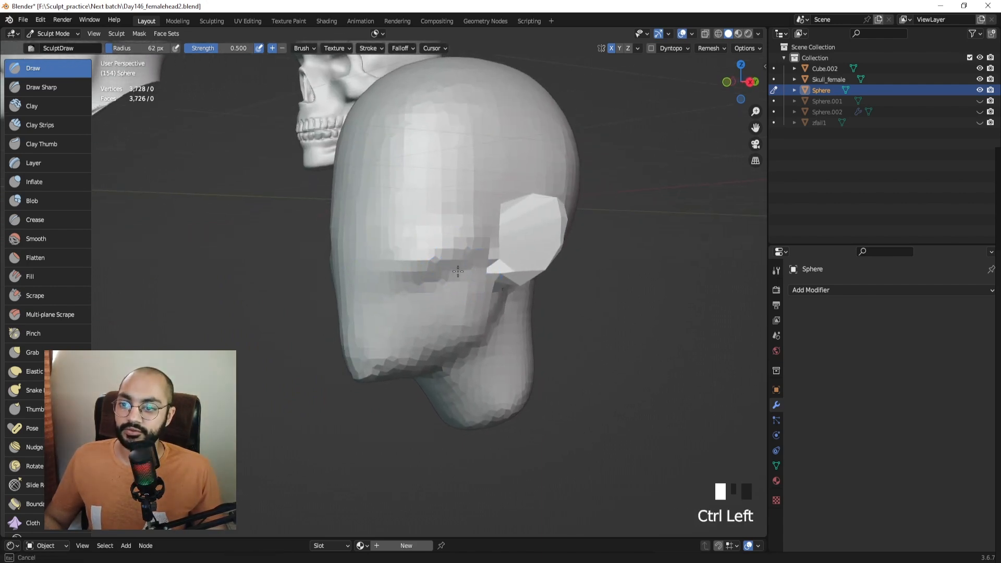
pyautogui.keyDown('ctrl'); pyautogui.click(417, 291); pyautogui.keyUp('ctrl')
pyautogui.moveTo(417, 290)
pyautogui.mouseDown(button='middle')
pyautogui.moveTo(420, 253)
pyautogui.moveTo(373, 302)
pyautogui.mouseUp(button='middle')
pyautogui.press('f')
pyautogui.press('f')
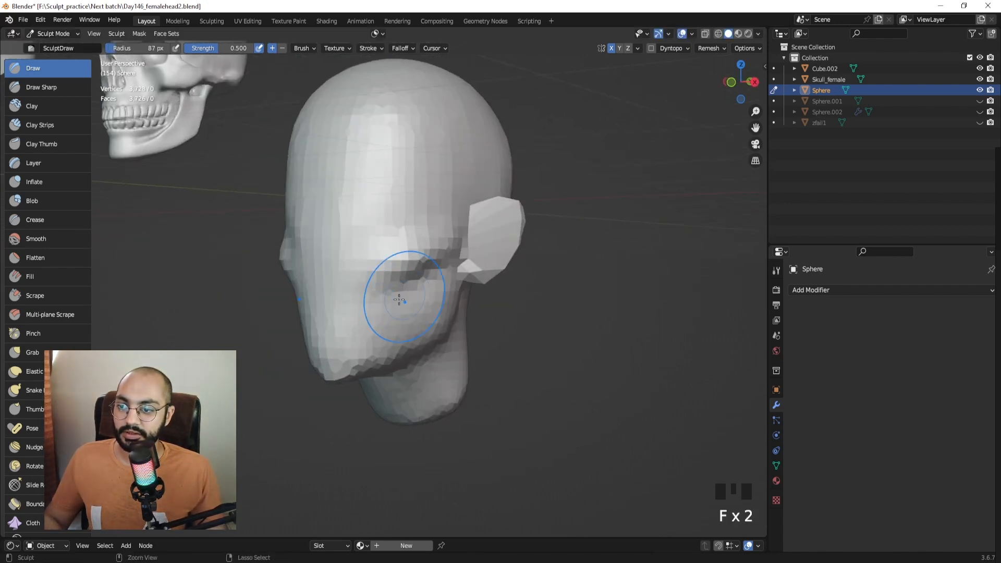
pyautogui.keyDown('ctrl'); pyautogui.click(387, 329); pyautogui.keyUp('ctrl')
pyautogui.hotkey('ctrl', 'z')
pyautogui.keyDown('ctrl'); pyautogui.click(380, 305); pyautogui.keyUp('ctrl')
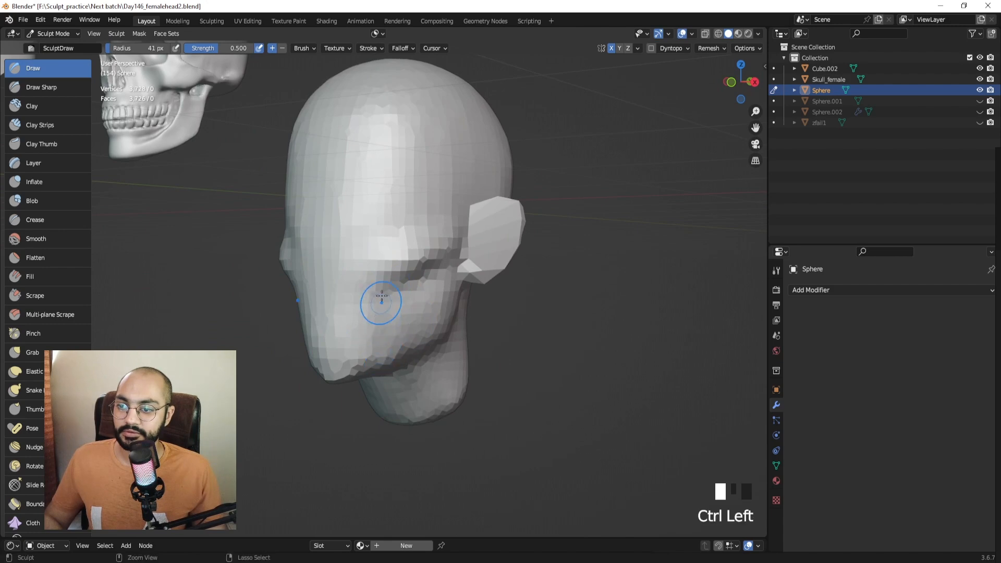
pyautogui.keyDown('ctrl'); pyautogui.click(379, 312); pyautogui.keyUp('ctrl')
pyautogui.moveTo(379, 312)
pyautogui.mouseDown(button='middle')
pyautogui.moveTo(433, 298)
pyautogui.moveTo(443, 308)
pyautogui.moveTo(444, 282)
pyautogui.mouseUp(button='middle')
# Smooth both cheeks and the chin with an 84 px brush.
pyautogui.press('f')
pyautogui.keyDown('shift'); pyautogui.click(420, 315); pyautogui.keyUp('shift')
pyautogui.keyDown('shift'); pyautogui.click(417, 319); pyautogui.keyUp('shift')
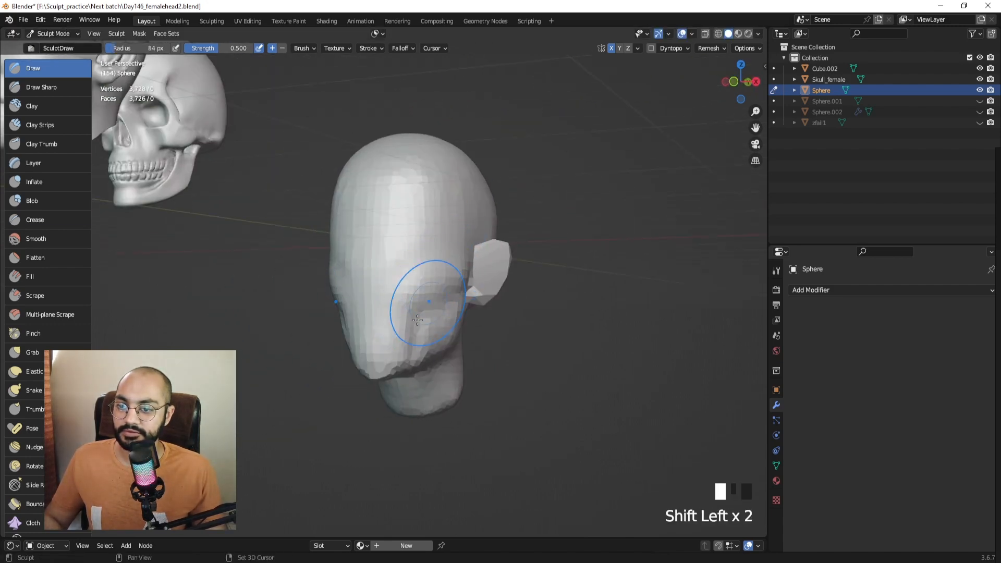
pyautogui.keyDown('shift'); pyautogui.moveTo(415, 322); pyautogui.dragTo(380, 311); pyautogui.keyUp('shift')
pyautogui.moveTo(371, 306); pyautogui.dragTo(402, 303, button='middle')
pyautogui.keyDown('shift'); pyautogui.moveTo(365, 269); pyautogui.dragTo(354, 290); pyautogui.keyUp('shift')
pyautogui.keyDown('shift'); pyautogui.moveTo(342, 271); pyautogui.dragTo(336, 284); pyautogui.keyUp('shift')
pyautogui.moveTo(336, 283); pyautogui.dragTo(362, 286, button='middle')
pyautogui.moveTo(346, 309)
pyautogui.keyDown('shift'); pyautogui.mouseDown()
pyautogui.moveTo(347, 332)
pyautogui.moveTo(368, 358)
pyautogui.mouseUp(); pyautogui.keyUp('shift')
pyautogui.moveTo(369, 357)
pyautogui.mouseDown(button='middle')
pyautogui.moveTo(387, 292)
pyautogui.moveTo(404, 332)
pyautogui.moveTo(435, 313)
pyautogui.moveTo(350, 261)
pyautogui.moveTo(407, 310)
pyautogui.mouseUp(button='middle')
# Centre the head in front view, zoom in, and reselect the Draw brush.
pyautogui.press('KP_1')
pyautogui.keyDown('shift'); pyautogui.moveTo(423, 266); pyautogui.dragTo(213, 205, button='middle'); pyautogui.keyUp('shift')
pyautogui.moveTo(384, 289)
pyautogui.keyDown('ctrl'); pyautogui.mouseDown(button='middle')
pyautogui.moveTo(412, 244)
pyautogui.moveTo(418, 172)
pyautogui.mouseUp(button='middle'); pyautogui.keyUp('ctrl')
pyautogui.click(61, 65)
pyautogui.moveTo(405, 293)
pyautogui.keyDown('ctrl'); pyautogui.mouseDown(button='middle')
pyautogui.moveTo(392, 231)
pyautogui.moveTo(424, 230)
pyautogui.moveTo(360, 249)
pyautogui.moveTo(431, 250)
pyautogui.moveTo(417, 243)
pyautogui.mouseUp(button='middle'); pyautogui.keyUp('ctrl')
# Voxel remesh the head at 0.0430 m, then raise the voxel size to 0.0485 m.
pyautogui.press('r')
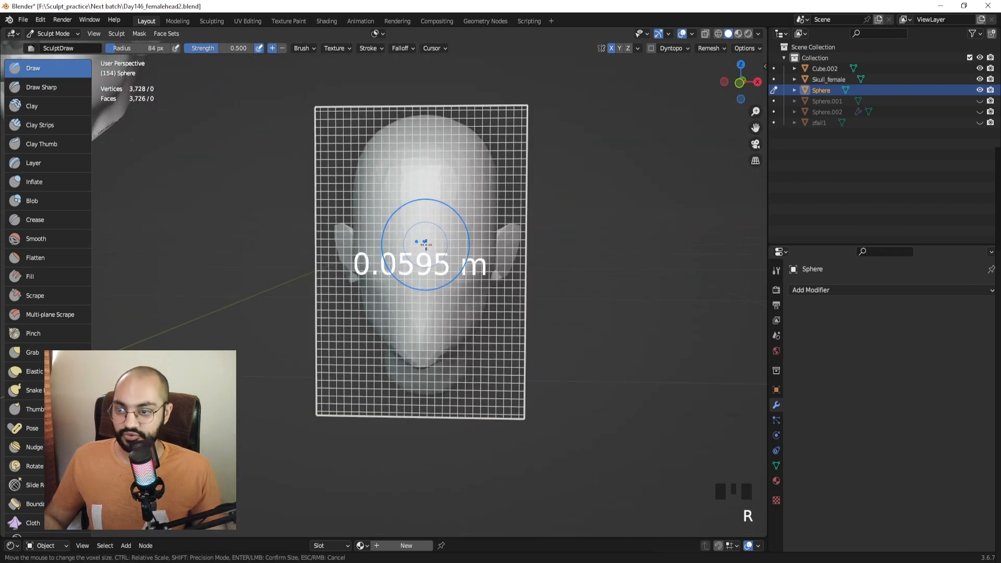
pyautogui.click(443, 249)
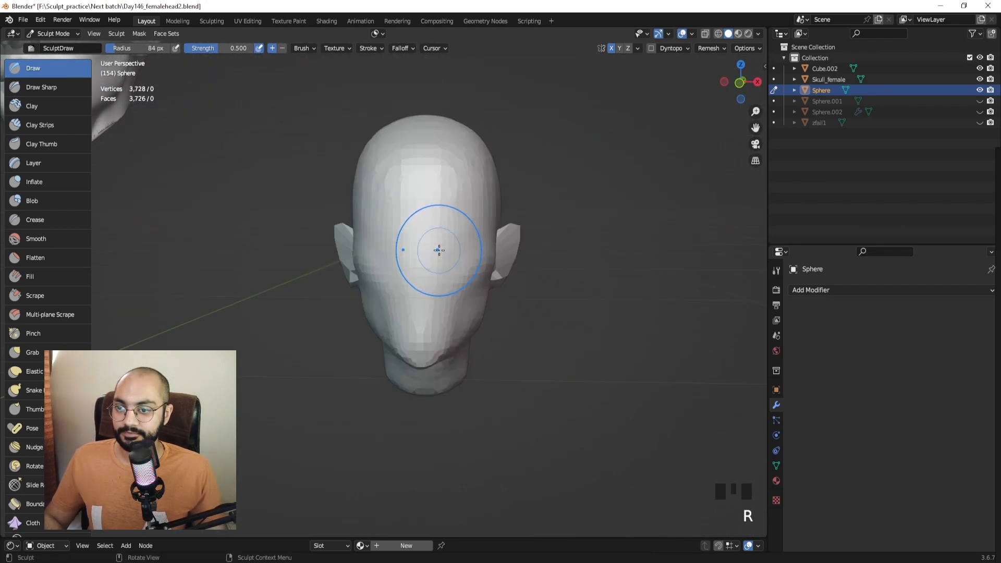
pyautogui.hotkey('ctrl', 'r')
pyautogui.press('r')
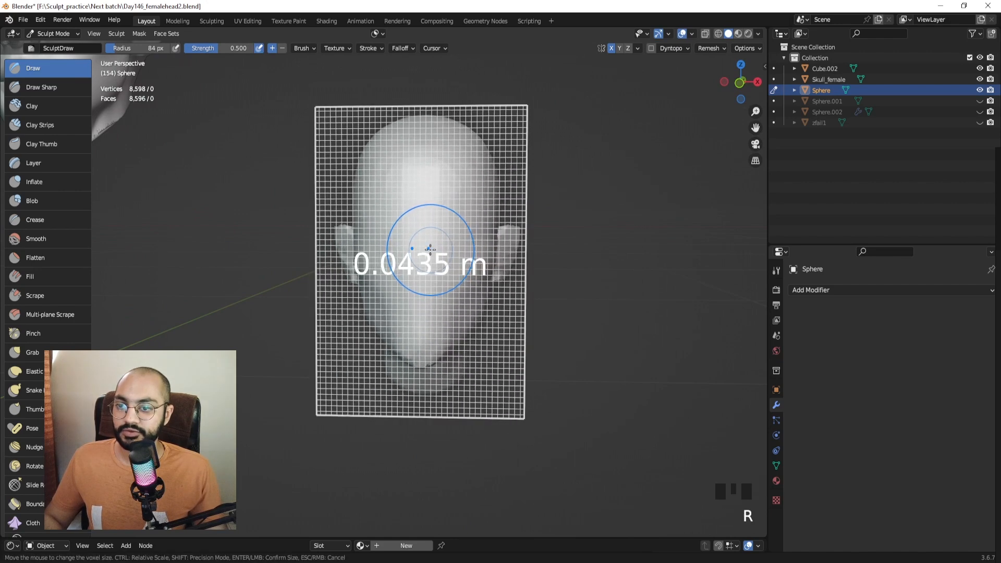
pyautogui.click(434, 185)
pyautogui.press('r')
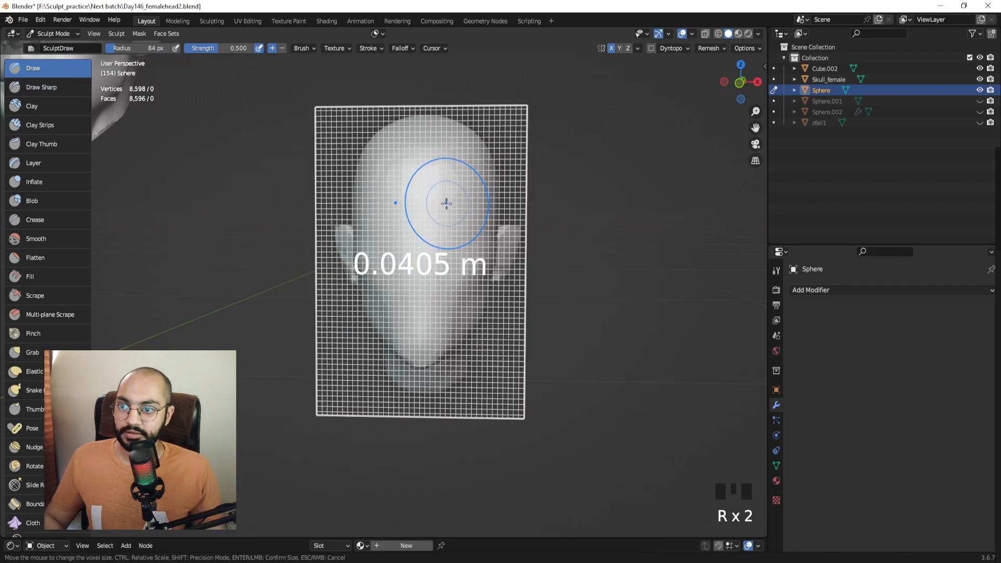
pyautogui.click(454, 193)
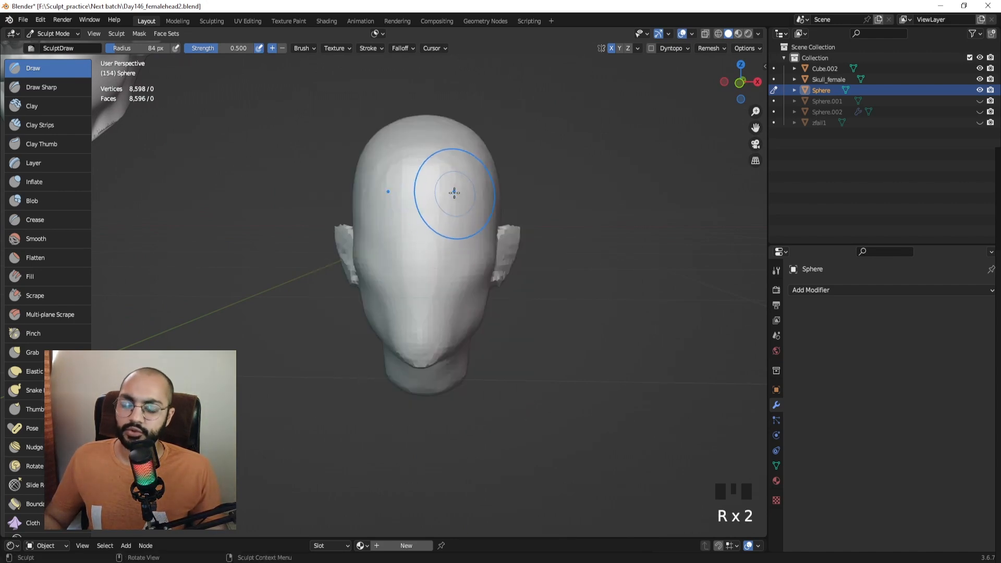
# Check the Remesh settings and inspect the remeshed head from a straight front view.
pyautogui.click(723, 48)
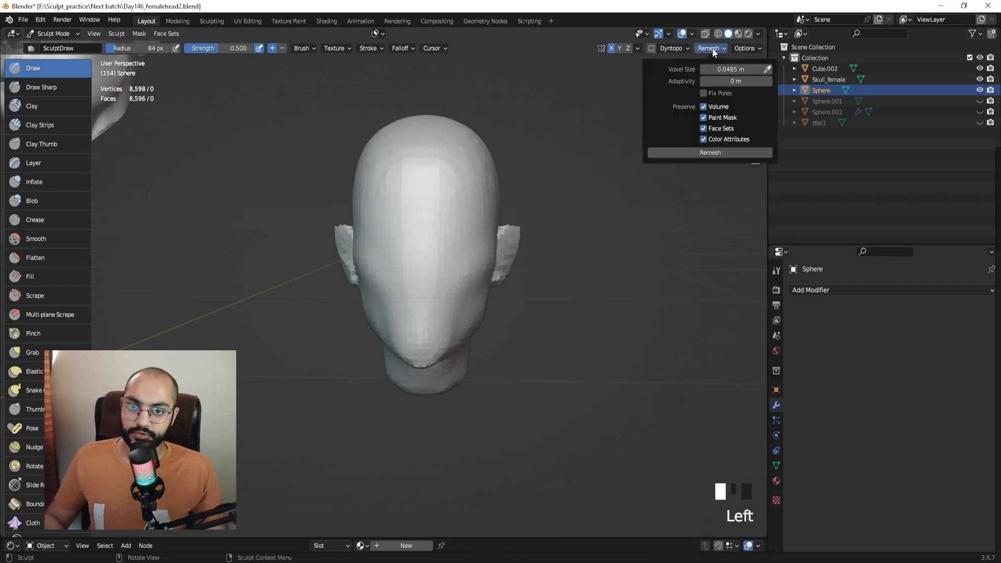
pyautogui.click(709, 49)
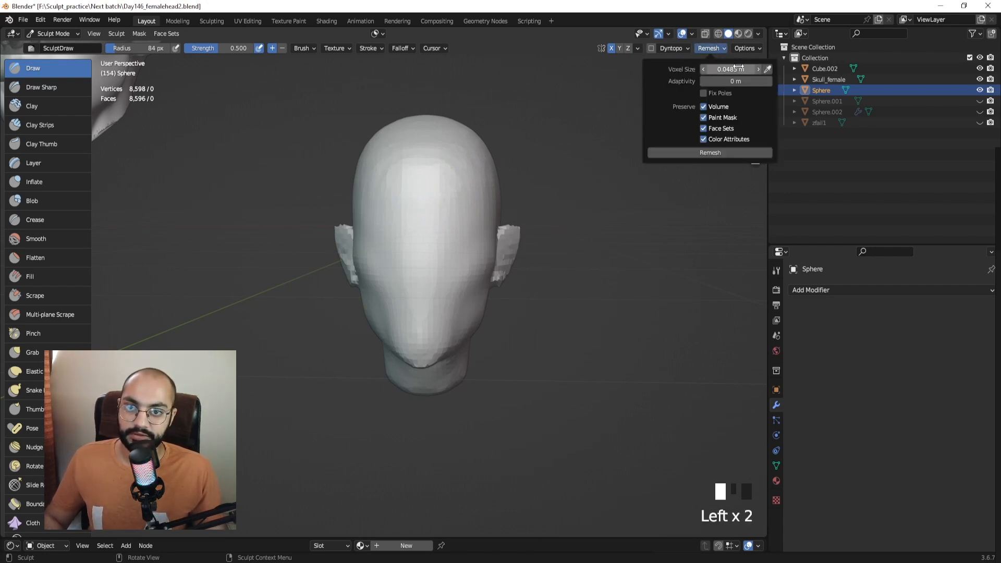
pyautogui.moveTo(513, 183); pyautogui.dragTo(533, 165, button='middle')
pyautogui.keyDown('ctrl'); pyautogui.moveTo(532, 165); pyautogui.dragTo(532, 137, button='middle'); pyautogui.keyUp('ctrl')
pyautogui.moveTo(532, 137); pyautogui.dragTo(398, 225, button='middle')
pyautogui.press('KP_1')
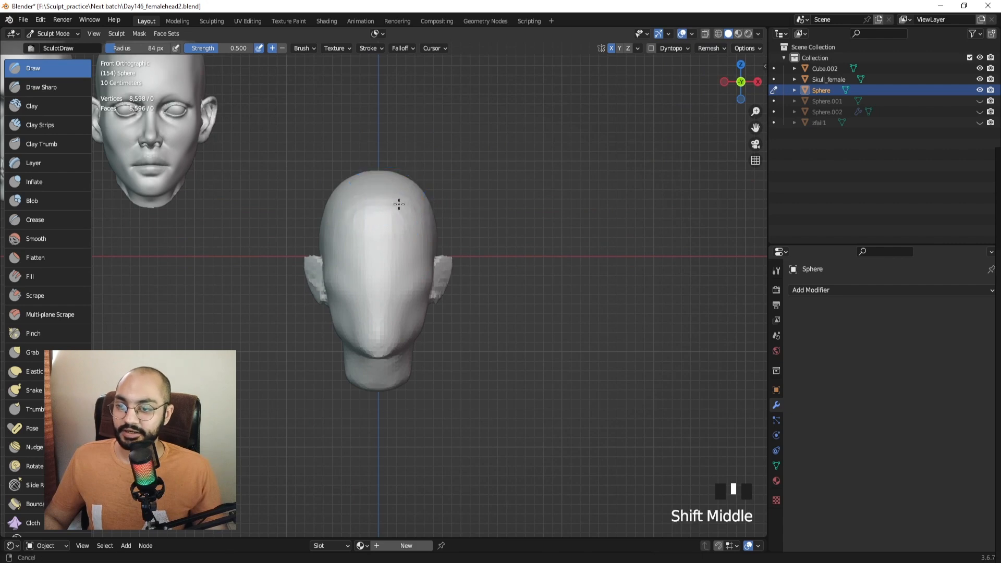
pyautogui.keyDown('shift'); pyautogui.moveTo(334, 197); pyautogui.dragTo(367, 208, button='middle'); pyautogui.keyUp('shift')
# In Object Mode, move the female reference head down level with the sculpted head.
pyautogui.hotkey('ctrl', 'Tab')
pyautogui.click(183, 160)
pyautogui.press('g')
pyautogui.click(238, 314)
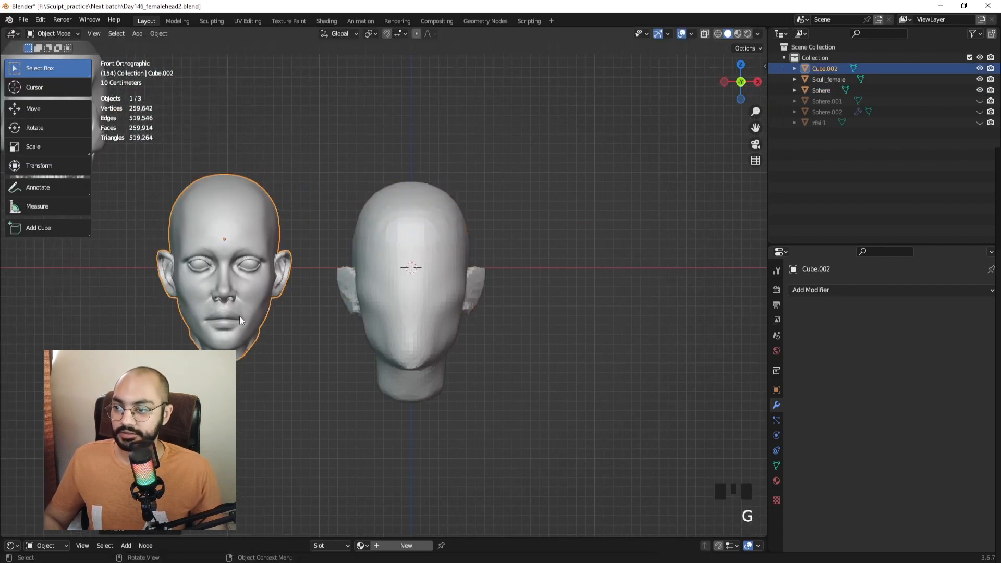
pyautogui.keyDown('ctrl'); pyautogui.moveTo(309, 244); pyautogui.dragTo(311, 226, button='middle'); pyautogui.keyUp('ctrl')
pyautogui.click(311, 231)
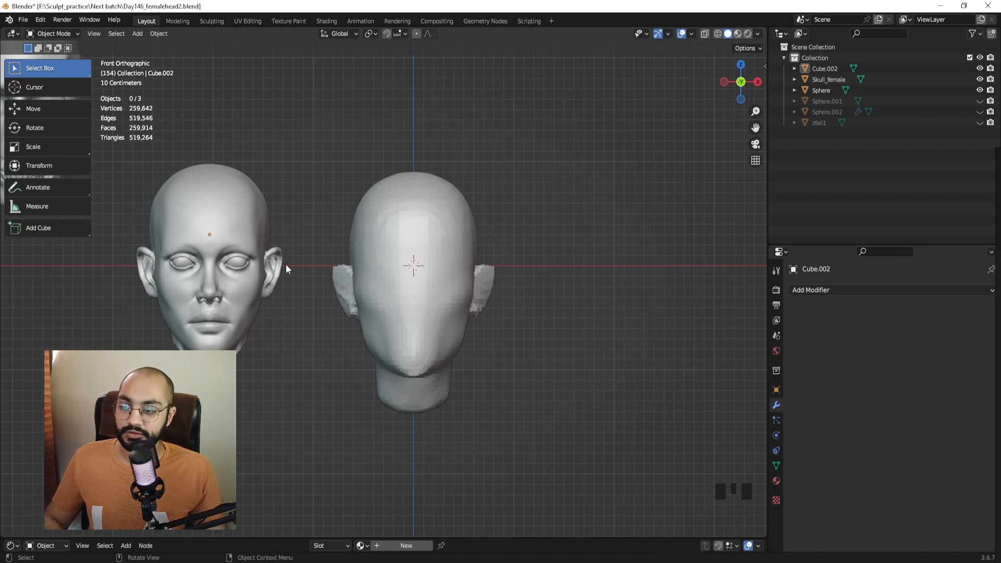
# Return to sculpting the Sphere head with a 30 px brush, undoing a stray stroke.
pyautogui.hotkey('ctrl', 'Tab')
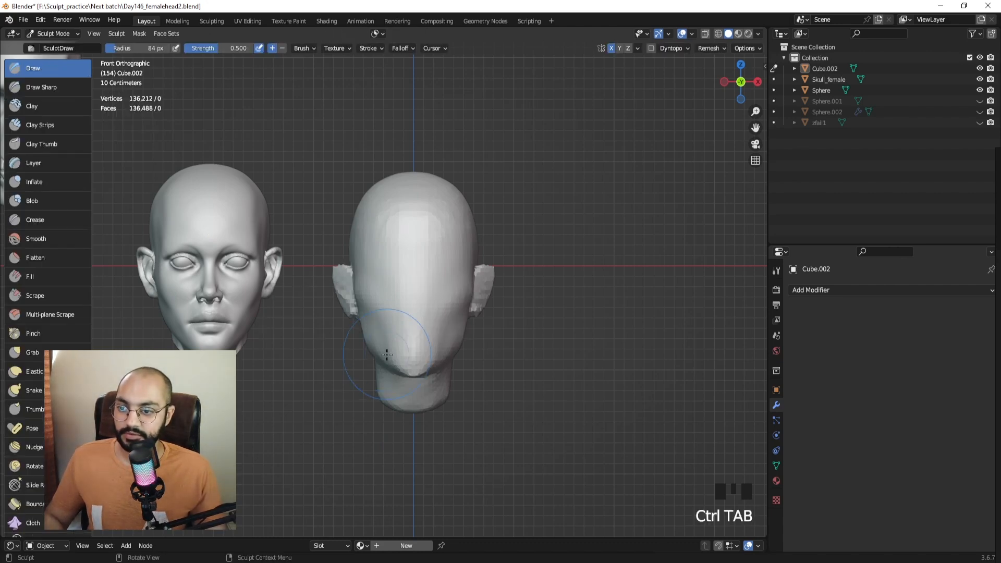
pyautogui.moveTo(389, 287)
pyautogui.keyDown('shift'); pyautogui.mouseDown(button='middle')
pyautogui.moveTo(406, 263)
pyautogui.moveTo(406, 177)
pyautogui.mouseUp(button='middle'); pyautogui.keyUp('shift')
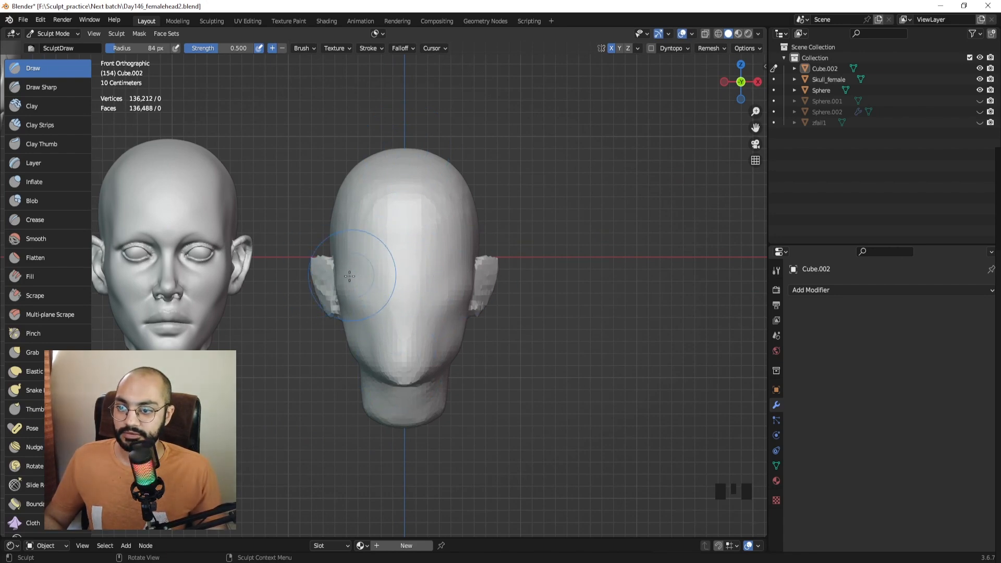
pyautogui.press('f')
pyautogui.click(360, 283)
pyautogui.keyDown('ctrl'); pyautogui.moveTo(381, 290); pyautogui.dragTo(377, 271, button='middle'); pyautogui.keyUp('ctrl')
pyautogui.press('f')
pyautogui.keyDown('ctrl'); pyautogui.click(371, 271); pyautogui.keyUp('ctrl')
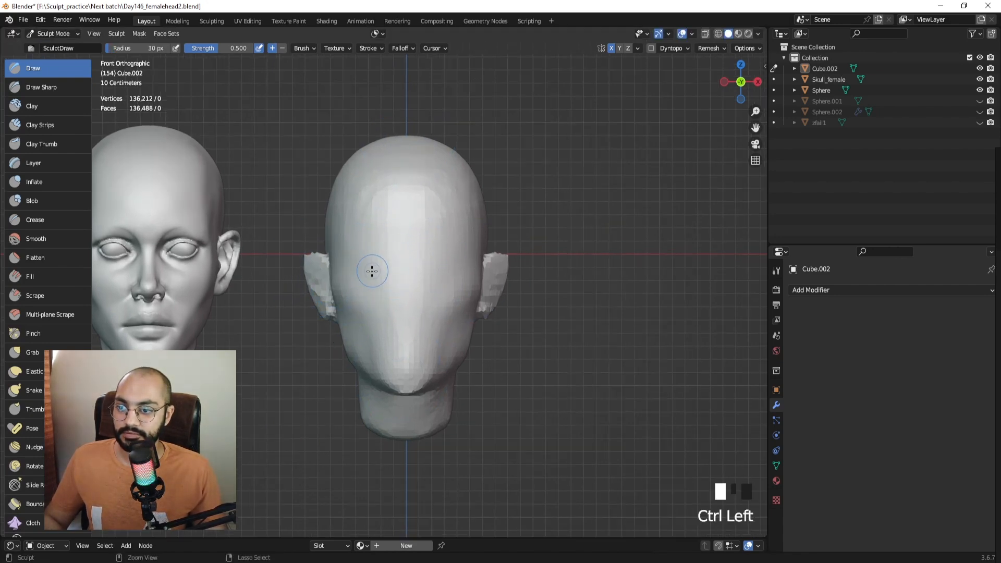
pyautogui.keyDown('ctrl'); pyautogui.click(373, 267); pyautogui.keyUp('ctrl')
pyautogui.hotkey('alt', 'q')
# Resize the sculpt brush to 42 px, undoing an accidental stroke.
pyautogui.press('f')
pyautogui.click(383, 266)
pyautogui.moveTo(371, 264)
pyautogui.keyDown('ctrl'); pyautogui.mouseDown()
pyautogui.moveTo(356, 266)
pyautogui.moveTo(371, 267)
pyautogui.mouseUp(); pyautogui.keyUp('ctrl')
pyautogui.hotkey('ctrl', 'z')
pyautogui.press('f')
pyautogui.click(364, 272)
# Carve and deepen two mirrored eye-socket indents on the sculpted head.
pyautogui.keyDown('ctrl'); pyautogui.moveTo(371, 269); pyautogui.dragTo(368, 272); pyautogui.keyUp('ctrl')
pyautogui.keyDown('ctrl'); pyautogui.moveTo(371, 269); pyautogui.dragTo(361, 277); pyautogui.keyUp('ctrl')
pyautogui.keyDown('ctrl'); pyautogui.moveTo(377, 272); pyautogui.dragTo(383, 269); pyautogui.keyUp('ctrl')
pyautogui.moveTo(384, 283)
pyautogui.keyDown('ctrl'); pyautogui.mouseDown(button='middle')
pyautogui.moveTo(333, 226)
pyautogui.moveTo(424, 240)
pyautogui.mouseUp(button='middle'); pyautogui.keyUp('ctrl')
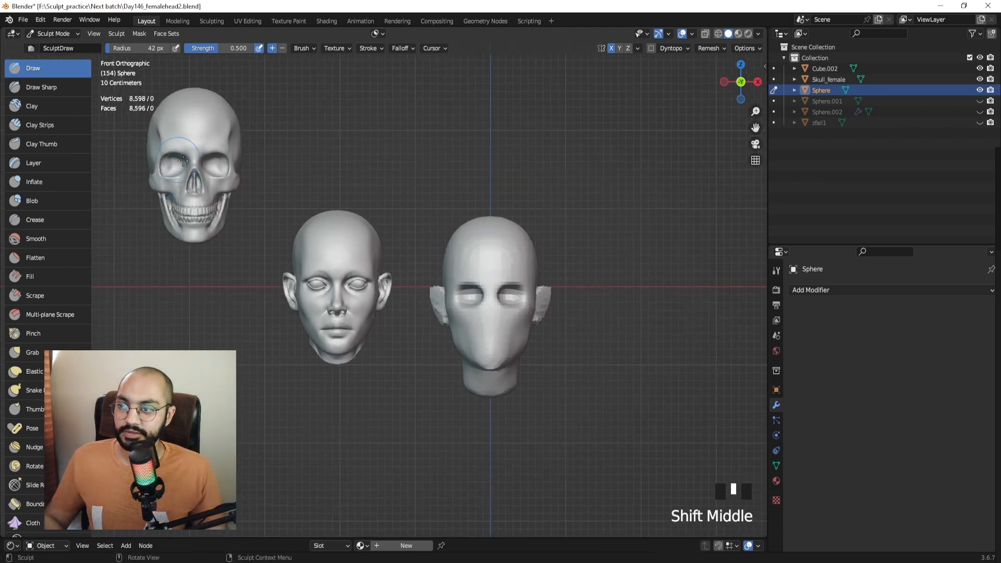
pyautogui.moveTo(512, 289)
pyautogui.keyDown('shift'); pyautogui.mouseDown(button='middle')
pyautogui.moveTo(409, 273)
pyautogui.moveTo(385, 209)
pyautogui.mouseUp(button='middle'); pyautogui.keyUp('shift')
pyautogui.keyDown('shift'); pyautogui.moveTo(375, 263); pyautogui.dragTo(396, 259, button='middle'); pyautogui.keyUp('shift')
pyautogui.keyDown('ctrl'); pyautogui.moveTo(387, 250); pyautogui.dragTo(381, 262); pyautogui.keyUp('ctrl')
pyautogui.moveTo(380, 262)
pyautogui.mouseDown(button='middle')
pyautogui.moveTo(292, 263)
pyautogui.moveTo(360, 264)
pyautogui.moveTo(310, 273)
pyautogui.moveTo(448, 215)
pyautogui.moveTo(386, 255)
pyautogui.mouseUp(button='middle')
# In Object Mode side view, move reference head Cube.002 beside the sculpt.
pyautogui.hotkey('ctrl', 'Tab')
pyautogui.click(310, 246)
pyautogui.press('KP_3')
pyautogui.click(325, 223)
pyautogui.press('g')
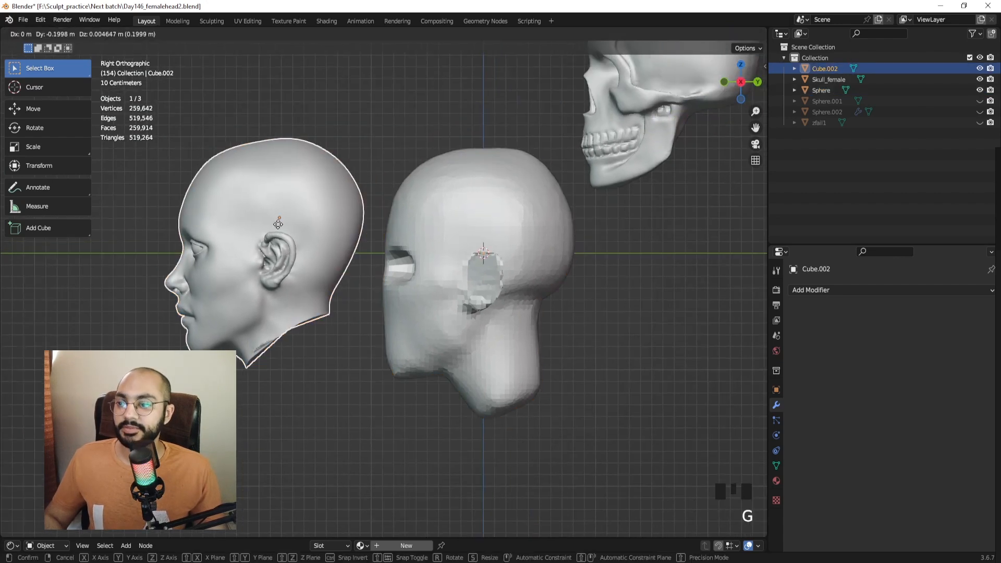
pyautogui.click(196, 232)
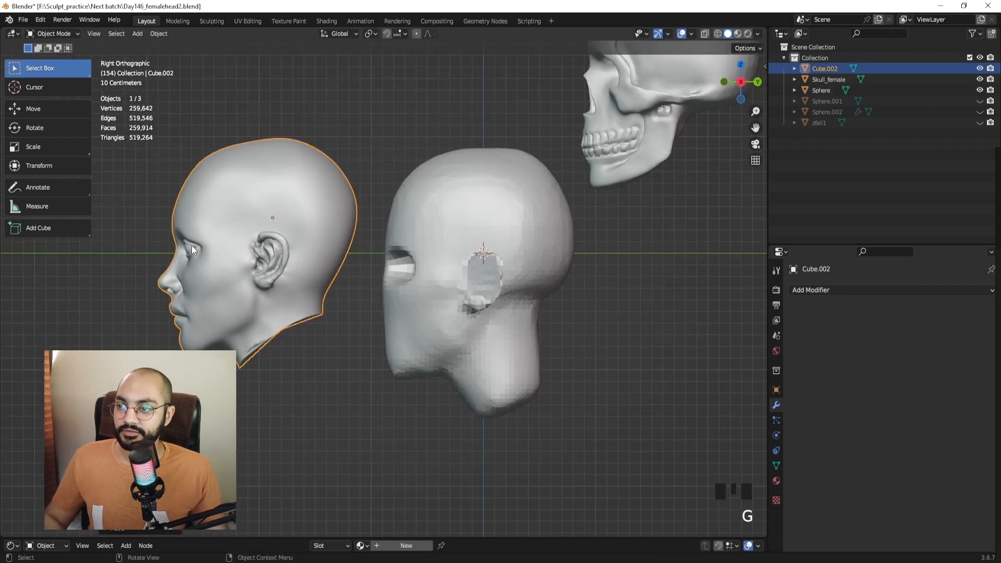
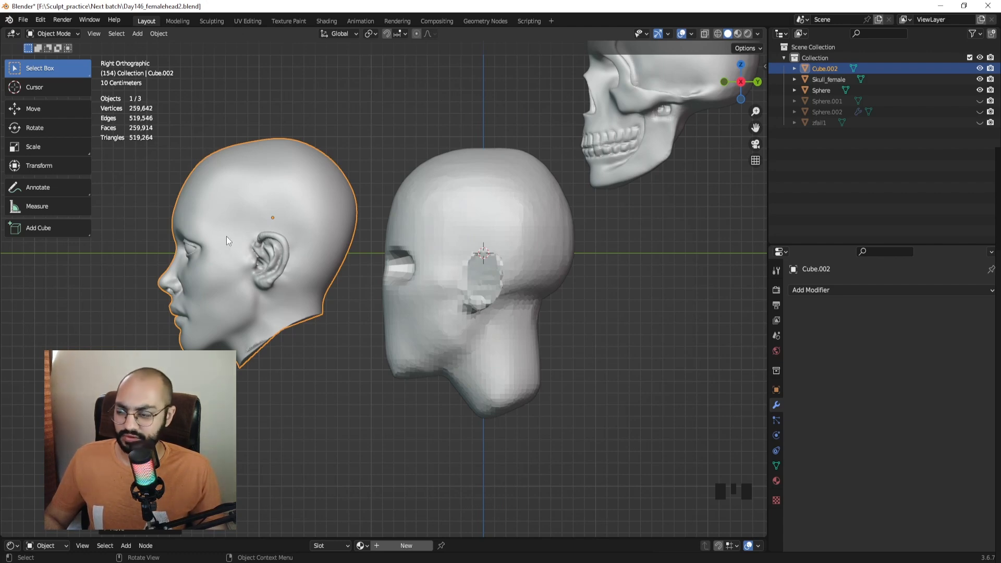
# Sculpt the bald head's eye area with the Grab brush, undoing the unwanted pulls.
pyautogui.keyDown('ctrl'); pyautogui.moveTo(449, 265); pyautogui.dragTo(421, 258, button='middle'); pyautogui.keyUp('ctrl')
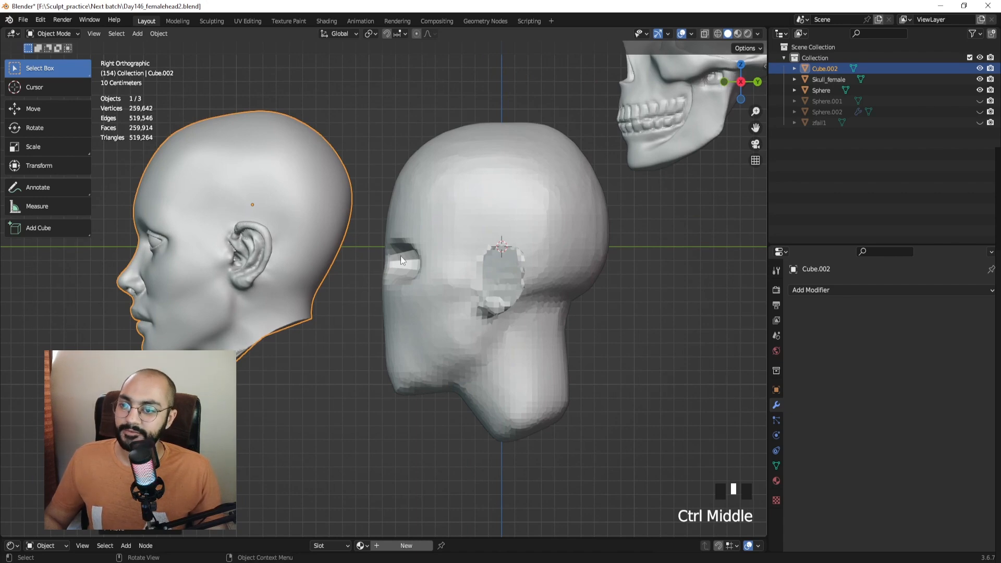
pyautogui.click(400, 255)
pyautogui.hotkey('ctrl', 'Tab')
pyautogui.press('g')
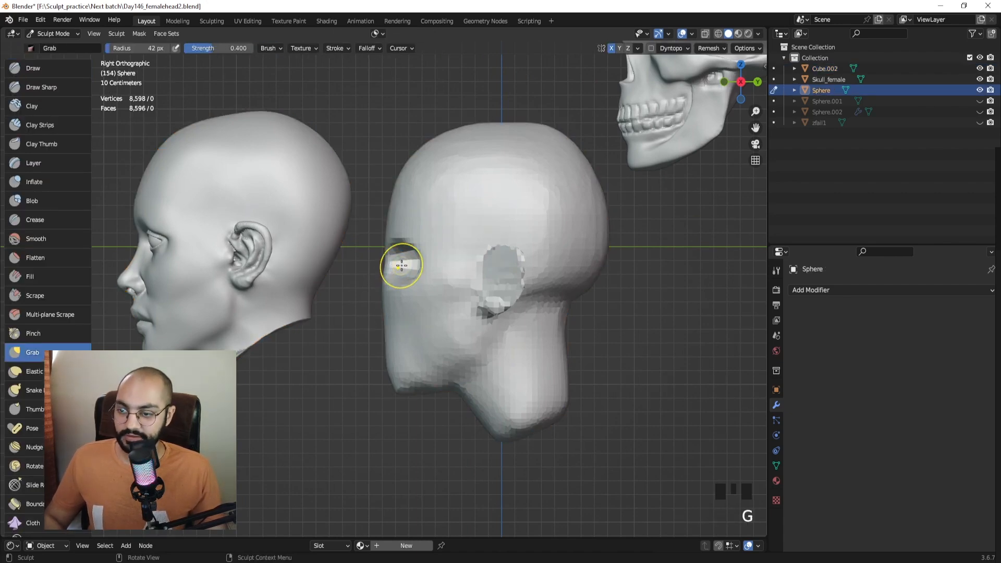
pyautogui.moveTo(402, 266)
pyautogui.mouseDown()
pyautogui.moveTo(414, 266)
pyautogui.moveTo(402, 252)
pyautogui.mouseUp()
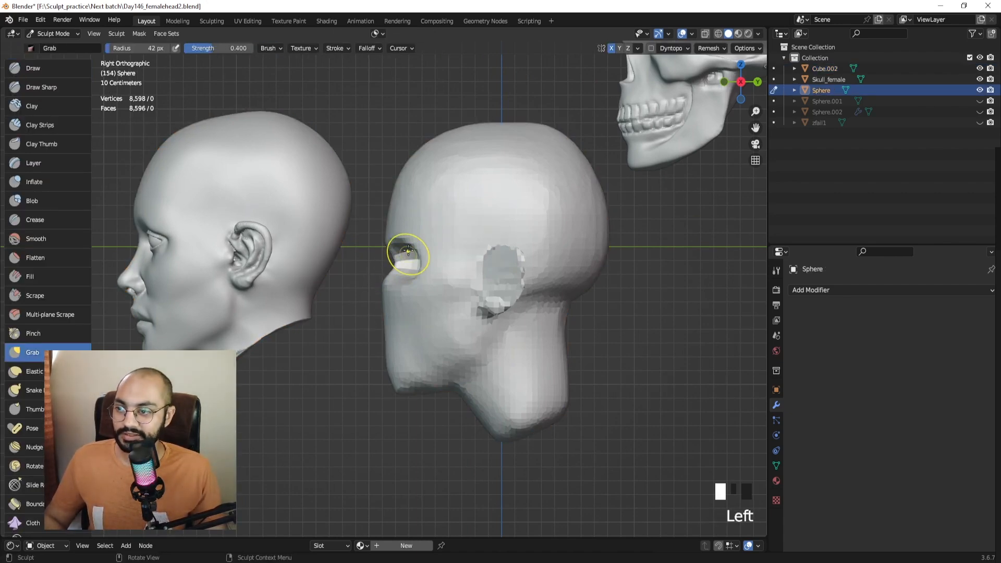
pyautogui.keyDown('ctrl'); pyautogui.moveTo(401, 252); pyautogui.dragTo(398, 253, button='middle'); pyautogui.keyUp('ctrl')
pyautogui.hotkey('ctrl', 'z')
pyautogui.moveTo(391, 259); pyautogui.dragTo(403, 251)
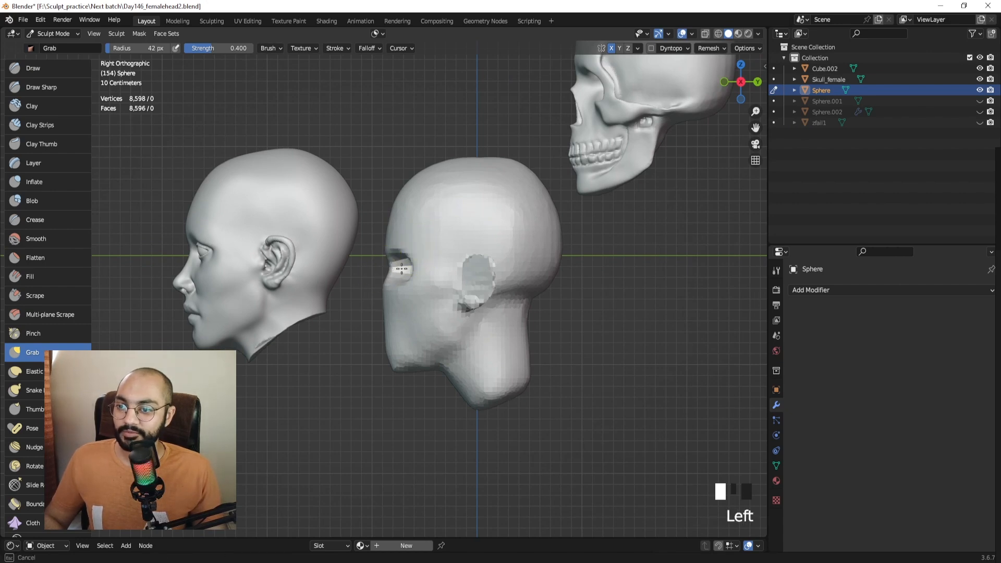
pyautogui.hotkey('ctrl', 'z')
pyautogui.keyDown('shift'); pyautogui.moveTo(414, 245); pyautogui.dragTo(462, 230, button='middle'); pyautogui.keyUp('shift')
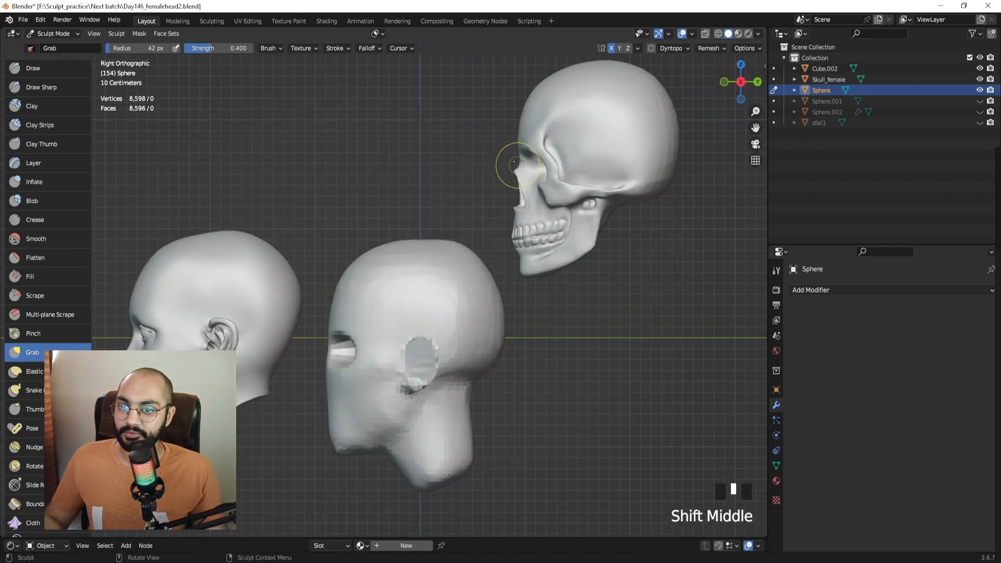
pyautogui.keyDown('shift'); pyautogui.moveTo(275, 274); pyautogui.dragTo(201, 234, button='middle'); pyautogui.keyUp('shift')
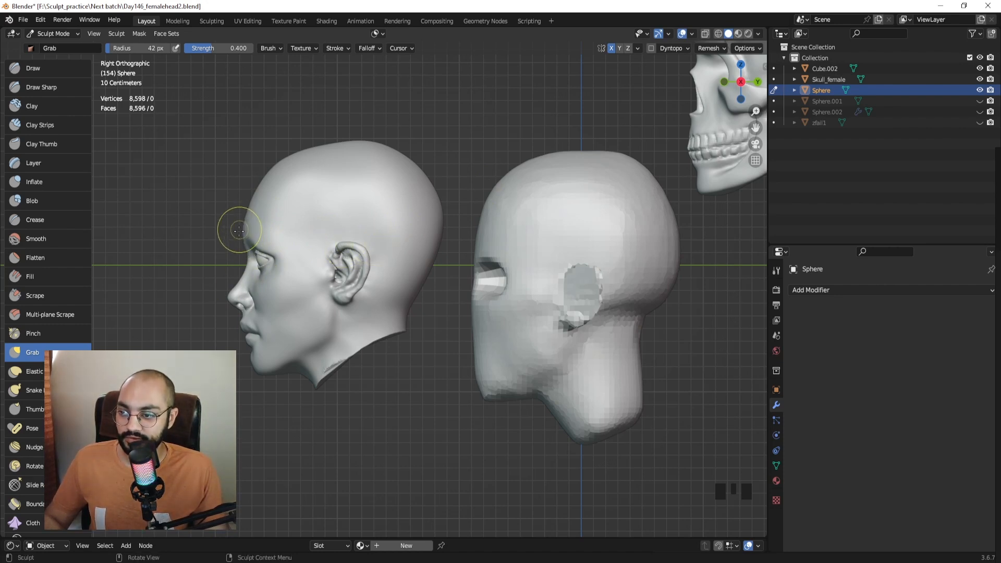
# Reshape the eye socket with the Grab brush, enlarging then shrinking the brush.
pyautogui.moveTo(428, 266)
pyautogui.keyDown('shift'); pyautogui.mouseDown(button='middle')
pyautogui.moveTo(373, 268)
pyautogui.moveTo(391, 253)
pyautogui.mouseUp(button='middle'); pyautogui.keyUp('shift')
pyautogui.press('f')
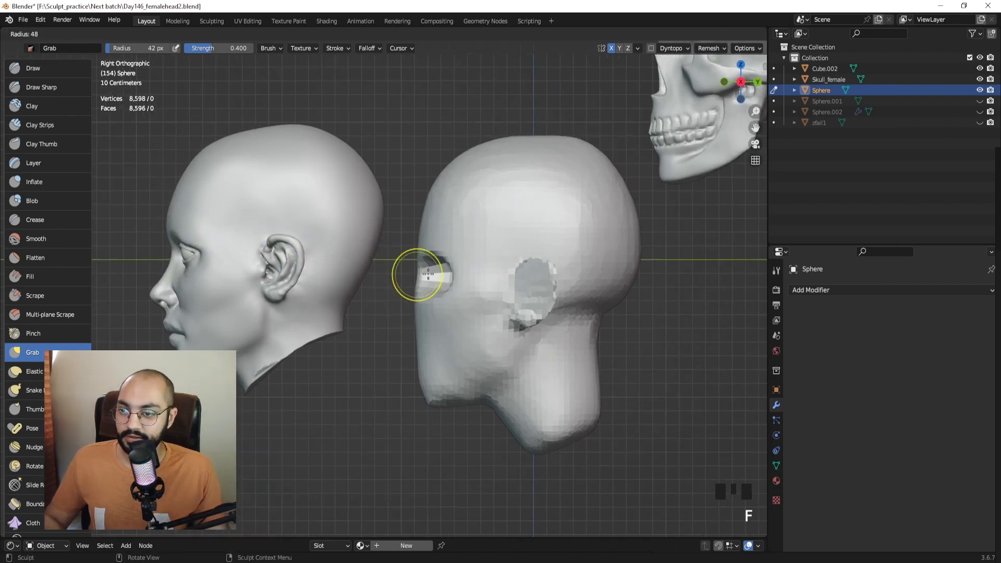
pyautogui.click(449, 277)
pyautogui.moveTo(423, 278)
pyautogui.mouseDown()
pyautogui.moveTo(446, 278)
pyautogui.moveTo(426, 250)
pyautogui.moveTo(429, 278)
pyautogui.mouseUp()
pyautogui.press('f')
pyautogui.click(455, 272)
pyautogui.keyDown('ctrl'); pyautogui.moveTo(428, 277); pyautogui.dragTo(235, 286, button='middle'); pyautogui.keyUp('ctrl')
# In Object Mode, move the female reference head to a new position.
pyautogui.hotkey('ctrl', 'Tab')
pyautogui.click(308, 266)
pyautogui.press('g')
pyautogui.click(234, 278)
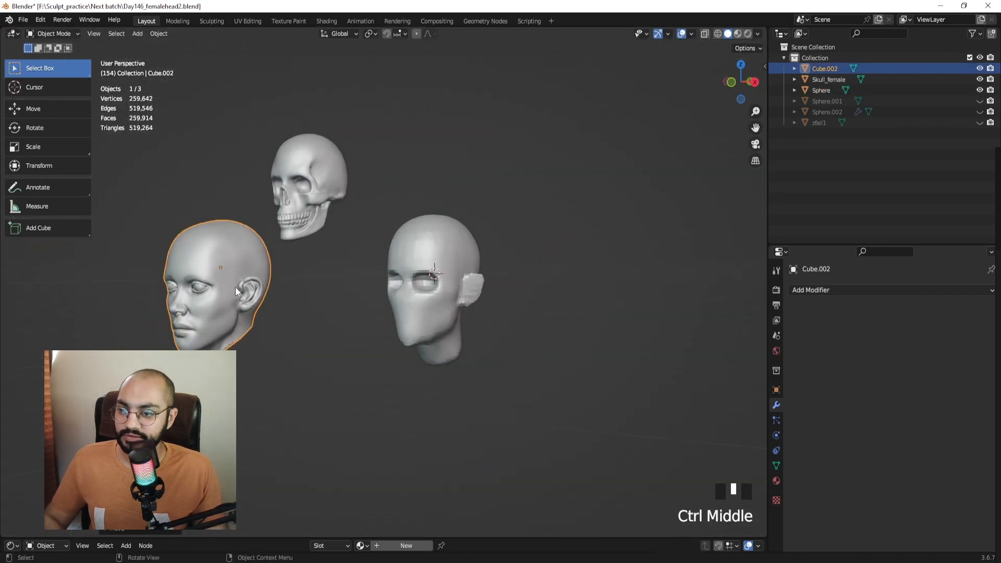
# Move the female reference head higher and further left.
pyautogui.press('g')
pyautogui.click(315, 126)
pyautogui.moveTo(359, 224); pyautogui.dragTo(435, 205, button='middle')
pyautogui.press('g')
pyautogui.click(294, 177)
pyautogui.keyDown('ctrl'); pyautogui.moveTo(353, 185); pyautogui.dragTo(443, 155, button='middle'); pyautogui.keyUp('ctrl')
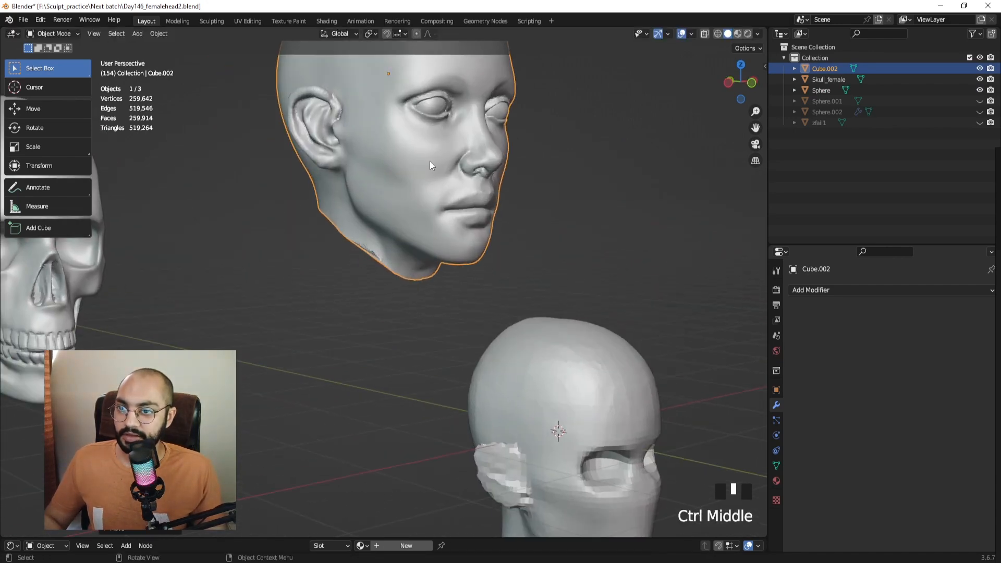
pyautogui.keyDown('shift'); pyautogui.moveTo(353, 207); pyautogui.dragTo(313, 318, button='middle'); pyautogui.keyUp('shift')
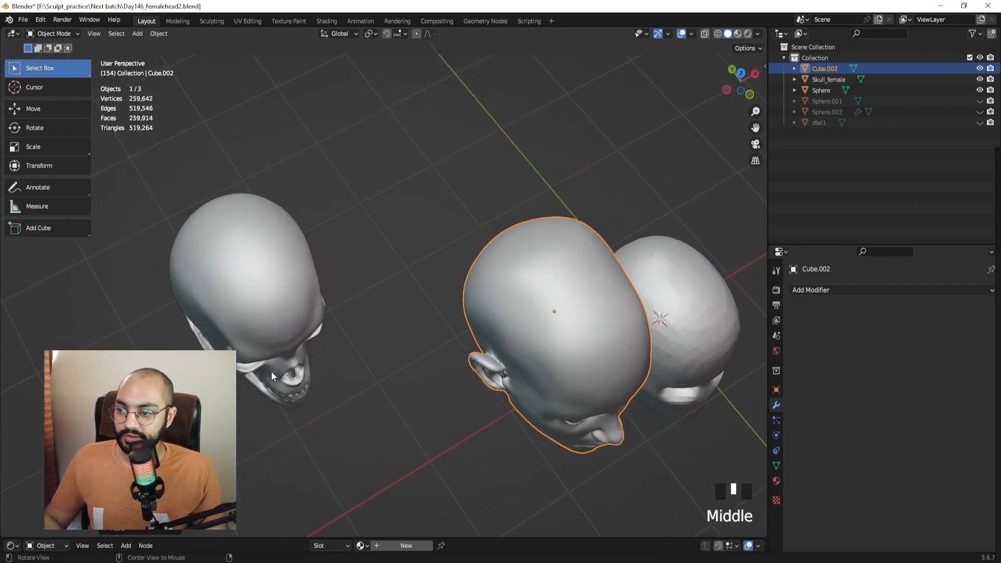
pyautogui.moveTo(271, 371); pyautogui.dragTo(481, 285, button='middle')
# Frame the bald head and carve a groove below the eye with Clay Strips.
pyautogui.click(542, 318)
pyautogui.press('KP_Decimal')
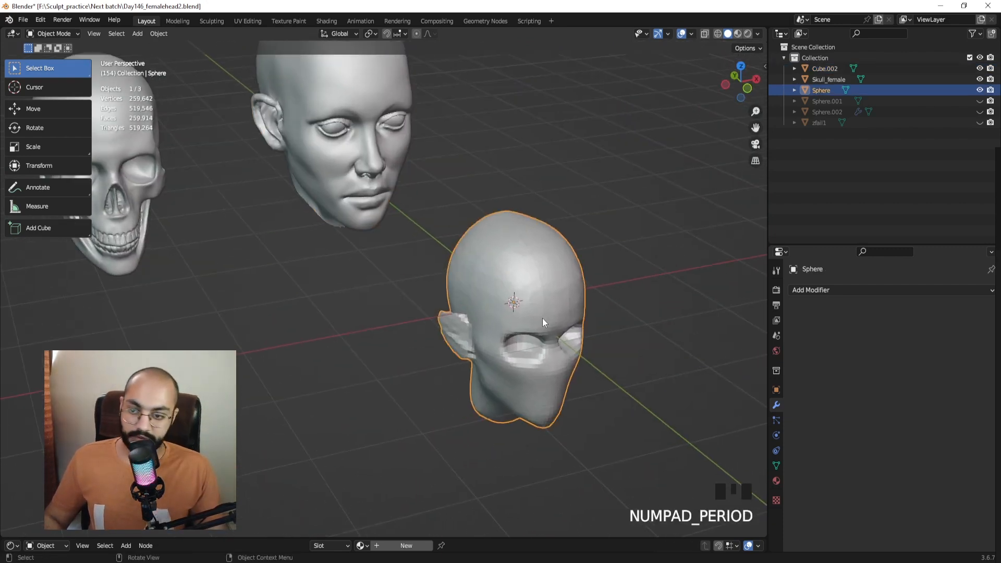
pyautogui.hotkey('ctrl', 'Tab')
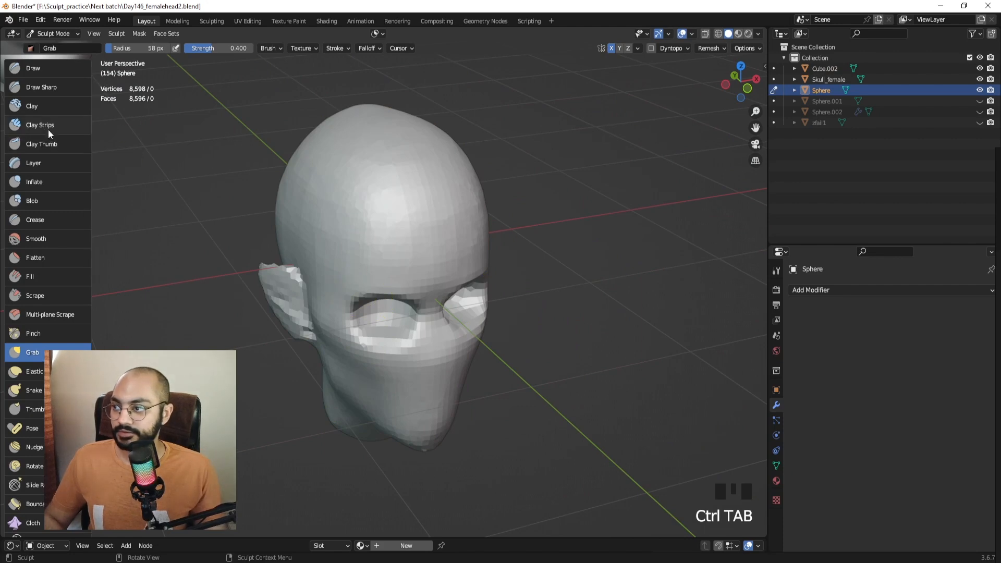
pyautogui.click(48, 128)
pyautogui.moveTo(323, 245)
pyautogui.keyDown('shift'); pyautogui.mouseDown(button='middle')
pyautogui.moveTo(357, 201)
pyautogui.moveTo(364, 228)
pyautogui.mouseUp(button='middle'); pyautogui.keyUp('shift')
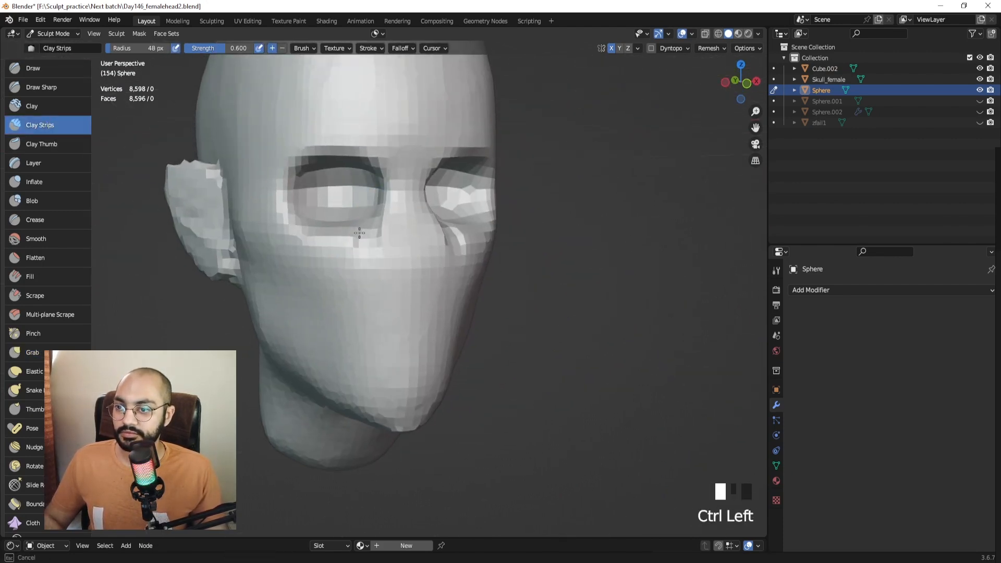
pyautogui.moveTo(368, 238)
pyautogui.mouseDown(button='middle')
pyautogui.moveTo(404, 224)
pyautogui.moveTo(363, 227)
pyautogui.mouseUp(button='middle')
pyautogui.keyDown('shift'); pyautogui.moveTo(361, 228); pyautogui.dragTo(376, 233, button='middle'); pyautogui.keyUp('shift')
pyautogui.keyDown('ctrl'); pyautogui.moveTo(377, 233); pyautogui.dragTo(359, 286); pyautogui.keyUp('ctrl')
# Carve and deepen the crease running down beside the nose with a larger brush.
pyautogui.moveTo(365, 263)
pyautogui.mouseDown(button='middle')
pyautogui.moveTo(397, 260)
pyautogui.moveTo(373, 260)
pyautogui.mouseUp(button='middle')
pyautogui.keyDown('ctrl'); pyautogui.moveTo(400, 229); pyautogui.dragTo(392, 258); pyautogui.keyUp('ctrl')
pyautogui.press('f')
pyautogui.click(399, 226)
pyautogui.keyDown('ctrl'); pyautogui.moveTo(399, 214); pyautogui.dragTo(385, 257); pyautogui.keyUp('ctrl')
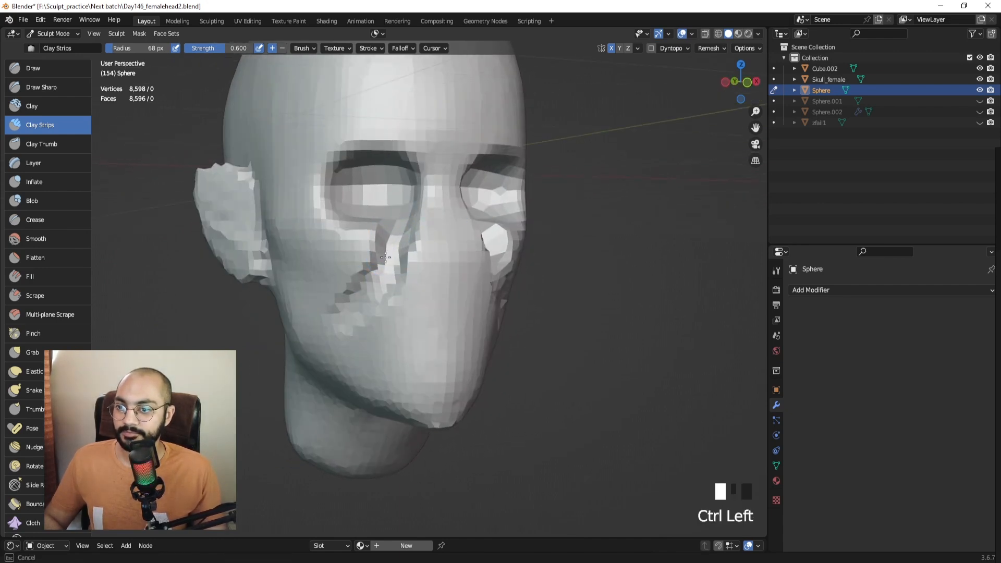
pyautogui.keyDown('ctrl'); pyautogui.moveTo(361, 290); pyautogui.dragTo(341, 301); pyautogui.keyUp('ctrl')
pyautogui.moveTo(350, 293); pyautogui.dragTo(384, 286, button='middle')
pyautogui.moveTo(415, 271)
pyautogui.keyDown('ctrl'); pyautogui.mouseDown()
pyautogui.moveTo(407, 260)
pyautogui.moveTo(398, 288)
pyautogui.mouseUp(); pyautogui.keyUp('ctrl')
# Smooth the carved cheek creases with an enlarged brush.
pyautogui.moveTo(398, 288); pyautogui.dragTo(384, 287, button='middle')
pyautogui.press('f')
pyautogui.click(409, 260)
pyautogui.keyDown('shift'); pyautogui.moveTo(427, 208); pyautogui.dragTo(417, 271); pyautogui.keyUp('shift')
pyautogui.moveTo(417, 276)
pyautogui.keyDown('shift'); pyautogui.mouseDown()
pyautogui.moveTo(389, 327)
pyautogui.moveTo(412, 235)
pyautogui.mouseUp(); pyautogui.keyUp('shift')
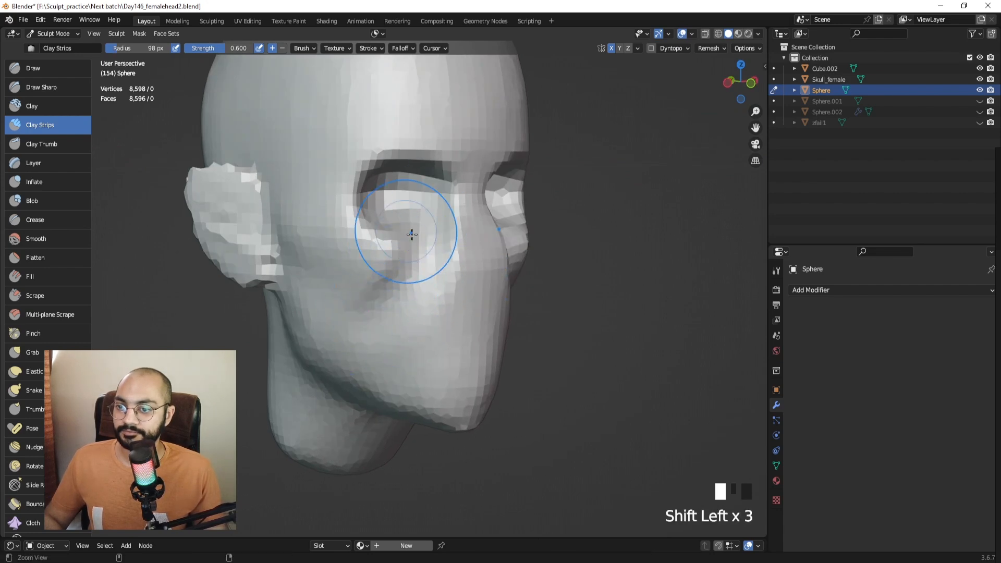
pyautogui.scroll(-3, 407, 260)
pyautogui.moveTo(398, 281)
pyautogui.mouseDown(button='middle')
pyautogui.moveTo(345, 286)
pyautogui.moveTo(357, 246)
pyautogui.moveTo(391, 271)
pyautogui.moveTo(395, 259)
pyautogui.moveTo(327, 256)
pyautogui.moveTo(393, 257)
pyautogui.mouseUp(button='middle')
pyautogui.keyDown('shift'); pyautogui.moveTo(367, 194); pyautogui.dragTo(405, 287, button='middle'); pyautogui.keyUp('shift')
# In Object Mode, select the skull and frame the female head in right side view, then start a screen capture.
pyautogui.hotkey('ctrl', 'Tab')
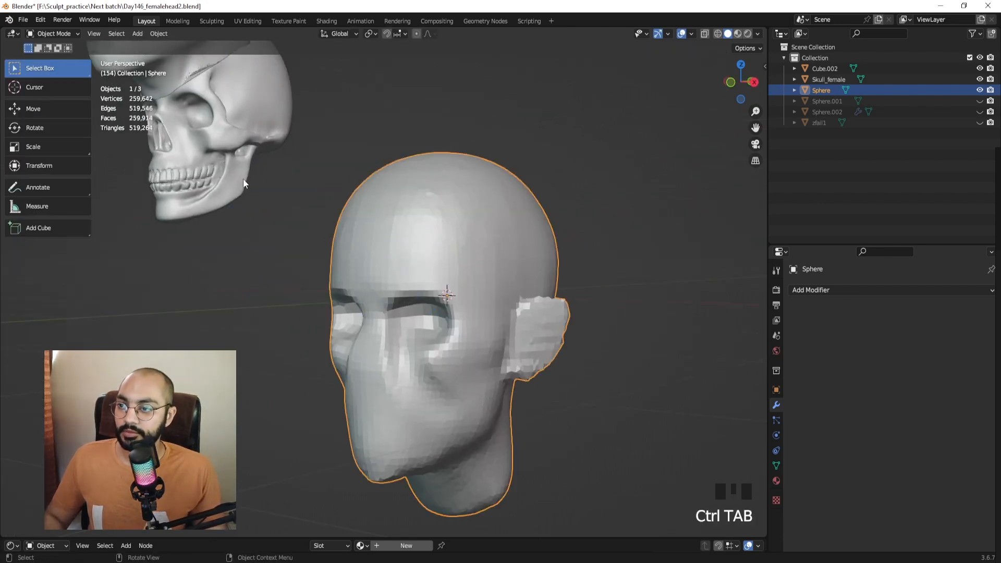
pyautogui.click(243, 180)
pyautogui.moveTo(242, 179)
pyautogui.keyDown('ctrl'); pyautogui.mouseDown(button='middle')
pyautogui.moveTo(315, 243)
pyautogui.moveTo(305, 214)
pyautogui.moveTo(380, 157)
pyautogui.moveTo(471, 157)
pyautogui.mouseUp(button='middle'); pyautogui.keyUp('ctrl')
pyautogui.press('KP_3')
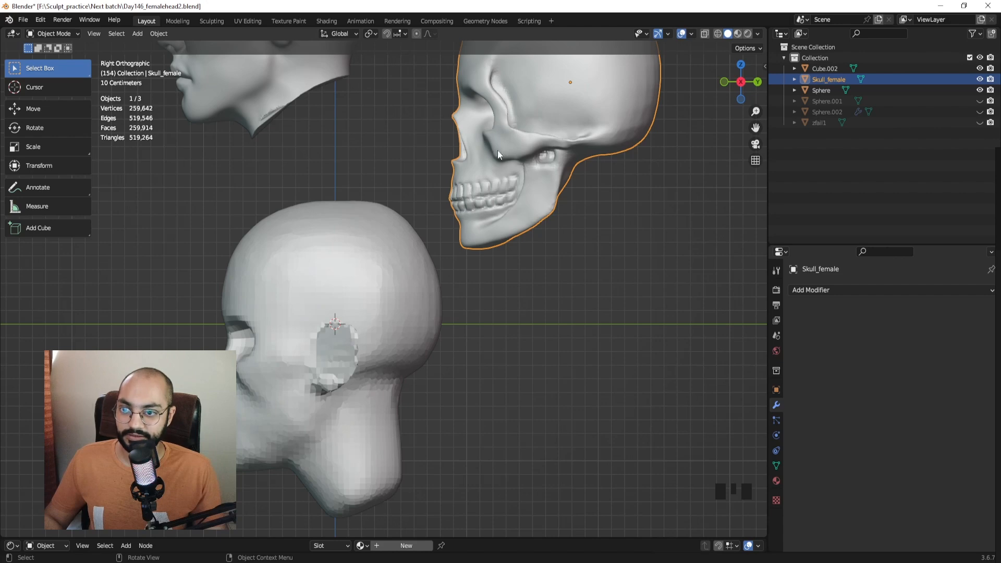
pyautogui.keyDown('shift'); pyautogui.moveTo(492, 142); pyautogui.dragTo(433, 313, button='middle'); pyautogui.keyUp('shift')
pyautogui.keyDown('shift'); pyautogui.moveTo(295, 189); pyautogui.dragTo(320, 207, button='middle'); pyautogui.keyUp('shift')
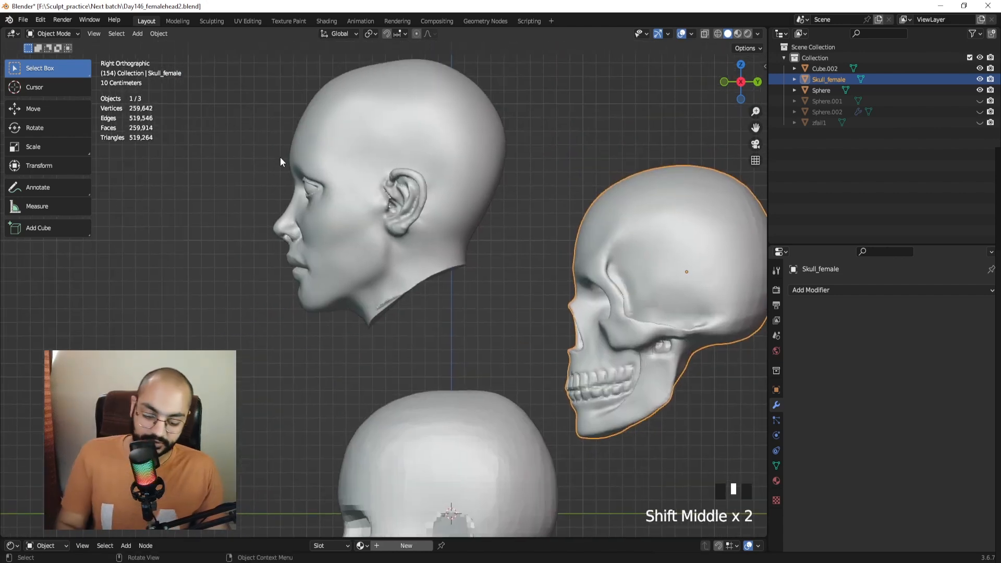
pyautogui.press('Print')
pyautogui.moveTo(246, 102); pyautogui.dragTo(454, 293)
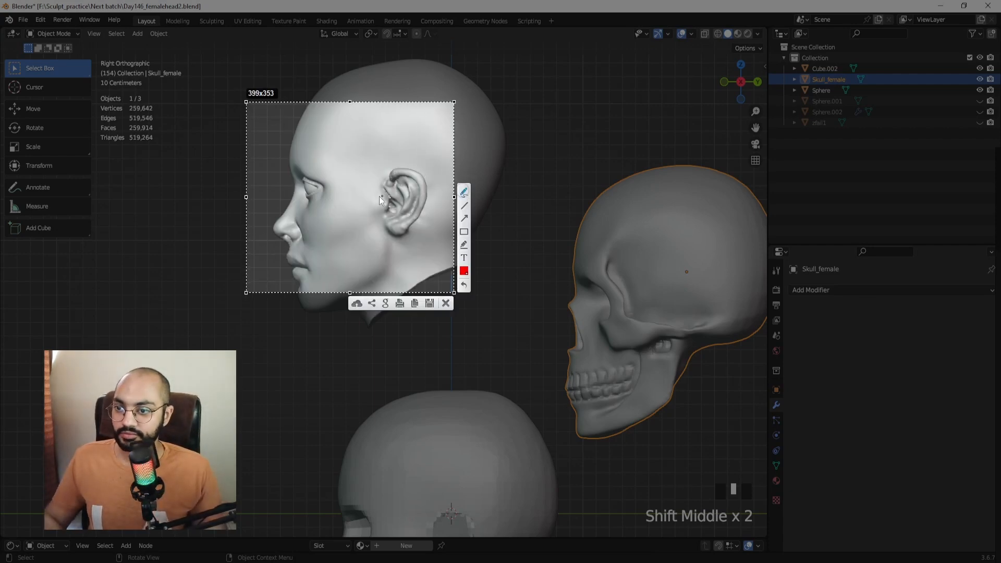
pyautogui.moveTo(386, 192); pyautogui.dragTo(317, 200)
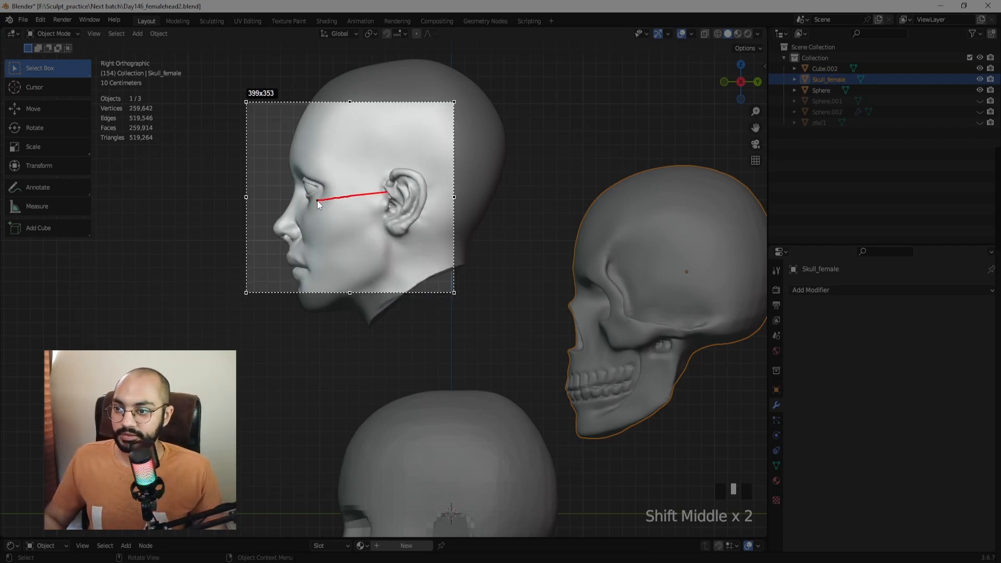
pyautogui.hotkey('ctrl', 'z')
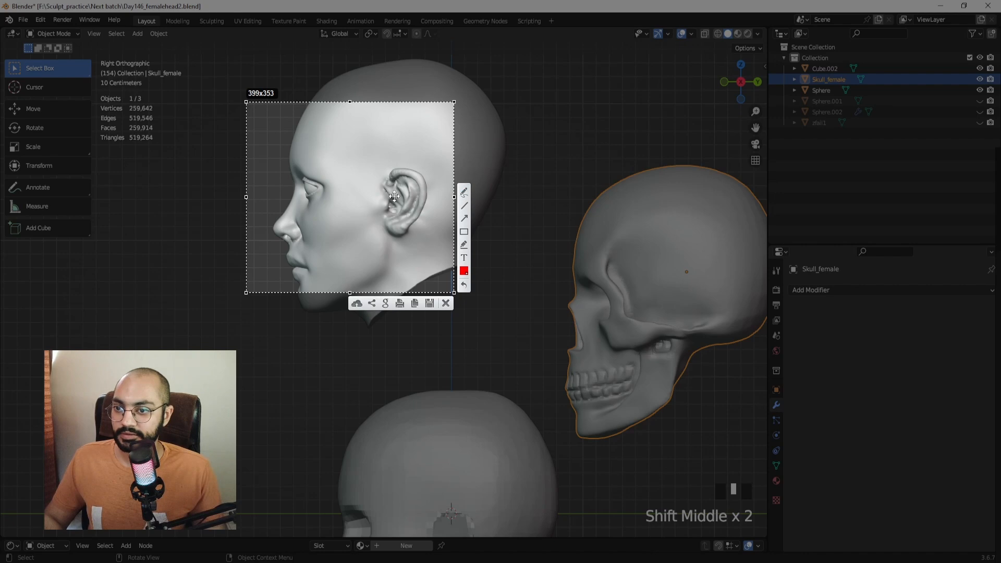
pyautogui.moveTo(388, 190)
pyautogui.mouseDown()
pyautogui.moveTo(337, 196)
pyautogui.moveTo(391, 200)
pyautogui.mouseUp()
pyautogui.moveTo(328, 202); pyautogui.dragTo(333, 222)
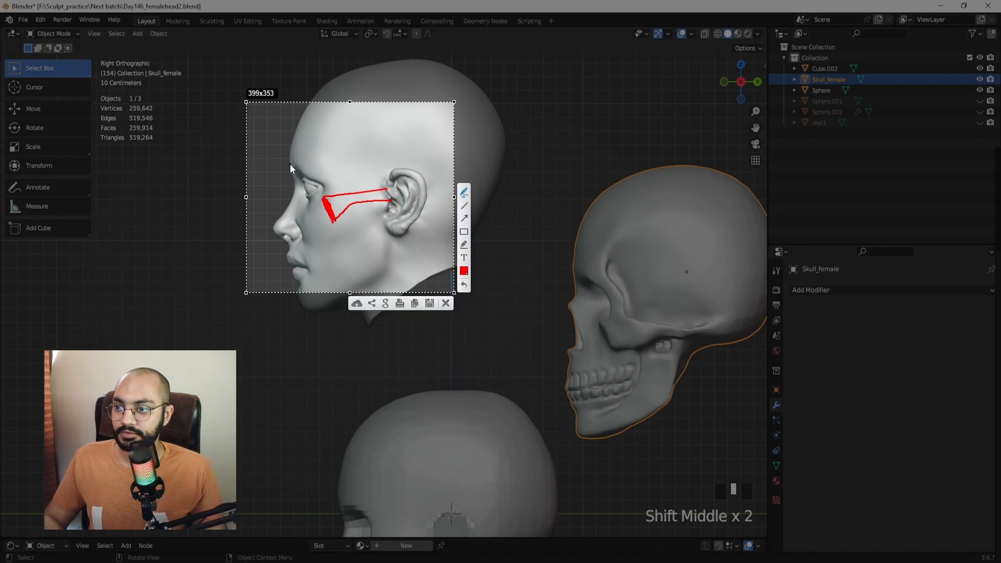
pyautogui.moveTo(290, 165)
pyautogui.mouseDown()
pyautogui.moveTo(334, 186)
pyautogui.moveTo(324, 197)
pyautogui.mouseUp()
pyautogui.moveTo(291, 167); pyautogui.dragTo(300, 184)
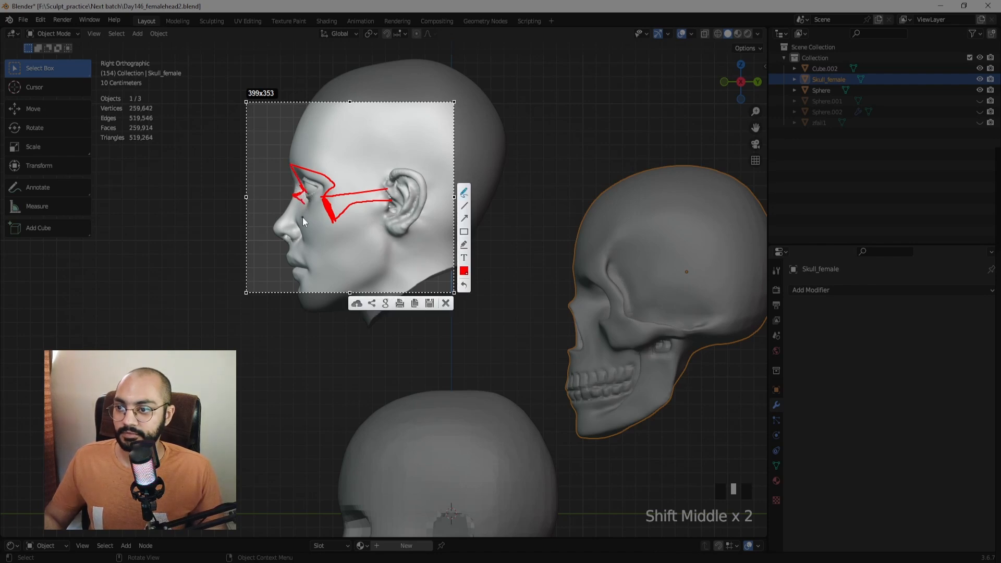
pyautogui.press('Escape')
pyautogui.moveTo(344, 262); pyautogui.dragTo(412, 269, button='middle')
pyautogui.moveTo(412, 269)
pyautogui.keyDown('shift'); pyautogui.mouseDown(button='middle')
pyautogui.moveTo(404, 184)
pyautogui.moveTo(401, 341)
pyautogui.mouseUp(button='middle'); pyautogui.keyUp('shift')
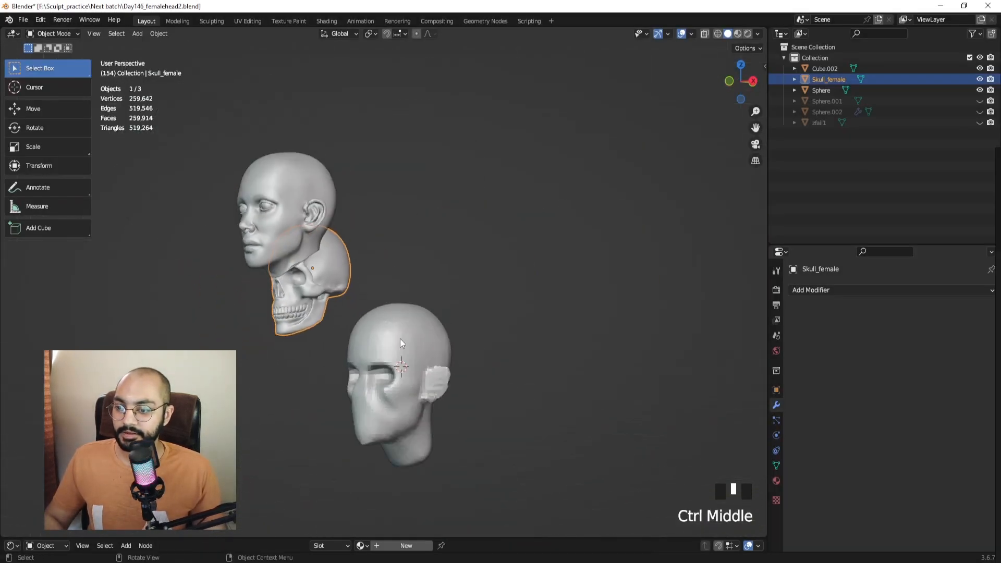
# Carve a groove under the eye of the rough bald head.
pyautogui.click(400, 355)
pyautogui.hotkey('ctrl', 'Tab')
pyautogui.moveTo(373, 404); pyautogui.dragTo(431, 357, button='middle')
pyautogui.moveTo(430, 357)
pyautogui.keyDown('shift'); pyautogui.mouseDown(button='middle')
pyautogui.moveTo(430, 275)
pyautogui.moveTo(391, 256)
pyautogui.mouseUp(button='middle'); pyautogui.keyUp('shift')
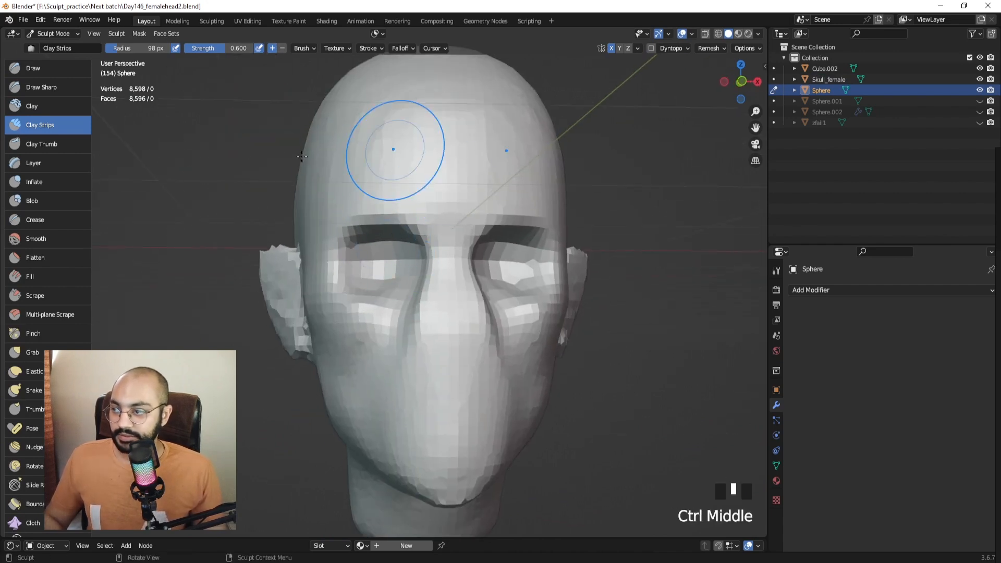
pyautogui.moveTo(395, 138)
pyautogui.mouseDown(button='middle')
pyautogui.moveTo(365, 271)
pyautogui.moveTo(385, 277)
pyautogui.moveTo(391, 302)
pyautogui.mouseUp(button='middle')
pyautogui.moveTo(391, 302)
pyautogui.keyDown('ctrl'); pyautogui.mouseDown()
pyautogui.moveTo(406, 323)
pyautogui.moveTo(378, 311)
pyautogui.mouseUp(); pyautogui.keyUp('ctrl')
# Carve and deepen the crease on the left cheek.
pyautogui.moveTo(399, 337); pyautogui.dragTo(469, 278, button='middle')
pyautogui.moveTo(479, 316); pyautogui.dragTo(402, 313, button='middle')
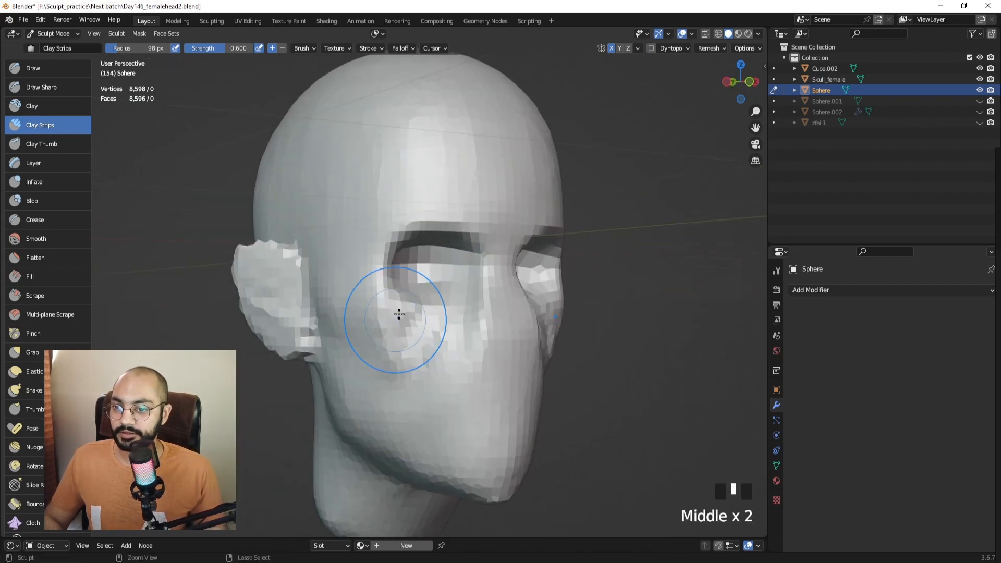
pyautogui.keyDown('ctrl'); pyautogui.moveTo(402, 313); pyautogui.dragTo(425, 335); pyautogui.keyUp('ctrl')
pyautogui.moveTo(425, 335); pyautogui.dragTo(417, 334, button='middle')
pyautogui.moveTo(417, 334)
pyautogui.keyDown('ctrl'); pyautogui.mouseDown()
pyautogui.moveTo(420, 368)
pyautogui.moveTo(389, 372)
pyautogui.moveTo(395, 388)
pyautogui.mouseUp(); pyautogui.keyUp('ctrl')
pyautogui.moveTo(399, 388); pyautogui.dragTo(440, 371, button='middle')
pyautogui.keyDown('ctrl'); pyautogui.moveTo(440, 371); pyautogui.dragTo(421, 354); pyautogui.keyUp('ctrl')
pyautogui.keyDown('ctrl'); pyautogui.moveTo(417, 354); pyautogui.dragTo(394, 384); pyautogui.keyUp('ctrl')
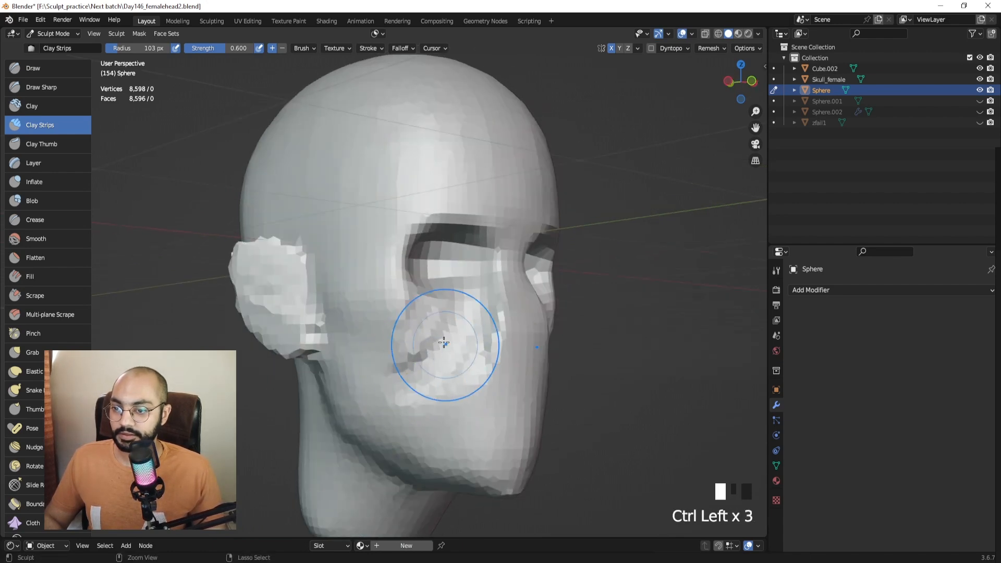
pyautogui.keyDown('ctrl'); pyautogui.moveTo(416, 346); pyautogui.dragTo(417, 336); pyautogui.keyUp('ctrl')
pyautogui.moveTo(418, 337)
pyautogui.keyDown('ctrl'); pyautogui.mouseDown()
pyautogui.moveTo(438, 328)
pyautogui.moveTo(449, 359)
pyautogui.mouseUp(); pyautogui.keyUp('ctrl')
# Smooth the cheek and nose area at 75 px and build up clay beside the nose.
pyautogui.press('f')
pyautogui.click(399, 338)
pyautogui.moveTo(454, 362)
pyautogui.keyDown('shift'); pyautogui.mouseDown()
pyautogui.moveTo(467, 375)
pyautogui.moveTo(467, 365)
pyautogui.mouseUp(); pyautogui.keyUp('shift')
pyautogui.moveTo(464, 371)
pyautogui.mouseDown(button='middle')
pyautogui.moveTo(438, 380)
pyautogui.moveTo(397, 365)
pyautogui.mouseUp(button='middle')
pyautogui.moveTo(412, 339)
pyautogui.keyDown('ctrl'); pyautogui.mouseDown(button='middle')
pyautogui.moveTo(424, 373)
pyautogui.moveTo(420, 320)
pyautogui.mouseUp(button='middle'); pyautogui.keyUp('ctrl')
pyautogui.keyDown('shift'); pyautogui.moveTo(420, 320); pyautogui.dragTo(413, 330); pyautogui.keyUp('shift')
pyautogui.moveTo(413, 330); pyautogui.dragTo(418, 302, button='middle')
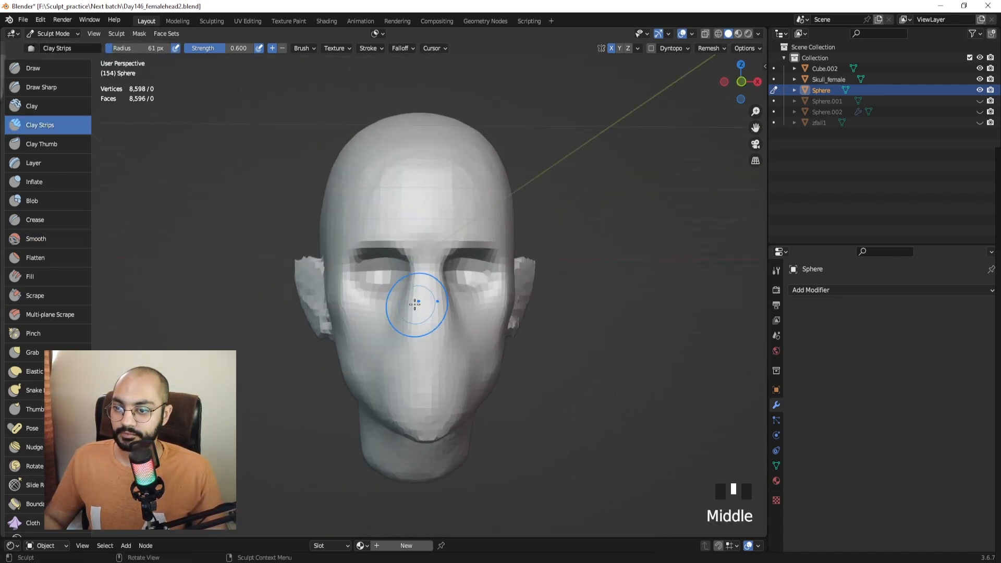
pyautogui.moveTo(402, 282); pyautogui.dragTo(396, 303)
pyautogui.moveTo(397, 303); pyautogui.dragTo(434, 299, button='middle')
# Carve beside the nose wing at 45 px, then smooth it at 49 px.
pyautogui.press('f')
pyautogui.click(425, 299)
pyautogui.moveTo(426, 277)
pyautogui.keyDown('ctrl'); pyautogui.mouseDown()
pyautogui.moveTo(417, 325)
pyautogui.moveTo(399, 336)
pyautogui.moveTo(407, 345)
pyautogui.mouseUp(); pyautogui.keyUp('ctrl')
pyautogui.press('f')
pyautogui.click(410, 291)
pyautogui.keyDown('shift'); pyautogui.moveTo(408, 334); pyautogui.dragTo(411, 347); pyautogui.keyUp('shift')
# Smooth the lips with a 40 px brush.
pyautogui.moveTo(383, 323)
pyautogui.mouseDown(button='middle')
pyautogui.moveTo(416, 300)
pyautogui.moveTo(425, 327)
pyautogui.moveTo(523, 324)
pyautogui.moveTo(421, 321)
pyautogui.moveTo(418, 273)
pyautogui.mouseUp(button='middle')
pyautogui.moveTo(419, 298); pyautogui.dragTo(419, 266, button='middle')
pyautogui.press('f')
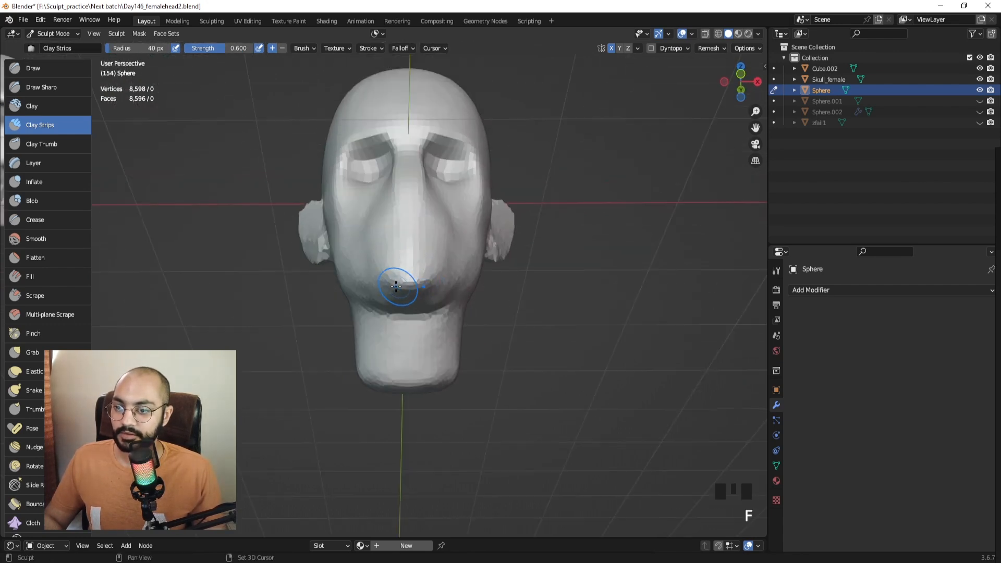
pyautogui.click(421, 286)
pyautogui.keyDown('shift'); pyautogui.moveTo(418, 288); pyautogui.dragTo(427, 284); pyautogui.keyUp('shift')
pyautogui.keyDown('shift'); pyautogui.moveTo(424, 281); pyautogui.dragTo(412, 286); pyautogui.keyUp('shift')
pyautogui.moveTo(411, 286)
pyautogui.mouseDown(button='middle')
pyautogui.moveTo(428, 316)
pyautogui.moveTo(449, 313)
pyautogui.moveTo(449, 333)
pyautogui.mouseUp(button='middle')
# Return to Object Mode and select the female reference head.
pyautogui.hotkey('ctrl', 'Tab')
pyautogui.moveTo(297, 241)
pyautogui.keyDown('ctrl'); pyautogui.mouseDown(button='middle')
pyautogui.moveTo(425, 236)
pyautogui.moveTo(415, 275)
pyautogui.mouseUp(button='middle'); pyautogui.keyUp('ctrl')
pyautogui.click(297, 243)
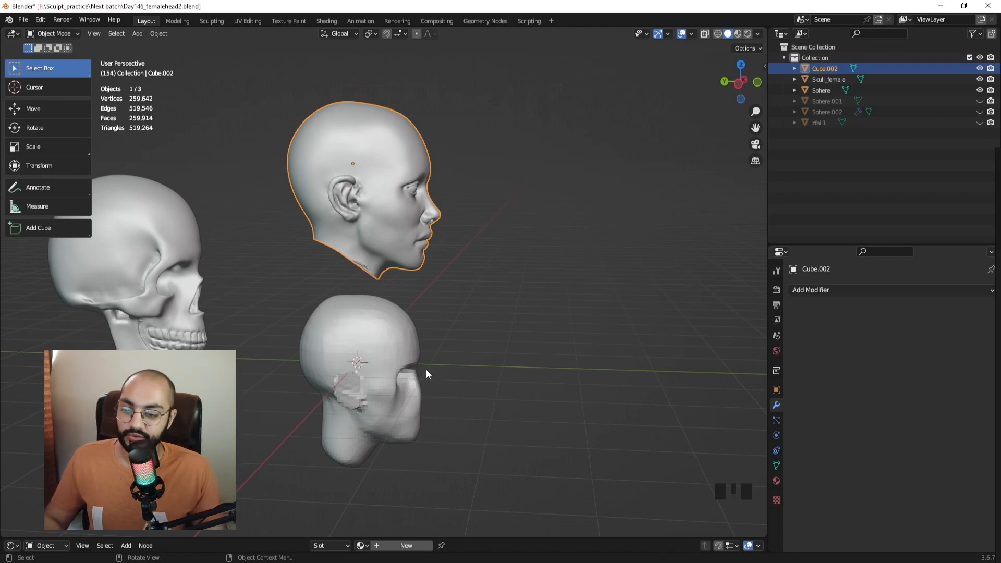
# Put the blocky base head into Sculpt Mode with the Draw Sharp brush.
pyautogui.moveTo(426, 370); pyautogui.dragTo(378, 240, button='middle')
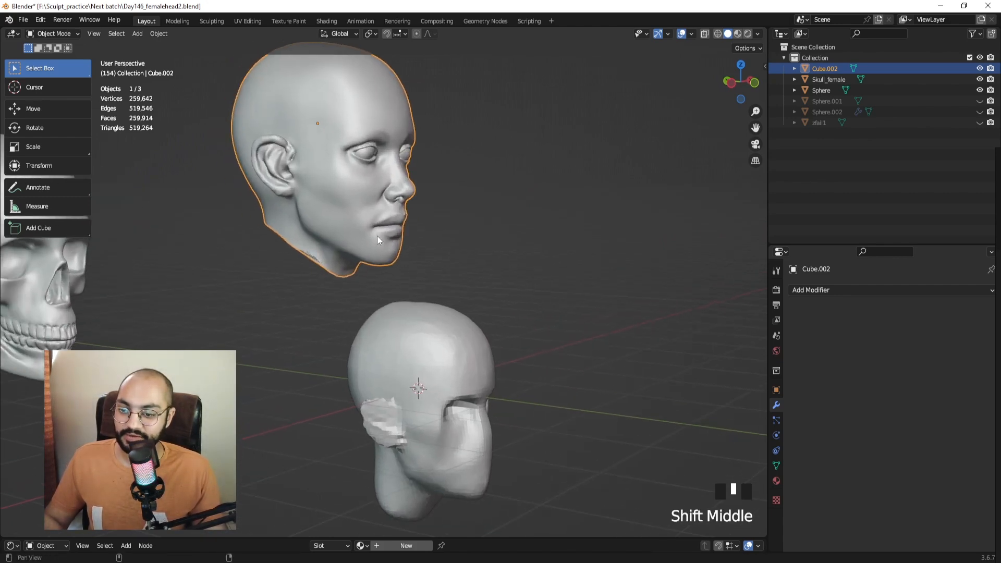
pyautogui.moveTo(404, 323); pyautogui.dragTo(388, 289, button='middle')
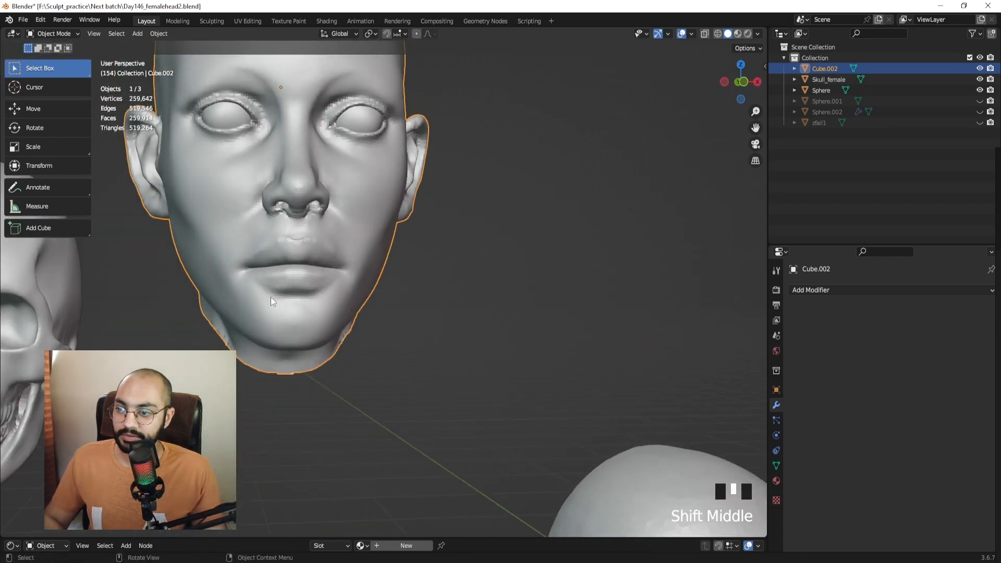
pyautogui.moveTo(270, 296)
pyautogui.mouseDown(button='middle')
pyautogui.moveTo(168, 295)
pyautogui.moveTo(315, 290)
pyautogui.moveTo(370, 393)
pyautogui.moveTo(478, 285)
pyautogui.moveTo(404, 209)
pyautogui.moveTo(436, 229)
pyautogui.mouseUp(button='middle')
pyautogui.click(465, 308)
pyautogui.hotkey('ctrl', 'Tab')
pyautogui.click(446, 399)
pyautogui.click(46, 85)
# Enlarge the Draw Sharp brush and carve the mouth line across the face.
pyautogui.keyDown('shift'); pyautogui.moveTo(437, 230); pyautogui.dragTo(412, 215, button='middle'); pyautogui.keyUp('shift')
pyautogui.press('f')
pyautogui.click(439, 311)
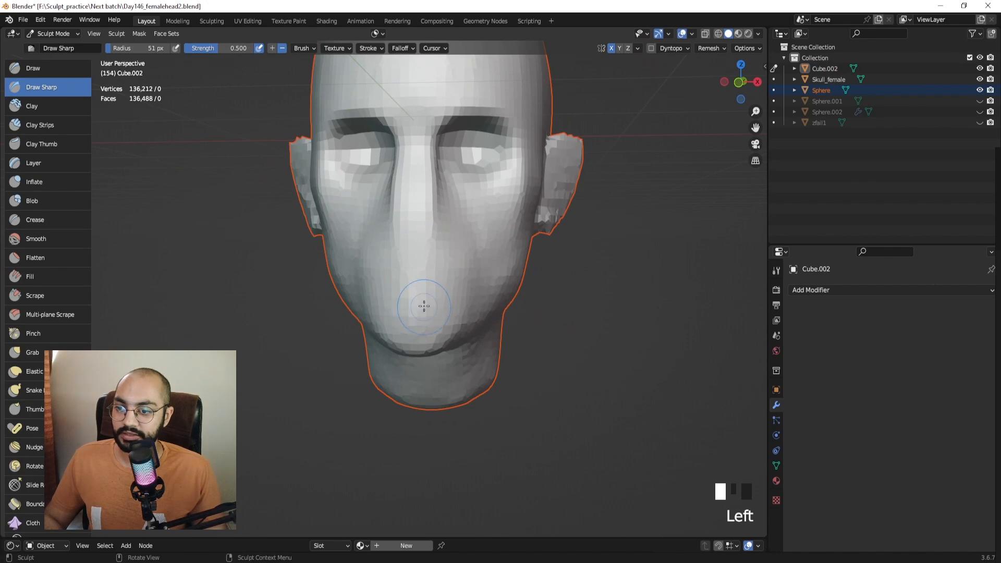
pyautogui.hotkey('alt', 'q')
pyautogui.press('f')
pyautogui.click(429, 306)
pyautogui.moveTo(422, 306)
pyautogui.mouseDown()
pyautogui.moveTo(405, 308)
pyautogui.moveTo(457, 312)
pyautogui.mouseUp()
pyautogui.moveTo(458, 311)
pyautogui.mouseDown(button='middle')
pyautogui.moveTo(362, 307)
pyautogui.moveTo(401, 306)
pyautogui.mouseUp(button='middle')
# Carve and deepen both mouth corners and further along the mouth line.
pyautogui.moveTo(392, 308); pyautogui.dragTo(400, 308)
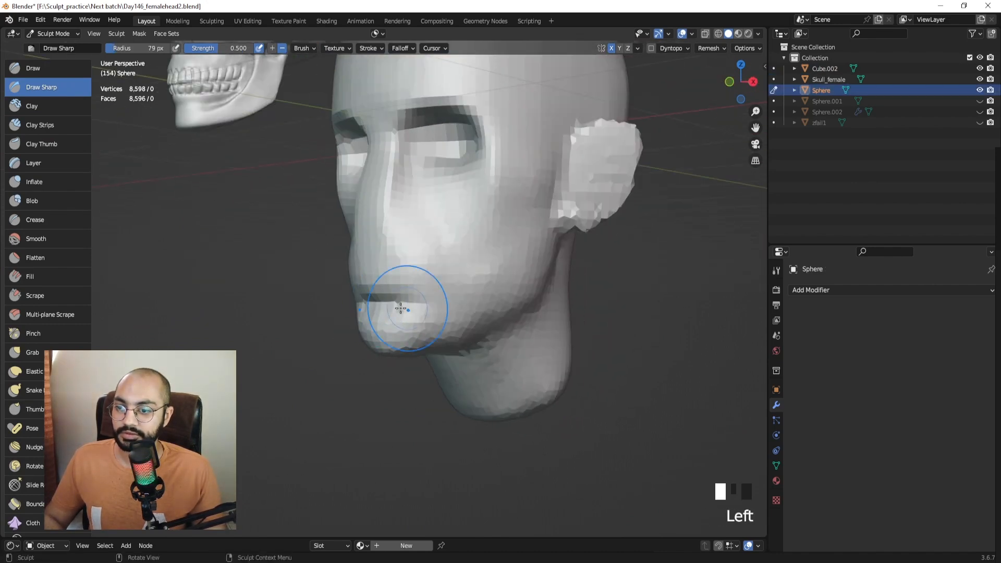
pyautogui.moveTo(400, 309); pyautogui.dragTo(430, 307, button='middle')
pyautogui.moveTo(462, 277); pyautogui.dragTo(437, 305)
pyautogui.moveTo(455, 285); pyautogui.dragTo(425, 312)
pyautogui.moveTo(422, 311); pyautogui.dragTo(509, 304, button='middle')
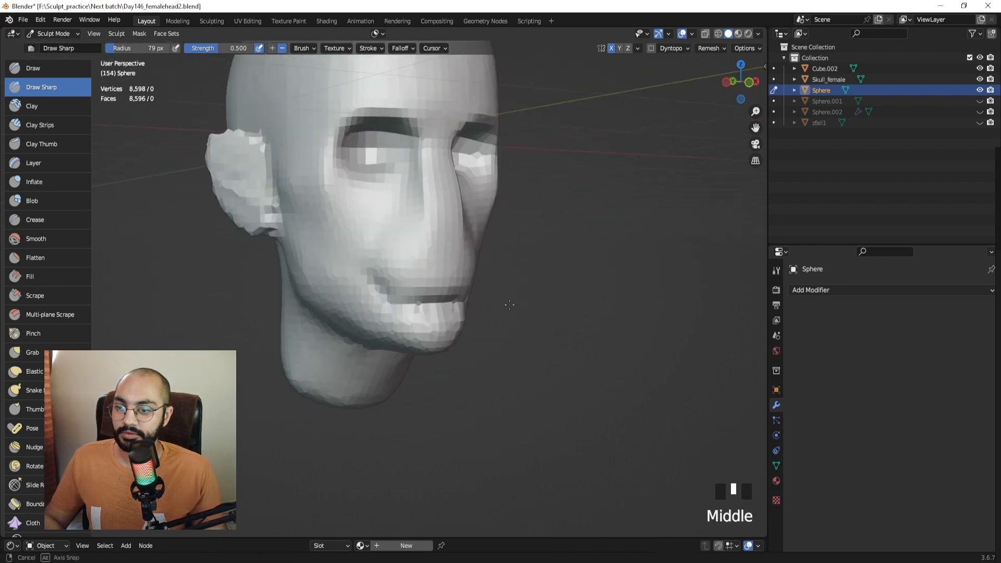
pyautogui.moveTo(436, 302); pyautogui.dragTo(456, 304)
pyautogui.moveTo(459, 304); pyautogui.dragTo(373, 297, button='middle')
pyautogui.moveTo(457, 284); pyautogui.dragTo(426, 307)
# Shift-smooth the carved mouth groove on both sides with a slightly larger brush.
pyautogui.moveTo(417, 306); pyautogui.dragTo(450, 295, button='middle')
pyautogui.press('f')
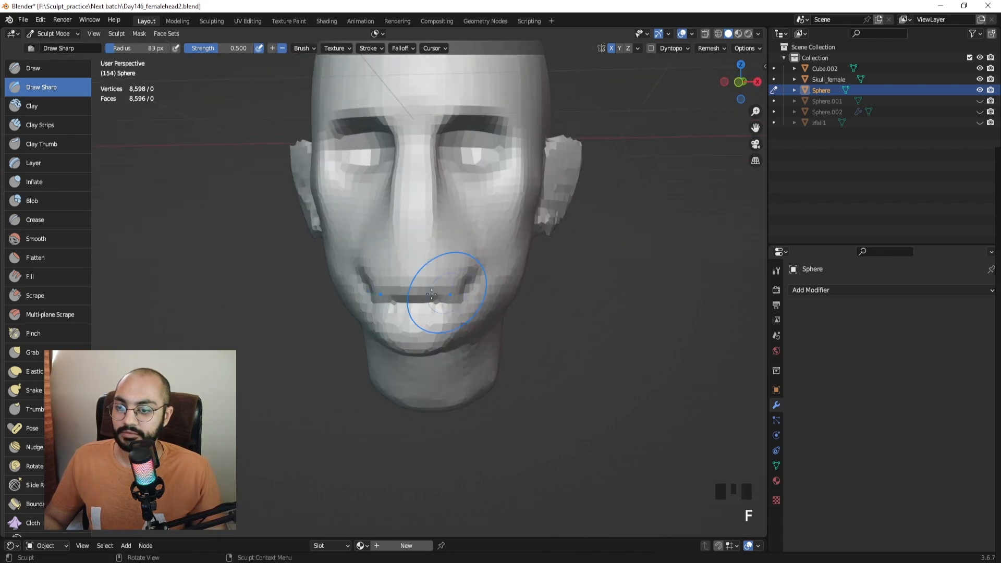
pyautogui.keyDown('shift'); pyautogui.moveTo(367, 265); pyautogui.dragTo(373, 294); pyautogui.keyUp('shift')
pyautogui.keyDown('shift'); pyautogui.moveTo(369, 276); pyautogui.dragTo(383, 296); pyautogui.keyUp('shift')
pyautogui.keyDown('shift'); pyautogui.moveTo(380, 290); pyautogui.dragTo(414, 298); pyautogui.keyUp('shift')
pyautogui.keyDown('shift'); pyautogui.moveTo(409, 301); pyautogui.dragTo(374, 309); pyautogui.keyUp('shift')
pyautogui.moveTo(374, 309); pyautogui.dragTo(407, 302, button='middle')
pyautogui.keyDown('shift'); pyautogui.moveTo(402, 298); pyautogui.dragTo(370, 305); pyautogui.keyUp('shift')
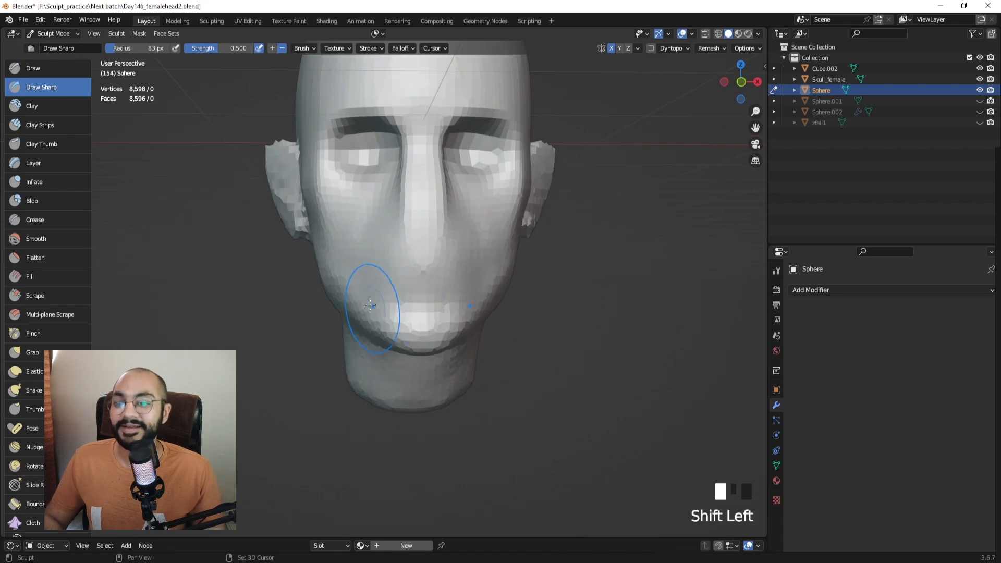
pyautogui.moveTo(370, 305)
pyautogui.mouseDown(button='middle')
pyautogui.moveTo(358, 250)
pyautogui.moveTo(358, 269)
pyautogui.moveTo(340, 282)
pyautogui.moveTo(344, 268)
pyautogui.moveTo(398, 264)
pyautogui.moveTo(417, 250)
pyautogui.moveTo(494, 278)
pyautogui.moveTo(463, 278)
pyautogui.moveTo(434, 299)
pyautogui.mouseUp(button='middle')
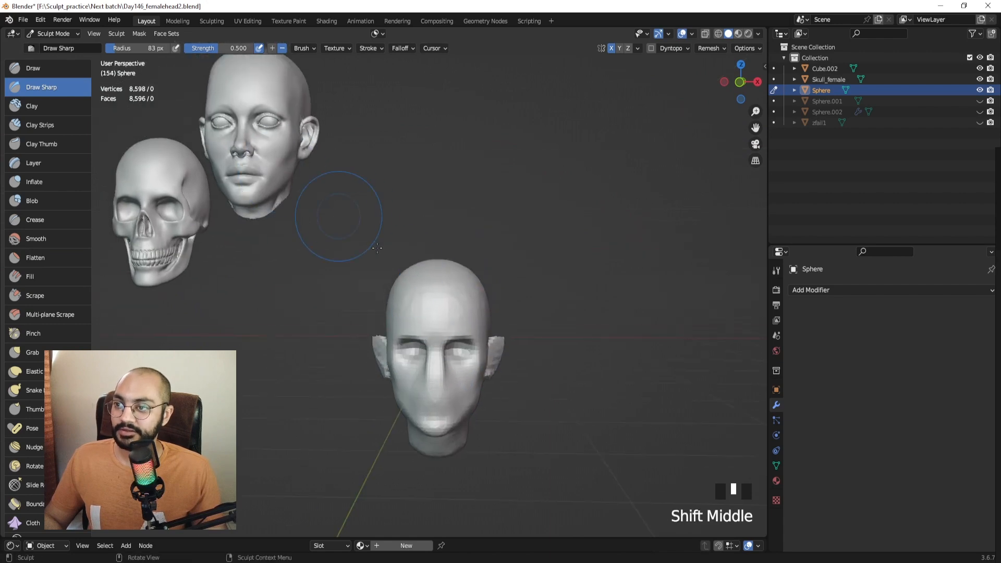
# Move the female reference head beside the base head, then return the base head to Sculpt Mode.
pyautogui.press('KP_1')
pyautogui.hotkey('ctrl', 'Tab')
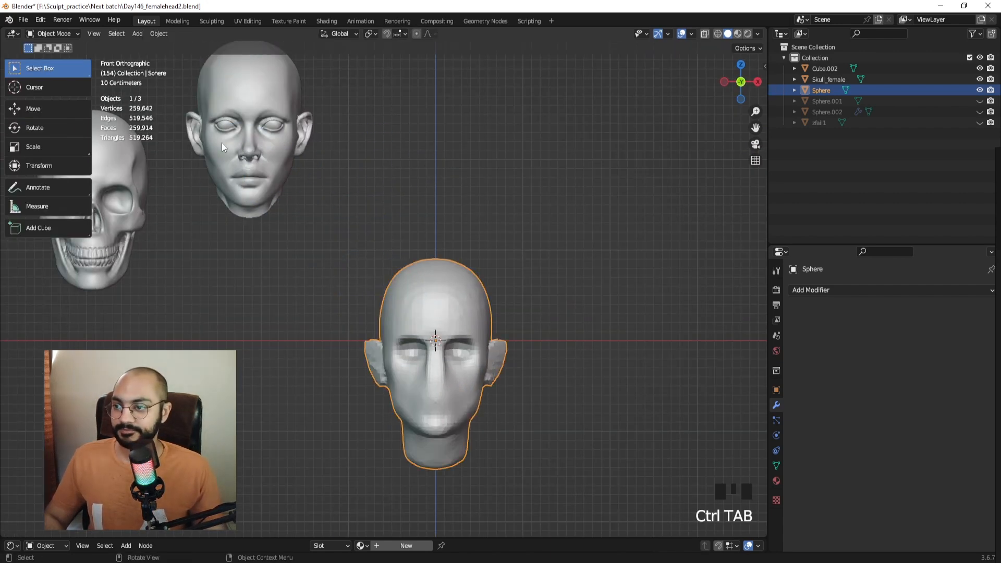
pyautogui.click(221, 143)
pyautogui.press('g')
pyautogui.click(310, 410)
pyautogui.keyDown('ctrl'); pyautogui.moveTo(329, 344); pyautogui.dragTo(367, 295, button='middle'); pyautogui.keyUp('ctrl')
pyautogui.moveTo(367, 295)
pyautogui.keyDown('shift'); pyautogui.mouseDown(button='middle')
pyautogui.moveTo(330, 206)
pyautogui.moveTo(435, 183)
pyautogui.moveTo(418, 189)
pyautogui.moveTo(421, 239)
pyautogui.mouseUp(button='middle'); pyautogui.keyUp('shift')
pyautogui.click(420, 239)
pyautogui.hotkey('ctrl', 'Tab')
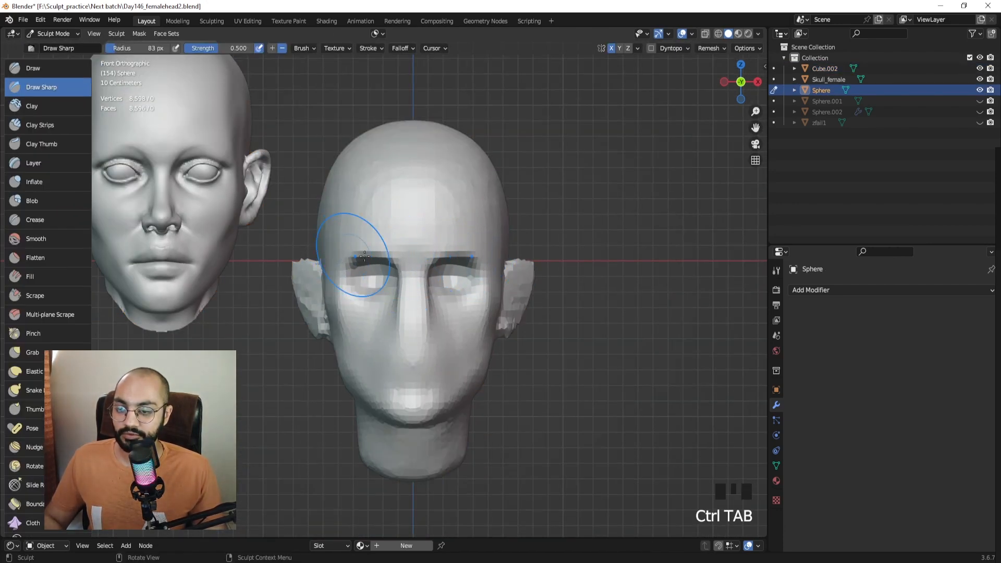
# Start a Lightshot capture framed around the base head's front view.
pyautogui.keyDown('shift'); pyautogui.moveTo(424, 239); pyautogui.dragTo(407, 214, button='middle'); pyautogui.keyUp('shift')
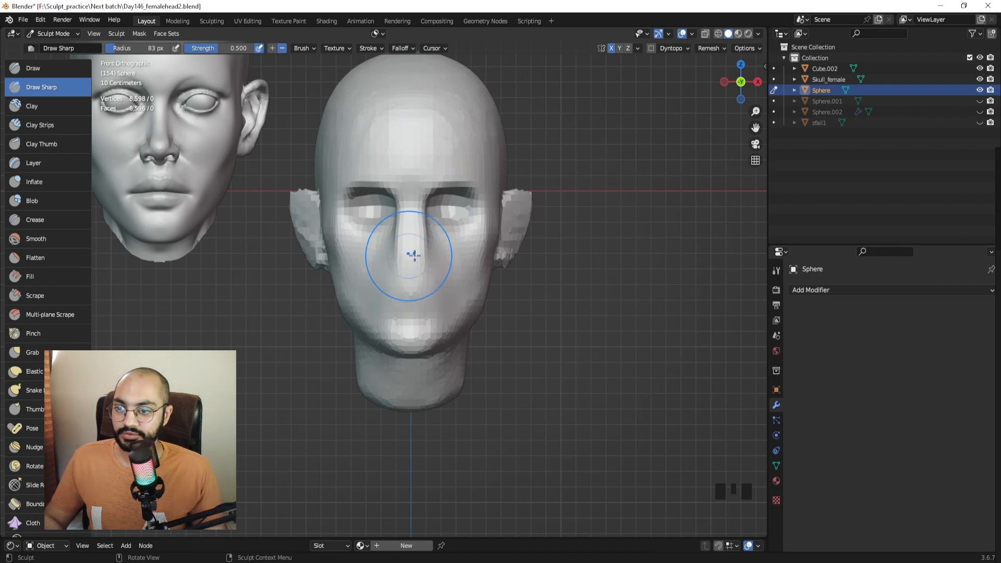
pyautogui.press('Print')
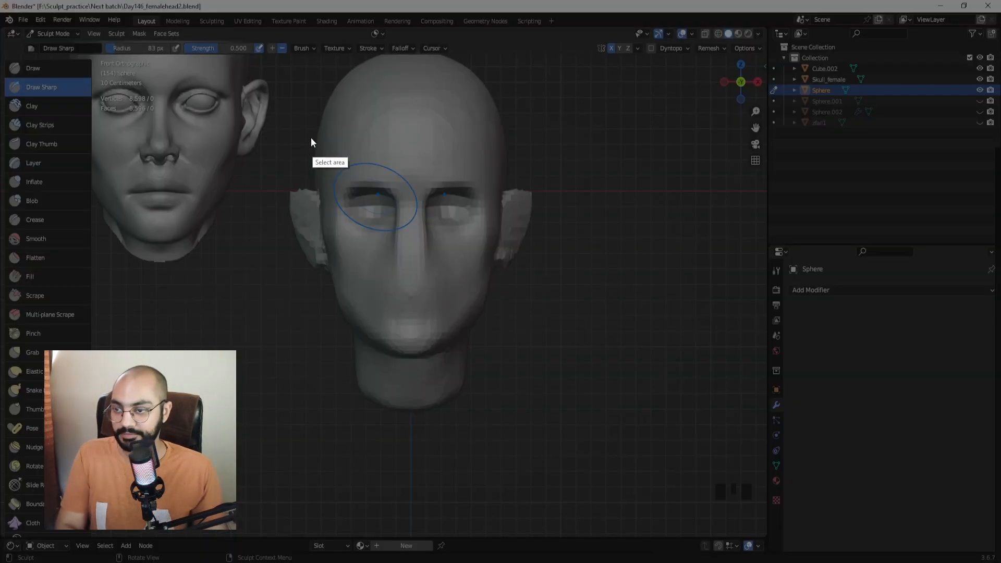
pyautogui.moveTo(303, 131); pyautogui.dragTo(546, 375)
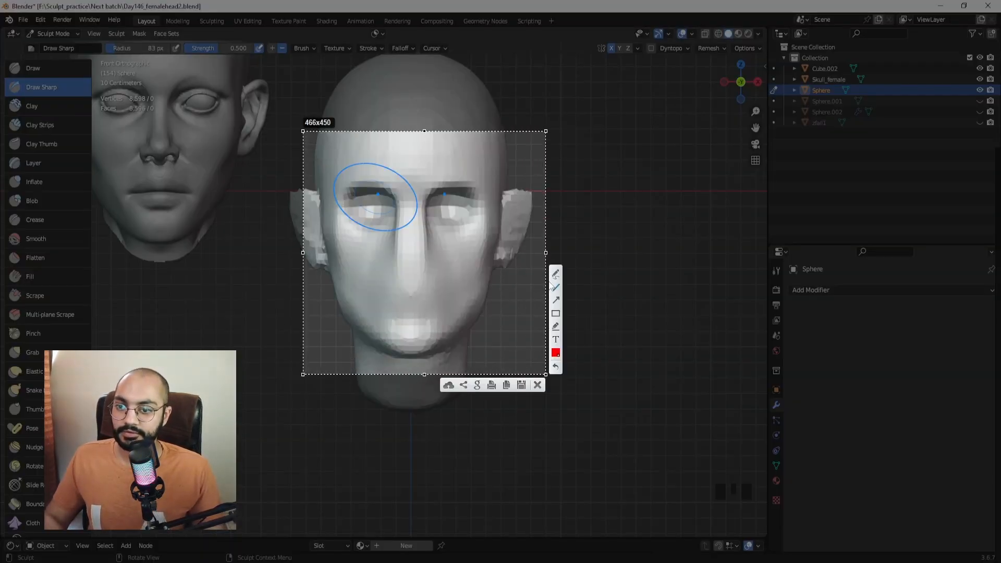
# Draw red guides at the brow, mouth and nose base, plus a vertical brow-to-mouth measure.
pyautogui.moveTo(517, 184); pyautogui.dragTo(319, 184)
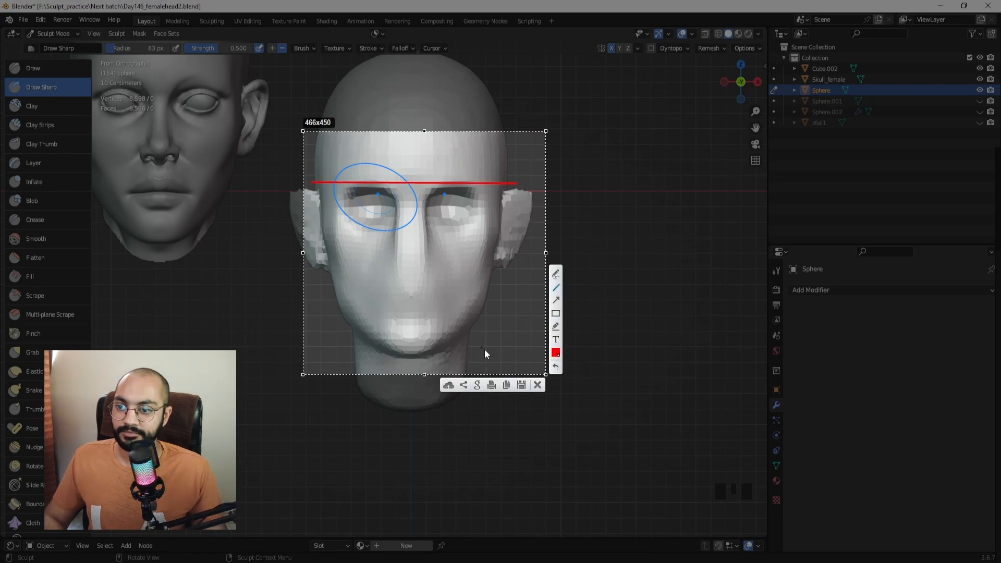
pyautogui.moveTo(519, 352); pyautogui.dragTo(386, 335)
pyautogui.moveTo(307, 350); pyautogui.dragTo(298, 349)
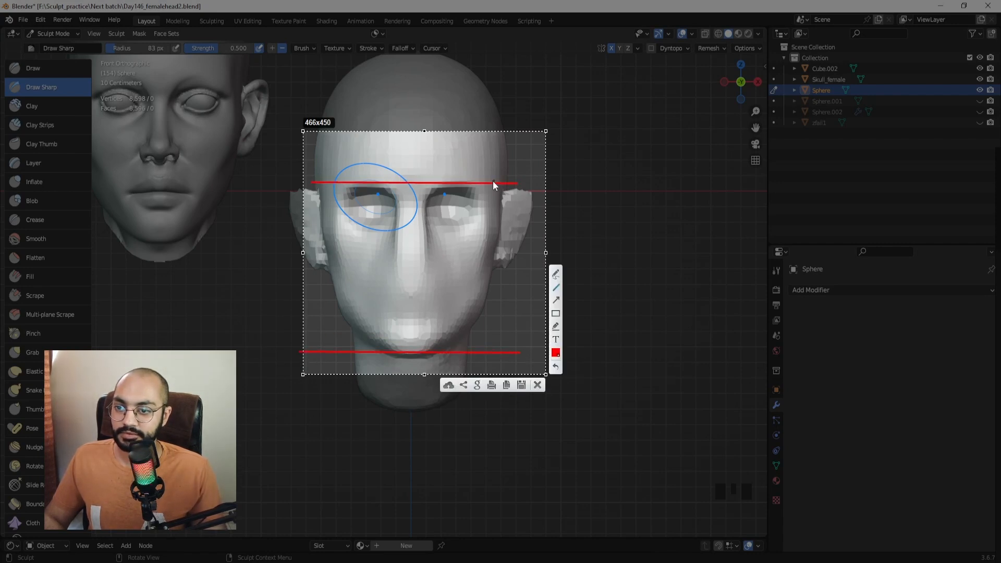
pyautogui.moveTo(483, 183); pyautogui.dragTo(482, 276)
pyautogui.moveTo(480, 352); pyautogui.dragTo(480, 352)
pyautogui.moveTo(480, 266); pyautogui.dragTo(306, 267)
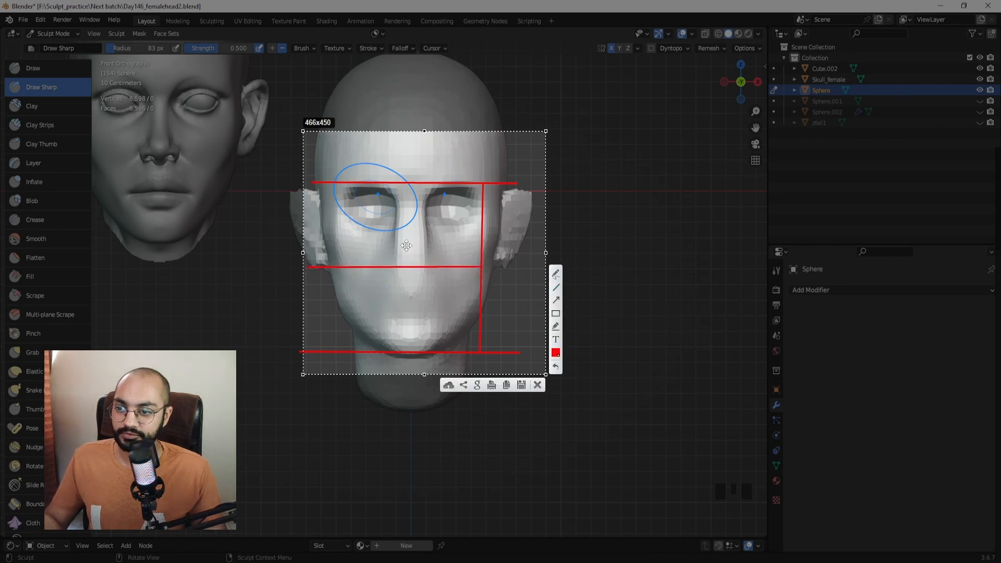
# Close the Lightshot capture and zoom in on the head's nose.
pyautogui.press('Escape')
pyautogui.keyDown('ctrl'); pyautogui.moveTo(411, 261); pyautogui.dragTo(440, 179, button='middle'); pyautogui.keyUp('ctrl')
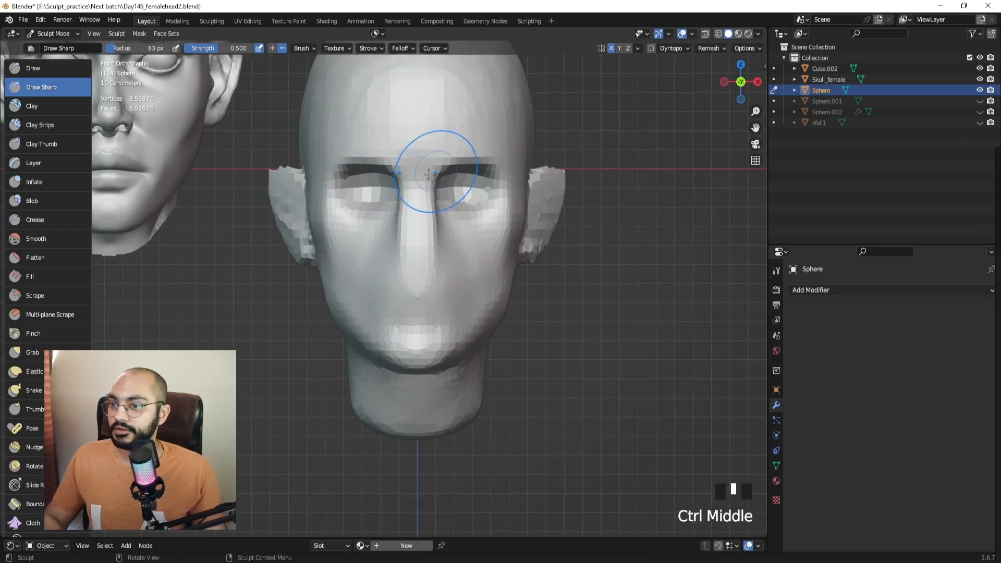
pyautogui.keyDown('ctrl'); pyautogui.moveTo(435, 259); pyautogui.dragTo(416, 245, button='middle'); pyautogui.keyUp('ctrl')
# Shrink the Draw Sharp brush and carve a groove under the nose.
pyautogui.press('f')
pyautogui.click(441, 249)
pyautogui.moveTo(407, 249); pyautogui.dragTo(437, 248)
pyautogui.moveTo(436, 248)
pyautogui.mouseDown()
pyautogui.moveTo(426, 250)
pyautogui.moveTo(436, 252)
pyautogui.mouseUp()
pyautogui.moveTo(436, 253)
pyautogui.mouseDown(button='middle')
pyautogui.moveTo(277, 256)
pyautogui.moveTo(426, 253)
pyautogui.mouseUp(button='middle')
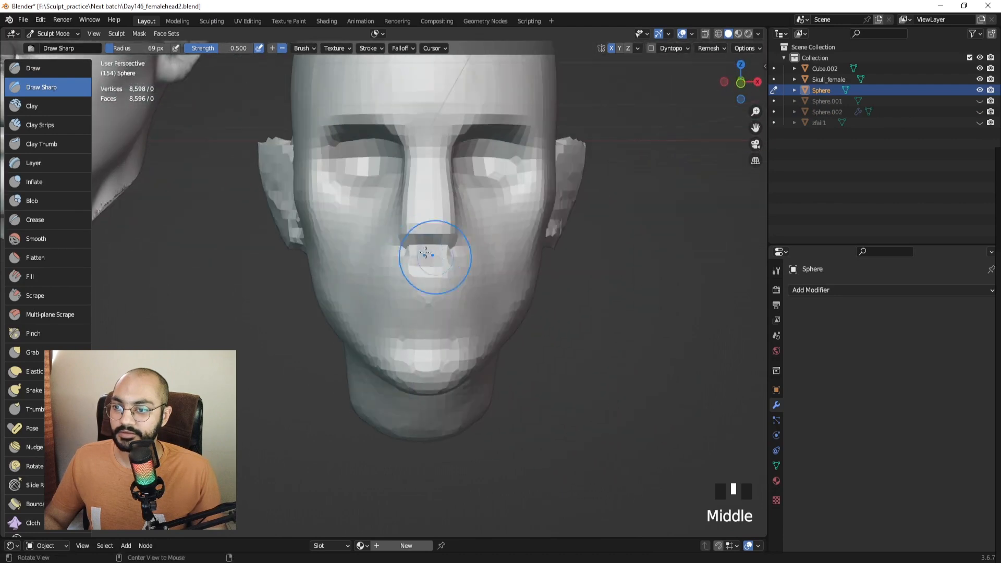
# Try and undo a Clay Strips stroke on the nose tip, then go to Right Ortho view.
pyautogui.click(70, 126)
pyautogui.moveTo(416, 226)
pyautogui.mouseDown()
pyautogui.moveTo(417, 199)
pyautogui.moveTo(418, 232)
pyautogui.moveTo(439, 236)
pyautogui.moveTo(427, 235)
pyautogui.mouseUp()
pyautogui.hotkey('ctrl', 'z')
pyautogui.press('f')
pyautogui.click(441, 239)
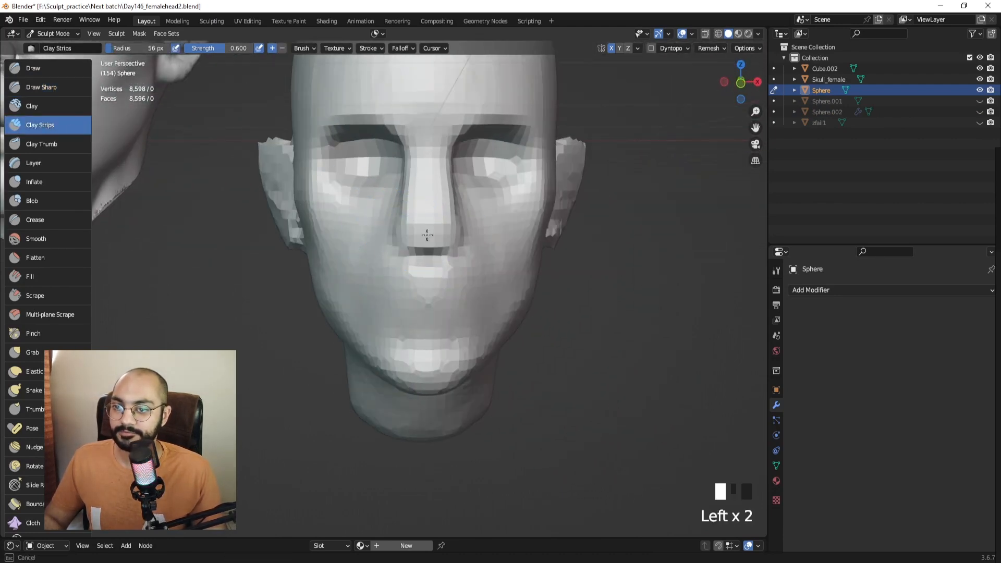
pyautogui.moveTo(417, 238); pyautogui.dragTo(322, 223, button='middle')
pyautogui.press('KP_3')
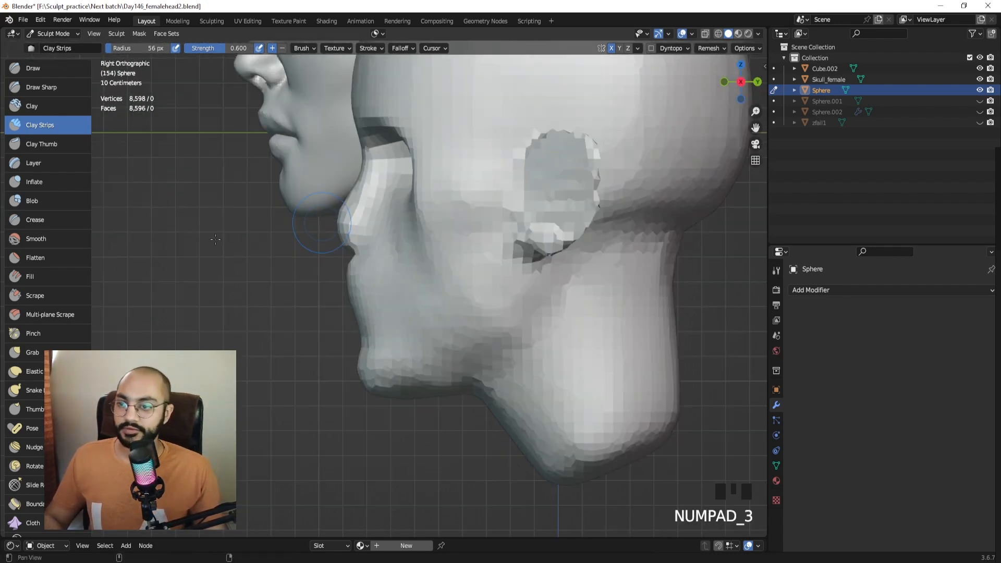
pyautogui.keyDown('shift'); pyautogui.moveTo(215, 240); pyautogui.dragTo(330, 285, button='middle'); pyautogui.keyUp('shift')
# With the Grab brush, pull the nose profile and bridge into shape.
pyautogui.press('g')
pyautogui.moveTo(440, 281); pyautogui.dragTo(405, 282)
pyautogui.press('f')
pyautogui.click(470, 269)
pyautogui.moveTo(458, 252); pyautogui.dragTo(452, 240)
pyautogui.keyDown('ctrl'); pyautogui.moveTo(453, 228); pyautogui.dragTo(456, 257, button='middle'); pyautogui.keyUp('ctrl')
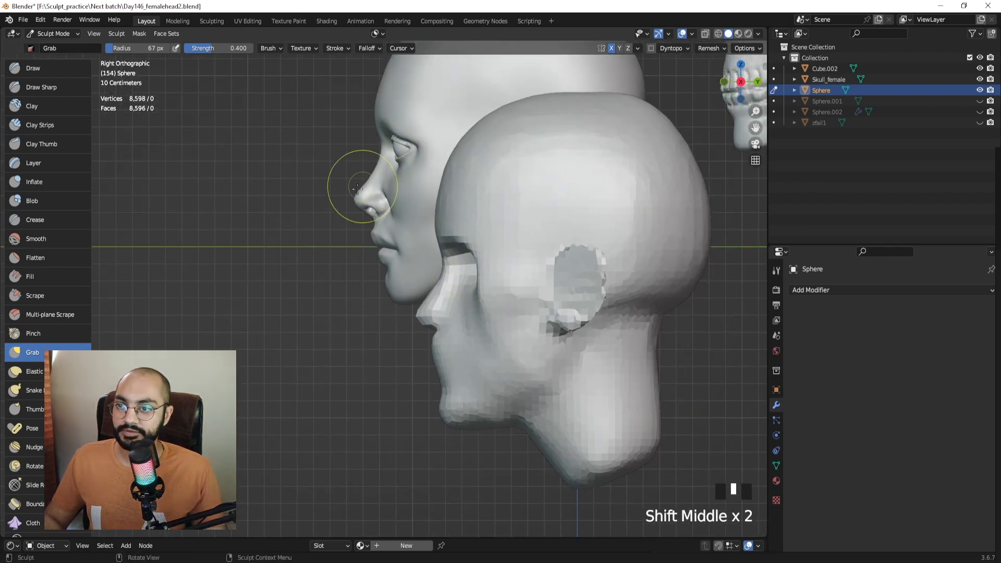
pyautogui.moveTo(437, 294)
pyautogui.keyDown('ctrl'); pyautogui.mouseDown(button='middle')
pyautogui.moveTo(440, 256)
pyautogui.moveTo(423, 251)
pyautogui.mouseUp(button='middle'); pyautogui.keyUp('ctrl')
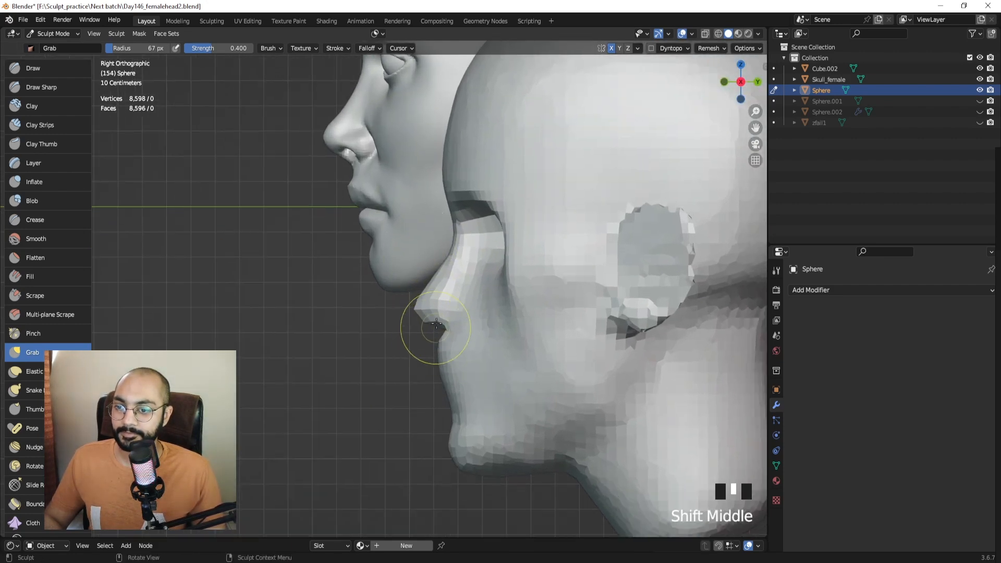
pyautogui.moveTo(435, 328); pyautogui.dragTo(410, 315)
pyautogui.hotkey('ctrl', 'z')
# From the front, narrow the nose sides, pull in the bridge and pull the tip down.
pyautogui.moveTo(410, 314); pyautogui.dragTo(530, 312, button='middle')
pyautogui.press('f')
pyautogui.moveTo(404, 271); pyautogui.dragTo(419, 267)
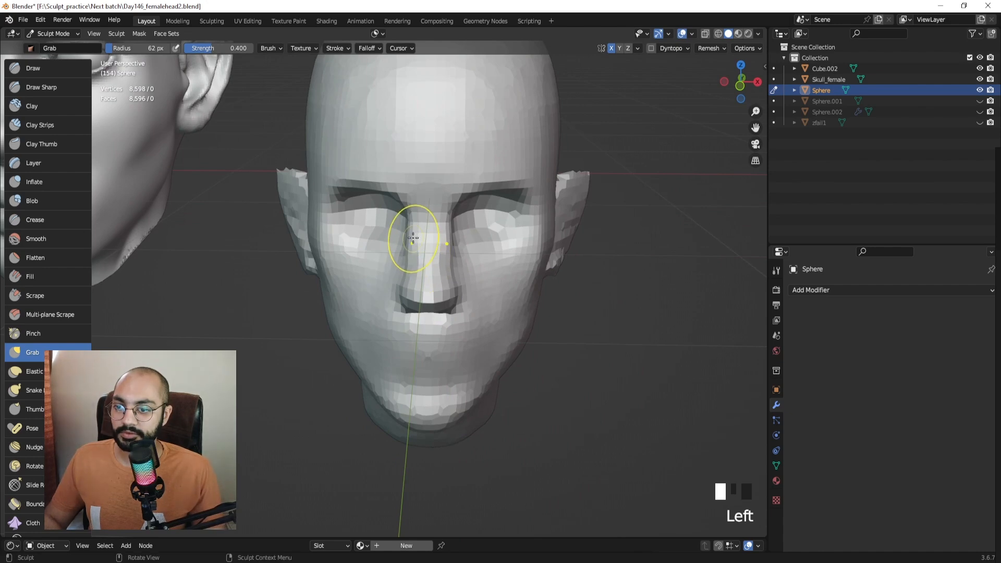
pyautogui.keyDown('ctrl'); pyautogui.moveTo(418, 236); pyautogui.dragTo(422, 254, button='middle'); pyautogui.keyUp('ctrl')
pyautogui.moveTo(411, 247); pyautogui.dragTo(419, 245)
pyautogui.moveTo(407, 284); pyautogui.dragTo(415, 296)
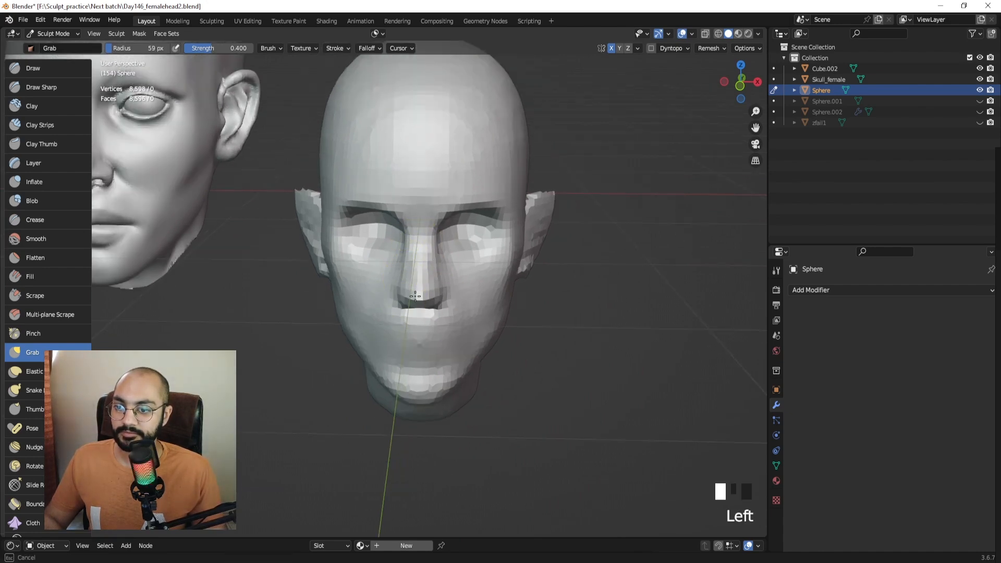
pyautogui.moveTo(421, 287); pyautogui.dragTo(485, 272, button='middle')
pyautogui.keyDown('ctrl'); pyautogui.moveTo(396, 266); pyautogui.dragTo(375, 295, button='middle'); pyautogui.keyUp('ctrl')
pyautogui.hotkey('ctrl', 'Tab')
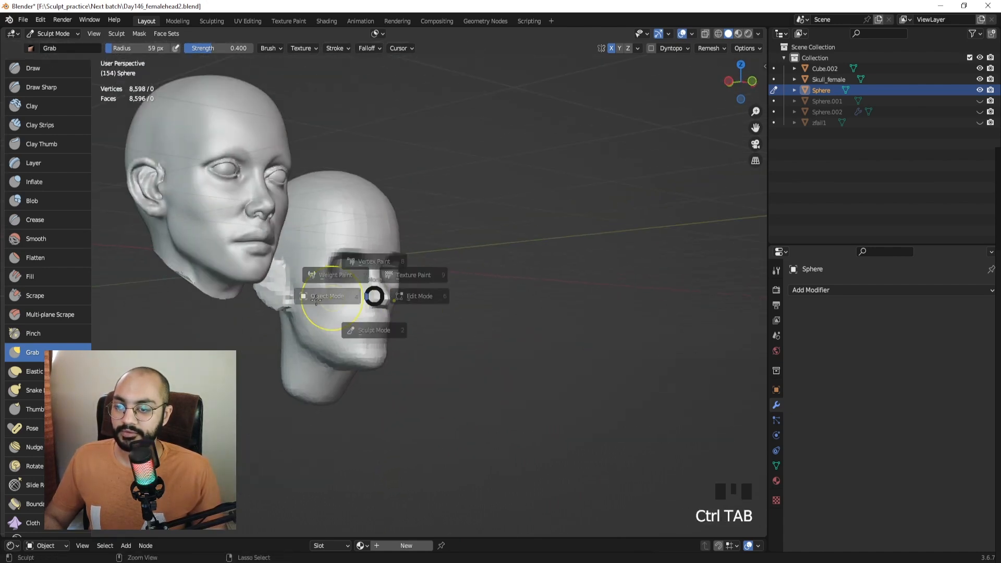
pyautogui.click(432, 233)
pyautogui.moveTo(386, 230); pyautogui.dragTo(432, 289, button='middle')
pyautogui.click(346, 232)
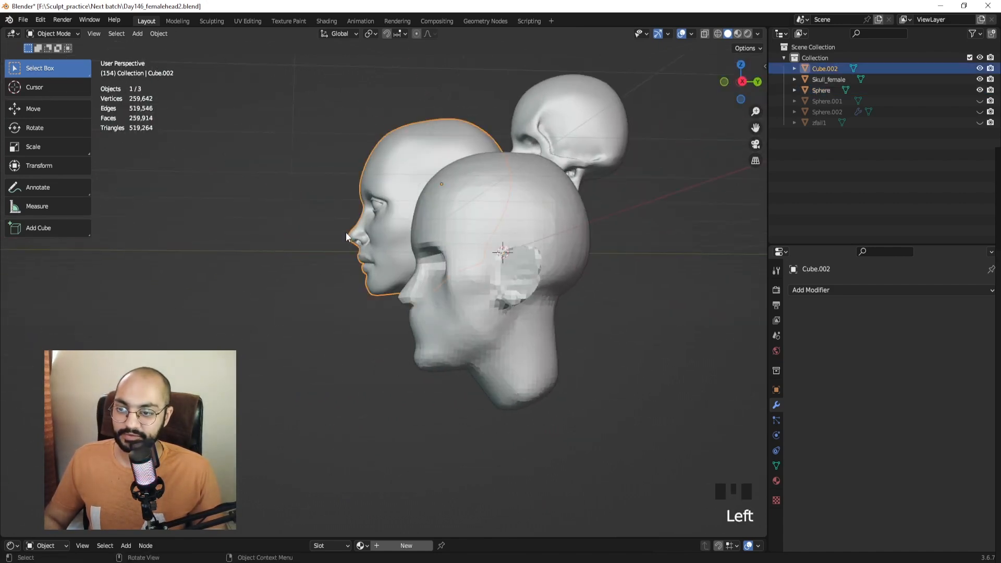
pyautogui.press('KP_3')
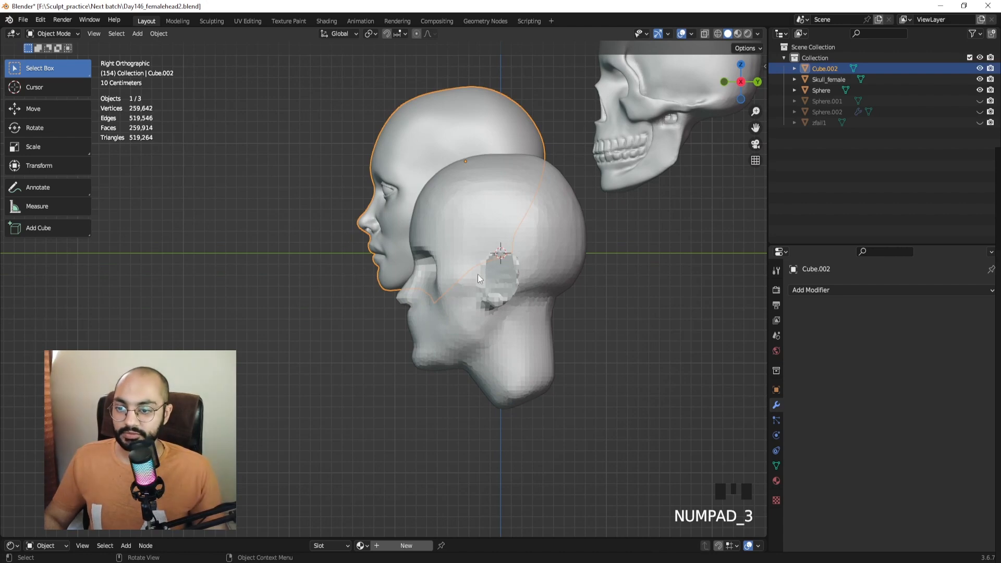
pyautogui.keyDown('ctrl'); pyautogui.moveTo(461, 286); pyautogui.dragTo(417, 243, button='middle'); pyautogui.keyUp('ctrl')
pyautogui.click(417, 263)
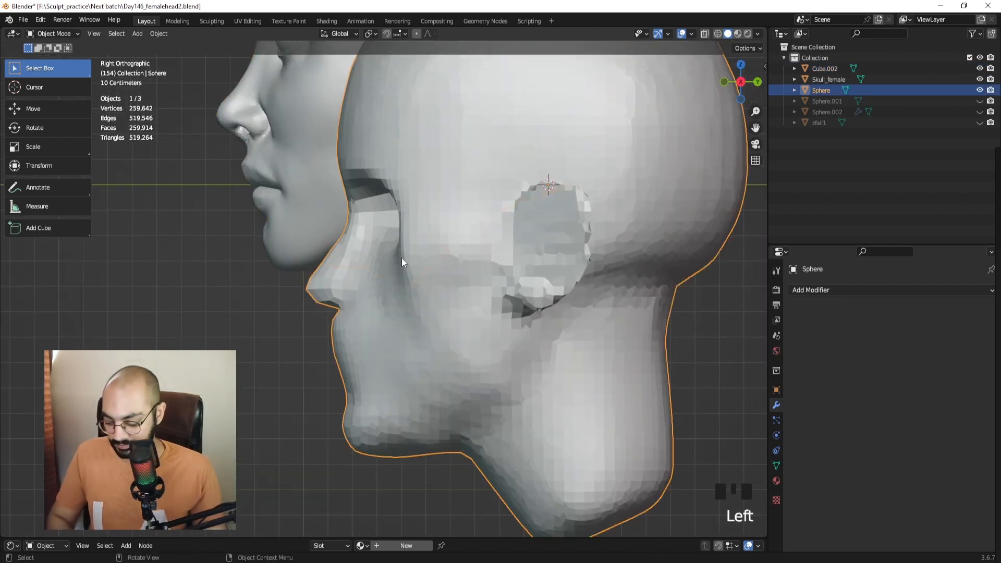
pyautogui.press('Print')
pyautogui.moveTo(234, 145); pyautogui.dragTo(549, 447)
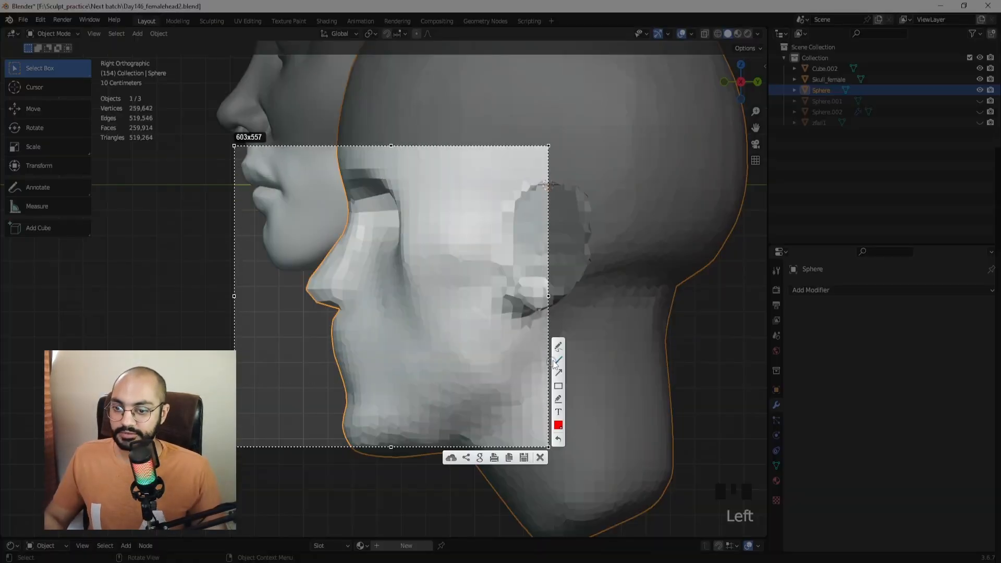
pyautogui.moveTo(336, 147); pyautogui.dragTo(339, 235)
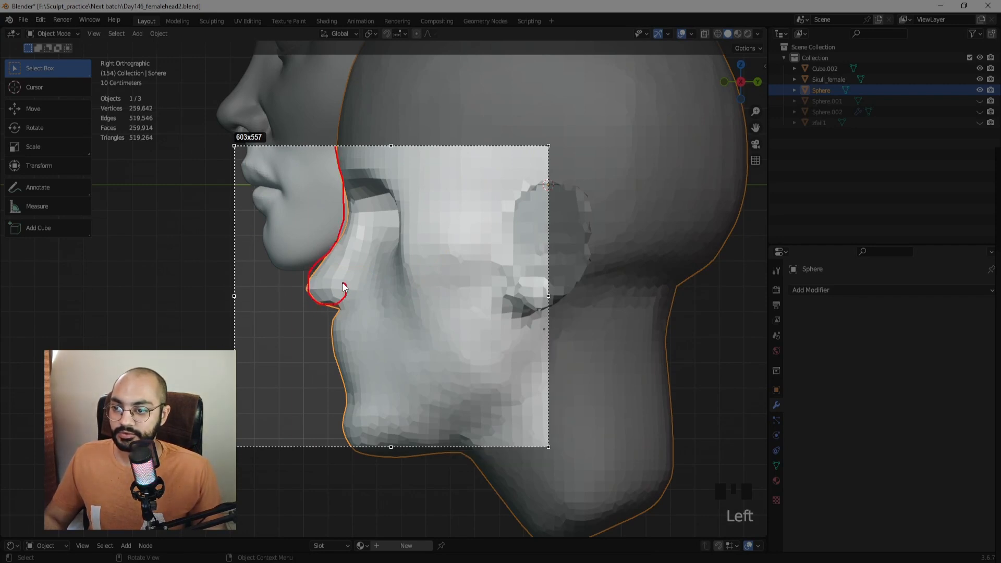
pyautogui.moveTo(342, 302); pyautogui.dragTo(341, 304)
pyautogui.moveTo(342, 296); pyautogui.dragTo(331, 338)
pyautogui.hotkey('ctrl', 'z')
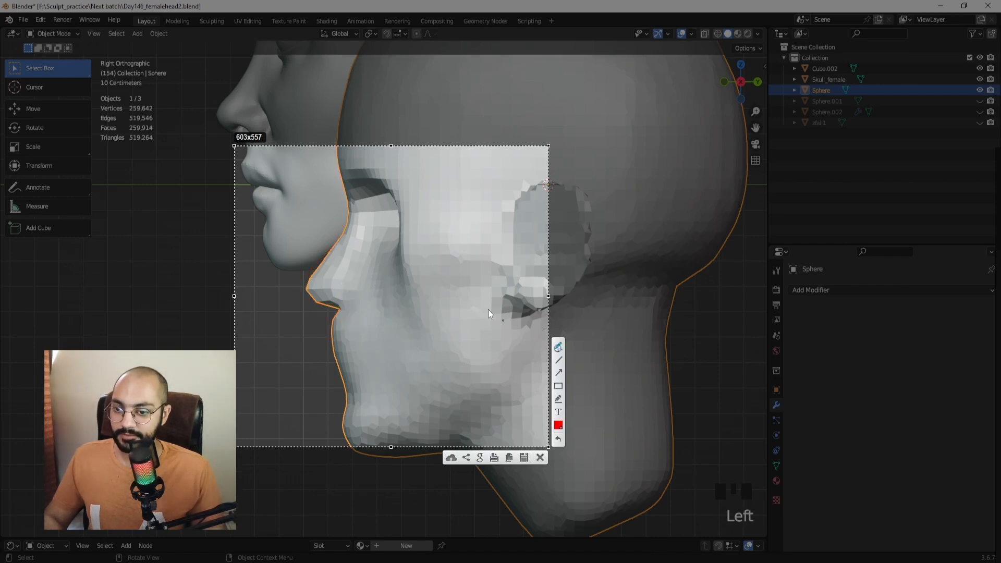
pyautogui.moveTo(342, 171); pyautogui.dragTo(343, 229)
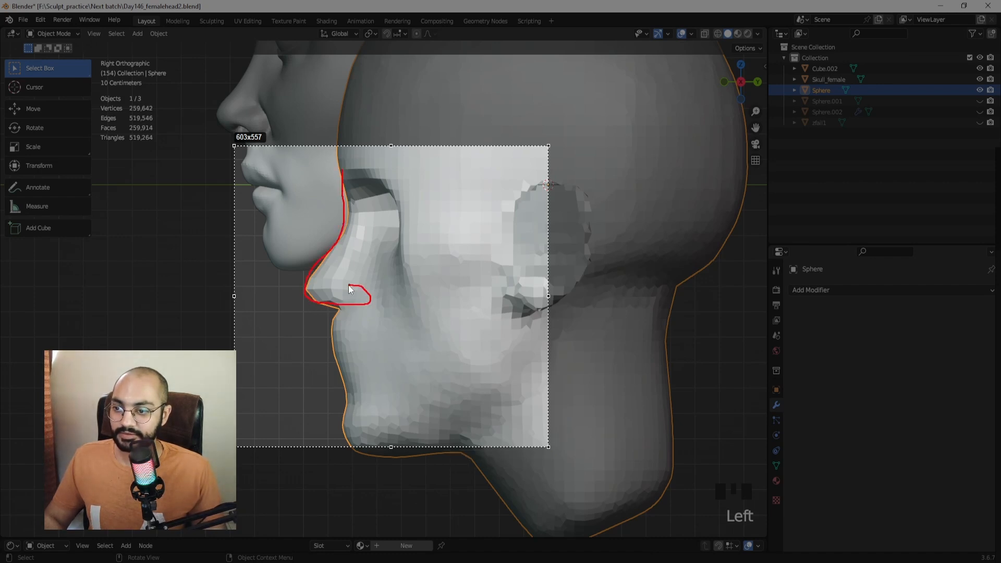
pyautogui.moveTo(351, 285); pyautogui.dragTo(357, 296)
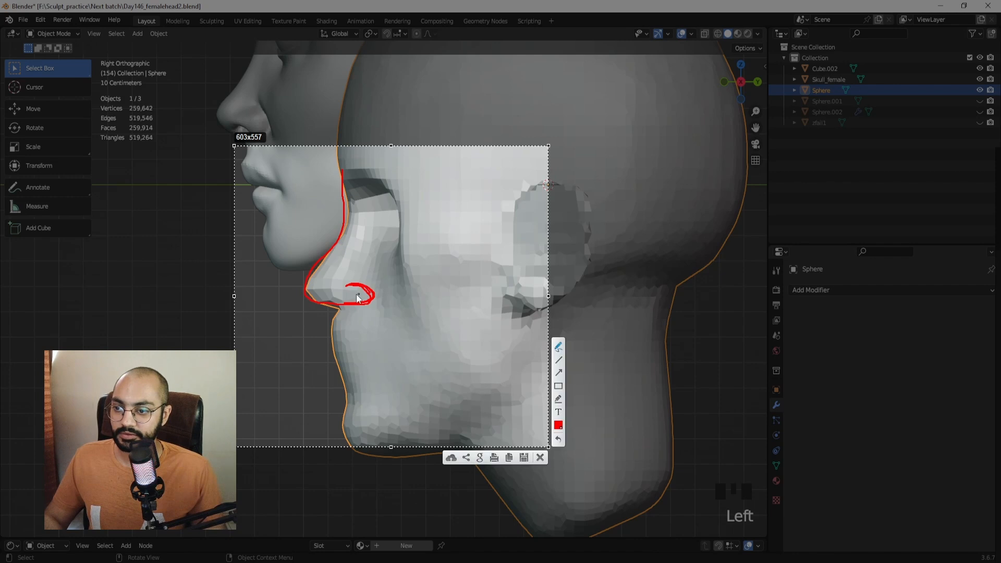
pyautogui.rightClick(335, 299)
pyautogui.click(345, 252)
pyautogui.moveTo(322, 299); pyautogui.dragTo(333, 301)
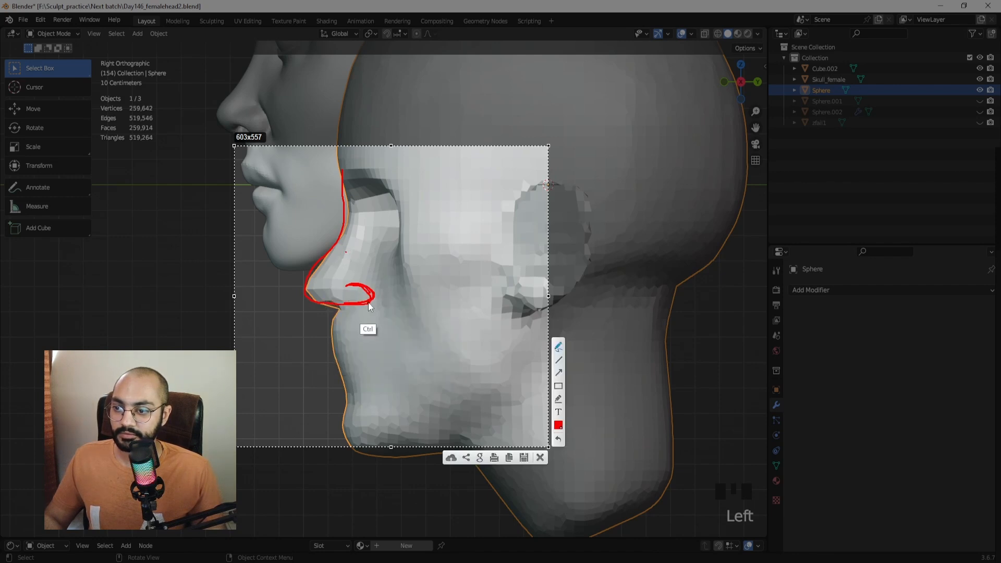
pyautogui.press('Escape')
pyautogui.keyDown('shift'); pyautogui.moveTo(304, 214); pyautogui.dragTo(403, 324, button='middle'); pyautogui.keyUp('shift')
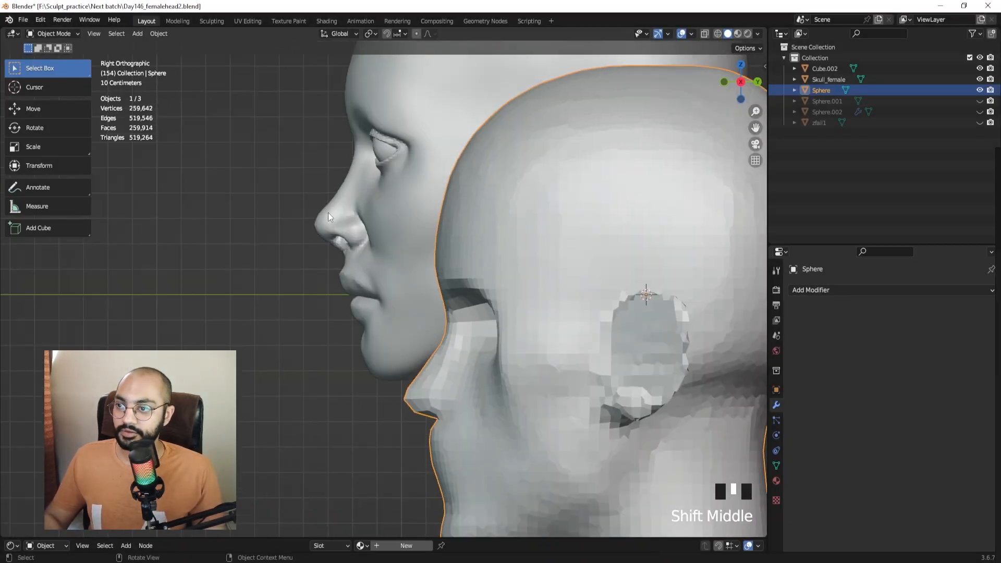
pyautogui.click(368, 247)
pyautogui.keyDown('ctrl'); pyautogui.moveTo(368, 247); pyautogui.dragTo(340, 227, button='middle'); pyautogui.keyUp('ctrl')
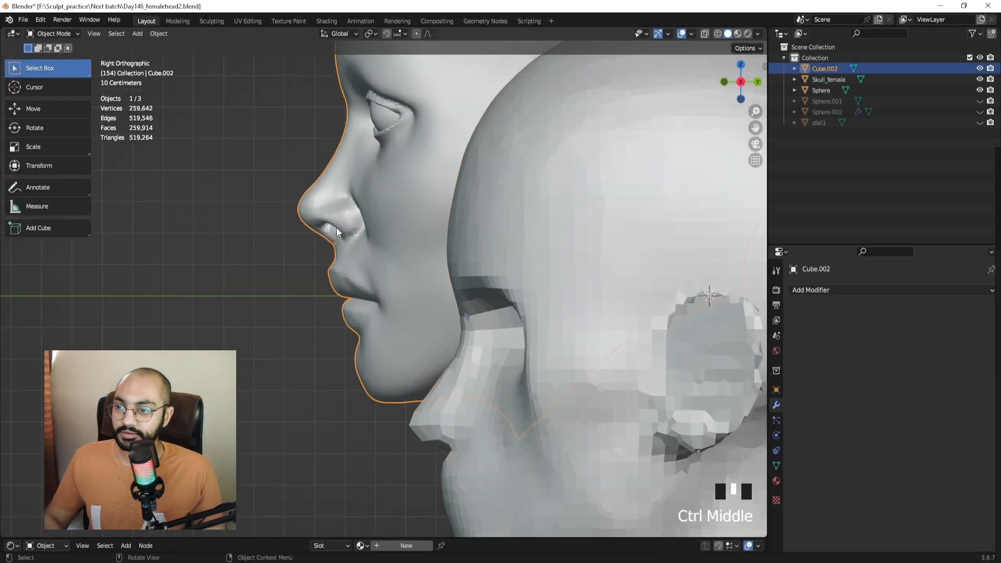
pyautogui.press('Print')
pyautogui.moveTo(247, 133); pyautogui.dragTo(446, 318)
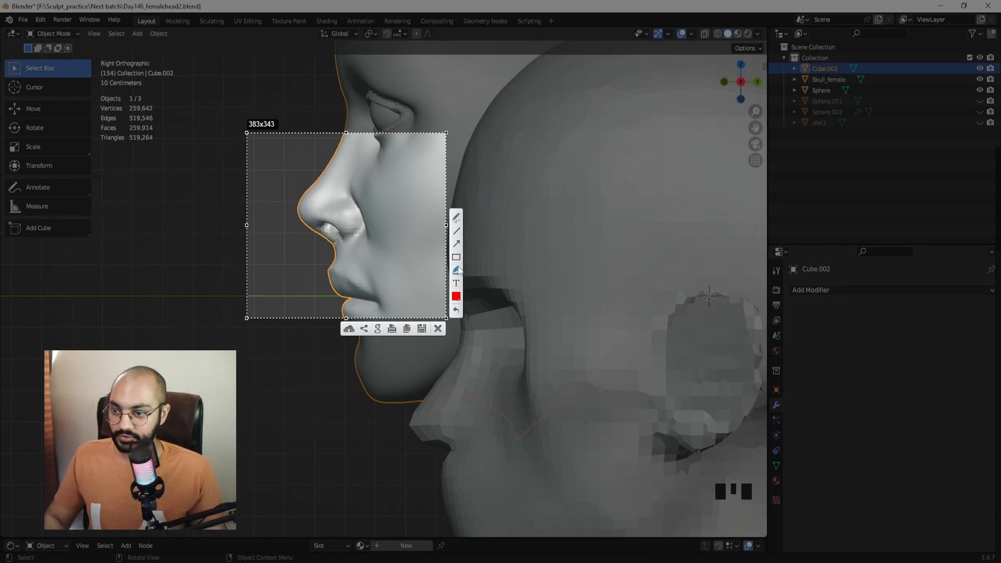
pyautogui.moveTo(334, 154); pyautogui.dragTo(335, 270)
pyautogui.moveTo(336, 228)
pyautogui.mouseDown()
pyautogui.moveTo(377, 229)
pyautogui.moveTo(365, 226)
pyautogui.mouseUp()
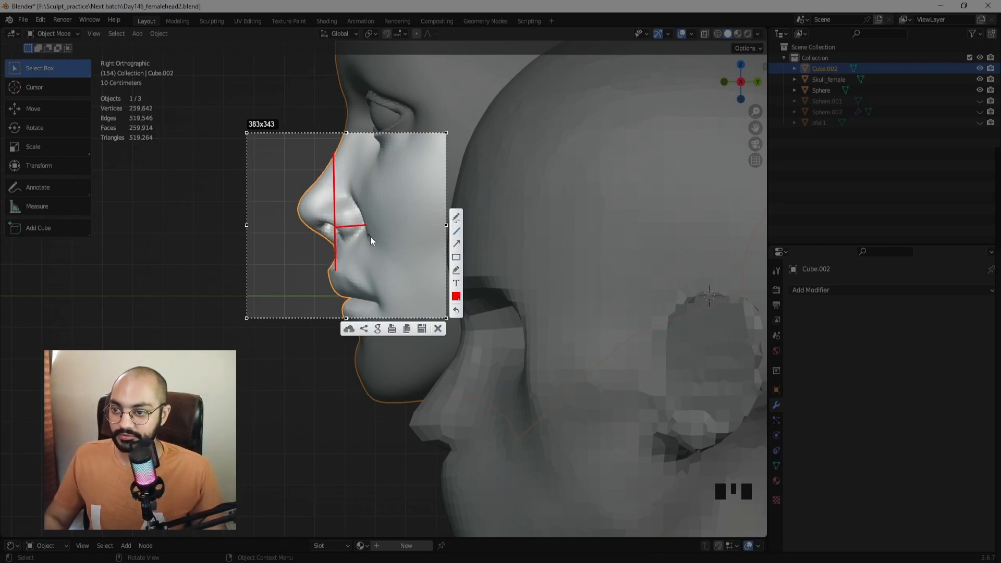
pyautogui.press('Escape')
pyautogui.moveTo(383, 252); pyautogui.dragTo(336, 227, button='middle')
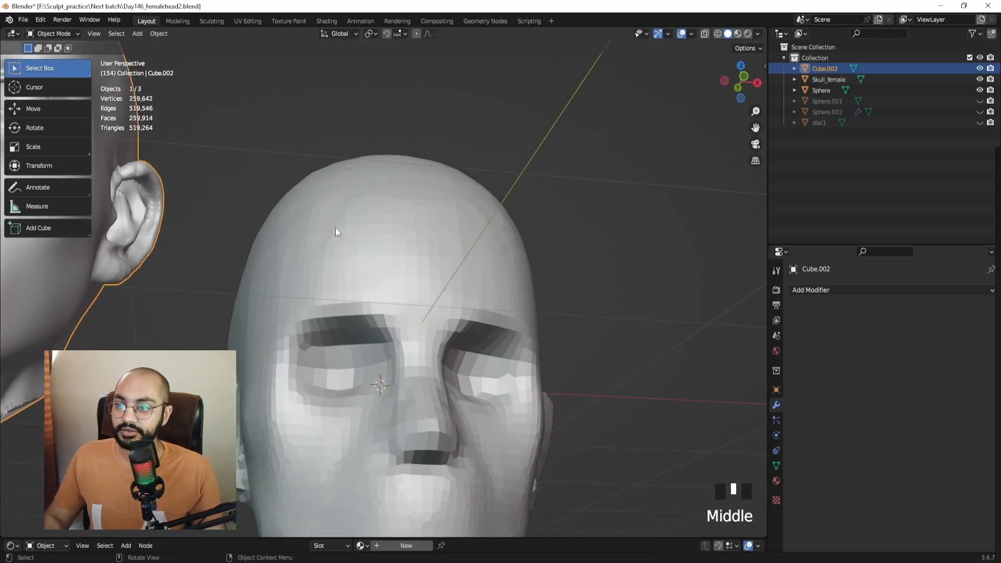
# Put the blocky head into Sculpt Mode with a 72 px brush.
pyautogui.press('KP_Decimal')
pyautogui.moveTo(284, 325)
pyautogui.mouseDown(button='middle')
pyautogui.moveTo(397, 286)
pyautogui.moveTo(417, 332)
pyautogui.moveTo(400, 289)
pyautogui.moveTo(359, 320)
pyautogui.moveTo(362, 285)
pyautogui.moveTo(371, 340)
pyautogui.moveTo(330, 364)
pyautogui.moveTo(349, 349)
pyautogui.moveTo(361, 439)
pyautogui.moveTo(400, 405)
pyautogui.moveTo(412, 292)
pyautogui.moveTo(425, 327)
pyautogui.moveTo(407, 269)
pyautogui.mouseUp(button='middle')
pyautogui.click(424, 328)
pyautogui.hotkey('ctrl', 'Tab')
pyautogui.hotkey('ctrl', 'Tab')
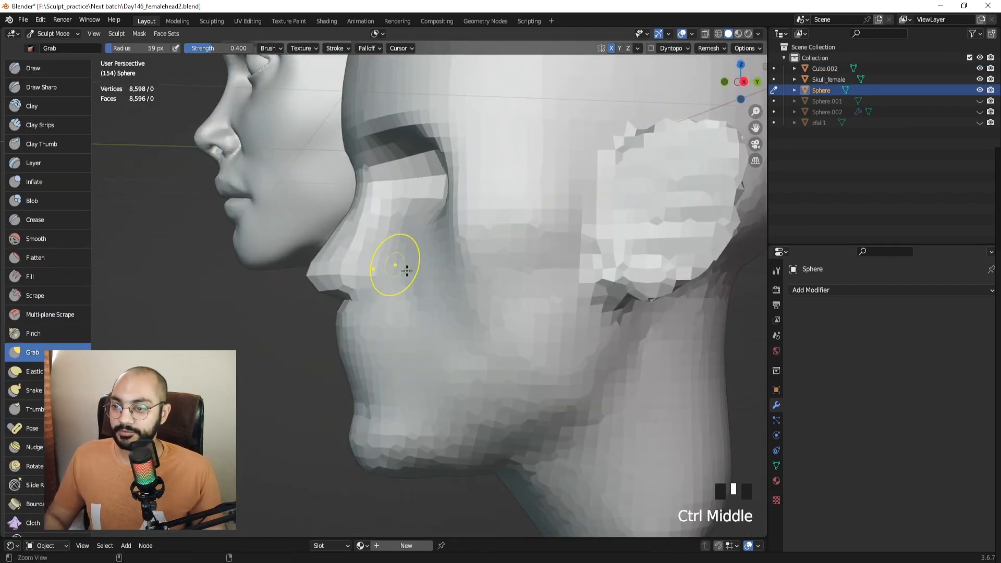
pyautogui.press('f')
pyautogui.click(387, 274)
# Grab the nose wings and adjacent cheek surfaces into shape.
pyautogui.moveTo(388, 271)
pyautogui.mouseDown()
pyautogui.moveTo(375, 273)
pyautogui.moveTo(394, 232)
pyautogui.mouseUp()
pyautogui.moveTo(395, 228); pyautogui.dragTo(405, 219)
pyautogui.moveTo(408, 220); pyautogui.dragTo(371, 219, button='middle')
pyautogui.moveTo(369, 221); pyautogui.dragTo(354, 229)
pyautogui.moveTo(357, 236); pyautogui.dragTo(349, 239)
pyautogui.moveTo(360, 240); pyautogui.dragTo(353, 241)
pyautogui.moveTo(334, 284)
pyautogui.mouseDown()
pyautogui.moveTo(326, 280)
pyautogui.moveTo(337, 277)
pyautogui.mouseUp()
pyautogui.moveTo(351, 269); pyautogui.dragTo(554, 205, button='middle')
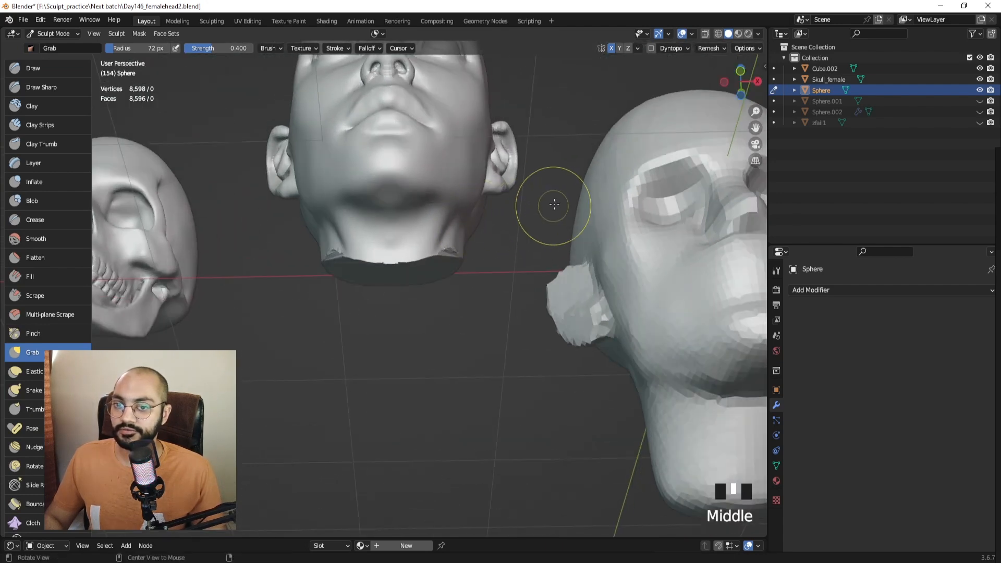
# Frame the head, look up the nose and pull the nostrils into shape.
pyautogui.press('KP_Decimal')
pyautogui.moveTo(458, 346)
pyautogui.keyDown('ctrl'); pyautogui.mouseDown(button='middle')
pyautogui.moveTo(335, 187)
pyautogui.moveTo(332, 284)
pyautogui.moveTo(375, 257)
pyautogui.moveTo(371, 286)
pyautogui.mouseUp(button='middle'); pyautogui.keyUp('ctrl')
pyautogui.moveTo(371, 286); pyautogui.dragTo(346, 297)
pyautogui.moveTo(365, 289)
pyautogui.mouseDown(button='middle')
pyautogui.moveTo(405, 350)
pyautogui.moveTo(399, 362)
pyautogui.mouseUp(button='middle')
pyautogui.moveTo(377, 290); pyautogui.dragTo(396, 295)
pyautogui.moveTo(400, 297); pyautogui.dragTo(364, 298, button='middle')
pyautogui.moveTo(366, 292); pyautogui.dragTo(375, 286)
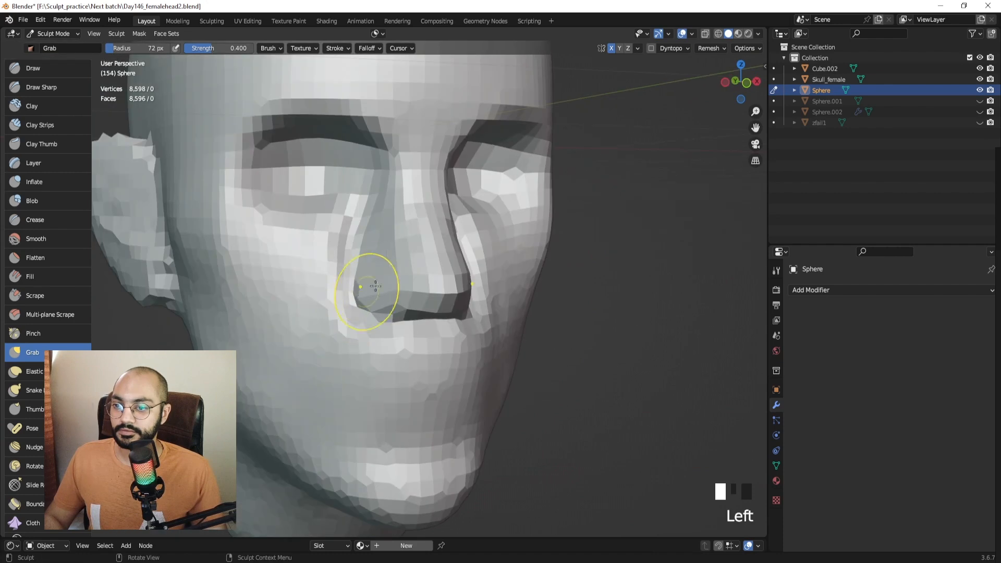
pyautogui.moveTo(376, 286)
pyautogui.mouseDown(button='middle')
pyautogui.moveTo(358, 291)
pyautogui.moveTo(418, 230)
pyautogui.moveTo(400, 228)
pyautogui.mouseUp(button='middle')
# Shape the nose bridge in profile, then grab the chin with a 69 px brush.
pyautogui.moveTo(400, 228); pyautogui.dragTo(388, 227)
pyautogui.moveTo(387, 227); pyautogui.dragTo(393, 223, button='middle')
pyautogui.moveTo(381, 236); pyautogui.dragTo(373, 239)
pyautogui.press('f')
pyautogui.click(338, 294)
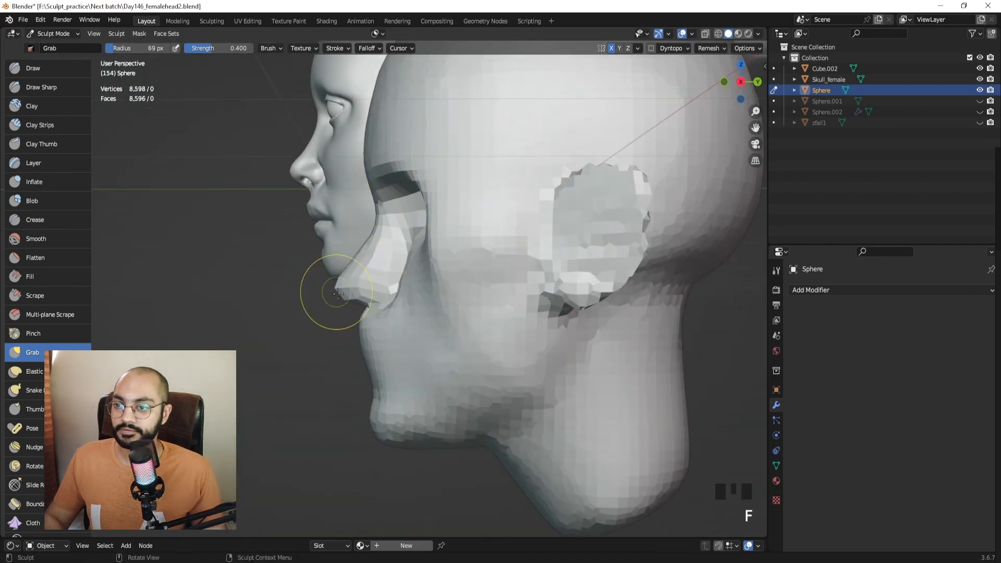
pyautogui.moveTo(338, 294); pyautogui.dragTo(336, 279)
pyautogui.moveTo(335, 280)
pyautogui.mouseDown(button='middle')
pyautogui.moveTo(458, 290)
pyautogui.moveTo(421, 244)
pyautogui.mouseUp(button='middle')
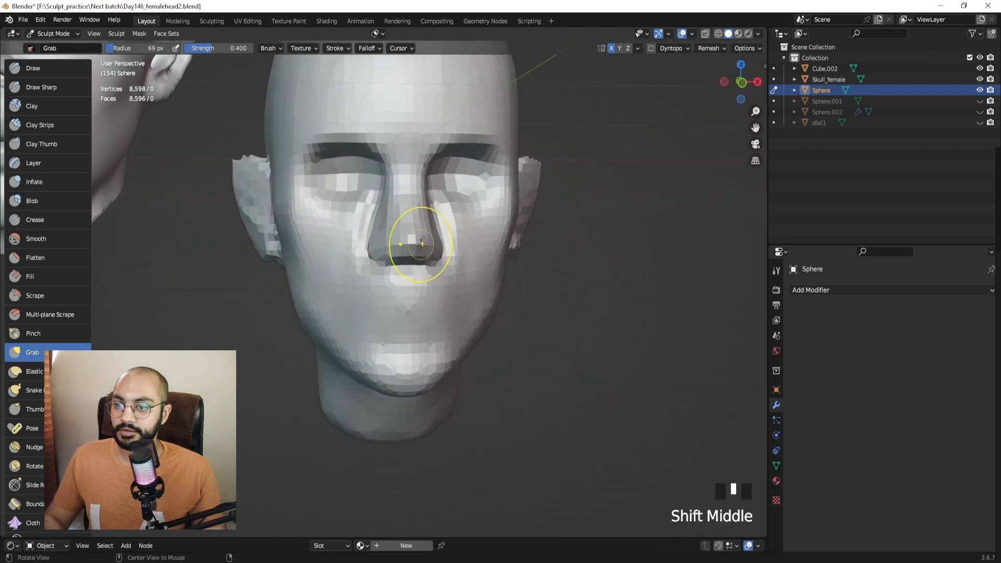
# Switch to Clay Strips at 81 px and orbit to view the heads from below.
pyautogui.click(54, 127)
pyautogui.keyDown('shift'); pyautogui.moveTo(424, 316); pyautogui.dragTo(419, 260, button='middle'); pyautogui.keyUp('shift')
pyautogui.press('f')
pyautogui.moveTo(419, 260)
pyautogui.mouseDown(button='middle')
pyautogui.moveTo(448, 264)
pyautogui.moveTo(377, 296)
pyautogui.mouseUp(button='middle')
pyautogui.click(420, 260)
pyautogui.moveTo(377, 296); pyautogui.dragTo(353, 278)
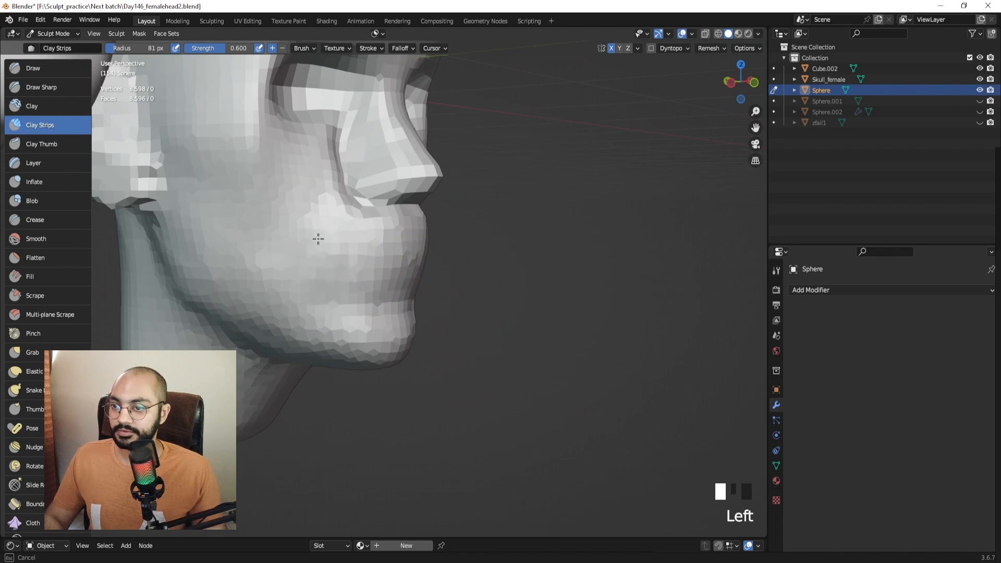
pyautogui.keyDown('ctrl'); pyautogui.moveTo(318, 239); pyautogui.dragTo(408, 221, button='middle'); pyautogui.keyUp('ctrl')
pyautogui.moveTo(408, 222); pyautogui.dragTo(443, 276, button='middle')
pyautogui.moveTo(443, 277); pyautogui.dragTo(435, 209, button='middle')
pyautogui.press('Print')
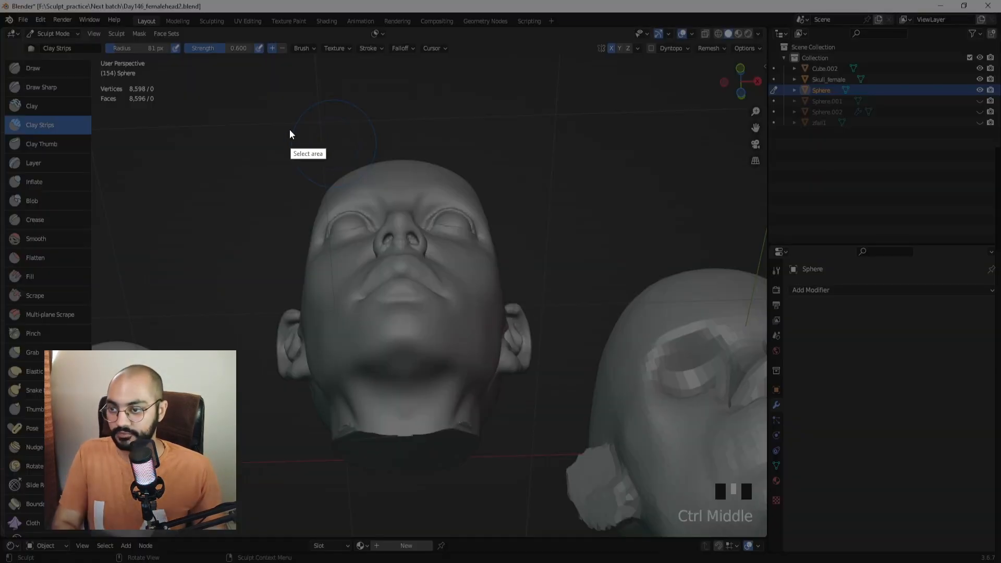
pyautogui.moveTo(306, 132)
pyautogui.mouseDown()
pyautogui.moveTo(585, 451)
pyautogui.moveTo(566, 456)
pyautogui.mouseUp()
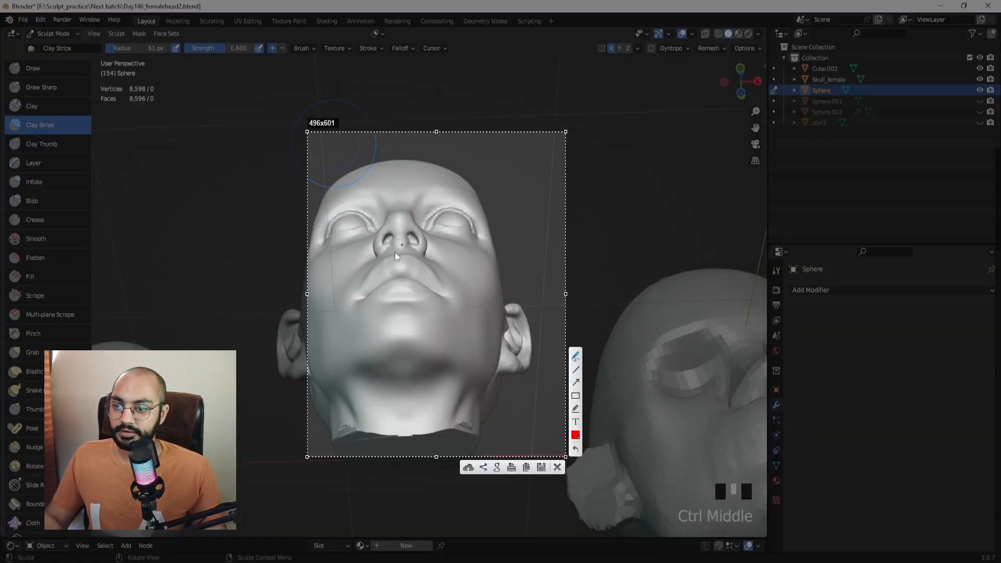
pyautogui.moveTo(353, 298)
pyautogui.mouseDown()
pyautogui.moveTo(400, 268)
pyautogui.moveTo(439, 292)
pyautogui.mouseUp()
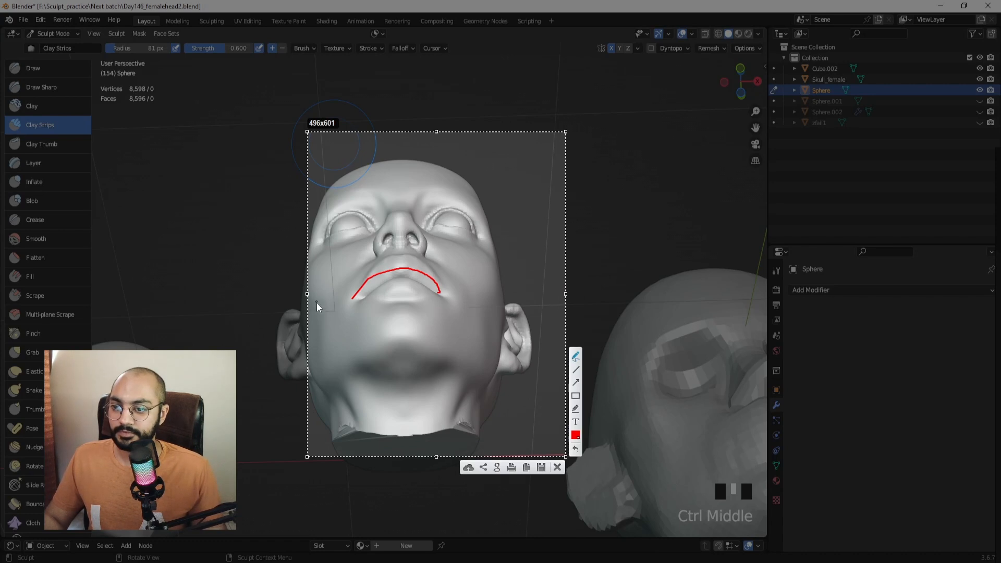
pyautogui.moveTo(317, 319); pyautogui.dragTo(411, 268)
pyautogui.moveTo(463, 301); pyautogui.dragTo(490, 325)
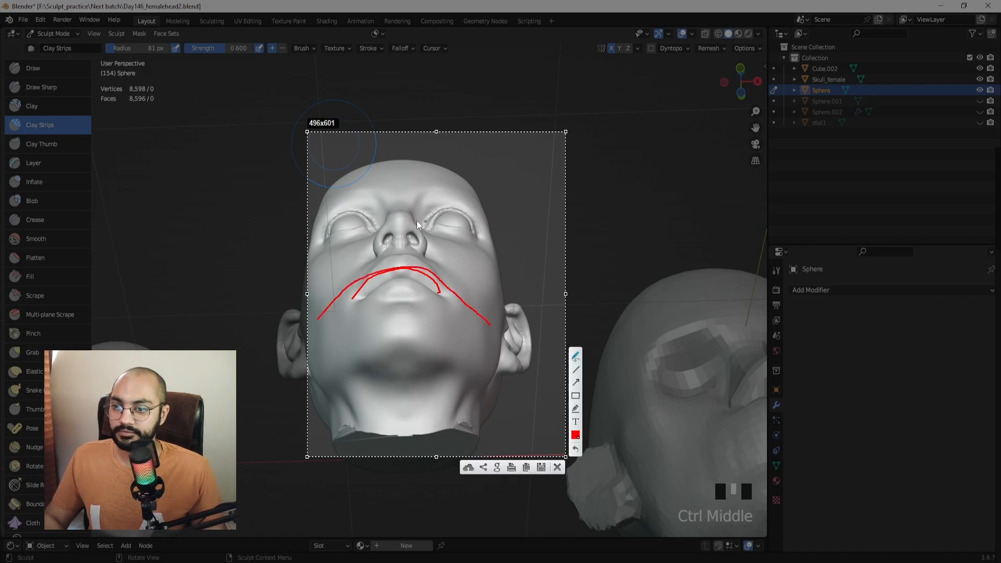
pyautogui.moveTo(312, 238); pyautogui.dragTo(328, 195)
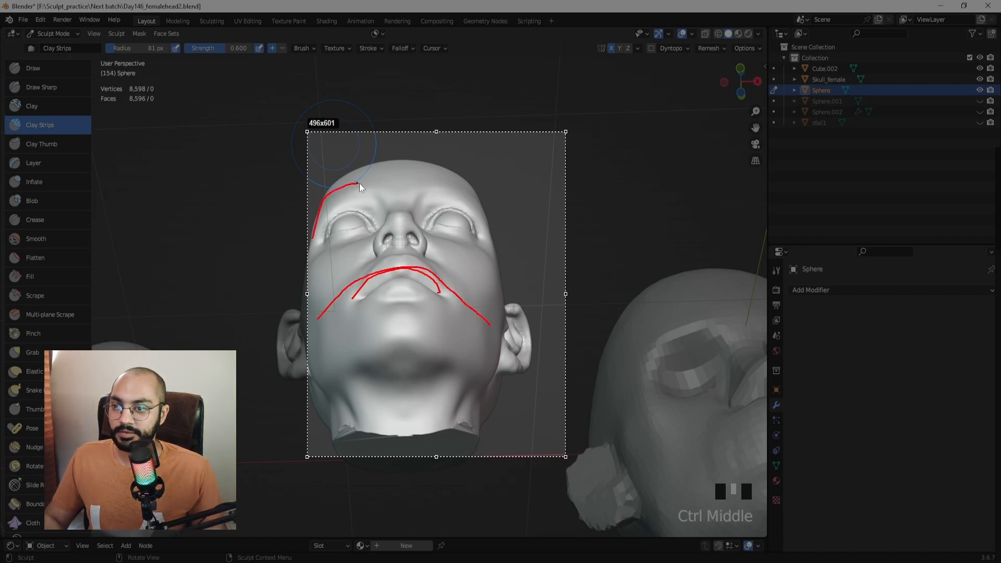
pyautogui.moveTo(485, 206); pyautogui.dragTo(502, 247)
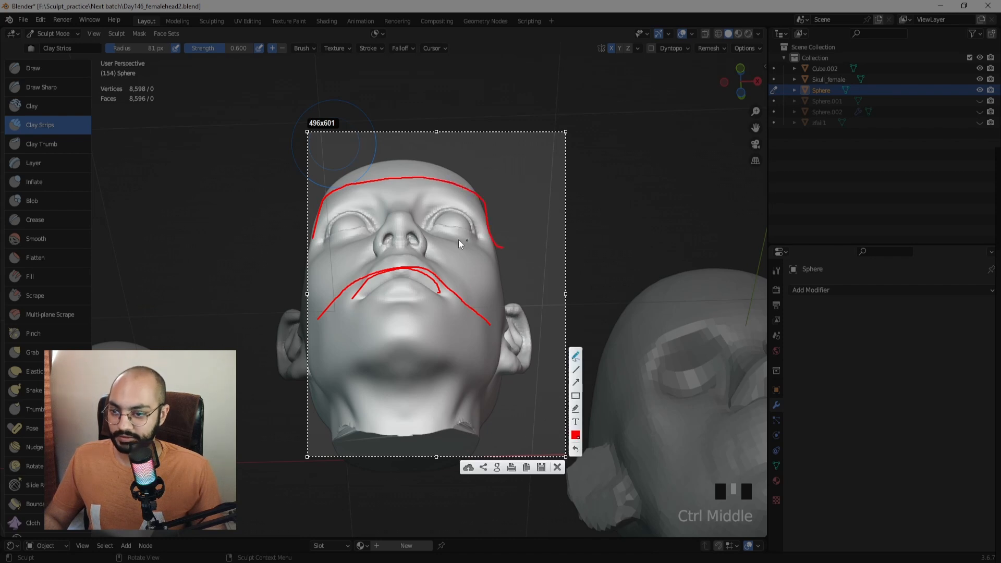
pyautogui.moveTo(313, 285); pyautogui.dragTo(370, 249)
pyautogui.moveTo(487, 270); pyautogui.dragTo(508, 293)
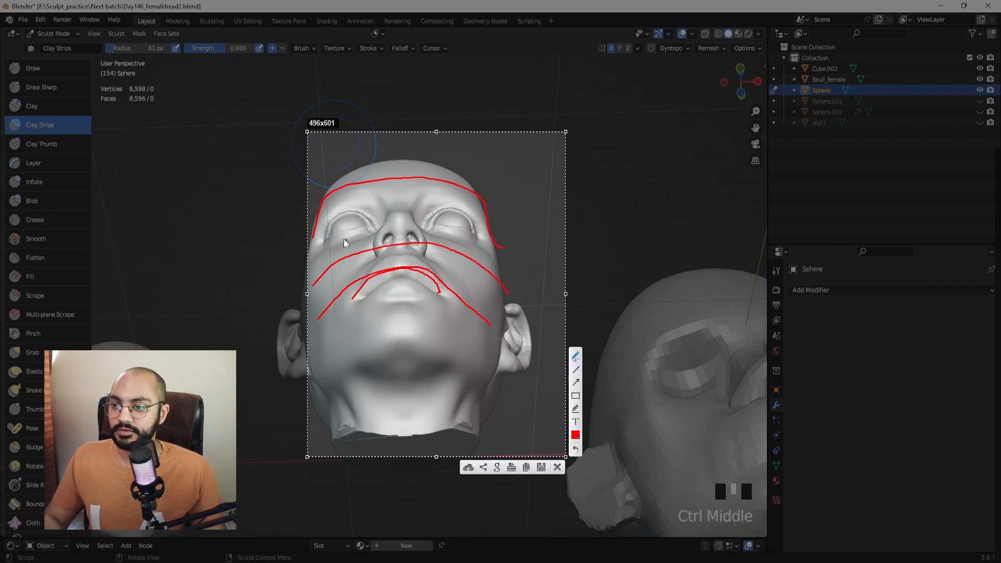
pyautogui.moveTo(365, 221)
pyautogui.mouseDown()
pyautogui.moveTo(381, 232)
pyautogui.moveTo(329, 239)
pyautogui.moveTo(362, 224)
pyautogui.mouseUp()
pyautogui.moveTo(427, 229)
pyautogui.mouseDown()
pyautogui.moveTo(477, 235)
pyautogui.moveTo(453, 231)
pyautogui.mouseUp()
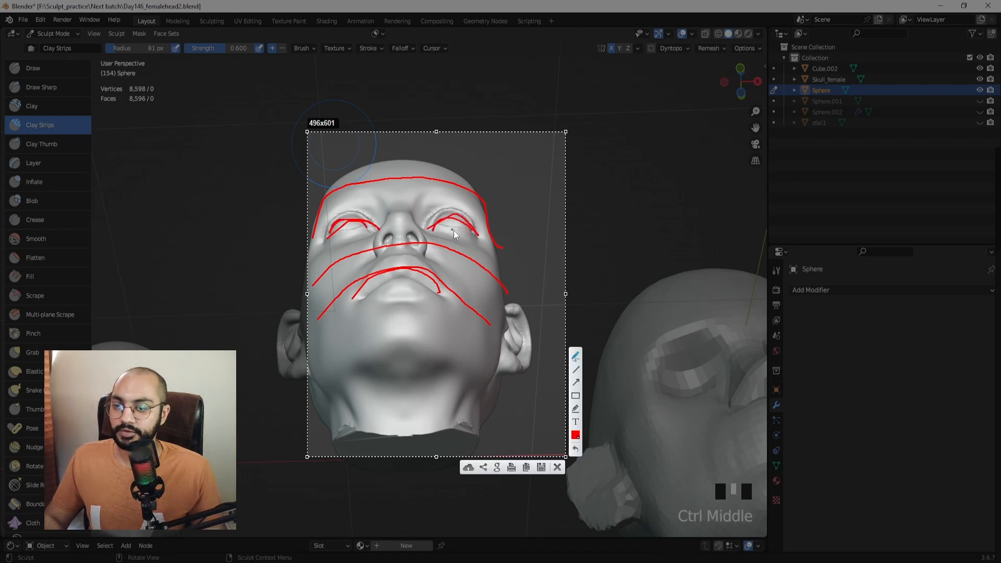
# Close the annotated screenshot and bring the blocky head's front into close view.
pyautogui.press('Escape')
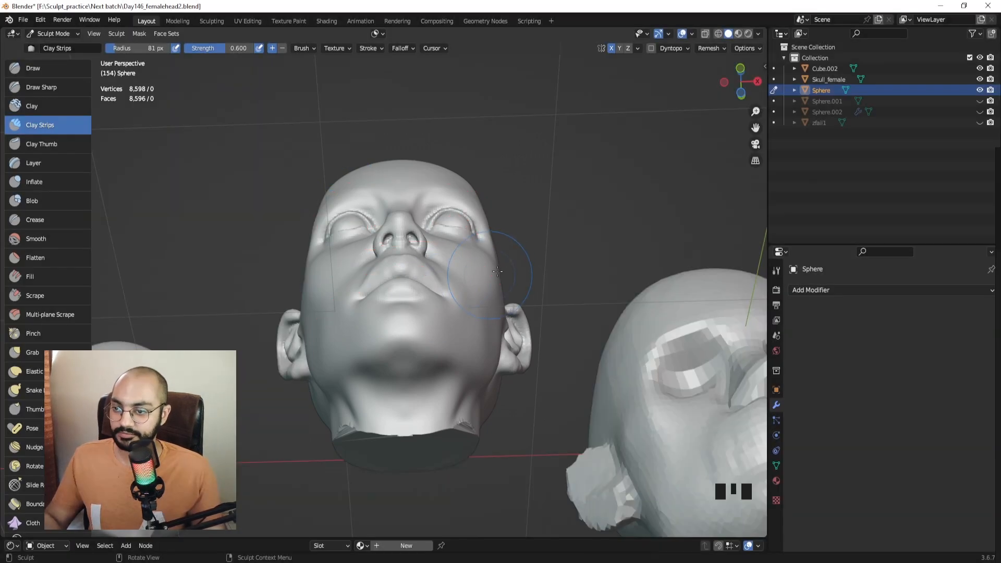
pyautogui.moveTo(553, 255); pyautogui.dragTo(577, 306, button='middle')
pyautogui.moveTo(693, 339)
pyautogui.keyDown('shift'); pyautogui.mouseDown(button='middle')
pyautogui.moveTo(489, 299)
pyautogui.moveTo(492, 387)
pyautogui.moveTo(526, 382)
pyautogui.moveTo(500, 225)
pyautogui.moveTo(490, 291)
pyautogui.moveTo(403, 307)
pyautogui.moveTo(431, 313)
pyautogui.moveTo(469, 300)
pyautogui.moveTo(460, 248)
pyautogui.mouseUp(button='middle'); pyautogui.keyUp('shift')
pyautogui.moveTo(445, 294)
pyautogui.mouseDown(button='middle')
pyautogui.moveTo(476, 283)
pyautogui.moveTo(471, 208)
pyautogui.mouseUp(button='middle')
pyautogui.moveTo(457, 252)
pyautogui.keyDown('ctrl'); pyautogui.mouseDown(button='middle')
pyautogui.moveTo(443, 229)
pyautogui.moveTo(470, 233)
pyautogui.mouseUp(button='middle'); pyautogui.keyUp('ctrl')
# Smooth the jagged cheek and chin, then set the brush radius to 45 px.
pyautogui.press('f')
pyautogui.keyDown('shift'); pyautogui.moveTo(443, 312); pyautogui.dragTo(402, 337); pyautogui.keyUp('shift')
pyautogui.moveTo(397, 335)
pyautogui.keyDown('shift'); pyautogui.mouseDown()
pyautogui.moveTo(341, 336)
pyautogui.moveTo(417, 312)
pyautogui.mouseUp(); pyautogui.keyUp('shift')
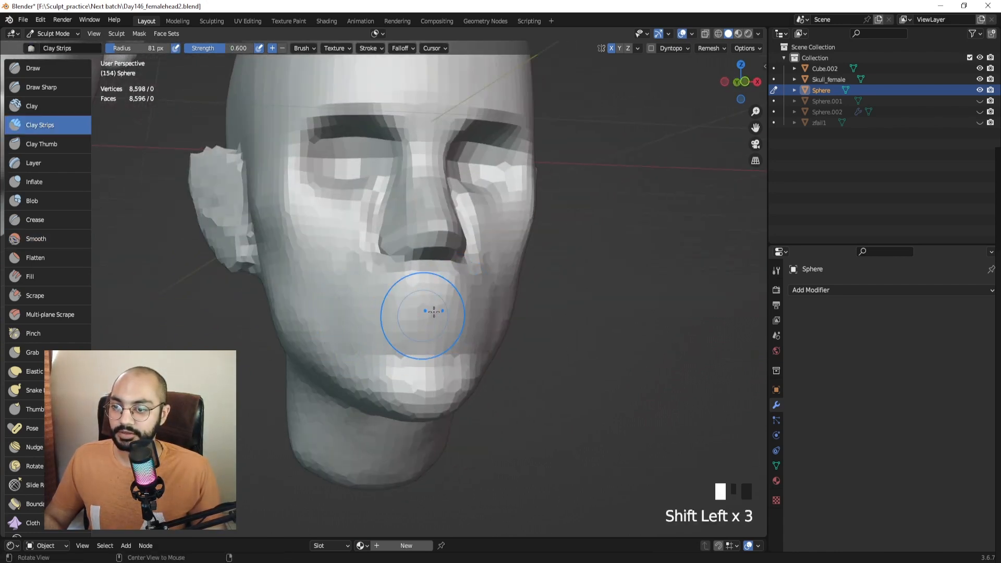
pyautogui.moveTo(417, 313); pyautogui.dragTo(436, 315, button='middle')
pyautogui.keyDown('shift'); pyautogui.moveTo(435, 316); pyautogui.dragTo(440, 320); pyautogui.keyUp('shift')
pyautogui.press('f')
pyautogui.moveTo(440, 320)
pyautogui.mouseDown(button='middle')
pyautogui.moveTo(488, 223)
pyautogui.moveTo(471, 260)
pyautogui.mouseUp(button='middle')
pyautogui.keyDown('shift'); pyautogui.click(469, 269); pyautogui.keyUp('shift')
# In Object Mode, move the reference head up so it sits above the blocky head.
pyautogui.keyDown('ctrl'); pyautogui.moveTo(438, 210); pyautogui.dragTo(255, 279, button='middle'); pyautogui.keyUp('ctrl')
pyautogui.hotkey('ctrl', 'Tab')
pyautogui.click(323, 235)
pyautogui.press('g')
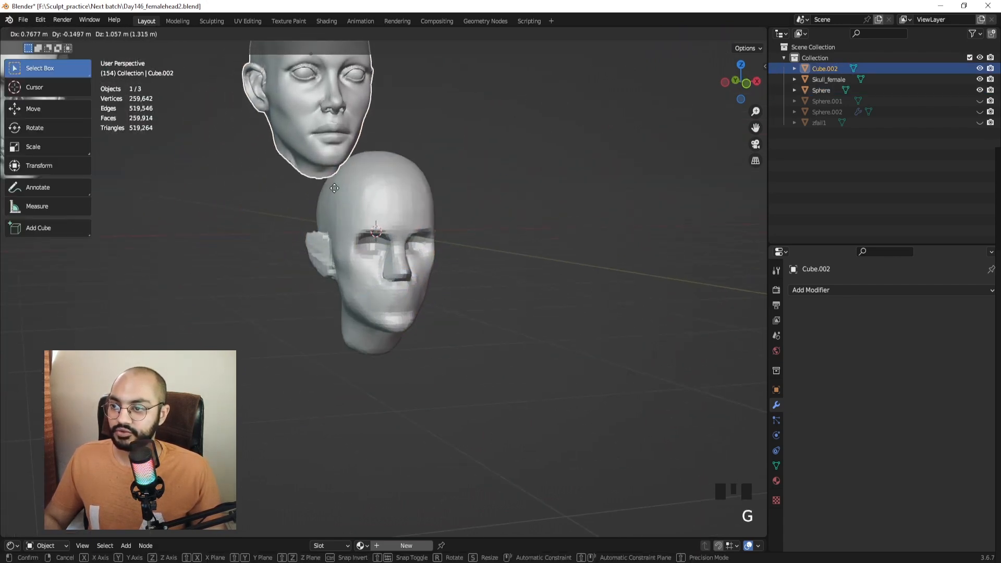
pyautogui.click(382, 134)
# Return the blocky head to sculpting and remesh it at a 0.0325 m voxel size.
pyautogui.keyDown('ctrl'); pyautogui.moveTo(444, 248); pyautogui.dragTo(417, 205, button='middle'); pyautogui.keyUp('ctrl')
pyautogui.click(418, 205)
pyautogui.hotkey('ctrl', 'Tab')
pyautogui.moveTo(415, 277); pyautogui.dragTo(436, 257, button='middle')
pyautogui.press('r')
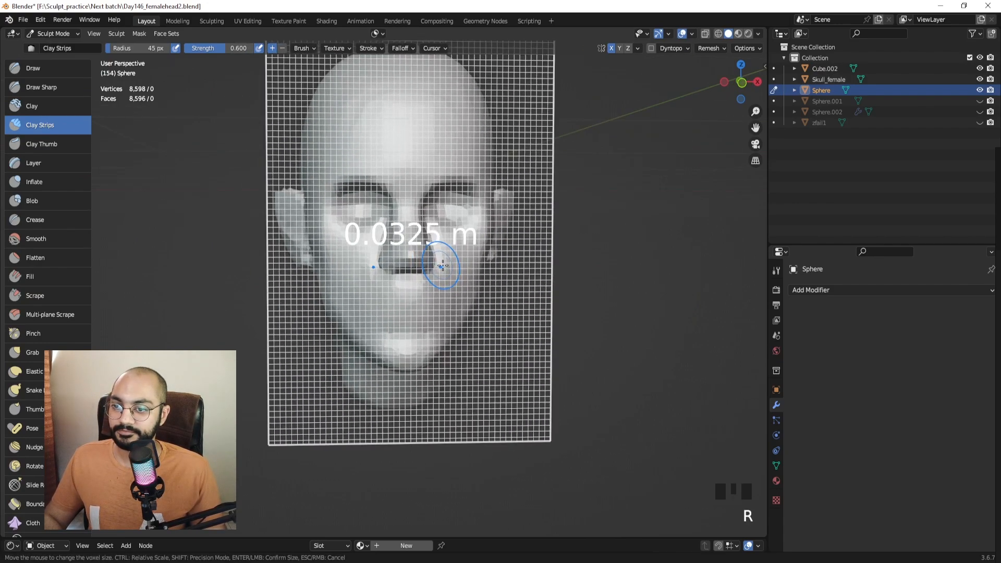
pyautogui.click(440, 264)
pyautogui.hotkey('ctrl', 'r')
# Switch to Draw Sharp and try creases under the nose and chin, undoing both.
pyautogui.moveTo(451, 261)
pyautogui.mouseDown(button='middle')
pyautogui.moveTo(391, 261)
pyautogui.moveTo(401, 219)
pyautogui.mouseUp(button='middle')
pyautogui.press('KP_1')
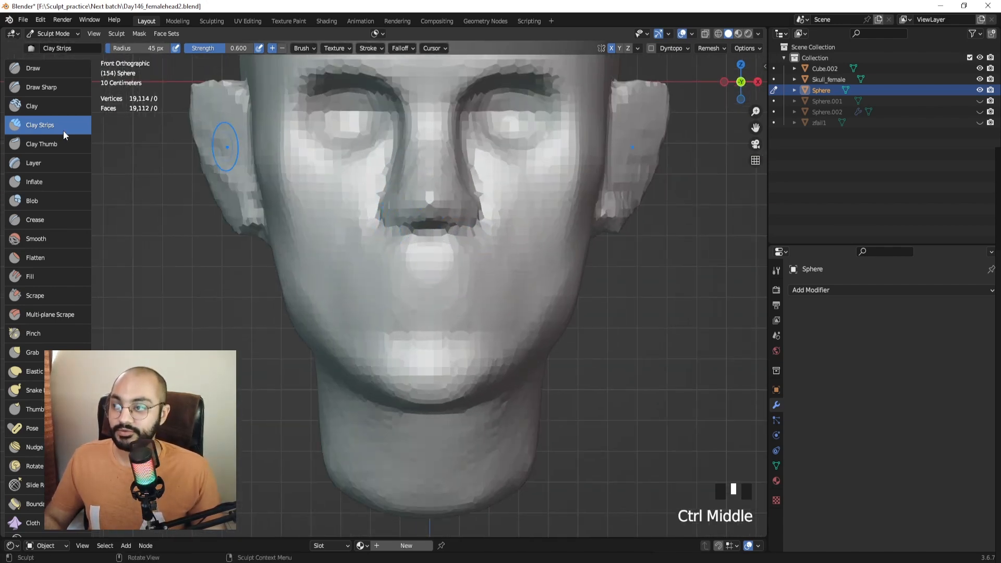
pyautogui.click(43, 88)
pyautogui.moveTo(416, 257)
pyautogui.keyDown('shift'); pyautogui.mouseDown(button='middle')
pyautogui.moveTo(406, 254)
pyautogui.moveTo(429, 230)
pyautogui.mouseUp(button='middle'); pyautogui.keyUp('shift')
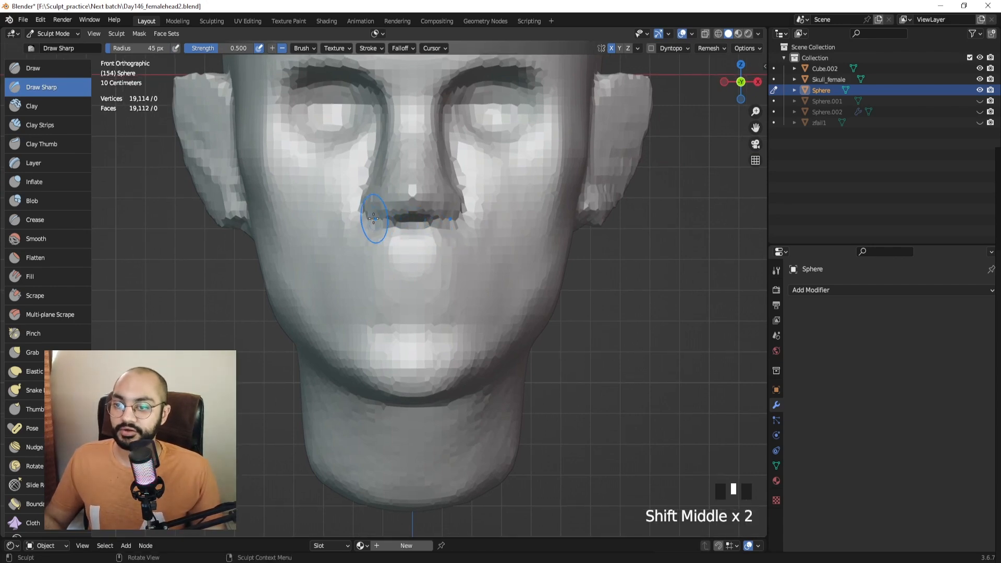
pyautogui.moveTo(373, 219); pyautogui.dragTo(415, 214)
pyautogui.hotkey('ctrl', 'z')
pyautogui.moveTo(419, 398); pyautogui.dragTo(404, 391)
pyautogui.moveTo(399, 388); pyautogui.dragTo(413, 387)
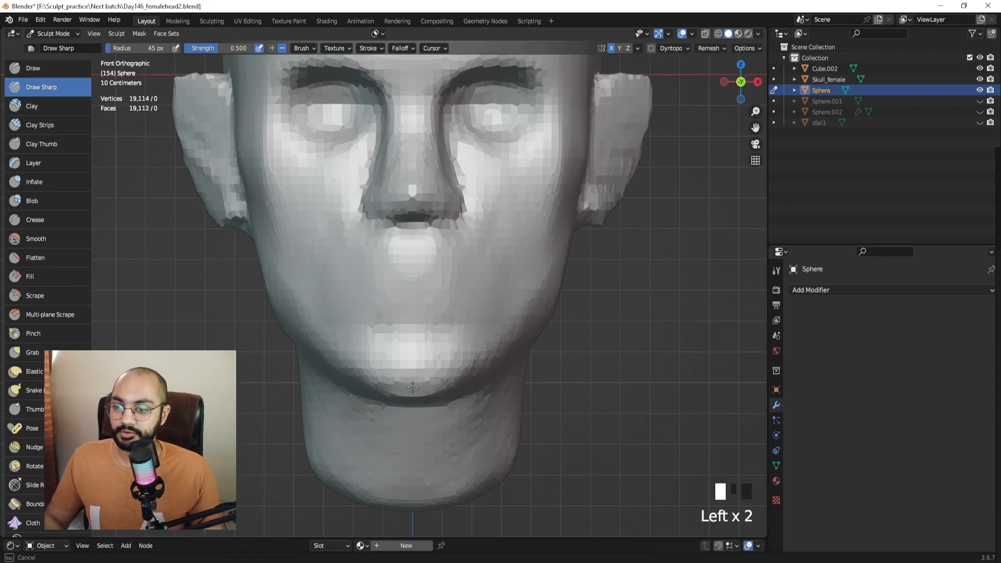
pyautogui.hotkey('ctrl', 'z')
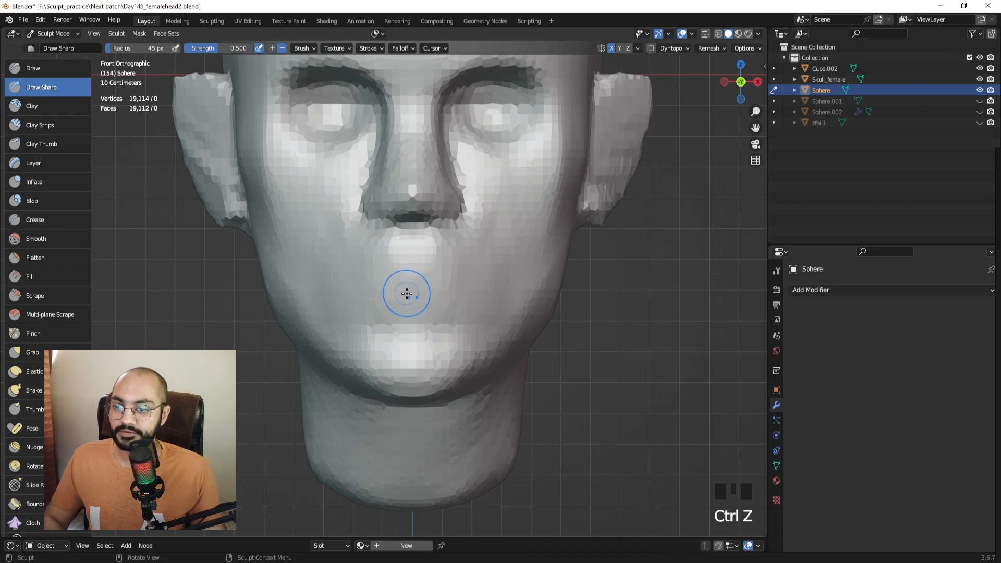
# Try lower-lip crease strokes with a 40 px brush, then undo them.
pyautogui.moveTo(406, 297); pyautogui.dragTo(399, 301)
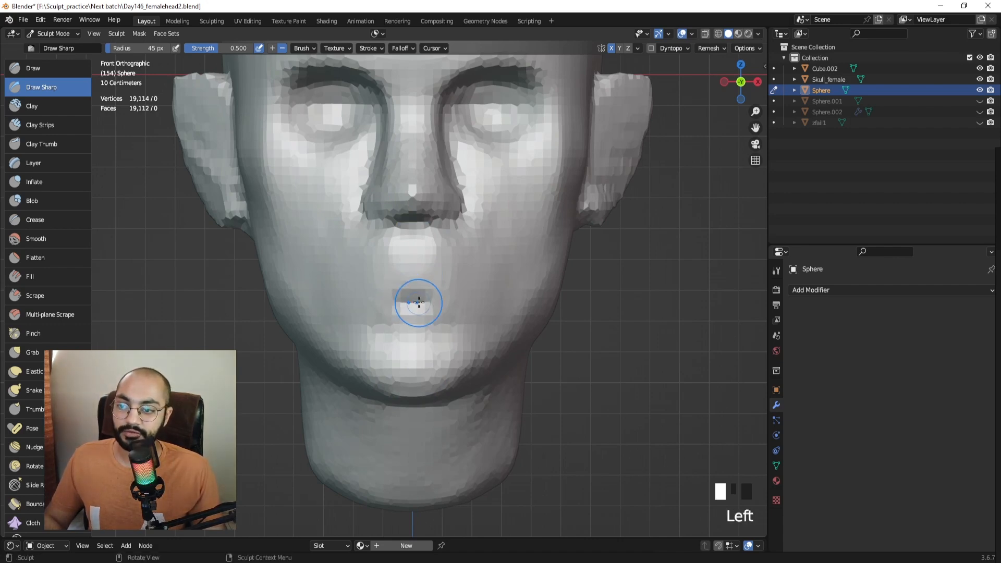
pyautogui.keyDown('ctrl'); pyautogui.moveTo(415, 300); pyautogui.dragTo(419, 289, button='middle'); pyautogui.keyUp('ctrl')
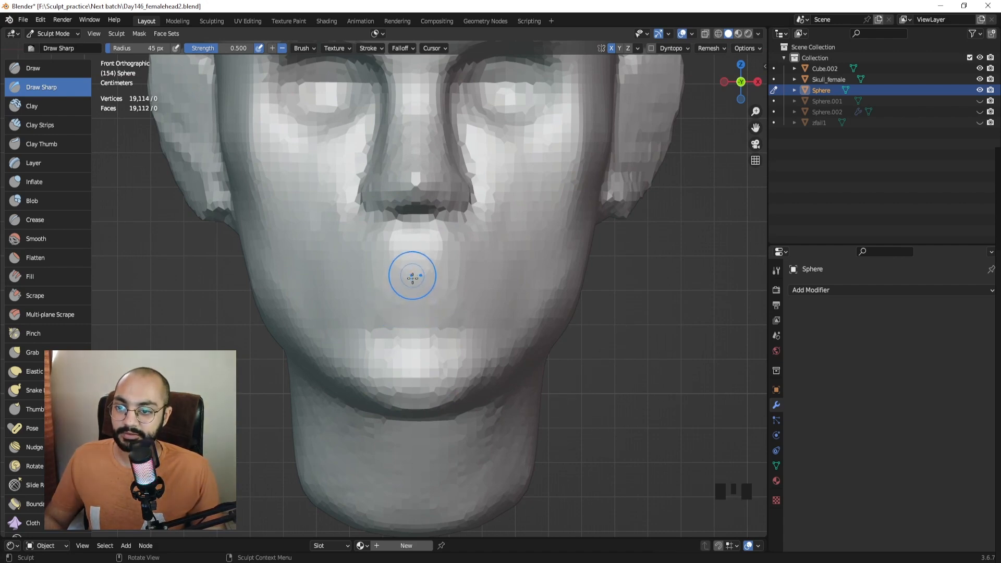
pyautogui.press('f')
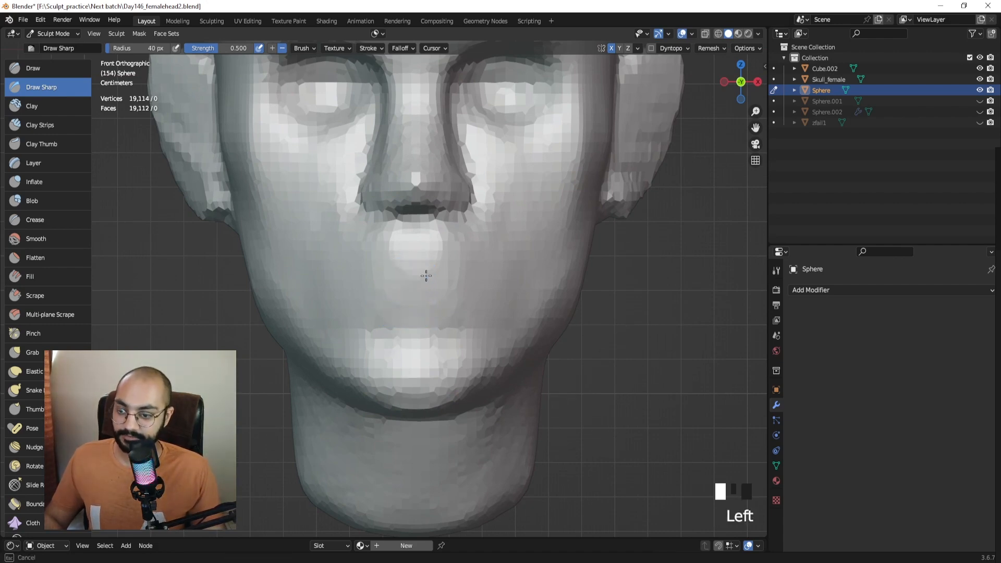
pyautogui.moveTo(426, 275); pyautogui.dragTo(440, 277)
pyautogui.moveTo(440, 277)
pyautogui.mouseDown(button='middle')
pyautogui.moveTo(424, 272)
pyautogui.moveTo(445, 282)
pyautogui.mouseUp(button='middle')
pyautogui.hotkey('ctrl', 'z')
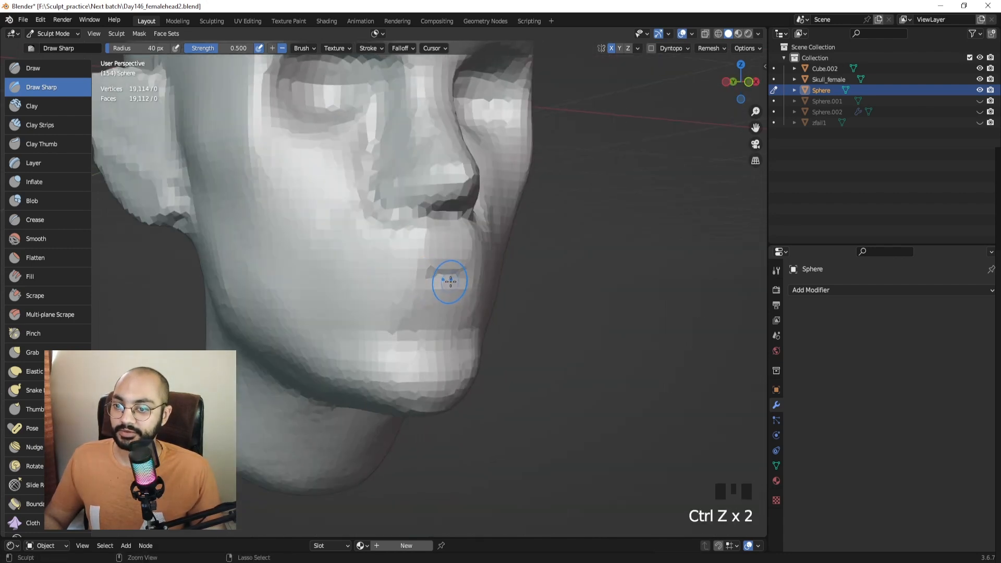
pyautogui.moveTo(451, 281); pyautogui.dragTo(451, 277)
pyautogui.moveTo(382, 278)
pyautogui.mouseDown(button='middle')
pyautogui.moveTo(396, 279)
pyautogui.moveTo(353, 284)
pyautogui.moveTo(420, 286)
pyautogui.moveTo(431, 272)
pyautogui.mouseUp(button='middle')
pyautogui.hotkey('ctrl', 'z')
pyautogui.hotkey('ctrl', 'z')
# Remesh the head again at a finer voxel size of about 0.0220 m.
pyautogui.press('r')
pyautogui.click(435, 279)
pyautogui.hotkey('ctrl', 'r')
# Remesh at a 0.0220 m voxel size and carve a first sharp line between the lips.
pyautogui.press('r')
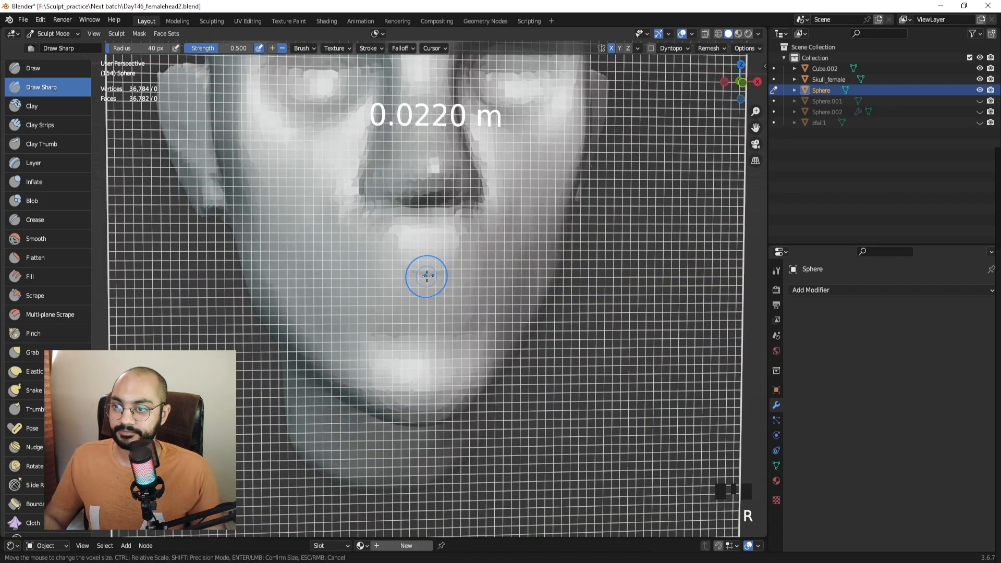
pyautogui.click(427, 273)
pyautogui.hotkey('ctrl', 'r')
pyautogui.moveTo(433, 272); pyautogui.dragTo(465, 275)
pyautogui.moveTo(437, 274); pyautogui.dragTo(461, 276)
pyautogui.moveTo(438, 276); pyautogui.dragTo(481, 275, button='middle')
pyautogui.moveTo(429, 274)
pyautogui.mouseDown()
pyautogui.moveTo(407, 275)
pyautogui.moveTo(457, 276)
pyautogui.mouseUp()
pyautogui.keyDown('ctrl'); pyautogui.moveTo(456, 276); pyautogui.dragTo(458, 298, button='middle'); pyautogui.keyUp('ctrl')
pyautogui.moveTo(457, 298)
pyautogui.mouseDown(button='middle')
pyautogui.moveTo(352, 291)
pyautogui.moveTo(395, 295)
pyautogui.moveTo(424, 263)
pyautogui.moveTo(443, 286)
pyautogui.moveTo(439, 251)
pyautogui.moveTo(458, 241)
pyautogui.moveTo(417, 270)
pyautogui.mouseUp(button='middle')
# Deepen the mouth line between the lips and extend it toward the corner.
pyautogui.moveTo(415, 268); pyautogui.dragTo(383, 269)
pyautogui.moveTo(404, 269); pyautogui.dragTo(365, 271)
pyautogui.moveTo(391, 270); pyautogui.dragTo(357, 271)
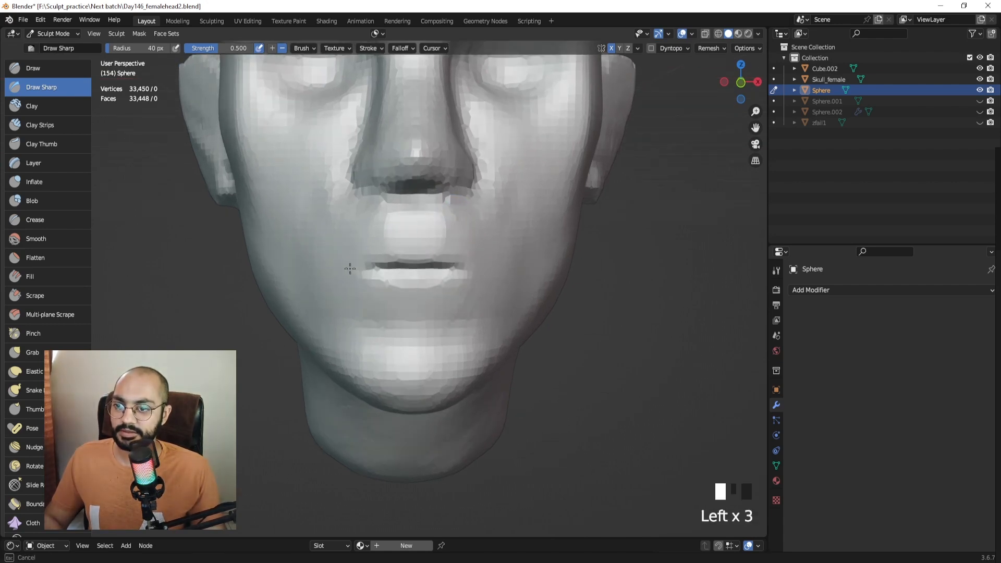
pyautogui.moveTo(456, 269); pyautogui.dragTo(420, 271, button='middle')
pyautogui.moveTo(417, 267); pyautogui.dragTo(459, 265)
pyautogui.moveTo(418, 266); pyautogui.dragTo(464, 265)
pyautogui.moveTo(403, 265); pyautogui.dragTo(416, 265)
# Carve the mouth corner deeper from a side profile, then check the front view.
pyautogui.moveTo(416, 265); pyautogui.dragTo(364, 268, button='middle')
pyautogui.moveTo(364, 267); pyautogui.dragTo(393, 265)
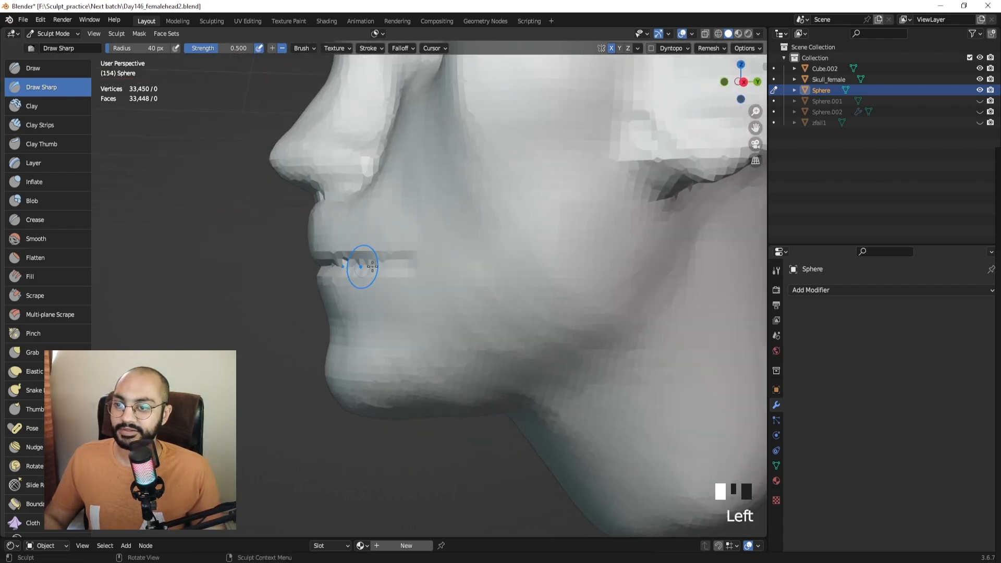
pyautogui.moveTo(361, 266); pyautogui.dragTo(409, 266, button='middle')
pyautogui.moveTo(409, 266); pyautogui.dragTo(443, 266)
pyautogui.moveTo(418, 265)
pyautogui.keyDown('ctrl'); pyautogui.mouseDown(button='middle')
pyautogui.moveTo(416, 283)
pyautogui.moveTo(425, 235)
pyautogui.moveTo(408, 213)
pyautogui.mouseUp(button='middle'); pyautogui.keyUp('ctrl')
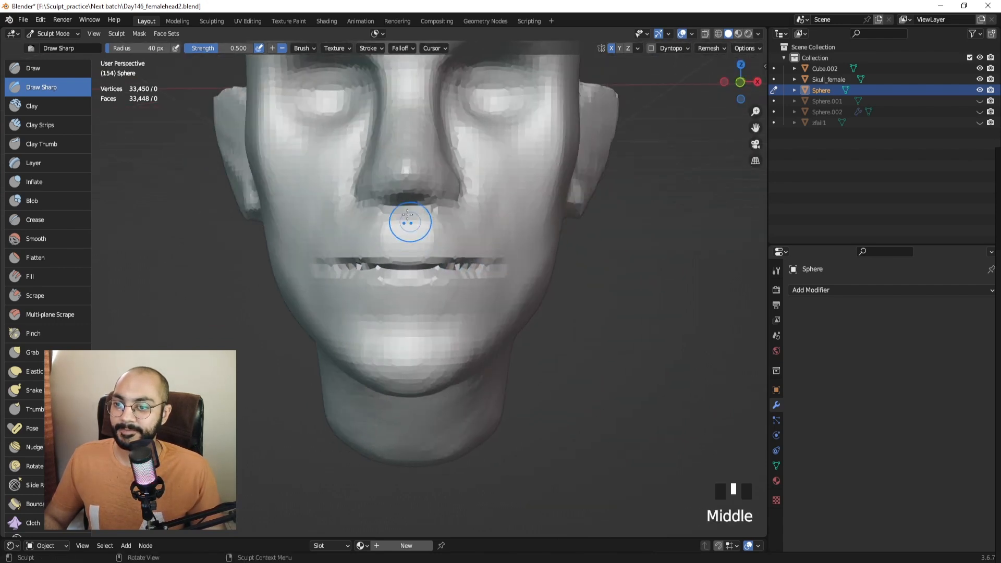
pyautogui.press('KP_1')
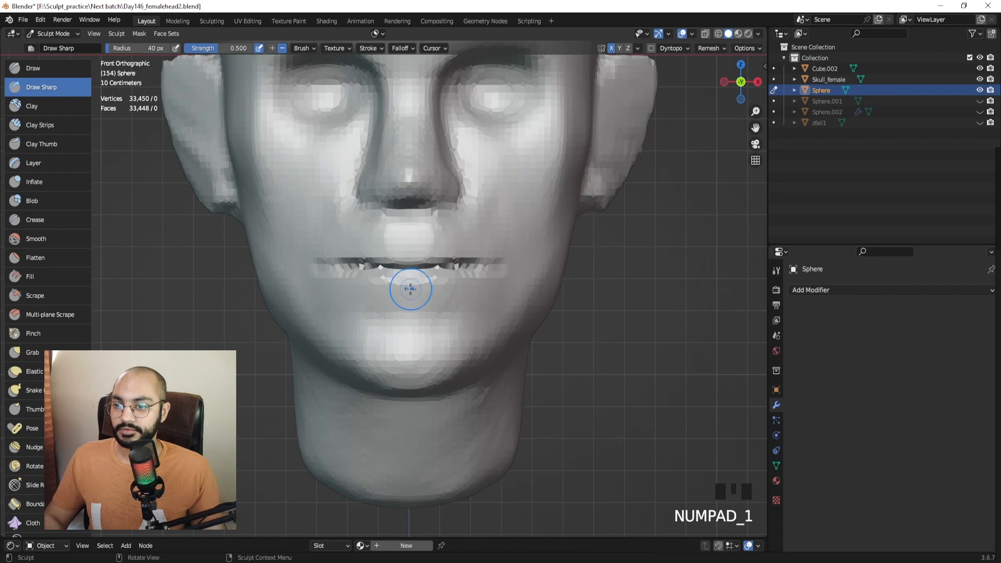
# Refine the mouth line with further sharp strokes and smooth the mouth corner.
pyautogui.moveTo(405, 279); pyautogui.dragTo(438, 274, button='middle')
pyautogui.moveTo(436, 270); pyautogui.dragTo(372, 267)
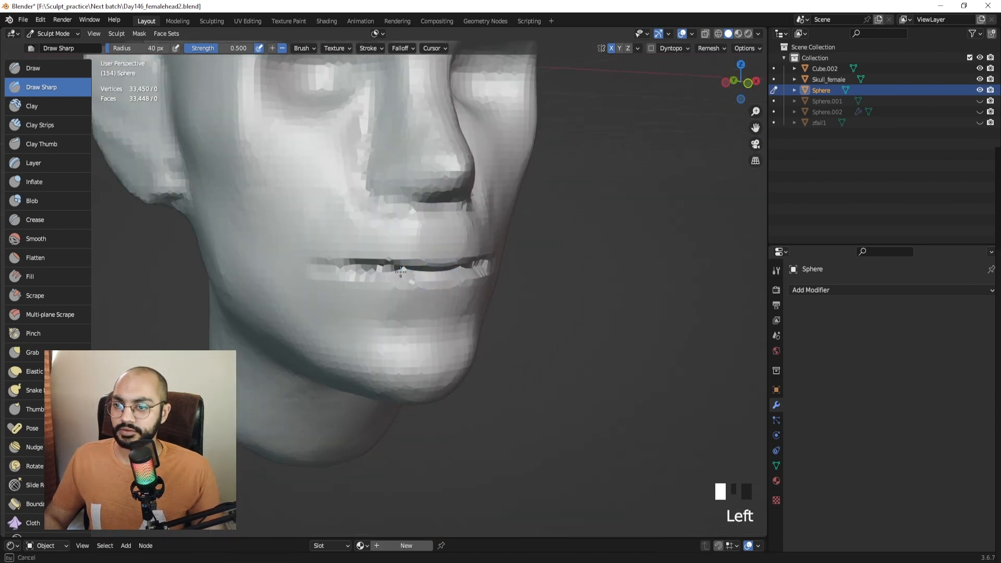
pyautogui.moveTo(365, 267); pyautogui.dragTo(402, 266, button='middle')
pyautogui.moveTo(428, 267); pyautogui.dragTo(401, 266)
pyautogui.moveTo(401, 265); pyautogui.dragTo(330, 264, button='middle')
pyautogui.keyDown('shift'); pyautogui.moveTo(331, 263); pyautogui.dragTo(319, 268); pyautogui.keyUp('shift')
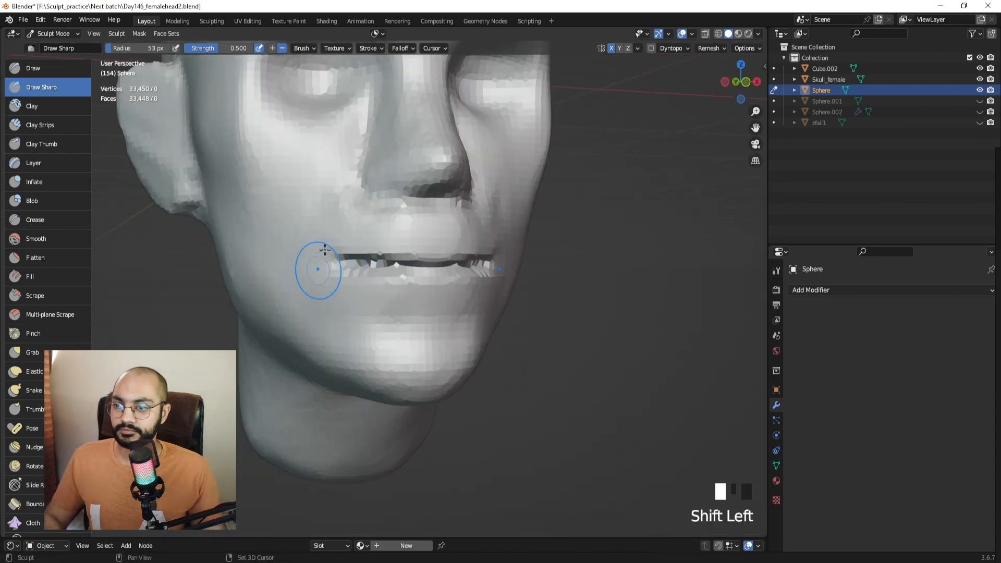
pyautogui.moveTo(319, 268); pyautogui.dragTo(322, 295, button='middle')
pyautogui.moveTo(353, 258); pyautogui.dragTo(415, 275, button='middle')
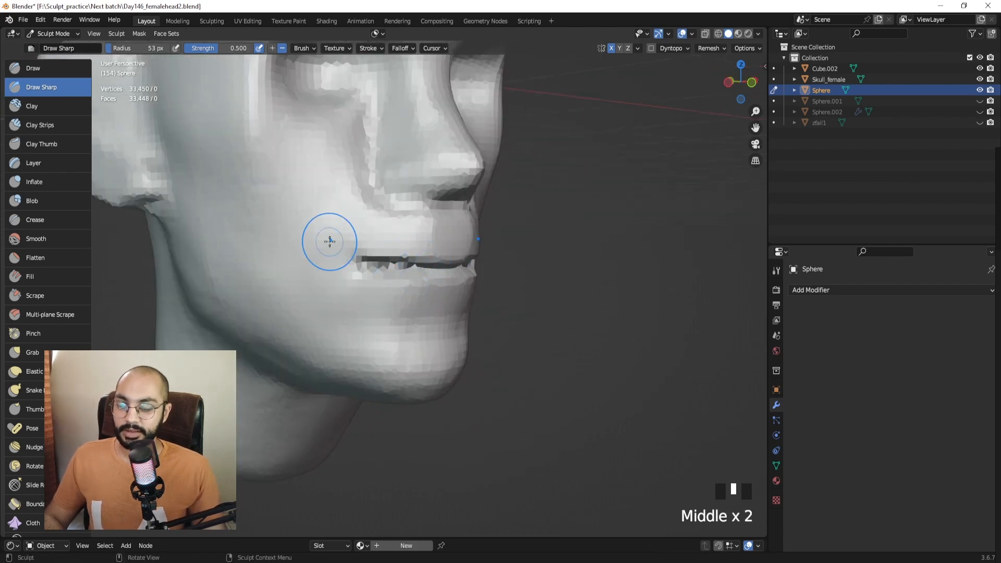
pyautogui.press('KP_1')
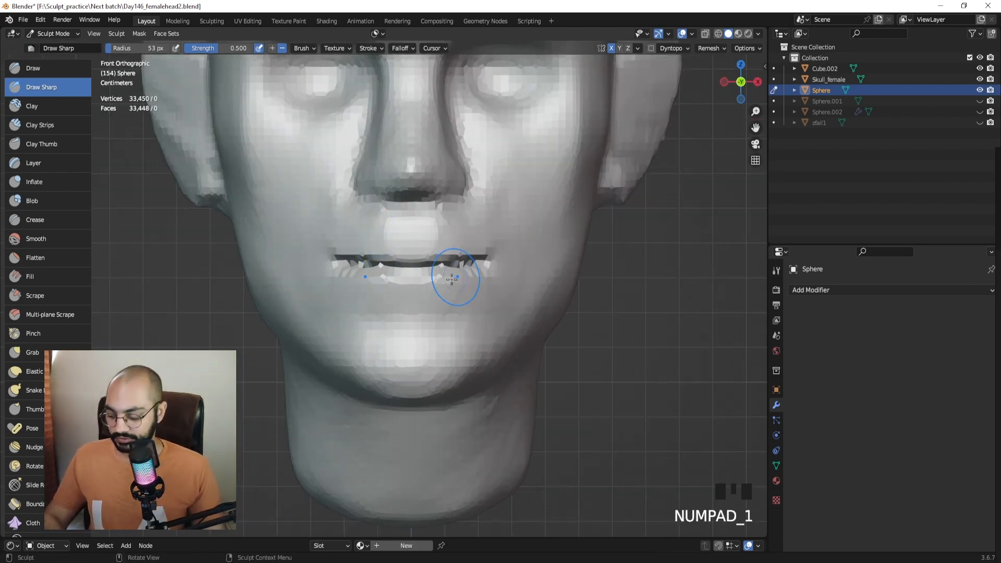
# Switch to the Grab brush with a 45 px size.
pyautogui.press('g')
pyautogui.moveTo(402, 257)
pyautogui.keyDown('ctrl'); pyautogui.mouseDown(button='middle')
pyautogui.moveTo(398, 230)
pyautogui.moveTo(412, 261)
pyautogui.moveTo(407, 252)
pyautogui.mouseUp(button='middle'); pyautogui.keyUp('ctrl')
pyautogui.press('f')
pyautogui.click(403, 248)
pyautogui.click(385, 247)
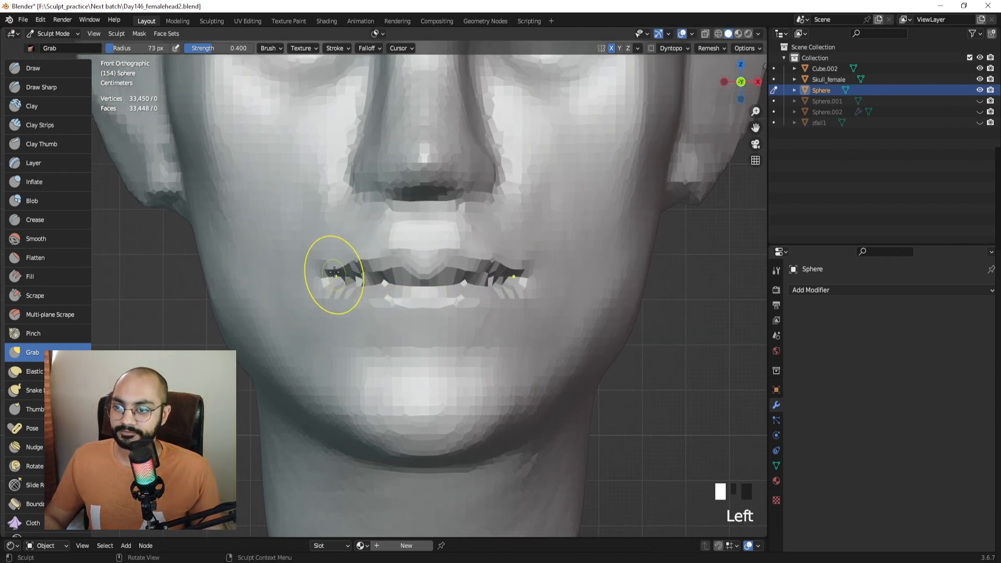
# Pull the left mouth corner slightly and shrink the Grab brush to 48 px.
pyautogui.moveTo(335, 272); pyautogui.dragTo(326, 276)
pyautogui.moveTo(342, 268); pyautogui.dragTo(404, 274, button='middle')
pyautogui.press('f')
pyautogui.click(442, 278)
pyautogui.moveTo(467, 278); pyautogui.dragTo(450, 277, button='middle')
pyautogui.press('f')
pyautogui.click(434, 274)
# Pull the upper lip into shape with Grab, then enlarge the brush to 85 px.
pyautogui.moveTo(432, 262); pyautogui.dragTo(387, 265)
pyautogui.moveTo(377, 266); pyautogui.dragTo(375, 260)
pyautogui.moveTo(373, 264); pyautogui.dragTo(372, 259)
pyautogui.press('f')
pyautogui.click(385, 259)
pyautogui.moveTo(375, 260); pyautogui.dragTo(418, 211, button='middle')
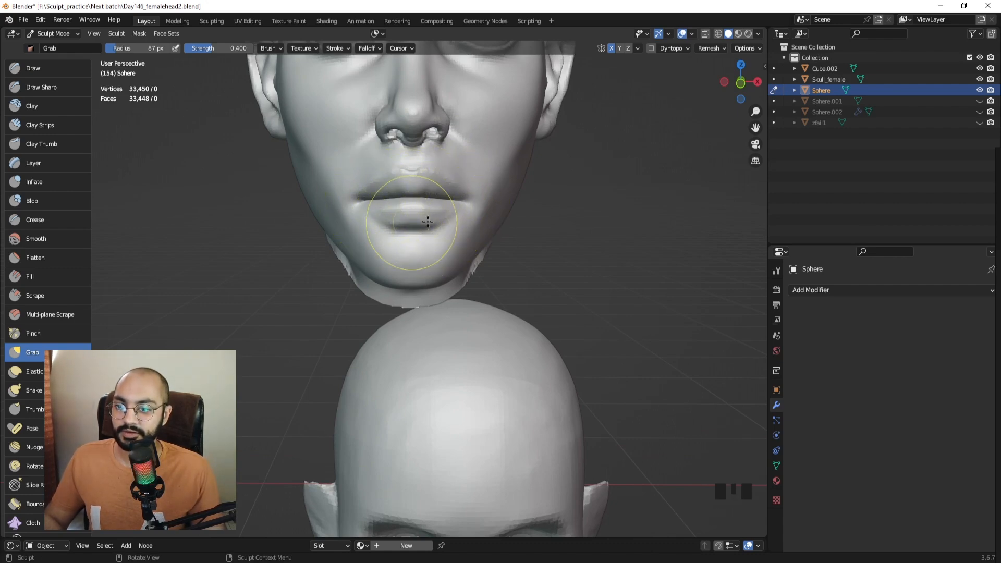
# Frame the sculpted mouth and nudge the upper lip with short Grab pulls.
pyautogui.keyDown('ctrl'); pyautogui.moveTo(434, 239); pyautogui.dragTo(430, 263, button='middle'); pyautogui.keyUp('ctrl')
pyautogui.keyDown('shift'); pyautogui.moveTo(431, 264); pyautogui.dragTo(396, 177, button='middle'); pyautogui.keyUp('shift')
pyautogui.keyDown('shift'); pyautogui.moveTo(399, 331); pyautogui.dragTo(407, 219, button='middle'); pyautogui.keyUp('shift')
pyautogui.moveTo(421, 290); pyautogui.dragTo(421, 196, button='middle')
pyautogui.keyDown('shift'); pyautogui.moveTo(449, 263); pyautogui.dragTo(407, 252, button='middle'); pyautogui.keyUp('shift')
pyautogui.press('[')
pyautogui.moveTo(408, 255); pyautogui.dragTo(406, 247)
pyautogui.moveTo(406, 252); pyautogui.dragTo(426, 255, button='middle')
pyautogui.moveTo(402, 264); pyautogui.dragTo(403, 255)
# Reshape the upper lip again with a 66 px Grab brush.
pyautogui.moveTo(396, 254); pyautogui.dragTo(423, 255, button='middle')
pyautogui.press('f')
pyautogui.click(399, 257)
pyautogui.moveTo(396, 256); pyautogui.dragTo(399, 248)
pyautogui.moveTo(406, 241); pyautogui.dragTo(377, 234, button='middle')
# Smooth the upper lip and its profile from side and three-quarter views.
pyautogui.moveTo(336, 199); pyautogui.dragTo(447, 230, button='middle')
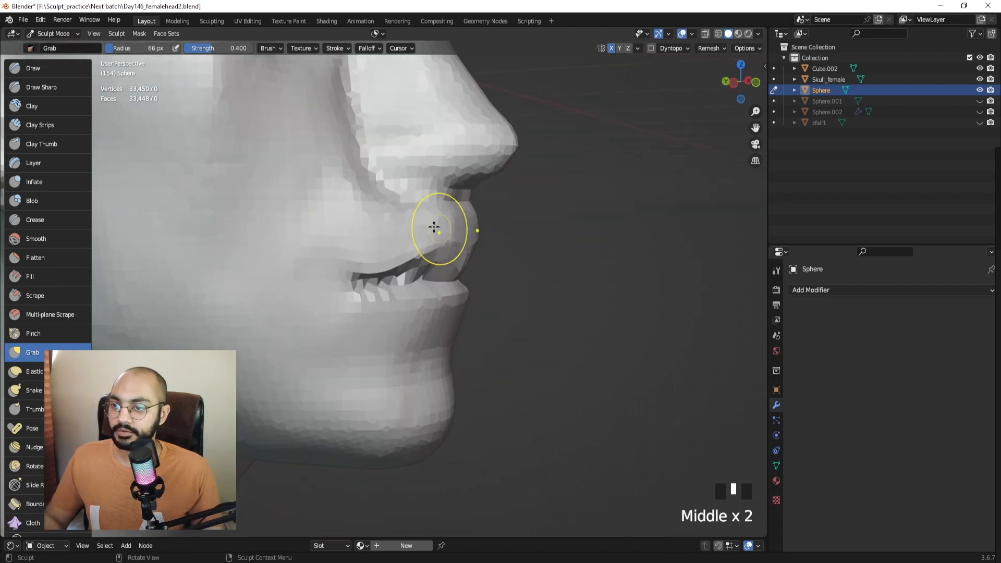
pyautogui.keyDown('shift'); pyautogui.moveTo(427, 225); pyautogui.dragTo(425, 223); pyautogui.keyUp('shift')
pyautogui.keyDown('shift'); pyautogui.moveTo(349, 225); pyautogui.dragTo(360, 225); pyautogui.keyUp('shift')
pyautogui.moveTo(403, 228); pyautogui.dragTo(409, 232, button='middle')
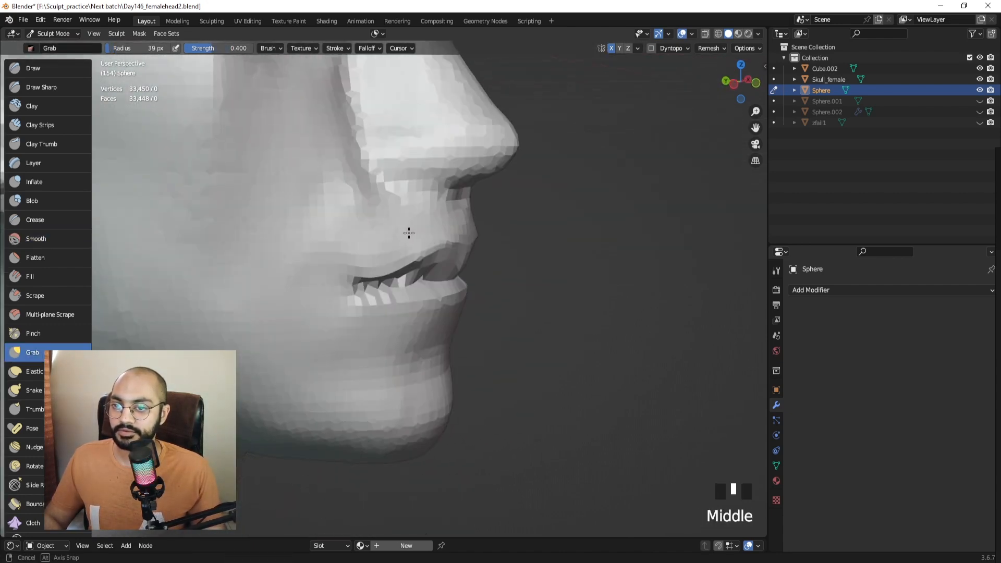
pyautogui.keyDown('shift'); pyautogui.moveTo(406, 229); pyautogui.dragTo(418, 224); pyautogui.keyUp('shift')
pyautogui.moveTo(485, 224); pyautogui.dragTo(418, 221, button='middle')
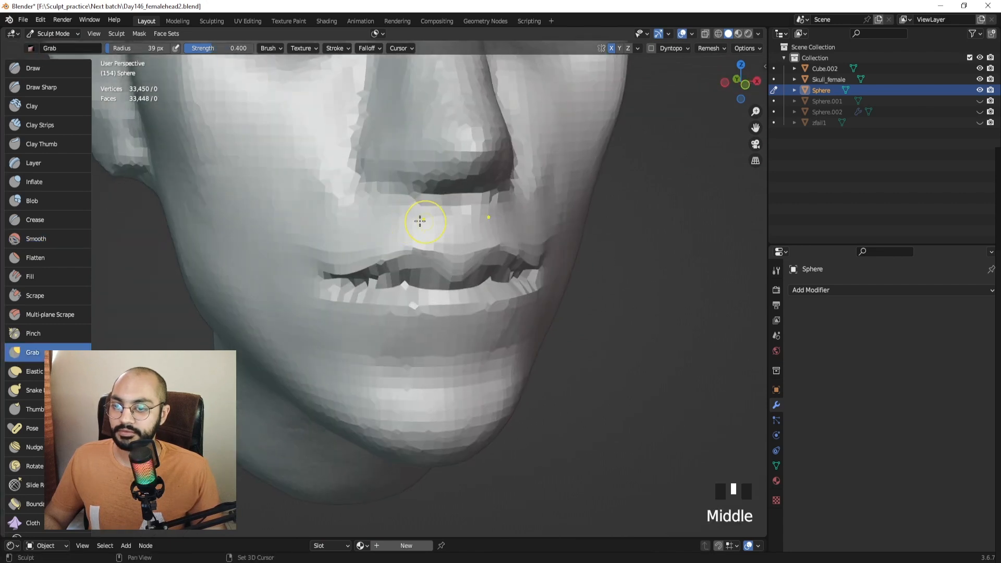
pyautogui.keyDown('shift'); pyautogui.moveTo(386, 223); pyautogui.dragTo(354, 224); pyautogui.keyUp('shift')
pyautogui.moveTo(290, 220); pyautogui.dragTo(355, 218, button='middle')
pyautogui.keyDown('shift'); pyautogui.moveTo(351, 217); pyautogui.dragTo(341, 217); pyautogui.keyUp('shift')
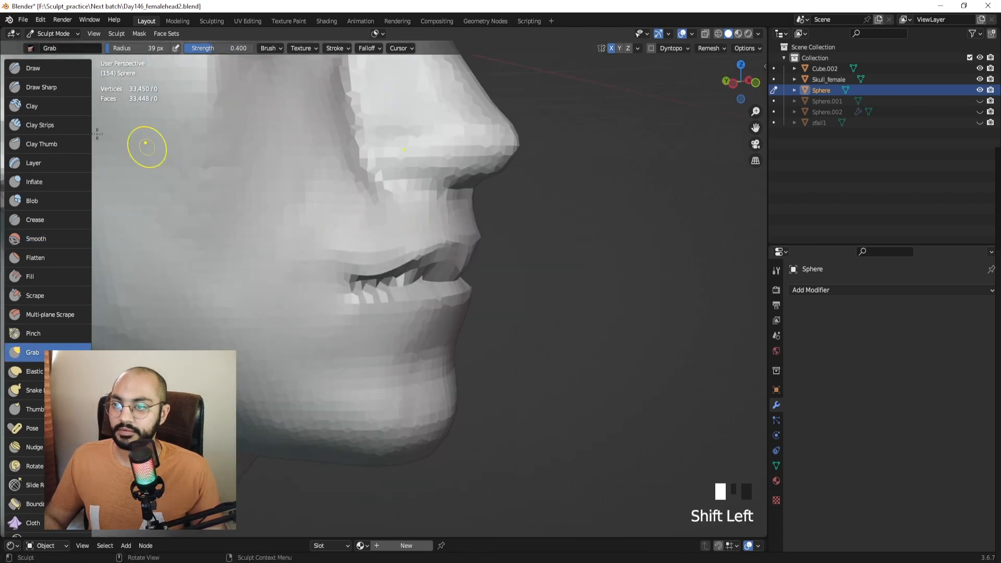
# Switch back to Draw Sharp and dent small grooves into the upper lip.
pyautogui.click(41, 88)
pyautogui.moveTo(105, 116); pyautogui.dragTo(420, 198, button='middle')
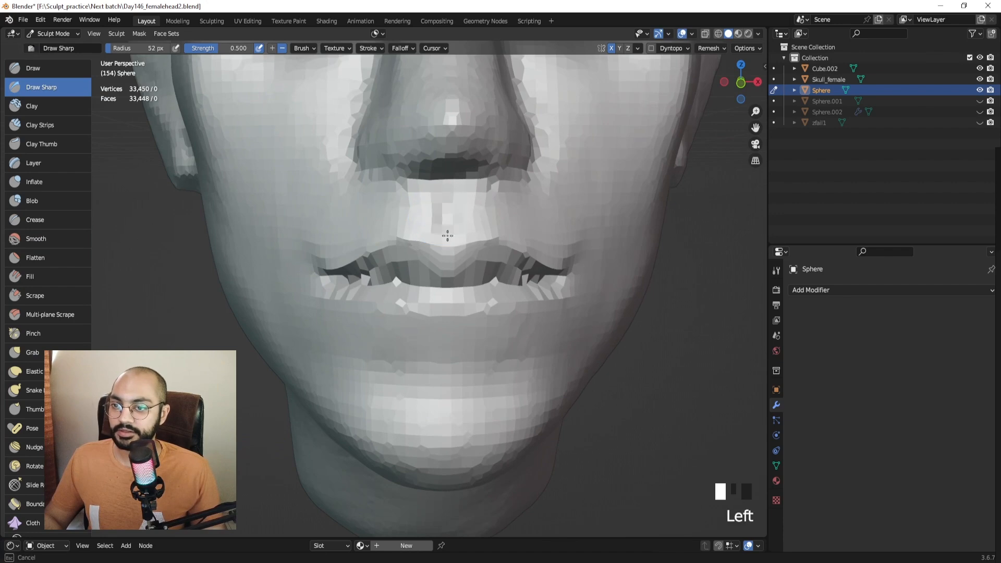
pyautogui.keyDown('ctrl'); pyautogui.moveTo(448, 225); pyautogui.dragTo(436, 278, button='middle'); pyautogui.keyUp('ctrl')
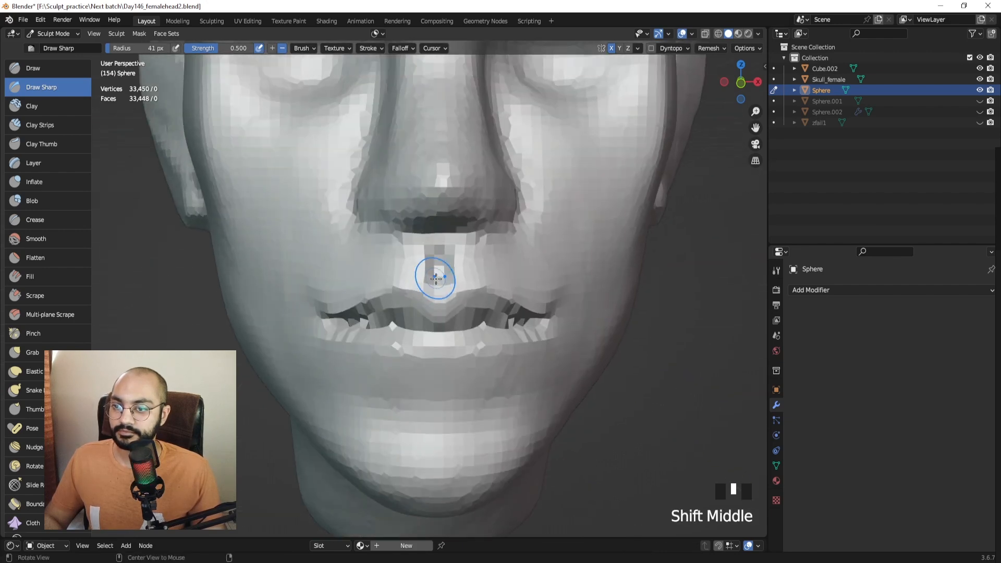
pyautogui.keyDown('shift'); pyautogui.moveTo(436, 295); pyautogui.dragTo(440, 273); pyautogui.keyUp('shift')
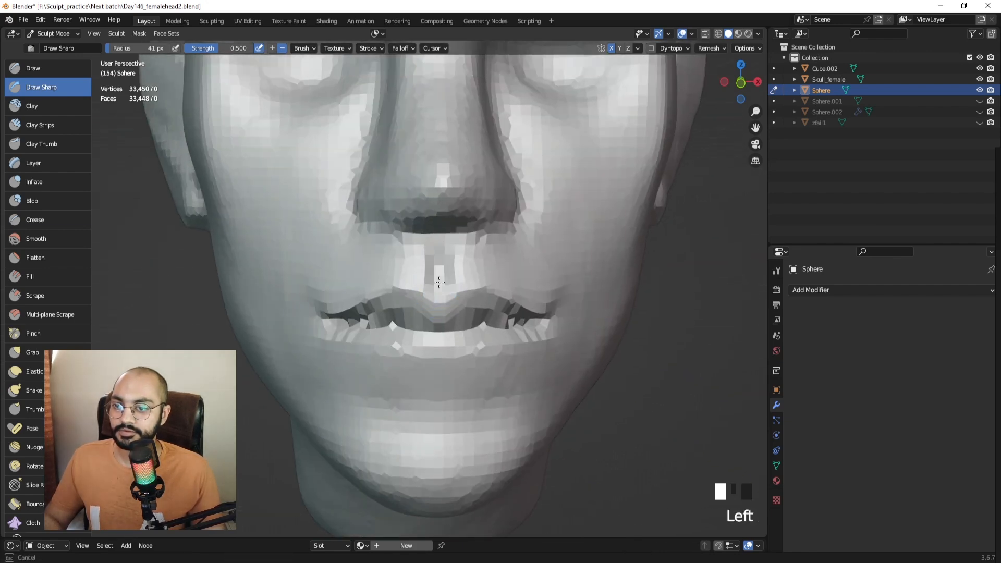
pyautogui.moveTo(440, 272)
pyautogui.mouseDown(button='middle')
pyautogui.moveTo(459, 292)
pyautogui.moveTo(427, 293)
pyautogui.moveTo(424, 252)
pyautogui.mouseUp(button='middle')
pyautogui.moveTo(425, 253); pyautogui.dragTo(425, 264)
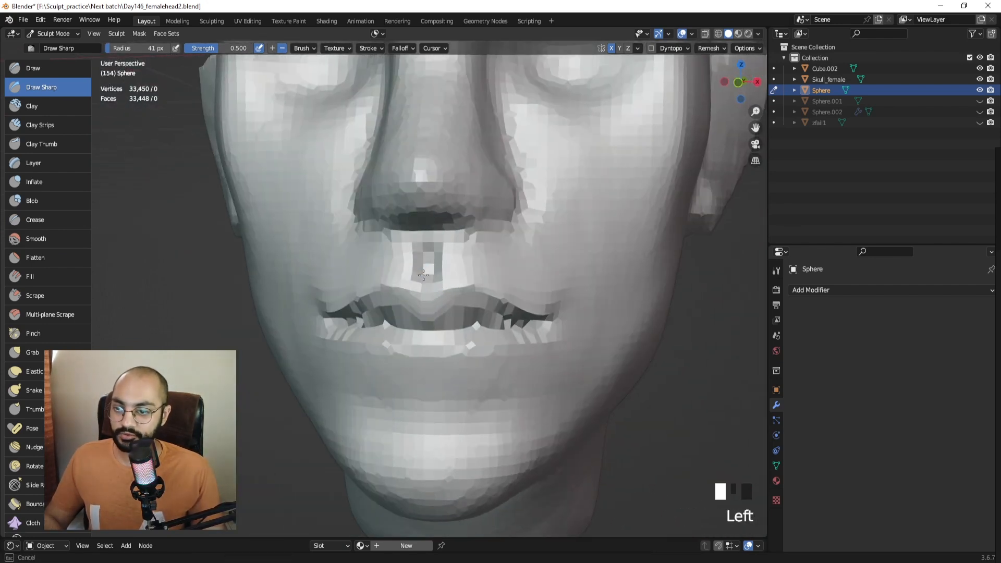
pyautogui.moveTo(425, 263)
pyautogui.mouseDown(button='middle')
pyautogui.moveTo(458, 280)
pyautogui.moveTo(444, 270)
pyautogui.mouseUp(button='middle')
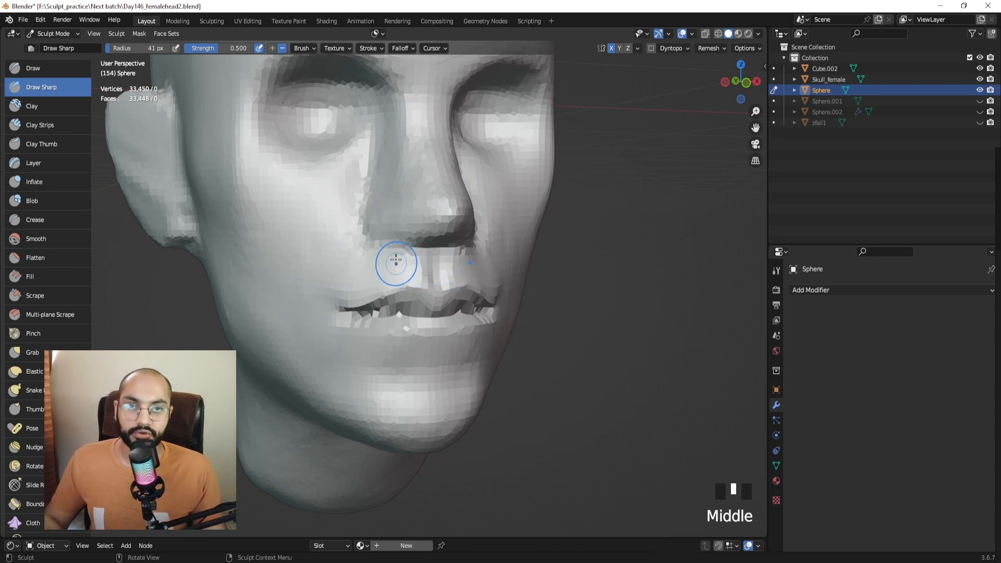
# Carve the philtrum groove above the upper lip and smooth its edges.
pyautogui.moveTo(518, 217)
pyautogui.mouseDown(button='middle')
pyautogui.moveTo(431, 237)
pyautogui.moveTo(485, 252)
pyautogui.moveTo(541, 245)
pyautogui.moveTo(347, 252)
pyautogui.moveTo(421, 250)
pyautogui.moveTo(453, 271)
pyautogui.mouseUp(button='middle')
pyautogui.click(431, 254)
pyautogui.moveTo(450, 258); pyautogui.dragTo(446, 282)
pyautogui.keyDown('shift'); pyautogui.moveTo(448, 260); pyautogui.dragTo(445, 280); pyautogui.keyUp('shift')
pyautogui.moveTo(445, 276)
pyautogui.mouseDown(button='middle')
pyautogui.moveTo(489, 272)
pyautogui.moveTo(461, 262)
pyautogui.mouseUp(button='middle')
pyautogui.moveTo(461, 259); pyautogui.dragTo(458, 264)
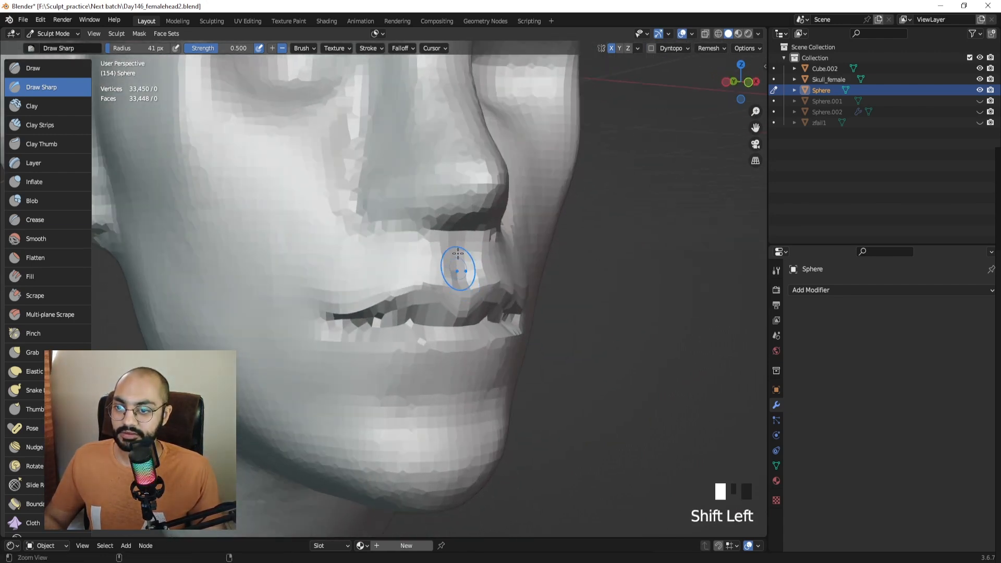
pyautogui.moveTo(458, 264)
pyautogui.mouseDown(button='middle')
pyautogui.moveTo(435, 293)
pyautogui.moveTo(404, 216)
pyautogui.mouseUp(button='middle')
# Switch to Clay Strips and carve a hollow below the lower lip from a side profile.
pyautogui.click(44, 125)
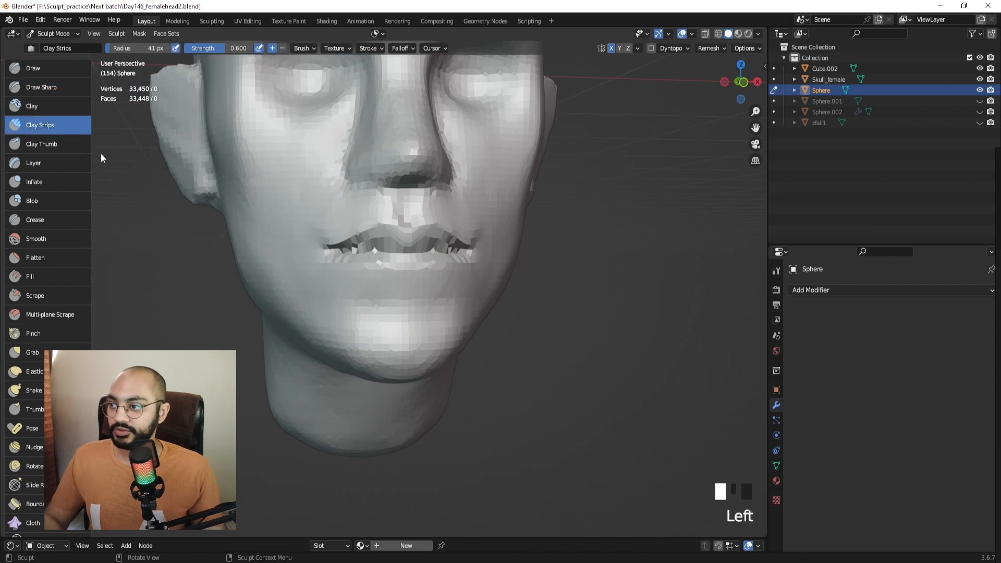
pyautogui.moveTo(117, 154); pyautogui.dragTo(73, 156, button='middle')
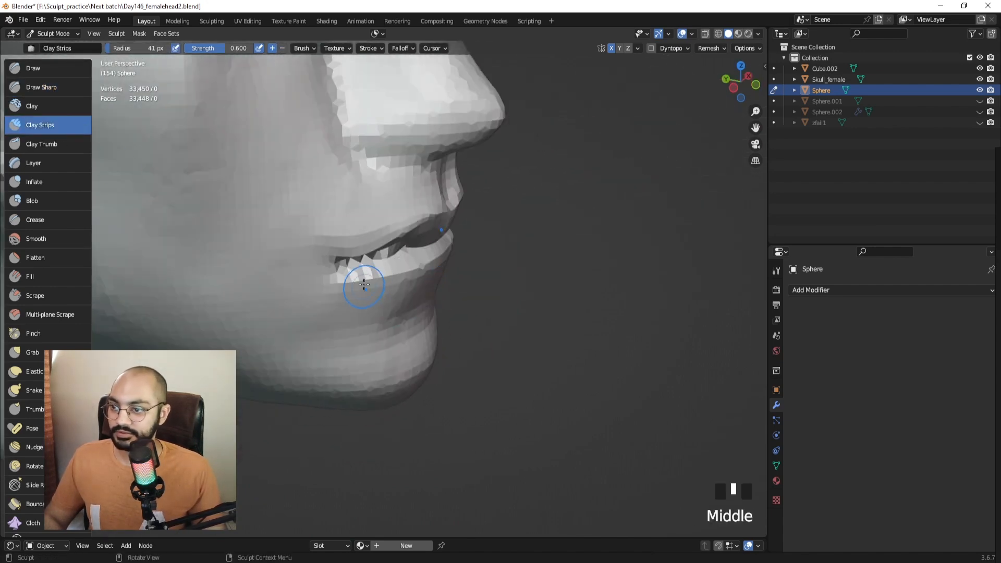
pyautogui.keyDown('ctrl'); pyautogui.moveTo(337, 282); pyautogui.dragTo(330, 279); pyautogui.keyUp('ctrl')
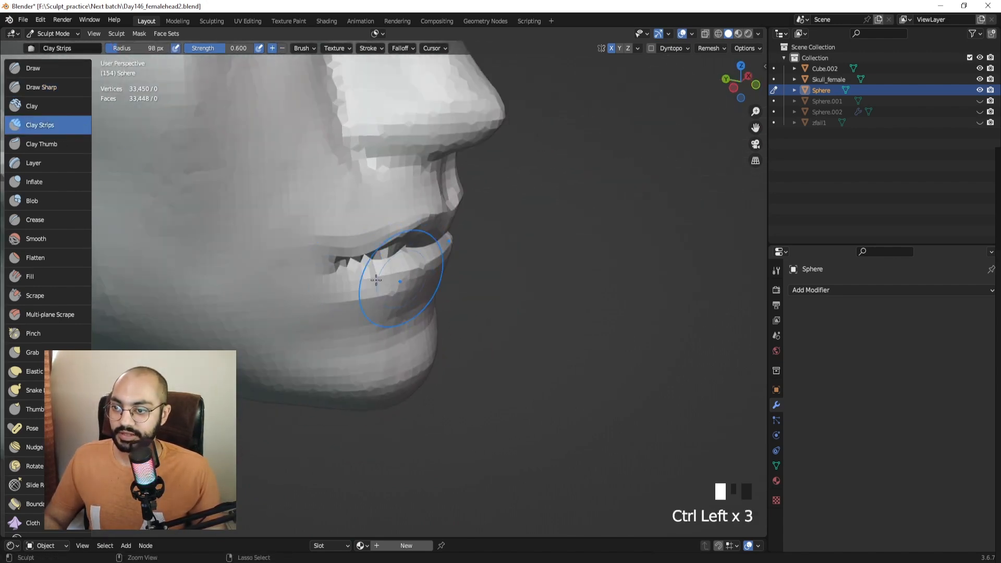
pyautogui.moveTo(343, 319); pyautogui.dragTo(358, 290, button='middle')
pyautogui.keyDown('ctrl'); pyautogui.moveTo(358, 290); pyautogui.dragTo(361, 292); pyautogui.keyUp('ctrl')
pyautogui.moveTo(361, 292)
pyautogui.mouseDown(button='middle')
pyautogui.moveTo(364, 313)
pyautogui.moveTo(311, 314)
pyautogui.moveTo(361, 298)
pyautogui.mouseUp(button='middle')
pyautogui.keyDown('ctrl'); pyautogui.moveTo(362, 298); pyautogui.dragTo(372, 295); pyautogui.keyUp('ctrl')
# Deepen the hollow under the lower lip and beneath the lip corner.
pyautogui.moveTo(371, 295); pyautogui.dragTo(401, 290, button='middle')
pyautogui.keyDown('ctrl'); pyautogui.moveTo(370, 272); pyautogui.dragTo(380, 281); pyautogui.keyUp('ctrl')
pyautogui.moveTo(380, 282); pyautogui.dragTo(392, 301, button='middle')
pyautogui.keyDown('ctrl'); pyautogui.moveTo(392, 301); pyautogui.dragTo(383, 314); pyautogui.keyUp('ctrl')
pyautogui.keyDown('ctrl'); pyautogui.moveTo(367, 288); pyautogui.dragTo(359, 312); pyautogui.keyUp('ctrl')
pyautogui.keyDown('ctrl'); pyautogui.moveTo(344, 286); pyautogui.dragTo(333, 299); pyautogui.keyUp('ctrl')
# Capture the reference lip and chin in Lightshot, marking the lip profile with a red line.
pyautogui.keyDown('ctrl'); pyautogui.moveTo(402, 297); pyautogui.dragTo(250, 275, button='middle'); pyautogui.keyUp('ctrl')
pyautogui.press('KP_3')
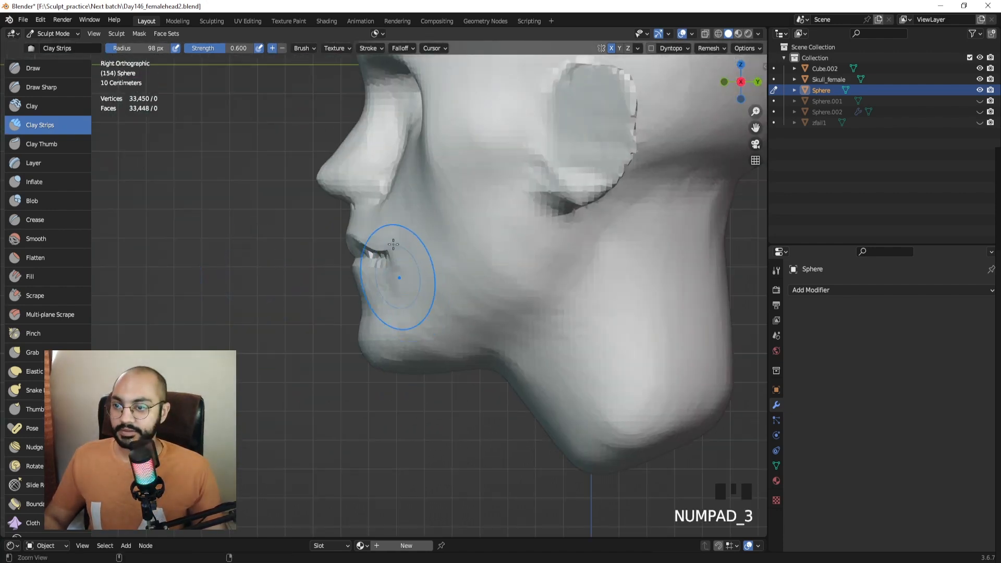
pyautogui.keyDown('ctrl'); pyautogui.moveTo(399, 258); pyautogui.dragTo(320, 268, button='middle'); pyautogui.keyUp('ctrl')
pyautogui.keyDown('shift'); pyautogui.moveTo(322, 212); pyautogui.dragTo(416, 244, button='middle'); pyautogui.keyUp('shift')
pyautogui.press('Print')
pyautogui.moveTo(315, 124); pyautogui.dragTo(518, 348)
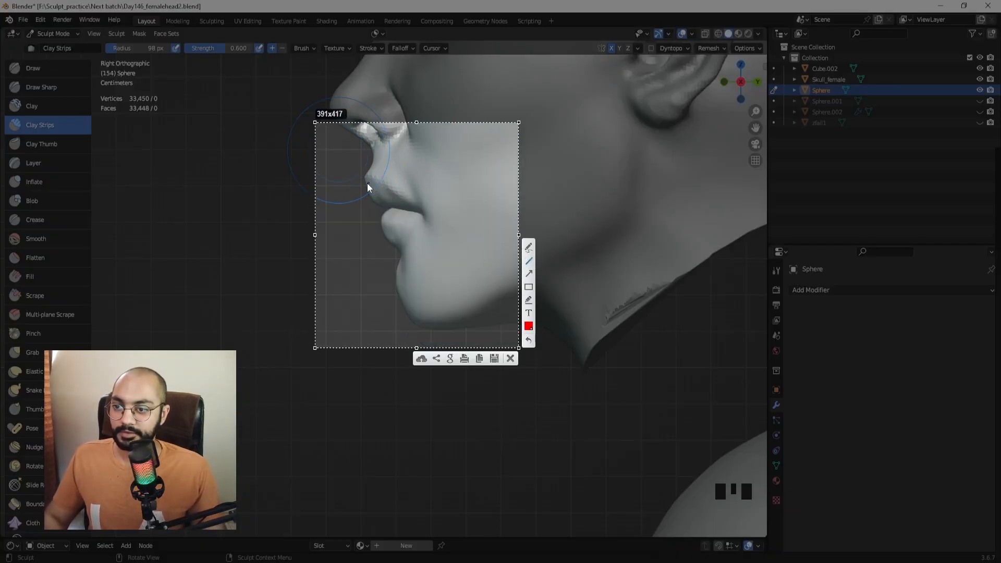
pyautogui.moveTo(352, 175); pyautogui.dragTo(381, 245)
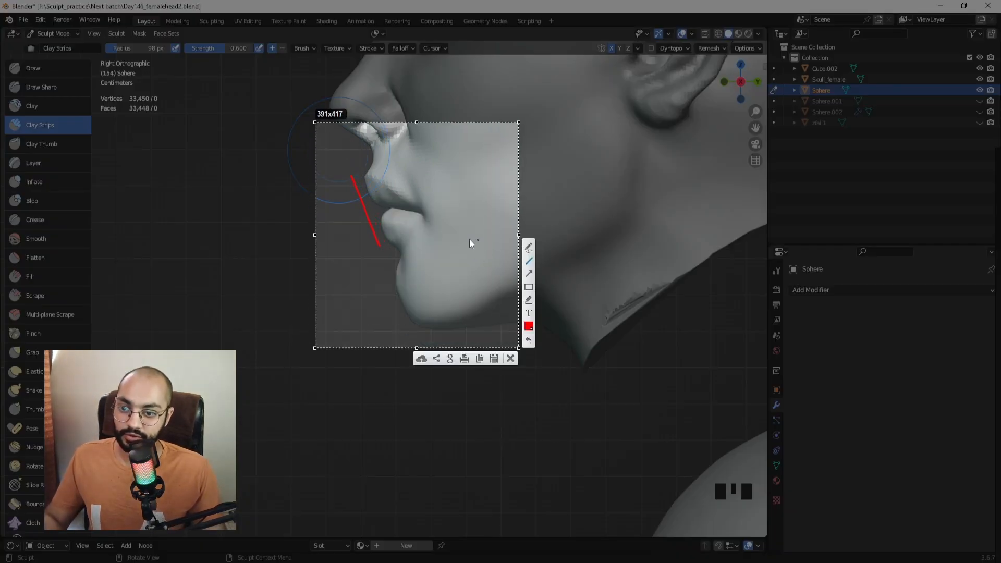
pyautogui.click(510, 358)
pyautogui.keyDown('ctrl'); pyautogui.moveTo(516, 387); pyautogui.dragTo(464, 297, button='middle'); pyautogui.keyUp('ctrl')
pyautogui.moveTo(469, 334)
pyautogui.keyDown('shift'); pyautogui.mouseDown(button='middle')
pyautogui.moveTo(427, 205)
pyautogui.moveTo(458, 257)
pyautogui.moveTo(509, 291)
pyautogui.moveTo(476, 305)
pyautogui.moveTo(478, 245)
pyautogui.mouseUp(button='middle'); pyautogui.keyUp('shift')
# Mask the lower lip and jaw with a 150 px Mask brush, then invert the mask.
pyautogui.press('m')
pyautogui.moveTo(453, 294)
pyautogui.mouseDown()
pyautogui.moveTo(279, 290)
pyautogui.moveTo(277, 315)
pyautogui.moveTo(369, 408)
pyautogui.moveTo(394, 401)
pyautogui.mouseUp()
pyautogui.press('f')
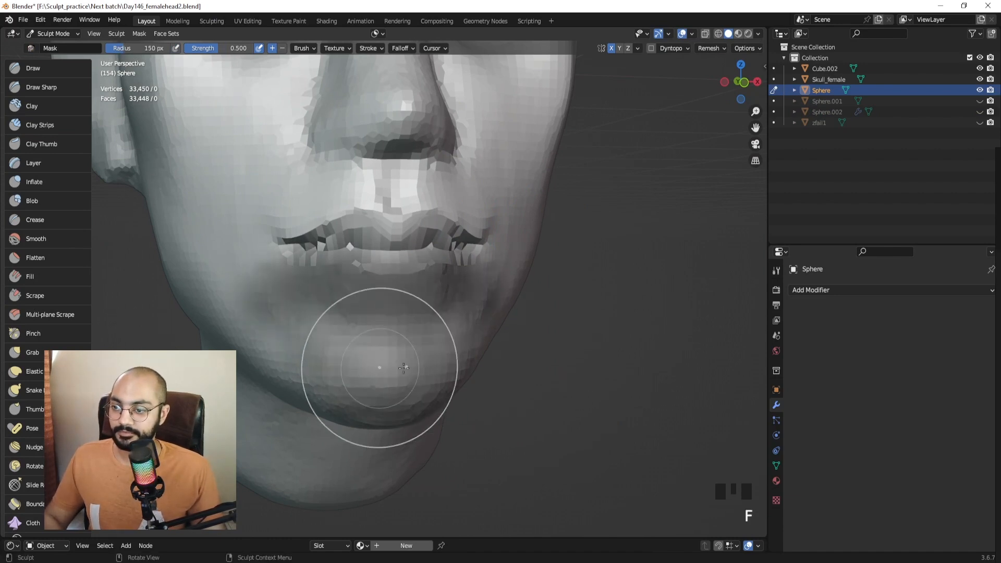
pyautogui.click(456, 367)
pyautogui.moveTo(286, 336)
pyautogui.mouseDown()
pyautogui.moveTo(256, 367)
pyautogui.moveTo(347, 383)
pyautogui.mouseUp()
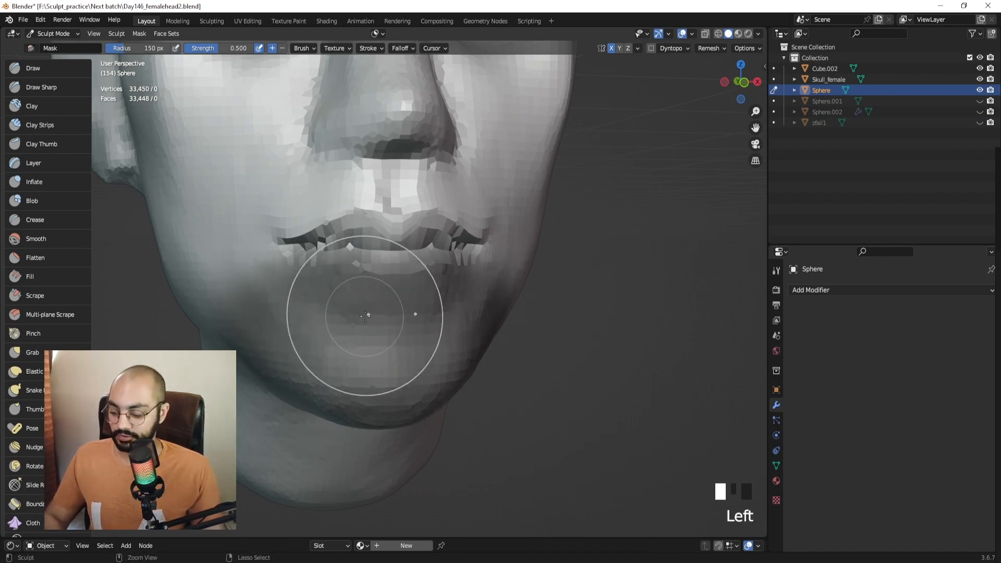
pyautogui.hotkey('ctrl', 'i')
# Pull the lower lip and chin forward in side view with a 242 px Grab brush.
pyautogui.press('KP_3')
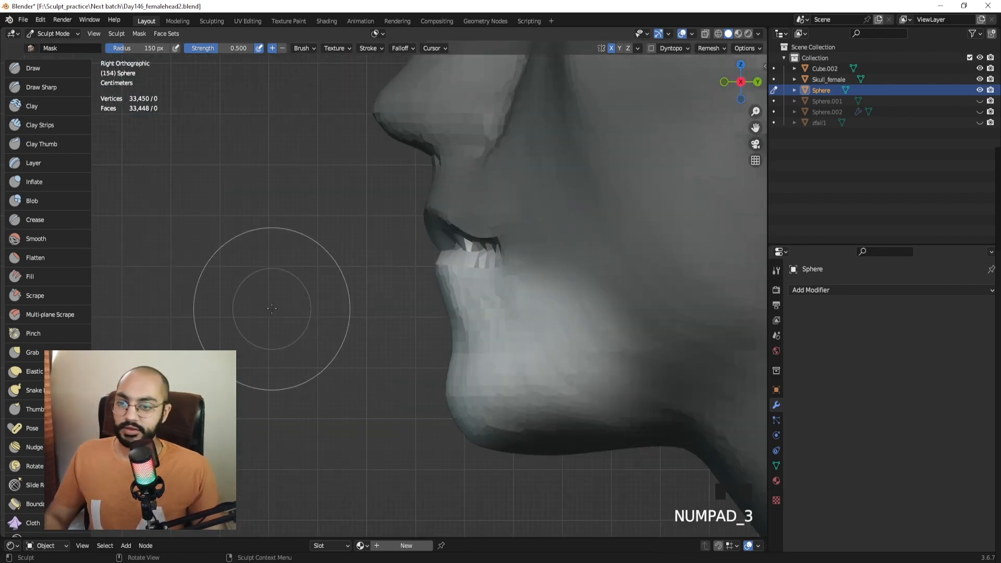
pyautogui.keyDown('ctrl'); pyautogui.moveTo(485, 290); pyautogui.dragTo(453, 339, button='middle'); pyautogui.keyUp('ctrl')
pyautogui.press('g')
pyautogui.press('f')
pyautogui.click(570, 299)
pyautogui.moveTo(428, 322); pyautogui.dragTo(457, 322)
pyautogui.moveTo(478, 371); pyautogui.dragTo(475, 381)
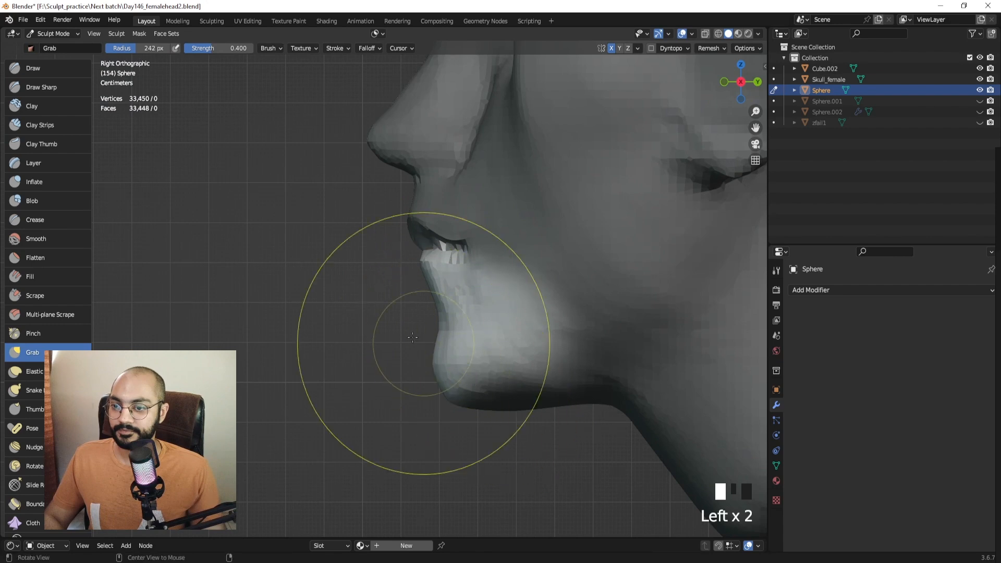
# Clear the mask from the head and zoom in on the mouth.
pyautogui.moveTo(417, 343); pyautogui.dragTo(527, 345, button='middle')
pyautogui.hotkey('alt', 'm')
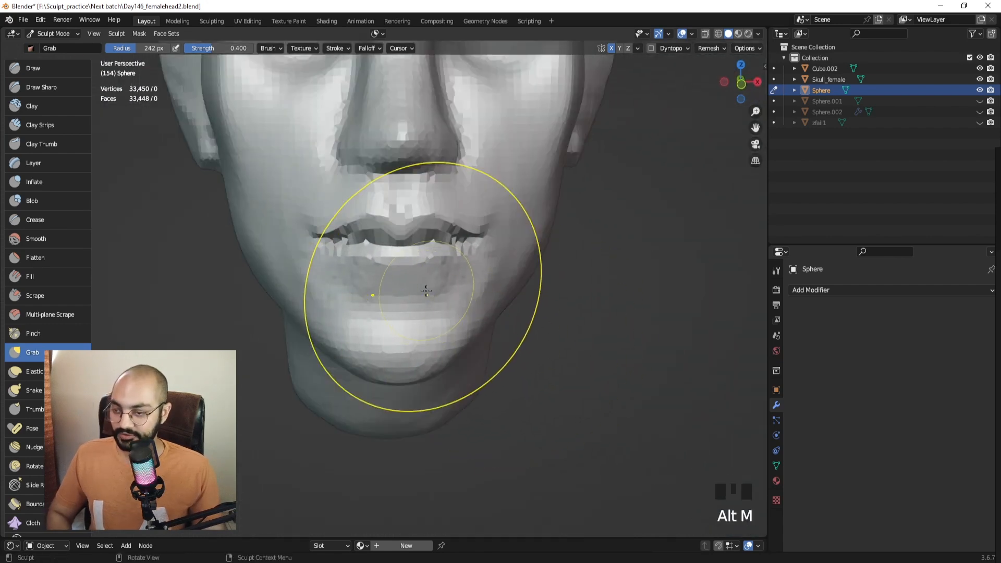
pyautogui.moveTo(423, 301)
pyautogui.keyDown('ctrl'); pyautogui.mouseDown(button='middle')
pyautogui.moveTo(424, 276)
pyautogui.moveTo(405, 290)
pyautogui.moveTo(415, 276)
pyautogui.mouseUp(button='middle'); pyautogui.keyUp('ctrl')
# Carve a groove across the lower lip with a 90 px Draw Sharp brush.
pyautogui.click(41, 87)
pyautogui.press('f')
pyautogui.click(359, 278)
pyautogui.press('f')
pyautogui.click(362, 290)
pyautogui.moveTo(406, 279); pyautogui.dragTo(406, 279)
pyautogui.moveTo(372, 292); pyautogui.dragTo(451, 274, button='middle')
pyautogui.moveTo(472, 277); pyautogui.dragTo(416, 284)
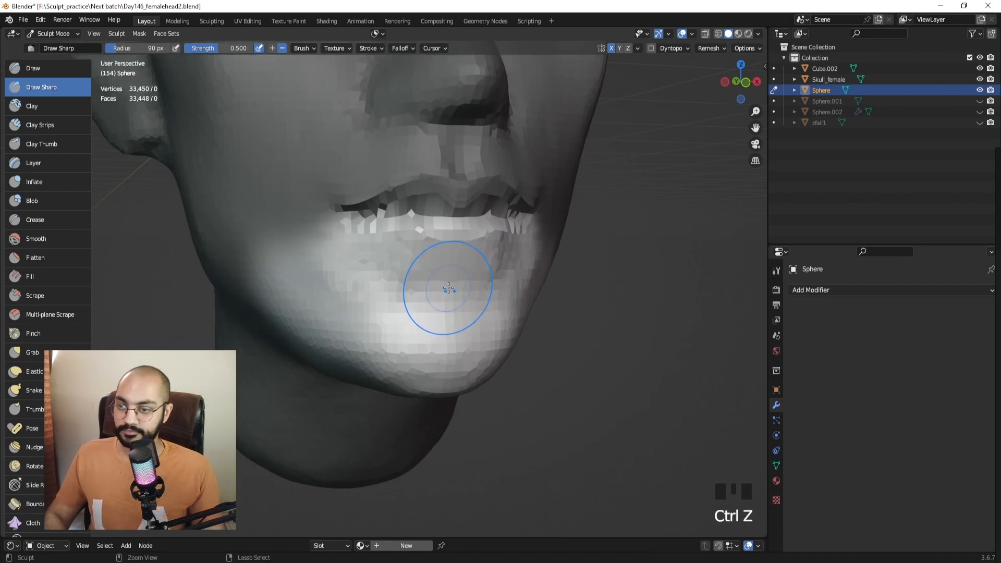
pyautogui.hotkey('alt', 'm')
pyautogui.moveTo(448, 286); pyautogui.dragTo(417, 278, button='middle')
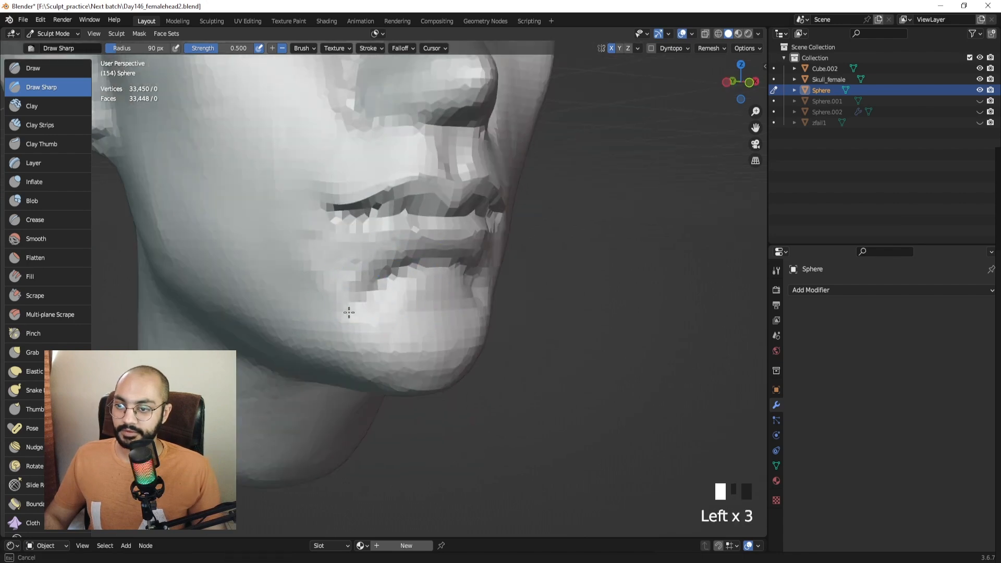
# Smooth the mesh below the lower lip and over the chin.
pyautogui.moveTo(333, 304)
pyautogui.mouseDown(button='middle')
pyautogui.moveTo(222, 306)
pyautogui.moveTo(360, 296)
pyautogui.mouseUp(button='middle')
pyautogui.moveTo(360, 296); pyautogui.dragTo(404, 293, button='middle')
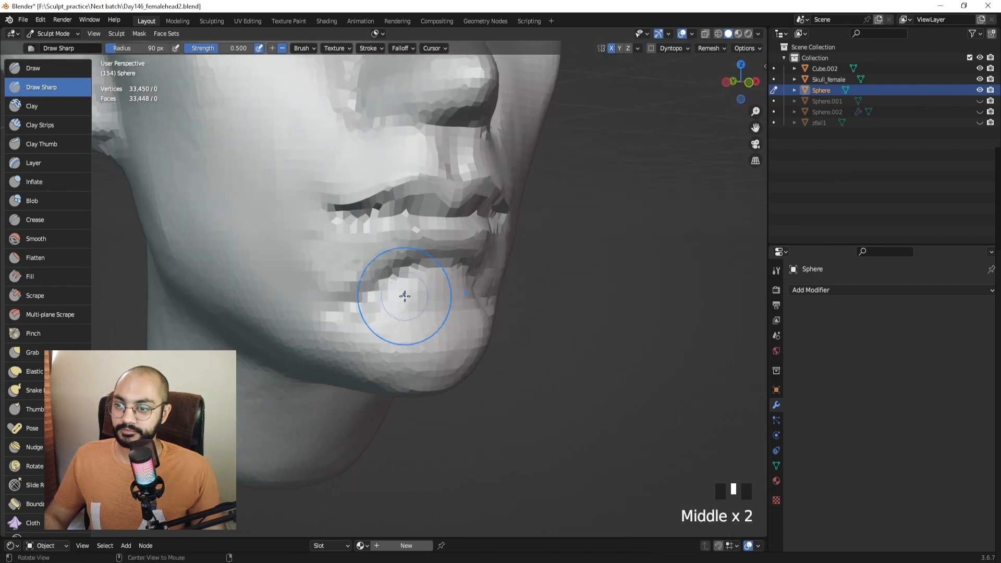
pyautogui.moveTo(399, 293)
pyautogui.keyDown('shift'); pyautogui.mouseDown()
pyautogui.moveTo(353, 308)
pyautogui.moveTo(334, 292)
pyautogui.mouseUp(); pyautogui.keyUp('shift')
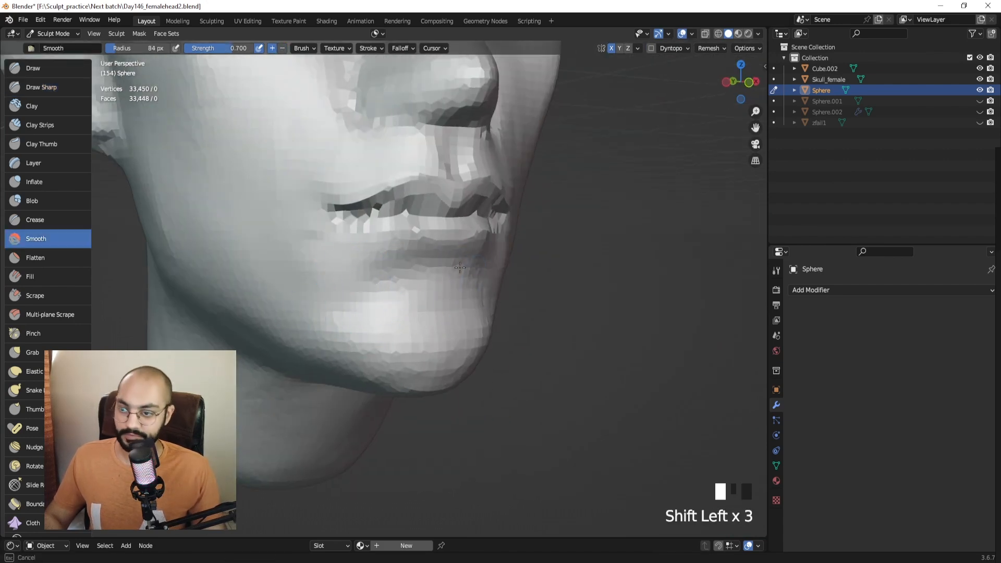
pyautogui.moveTo(427, 245)
pyautogui.mouseDown(button='middle')
pyautogui.moveTo(446, 273)
pyautogui.moveTo(404, 279)
pyautogui.moveTo(385, 268)
pyautogui.mouseUp(button='middle')
pyautogui.keyDown('ctrl'); pyautogui.moveTo(385, 270); pyautogui.dragTo(383, 273); pyautogui.keyUp('ctrl')
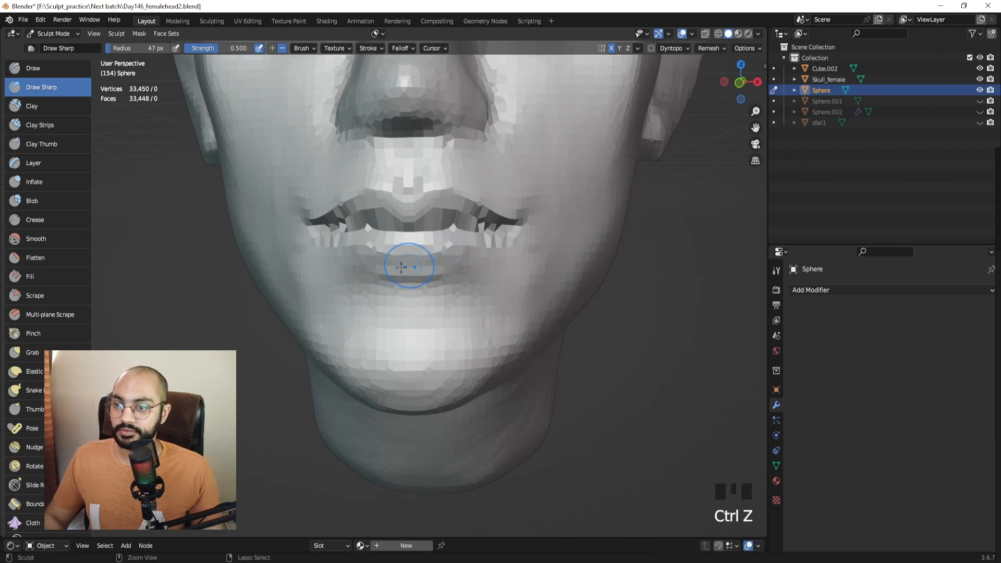
# Undo the last lip stroke, carve the lower lip corners at 43 px, then undo them.
pyautogui.press('f')
pyautogui.moveTo(448, 268)
pyautogui.mouseDown(button='middle')
pyautogui.moveTo(436, 272)
pyautogui.moveTo(459, 263)
pyautogui.mouseUp(button='middle')
pyautogui.hotkey('ctrl', 'z')
pyautogui.press('f')
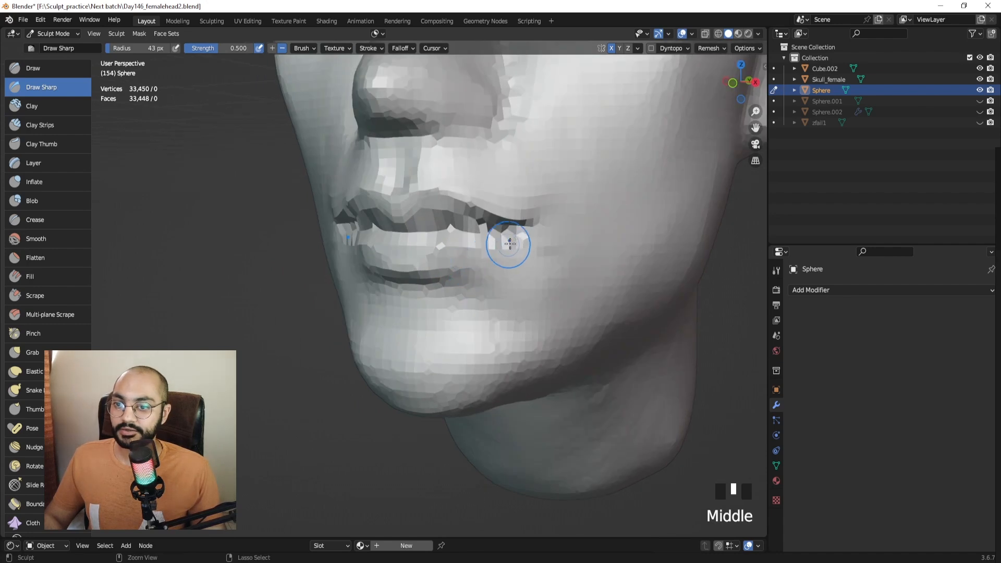
pyautogui.keyDown('ctrl'); pyautogui.moveTo(521, 245); pyautogui.dragTo(451, 265); pyautogui.keyUp('ctrl')
pyautogui.moveTo(450, 266)
pyautogui.mouseDown(button='middle')
pyautogui.moveTo(516, 262)
pyautogui.moveTo(493, 248)
pyautogui.moveTo(435, 268)
pyautogui.moveTo(420, 257)
pyautogui.moveTo(406, 282)
pyautogui.moveTo(489, 273)
pyautogui.moveTo(458, 286)
pyautogui.moveTo(407, 351)
pyautogui.moveTo(424, 213)
pyautogui.moveTo(409, 222)
pyautogui.moveTo(397, 125)
pyautogui.mouseUp(button='middle')
pyautogui.hotkey('ctrl', 'z')
pyautogui.hotkey('ctrl', 'z')
pyautogui.hotkey('ctrl', 'z')
pyautogui.hotkey('ctrl', 'z')
pyautogui.press('KP_1')
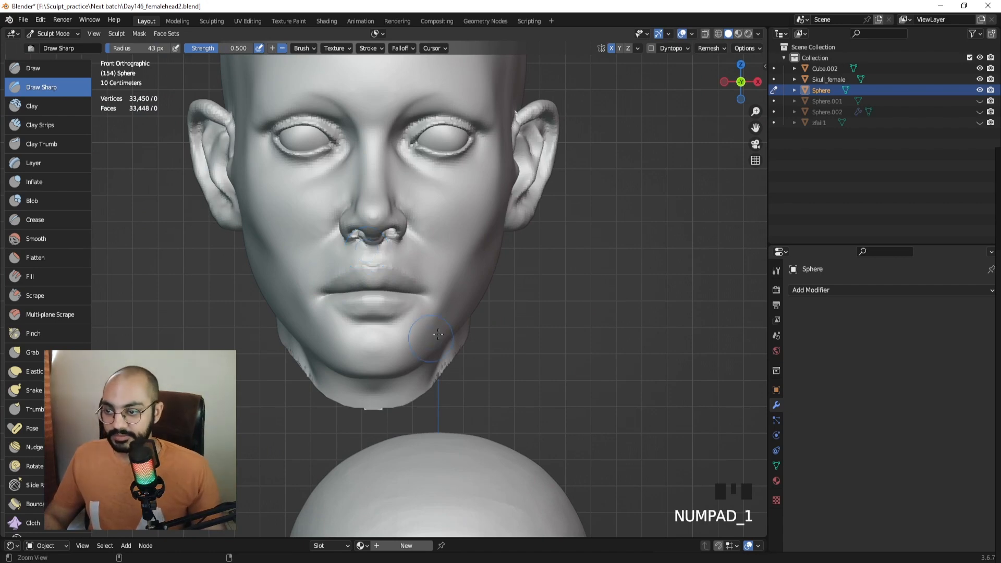
pyautogui.keyDown('ctrl'); pyautogui.moveTo(438, 334); pyautogui.dragTo(451, 239, button='middle'); pyautogui.keyUp('ctrl')
pyautogui.press('Print')
pyautogui.moveTo(241, 179); pyautogui.dragTo(544, 406)
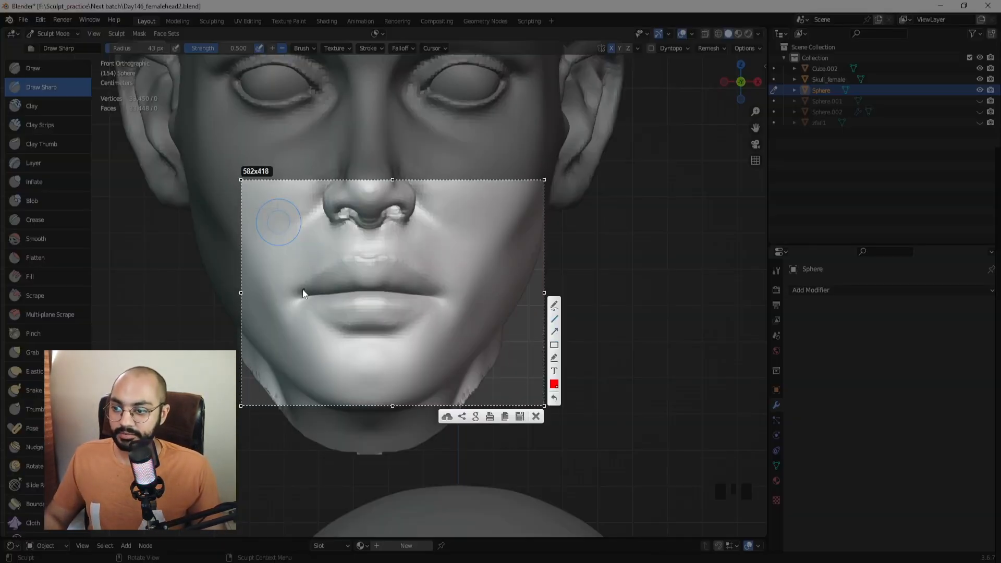
pyautogui.moveTo(303, 293); pyautogui.dragTo(436, 289)
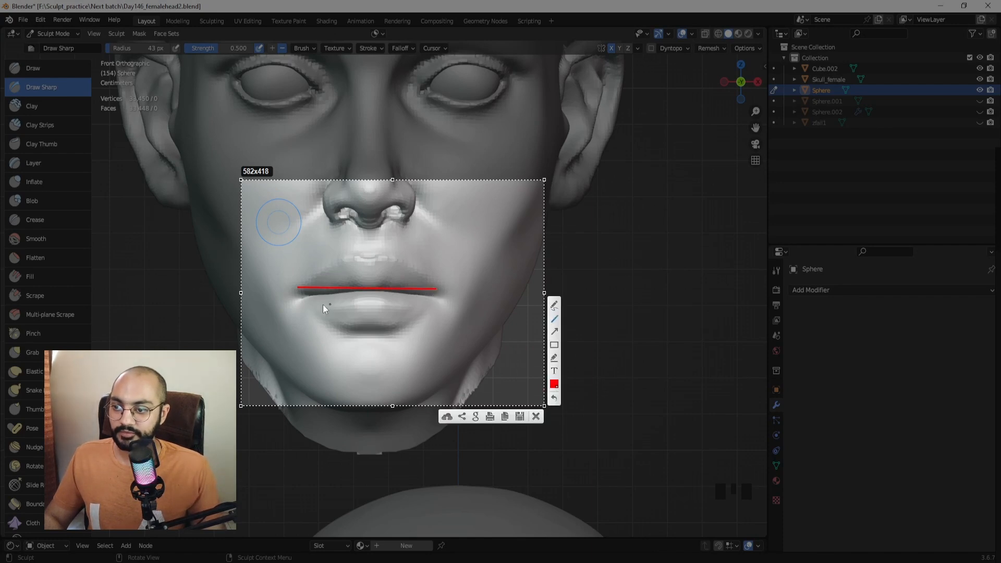
pyautogui.moveTo(306, 301); pyautogui.dragTo(428, 302)
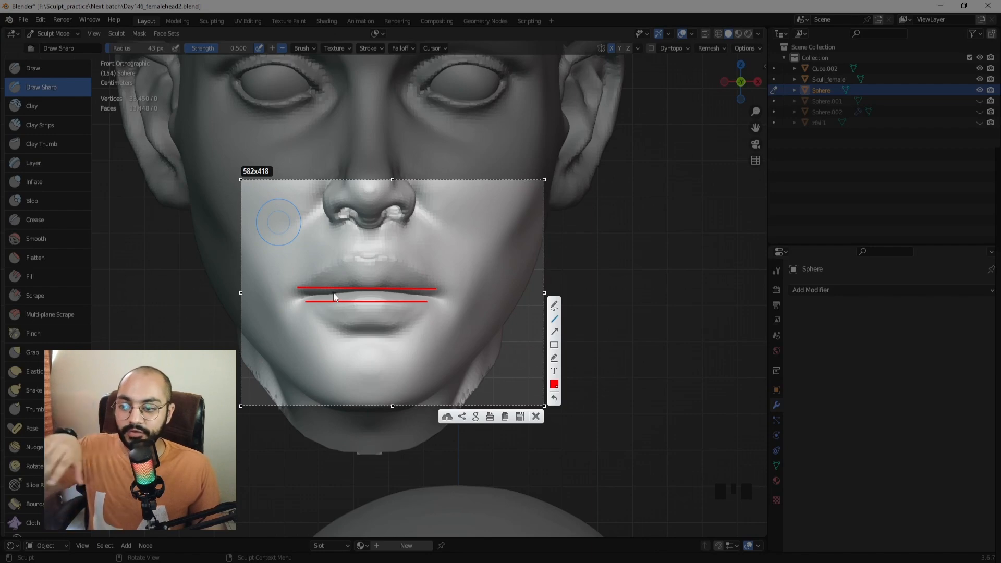
pyautogui.press('Escape')
pyautogui.moveTo(420, 251); pyautogui.dragTo(492, 258, button='middle')
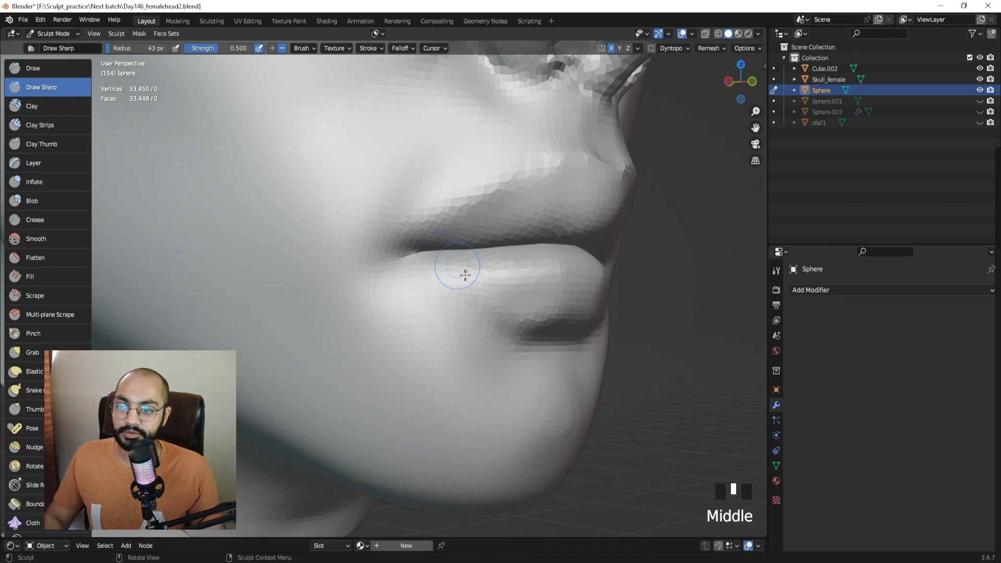
# Carve test strokes into the lower lip from the right side view, then undo them.
pyautogui.keyDown('ctrl'); pyautogui.moveTo(466, 288); pyautogui.dragTo(407, 151, button='middle'); pyautogui.keyUp('ctrl')
pyautogui.click(352, 346)
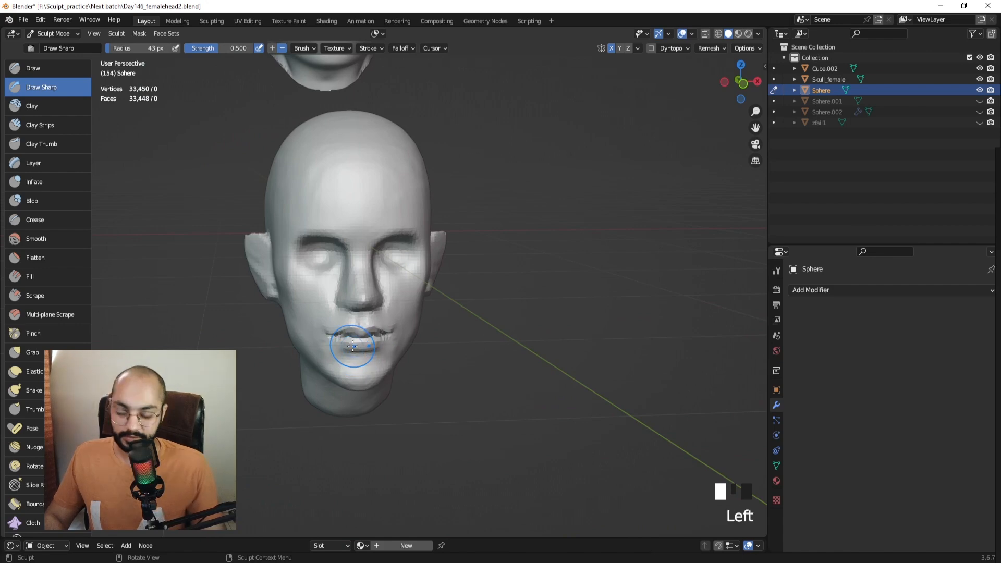
pyautogui.press('KP_3')
pyautogui.moveTo(353, 346); pyautogui.dragTo(359, 288, button='middle')
pyautogui.keyDown('ctrl'); pyautogui.moveTo(351, 285); pyautogui.dragTo(396, 285); pyautogui.keyUp('ctrl')
pyautogui.moveTo(396, 286); pyautogui.dragTo(405, 286, button='middle')
pyautogui.keyDown('ctrl'); pyautogui.moveTo(405, 285); pyautogui.dragTo(405, 285); pyautogui.keyUp('ctrl')
pyautogui.moveTo(406, 283); pyautogui.dragTo(365, 282, button='middle')
pyautogui.hotkey('ctrl', 'z')
pyautogui.hotkey('ctrl', 'z')
pyautogui.hotkey('ctrl', 'z')
pyautogui.hotkey('ctrl', 'z')
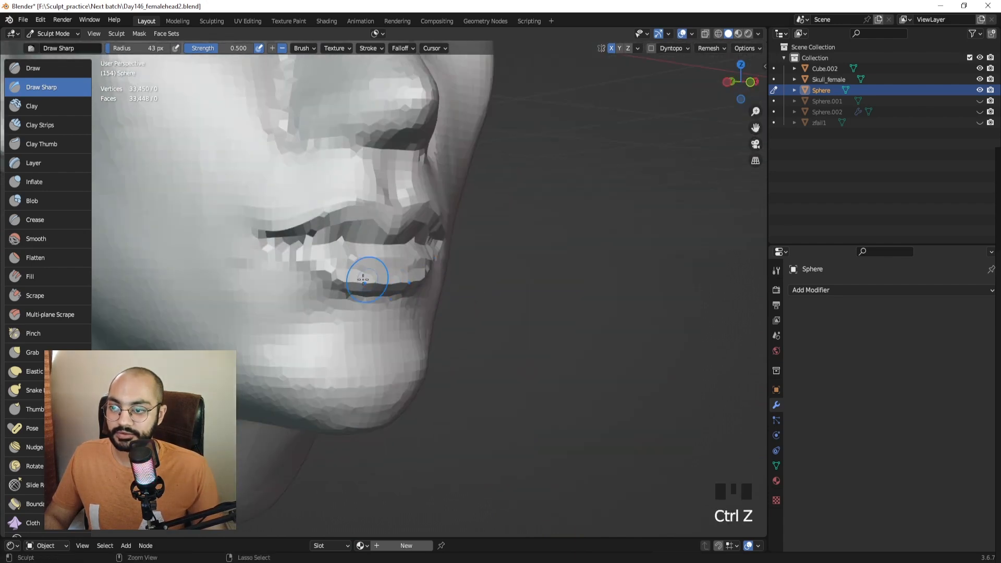
# Re-carve a sharper line along the lower lip edge from side and three-quarter angles.
pyautogui.moveTo(300, 282)
pyautogui.mouseDown(button='middle')
pyautogui.moveTo(427, 279)
pyautogui.moveTo(365, 273)
pyautogui.mouseUp(button='middle')
pyautogui.keyDown('ctrl'); pyautogui.moveTo(365, 284); pyautogui.dragTo(324, 283); pyautogui.keyUp('ctrl')
pyautogui.moveTo(383, 278); pyautogui.dragTo(323, 277, button='middle')
pyautogui.keyDown('ctrl'); pyautogui.moveTo(368, 282); pyautogui.dragTo(406, 285); pyautogui.keyUp('ctrl')
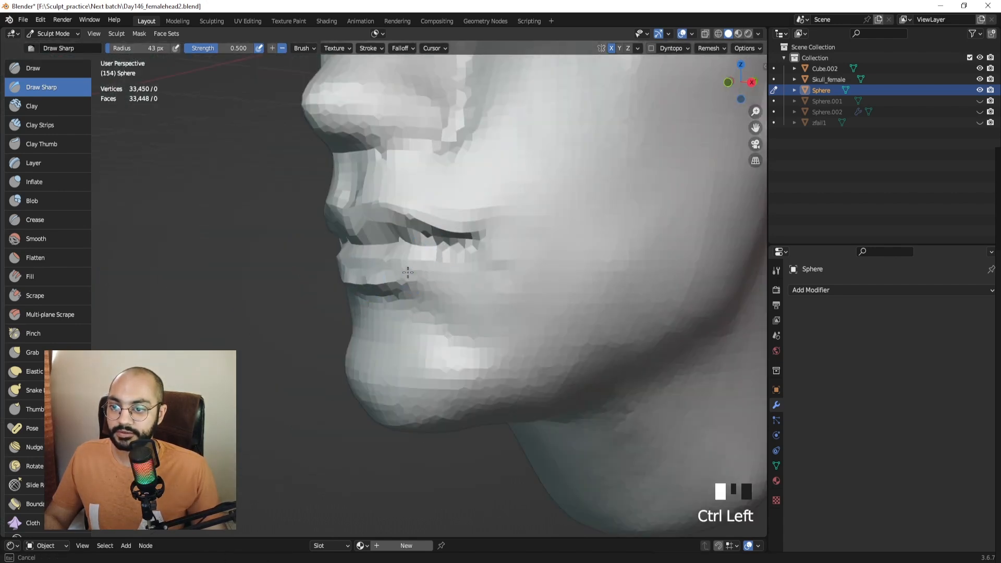
pyautogui.moveTo(377, 276)
pyautogui.mouseDown(button='middle')
pyautogui.moveTo(326, 275)
pyautogui.moveTo(347, 270)
pyautogui.mouseUp(button='middle')
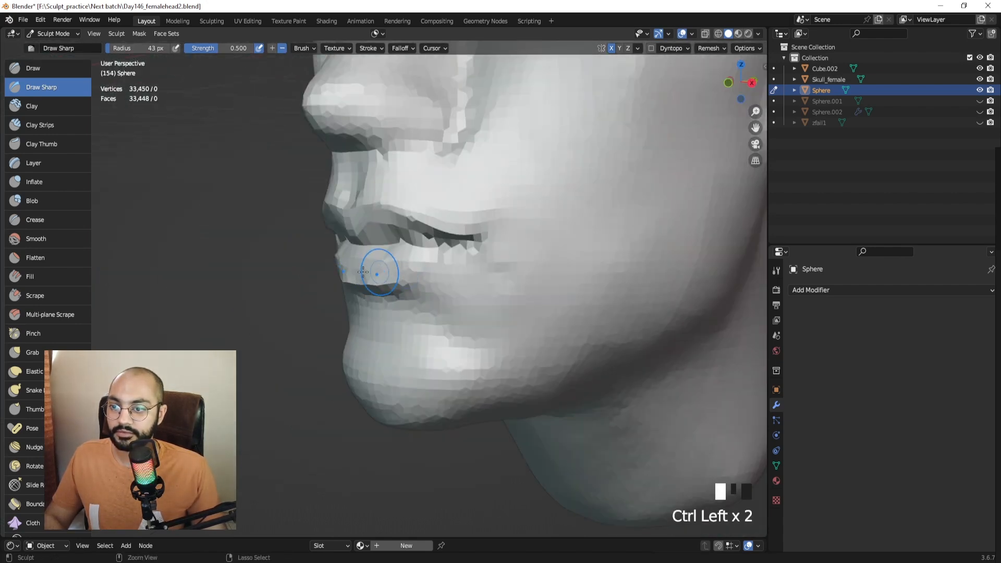
pyautogui.keyDown('ctrl'); pyautogui.moveTo(363, 271); pyautogui.dragTo(348, 271); pyautogui.keyUp('ctrl')
pyautogui.moveTo(341, 271); pyautogui.dragTo(387, 272, button='middle')
pyautogui.keyDown('ctrl'); pyautogui.moveTo(386, 273); pyautogui.dragTo(365, 272); pyautogui.keyUp('ctrl')
# Orbit and zoom around the whole head to inspect the lips, ending in a three-quarter view.
pyautogui.moveTo(372, 260)
pyautogui.mouseDown(button='middle')
pyautogui.moveTo(393, 246)
pyautogui.moveTo(394, 307)
pyautogui.mouseUp(button='middle')
pyautogui.moveTo(395, 261)
pyautogui.keyDown('ctrl'); pyautogui.mouseDown(button='middle')
pyautogui.moveTo(398, 318)
pyautogui.moveTo(319, 300)
pyautogui.moveTo(392, 299)
pyautogui.mouseUp(button='middle'); pyautogui.keyUp('ctrl')
pyautogui.keyDown('ctrl'); pyautogui.moveTo(392, 292); pyautogui.dragTo(376, 216, button='middle'); pyautogui.keyUp('ctrl')
pyautogui.moveTo(376, 266)
pyautogui.mouseDown(button='middle')
pyautogui.moveTo(448, 281)
pyautogui.moveTo(392, 276)
pyautogui.mouseUp(button='middle')
pyautogui.keyDown('ctrl'); pyautogui.moveTo(392, 268); pyautogui.dragTo(399, 326, button='middle'); pyautogui.keyUp('ctrl')
pyautogui.keyDown('shift'); pyautogui.moveTo(420, 203); pyautogui.dragTo(330, 262, button='middle'); pyautogui.keyUp('shift')
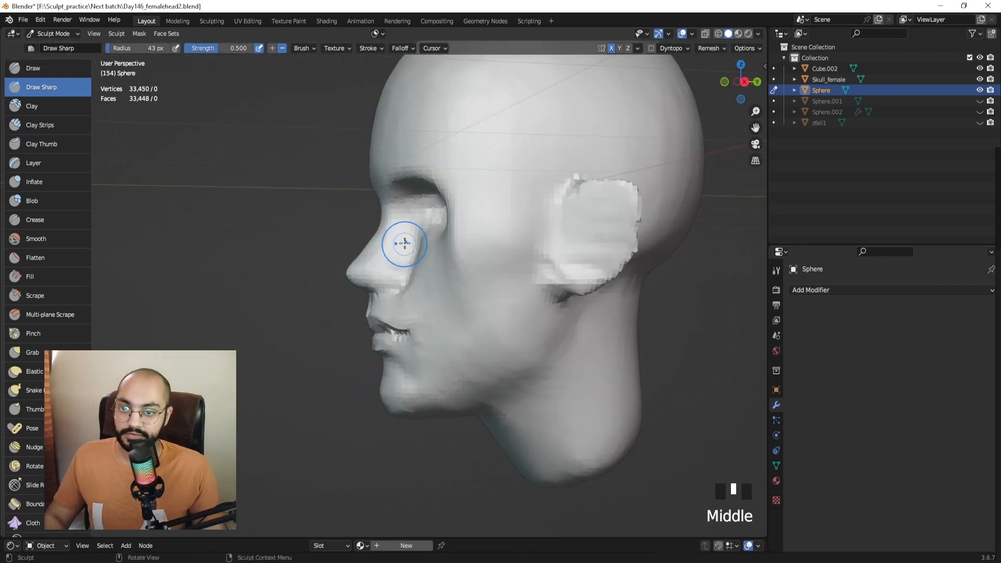
pyautogui.moveTo(404, 243)
pyautogui.mouseDown(button='middle')
pyautogui.moveTo(458, 235)
pyautogui.moveTo(455, 251)
pyautogui.mouseUp(button='middle')
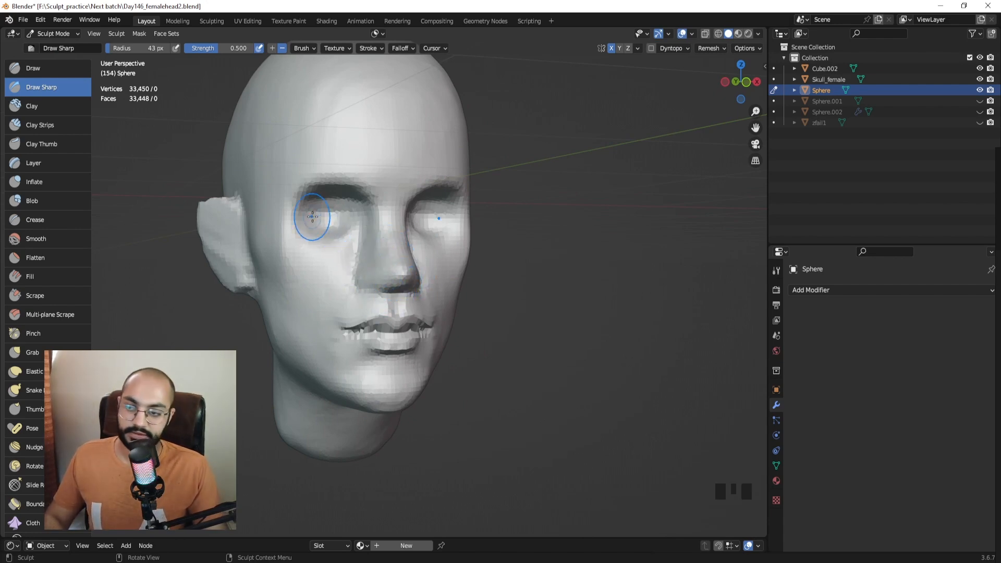
pyautogui.press('KP_1')
pyautogui.moveTo(312, 214)
pyautogui.keyDown('shift'); pyautogui.mouseDown(button='middle')
pyautogui.moveTo(292, 214)
pyautogui.moveTo(505, 234)
pyautogui.mouseUp(button='middle'); pyautogui.keyUp('shift')
# Pull the ear edges into shape with the Grab brush at 88 px, then 47 px.
pyautogui.press('g')
pyautogui.moveTo(541, 203)
pyautogui.mouseDown()
pyautogui.moveTo(536, 235)
pyautogui.moveTo(562, 220)
pyautogui.mouseUp()
pyautogui.press('f')
pyautogui.click(546, 232)
pyautogui.press('f')
pyautogui.click(568, 225)
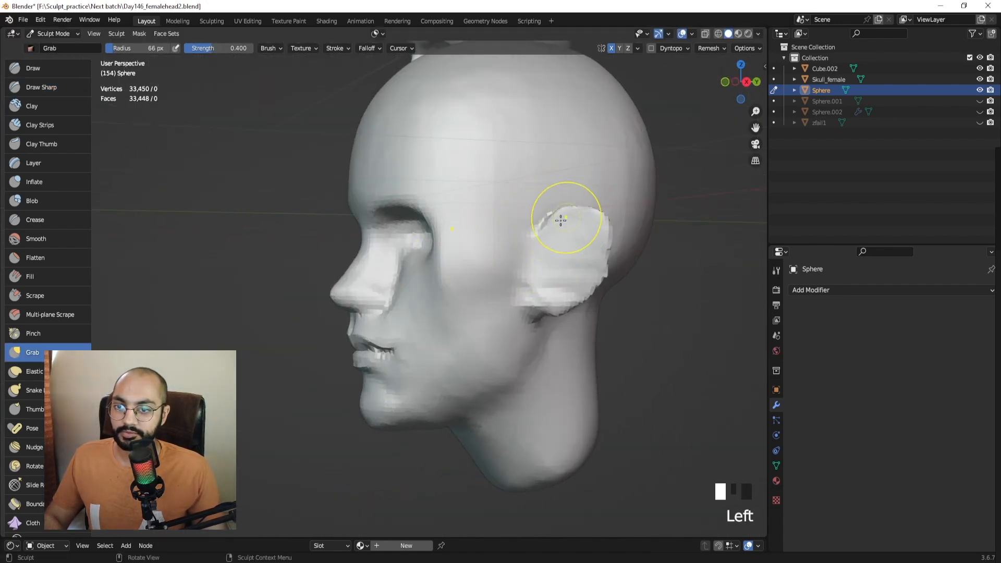
pyautogui.moveTo(560, 220); pyautogui.dragTo(409, 235, button='middle')
pyautogui.moveTo(485, 237); pyautogui.dragTo(476, 236)
pyautogui.moveTo(501, 244); pyautogui.dragTo(488, 245, button='middle')
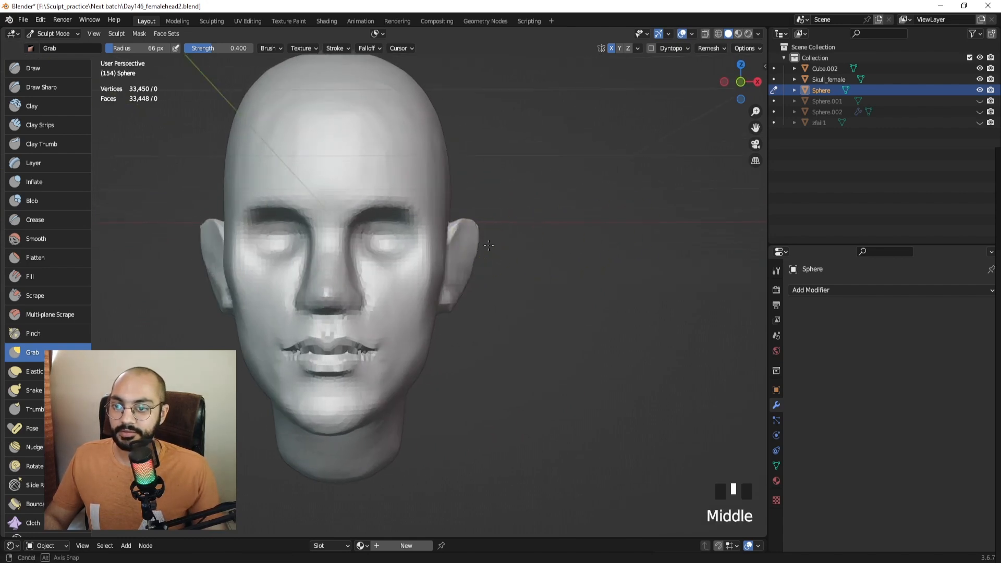
pyautogui.press('f')
pyautogui.click(424, 217)
# Zoom in on the ear and smooth the earlobe with an enlarged brush.
pyautogui.press('KP_Decimal')
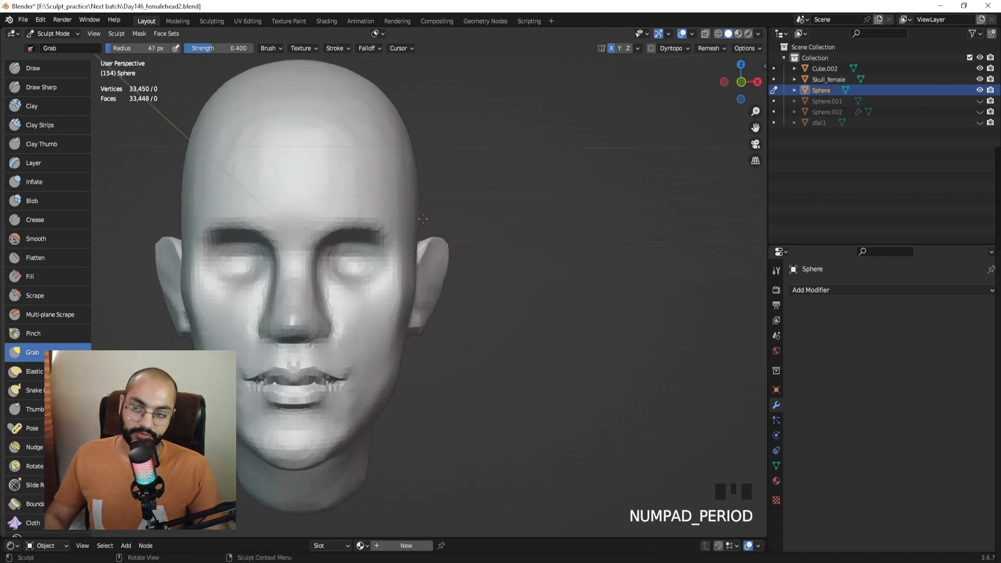
pyautogui.moveTo(423, 216)
pyautogui.keyDown('shift'); pyautogui.mouseDown(button='middle')
pyautogui.moveTo(476, 268)
pyautogui.moveTo(368, 318)
pyautogui.mouseUp(button='middle'); pyautogui.keyUp('shift')
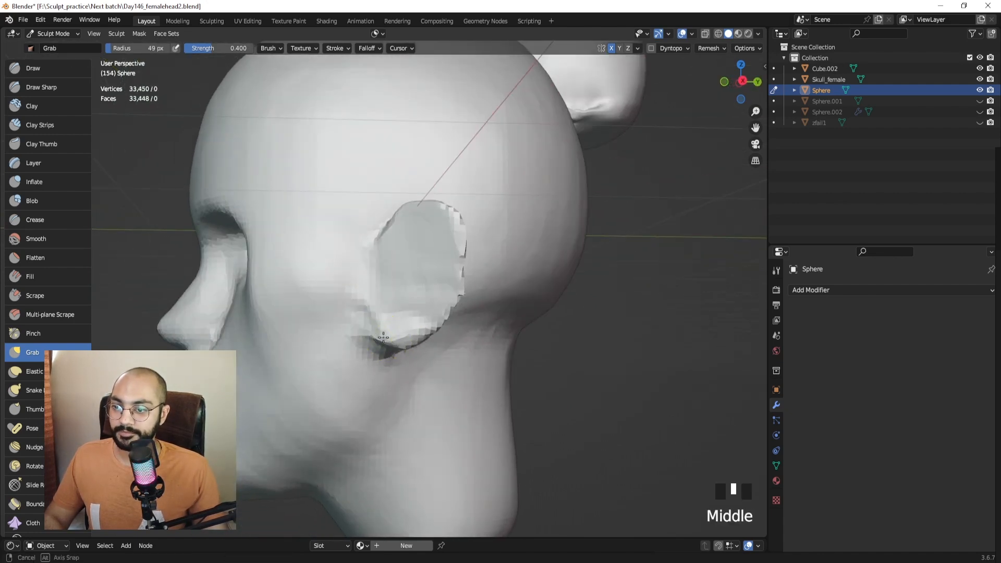
pyautogui.keyDown('shift'); pyautogui.moveTo(364, 319); pyautogui.dragTo(363, 340); pyautogui.keyUp('shift')
pyautogui.press('f')
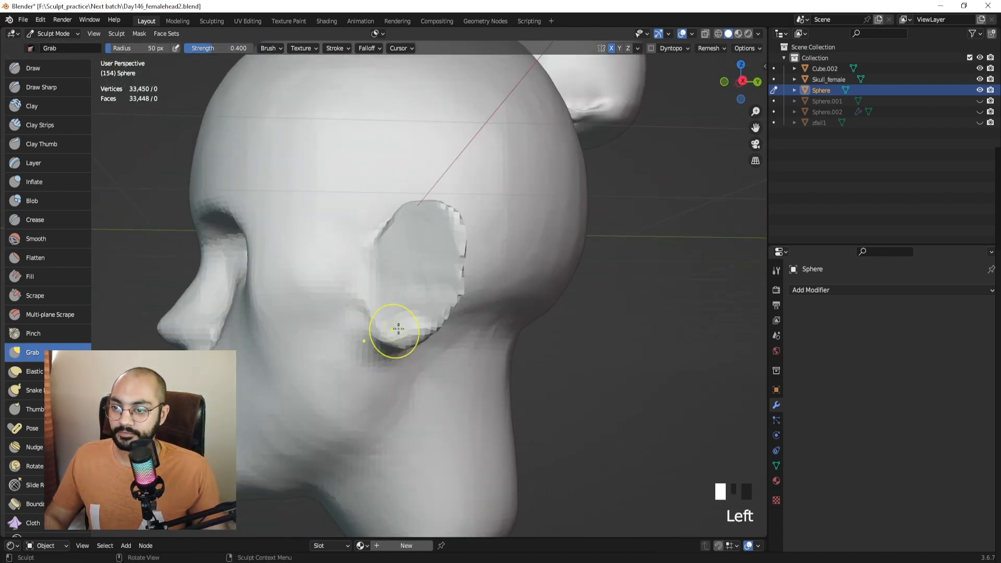
pyautogui.press('f')
pyautogui.click(490, 270)
pyautogui.moveTo(471, 260); pyautogui.dragTo(551, 270, button='middle')
pyautogui.moveTo(497, 241); pyautogui.dragTo(465, 286, button='middle')
pyautogui.keyDown('shift'); pyautogui.moveTo(425, 328); pyautogui.dragTo(428, 342); pyautogui.keyUp('shift')
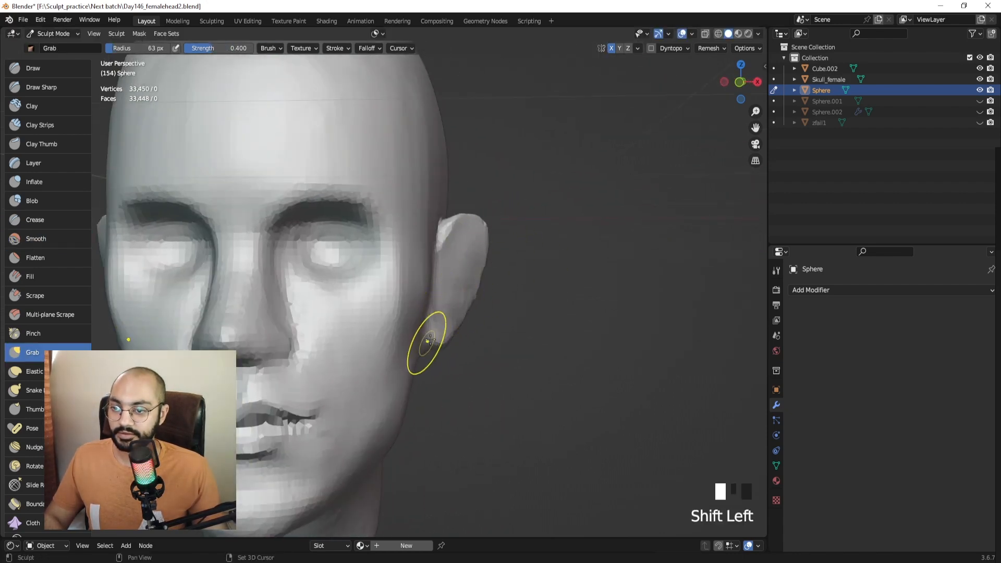
pyautogui.scroll(-3, 438, 260)
# Frame the ear close up from the right side with the Draw Sharp brush selected.
pyautogui.moveTo(438, 271); pyautogui.dragTo(388, 274, button='middle')
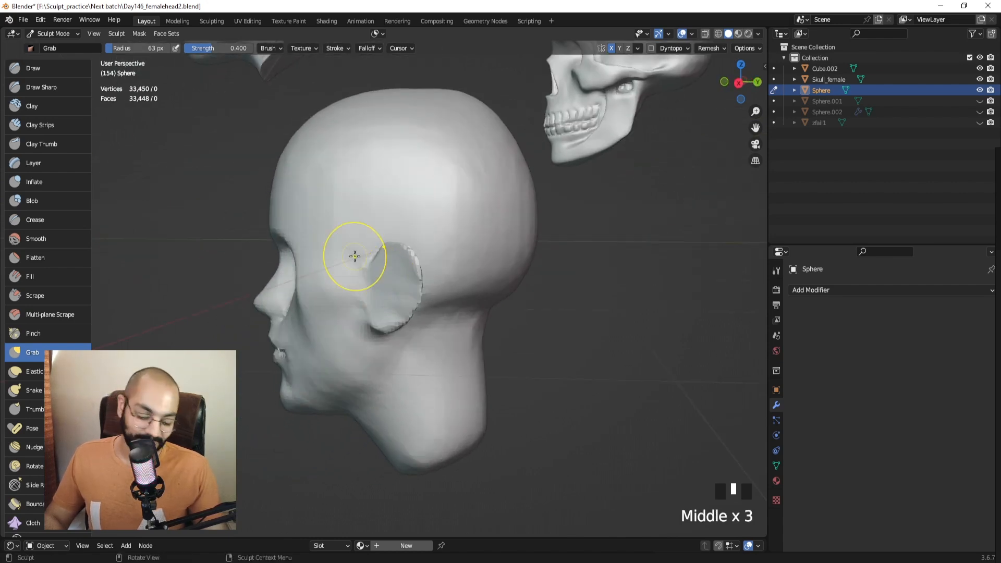
pyautogui.press('KP_3')
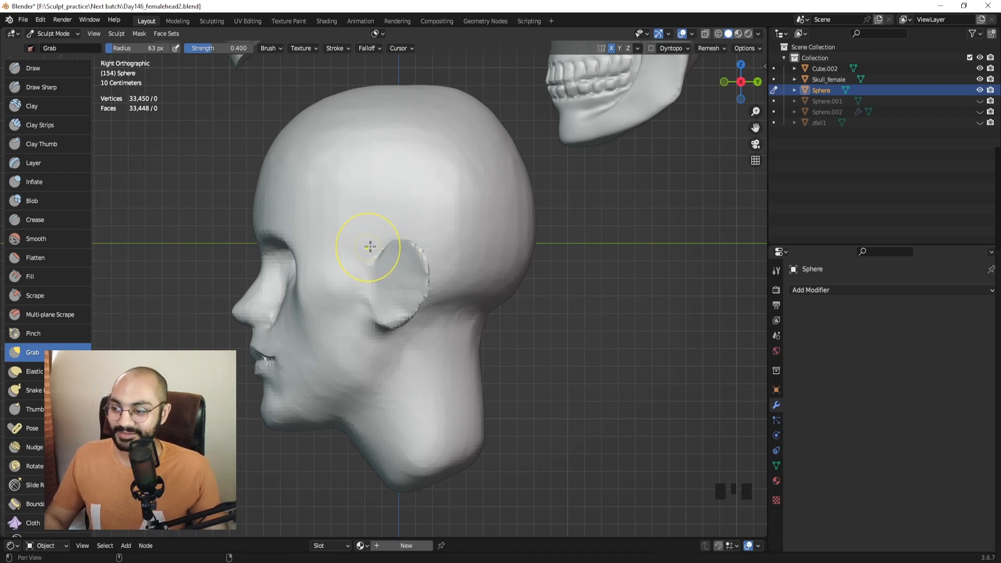
pyautogui.keyDown('shift'); pyautogui.moveTo(398, 238); pyautogui.dragTo(118, 159, button='middle'); pyautogui.keyUp('shift')
pyautogui.click(41, 87)
pyautogui.moveTo(422, 281)
pyautogui.keyDown('ctrl'); pyautogui.mouseDown(button='middle')
pyautogui.moveTo(413, 239)
pyautogui.moveTo(394, 257)
pyautogui.mouseUp(button='middle'); pyautogui.keyUp('ctrl')
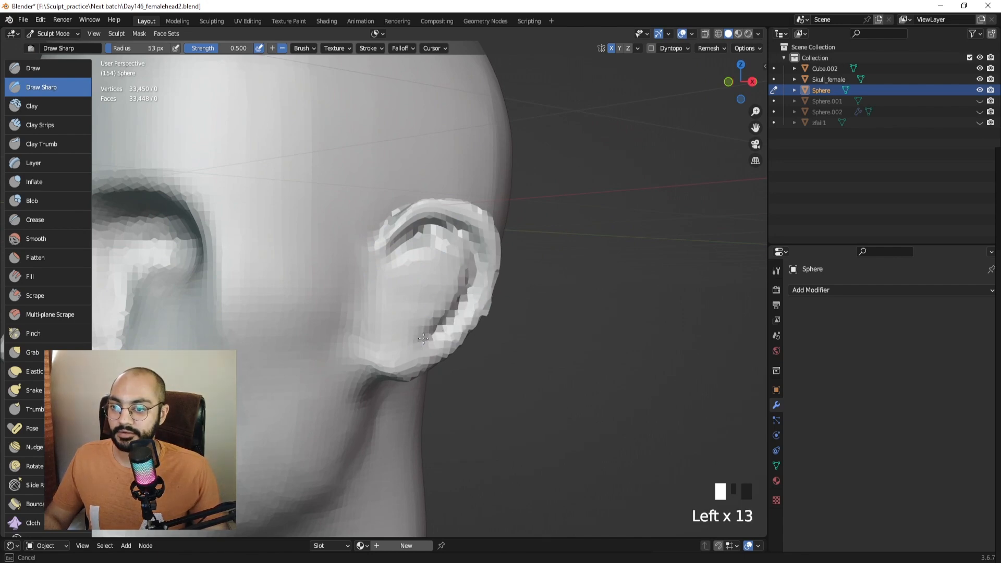
# Add sharp strokes on the ear and raise a ridge along its front edge.
pyautogui.moveTo(413, 280); pyautogui.dragTo(410, 276)
pyautogui.moveTo(412, 249); pyautogui.dragTo(379, 263, button='middle')
pyautogui.moveTo(379, 222); pyautogui.dragTo(388, 277)
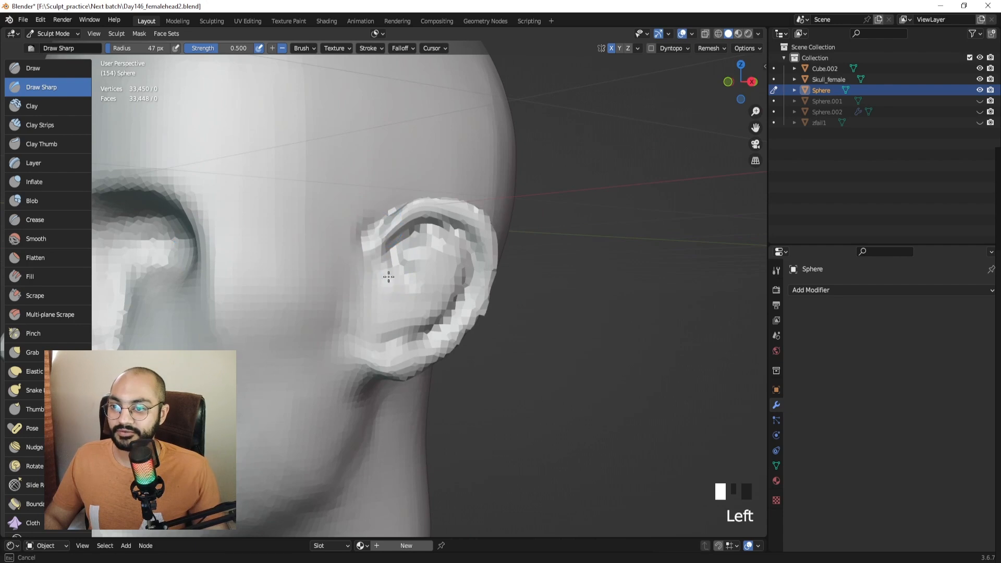
pyautogui.moveTo(378, 218); pyautogui.dragTo(378, 275)
pyautogui.moveTo(399, 298); pyautogui.dragTo(346, 295, button='middle')
pyautogui.moveTo(346, 295); pyautogui.dragTo(347, 295)
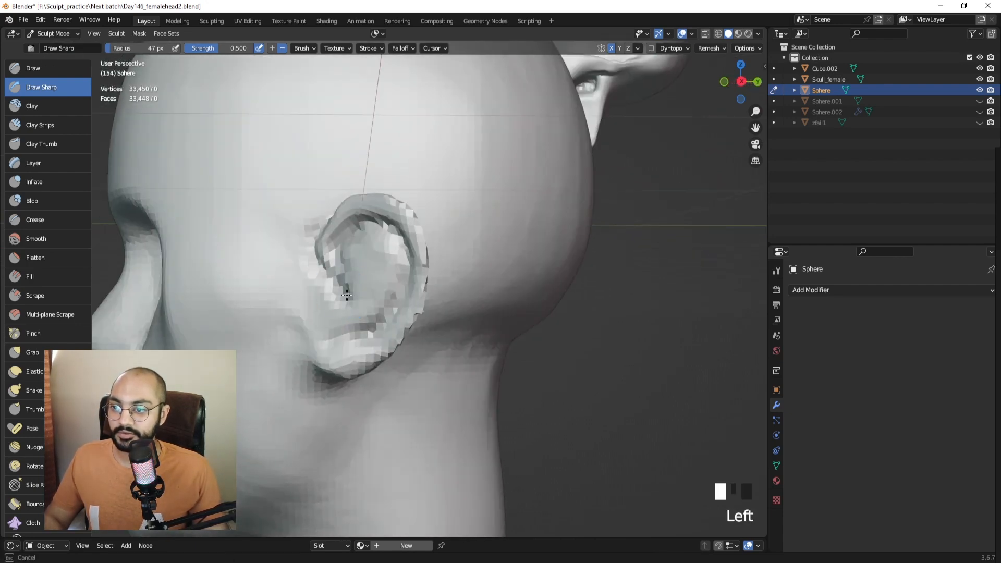
pyautogui.moveTo(339, 317); pyautogui.dragTo(389, 305, button='middle')
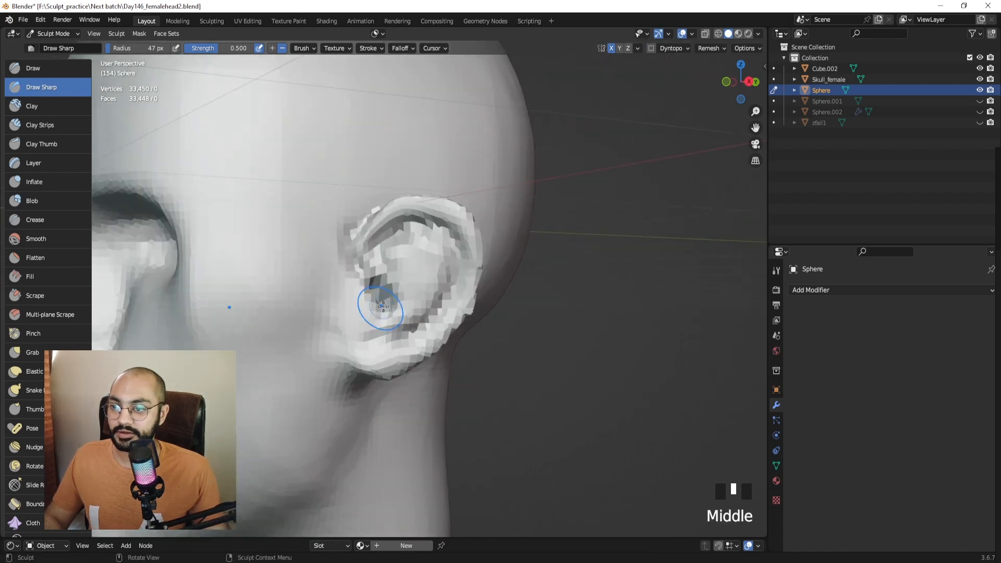
pyautogui.moveTo(374, 317); pyautogui.dragTo(374, 317)
# Carve deeper creases into the inner ear bowl from several angles.
pyautogui.moveTo(363, 280); pyautogui.dragTo(365, 286)
pyautogui.moveTo(365, 286); pyautogui.dragTo(304, 286, button='middle')
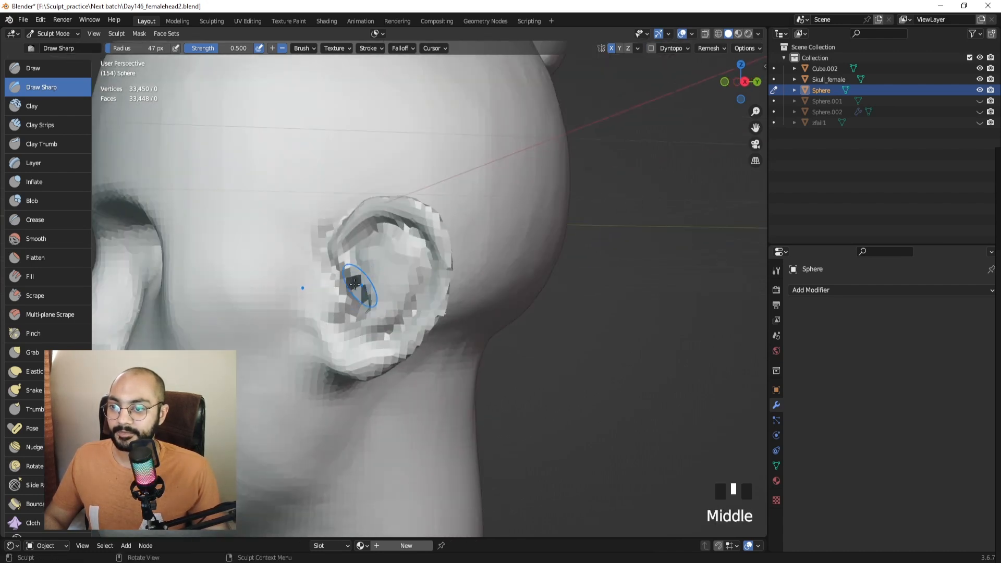
pyautogui.moveTo(348, 285); pyautogui.dragTo(355, 293)
pyautogui.moveTo(356, 292); pyautogui.dragTo(428, 293, button='middle')
pyautogui.moveTo(411, 293)
pyautogui.mouseDown()
pyautogui.moveTo(415, 303)
pyautogui.moveTo(414, 283)
pyautogui.mouseUp()
pyautogui.moveTo(414, 284)
pyautogui.keyDown('ctrl'); pyautogui.mouseDown(button='middle')
pyautogui.moveTo(402, 291)
pyautogui.moveTo(421, 306)
pyautogui.moveTo(410, 266)
pyautogui.mouseUp(button='middle'); pyautogui.keyUp('ctrl')
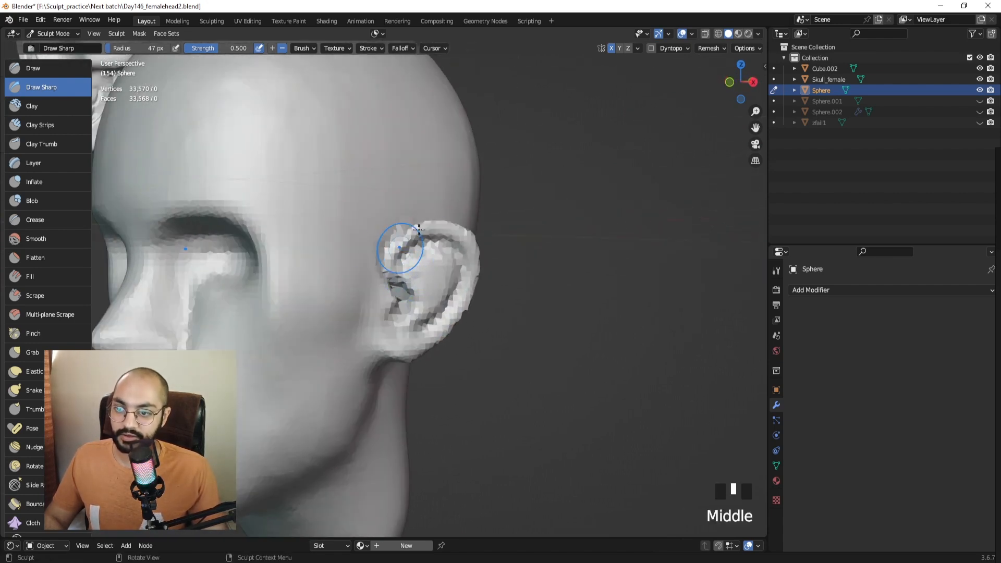
pyautogui.moveTo(419, 230); pyautogui.dragTo(356, 305, button='middle')
pyautogui.moveTo(356, 305); pyautogui.dragTo(374, 291)
pyautogui.moveTo(374, 291); pyautogui.dragTo(345, 290, button='middle')
pyautogui.moveTo(345, 281); pyautogui.dragTo(345, 293)
pyautogui.moveTo(345, 293); pyautogui.dragTo(402, 301, button='middle')
pyautogui.moveTo(402, 300)
pyautogui.mouseDown(button='middle')
pyautogui.moveTo(427, 296)
pyautogui.moveTo(383, 269)
pyautogui.mouseUp(button='middle')
# Remesh the head at 0.0165 m voxel size and deepen the ear canal.
pyautogui.press('r')
pyautogui.click(388, 277)
pyautogui.hotkey('ctrl', 'r')
pyautogui.moveTo(365, 273); pyautogui.dragTo(377, 298)
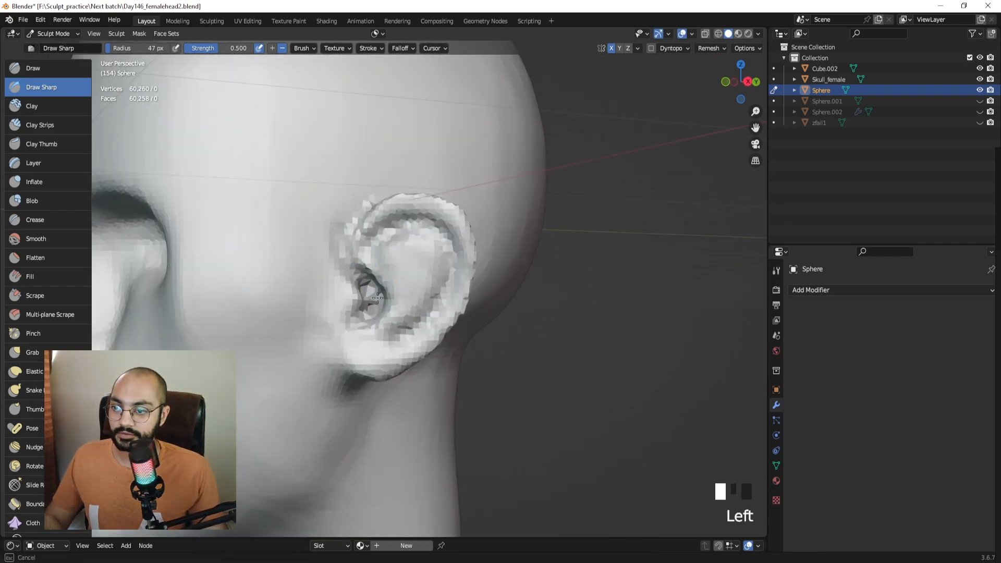
pyautogui.moveTo(351, 274); pyautogui.dragTo(411, 230, button='middle')
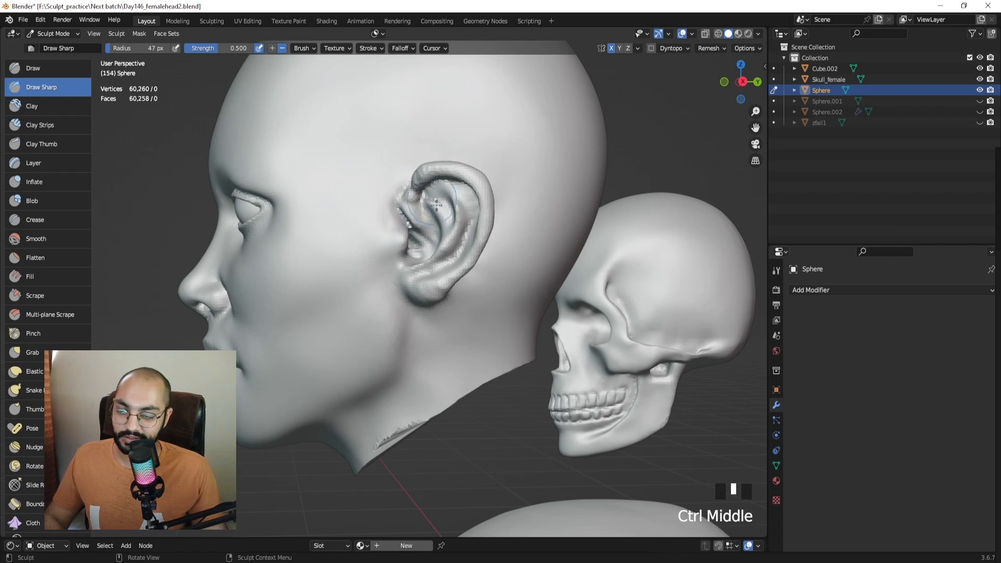
pyautogui.keyDown('shift'); pyautogui.moveTo(431, 230); pyautogui.dragTo(512, 446, button='middle'); pyautogui.keyUp('shift')
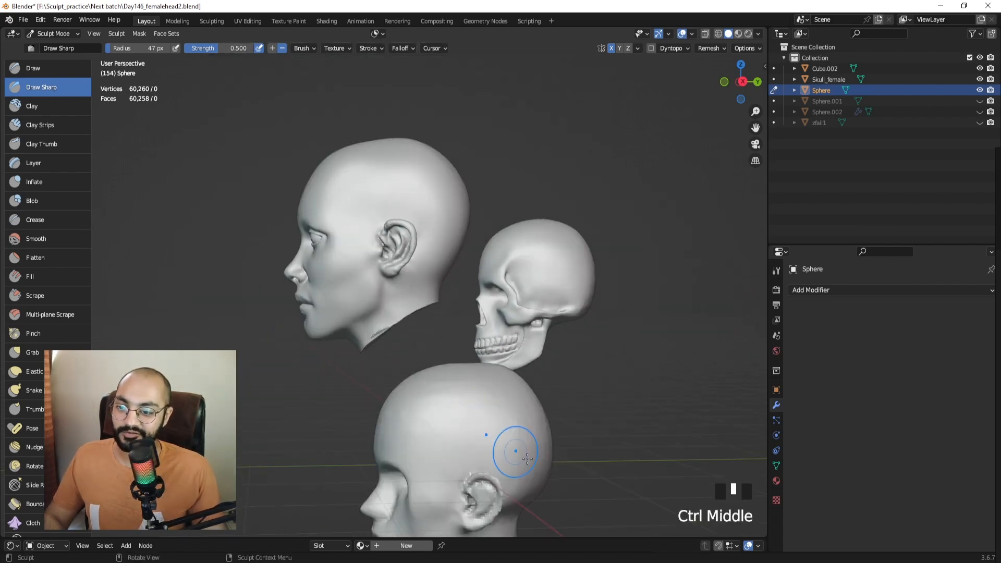
pyautogui.keyDown('ctrl'); pyautogui.moveTo(440, 293); pyautogui.dragTo(398, 218, button='middle'); pyautogui.keyUp('ctrl')
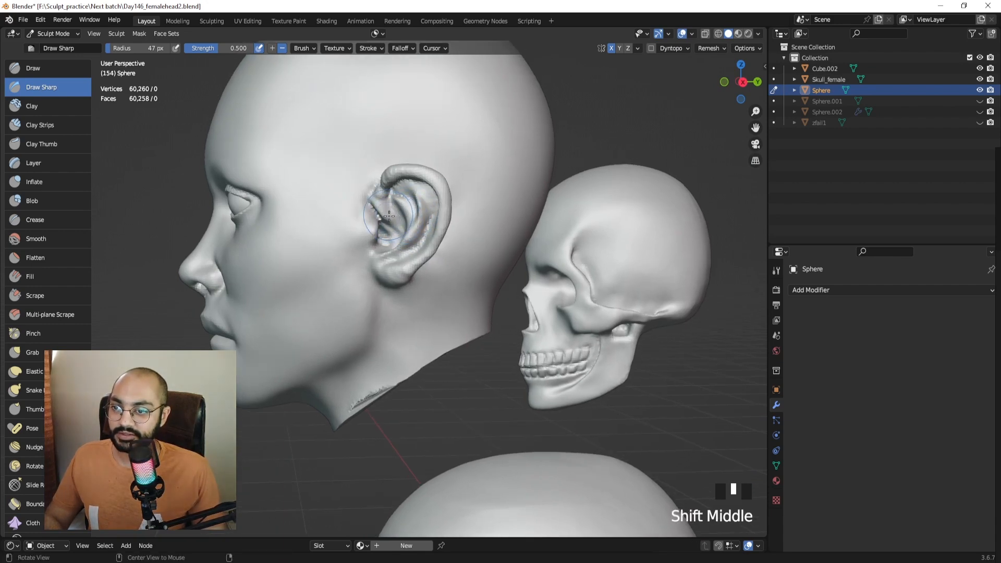
# Switch the sculpt target from the Sphere to the Cube.002 mesh.
pyautogui.hotkey('alt', 'q')
pyautogui.click(403, 176)
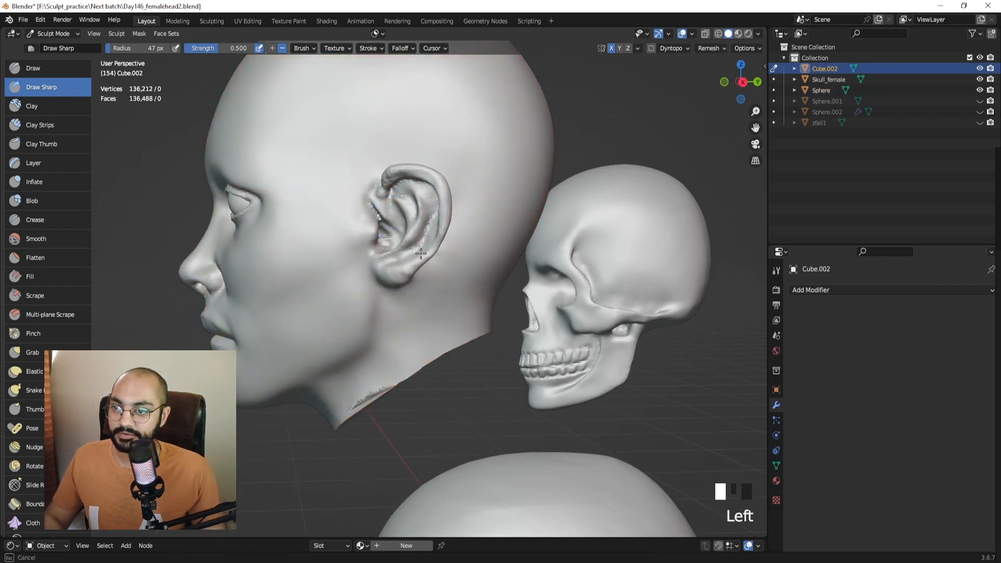
pyautogui.hotkey('ctrl', 'z')
pyautogui.hotkey('ctrl', 'z')
pyautogui.hotkey('ctrl', 'z')
pyautogui.click(409, 240)
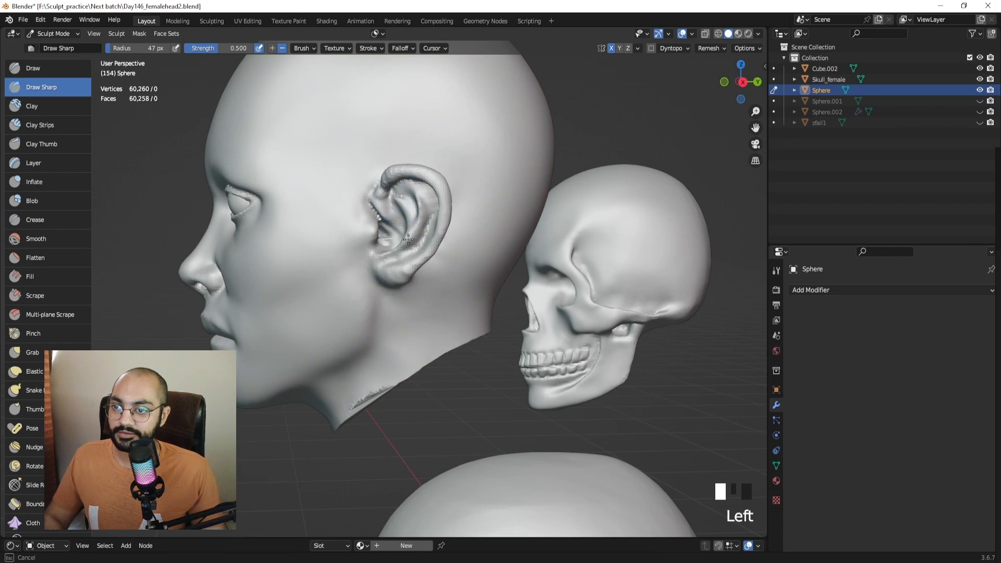
pyautogui.click(398, 230)
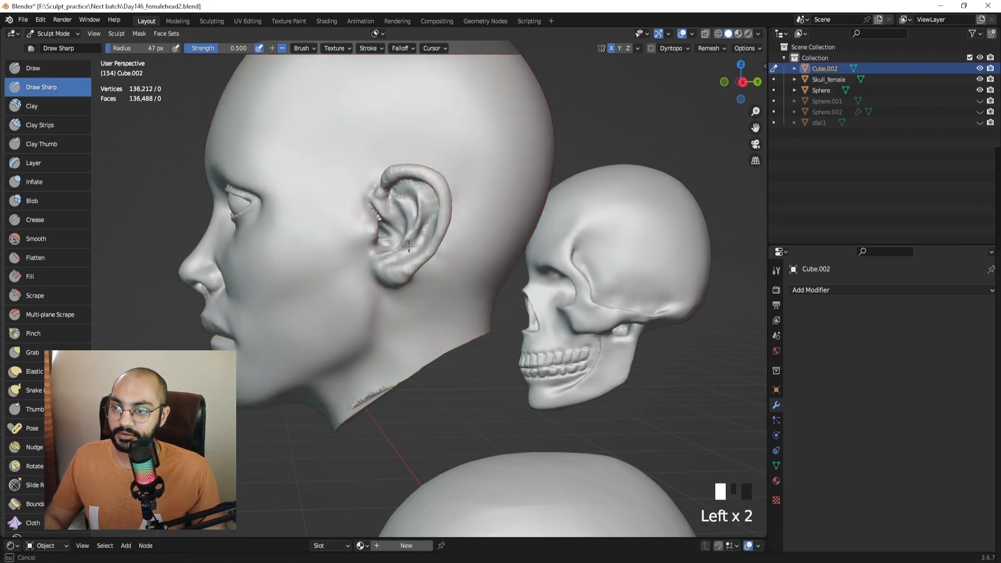
# Sharpen the creases inside the ear with a few strokes.
pyautogui.moveTo(397, 231); pyautogui.dragTo(404, 221)
pyautogui.moveTo(404, 224); pyautogui.dragTo(364, 228, button='middle')
pyautogui.moveTo(399, 228); pyautogui.dragTo(395, 234)
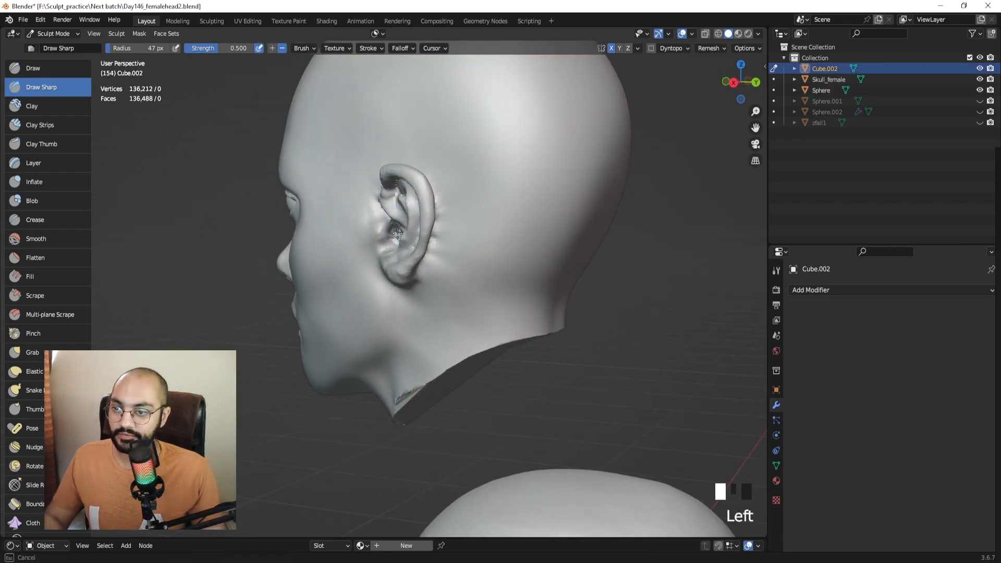
pyautogui.moveTo(360, 234); pyautogui.dragTo(386, 233, button='middle')
# Pull the tragus into shape with the Grab brush at 40 px.
pyautogui.press('g')
pyautogui.press('f')
pyautogui.click(386, 234)
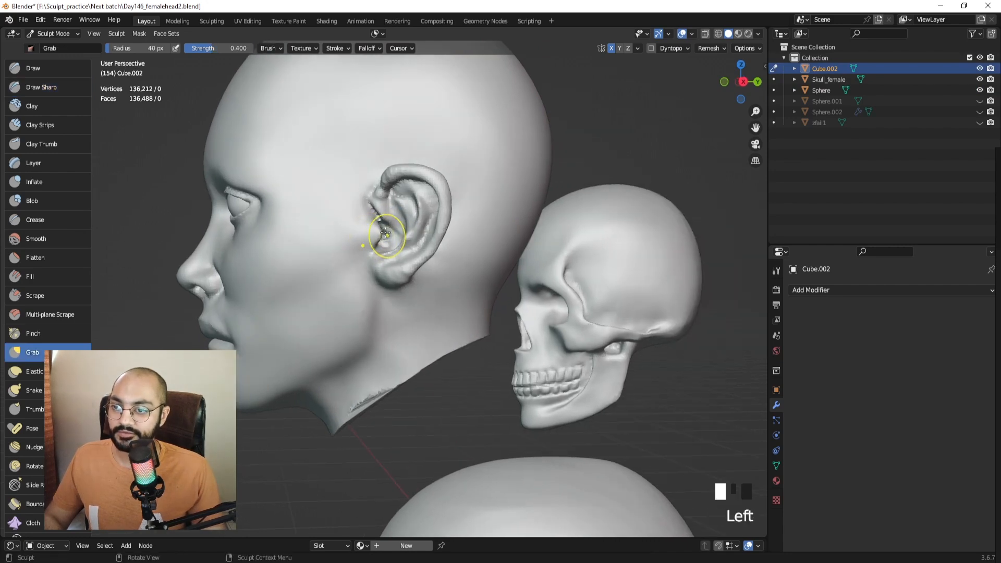
pyautogui.moveTo(377, 230); pyautogui.dragTo(374, 235)
pyautogui.moveTo(380, 214)
pyautogui.keyDown('ctrl'); pyautogui.mouseDown(button='middle')
pyautogui.moveTo(407, 275)
pyautogui.moveTo(402, 250)
pyautogui.mouseUp(button='middle'); pyautogui.keyUp('ctrl')
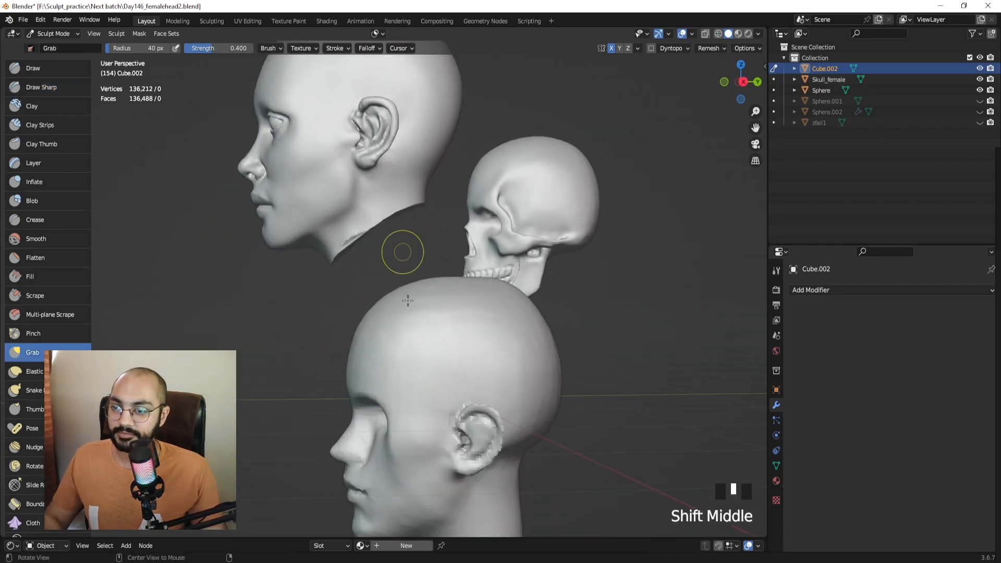
# Return to the Sphere head and carve Draw Sharp strokes in the ear at 66 px.
pyautogui.hotkey('alt', 'q')
pyautogui.moveTo(436, 376)
pyautogui.keyDown('shift'); pyautogui.mouseDown(button='middle')
pyautogui.moveTo(391, 230)
pyautogui.moveTo(376, 223)
pyautogui.mouseUp(button='middle'); pyautogui.keyUp('shift')
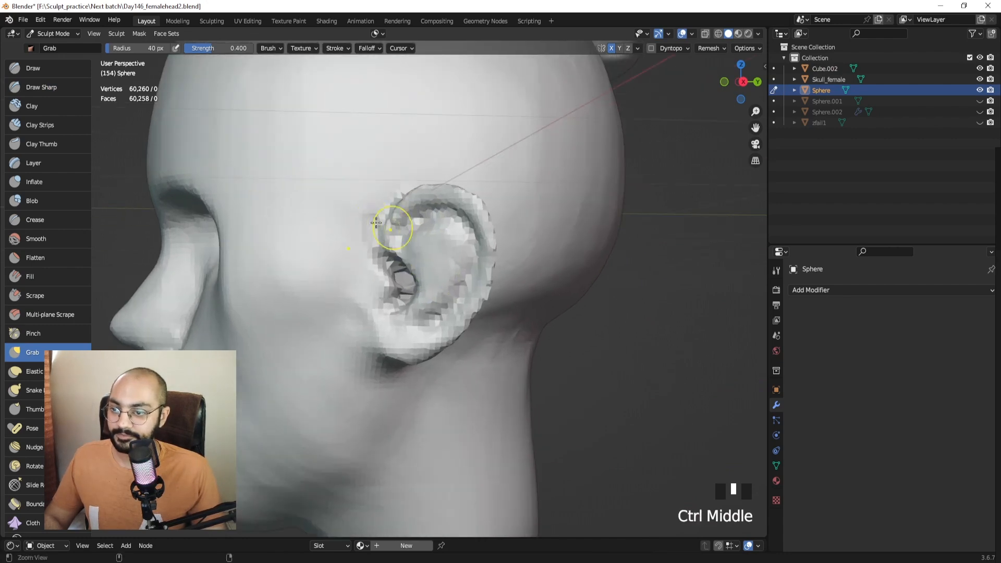
pyautogui.click(47, 87)
pyautogui.moveTo(313, 235)
pyautogui.keyDown('ctrl'); pyautogui.mouseDown(button='middle')
pyautogui.moveTo(404, 274)
pyautogui.moveTo(480, 242)
pyautogui.mouseUp(button='middle'); pyautogui.keyUp('ctrl')
pyautogui.click(406, 279)
pyautogui.press('f')
pyautogui.click(450, 250)
pyautogui.moveTo(466, 239); pyautogui.dragTo(459, 241)
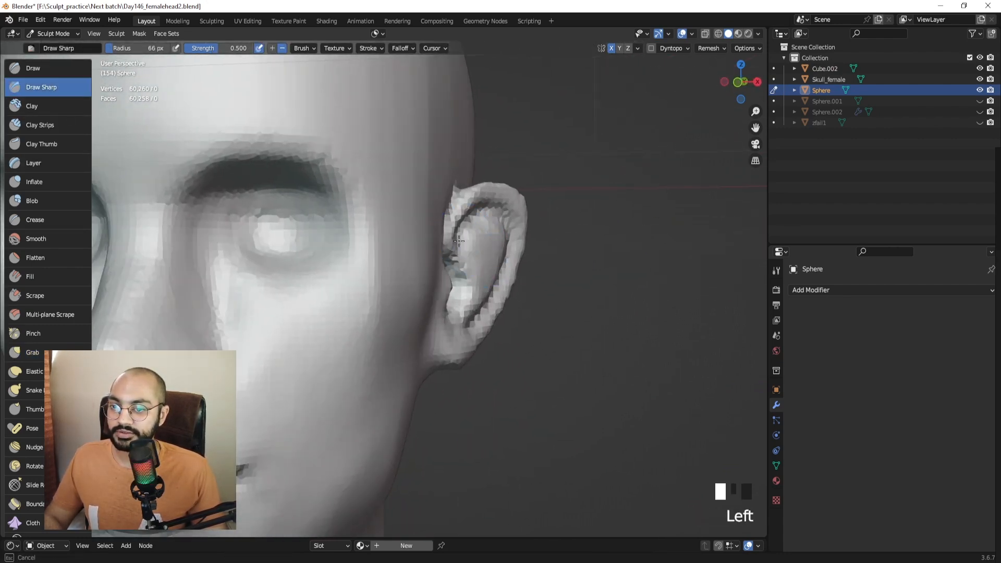
pyautogui.moveTo(473, 250); pyautogui.dragTo(466, 276, button='middle')
pyautogui.click(466, 278)
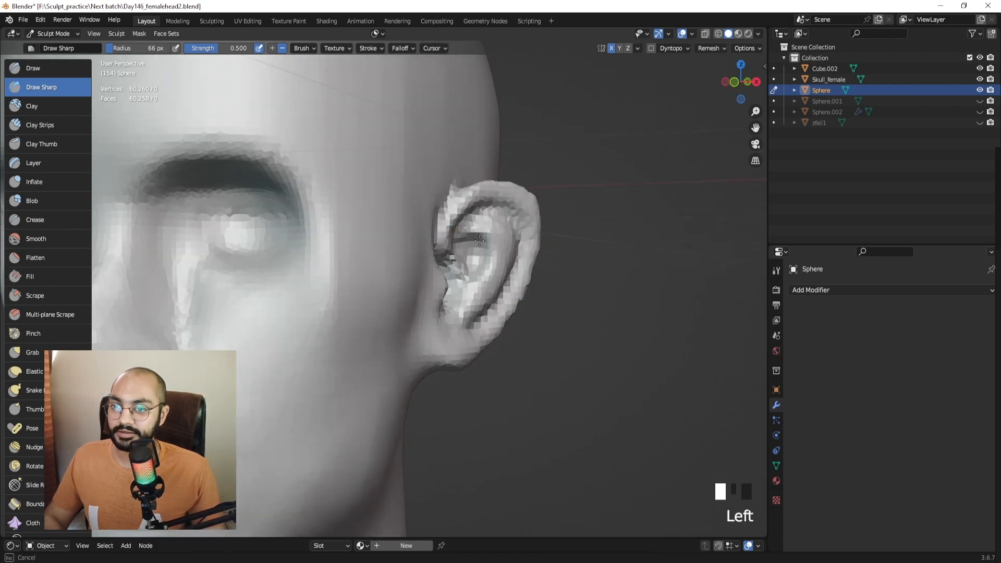
pyautogui.moveTo(479, 240); pyautogui.dragTo(485, 269, button='middle')
# Carve sharp strokes into the inner ear.
pyautogui.click(487, 272)
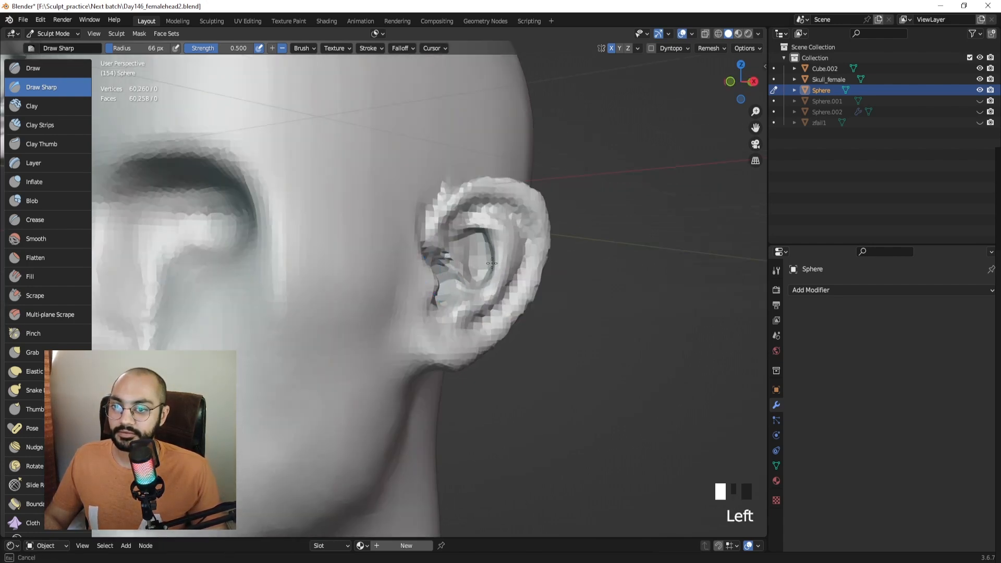
pyautogui.moveTo(470, 281)
pyautogui.mouseDown(button='middle')
pyautogui.moveTo(496, 279)
pyautogui.moveTo(477, 268)
pyautogui.mouseUp(button='middle')
pyautogui.moveTo(474, 261); pyautogui.dragTo(468, 252)
pyautogui.moveTo(469, 251)
pyautogui.mouseDown(button='middle')
pyautogui.moveTo(448, 251)
pyautogui.moveTo(443, 225)
pyautogui.moveTo(448, 264)
pyautogui.mouseUp(button='middle')
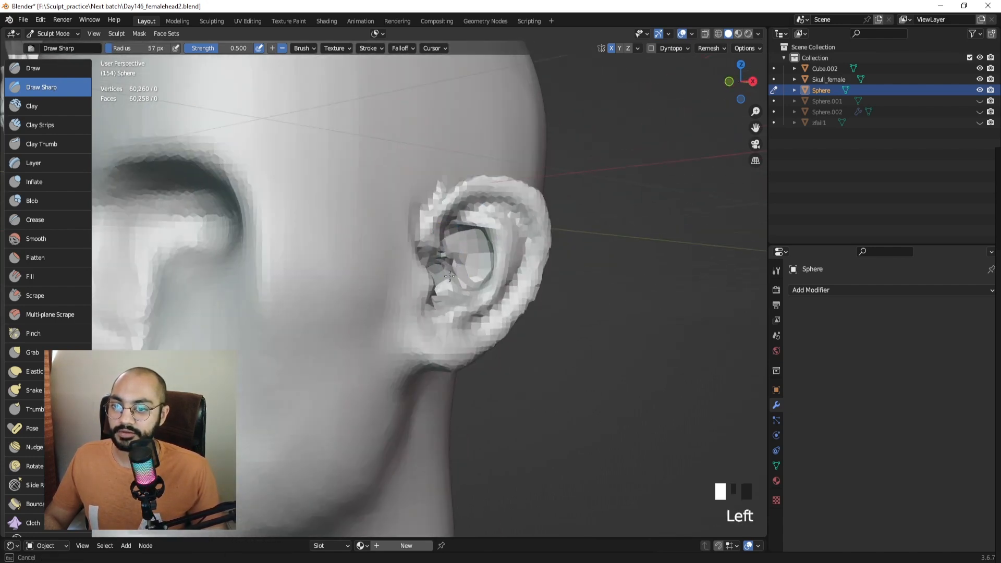
pyautogui.moveTo(454, 277); pyautogui.dragTo(458, 281)
# Shrink the brush to 37 px, smooth a rough patch, and carve a new ear crease.
pyautogui.press('f')
pyautogui.moveTo(477, 278); pyautogui.dragTo(431, 276, button='middle')
pyautogui.click(469, 277)
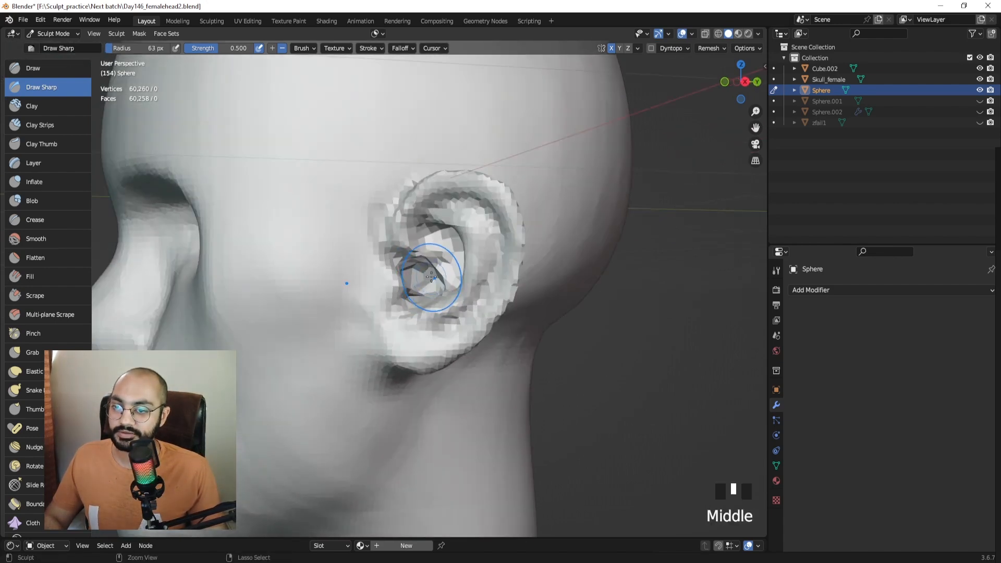
pyautogui.press('f')
pyautogui.moveTo(437, 267); pyautogui.dragTo(442, 277)
pyautogui.moveTo(438, 268); pyautogui.dragTo(460, 263, button='middle')
pyautogui.press('f')
pyautogui.click(445, 263)
pyautogui.keyDown('shift'); pyautogui.moveTo(442, 264); pyautogui.dragTo(433, 264); pyautogui.keyUp('shift')
pyautogui.moveTo(425, 261); pyautogui.dragTo(441, 257)
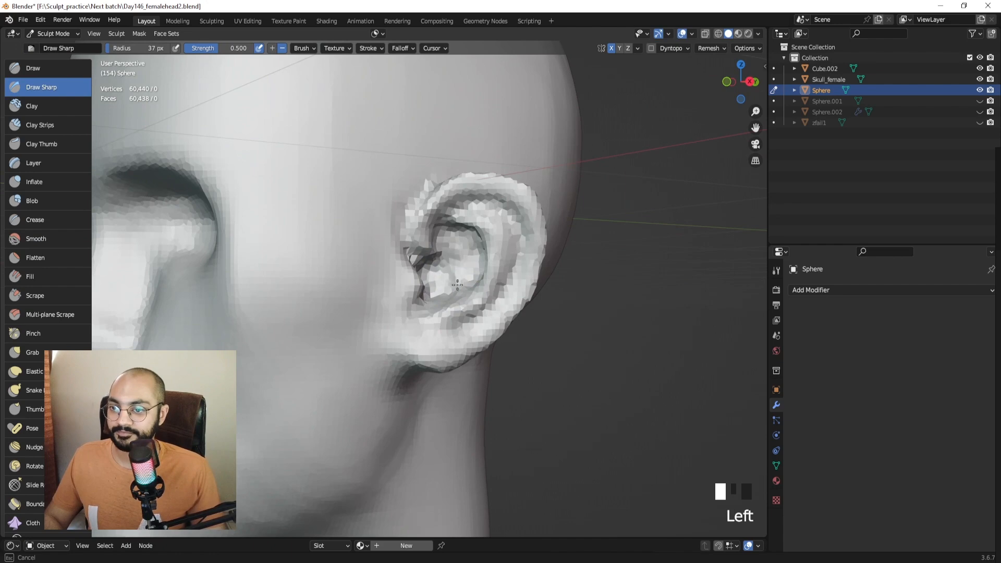
# Deepen the concha with sharp strokes at 58 px.
pyautogui.moveTo(457, 271); pyautogui.dragTo(482, 265, button='middle')
pyautogui.press('f')
pyautogui.click(483, 264)
pyautogui.press('f')
pyautogui.click(491, 264)
pyautogui.moveTo(467, 260); pyautogui.dragTo(457, 281)
pyautogui.moveTo(473, 284)
pyautogui.mouseDown(button='middle')
pyautogui.moveTo(453, 287)
pyautogui.moveTo(468, 326)
pyautogui.mouseUp(button='middle')
pyautogui.moveTo(442, 318); pyautogui.dragTo(453, 313)
pyautogui.moveTo(454, 312)
pyautogui.mouseDown(button='middle')
pyautogui.moveTo(461, 279)
pyautogui.moveTo(473, 276)
pyautogui.mouseUp(button='middle')
pyautogui.moveTo(462, 297); pyautogui.dragTo(477, 284)
pyautogui.moveTo(477, 279)
pyautogui.mouseDown(button='middle')
pyautogui.moveTo(501, 264)
pyautogui.moveTo(469, 250)
pyautogui.moveTo(333, 248)
pyautogui.moveTo(427, 245)
pyautogui.moveTo(313, 246)
pyautogui.moveTo(472, 270)
pyautogui.mouseUp(button='middle')
pyautogui.moveTo(471, 270); pyautogui.dragTo(476, 272)
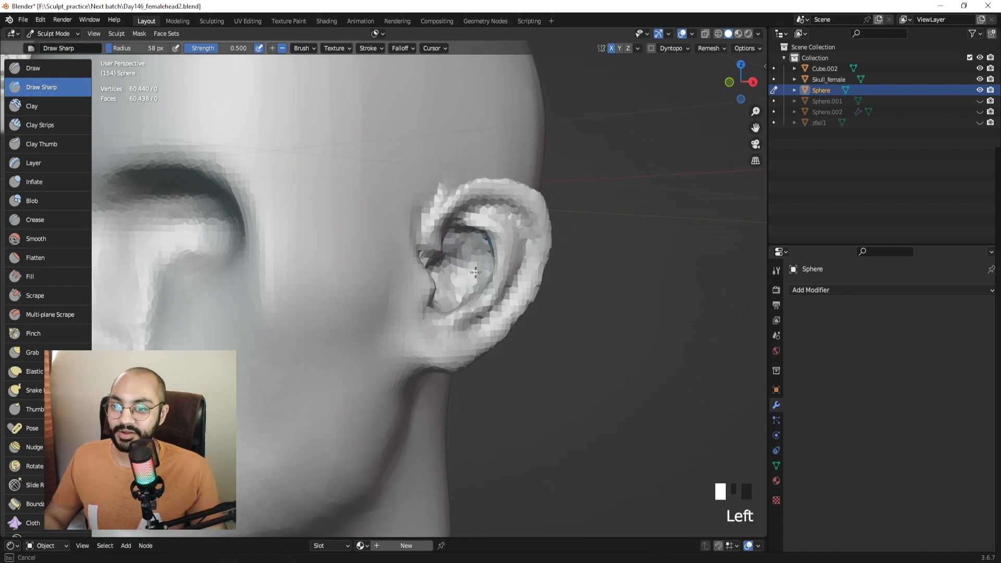
pyautogui.moveTo(498, 278)
pyautogui.mouseDown(button='middle')
pyautogui.moveTo(292, 266)
pyautogui.moveTo(545, 274)
pyautogui.mouseUp(button='middle')
# Undo the last stroke, smooth the ear at 39 px, and press sharp marks inside it.
pyautogui.hotkey('ctrl', 'z')
pyautogui.hotkey('ctrl', 'z')
pyautogui.press('f')
pyautogui.click(469, 262)
pyautogui.moveTo(474, 264)
pyautogui.mouseDown(button='middle')
pyautogui.moveTo(497, 262)
pyautogui.moveTo(341, 276)
pyautogui.mouseUp(button='middle')
pyautogui.keyDown('shift'); pyautogui.moveTo(341, 276); pyautogui.dragTo(337, 339); pyautogui.keyUp('shift')
pyautogui.moveTo(336, 339)
pyautogui.mouseDown(button='middle')
pyautogui.moveTo(465, 320)
pyautogui.moveTo(458, 268)
pyautogui.moveTo(458, 279)
pyautogui.moveTo(344, 272)
pyautogui.moveTo(363, 284)
pyautogui.mouseUp(button='middle')
pyautogui.click(460, 267)
pyautogui.click(344, 271)
# Remesh the head and carve small strokes in the inner ear.
pyautogui.hotkey('ctrl', 'r')
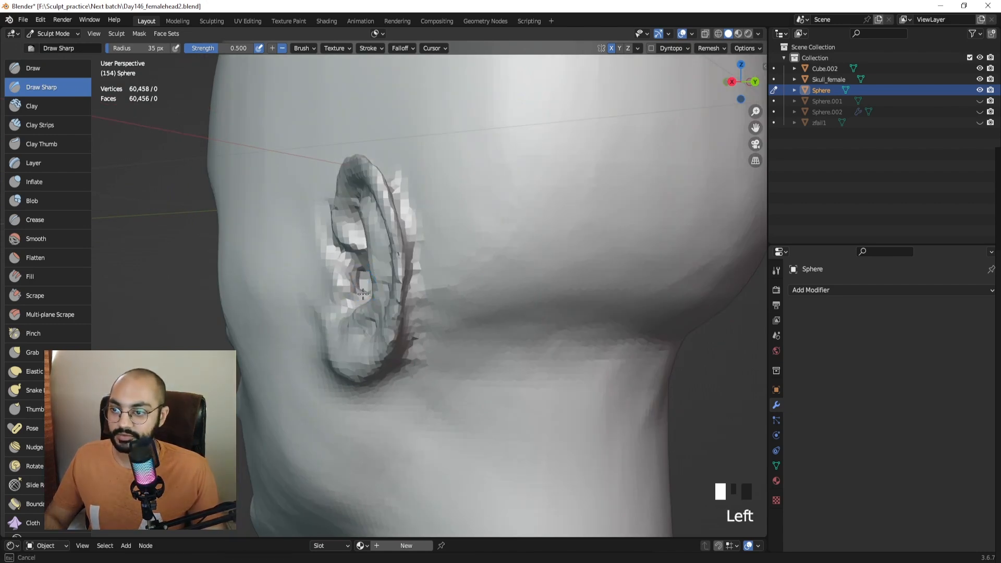
pyautogui.moveTo(367, 290); pyautogui.dragTo(362, 271)
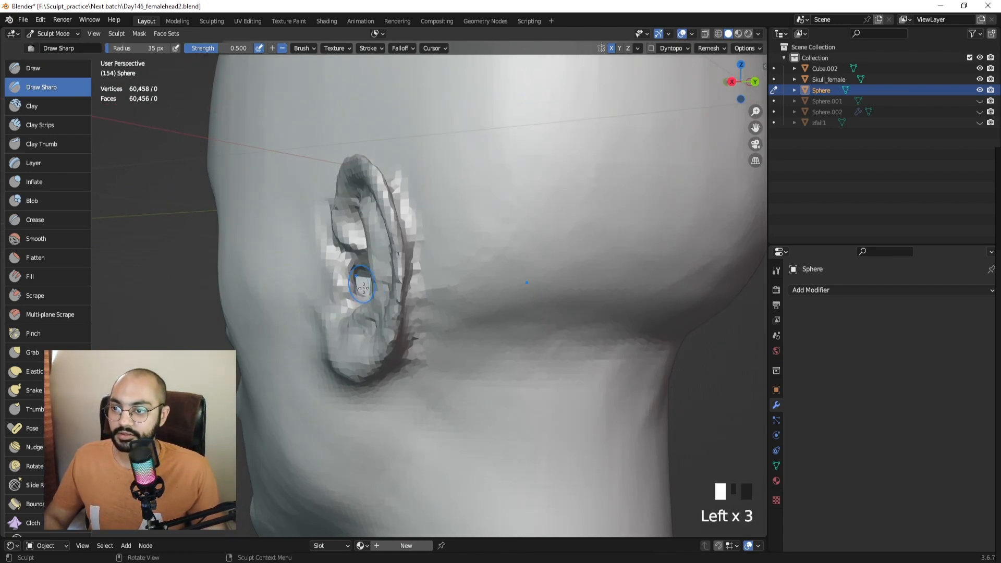
pyautogui.moveTo(363, 288)
pyautogui.mouseDown(button='middle')
pyautogui.moveTo(415, 286)
pyautogui.moveTo(375, 286)
pyautogui.mouseUp(button='middle')
pyautogui.moveTo(375, 286); pyautogui.dragTo(377, 283)
pyautogui.moveTo(368, 284); pyautogui.dragTo(361, 287, button='middle')
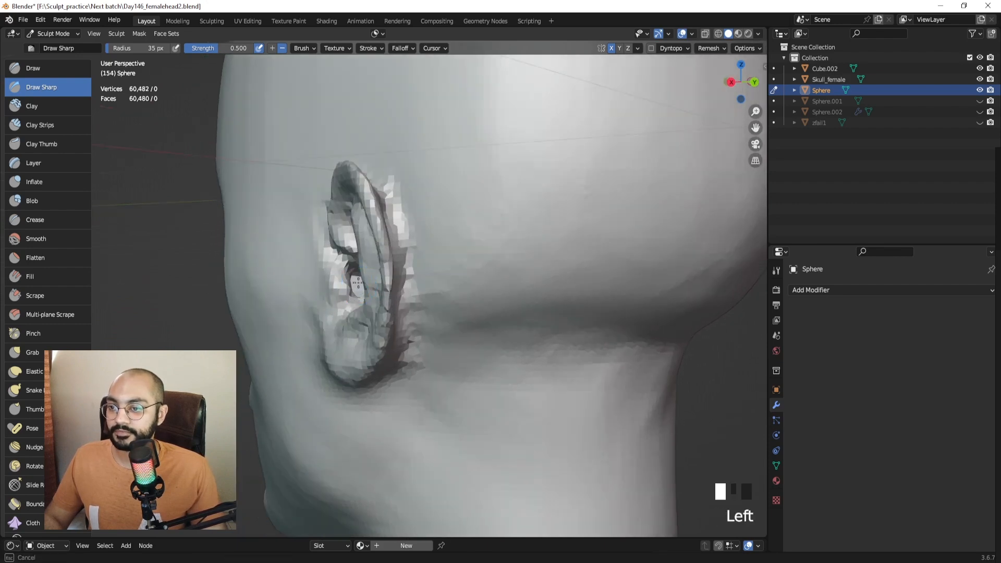
pyautogui.moveTo(351, 293)
pyautogui.mouseDown(button='middle')
pyautogui.moveTo(446, 270)
pyautogui.moveTo(483, 279)
pyautogui.moveTo(417, 267)
pyautogui.moveTo(454, 271)
pyautogui.mouseUp(button='middle')
# Grab and nudge the tragus into place at about 70 px, smoothing around it.
pyautogui.press('g')
pyautogui.press('f')
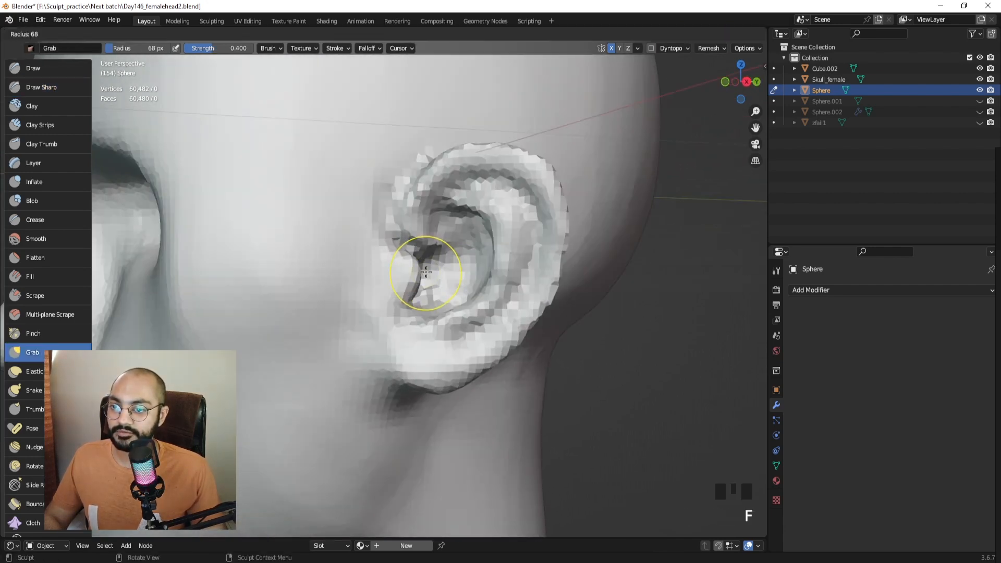
pyautogui.click(458, 273)
pyautogui.moveTo(416, 263); pyautogui.dragTo(419, 268)
pyautogui.press('f')
pyautogui.click(418, 291)
pyautogui.moveTo(419, 293); pyautogui.dragTo(450, 299, button='middle')
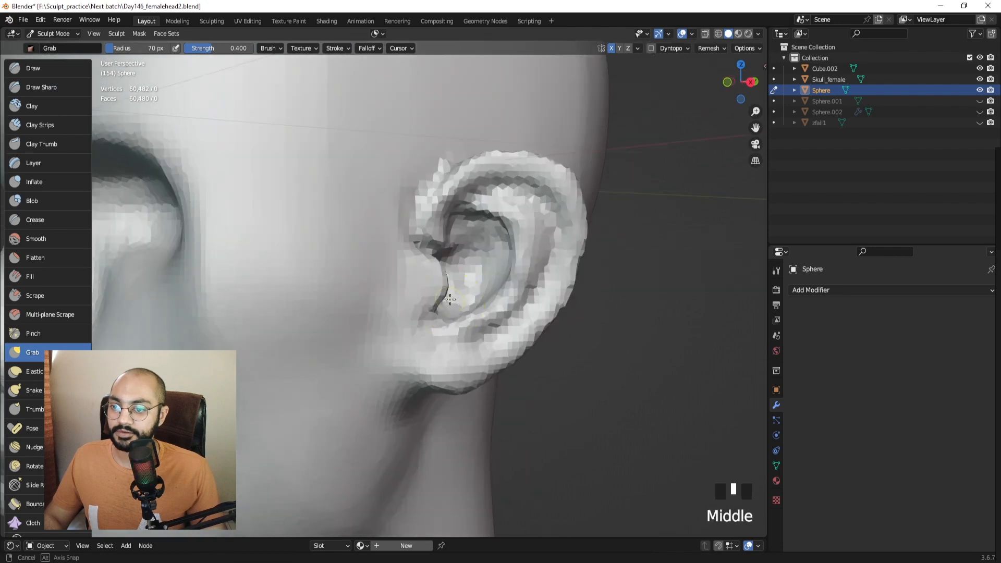
pyautogui.keyDown('shift'); pyautogui.moveTo(425, 315); pyautogui.dragTo(438, 313); pyautogui.keyUp('shift')
pyautogui.moveTo(466, 338); pyautogui.dragTo(450, 383, button='middle')
pyautogui.moveTo(444, 339)
pyautogui.mouseDown(button='middle')
pyautogui.moveTo(417, 357)
pyautogui.moveTo(371, 364)
pyautogui.mouseUp(button='middle')
pyautogui.moveTo(371, 364); pyautogui.dragTo(357, 369)
pyautogui.moveTo(357, 369)
pyautogui.mouseDown(button='middle')
pyautogui.moveTo(394, 314)
pyautogui.moveTo(416, 304)
pyautogui.moveTo(474, 301)
pyautogui.moveTo(465, 324)
pyautogui.moveTo(453, 312)
pyautogui.moveTo(458, 253)
pyautogui.moveTo(369, 250)
pyautogui.moveTo(416, 245)
pyautogui.moveTo(409, 265)
pyautogui.moveTo(420, 239)
pyautogui.moveTo(408, 273)
pyautogui.moveTo(458, 268)
pyautogui.moveTo(454, 245)
pyautogui.moveTo(448, 269)
pyautogui.moveTo(235, 146)
pyautogui.moveTo(368, 231)
pyautogui.moveTo(360, 236)
pyautogui.moveTo(420, 251)
pyautogui.mouseUp(button='middle')
# Build up strokes inside the ear with the Draw brush at 33-40 px and smooth them.
pyautogui.press('x')
pyautogui.press('f')
pyautogui.click(404, 245)
pyautogui.press('f')
pyautogui.moveTo(434, 278); pyautogui.dragTo(435, 279)
pyautogui.moveTo(435, 279)
pyautogui.mouseDown(button='middle')
pyautogui.moveTo(482, 271)
pyautogui.moveTo(421, 251)
pyautogui.mouseUp(button='middle')
pyautogui.press('f')
pyautogui.click(424, 250)
pyautogui.keyDown('shift'); pyautogui.moveTo(409, 254); pyautogui.dragTo(393, 248); pyautogui.keyUp('shift')
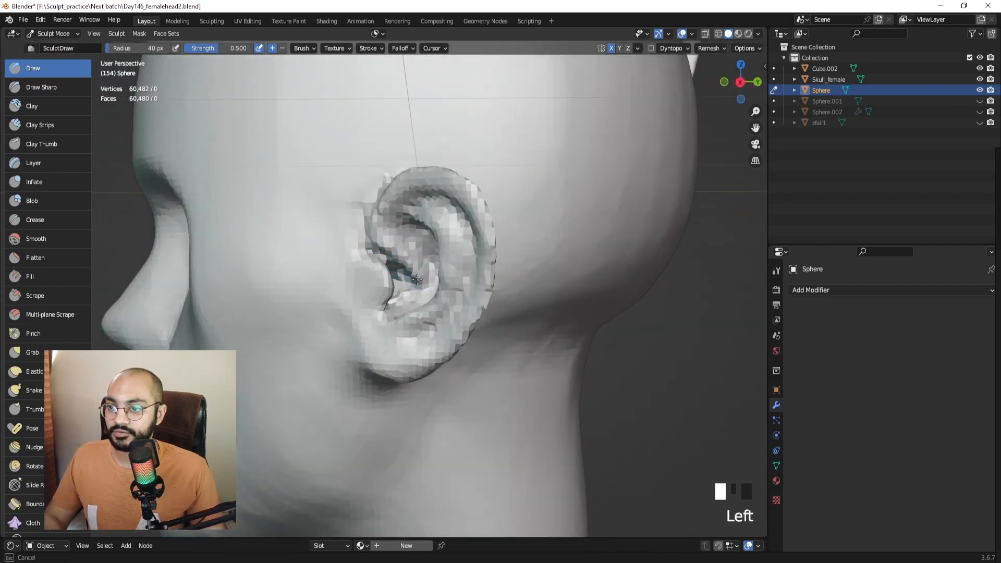
pyautogui.moveTo(393, 253); pyautogui.dragTo(452, 257, button='middle')
# Carve an indent into the ear at 47 px, then select the Draw Sharp brush.
pyautogui.keyDown('ctrl'); pyautogui.moveTo(457, 270); pyautogui.dragTo(452, 263); pyautogui.keyUp('ctrl')
pyautogui.moveTo(448, 259); pyautogui.dragTo(470, 257, button='middle')
pyautogui.press('f')
pyautogui.click(473, 257)
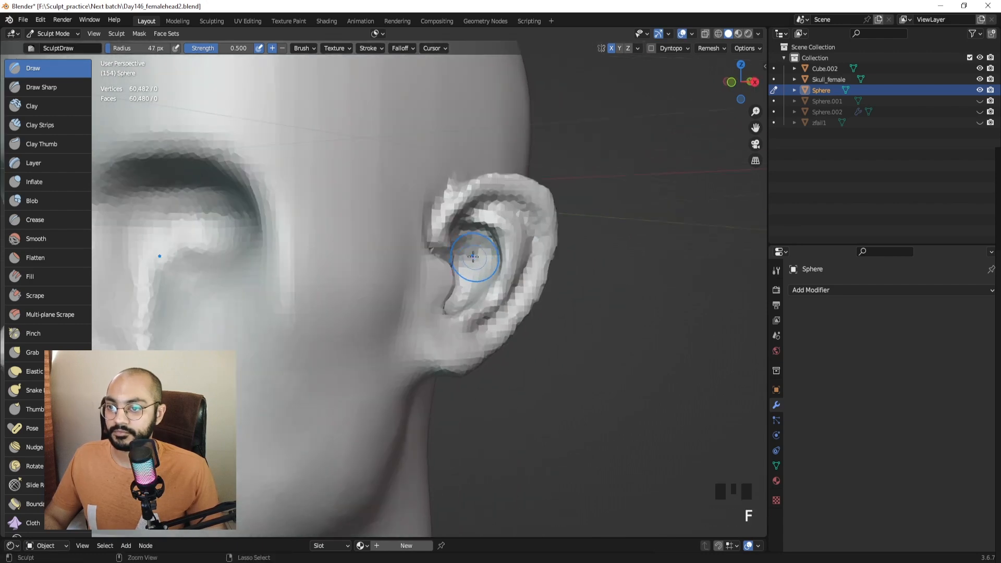
pyautogui.keyDown('ctrl'); pyautogui.moveTo(471, 254); pyautogui.dragTo(471, 258); pyautogui.keyUp('ctrl')
pyautogui.moveTo(472, 258)
pyautogui.mouseDown(button='middle')
pyautogui.moveTo(458, 250)
pyautogui.moveTo(480, 257)
pyautogui.moveTo(454, 251)
pyautogui.moveTo(506, 252)
pyautogui.moveTo(493, 226)
pyautogui.moveTo(436, 212)
pyautogui.moveTo(417, 226)
pyautogui.mouseUp(button='middle')
pyautogui.click(58, 93)
pyautogui.press('f')
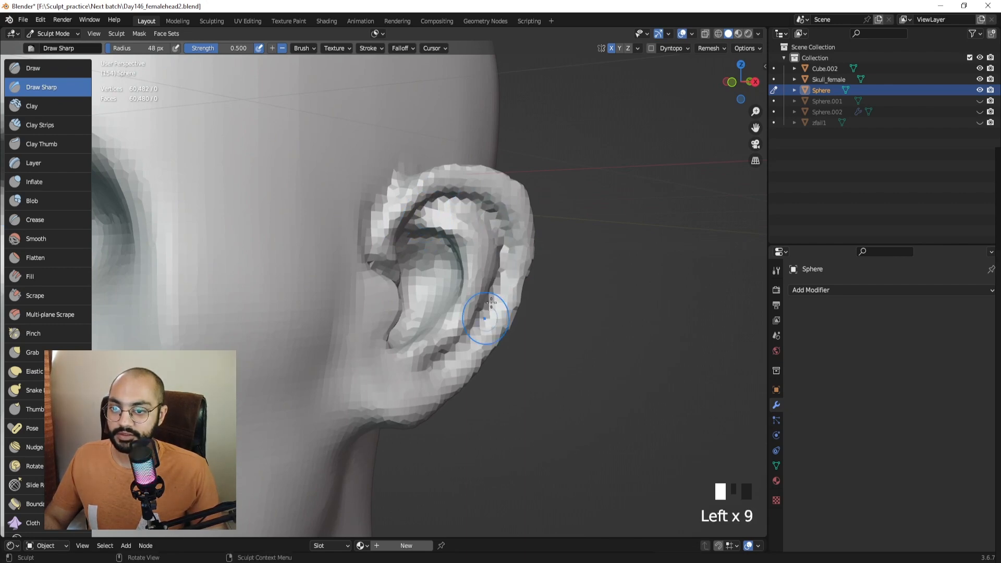
# Sharpen the ear rim, remesh the head, and smooth the ear surface.
pyautogui.moveTo(491, 302); pyautogui.dragTo(459, 348)
pyautogui.hotkey('ctrl', 'r')
pyautogui.moveTo(453, 276); pyautogui.dragTo(424, 213, button='middle')
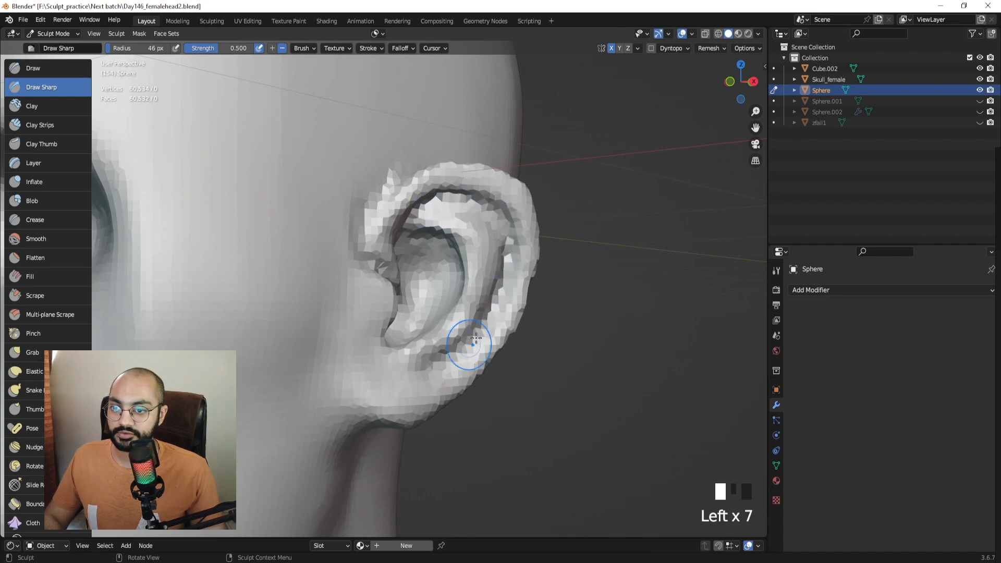
pyautogui.moveTo(476, 338)
pyautogui.keyDown('ctrl'); pyautogui.mouseDown(button='middle')
pyautogui.moveTo(410, 284)
pyautogui.moveTo(510, 283)
pyautogui.moveTo(415, 246)
pyautogui.moveTo(453, 241)
pyautogui.moveTo(459, 225)
pyautogui.mouseUp(button='middle'); pyautogui.keyUp('ctrl')
pyautogui.keyDown('shift'); pyautogui.moveTo(459, 226); pyautogui.dragTo(459, 226); pyautogui.keyUp('shift')
pyautogui.moveTo(458, 229); pyautogui.dragTo(459, 219, button='middle')
pyautogui.keyDown('shift'); pyautogui.moveTo(460, 219); pyautogui.dragTo(460, 219); pyautogui.keyUp('shift')
pyautogui.moveTo(461, 233); pyautogui.dragTo(459, 245, button='middle')
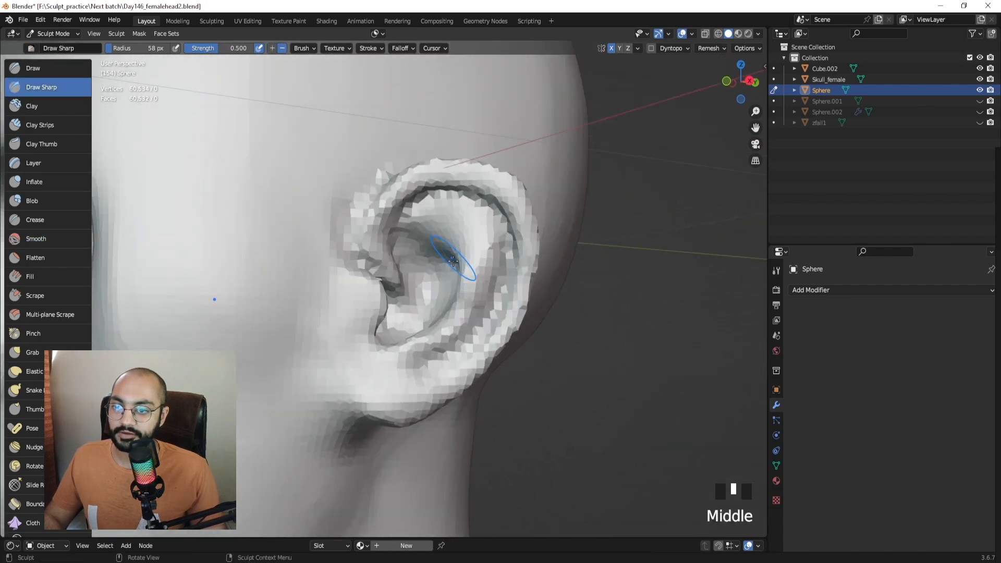
pyautogui.keyDown('shift'); pyautogui.moveTo(458, 245); pyautogui.dragTo(455, 244); pyautogui.keyUp('shift')
pyautogui.moveTo(449, 240); pyautogui.dragTo(468, 242, button='middle')
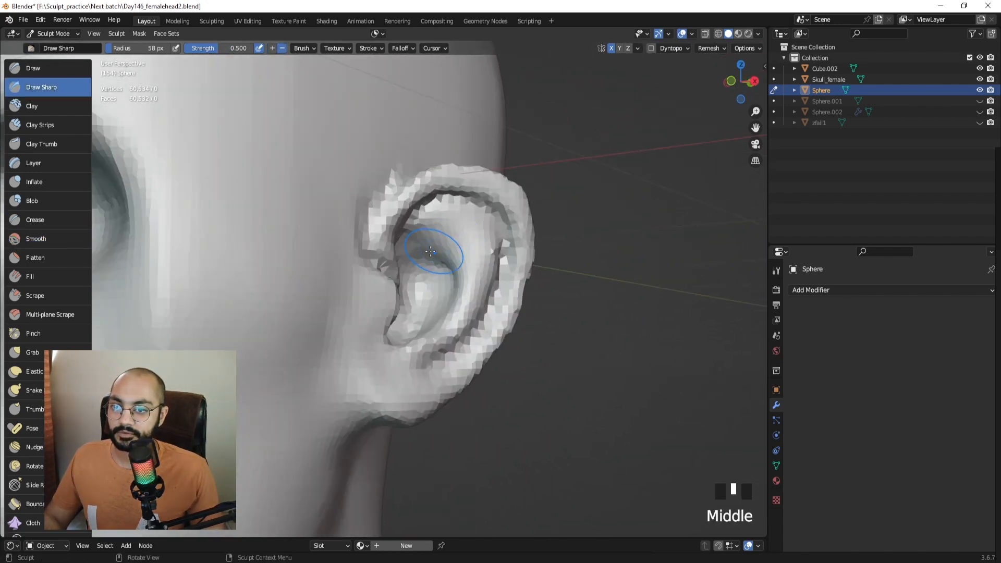
# Sharpen the inner-ear crease with repeated Draw Sharp strokes.
pyautogui.moveTo(439, 249); pyautogui.dragTo(452, 255)
pyautogui.moveTo(435, 244); pyautogui.dragTo(452, 258)
pyautogui.moveTo(433, 242); pyautogui.dragTo(453, 259)
pyautogui.moveTo(455, 263); pyautogui.dragTo(424, 265, button='middle')
pyautogui.keyDown('shift'); pyautogui.moveTo(467, 254); pyautogui.dragTo(434, 232, button='middle'); pyautogui.keyUp('shift')
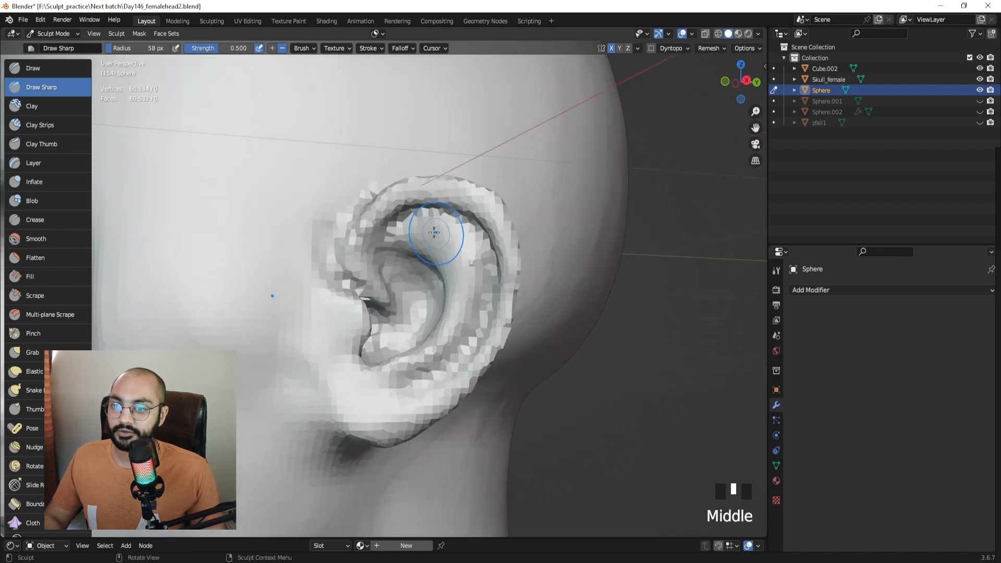
pyautogui.moveTo(433, 225); pyautogui.dragTo(436, 226)
pyautogui.moveTo(436, 226)
pyautogui.mouseDown(button='middle')
pyautogui.moveTo(483, 249)
pyautogui.moveTo(451, 241)
pyautogui.mouseUp(button='middle')
pyautogui.click(482, 251)
# Cut a 61 px sharp crease along the inner rim and smooth around it.
pyautogui.press('f')
pyautogui.click(457, 242)
pyautogui.moveTo(461, 245); pyautogui.dragTo(453, 232)
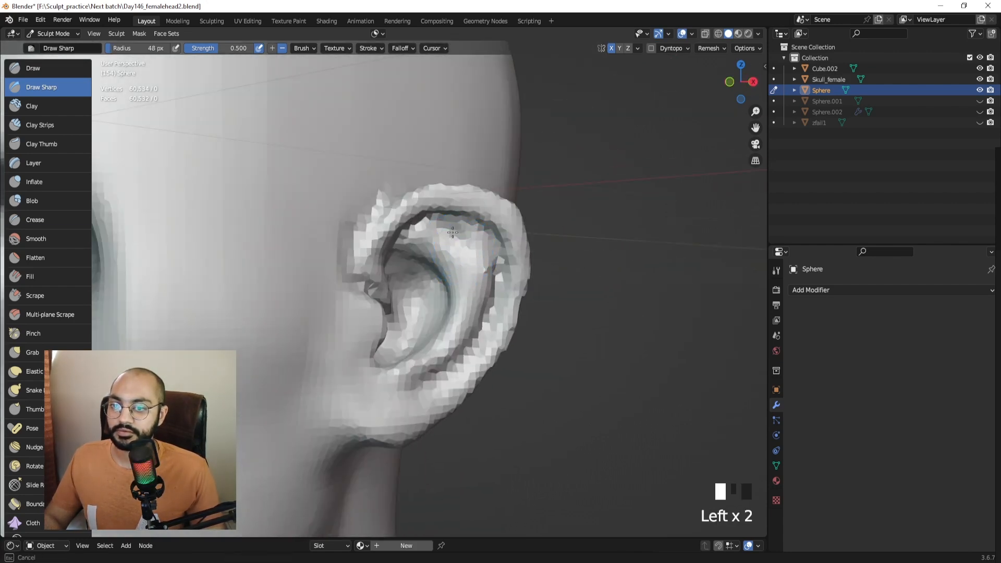
pyautogui.moveTo(458, 246); pyautogui.dragTo(435, 255, button='middle')
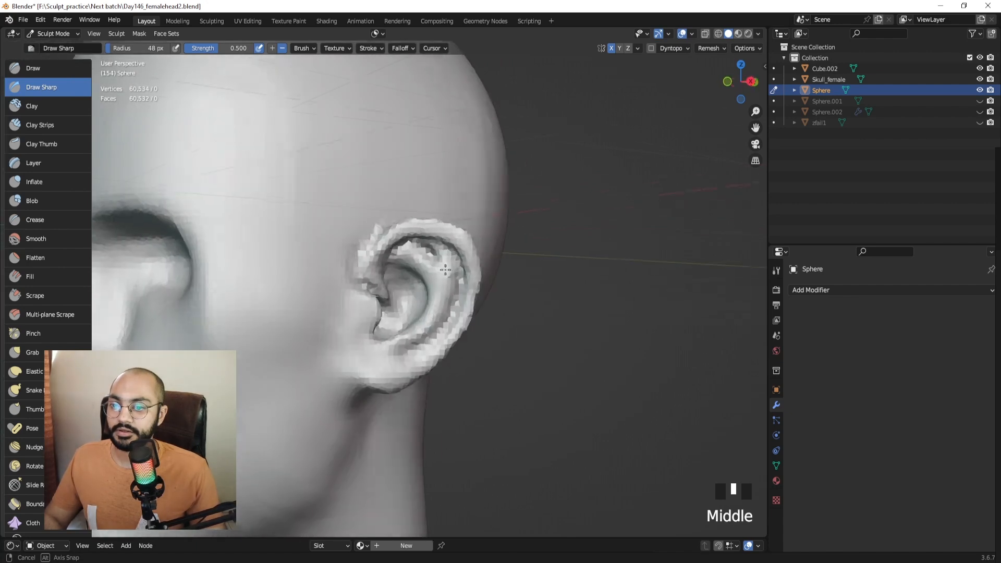
pyautogui.keyDown('shift'); pyautogui.moveTo(435, 255); pyautogui.dragTo(438, 268); pyautogui.keyUp('shift')
pyautogui.keyDown('shift'); pyautogui.moveTo(441, 279); pyautogui.dragTo(444, 285); pyautogui.keyUp('shift')
pyautogui.moveTo(442, 296); pyautogui.dragTo(414, 315, button='middle')
# Select the Inflate/Deflate brush and view the inner ear bowl.
pyautogui.moveTo(437, 263)
pyautogui.keyDown('ctrl'); pyautogui.mouseDown(button='middle')
pyautogui.moveTo(437, 245)
pyautogui.moveTo(401, 235)
pyautogui.mouseUp(button='middle'); pyautogui.keyUp('ctrl')
pyautogui.click(39, 183)
pyautogui.moveTo(353, 272); pyautogui.dragTo(488, 282, button='middle')
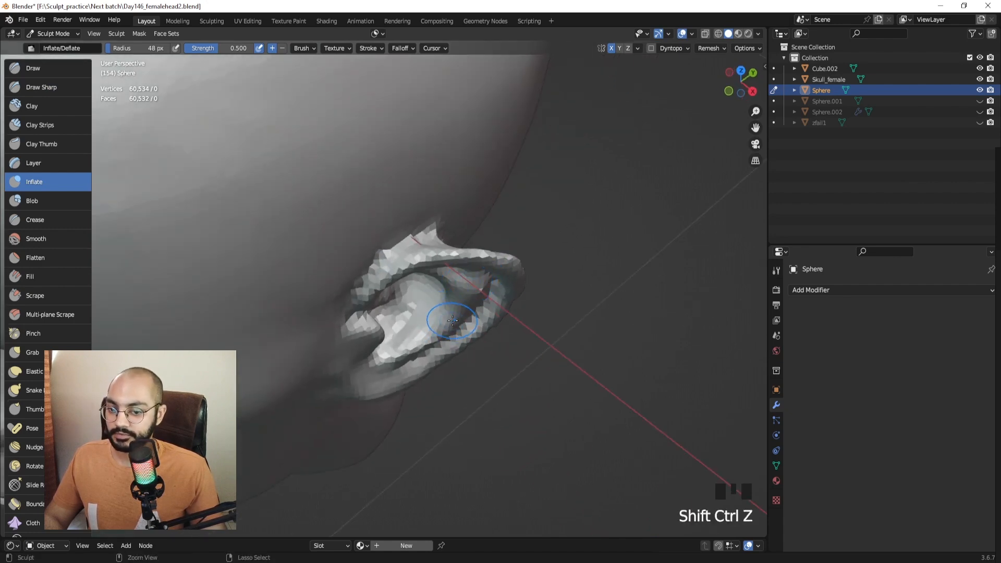
# Save the file as Day146_femalehead3.blend.
pyautogui.hotkey('ctrl', 'shift', 's')
pyautogui.click(415, 389)
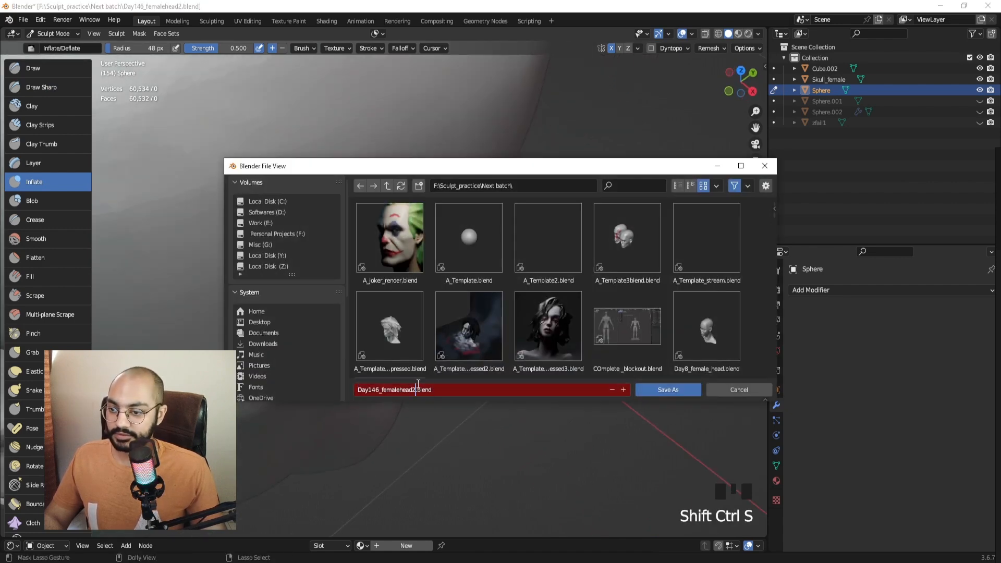
pyautogui.press('Return')
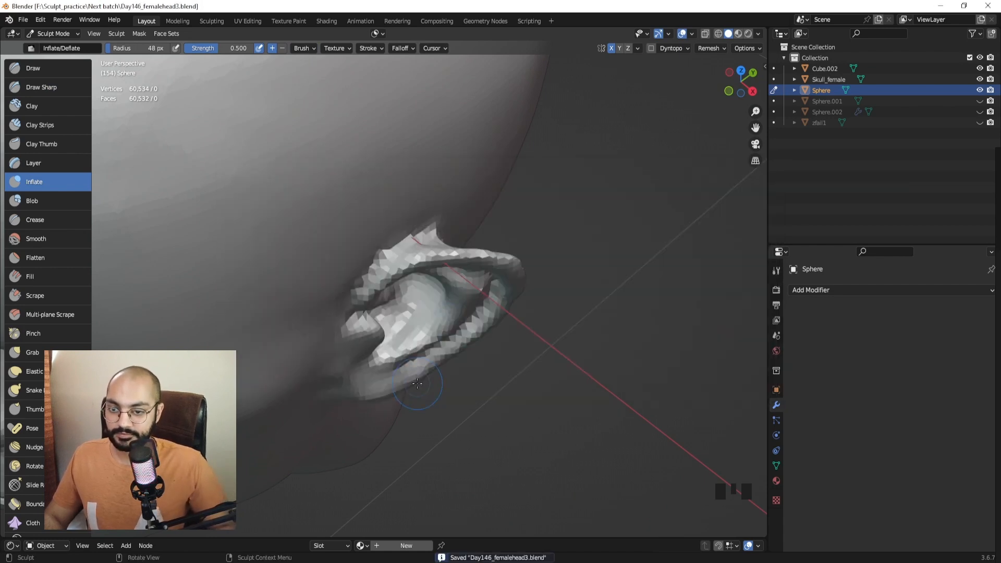
# Thicken the left ear's upper rim with the Inflate brush, then shrink the brush.
pyautogui.moveTo(577, 212); pyautogui.dragTo(429, 261, button='middle')
pyautogui.moveTo(404, 269); pyautogui.dragTo(468, 239)
pyautogui.press('f')
pyautogui.click(431, 276)
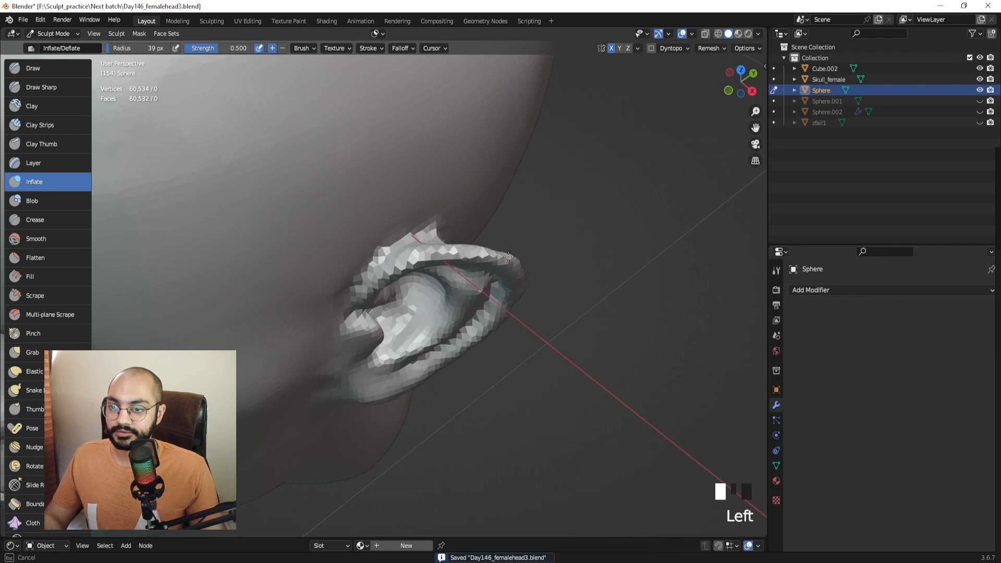
# Inflate the back edge of the ear from behind the head.
pyautogui.moveTo(509, 256)
pyautogui.mouseDown(button='middle')
pyautogui.moveTo(391, 253)
pyautogui.moveTo(367, 266)
pyautogui.moveTo(363, 290)
pyautogui.mouseUp(button='middle')
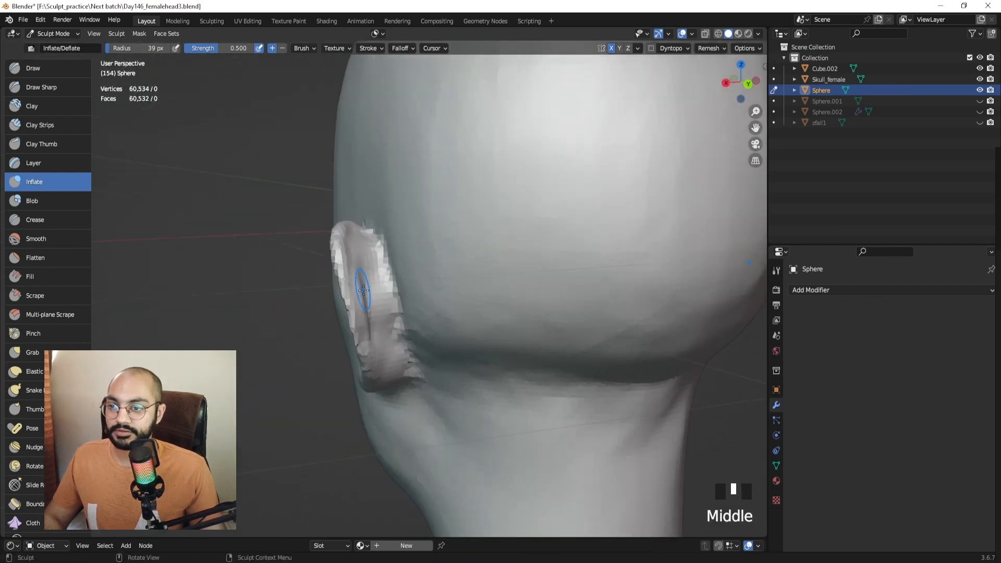
pyautogui.keyDown('alt'); pyautogui.moveTo(361, 292); pyautogui.dragTo(354, 239); pyautogui.keyUp('alt')
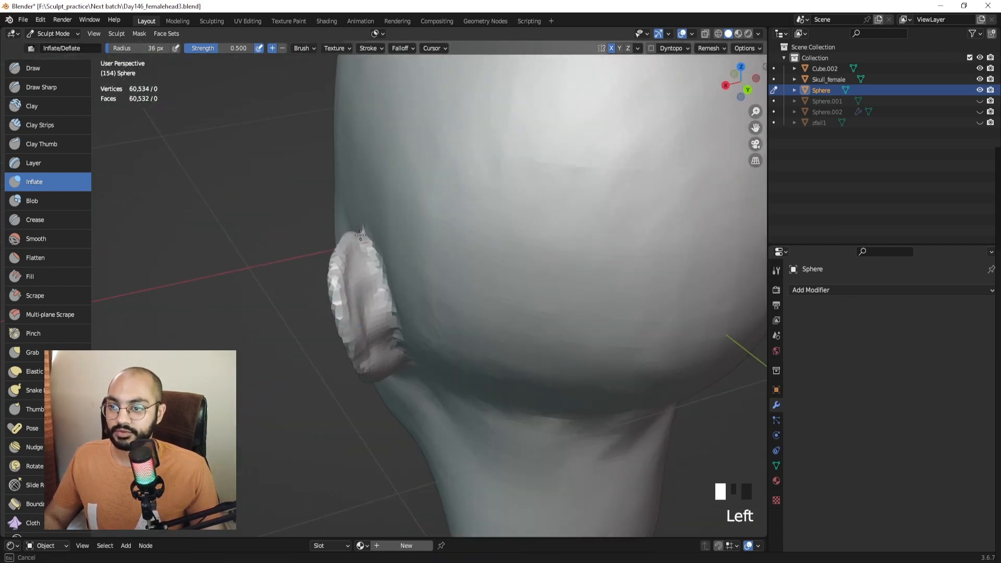
pyautogui.moveTo(343, 305); pyautogui.dragTo(338, 273, button='middle')
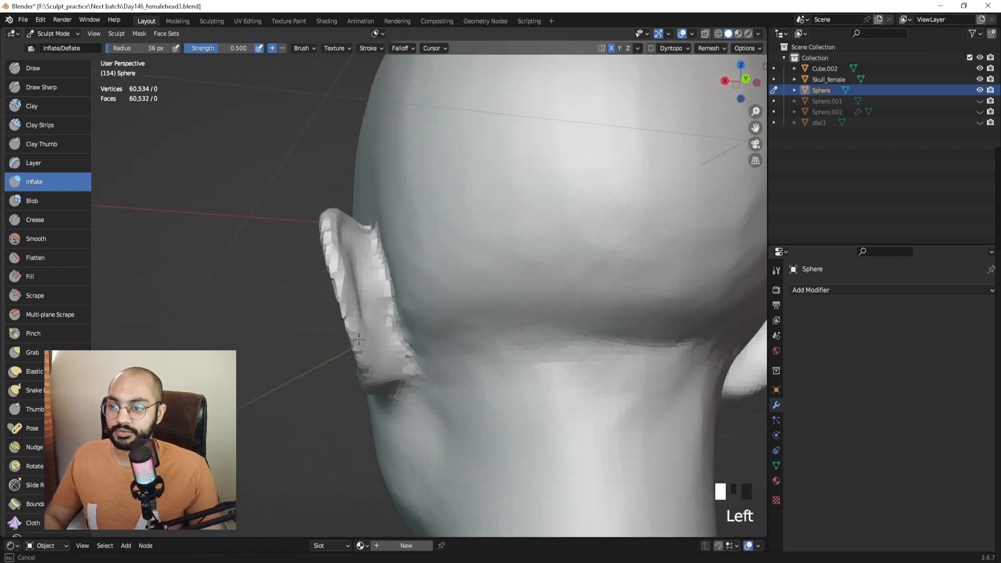
pyautogui.moveTo(363, 348); pyautogui.dragTo(378, 306, button='middle')
pyautogui.moveTo(376, 350); pyautogui.dragTo(373, 354)
pyautogui.moveTo(373, 355); pyautogui.dragTo(405, 310, button='middle')
pyautogui.moveTo(405, 307); pyautogui.dragTo(401, 324)
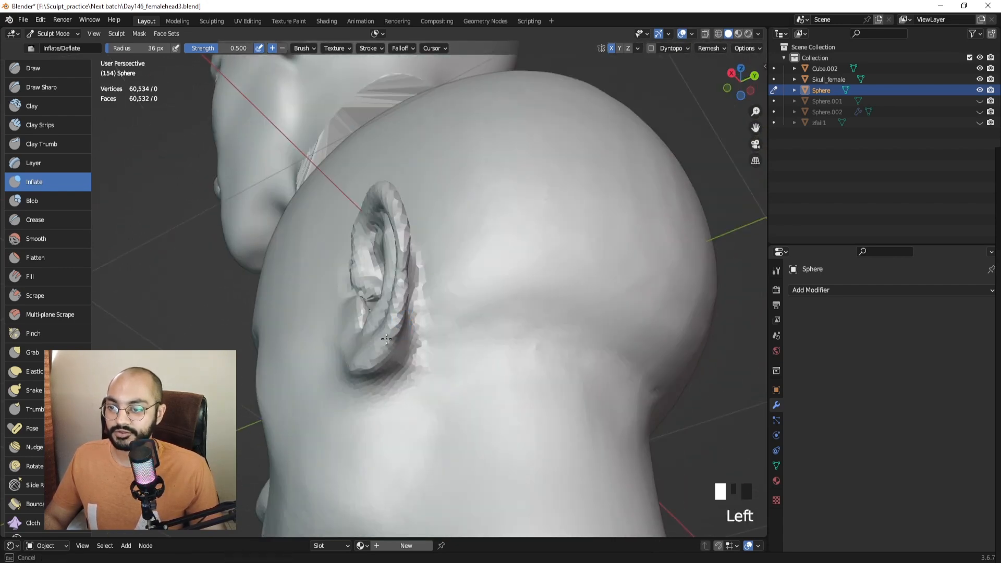
pyautogui.moveTo(400, 324); pyautogui.dragTo(368, 349, button='middle')
pyautogui.moveTo(375, 375); pyautogui.dragTo(374, 373)
pyautogui.moveTo(375, 373)
pyautogui.mouseDown(button='middle')
pyautogui.moveTo(367, 355)
pyautogui.moveTo(339, 346)
pyautogui.mouseUp(button='middle')
pyautogui.press('f')
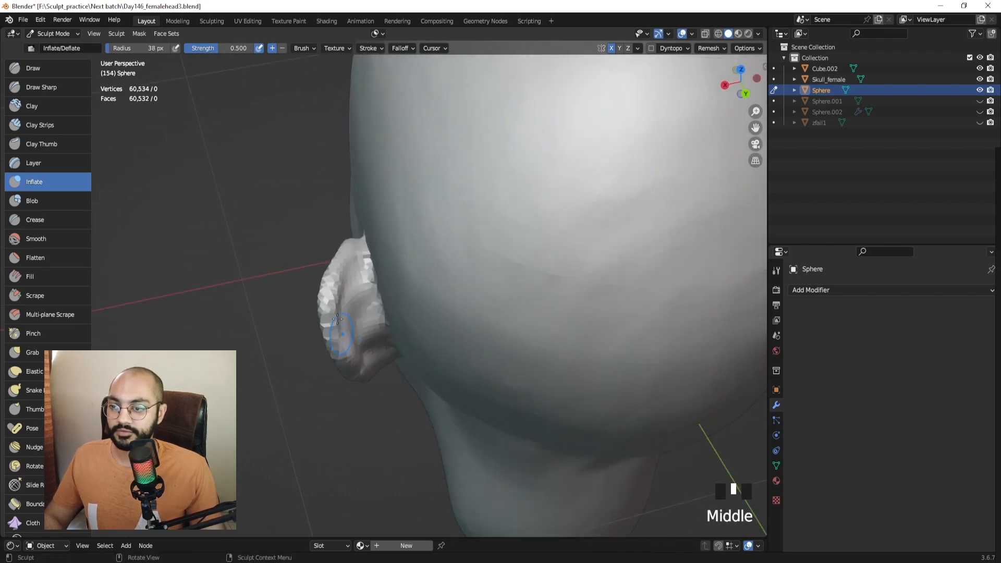
pyautogui.moveTo(340, 346); pyautogui.dragTo(337, 342)
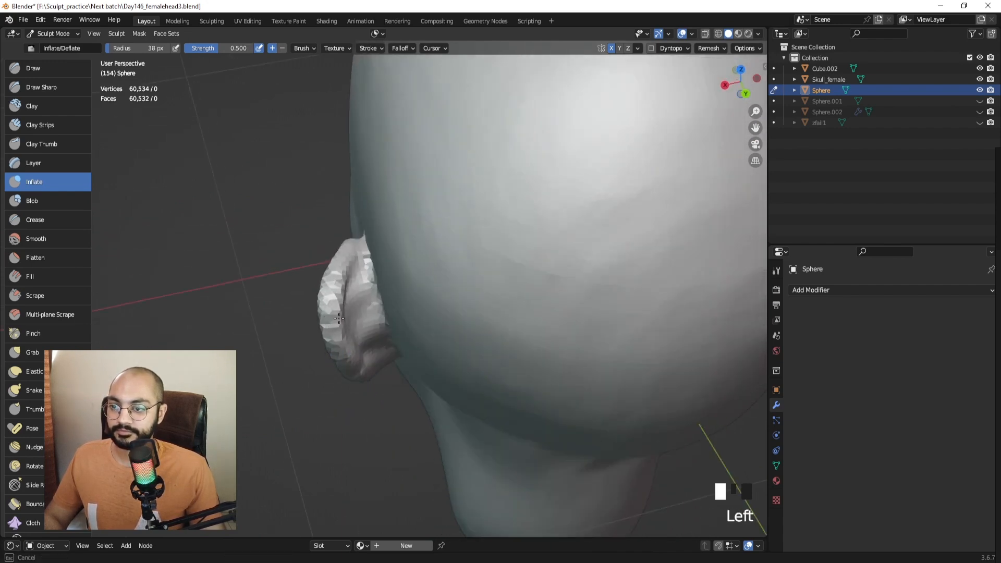
pyautogui.moveTo(366, 282); pyautogui.dragTo(368, 272)
# Remesh the head with Ctrl+R, then inflate the ear rim, underside and earlobe.
pyautogui.hotkey('ctrl', 'r')
pyautogui.moveTo(378, 269); pyautogui.dragTo(359, 290, button='middle')
pyautogui.moveTo(356, 279); pyautogui.dragTo(350, 293)
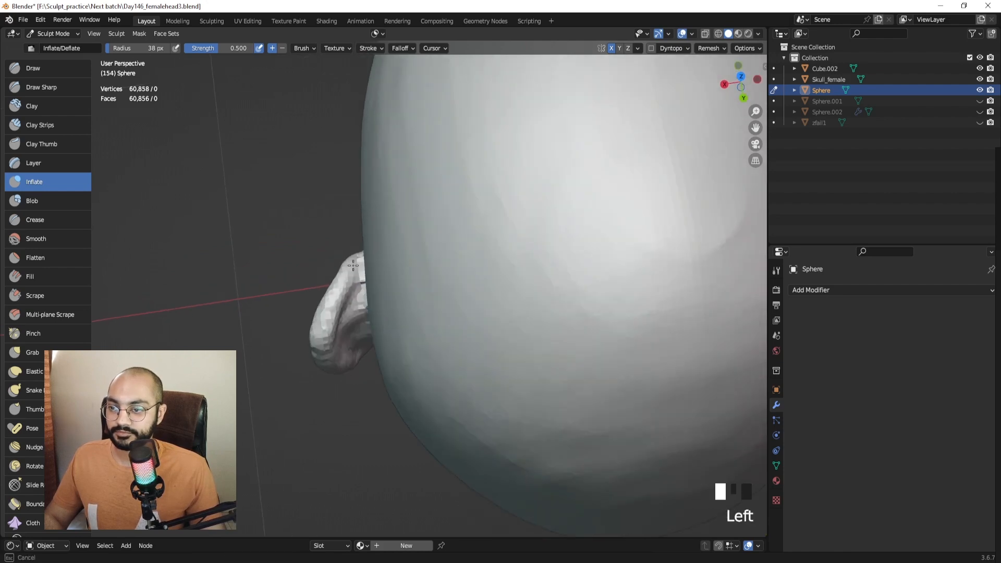
pyautogui.moveTo(336, 307); pyautogui.dragTo(345, 280, button='middle')
pyautogui.moveTo(342, 284); pyautogui.dragTo(332, 316)
pyautogui.moveTo(333, 326); pyautogui.dragTo(332, 283, button='middle')
pyautogui.moveTo(333, 284); pyautogui.dragTo(362, 355)
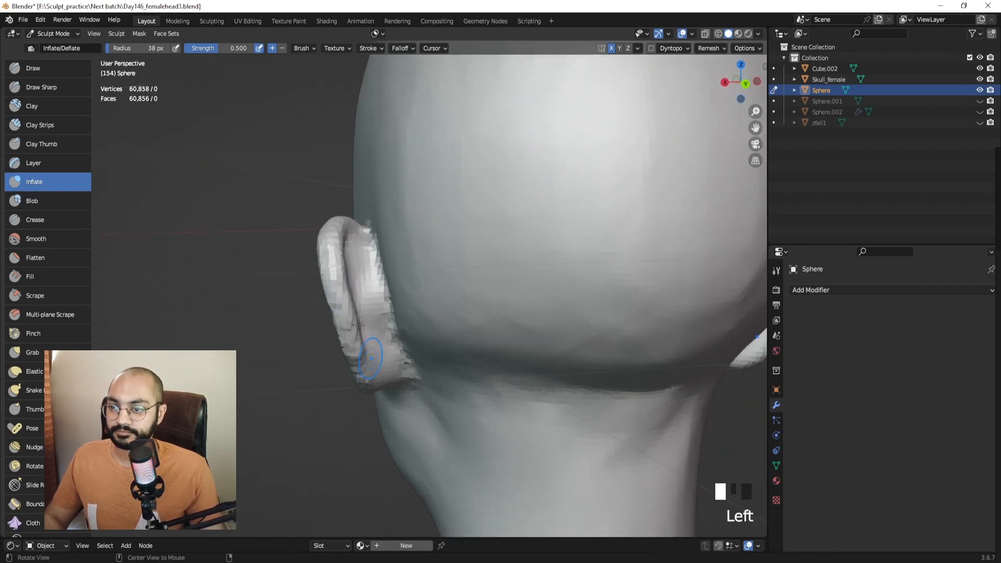
pyautogui.moveTo(364, 359); pyautogui.dragTo(360, 334, button='middle')
pyautogui.moveTo(360, 341); pyautogui.dragTo(365, 365)
pyautogui.moveTo(363, 350); pyautogui.dragTo(419, 357, button='middle')
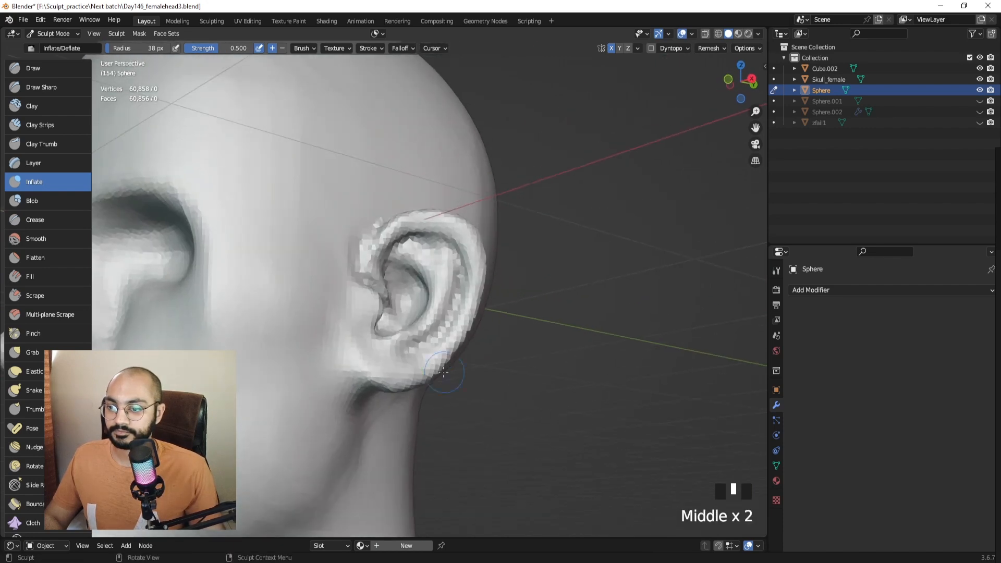
pyautogui.moveTo(420, 357); pyautogui.dragTo(414, 361)
# From behind the head, mark a Lightshot capture region around the left ear.
pyautogui.moveTo(413, 361); pyautogui.dragTo(341, 350, button='middle')
pyautogui.moveTo(341, 350); pyautogui.dragTo(385, 348, button='middle')
pyautogui.moveTo(384, 348); pyautogui.dragTo(380, 325, button='middle')
pyautogui.press('Print')
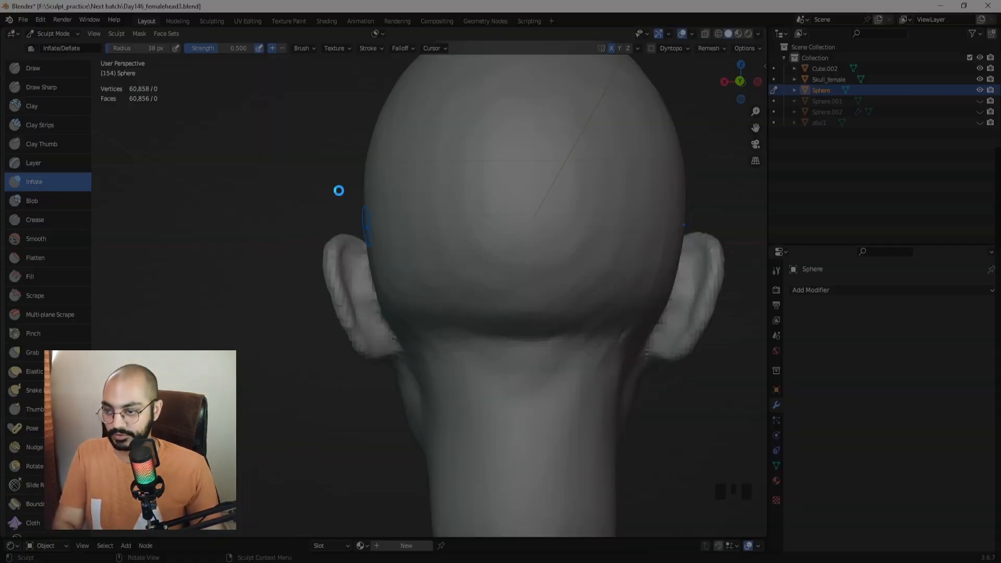
pyautogui.moveTo(263, 177)
pyautogui.mouseDown()
pyautogui.moveTo(438, 440)
pyautogui.moveTo(492, 448)
pyautogui.mouseUp()
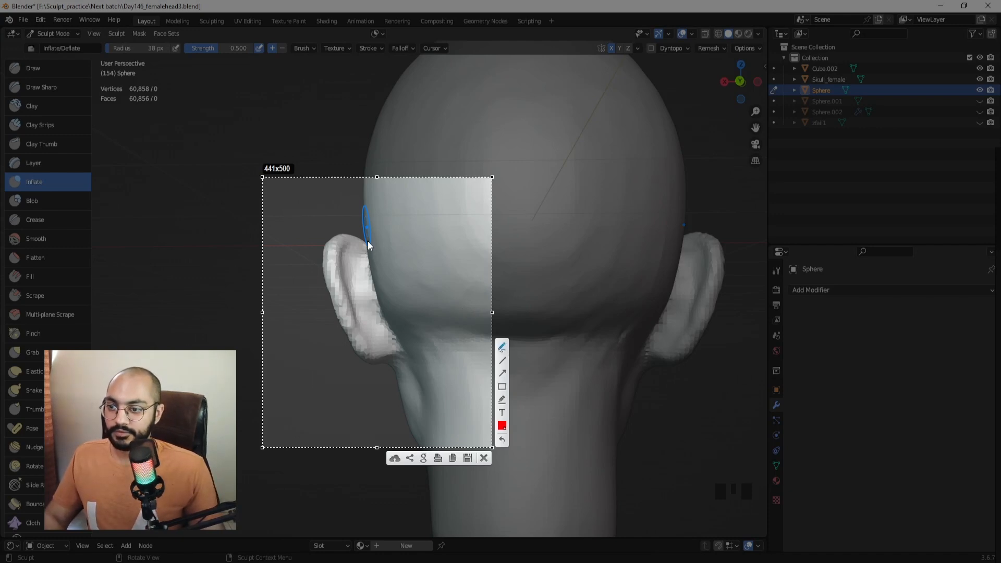
# Sketch red guide lines over the ear's top, rim and outline down to the lobe.
pyautogui.rightClick(348, 252)
pyautogui.click(436, 222)
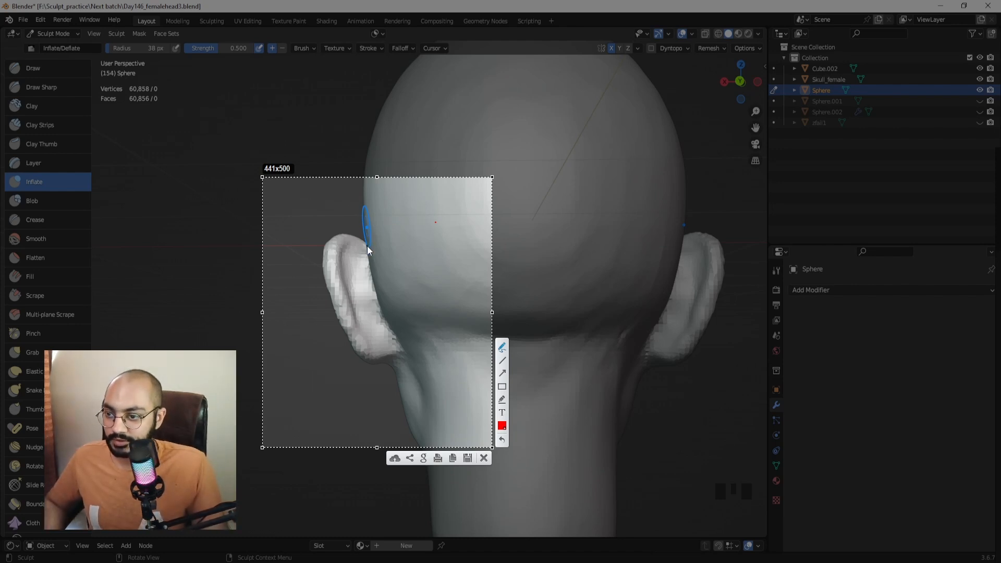
pyautogui.moveTo(367, 250); pyautogui.dragTo(367, 252)
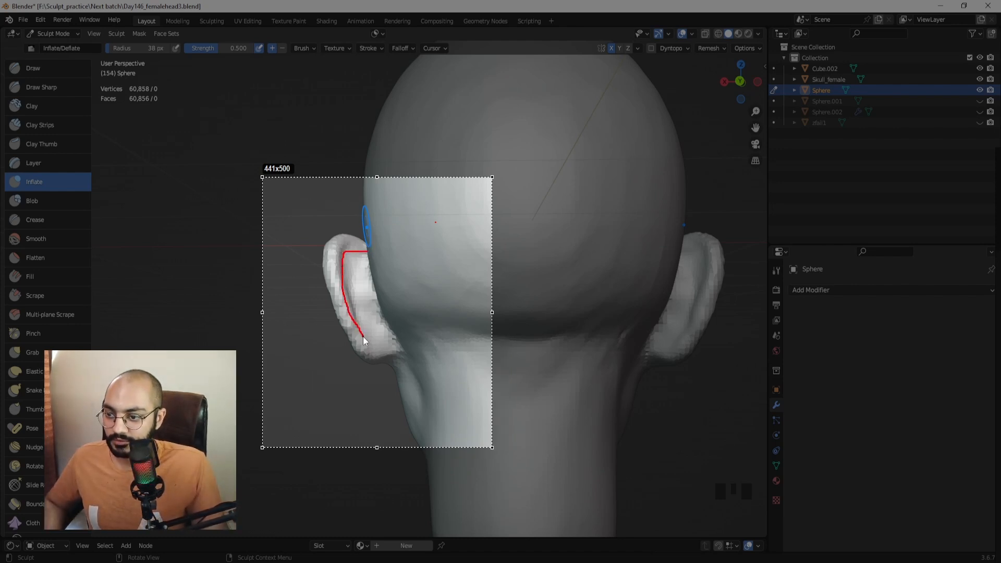
pyautogui.moveTo(364, 336); pyautogui.dragTo(396, 346)
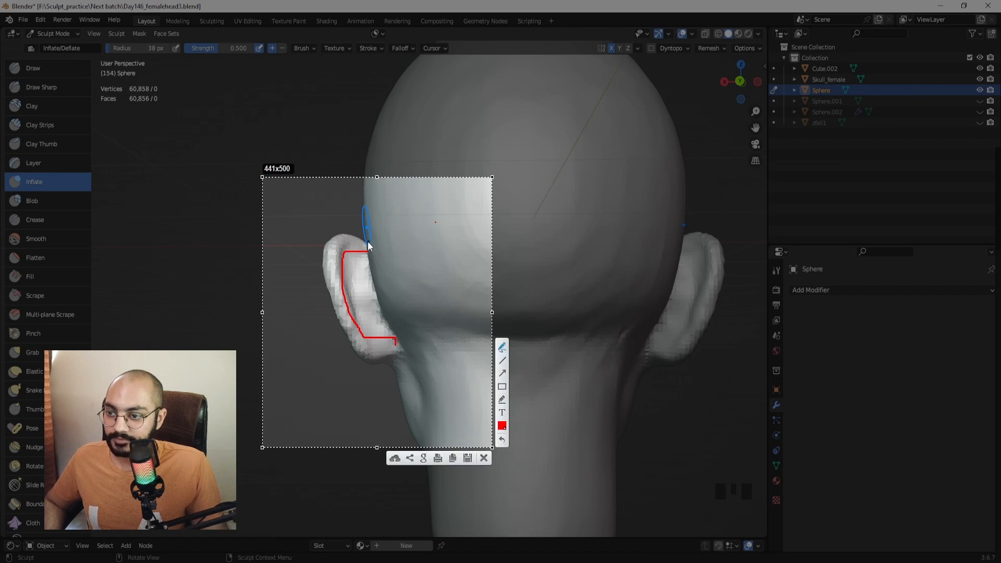
pyautogui.moveTo(367, 242)
pyautogui.mouseDown()
pyautogui.moveTo(353, 237)
pyautogui.moveTo(325, 254)
pyautogui.moveTo(346, 243)
pyautogui.mouseUp()
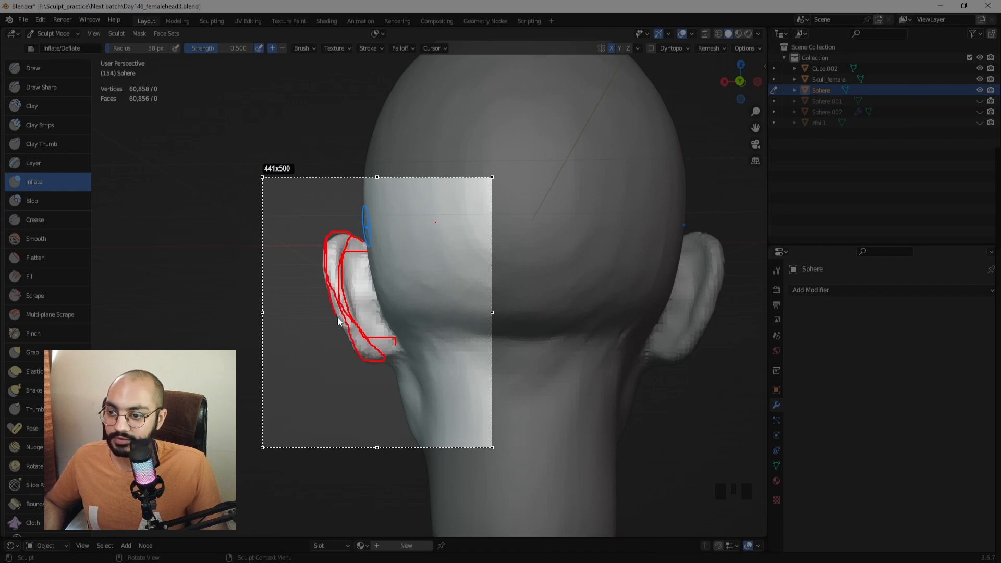
pyautogui.moveTo(337, 317); pyautogui.dragTo(338, 317)
# Back in Blender, switch to Draw Sharp and carve first creases down the ear's back.
pyautogui.press('Escape')
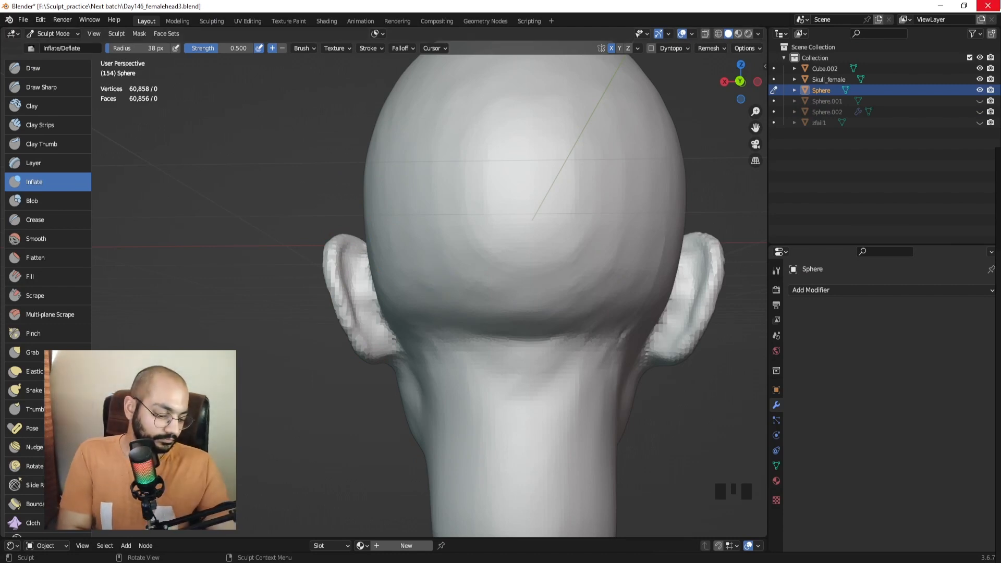
pyautogui.keyDown('ctrl'); pyautogui.moveTo(384, 245); pyautogui.dragTo(128, 94, button='middle'); pyautogui.keyUp('ctrl')
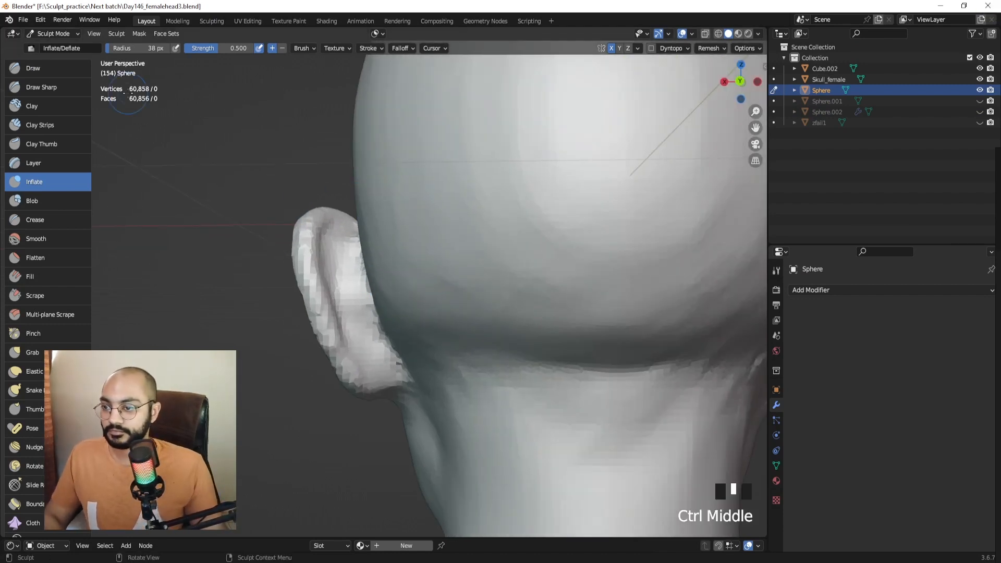
pyautogui.click(40, 87)
pyautogui.moveTo(312, 250)
pyautogui.mouseDown(button='middle')
pyautogui.moveTo(334, 287)
pyautogui.moveTo(378, 310)
pyautogui.mouseUp(button='middle')
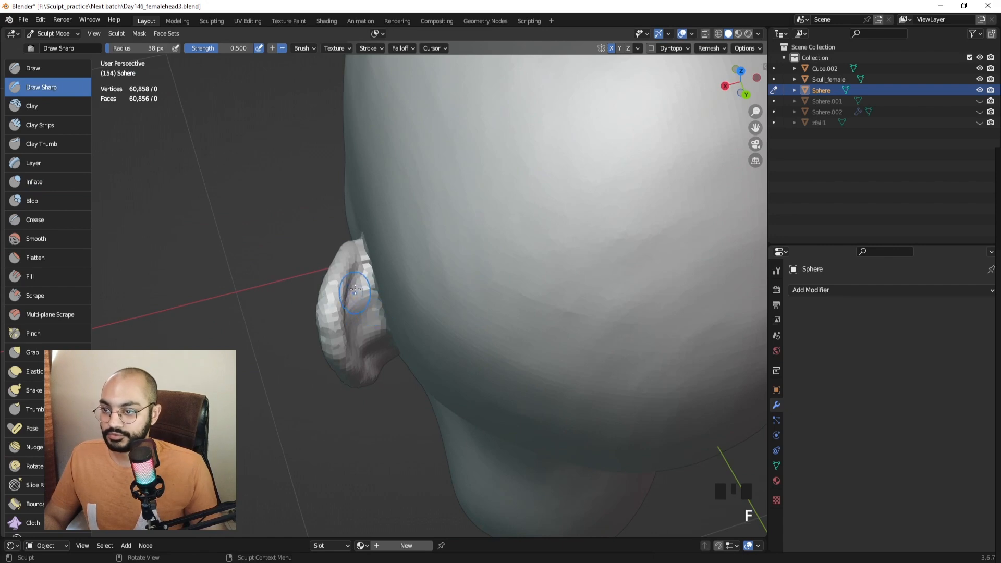
pyautogui.moveTo(355, 289); pyautogui.dragTo(358, 304)
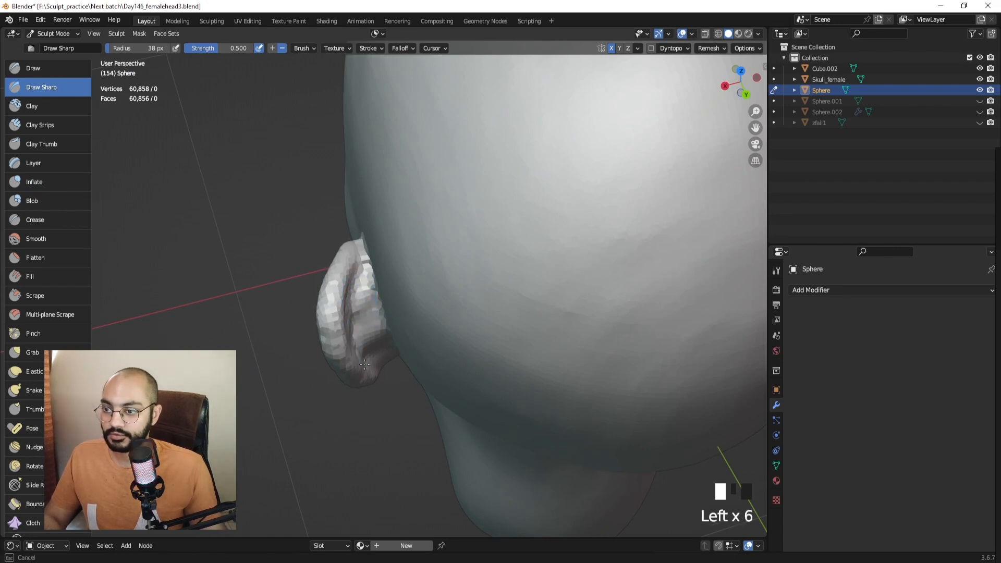
pyautogui.moveTo(364, 364); pyautogui.dragTo(368, 370)
pyautogui.moveTo(367, 365); pyautogui.dragTo(355, 282, button='middle')
pyautogui.moveTo(353, 277); pyautogui.dragTo(358, 311)
pyautogui.moveTo(356, 292); pyautogui.dragTo(363, 324)
# Carve more sharp creases down the back of the ear toward its base.
pyautogui.moveTo(363, 323); pyautogui.dragTo(350, 284, button='middle')
pyautogui.moveTo(346, 281); pyautogui.dragTo(360, 338)
pyautogui.moveTo(359, 326); pyautogui.dragTo(372, 359)
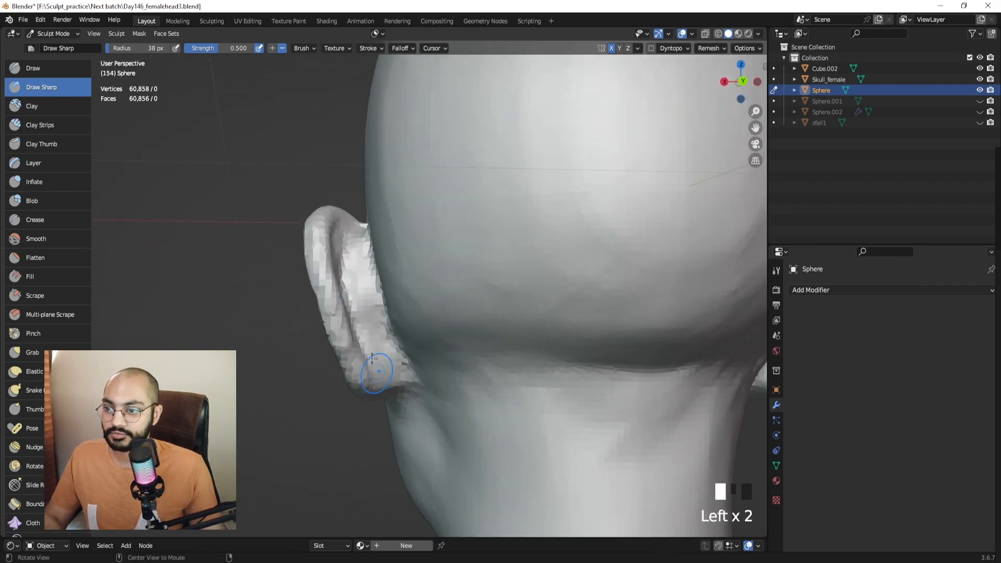
pyautogui.moveTo(372, 359); pyautogui.dragTo(380, 367, button='middle')
pyautogui.moveTo(372, 351); pyautogui.dragTo(385, 373)
pyautogui.moveTo(386, 371); pyautogui.dragTo(377, 314, button='middle')
pyautogui.moveTo(374, 323); pyautogui.dragTo(387, 370)
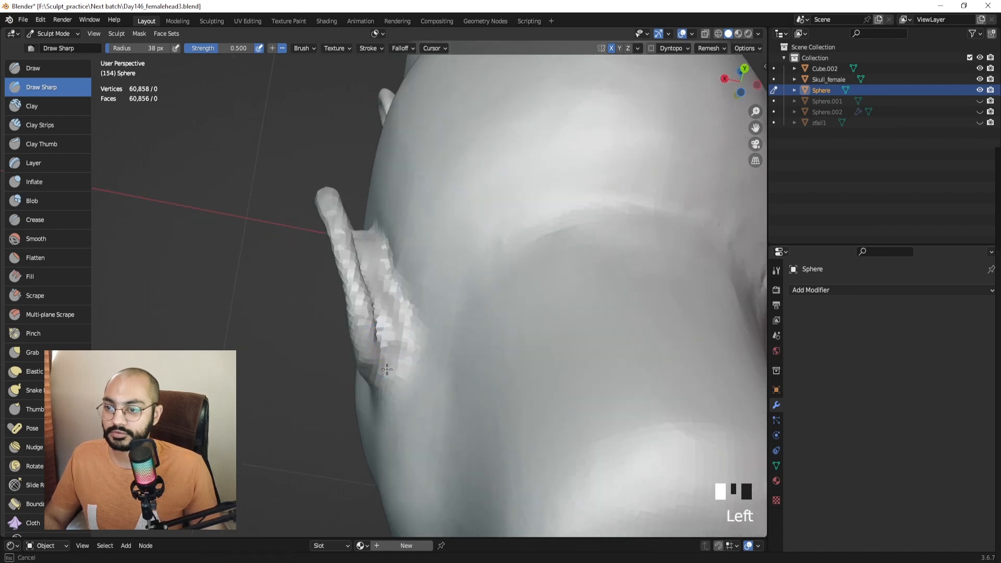
pyautogui.moveTo(387, 367)
pyautogui.mouseDown(button='middle')
pyautogui.moveTo(442, 396)
pyautogui.moveTo(414, 382)
pyautogui.moveTo(385, 388)
pyautogui.moveTo(380, 350)
pyautogui.moveTo(411, 336)
pyautogui.moveTo(396, 361)
pyautogui.mouseUp(button='middle')
# Smooth the base of the ear where it joins the head.
pyautogui.keyDown('shift'); pyautogui.click(385, 387); pyautogui.keyUp('shift')
pyautogui.keyDown('shift'); pyautogui.moveTo(393, 373); pyautogui.dragTo(389, 386); pyautogui.keyUp('shift')
pyautogui.moveTo(385, 365)
pyautogui.mouseDown(button='middle')
pyautogui.moveTo(381, 379)
pyautogui.moveTo(407, 412)
pyautogui.moveTo(381, 422)
pyautogui.mouseUp(button='middle')
# Carve further creases behind the ear and under the earlobe, resizing the brush.
pyautogui.press('f')
pyautogui.moveTo(349, 303); pyautogui.dragTo(352, 346)
pyautogui.moveTo(353, 346); pyautogui.dragTo(345, 320, button='middle')
pyautogui.moveTo(348, 324); pyautogui.dragTo(360, 349)
pyautogui.moveTo(355, 336)
pyautogui.mouseDown(button='middle')
pyautogui.moveTo(346, 302)
pyautogui.moveTo(391, 390)
pyautogui.moveTo(443, 342)
pyautogui.moveTo(429, 355)
pyautogui.mouseUp(button='middle')
pyautogui.click(379, 381)
pyautogui.press('f')
pyautogui.click(448, 336)
pyautogui.moveTo(421, 339); pyautogui.dragTo(405, 387)
pyautogui.moveTo(404, 387)
pyautogui.mouseDown(button='middle')
pyautogui.moveTo(455, 391)
pyautogui.moveTo(415, 373)
pyautogui.mouseUp(button='middle')
pyautogui.moveTo(415, 373)
pyautogui.keyDown('shift'); pyautogui.mouseDown()
pyautogui.moveTo(417, 360)
pyautogui.moveTo(407, 390)
pyautogui.moveTo(376, 411)
pyautogui.mouseUp(); pyautogui.keyUp('shift')
pyautogui.moveTo(420, 360)
pyautogui.keyDown('shift'); pyautogui.mouseDown()
pyautogui.moveTo(415, 386)
pyautogui.moveTo(421, 346)
pyautogui.mouseUp(); pyautogui.keyUp('shift')
# Smooth the area behind the ear, then zoom out to view the head from the front.
pyautogui.moveTo(422, 347); pyautogui.dragTo(459, 334, button='middle')
pyautogui.moveTo(439, 302)
pyautogui.keyDown('shift'); pyautogui.mouseDown()
pyautogui.moveTo(443, 340)
pyautogui.moveTo(440, 313)
pyautogui.mouseUp(); pyautogui.keyUp('shift')
pyautogui.moveTo(443, 282)
pyautogui.mouseDown(button='middle')
pyautogui.moveTo(486, 268)
pyautogui.moveTo(509, 279)
pyautogui.mouseUp(button='middle')
pyautogui.keyDown('ctrl'); pyautogui.moveTo(458, 266); pyautogui.dragTo(501, 284, button='middle'); pyautogui.keyUp('ctrl')
pyautogui.keyDown('ctrl'); pyautogui.moveTo(490, 284); pyautogui.dragTo(485, 312, button='middle'); pyautogui.keyUp('ctrl')
pyautogui.moveTo(485, 308); pyautogui.dragTo(533, 243, button='middle')
pyautogui.click(390, 274)
pyautogui.moveTo(455, 250)
pyautogui.keyDown('ctrl'); pyautogui.mouseDown(button='middle')
pyautogui.moveTo(407, 323)
pyautogui.moveTo(427, 319)
pyautogui.mouseUp(button='middle'); pyautogui.keyUp('ctrl')
# In Object Mode, move the upper head Cube.002 beside the sculpted head.
pyautogui.keyDown('shift'); pyautogui.moveTo(428, 319); pyautogui.dragTo(483, 341, button='middle'); pyautogui.keyUp('shift')
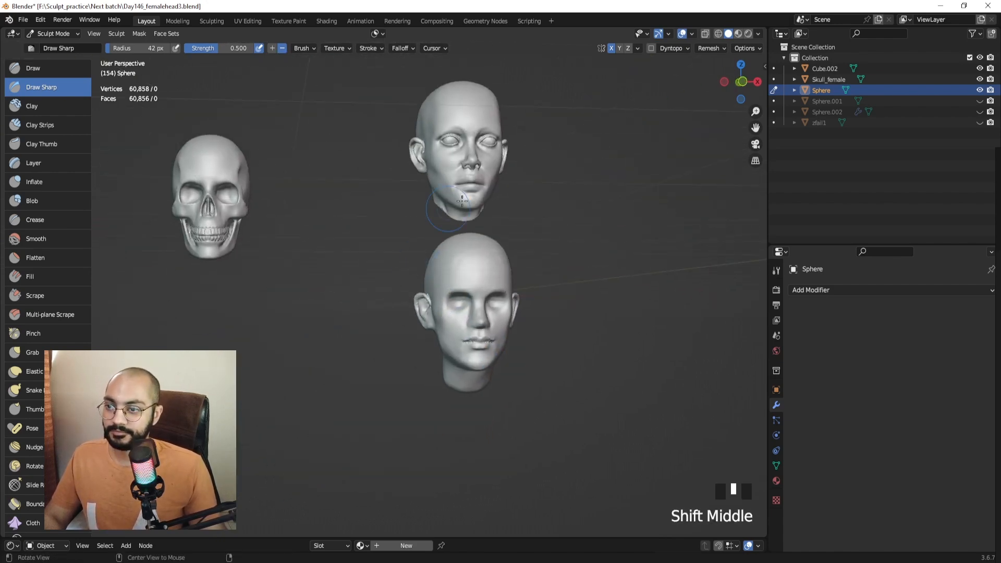
pyautogui.click(459, 176)
pyautogui.press('g')
pyautogui.hotkey('ctrl', 'Tab')
pyautogui.click(455, 163)
pyautogui.press('g')
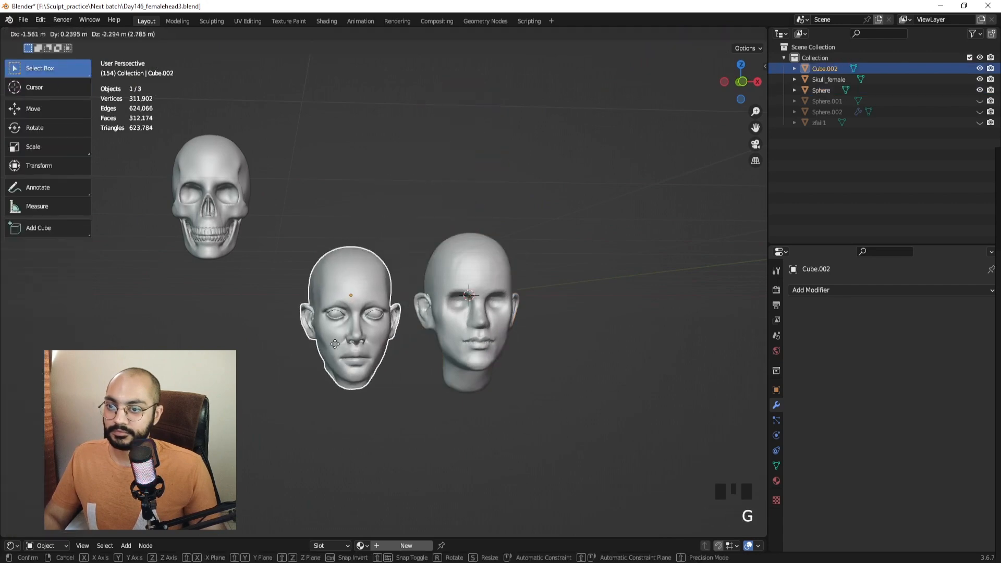
pyautogui.click(351, 313)
# Compare both heads in profile, then select and frame the sculpted Sphere head.
pyautogui.moveTo(390, 319)
pyautogui.keyDown('ctrl'); pyautogui.mouseDown(button='middle')
pyautogui.moveTo(413, 260)
pyautogui.moveTo(392, 293)
pyautogui.moveTo(441, 314)
pyautogui.mouseUp(button='middle'); pyautogui.keyUp('ctrl')
pyautogui.keyDown('shift'); pyautogui.moveTo(441, 314); pyautogui.dragTo(360, 221, button='middle'); pyautogui.keyUp('shift')
pyautogui.moveTo(359, 221); pyautogui.dragTo(330, 250, button='middle')
pyautogui.press('KP_Decimal')
pyautogui.click(512, 253)
pyautogui.middleClick(402, 300)
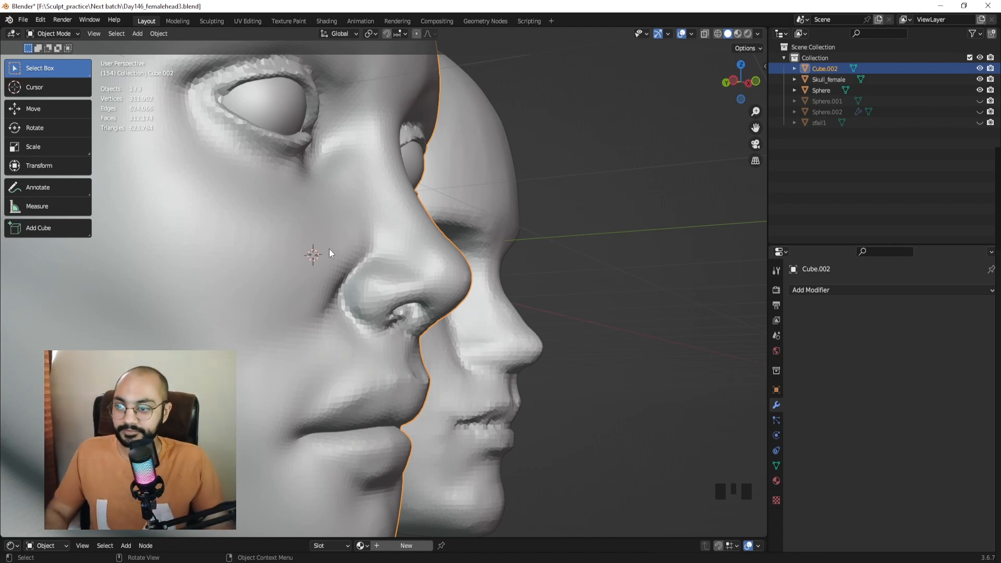
pyautogui.moveTo(578, 308); pyautogui.dragTo(545, 323, button='middle')
pyautogui.click(672, 261)
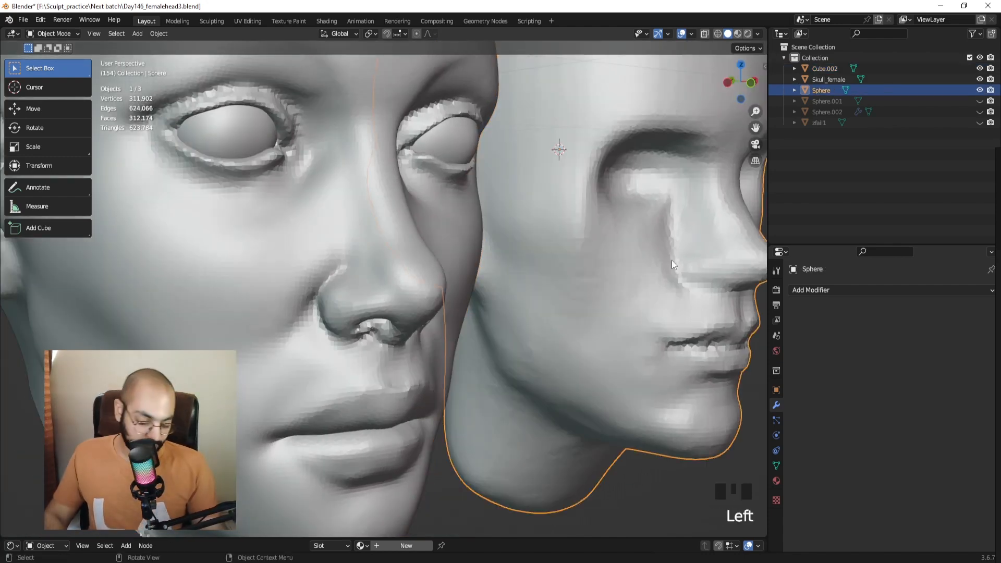
pyautogui.press('KP_Decimal')
# In Sculpt Mode, carve a Draw Sharp nasolabial fold from the nostril toward the mouth.
pyautogui.hotkey('ctrl', 'Tab')
pyautogui.click(414, 373)
pyautogui.keyDown('shift'); pyautogui.moveTo(401, 292); pyautogui.dragTo(348, 243, button='middle'); pyautogui.keyUp('shift')
pyautogui.click(71, 89)
pyautogui.moveTo(364, 280)
pyautogui.keyDown('shift'); pyautogui.mouseDown(button='middle')
pyautogui.moveTo(347, 263)
pyautogui.moveTo(340, 226)
pyautogui.moveTo(408, 226)
pyautogui.mouseUp(button='middle'); pyautogui.keyUp('shift')
pyautogui.moveTo(423, 216); pyautogui.dragTo(411, 247)
pyautogui.moveTo(424, 213); pyautogui.dragTo(411, 248)
pyautogui.moveTo(426, 213); pyautogui.dragTo(410, 256)
pyautogui.moveTo(418, 229); pyautogui.dragTo(409, 254)
pyautogui.moveTo(420, 222)
pyautogui.mouseDown()
pyautogui.moveTo(353, 304)
pyautogui.moveTo(398, 272)
pyautogui.moveTo(420, 221)
pyautogui.moveTo(373, 290)
pyautogui.moveTo(379, 308)
pyautogui.mouseUp()
# Enlarge the brush, then reshape and smooth the groove beside the nostril, undoing stray strokes.
pyautogui.press('f')
pyautogui.hotkey('ctrl', 'z')
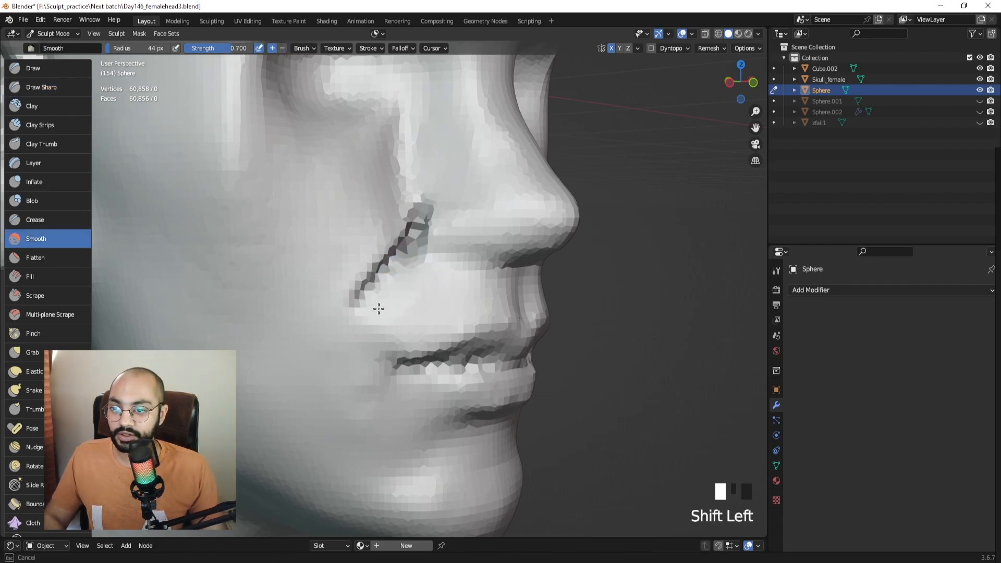
pyautogui.moveTo(376, 316)
pyautogui.mouseDown(button='middle')
pyautogui.moveTo(389, 292)
pyautogui.moveTo(351, 295)
pyautogui.moveTo(402, 293)
pyautogui.mouseUp(button='middle')
pyautogui.middleClick(393, 238)
pyautogui.moveTo(384, 223)
pyautogui.mouseDown()
pyautogui.moveTo(389, 264)
pyautogui.moveTo(346, 305)
pyautogui.moveTo(389, 268)
pyautogui.mouseUp()
pyautogui.moveTo(365, 282)
pyautogui.keyDown('shift'); pyautogui.mouseDown()
pyautogui.moveTo(385, 298)
pyautogui.moveTo(342, 309)
pyautogui.mouseUp(); pyautogui.keyUp('shift')
pyautogui.moveTo(349, 292)
pyautogui.keyDown('shift'); pyautogui.mouseDown()
pyautogui.moveTo(326, 277)
pyautogui.moveTo(334, 292)
pyautogui.mouseUp(); pyautogui.keyUp('shift')
pyautogui.keyDown('shift'); pyautogui.moveTo(334, 284); pyautogui.dragTo(341, 245); pyautogui.keyUp('shift')
pyautogui.moveTo(354, 297)
pyautogui.mouseDown(button='middle')
pyautogui.moveTo(427, 286)
pyautogui.moveTo(380, 264)
pyautogui.mouseUp(button='middle')
pyautogui.keyDown('shift'); pyautogui.moveTo(359, 284); pyautogui.dragTo(337, 306); pyautogui.keyUp('shift')
pyautogui.hotkey('ctrl', 'z')
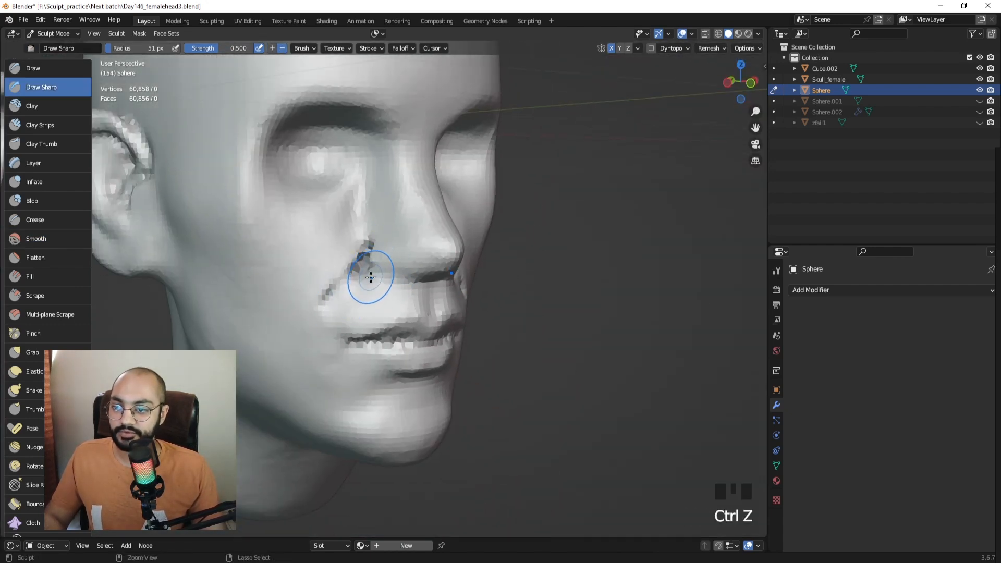
# In Object Mode, move the other head up and aside, away from the sculpted one.
pyautogui.hotkey('ctrl', 'Tab')
pyautogui.keyDown('ctrl'); pyautogui.moveTo(375, 274); pyautogui.dragTo(359, 359, button='middle'); pyautogui.keyUp('ctrl')
pyautogui.click(201, 292)
pyautogui.press('g')
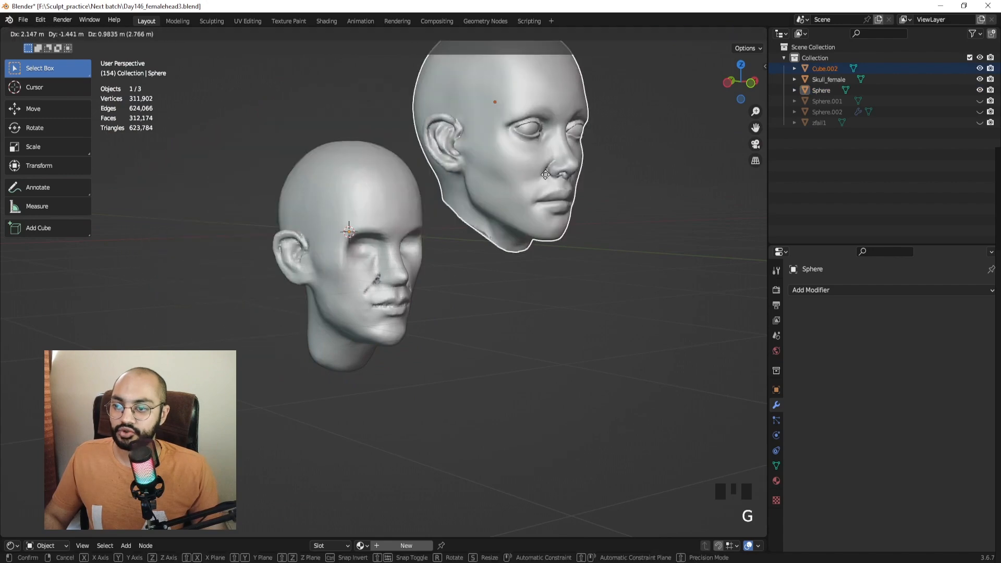
pyautogui.click(589, 169)
pyautogui.keyDown('ctrl'); pyautogui.moveTo(501, 151); pyautogui.dragTo(416, 213, button='middle'); pyautogui.keyUp('ctrl')
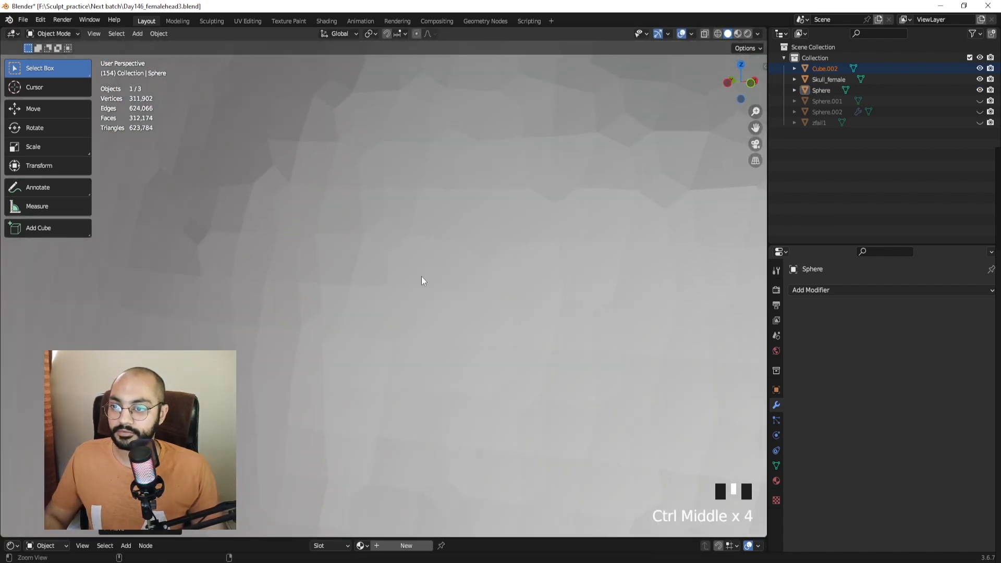
pyautogui.keyDown('ctrl'); pyautogui.moveTo(422, 277); pyautogui.dragTo(371, 259, button='middle'); pyautogui.keyUp('ctrl')
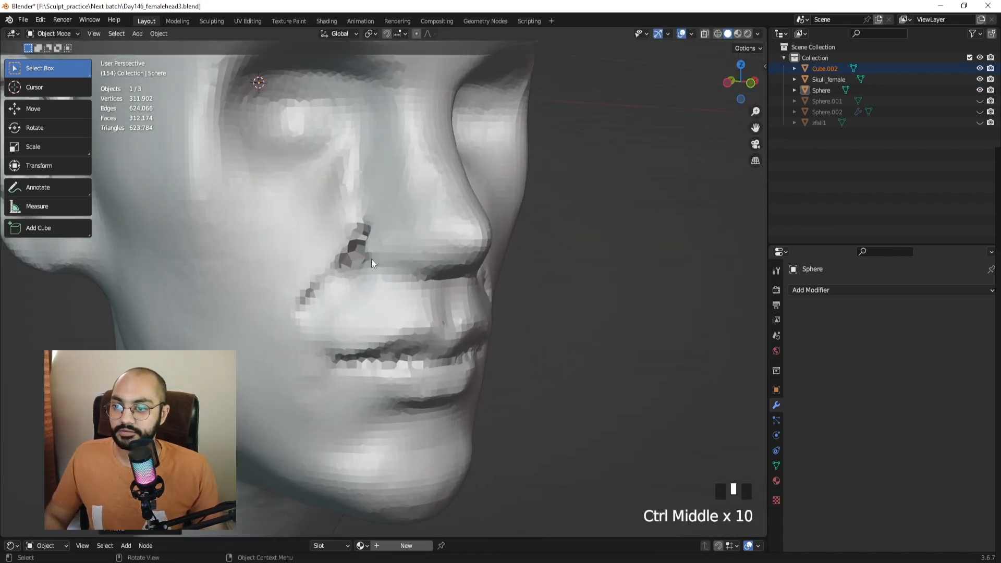
# Back in Sculpt Mode at a 40 px brush, cut a sharp line beside the nostril and soften it.
pyautogui.hotkey('ctrl', 'Tab')
pyautogui.moveTo(380, 312)
pyautogui.mouseDown(button='middle')
pyautogui.moveTo(375, 230)
pyautogui.moveTo(408, 224)
pyautogui.mouseUp(button='middle')
pyautogui.press('f')
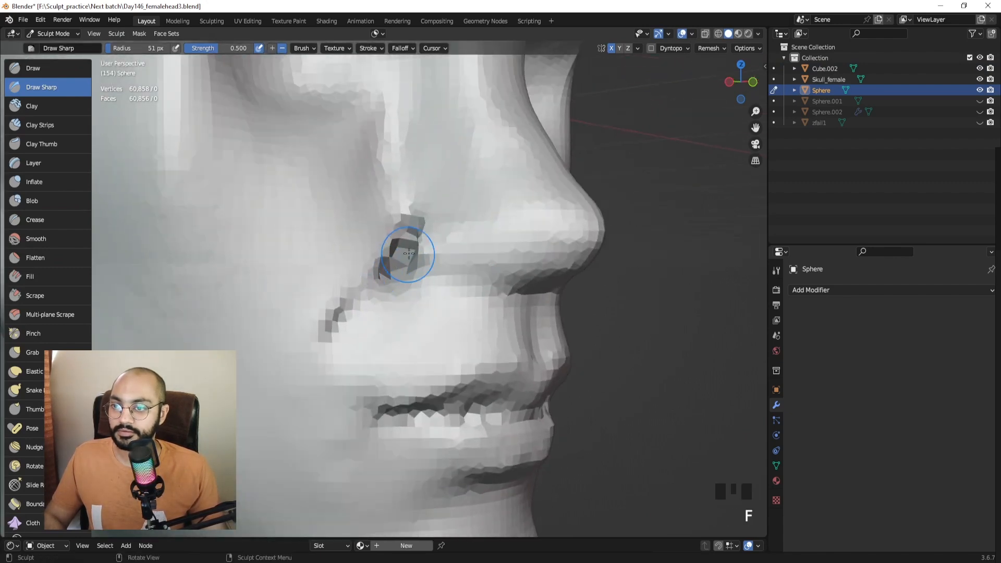
pyautogui.keyDown('shift'); pyautogui.click(385, 268); pyautogui.keyUp('shift')
pyautogui.keyDown('shift'); pyautogui.moveTo(385, 268); pyautogui.dragTo(376, 287); pyautogui.keyUp('shift')
pyautogui.moveTo(406, 234); pyautogui.dragTo(398, 255)
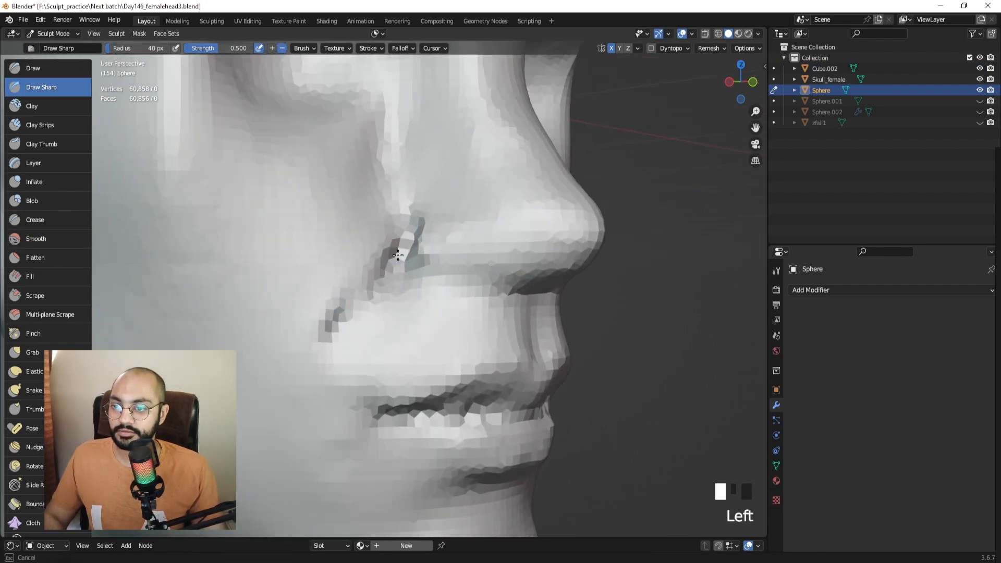
pyautogui.keyDown('shift'); pyautogui.moveTo(382, 306); pyautogui.dragTo(404, 282); pyautogui.keyUp('shift')
pyautogui.keyDown('shift'); pyautogui.moveTo(405, 281); pyautogui.dragTo(410, 295); pyautogui.keyUp('shift')
pyautogui.moveTo(410, 295); pyautogui.dragTo(425, 293, button='middle')
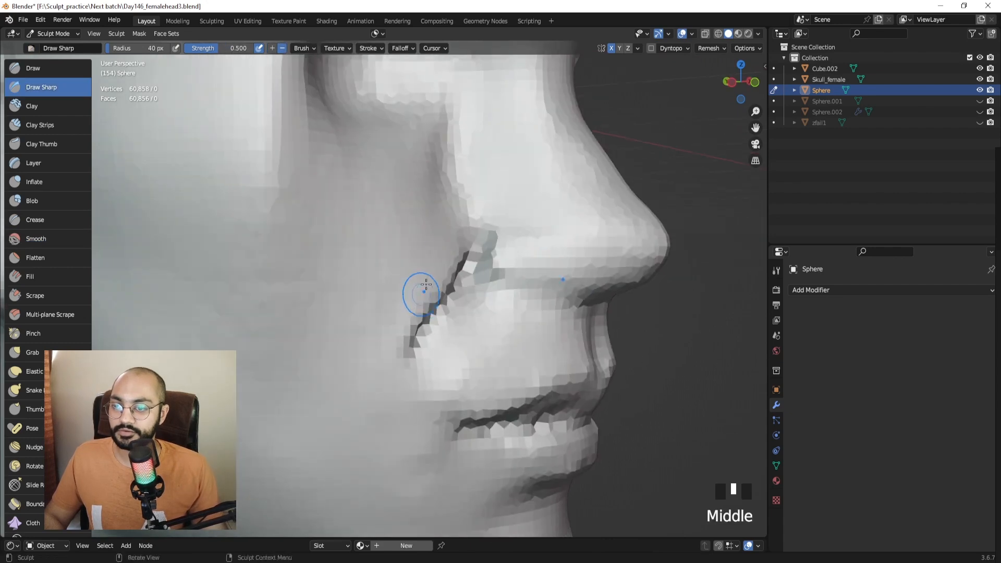
pyautogui.keyDown('shift'); pyautogui.moveTo(457, 237); pyautogui.dragTo(383, 365); pyautogui.keyUp('shift')
# Crease the line where the nose wing meets the cheek with the Crease brush.
pyautogui.click(79, 220)
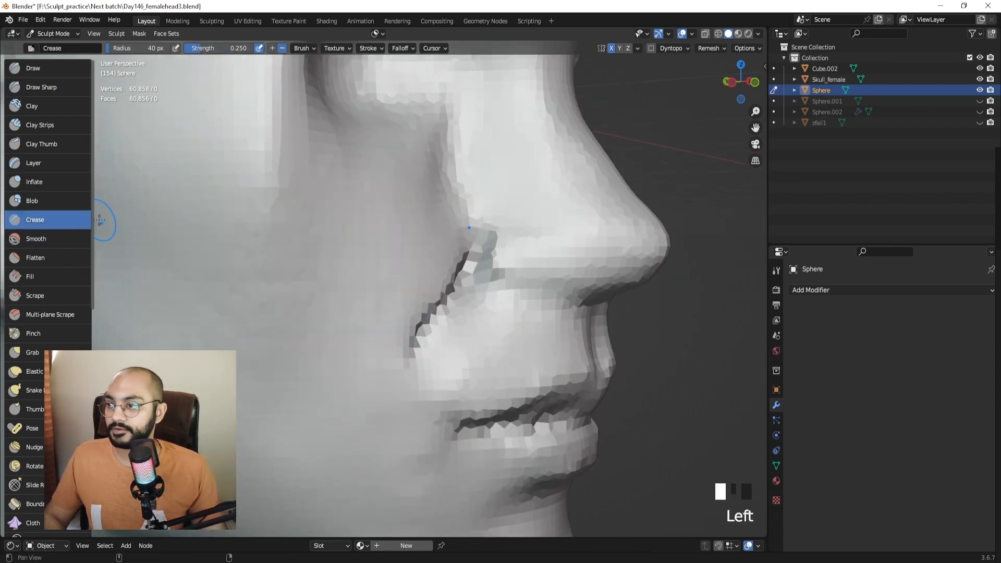
pyautogui.keyDown('shift'); pyautogui.moveTo(482, 277); pyautogui.dragTo(438, 270, button='middle'); pyautogui.keyUp('shift')
pyautogui.moveTo(438, 271)
pyautogui.mouseDown()
pyautogui.moveTo(429, 267)
pyautogui.moveTo(441, 294)
pyautogui.moveTo(393, 305)
pyautogui.mouseUp()
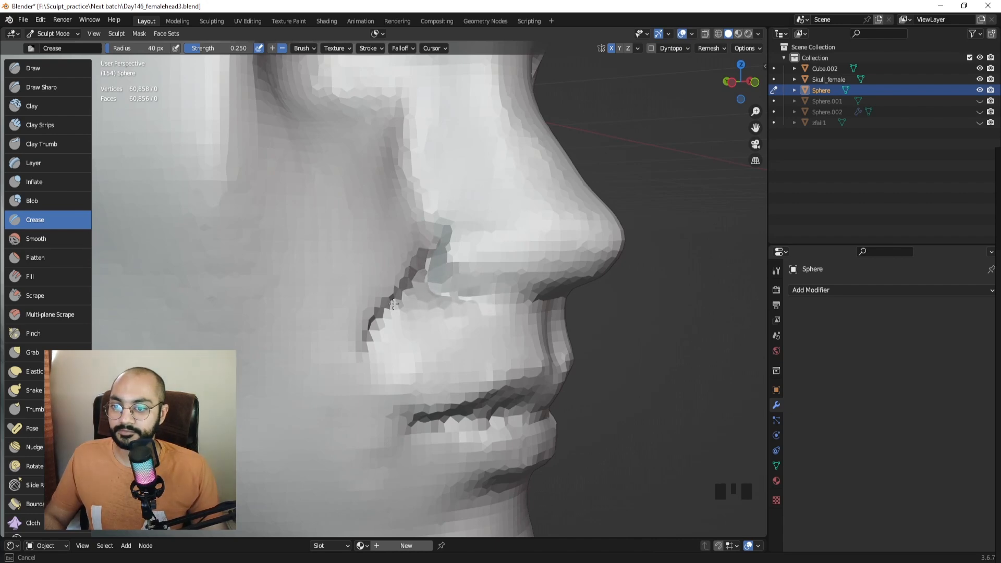
pyautogui.moveTo(401, 284); pyautogui.dragTo(339, 287, button='middle')
pyautogui.keyDown('shift'); pyautogui.moveTo(364, 295); pyautogui.dragTo(369, 298); pyautogui.keyUp('shift')
pyautogui.moveTo(369, 298)
pyautogui.mouseDown(button='middle')
pyautogui.moveTo(266, 286)
pyautogui.moveTo(363, 284)
pyautogui.moveTo(380, 320)
pyautogui.moveTo(346, 296)
pyautogui.moveTo(339, 163)
pyautogui.mouseUp(button='middle')
# Remesh with Ctrl+R, then carve the nostril crease with Draw Sharp and smooth it.
pyautogui.hotkey('ctrl', 'r')
pyautogui.click(52, 86)
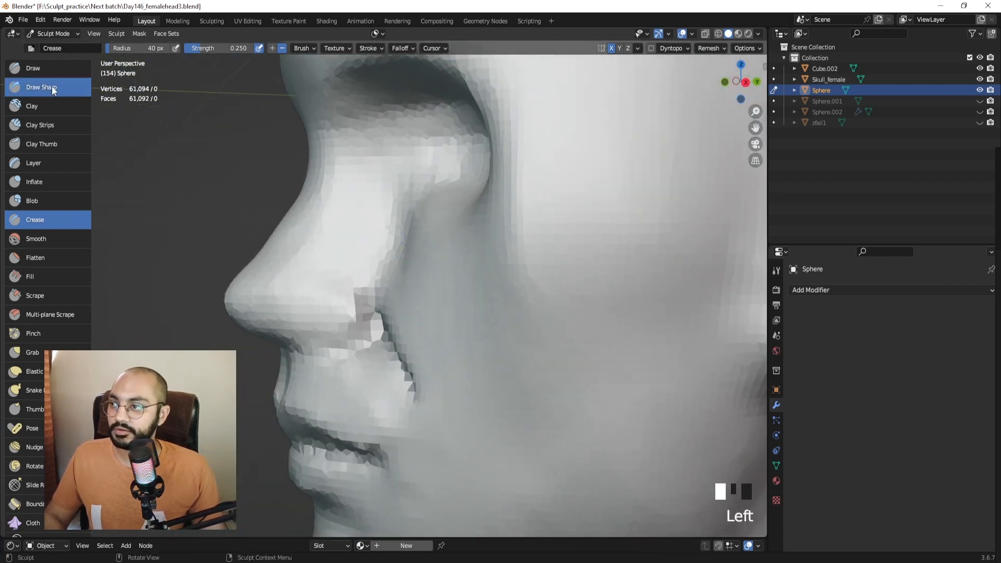
pyautogui.keyDown('ctrl'); pyautogui.moveTo(329, 323); pyautogui.dragTo(329, 308, button='middle'); pyautogui.keyUp('ctrl')
pyautogui.keyDown('ctrl'); pyautogui.moveTo(370, 298); pyautogui.dragTo(379, 334); pyautogui.keyUp('ctrl')
pyautogui.moveTo(365, 296)
pyautogui.keyDown('ctrl'); pyautogui.mouseDown()
pyautogui.moveTo(373, 320)
pyautogui.moveTo(330, 348)
pyautogui.mouseUp(); pyautogui.keyUp('ctrl')
pyautogui.hotkey('ctrl', 'z')
pyautogui.hotkey('ctrl', 'z')
pyautogui.hotkey('ctrl', 'z')
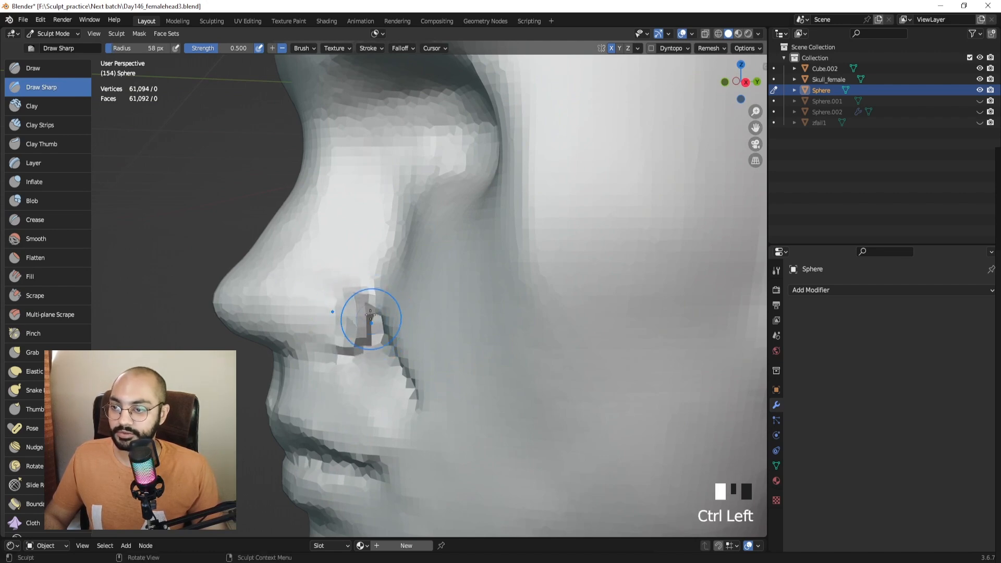
pyautogui.moveTo(365, 319)
pyautogui.keyDown('shift'); pyautogui.mouseDown()
pyautogui.moveTo(337, 340)
pyautogui.moveTo(359, 347)
pyautogui.mouseUp(); pyautogui.keyUp('shift')
pyautogui.moveTo(371, 328); pyautogui.dragTo(380, 345)
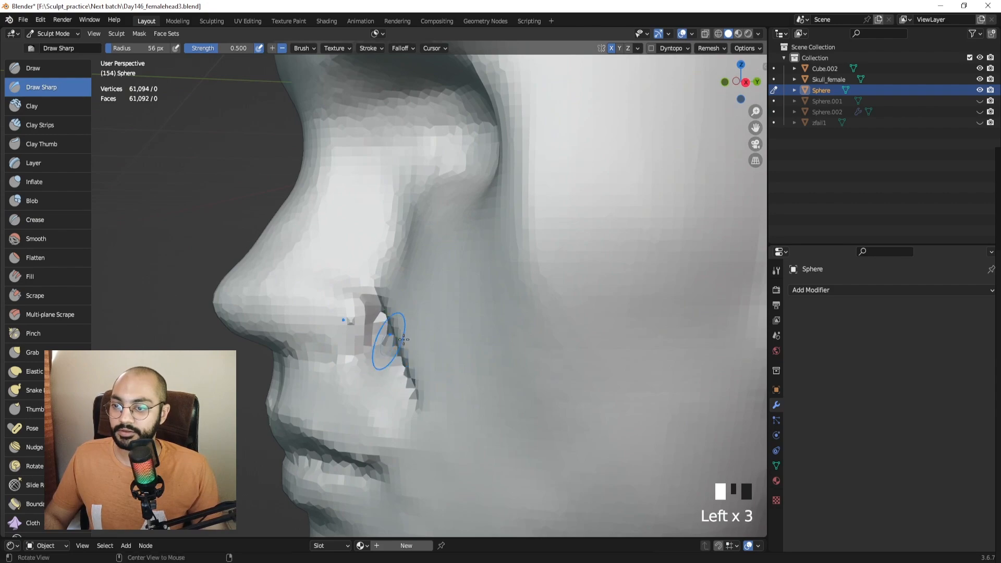
pyautogui.moveTo(404, 340)
pyautogui.mouseDown(button='middle')
pyautogui.moveTo(380, 302)
pyautogui.moveTo(413, 320)
pyautogui.mouseUp(button='middle')
pyautogui.keyDown('shift'); pyautogui.moveTo(413, 320); pyautogui.dragTo(455, 330); pyautogui.keyUp('shift')
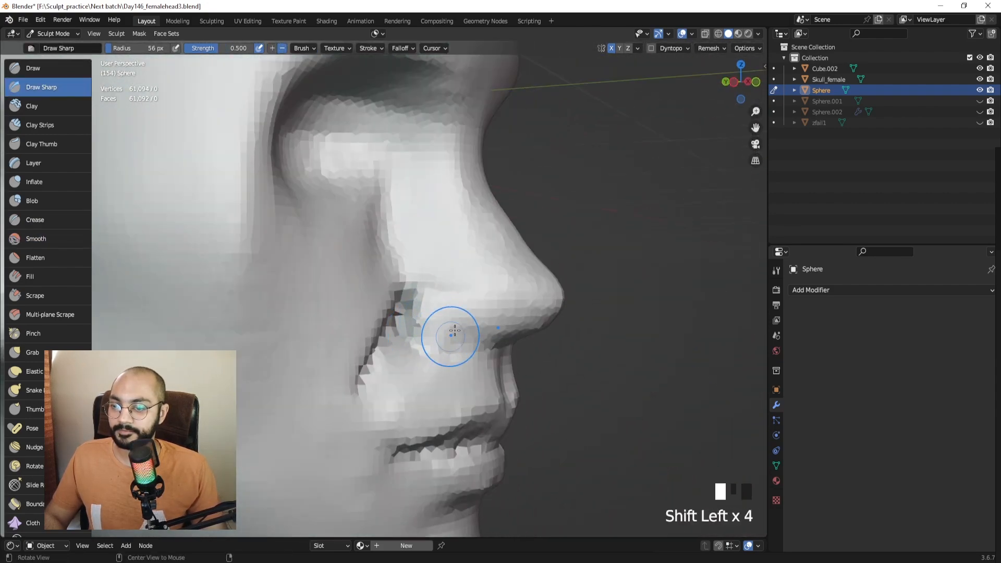
pyautogui.moveTo(454, 330)
pyautogui.mouseDown(button='middle')
pyautogui.moveTo(373, 261)
pyautogui.moveTo(416, 230)
pyautogui.moveTo(408, 387)
pyautogui.moveTo(413, 364)
pyautogui.moveTo(403, 355)
pyautogui.moveTo(380, 361)
pyautogui.mouseUp(button='middle')
# With the Grab brush at 87 px, pull the side of the nose wing and nostril.
pyautogui.press('g')
pyautogui.press('f')
pyautogui.moveTo(382, 361); pyautogui.dragTo(399, 352)
pyautogui.moveTo(391, 349); pyautogui.dragTo(409, 348, button='middle')
pyautogui.keyDown('ctrl'); pyautogui.moveTo(409, 348); pyautogui.dragTo(368, 332, button='middle'); pyautogui.keyUp('ctrl')
pyautogui.press('f')
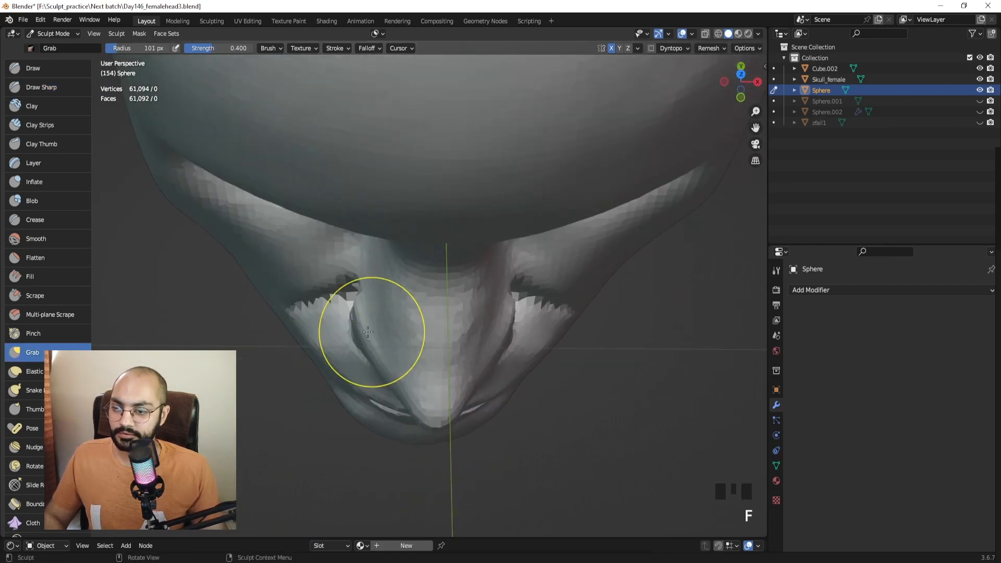
pyautogui.click(352, 334)
pyautogui.moveTo(361, 345); pyautogui.dragTo(363, 352)
# From below, pull and smooth the nose sides at 68–86 px, undoing a pull under the nose.
pyautogui.moveTo(361, 364)
pyautogui.mouseDown(button='middle')
pyautogui.moveTo(351, 320)
pyautogui.moveTo(395, 287)
pyautogui.moveTo(412, 228)
pyautogui.mouseUp(button='middle')
pyautogui.click(412, 218)
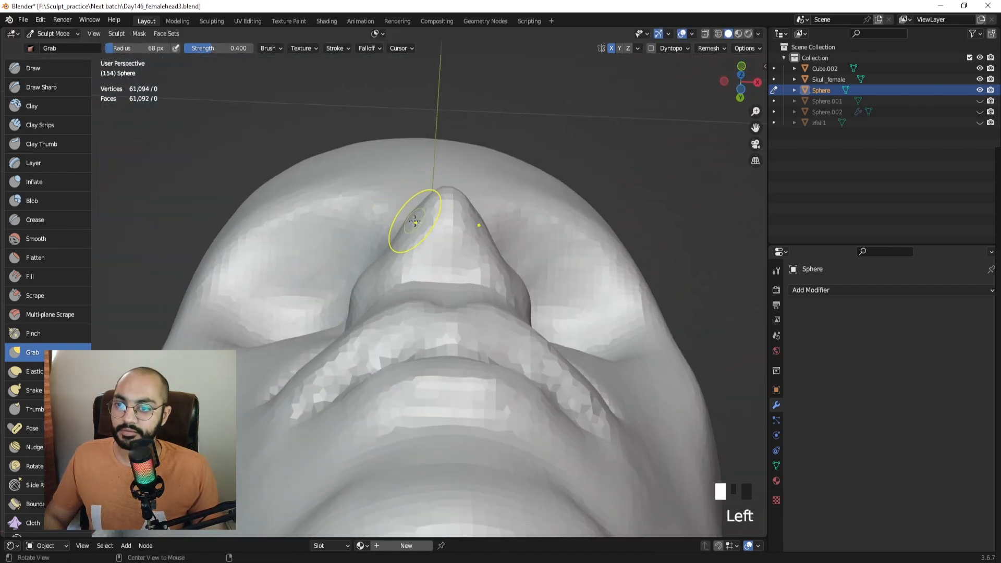
pyautogui.press('f')
pyautogui.moveTo(414, 221)
pyautogui.keyDown('alt'); pyautogui.mouseDown()
pyautogui.moveTo(405, 180)
pyautogui.moveTo(416, 180)
pyautogui.mouseUp(); pyautogui.keyUp('alt')
pyautogui.click(418, 202)
pyautogui.keyDown('shift'); pyautogui.moveTo(424, 182); pyautogui.dragTo(437, 189); pyautogui.keyUp('shift')
pyautogui.moveTo(431, 201)
pyautogui.keyDown('ctrl'); pyautogui.mouseDown(button='middle')
pyautogui.moveTo(418, 246)
pyautogui.moveTo(447, 362)
pyautogui.moveTo(504, 350)
pyautogui.mouseUp(button='middle'); pyautogui.keyUp('ctrl')
pyautogui.press('f')
pyautogui.click(446, 351)
pyautogui.moveTo(431, 355); pyautogui.dragTo(426, 348)
pyautogui.hotkey('ctrl', 'z')
# Pull the surface beside the nostril at 86 px, then resize the brush to 102 and 64 px.
pyautogui.press('f')
pyautogui.moveTo(432, 356)
pyautogui.mouseDown(button='middle')
pyautogui.moveTo(404, 352)
pyautogui.moveTo(402, 329)
pyautogui.mouseUp(button='middle')
pyautogui.click(457, 350)
pyautogui.moveTo(368, 337); pyautogui.dragTo(372, 335)
pyautogui.moveTo(387, 346)
pyautogui.mouseDown(button='middle')
pyautogui.moveTo(324, 346)
pyautogui.moveTo(368, 336)
pyautogui.moveTo(354, 307)
pyautogui.moveTo(402, 346)
pyautogui.moveTo(453, 332)
pyautogui.mouseUp(button='middle')
pyautogui.click(391, 335)
pyautogui.press('f')
pyautogui.click(377, 327)
pyautogui.press('f')
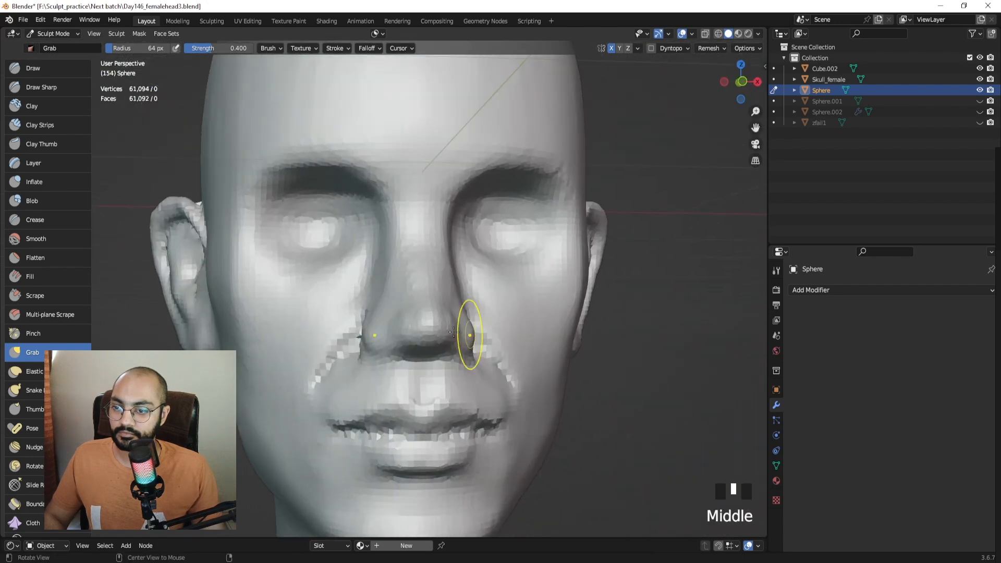
# Deepen the crease under the nose with the Draw Sharp brush.
pyautogui.click(52, 71)
pyautogui.click(52, 87)
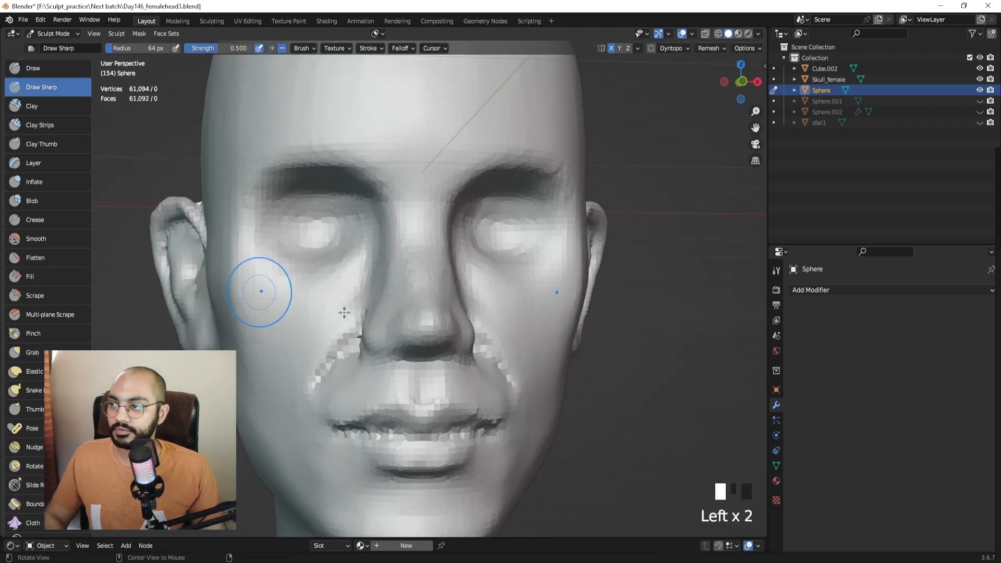
pyautogui.moveTo(375, 313); pyautogui.dragTo(416, 326, button='middle')
pyautogui.keyDown('shift'); pyautogui.moveTo(416, 333); pyautogui.dragTo(416, 298, button='middle'); pyautogui.keyUp('shift')
pyautogui.scroll(2, 416, 297)
pyautogui.press('f')
pyautogui.moveTo(416, 328); pyautogui.dragTo(388, 324)
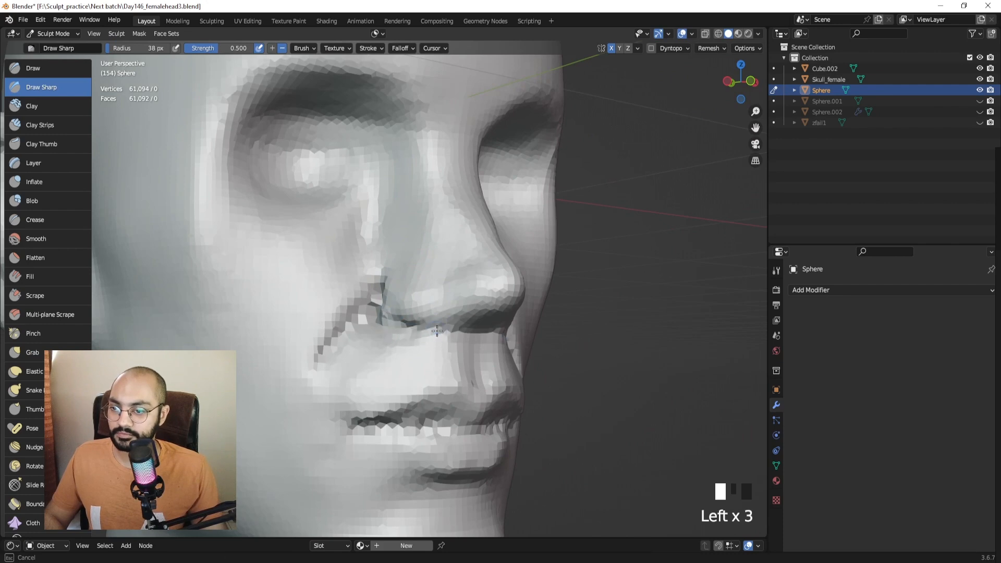
pyautogui.moveTo(450, 328); pyautogui.dragTo(397, 325)
# Smooth the under-nose crease at 47 px, then carve into the nostril and smooth its edge.
pyautogui.moveTo(389, 343); pyautogui.dragTo(417, 356, button='middle')
pyautogui.press('f')
pyautogui.click(421, 358)
pyautogui.keyDown('shift'); pyautogui.moveTo(406, 359); pyautogui.dragTo(383, 364); pyautogui.keyUp('shift')
pyautogui.keyDown('shift'); pyautogui.moveTo(383, 364); pyautogui.dragTo(370, 370); pyautogui.keyUp('shift')
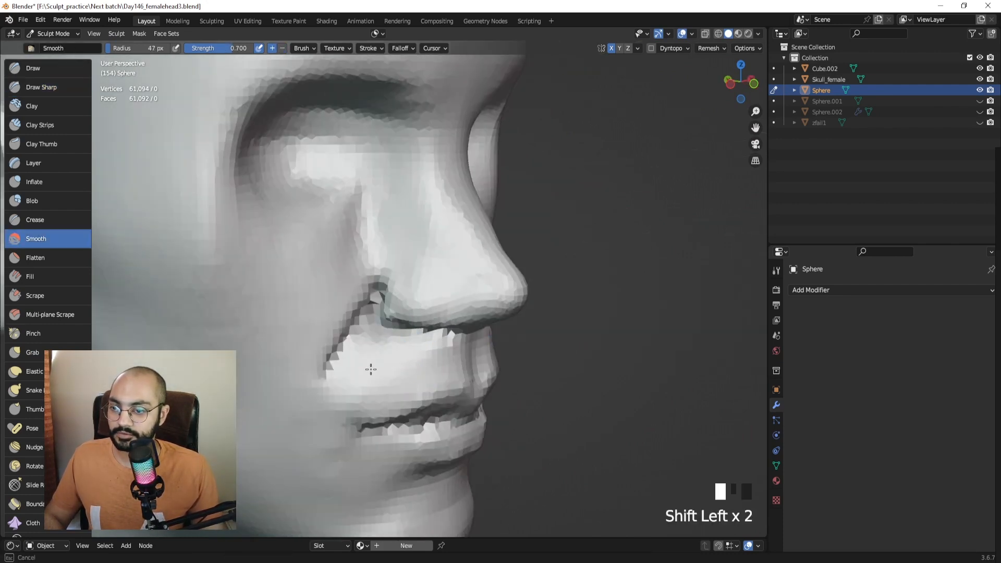
pyautogui.moveTo(393, 375)
pyautogui.mouseDown(button='middle')
pyautogui.moveTo(418, 325)
pyautogui.moveTo(405, 277)
pyautogui.moveTo(425, 304)
pyautogui.mouseUp(button='middle')
pyautogui.moveTo(423, 304)
pyautogui.keyDown('ctrl'); pyautogui.mouseDown()
pyautogui.moveTo(384, 293)
pyautogui.moveTo(388, 307)
pyautogui.mouseUp(); pyautogui.keyUp('ctrl')
pyautogui.keyDown('ctrl'); pyautogui.moveTo(408, 307); pyautogui.dragTo(395, 306); pyautogui.keyUp('ctrl')
pyautogui.moveTo(371, 306); pyautogui.dragTo(416, 313, button='middle')
pyautogui.moveTo(415, 313)
pyautogui.keyDown('shift'); pyautogui.mouseDown()
pyautogui.moveTo(393, 311)
pyautogui.moveTo(403, 296)
pyautogui.mouseUp(); pyautogui.keyUp('shift')
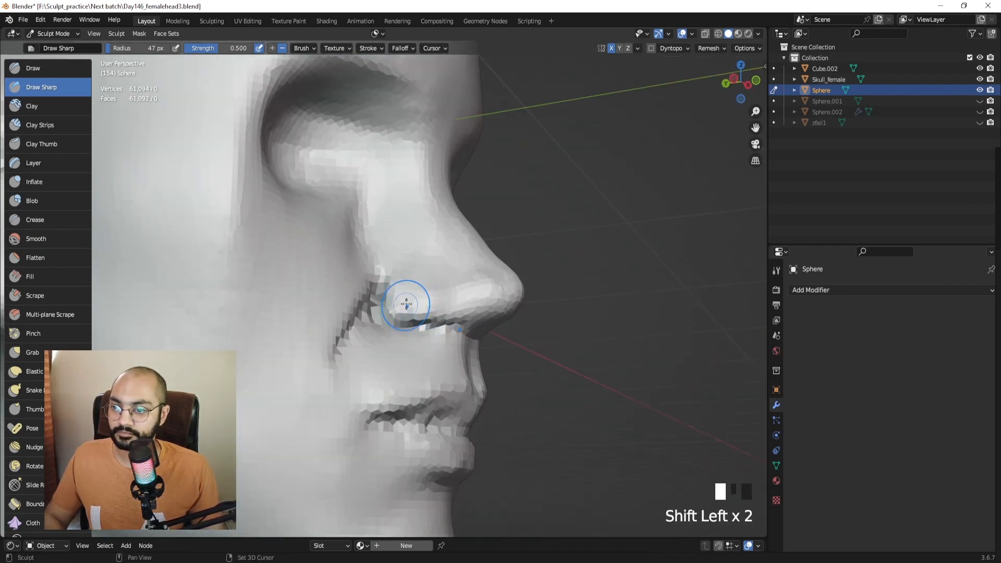
pyautogui.moveTo(403, 296)
pyautogui.mouseDown(button='middle')
pyautogui.moveTo(390, 290)
pyautogui.moveTo(417, 225)
pyautogui.mouseUp(button='middle')
# In Object Mode, move the second head model (Cube.002) to the lower left.
pyautogui.hotkey('ctrl', 'Tab')
pyautogui.click(419, 178)
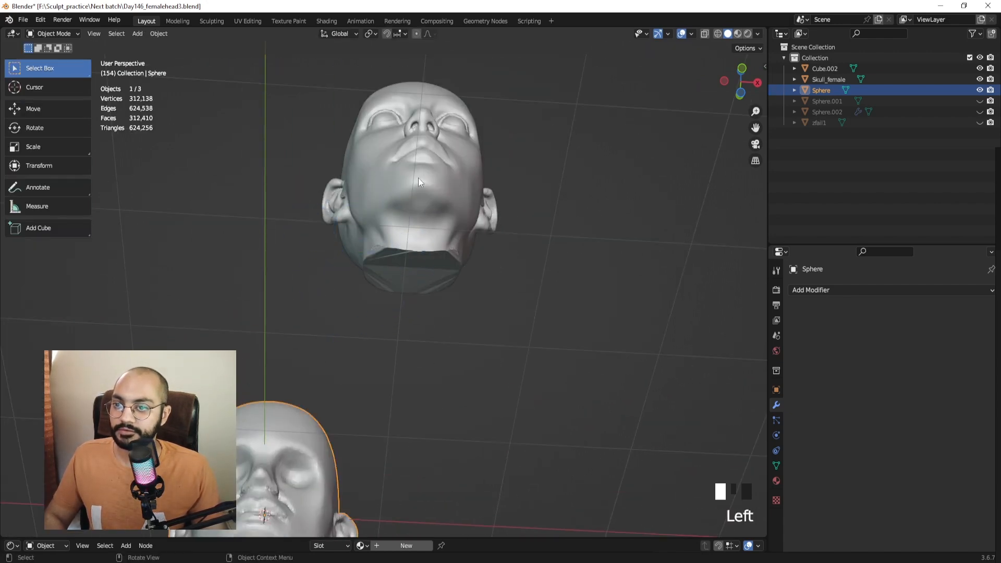
pyautogui.keyDown('ctrl'); pyautogui.moveTo(418, 177); pyautogui.dragTo(424, 235, button='middle'); pyautogui.keyUp('ctrl')
pyautogui.press('g')
pyautogui.click(236, 409)
pyautogui.moveTo(250, 406)
pyautogui.keyDown('ctrl'); pyautogui.mouseDown(button='middle')
pyautogui.moveTo(292, 349)
pyautogui.moveTo(436, 245)
pyautogui.moveTo(369, 292)
pyautogui.moveTo(364, 339)
pyautogui.moveTo(359, 261)
pyautogui.moveTo(225, 317)
pyautogui.moveTo(300, 301)
pyautogui.moveTo(262, 266)
pyautogui.moveTo(415, 294)
pyautogui.moveTo(404, 335)
pyautogui.mouseUp(button='middle'); pyautogui.keyUp('ctrl')
# Sculpting the main head again, pull the nose wings outward with Grab at 66 px.
pyautogui.click(423, 308)
pyautogui.hotkey('ctrl', 'Tab')
pyautogui.press('g')
pyautogui.press('f')
pyautogui.click(443, 333)
pyautogui.moveTo(408, 334); pyautogui.dragTo(379, 331)
pyautogui.hotkey('ctrl', 'z')
pyautogui.moveTo(404, 320); pyautogui.dragTo(398, 317)
pyautogui.moveTo(407, 316); pyautogui.dragTo(401, 314)
pyautogui.moveTo(407, 315); pyautogui.dragTo(401, 313)
pyautogui.moveTo(406, 315); pyautogui.dragTo(417, 294)
# Pull the upper lip at 61 px and curve the nose base down at the nostrils at 66 px.
pyautogui.press('f')
pyautogui.click(424, 299)
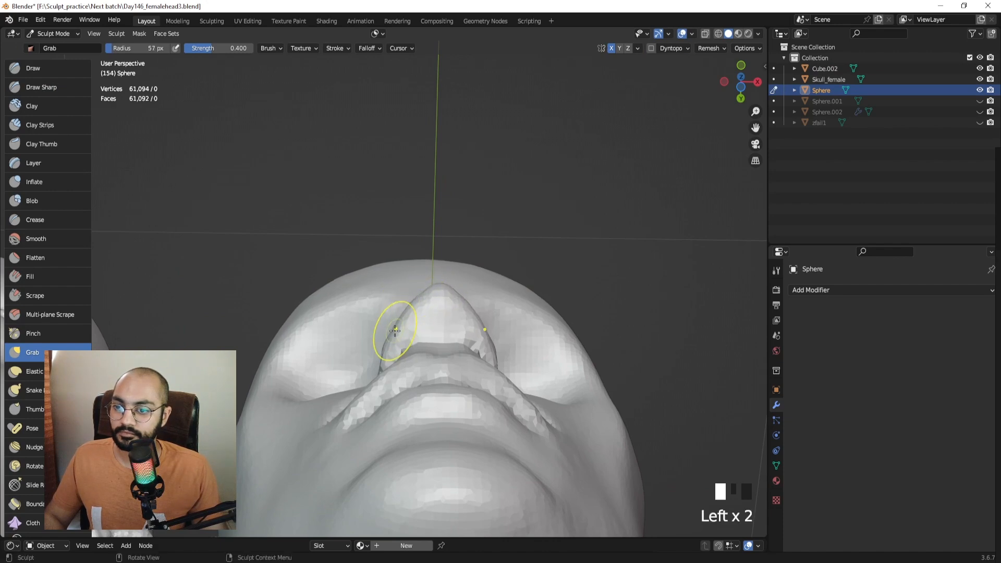
pyautogui.moveTo(414, 352)
pyautogui.mouseDown(button='middle')
pyautogui.moveTo(413, 429)
pyautogui.moveTo(415, 334)
pyautogui.mouseUp(button='middle')
pyautogui.moveTo(415, 334); pyautogui.dragTo(437, 383, button='middle')
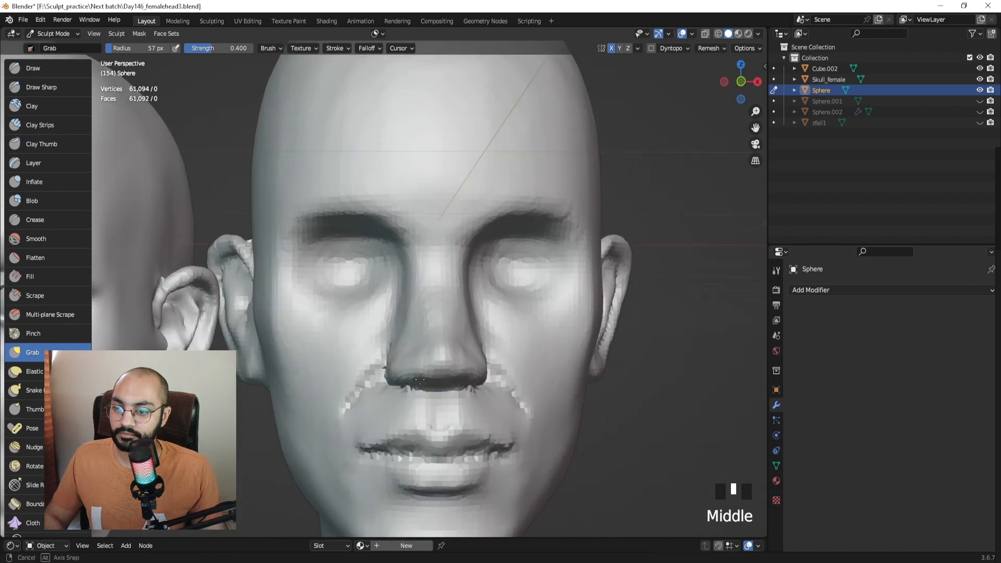
pyautogui.press('f')
pyautogui.click(449, 390)
pyautogui.moveTo(421, 398)
pyautogui.mouseDown()
pyautogui.moveTo(420, 408)
pyautogui.moveTo(414, 391)
pyautogui.mouseUp()
pyautogui.moveTo(413, 391)
pyautogui.mouseDown(button='middle')
pyautogui.moveTo(408, 331)
pyautogui.moveTo(422, 308)
pyautogui.mouseUp(button='middle')
pyautogui.click(423, 306)
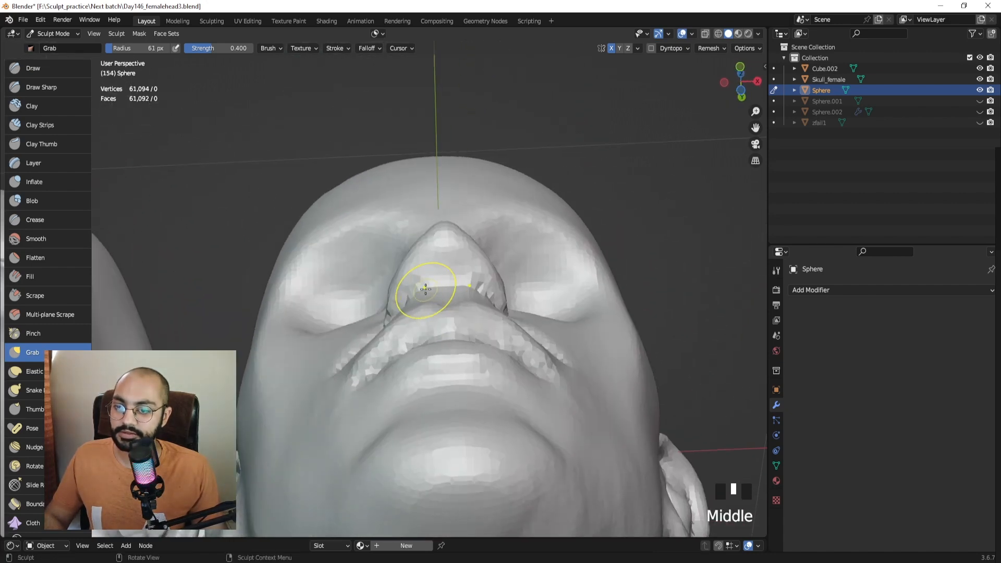
pyautogui.press('f')
pyautogui.click(428, 288)
pyautogui.moveTo(428, 286); pyautogui.dragTo(423, 293)
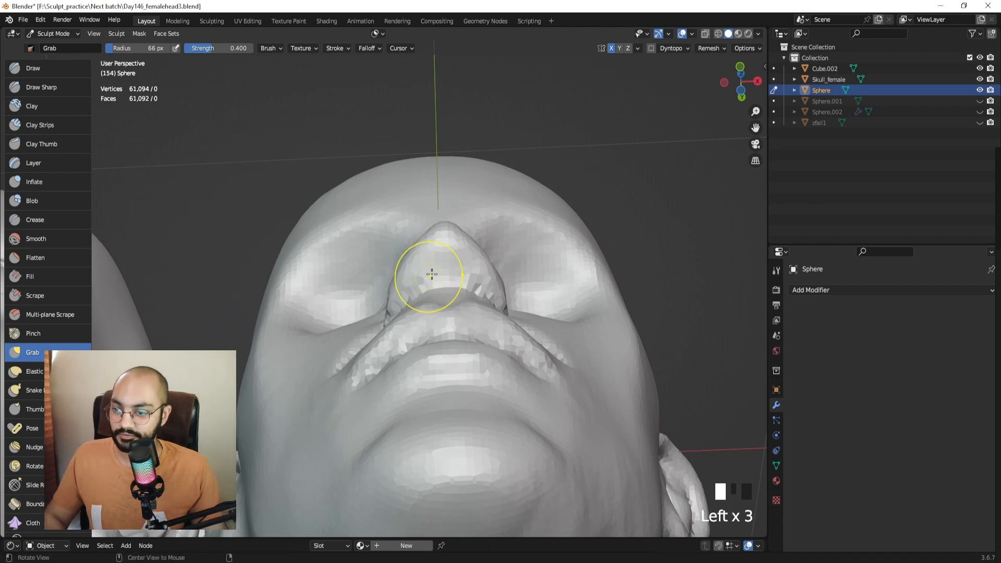
# Remesh the head, then try carving nostril hollows with Draw Sharp and undo the carving.
pyautogui.hotkey('ctrl', 'r')
pyautogui.keyDown('shift'); pyautogui.moveTo(440, 262); pyautogui.dragTo(402, 211, button='middle'); pyautogui.keyUp('shift')
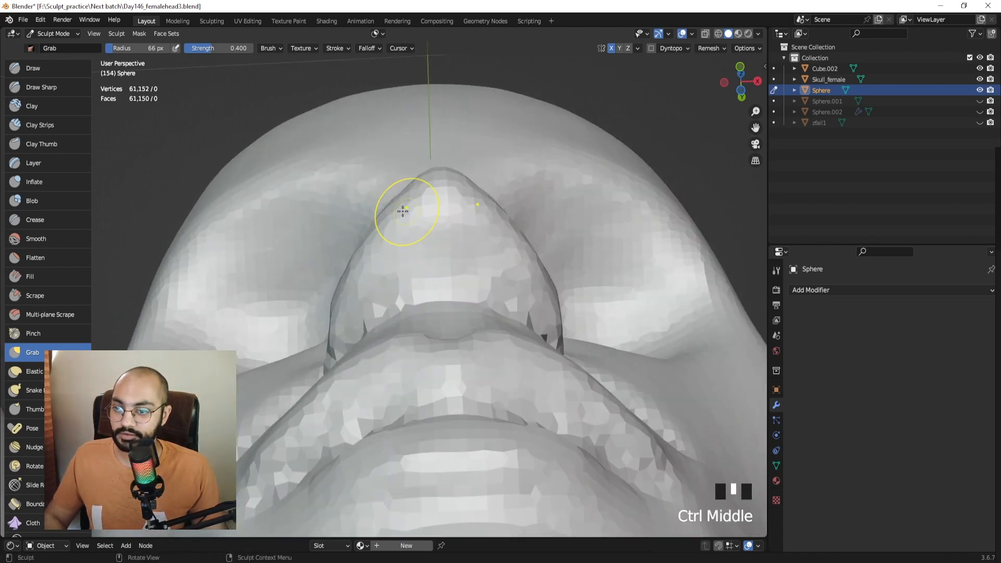
pyautogui.click(42, 87)
pyautogui.keyDown('shift'); pyautogui.moveTo(354, 296); pyautogui.dragTo(368, 282, button='middle'); pyautogui.keyUp('shift')
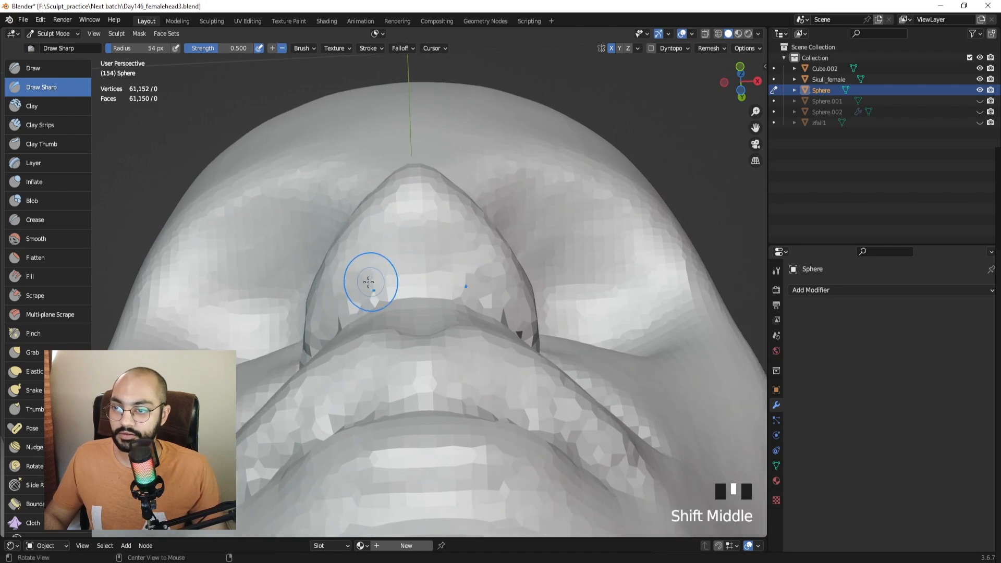
pyautogui.moveTo(369, 277)
pyautogui.mouseDown()
pyautogui.moveTo(365, 267)
pyautogui.moveTo(369, 276)
pyautogui.mouseUp()
pyautogui.moveTo(377, 274)
pyautogui.mouseDown()
pyautogui.moveTo(368, 266)
pyautogui.moveTo(362, 287)
pyautogui.moveTo(386, 254)
pyautogui.mouseUp()
pyautogui.hotkey('ctrl', 'z')
pyautogui.hotkey('ctrl', 'z')
pyautogui.hotkey('ctrl', 'z')
pyautogui.hotkey('ctrl', 'z')
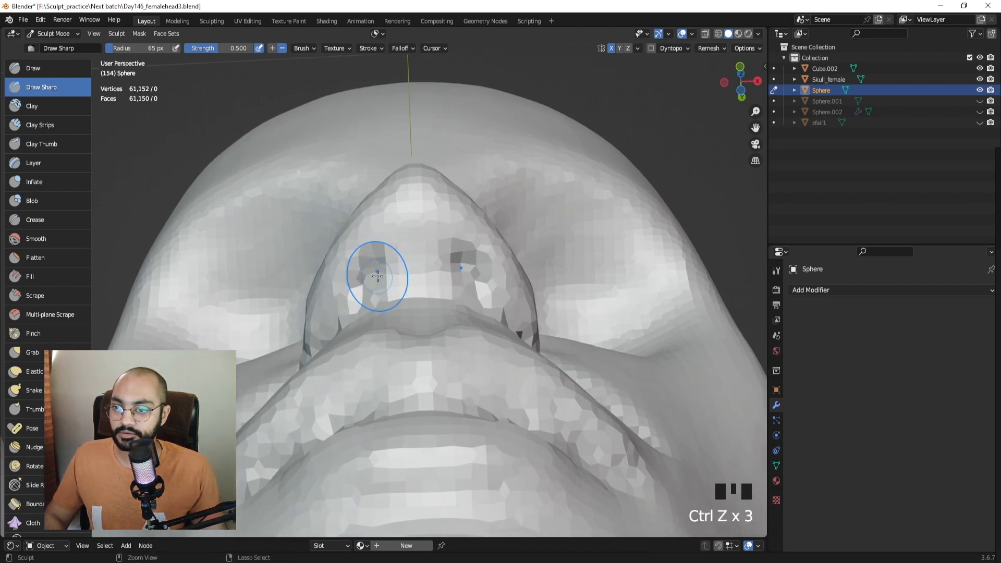
# Voxel remesh the whole head at a finer detail size for higher mesh density.
pyautogui.press('r')
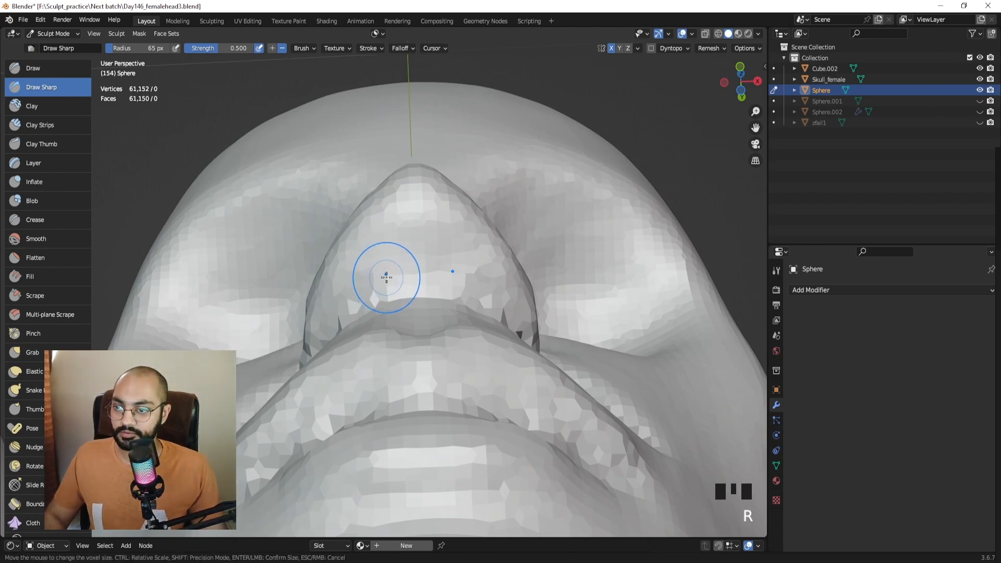
pyautogui.rightClick(386, 277)
pyautogui.keyDown('ctrl'); pyautogui.moveTo(395, 235); pyautogui.dragTo(370, 321, button='middle'); pyautogui.keyUp('ctrl')
pyautogui.keyDown('ctrl'); pyautogui.moveTo(370, 321); pyautogui.dragTo(344, 407, button='middle'); pyautogui.keyUp('ctrl')
pyautogui.moveTo(430, 302); pyautogui.dragTo(433, 347, button='middle')
pyautogui.hotkey('ctrl', 'r')
# Carve mirrored nostril openings under the nose tip with Draw Sharp, deepening their lower edges.
pyautogui.keyDown('ctrl'); pyautogui.moveTo(432, 347); pyautogui.dragTo(404, 201, button='middle'); pyautogui.keyUp('ctrl')
pyautogui.moveTo(399, 260)
pyautogui.keyDown('ctrl'); pyautogui.mouseDown(button='middle')
pyautogui.moveTo(395, 231)
pyautogui.moveTo(404, 233)
pyautogui.moveTo(378, 264)
pyautogui.mouseUp(button='middle'); pyautogui.keyUp('ctrl')
pyautogui.moveTo(378, 263)
pyautogui.mouseDown()
pyautogui.moveTo(364, 269)
pyautogui.moveTo(363, 258)
pyautogui.mouseUp()
pyautogui.moveTo(395, 220)
pyautogui.mouseDown()
pyautogui.moveTo(386, 204)
pyautogui.moveTo(395, 198)
pyautogui.mouseUp()
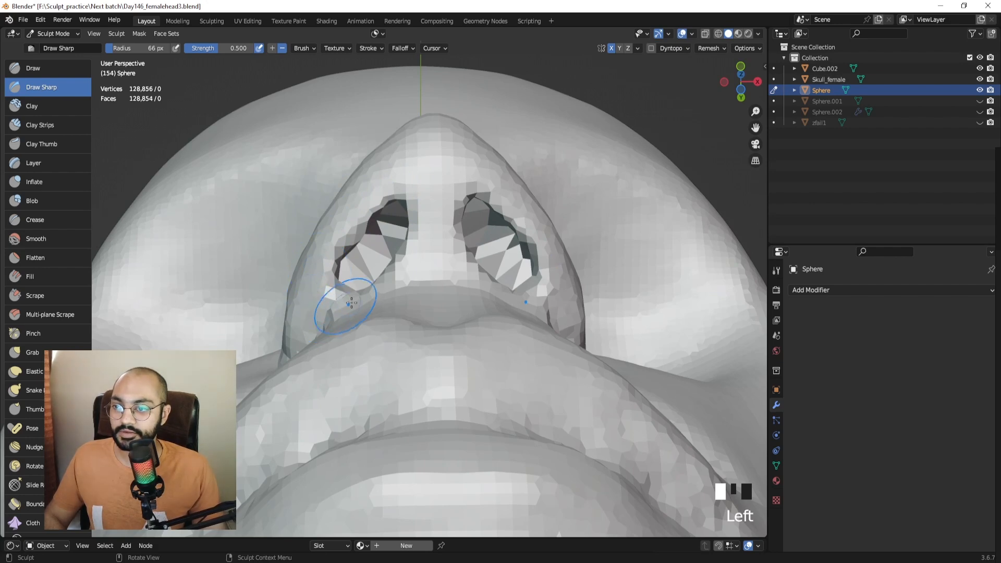
pyautogui.moveTo(377, 258); pyautogui.dragTo(389, 228)
pyautogui.moveTo(391, 228); pyautogui.dragTo(411, 279, button='middle')
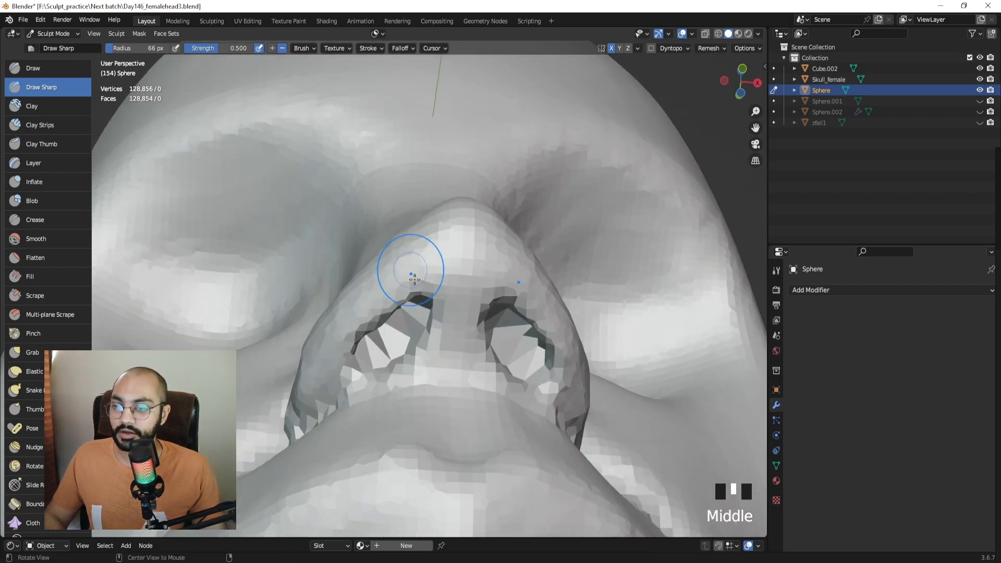
pyautogui.keyDown('shift'); pyautogui.moveTo(392, 342); pyautogui.dragTo(410, 290, button='middle'); pyautogui.keyUp('shift')
pyautogui.moveTo(403, 334)
pyautogui.mouseDown()
pyautogui.moveTo(419, 320)
pyautogui.moveTo(420, 301)
pyautogui.mouseUp()
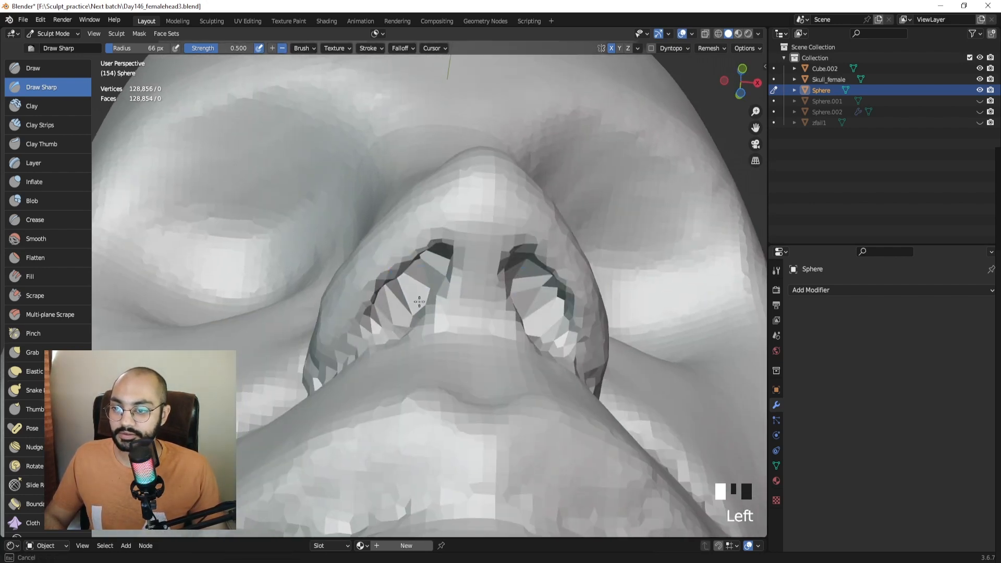
# Check the nostrils from a front view of the face, then undo the recent nostril strokes.
pyautogui.moveTo(370, 336); pyautogui.dragTo(371, 340)
pyautogui.moveTo(371, 340)
pyautogui.keyDown('ctrl'); pyautogui.mouseDown(button='middle')
pyautogui.moveTo(374, 362)
pyautogui.moveTo(390, 370)
pyautogui.moveTo(379, 440)
pyautogui.moveTo(398, 364)
pyautogui.moveTo(501, 286)
pyautogui.moveTo(427, 282)
pyautogui.moveTo(368, 233)
pyautogui.moveTo(353, 167)
pyautogui.mouseUp(button='middle'); pyautogui.keyUp('ctrl')
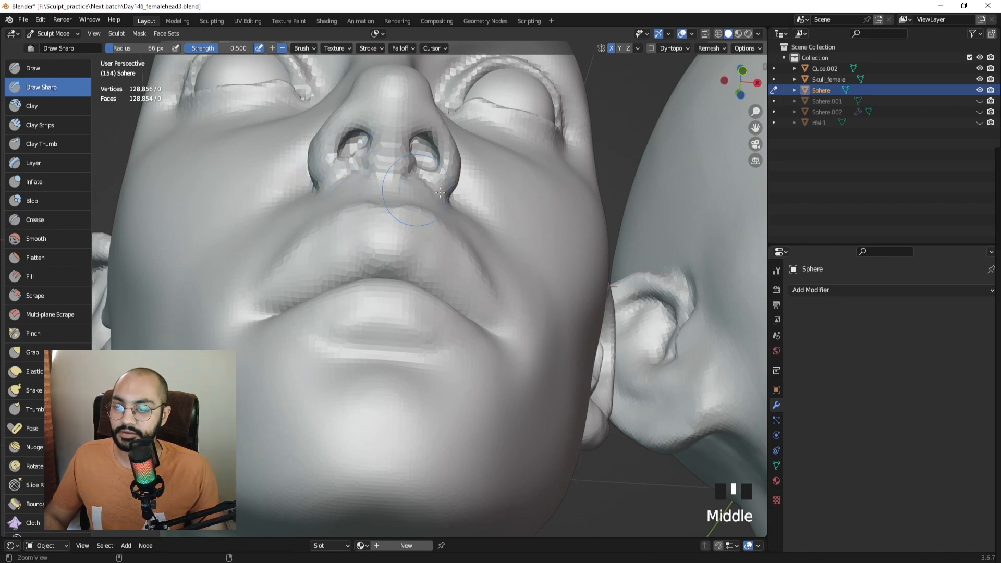
pyautogui.keyDown('ctrl'); pyautogui.moveTo(440, 192); pyautogui.dragTo(496, 265, button='middle'); pyautogui.keyUp('ctrl')
pyautogui.keyDown('shift'); pyautogui.moveTo(495, 265); pyautogui.dragTo(245, 237, button='middle'); pyautogui.keyUp('shift')
pyautogui.keyDown('ctrl'); pyautogui.moveTo(245, 237); pyautogui.dragTo(250, 208, button='middle'); pyautogui.keyUp('ctrl')
pyautogui.keyDown('shift'); pyautogui.moveTo(591, 235); pyautogui.dragTo(422, 263, button='middle'); pyautogui.keyUp('shift')
pyautogui.moveTo(422, 263)
pyautogui.mouseDown(button='middle')
pyautogui.moveTo(426, 236)
pyautogui.moveTo(394, 248)
pyautogui.mouseUp(button='middle')
pyautogui.hotkey('ctrl', 'z')
pyautogui.hotkey('ctrl', 'z')
pyautogui.hotkey('ctrl', 'z')
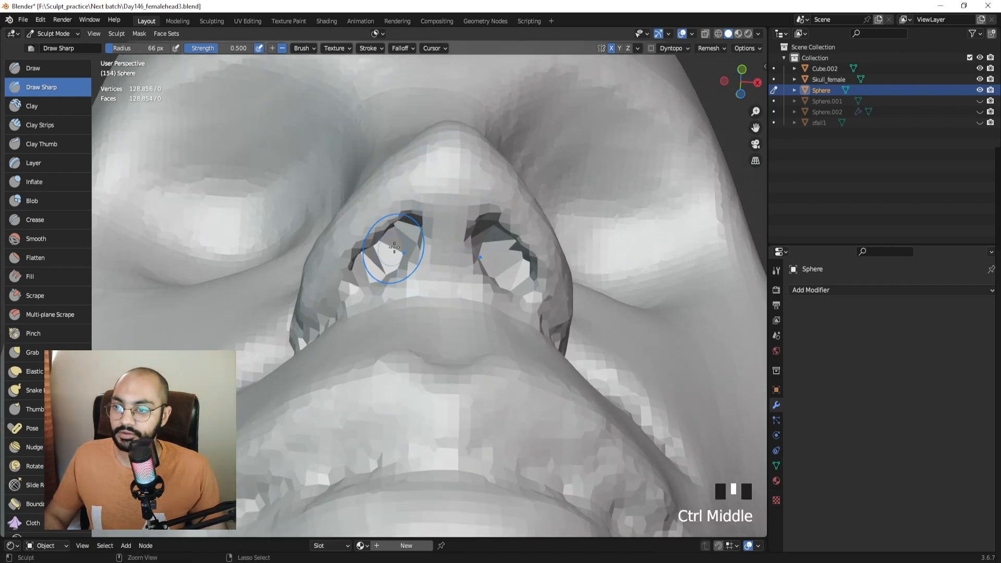
# Recarve deeper nostrils, reshaping and smoothing their interiors and rims for sharper openings.
pyautogui.keyDown('ctrl'); pyautogui.moveTo(394, 248); pyautogui.dragTo(376, 258); pyautogui.keyUp('ctrl')
pyautogui.moveTo(376, 258); pyautogui.dragTo(388, 259, button='middle')
pyautogui.moveTo(388, 260)
pyautogui.mouseDown()
pyautogui.moveTo(368, 246)
pyautogui.moveTo(363, 225)
pyautogui.mouseUp()
pyautogui.keyDown('shift'); pyautogui.moveTo(371, 230); pyautogui.dragTo(383, 238); pyautogui.keyUp('shift')
pyautogui.moveTo(392, 223); pyautogui.dragTo(382, 236)
pyautogui.moveTo(385, 231)
pyautogui.keyDown('shift'); pyautogui.mouseDown()
pyautogui.moveTo(373, 252)
pyautogui.moveTo(359, 254)
pyautogui.mouseUp(); pyautogui.keyUp('shift')
pyautogui.keyDown('shift'); pyautogui.moveTo(367, 241); pyautogui.dragTo(369, 241); pyautogui.keyUp('shift')
pyautogui.moveTo(386, 223); pyautogui.dragTo(372, 239)
pyautogui.keyDown('shift'); pyautogui.moveTo(397, 236); pyautogui.dragTo(374, 251, button='middle'); pyautogui.keyUp('shift')
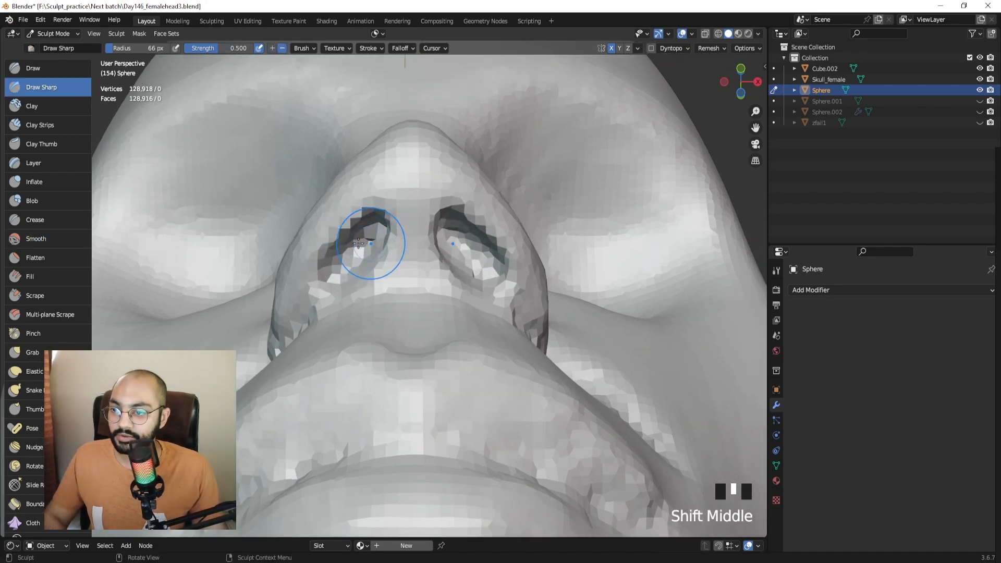
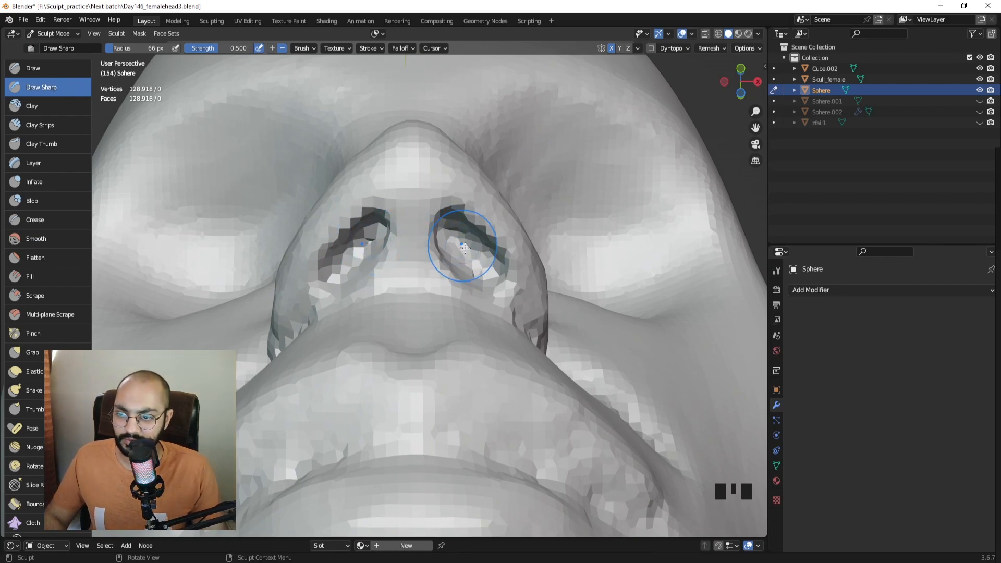
# Symmetrize the head from -X to +X and voxel-remesh it with Ctrl+R to 128,242 vertices.
pyautogui.click(637, 49)
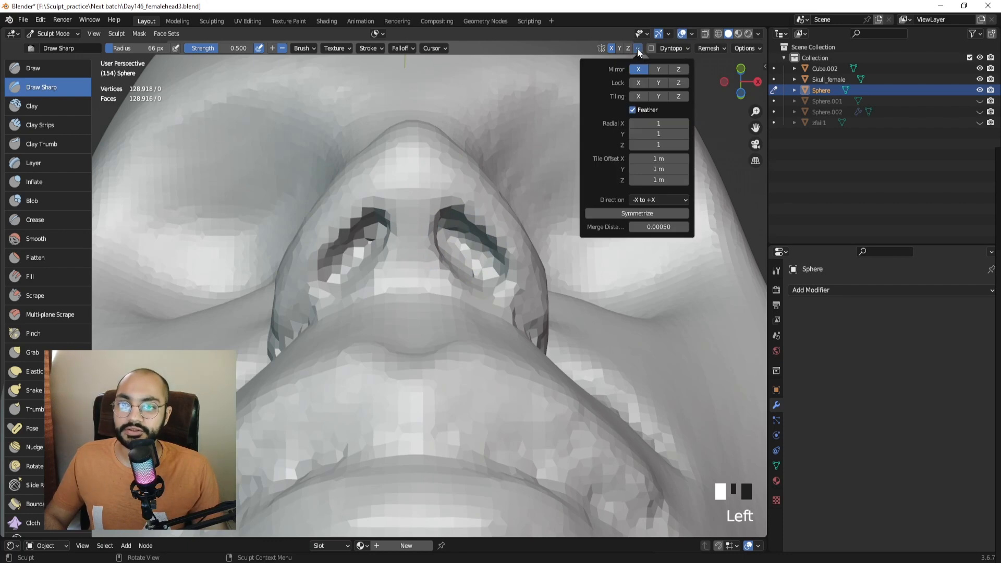
pyautogui.click(633, 215)
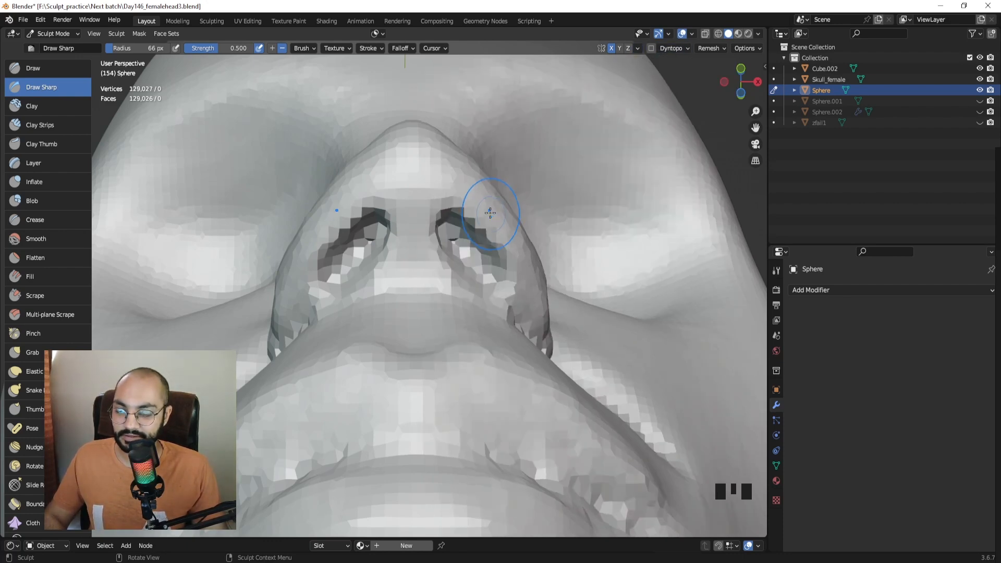
pyautogui.moveTo(449, 233); pyautogui.dragTo(489, 210, button='middle')
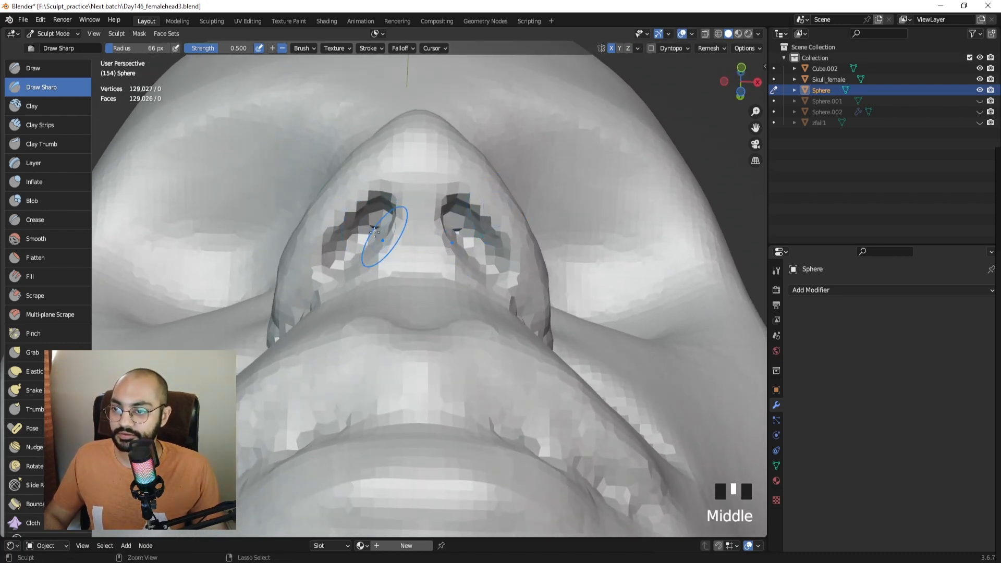
pyautogui.hotkey('ctrl', 'r')
# Sharpen both nostrils with one mirrored Draw Sharp stroke, then view the face from the front.
pyautogui.moveTo(371, 229); pyautogui.dragTo(365, 249)
pyautogui.moveTo(403, 217)
pyautogui.mouseDown(button='middle')
pyautogui.moveTo(437, 263)
pyautogui.moveTo(491, 291)
pyautogui.moveTo(443, 297)
pyautogui.moveTo(412, 261)
pyautogui.mouseUp(button='middle')
pyautogui.moveTo(412, 260)
pyautogui.mouseDown(button='middle')
pyautogui.moveTo(396, 244)
pyautogui.moveTo(386, 316)
pyautogui.moveTo(365, 265)
pyautogui.mouseUp(button='middle')
# Slightly shrink the brush and smooth the cheek beside the nostril and the nostril wing.
pyautogui.press('f')
pyautogui.click(314, 265)
pyautogui.keyDown('shift'); pyautogui.moveTo(313, 266); pyautogui.dragTo(308, 282); pyautogui.keyUp('shift')
pyautogui.moveTo(305, 286)
pyautogui.keyDown('shift'); pyautogui.mouseDown()
pyautogui.moveTo(297, 306)
pyautogui.moveTo(319, 275)
pyautogui.mouseUp(); pyautogui.keyUp('shift')
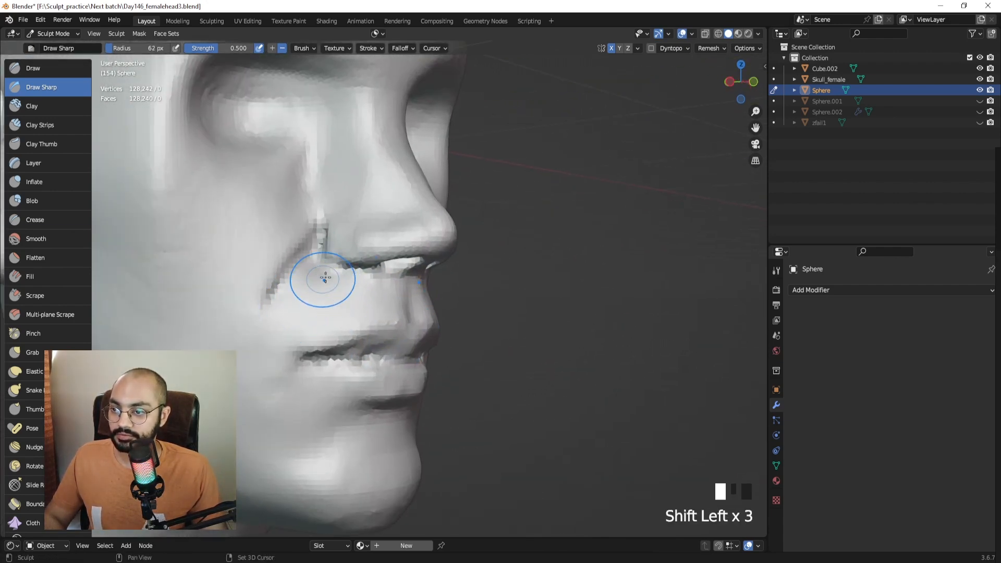
pyautogui.moveTo(319, 275)
pyautogui.keyDown('shift'); pyautogui.mouseDown(button='middle')
pyautogui.moveTo(347, 306)
pyautogui.moveTo(329, 232)
pyautogui.moveTo(359, 255)
pyautogui.moveTo(383, 255)
pyautogui.mouseUp(button='middle'); pyautogui.keyUp('shift')
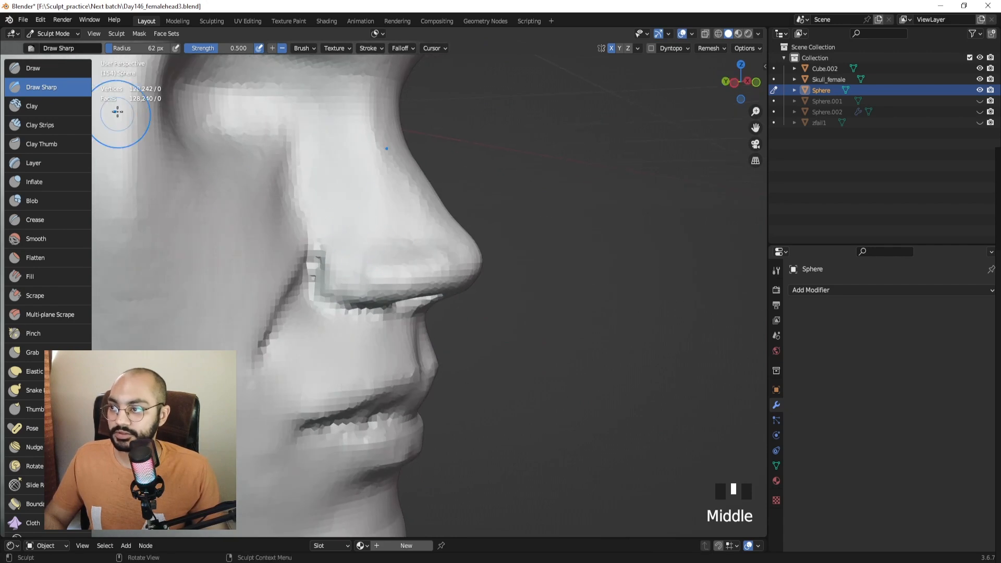
pyautogui.keyDown('ctrl'); pyautogui.moveTo(116, 111); pyautogui.dragTo(125, 99, button='middle'); pyautogui.keyUp('ctrl')
# With a 52 px brush, sculpt along the nostril and nose tip and deepen the upper nostril crease.
pyautogui.press('f')
pyautogui.click(339, 293)
pyautogui.moveTo(317, 286); pyautogui.dragTo(324, 308)
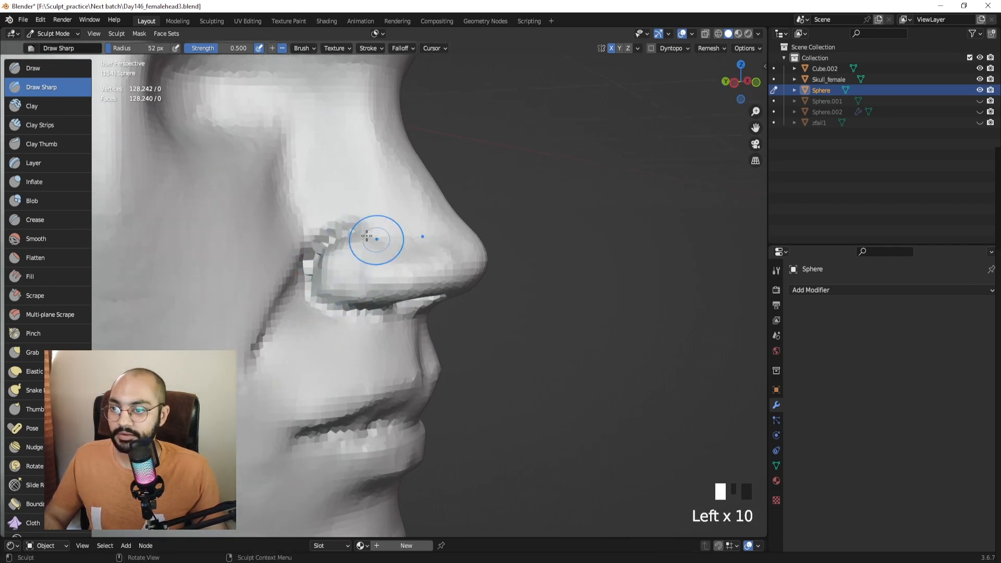
pyautogui.moveTo(454, 246); pyautogui.dragTo(462, 248)
pyautogui.moveTo(465, 253); pyautogui.dragTo(476, 254, button='middle')
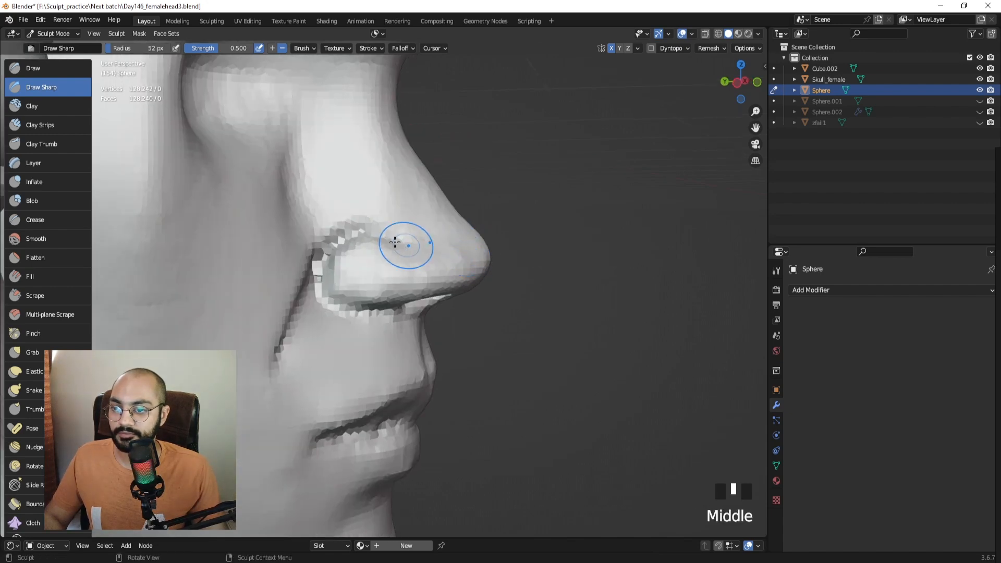
pyautogui.moveTo(394, 240); pyautogui.dragTo(371, 234)
pyautogui.moveTo(381, 237); pyautogui.dragTo(366, 234)
# Smooth the nostril wing further, ending with a close view from below the nose.
pyautogui.moveTo(348, 286)
pyautogui.mouseDown(button='middle')
pyautogui.moveTo(243, 284)
pyautogui.moveTo(336, 264)
pyautogui.mouseUp(button='middle')
pyautogui.keyDown('shift'); pyautogui.moveTo(336, 264); pyautogui.dragTo(350, 274); pyautogui.keyUp('shift')
pyautogui.keyDown('shift'); pyautogui.moveTo(336, 288); pyautogui.dragTo(352, 285); pyautogui.keyUp('shift')
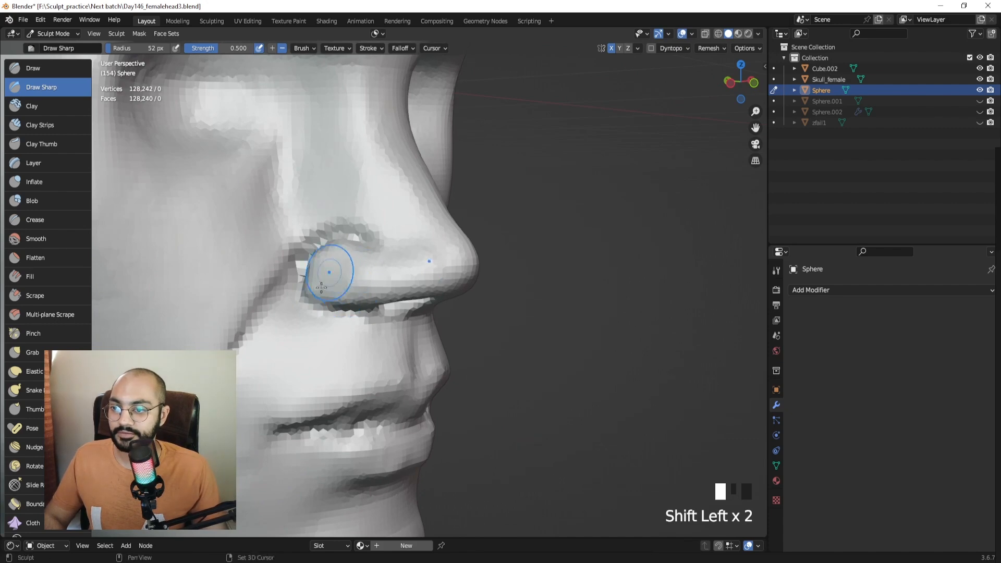
pyautogui.moveTo(321, 287); pyautogui.dragTo(415, 317, button='middle')
# Carve the nostril wing edge deeper with several strokes from a three-quarter view.
pyautogui.keyDown('ctrl'); pyautogui.moveTo(327, 339); pyautogui.dragTo(383, 324); pyautogui.keyUp('ctrl')
pyautogui.moveTo(391, 313); pyautogui.dragTo(334, 311, button='middle')
pyautogui.moveTo(333, 312)
pyautogui.keyDown('ctrl'); pyautogui.mouseDown()
pyautogui.moveTo(411, 300)
pyautogui.moveTo(401, 301)
pyautogui.mouseUp(); pyautogui.keyUp('ctrl')
pyautogui.moveTo(334, 313)
pyautogui.keyDown('ctrl'); pyautogui.mouseDown()
pyautogui.moveTo(375, 306)
pyautogui.moveTo(304, 334)
pyautogui.mouseUp(); pyautogui.keyUp('ctrl')
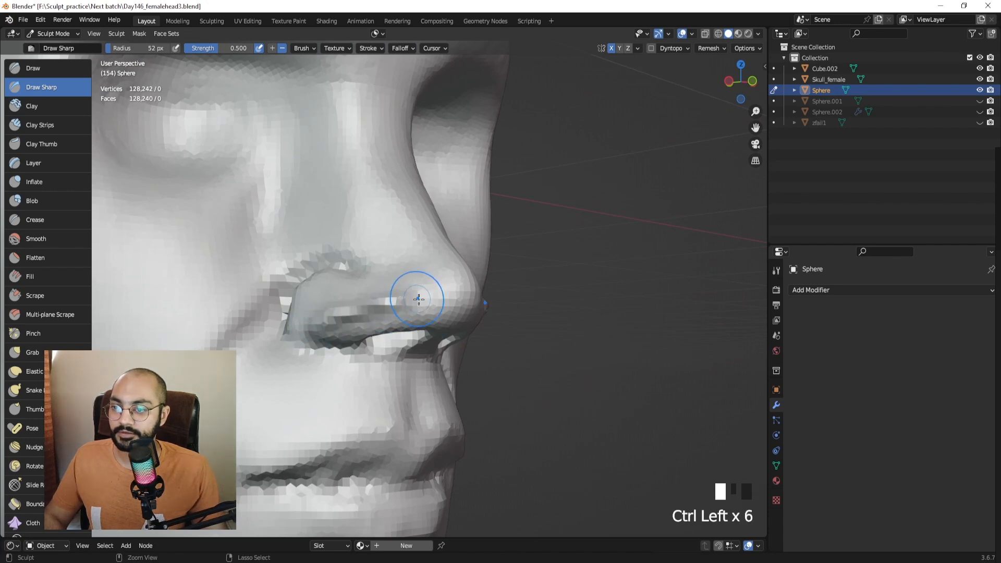
pyautogui.moveTo(419, 299)
pyautogui.mouseDown(button='middle')
pyautogui.moveTo(479, 301)
pyautogui.moveTo(436, 301)
pyautogui.mouseUp(button='middle')
# Enlarge the brush to 67 px and smooth the nostril wing.
pyautogui.press('f')
pyautogui.click(443, 302)
pyautogui.keyDown('shift'); pyautogui.moveTo(399, 308); pyautogui.dragTo(359, 328); pyautogui.keyUp('shift')
pyautogui.moveTo(359, 327)
pyautogui.mouseDown(button='middle')
pyautogui.moveTo(327, 329)
pyautogui.moveTo(330, 308)
pyautogui.moveTo(365, 313)
pyautogui.moveTo(419, 298)
pyautogui.moveTo(384, 295)
pyautogui.mouseUp(button='middle')
# Build up the nose with the Clay Strips brush and smooth the nose tip.
pyautogui.click(54, 126)
pyautogui.moveTo(385, 295)
pyautogui.mouseDown()
pyautogui.moveTo(402, 264)
pyautogui.moveTo(411, 294)
pyautogui.mouseUp()
pyautogui.moveTo(410, 294)
pyautogui.mouseDown(button='middle')
pyautogui.moveTo(376, 274)
pyautogui.moveTo(395, 284)
pyautogui.moveTo(391, 268)
pyautogui.mouseUp(button='middle')
pyautogui.keyDown('shift'); pyautogui.moveTo(391, 302); pyautogui.dragTo(366, 295); pyautogui.keyUp('shift')
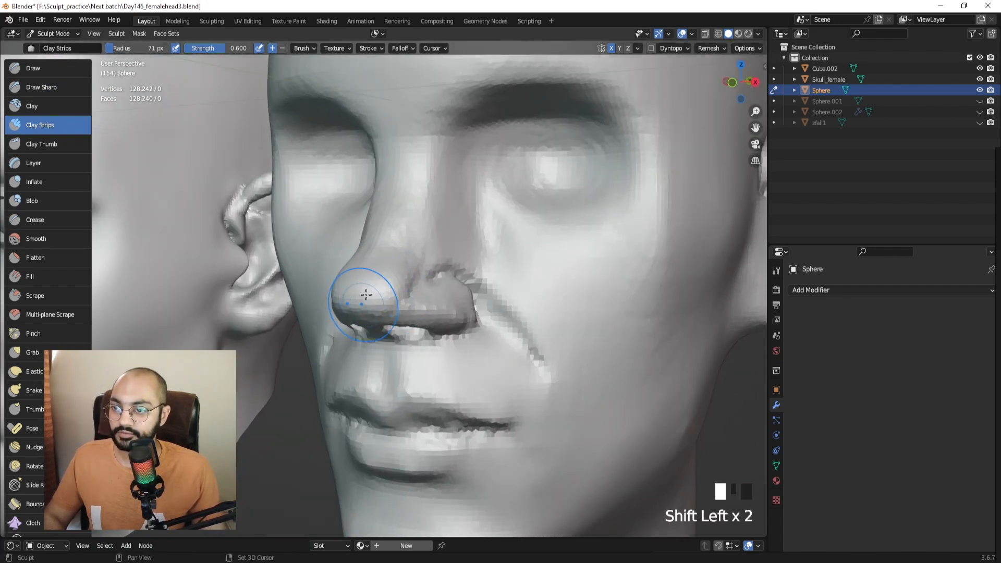
# Switch to the Scrape brush at about 21 px and scrape the underside of the nose.
pyautogui.click(44, 257)
pyautogui.click(47, 276)
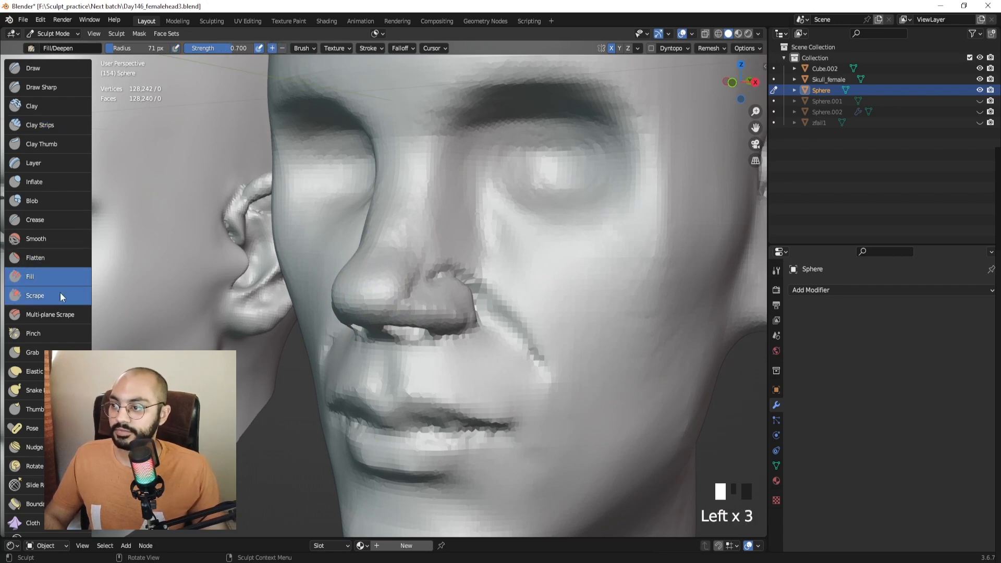
pyautogui.click(61, 295)
pyautogui.moveTo(439, 309)
pyautogui.keyDown('ctrl'); pyautogui.mouseDown(button='middle')
pyautogui.moveTo(435, 295)
pyautogui.moveTo(383, 295)
pyautogui.mouseUp(button='middle'); pyautogui.keyUp('ctrl')
pyautogui.press('f')
pyautogui.click(384, 292)
pyautogui.press('f')
pyautogui.click(377, 297)
pyautogui.moveTo(385, 292); pyautogui.dragTo(356, 318)
# Enlarge the Scrape brush to 59 px, scrape along the nostril, then undo that stroke.
pyautogui.press('f')
pyautogui.click(369, 312)
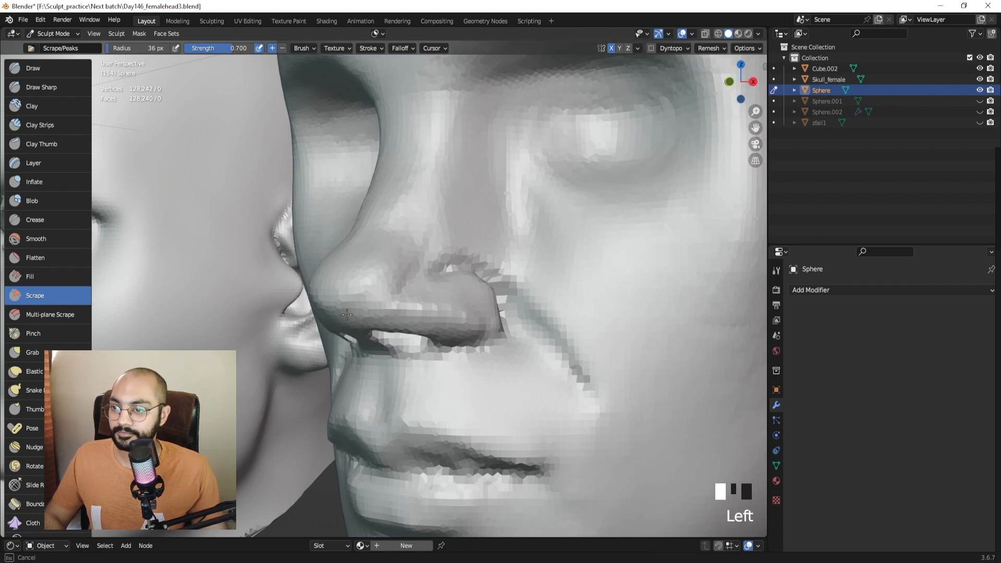
pyautogui.press('f')
pyautogui.click(352, 310)
pyautogui.moveTo(388, 288); pyautogui.dragTo(389, 296)
pyautogui.moveTo(391, 298)
pyautogui.mouseDown(button='middle')
pyautogui.moveTo(437, 303)
pyautogui.moveTo(387, 305)
pyautogui.moveTo(415, 304)
pyautogui.mouseUp(button='middle')
pyautogui.hotkey('ctrl', 'z')
# Resize the brush to 94 px and smooth the nose and both nostril areas.
pyautogui.press('f')
pyautogui.click(389, 304)
pyautogui.click(396, 302)
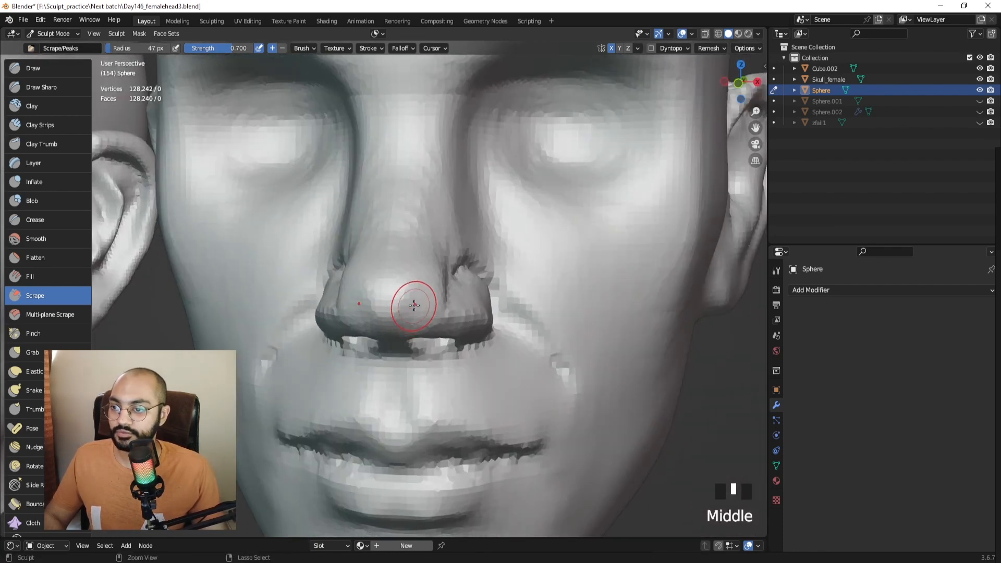
pyautogui.press('f')
pyautogui.click(406, 284)
pyautogui.keyDown('shift'); pyautogui.moveTo(404, 287); pyautogui.dragTo(383, 302); pyautogui.keyUp('shift')
pyautogui.keyDown('shift'); pyautogui.moveTo(376, 307); pyautogui.dragTo(360, 315); pyautogui.keyUp('shift')
pyautogui.moveTo(359, 313); pyautogui.dragTo(385, 307, button='middle')
pyautogui.keyDown('shift'); pyautogui.moveTo(382, 306); pyautogui.dragTo(354, 312); pyautogui.keyUp('shift')
pyautogui.keyDown('shift'); pyautogui.moveTo(348, 311); pyautogui.dragTo(319, 313); pyautogui.keyUp('shift')
pyautogui.keyDown('shift'); pyautogui.moveTo(319, 311); pyautogui.dragTo(318, 316); pyautogui.keyUp('shift')
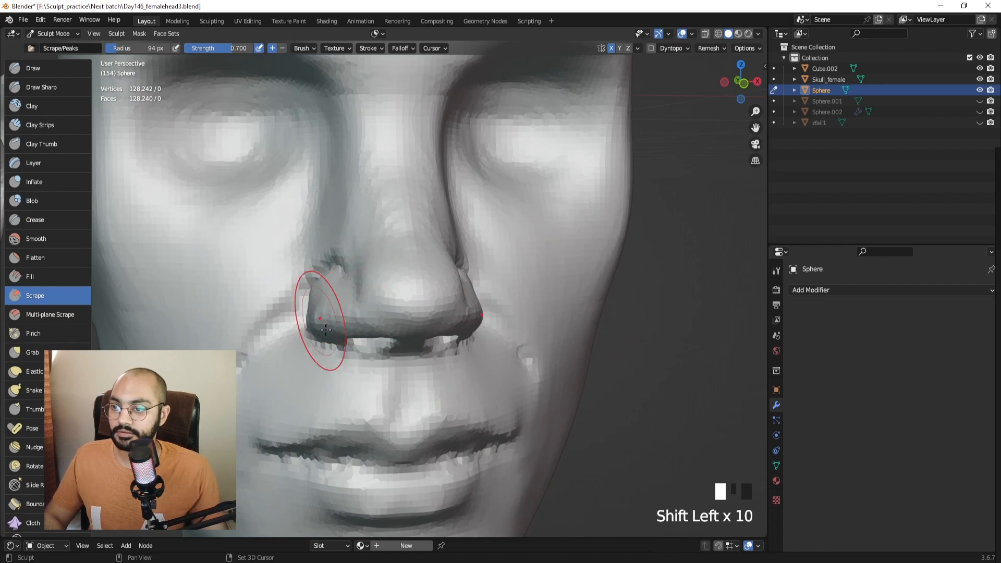
# Compare both heads side by side in profile, then switch to Numpad 1 front view.
pyautogui.keyDown('ctrl'); pyautogui.moveTo(319, 318); pyautogui.dragTo(290, 296, button='middle'); pyautogui.keyUp('ctrl')
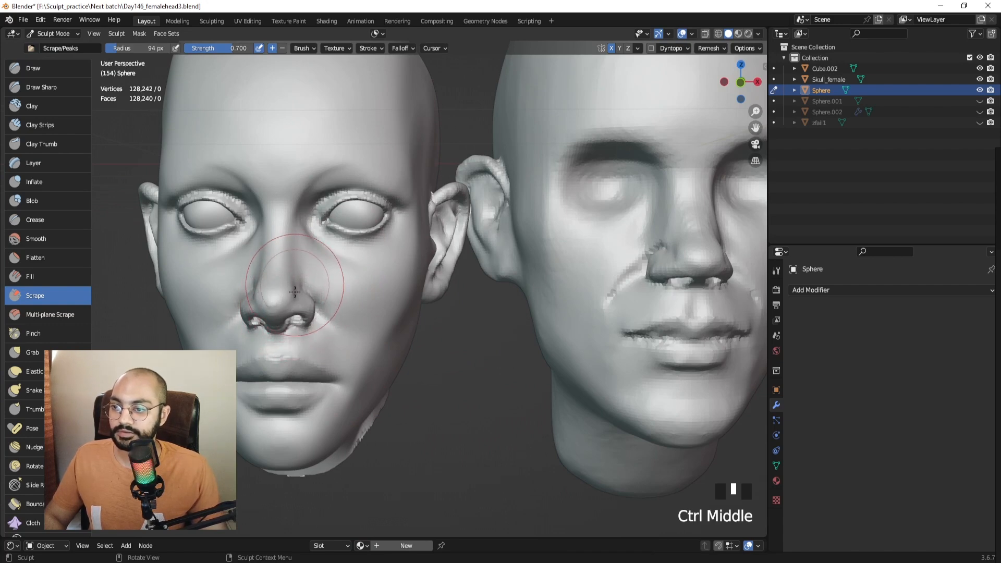
pyautogui.moveTo(295, 292)
pyautogui.keyDown('shift'); pyautogui.mouseDown(button='middle')
pyautogui.moveTo(399, 262)
pyautogui.moveTo(458, 273)
pyautogui.moveTo(343, 282)
pyautogui.moveTo(428, 267)
pyautogui.moveTo(425, 246)
pyautogui.moveTo(391, 290)
pyautogui.moveTo(409, 273)
pyautogui.mouseUp(button='middle'); pyautogui.keyUp('shift')
pyautogui.press('KP_1')
# With the Grab brush, pull the nostril wing and left nostril into shape.
pyautogui.press('g')
pyautogui.moveTo(409, 273); pyautogui.dragTo(433, 278)
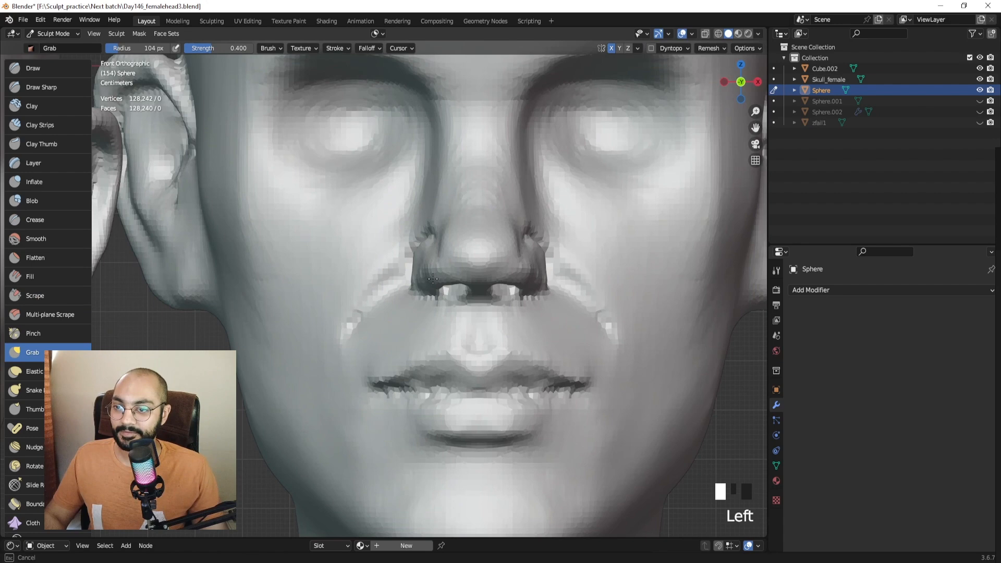
pyautogui.moveTo(420, 286)
pyautogui.mouseDown(button='middle')
pyautogui.moveTo(420, 324)
pyautogui.moveTo(386, 320)
pyautogui.mouseUp(button='middle')
pyautogui.moveTo(387, 320); pyautogui.dragTo(432, 319)
pyautogui.moveTo(432, 318); pyautogui.dragTo(427, 382, button='middle')
pyautogui.moveTo(425, 209); pyautogui.dragTo(428, 281, button='middle')
# Resize the Grab brush to 102 px, then 77 px, and keep reshaping the nostril wing.
pyautogui.press('f')
pyautogui.click(407, 289)
pyautogui.moveTo(397, 292); pyautogui.dragTo(408, 284)
pyautogui.press('f')
pyautogui.press('f')
pyautogui.click(390, 292)
pyautogui.moveTo(408, 283)
pyautogui.mouseDown(button='middle')
pyautogui.moveTo(405, 300)
pyautogui.moveTo(417, 296)
pyautogui.moveTo(428, 259)
pyautogui.mouseUp(button='middle')
pyautogui.moveTo(428, 259); pyautogui.dragTo(433, 261)
pyautogui.moveTo(432, 268); pyautogui.dragTo(418, 260, button='middle')
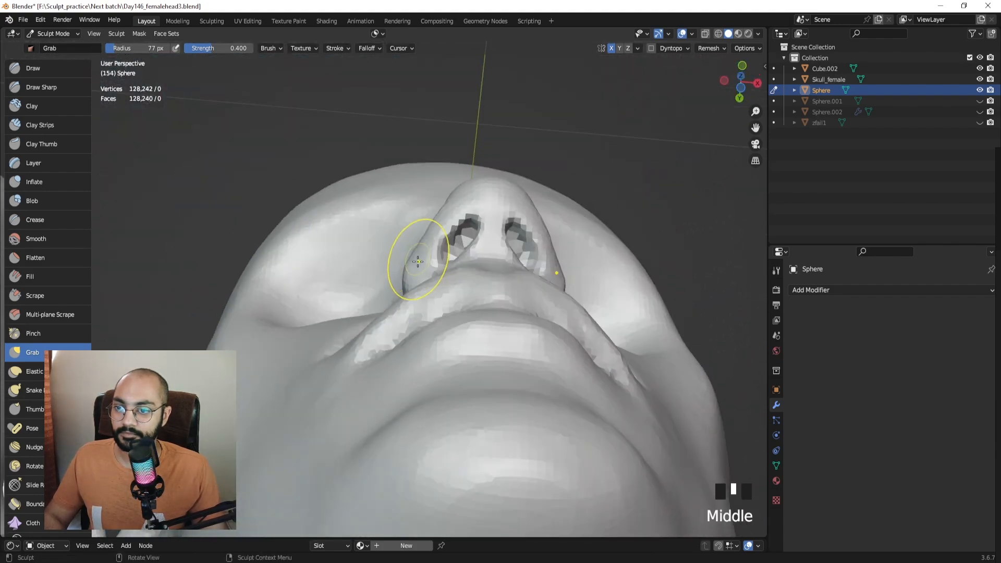
pyautogui.moveTo(423, 262); pyautogui.dragTo(432, 261)
pyautogui.moveTo(432, 261); pyautogui.dragTo(452, 282, button='middle')
pyautogui.keyDown('shift'); pyautogui.moveTo(452, 282); pyautogui.dragTo(474, 306, button='middle'); pyautogui.keyUp('shift')
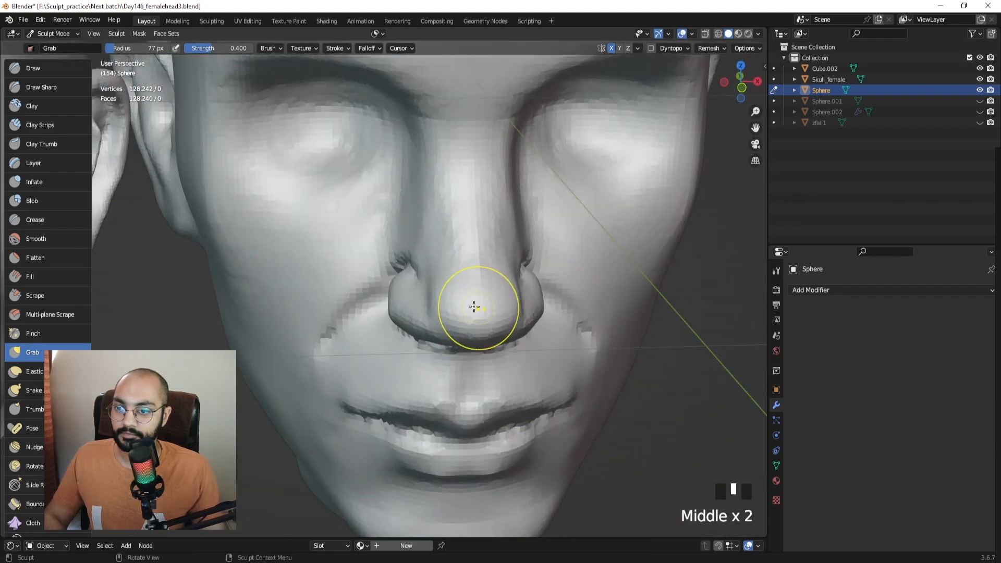
# Set the brush to 94 px and review the face from front view to Numpad 3 side view.
pyautogui.press('KP_1')
pyautogui.moveTo(321, 270)
pyautogui.keyDown('ctrl'); pyautogui.mouseDown(button='middle')
pyautogui.moveTo(438, 268)
pyautogui.moveTo(459, 284)
pyautogui.moveTo(463, 254)
pyautogui.moveTo(437, 257)
pyautogui.mouseUp(button='middle'); pyautogui.keyUp('ctrl')
pyautogui.press('f')
pyautogui.click(433, 262)
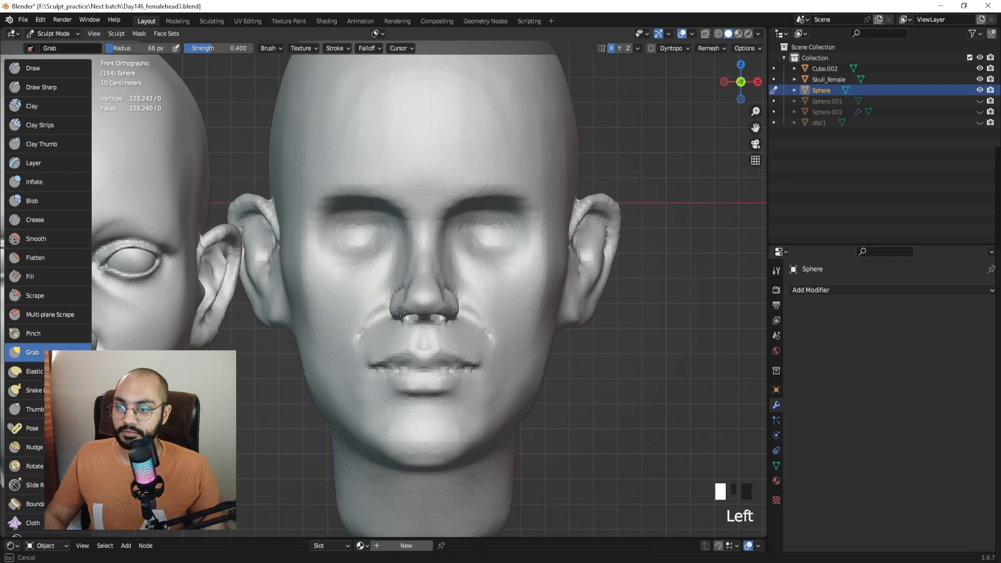
pyautogui.keyDown('ctrl'); pyautogui.moveTo(409, 317); pyautogui.dragTo(412, 325, button='middle'); pyautogui.keyUp('ctrl')
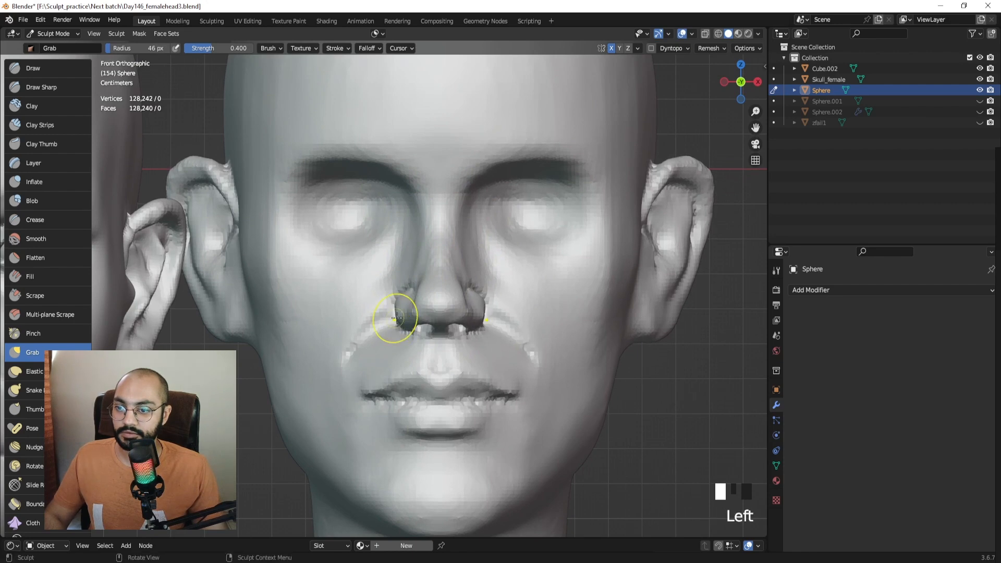
pyautogui.moveTo(418, 305); pyautogui.dragTo(429, 262, button='middle')
pyautogui.moveTo(442, 306)
pyautogui.mouseDown(button='middle')
pyautogui.moveTo(413, 302)
pyautogui.moveTo(412, 313)
pyautogui.moveTo(394, 315)
pyautogui.moveTo(436, 292)
pyautogui.moveTo(440, 308)
pyautogui.mouseUp(button='middle')
pyautogui.press('KP_3')
# In side view, lift the underside of the nose and the nostril rim, undoing the last pull.
pyautogui.press('f')
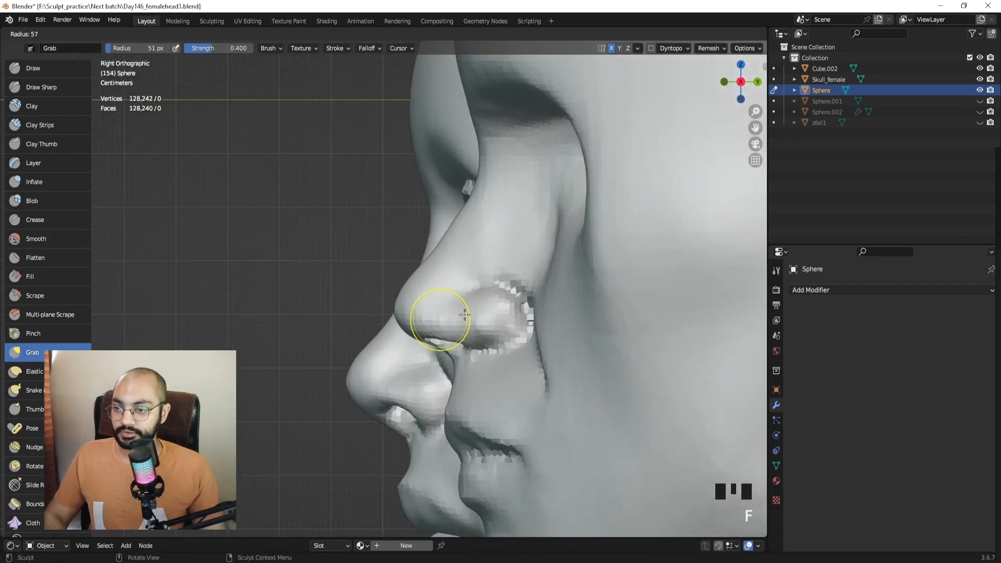
pyautogui.click(387, 366)
pyautogui.moveTo(423, 320); pyautogui.dragTo(431, 295)
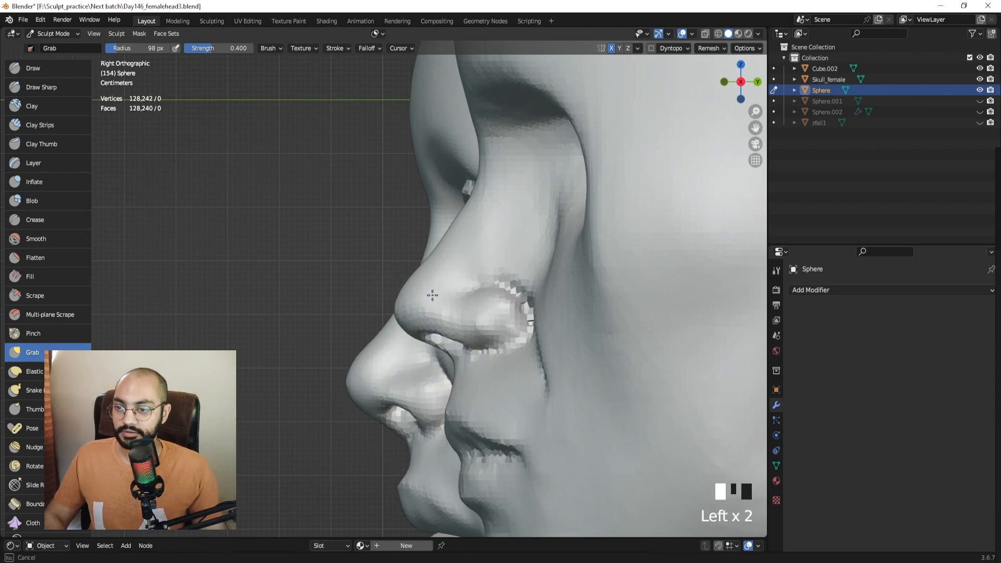
pyautogui.press('f')
pyautogui.click(449, 319)
pyautogui.moveTo(453, 329)
pyautogui.mouseDown()
pyautogui.moveTo(455, 317)
pyautogui.moveTo(414, 323)
pyautogui.moveTo(406, 296)
pyautogui.moveTo(425, 268)
pyautogui.mouseUp()
pyautogui.press('f')
pyautogui.click(420, 324)
pyautogui.hotkey('ctrl', 'z')
# With a 96 px brush, nudge the nose tip upward and shape the nose bridge.
pyautogui.press('f')
pyautogui.click(415, 278)
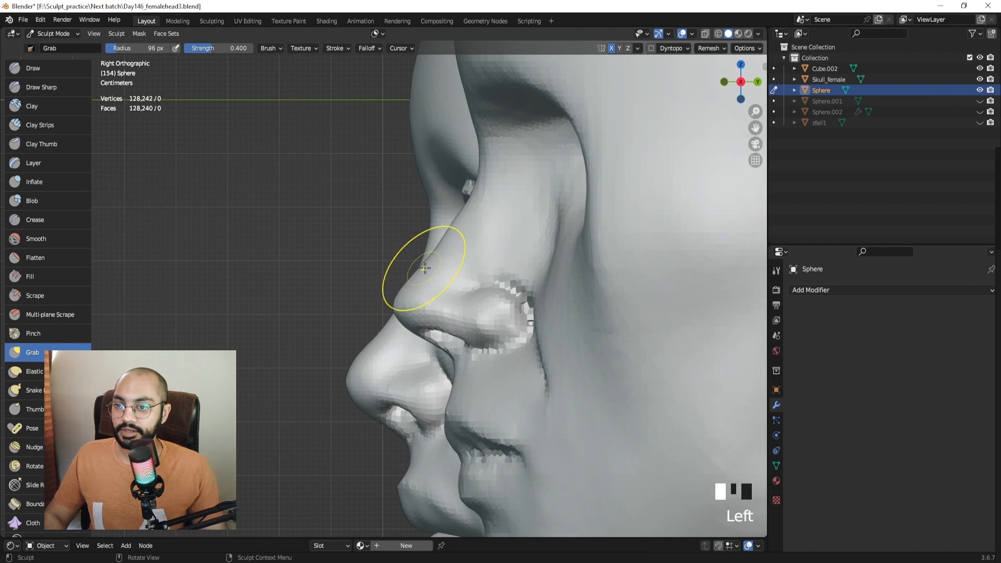
pyautogui.keyDown('shift'); pyautogui.moveTo(442, 253); pyautogui.dragTo(428, 270, button='middle'); pyautogui.keyUp('shift')
pyautogui.press('f')
pyautogui.click(449, 264)
pyautogui.moveTo(448, 252); pyautogui.dragTo(445, 247)
# In Object Mode, move the Cube.002 head further left and up.
pyautogui.hotkey('ctrl', 'Tab')
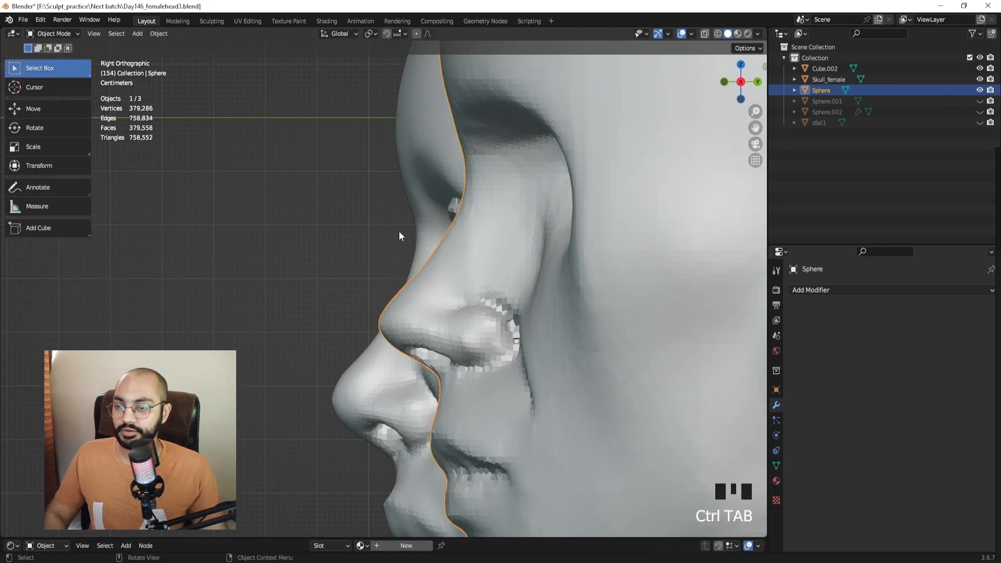
pyautogui.keyDown('ctrl'); pyautogui.moveTo(399, 230); pyautogui.dragTo(407, 208, button='middle'); pyautogui.keyUp('ctrl')
pyautogui.click(408, 209)
pyautogui.press('g')
pyautogui.click(238, 176)
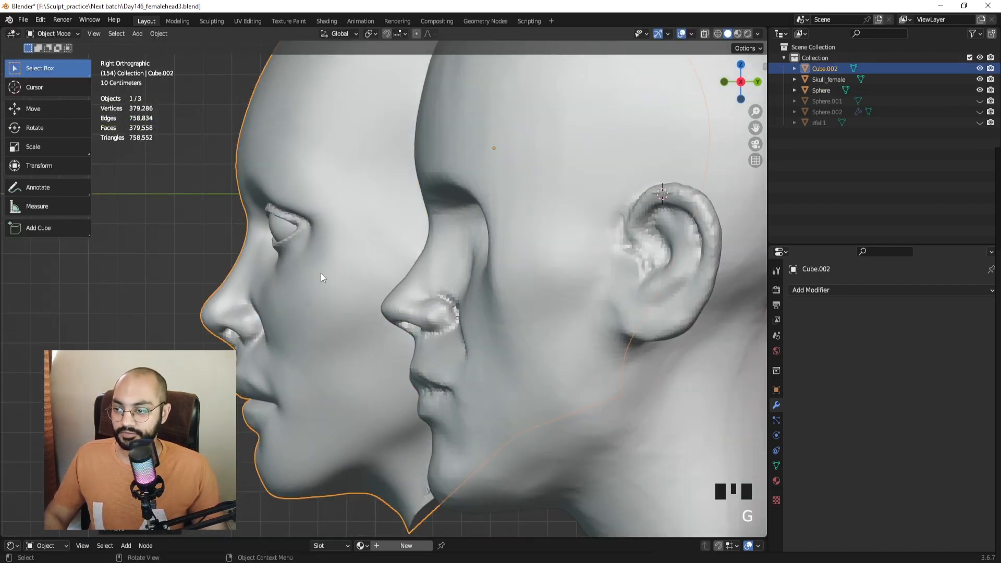
# Return the Sphere head to Sculpt Mode and zoom to the nose with a 75 px brush.
pyautogui.click(424, 276)
pyautogui.hotkey('ctrl', 'Tab')
pyautogui.keyDown('ctrl'); pyautogui.moveTo(416, 317); pyautogui.dragTo(411, 264, button='middle'); pyautogui.keyUp('ctrl')
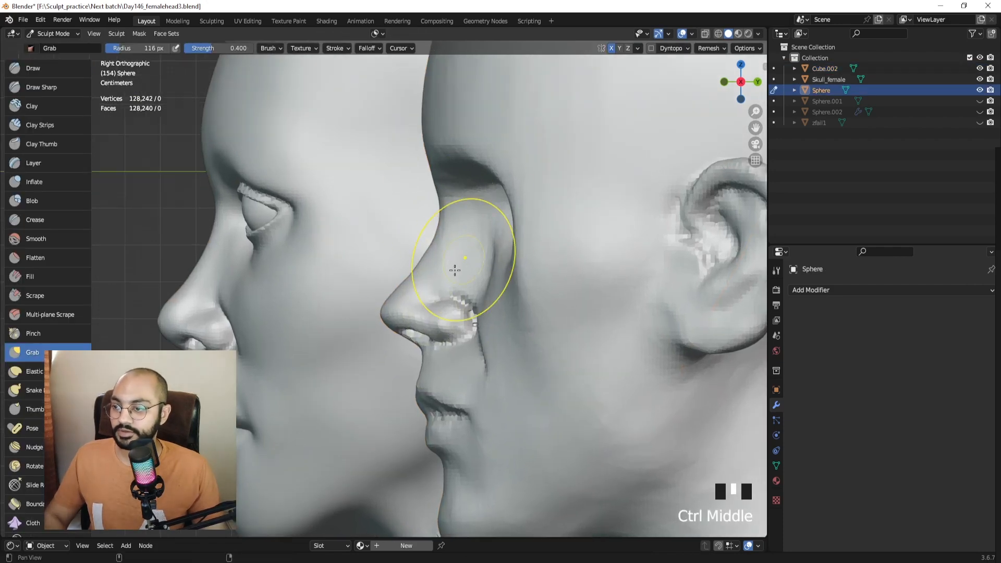
pyautogui.press('f')
pyautogui.click(415, 312)
pyautogui.moveTo(413, 313)
pyautogui.mouseDown(button='middle')
pyautogui.moveTo(505, 268)
pyautogui.moveTo(414, 190)
pyautogui.mouseUp(button='middle')
# Switch to Clay Strips and smooth the left nostril with a 51 px brush.
pyautogui.click(40, 125)
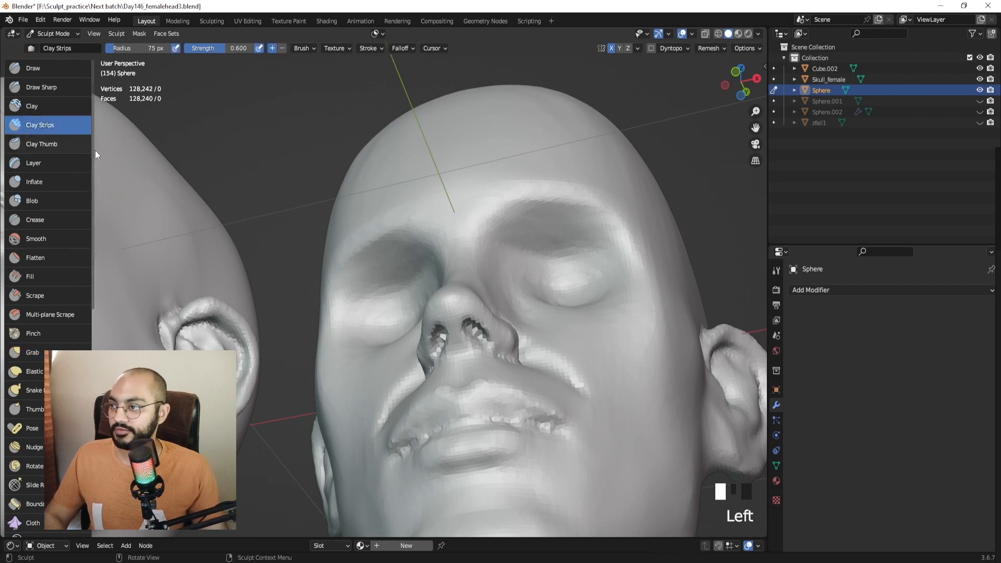
pyautogui.moveTo(518, 337)
pyautogui.keyDown('shift'); pyautogui.mouseDown(button='middle')
pyautogui.moveTo(456, 283)
pyautogui.moveTo(453, 256)
pyautogui.mouseUp(button='middle'); pyautogui.keyUp('shift')
pyautogui.moveTo(365, 344)
pyautogui.mouseDown(button='middle')
pyautogui.moveTo(378, 274)
pyautogui.moveTo(399, 291)
pyautogui.mouseUp(button='middle')
pyautogui.keyDown('ctrl'); pyautogui.moveTo(388, 300); pyautogui.dragTo(384, 284, button='middle'); pyautogui.keyUp('ctrl')
pyautogui.press('f')
pyautogui.click(372, 284)
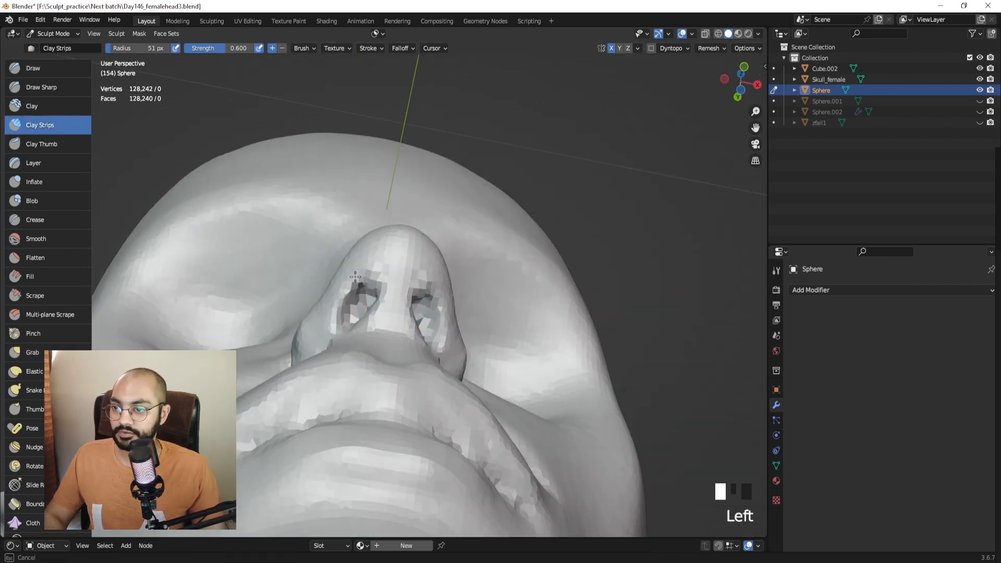
pyautogui.keyDown('shift'); pyautogui.moveTo(371, 268); pyautogui.dragTo(373, 284); pyautogui.keyUp('shift')
# In right side view, use the Grab brush to pull the nose tip into shape.
pyautogui.moveTo(398, 302)
pyautogui.mouseDown(button='middle')
pyautogui.moveTo(284, 364)
pyautogui.moveTo(438, 306)
pyautogui.moveTo(440, 335)
pyautogui.moveTo(429, 313)
pyautogui.moveTo(424, 321)
pyautogui.mouseUp(button='middle')
pyautogui.press('KP_3')
pyautogui.press('g')
pyautogui.press('f')
pyautogui.press('f')
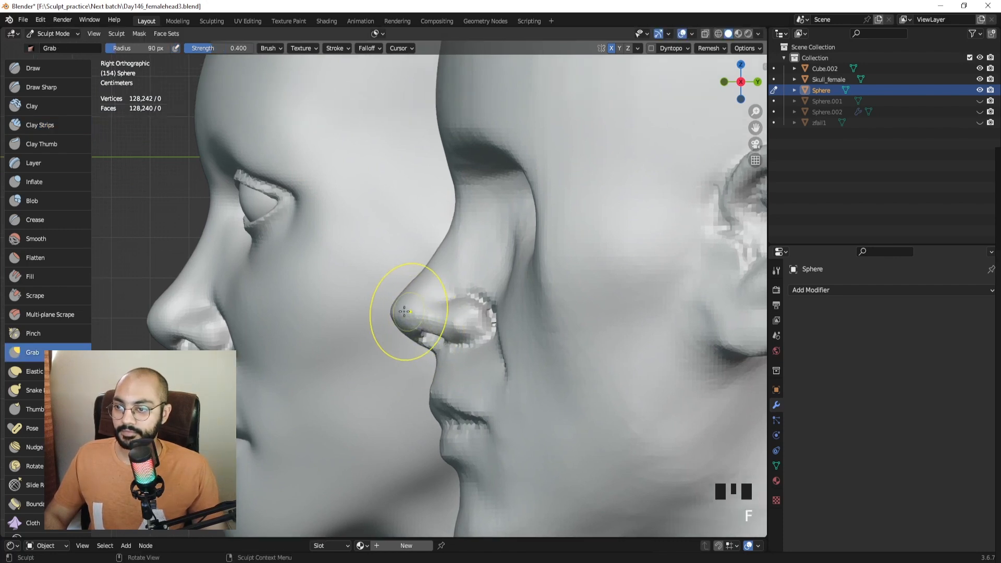
pyautogui.click(414, 315)
pyautogui.moveTo(402, 309); pyautogui.dragTo(403, 306)
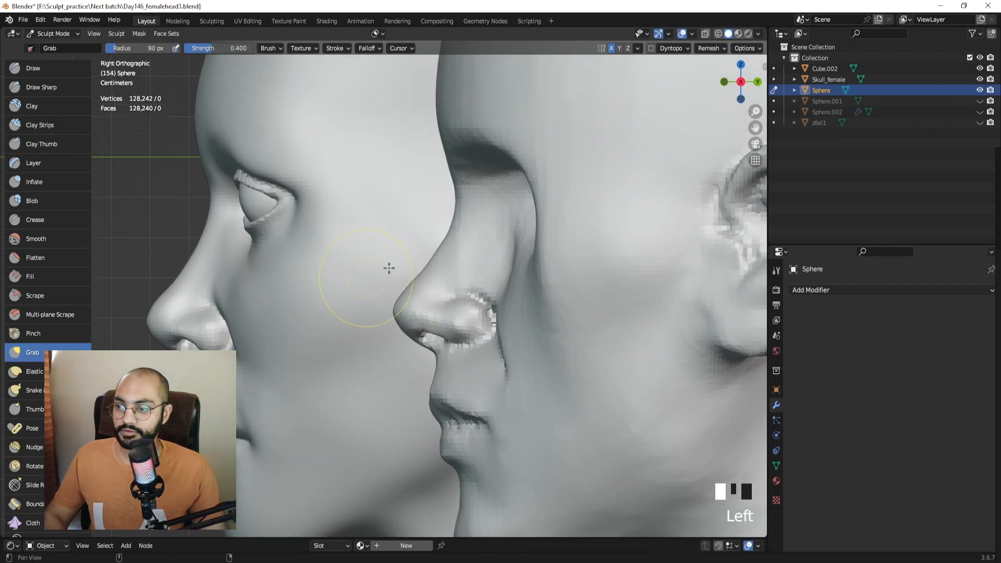
# Enlarge the Grab brush and nudge the nose bridge with a short stroke.
pyautogui.keyDown('shift'); pyautogui.moveTo(389, 268); pyautogui.dragTo(370, 288, button='middle'); pyautogui.keyUp('shift')
pyautogui.press('f')
pyautogui.click(428, 260)
pyautogui.press('f')
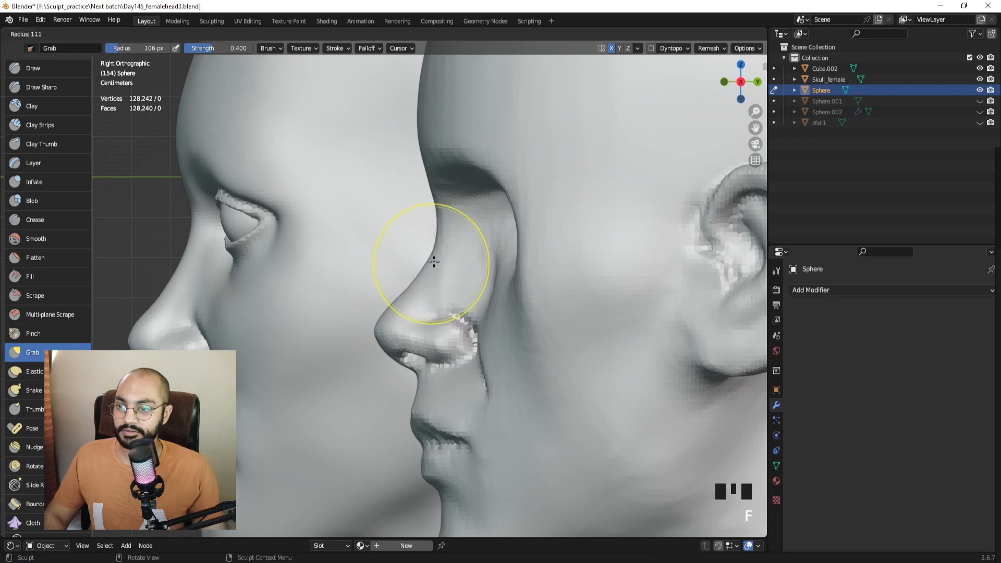
pyautogui.click(434, 261)
pyautogui.moveTo(434, 256); pyautogui.dragTo(431, 252)
# Raise the brush radius to 146 px and pull the brow and nose-bridge profile forward.
pyautogui.keyDown('ctrl'); pyautogui.moveTo(432, 255); pyautogui.dragTo(436, 277, button='middle'); pyautogui.keyUp('ctrl')
pyautogui.press('f')
pyautogui.click(405, 273)
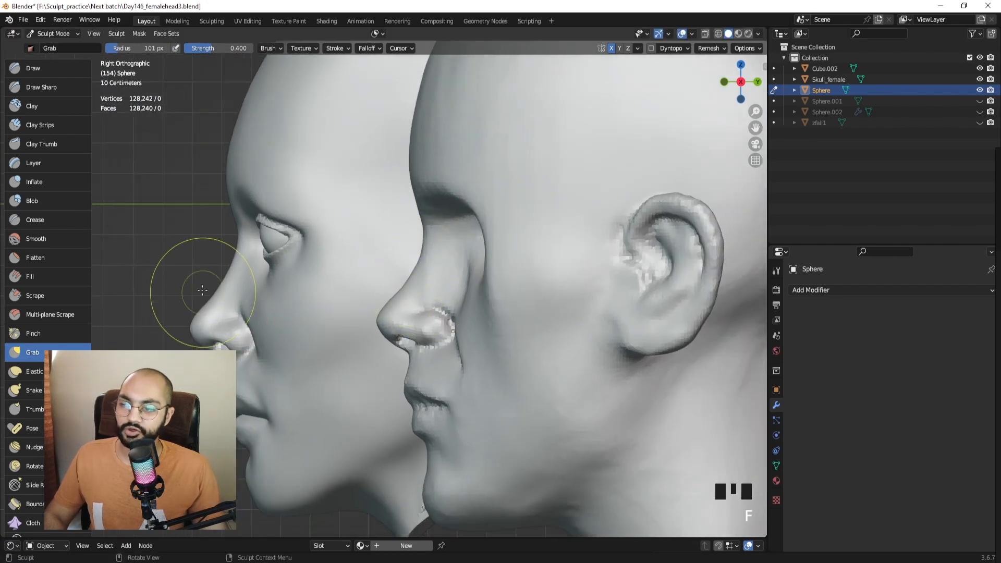
pyautogui.keyDown('shift'); pyautogui.moveTo(432, 215); pyautogui.dragTo(433, 261, button='middle'); pyautogui.keyUp('shift')
pyautogui.press('f')
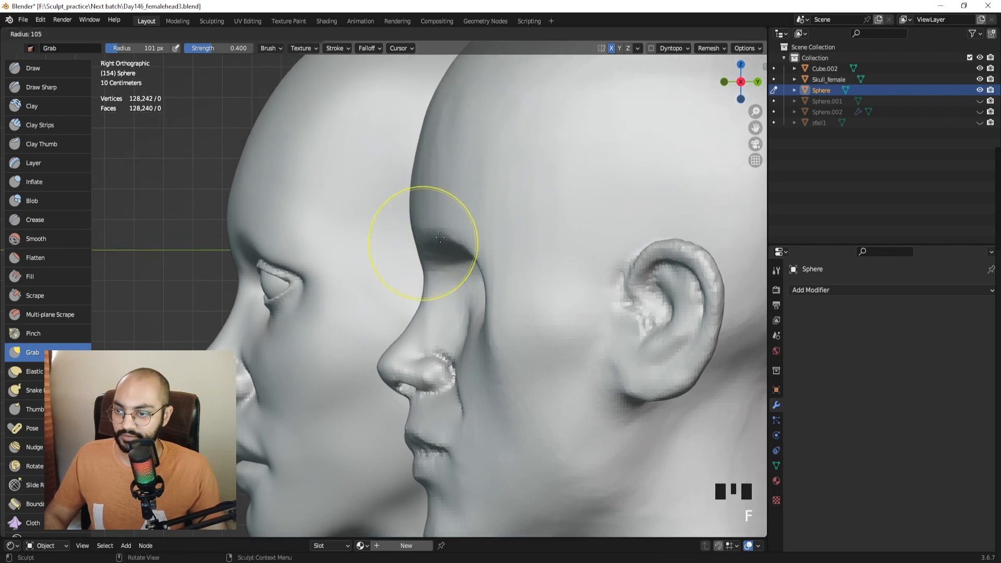
pyautogui.click(505, 244)
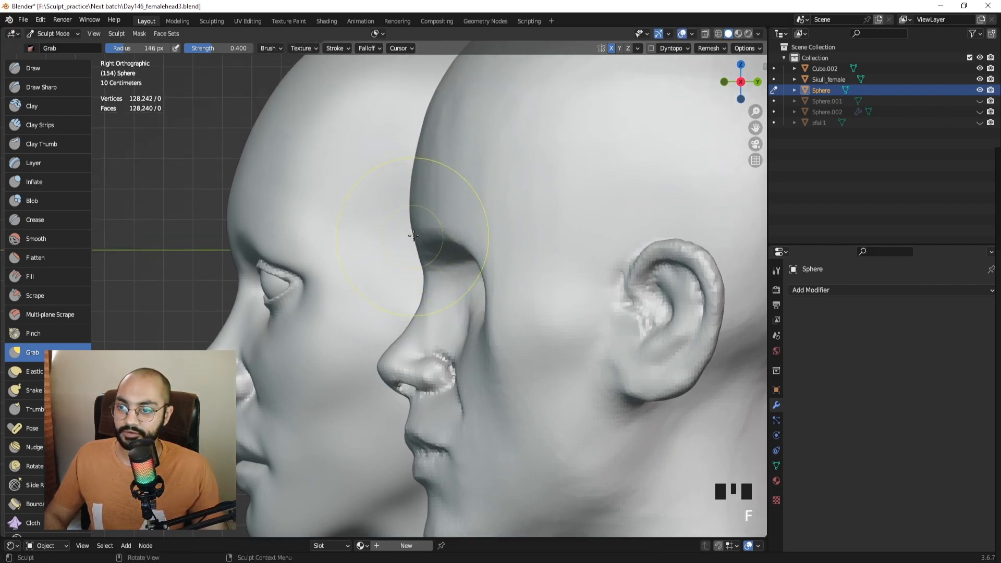
pyautogui.click(413, 236)
pyautogui.moveTo(413, 235); pyautogui.dragTo(428, 236)
# Reshape the nostril with a brush of about 67 px.
pyautogui.press('f')
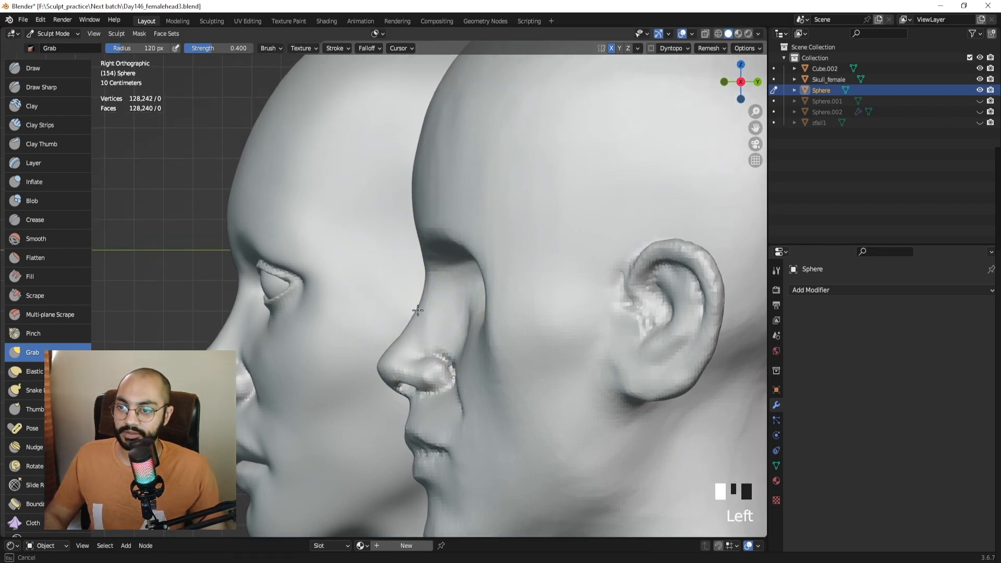
pyautogui.moveTo(427, 292)
pyautogui.keyDown('shift'); pyautogui.mouseDown(button='middle')
pyautogui.moveTo(431, 237)
pyautogui.moveTo(442, 276)
pyautogui.moveTo(437, 263)
pyautogui.moveTo(428, 311)
pyautogui.mouseUp(button='middle'); pyautogui.keyUp('shift')
pyautogui.press('f')
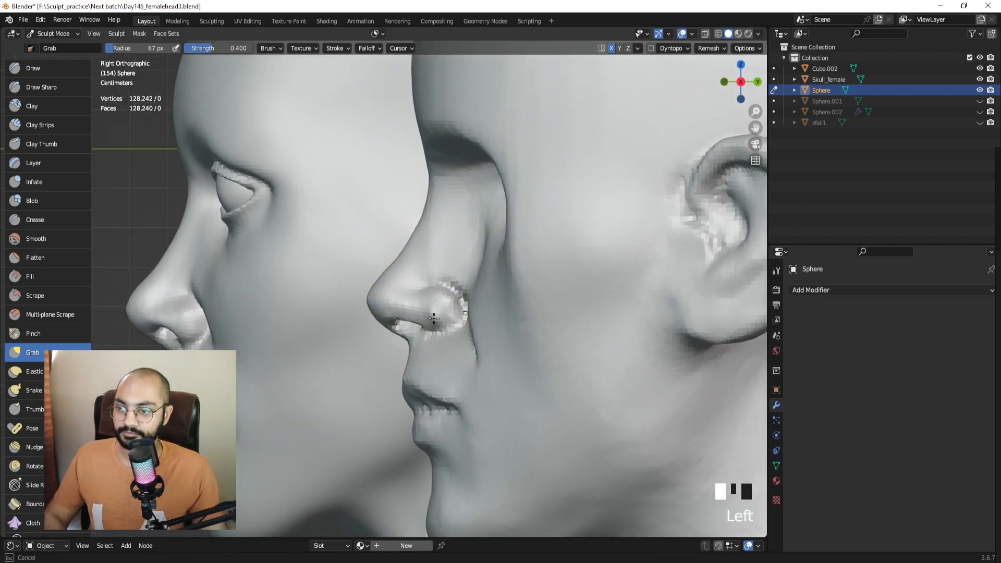
pyautogui.press('f')
pyautogui.moveTo(433, 318); pyautogui.dragTo(441, 328)
pyautogui.click(465, 317)
# Smooth the nostril with a smaller brush, then undo those smoothing strokes.
pyautogui.press('f')
pyautogui.press('f')
pyautogui.click(469, 318)
pyautogui.keyDown('shift'); pyautogui.moveTo(441, 326); pyautogui.dragTo(437, 328); pyautogui.keyUp('shift')
pyautogui.keyDown('shift'); pyautogui.moveTo(436, 328); pyautogui.dragTo(444, 331); pyautogui.keyUp('shift')
pyautogui.hotkey('ctrl', 'z')
pyautogui.hotkey('ctrl', 'z')
pyautogui.hotkey('ctrl', 'z')
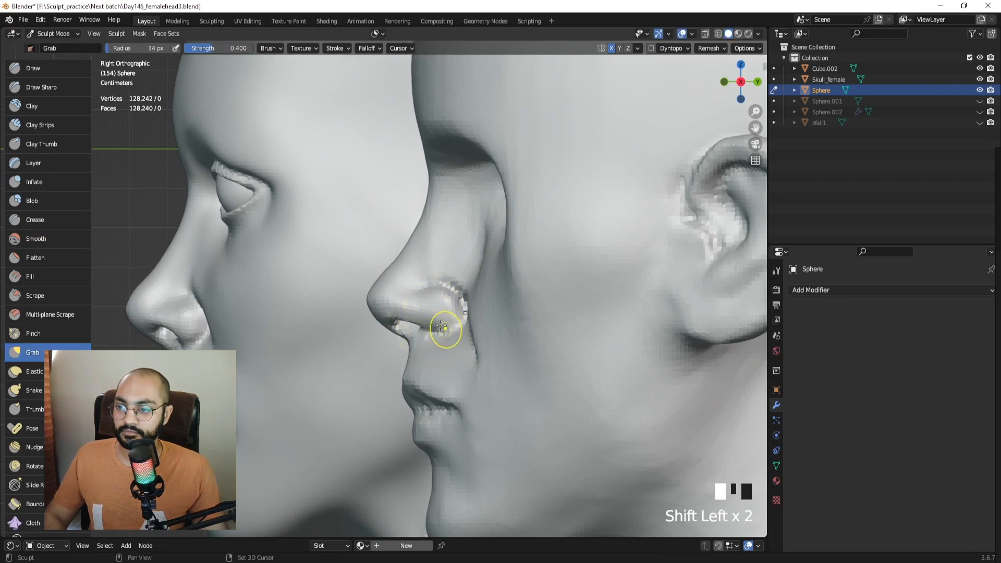
pyautogui.moveTo(446, 331)
pyautogui.mouseDown(button='middle')
pyautogui.moveTo(539, 323)
pyautogui.moveTo(402, 307)
pyautogui.moveTo(439, 313)
pyautogui.moveTo(405, 299)
pyautogui.moveTo(409, 269)
pyautogui.moveTo(362, 288)
pyautogui.moveTo(413, 297)
pyautogui.moveTo(364, 277)
pyautogui.moveTo(396, 325)
pyautogui.moveTo(398, 306)
pyautogui.moveTo(456, 261)
pyautogui.moveTo(473, 288)
pyautogui.mouseUp(button='middle')
pyautogui.click(31, 87)
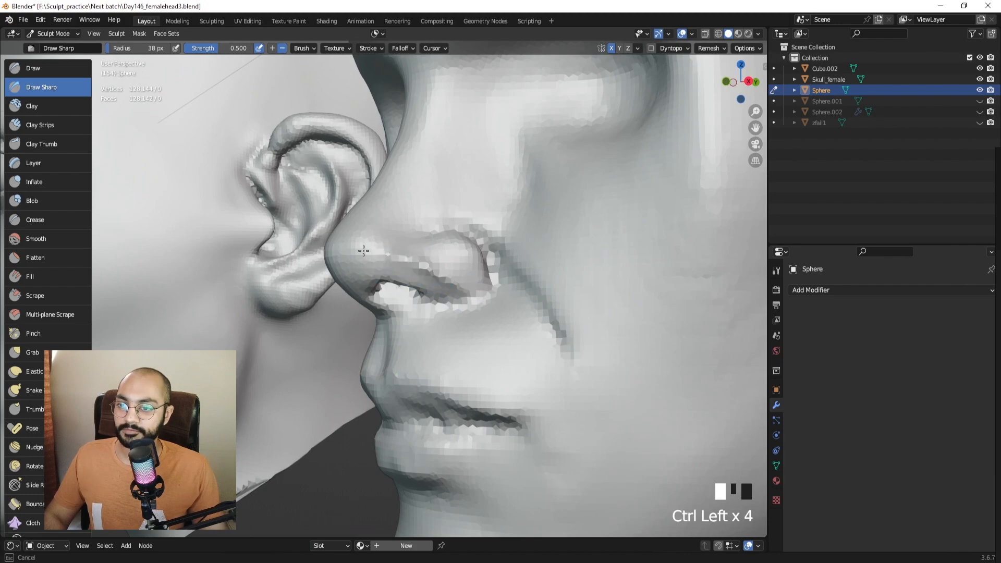
# Smooth the nostril area and check the nose from the front.
pyautogui.moveTo(457, 289); pyautogui.dragTo(434, 274, button='middle')
pyautogui.moveTo(434, 274)
pyautogui.keyDown('shift'); pyautogui.mouseDown()
pyautogui.moveTo(466, 286)
pyautogui.moveTo(444, 282)
pyautogui.mouseUp(); pyautogui.keyUp('shift')
pyautogui.keyDown('shift'); pyautogui.moveTo(443, 281); pyautogui.dragTo(436, 279); pyautogui.keyUp('shift')
pyautogui.moveTo(436, 279)
pyautogui.mouseDown(button='middle')
pyautogui.moveTo(543, 293)
pyautogui.moveTo(467, 286)
pyautogui.moveTo(400, 255)
pyautogui.moveTo(384, 279)
pyautogui.moveTo(397, 257)
pyautogui.moveTo(407, 287)
pyautogui.moveTo(316, 333)
pyautogui.moveTo(328, 257)
pyautogui.mouseUp(button='middle')
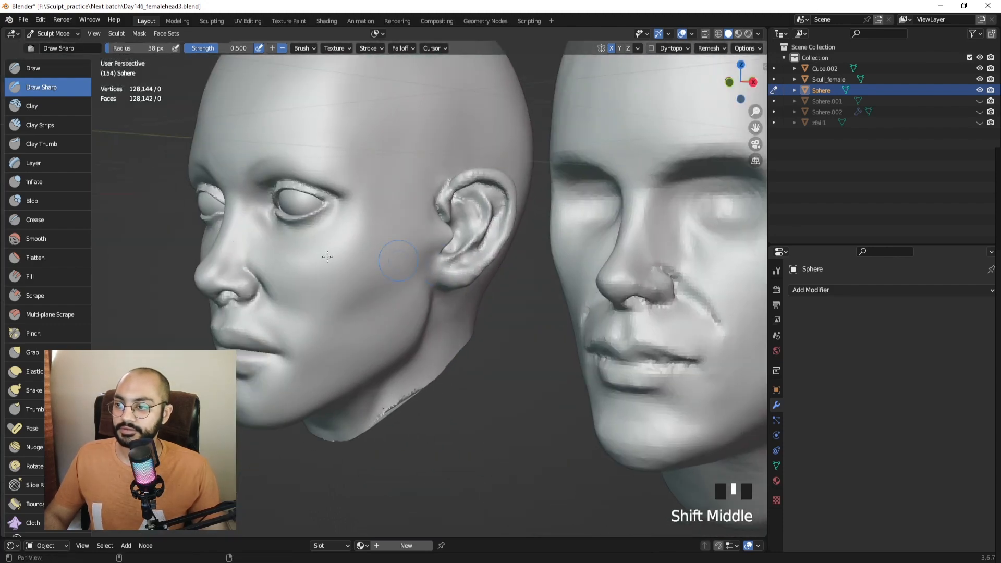
# Compare the nose's side and front, then smooth two spots on it.
pyautogui.keyDown('shift'); pyautogui.moveTo(542, 287); pyautogui.dragTo(464, 258, button='middle'); pyautogui.keyUp('shift')
pyautogui.moveTo(537, 265); pyautogui.dragTo(485, 268, button='middle')
pyautogui.keyDown('shift'); pyautogui.moveTo(561, 279); pyautogui.dragTo(546, 263, button='middle'); pyautogui.keyUp('shift')
pyautogui.doubleClick(544, 279)
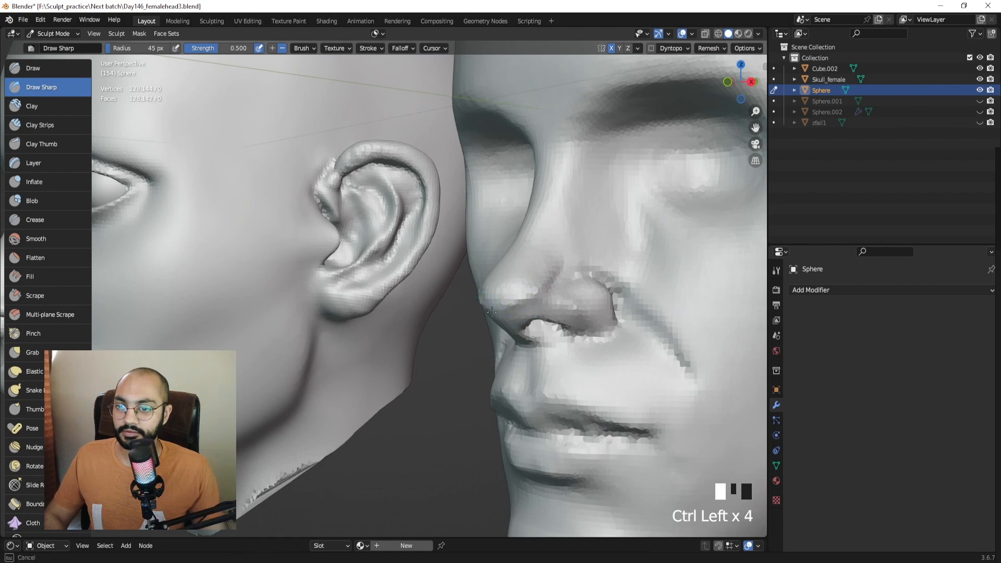
pyautogui.moveTo(492, 311); pyautogui.dragTo(529, 308, button='middle')
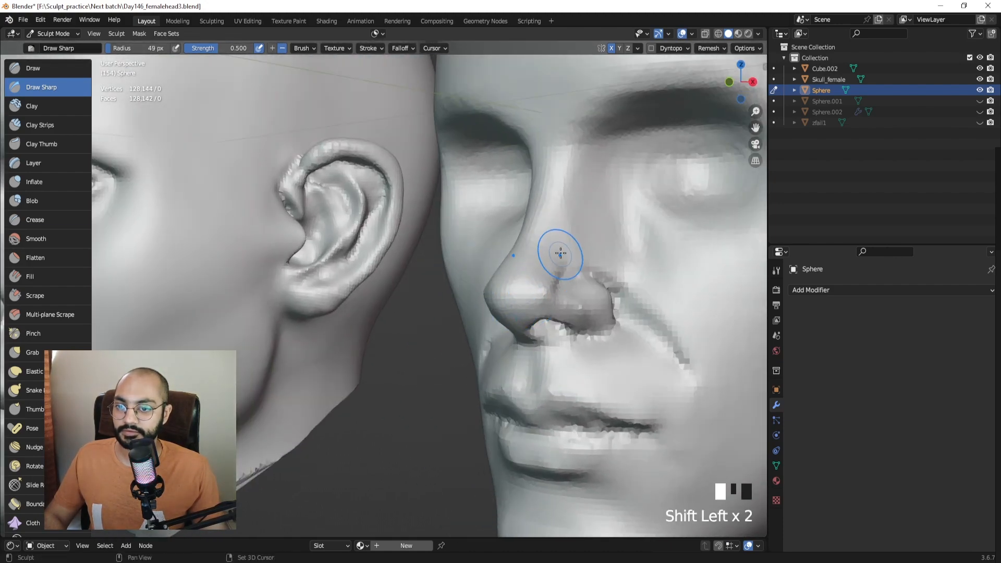
pyautogui.moveTo(551, 266)
pyautogui.mouseDown(button='middle')
pyautogui.moveTo(503, 301)
pyautogui.moveTo(621, 306)
pyautogui.moveTo(432, 302)
pyautogui.moveTo(480, 294)
pyautogui.mouseUp(button='middle')
pyautogui.keyDown('shift'); pyautogui.click(503, 301); pyautogui.keyUp('shift')
pyautogui.keyDown('shift'); pyautogui.click(518, 301); pyautogui.keyUp('shift')
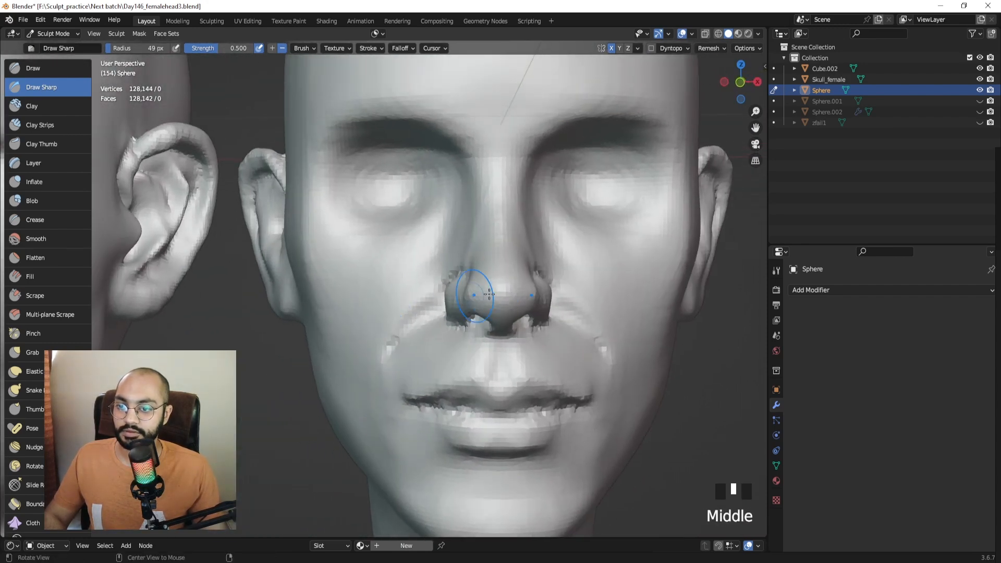
# In front view, Grab-pull the left nostril wing outward with a 68 px brush.
pyautogui.keyDown('shift'); pyautogui.moveTo(581, 293); pyautogui.dragTo(467, 302, button='middle'); pyautogui.keyUp('shift')
pyautogui.press('KP_1')
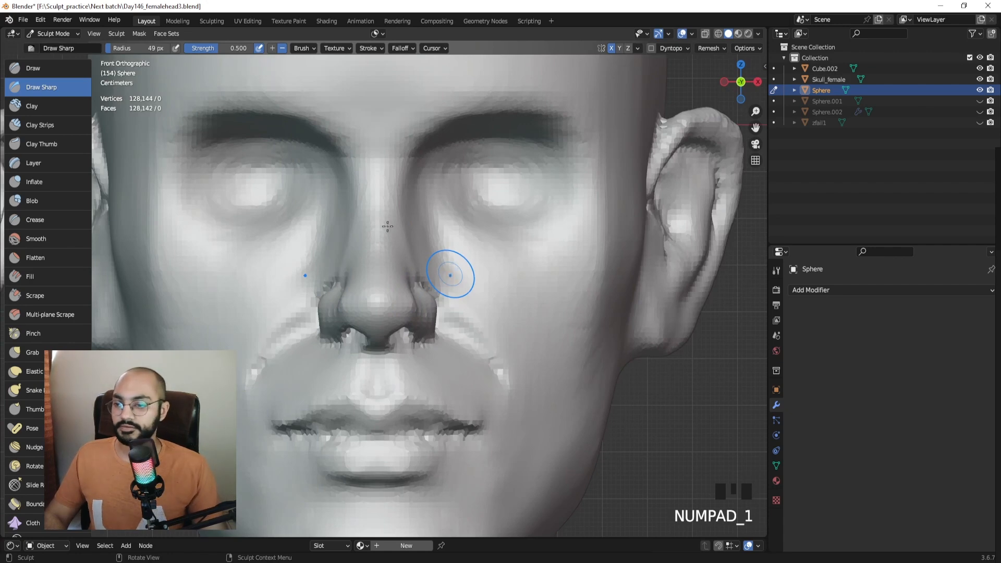
pyautogui.keyDown('ctrl'); pyautogui.moveTo(388, 226); pyautogui.dragTo(360, 313, button='middle'); pyautogui.keyUp('ctrl')
pyautogui.press('g')
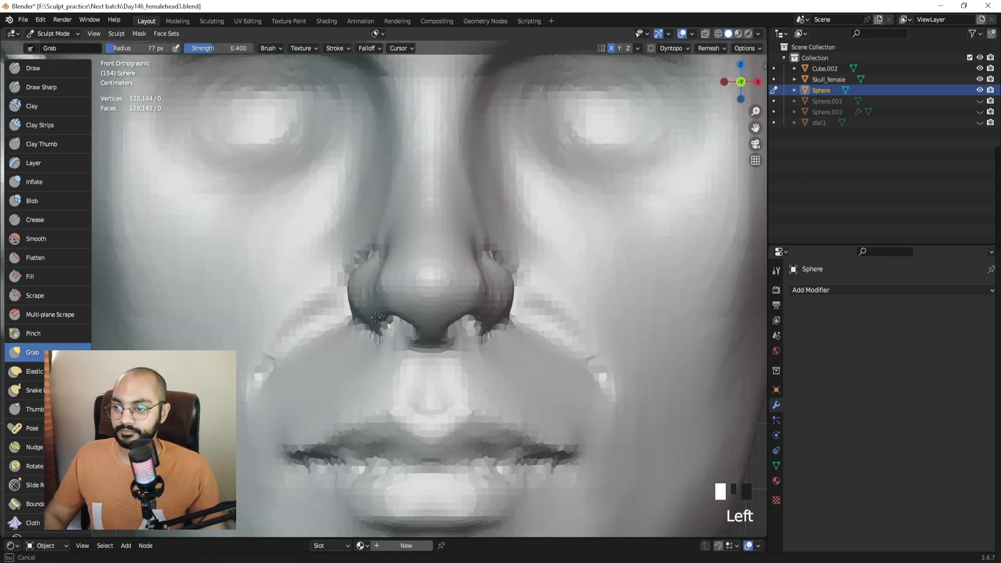
pyautogui.moveTo(373, 325); pyautogui.dragTo(359, 320)
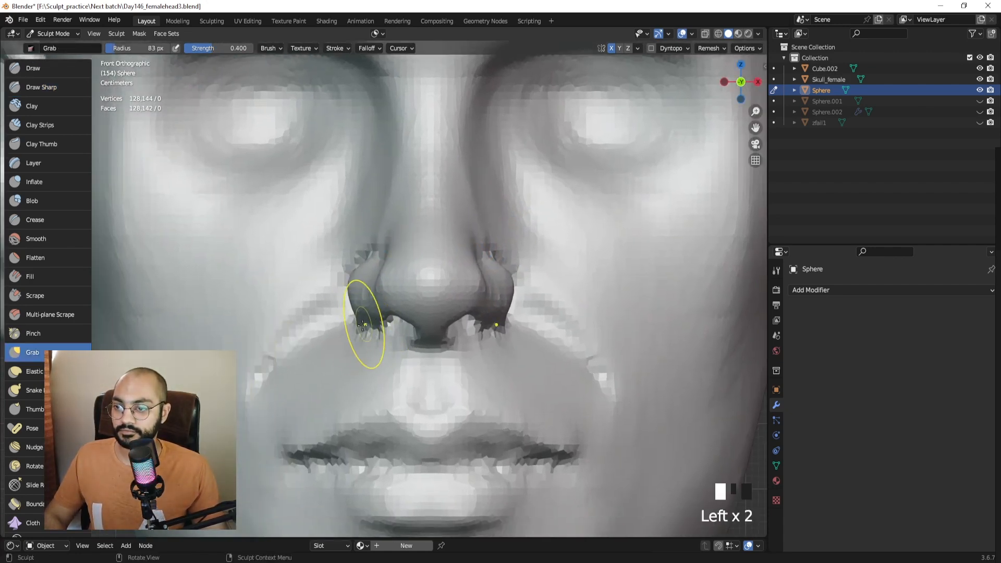
pyautogui.moveTo(357, 319); pyautogui.dragTo(308, 309, button='middle')
pyautogui.press('f')
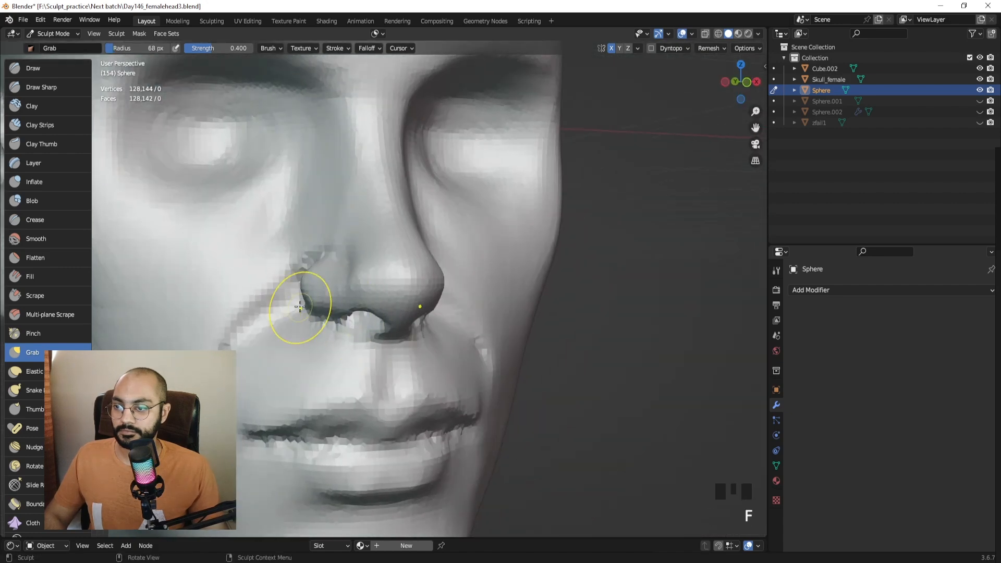
pyautogui.moveTo(301, 315); pyautogui.dragTo(302, 317)
# Remesh the head with Ctrl+R, bringing it to 128,160 vertices.
pyautogui.moveTo(302, 317)
pyautogui.mouseDown(button='middle')
pyautogui.moveTo(334, 339)
pyautogui.moveTo(345, 365)
pyautogui.moveTo(457, 319)
pyautogui.moveTo(447, 309)
pyautogui.moveTo(362, 313)
pyautogui.moveTo(368, 276)
pyautogui.mouseUp(button='middle')
pyautogui.keyDown('shift'); pyautogui.moveTo(368, 276); pyautogui.dragTo(480, 280, button='middle'); pyautogui.keyUp('shift')
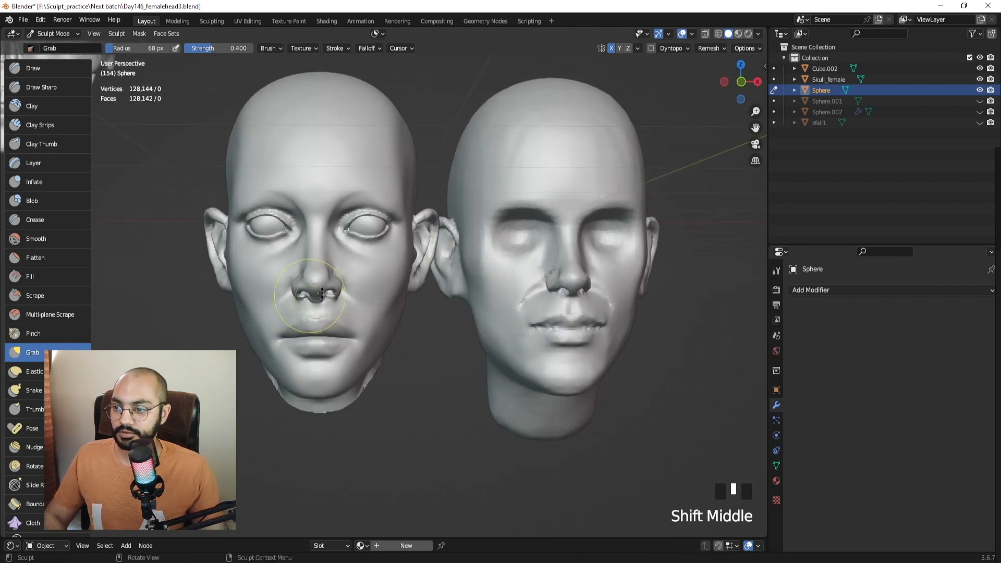
pyautogui.keyDown('shift'); pyautogui.moveTo(541, 288); pyautogui.dragTo(431, 250, button='middle'); pyautogui.keyUp('shift')
pyautogui.moveTo(437, 255)
pyautogui.mouseDown(button='middle')
pyautogui.moveTo(432, 201)
pyautogui.moveTo(437, 260)
pyautogui.moveTo(413, 272)
pyautogui.moveTo(433, 247)
pyautogui.mouseUp(button='middle')
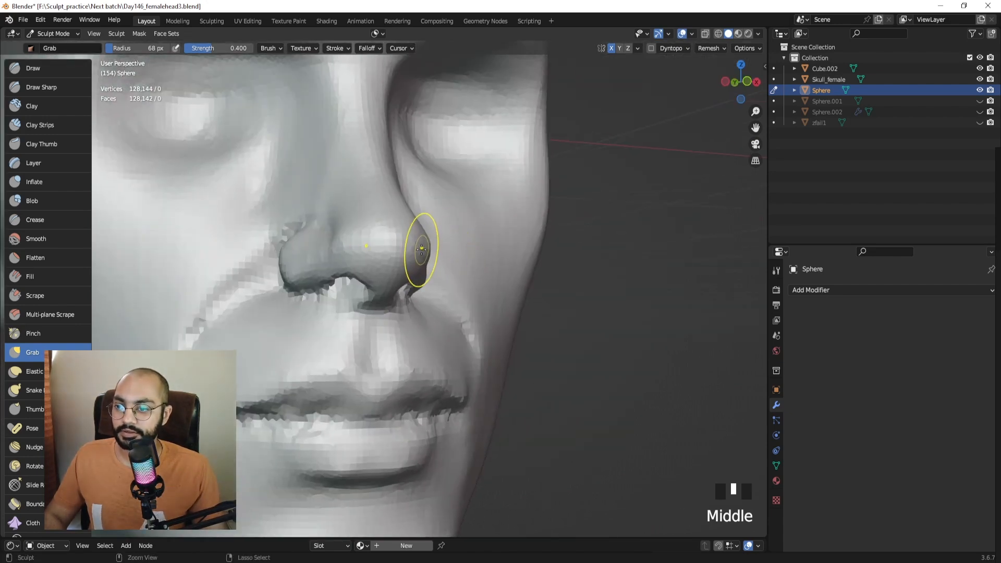
pyautogui.hotkey('ctrl', 'r')
pyautogui.click(47, 68)
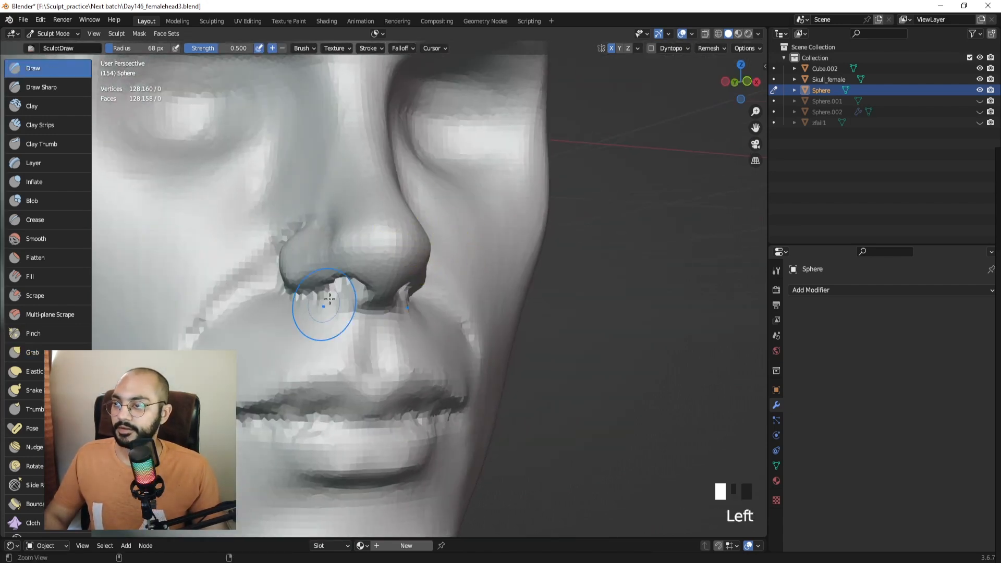
pyautogui.moveTo(313, 313)
pyautogui.keyDown('ctrl'); pyautogui.mouseDown(button='middle')
pyautogui.moveTo(290, 279)
pyautogui.moveTo(395, 244)
pyautogui.mouseUp(button='middle'); pyautogui.keyUp('ctrl')
# Set a finer voxel size and remesh the head to about 275,000 vertices.
pyautogui.press('r')
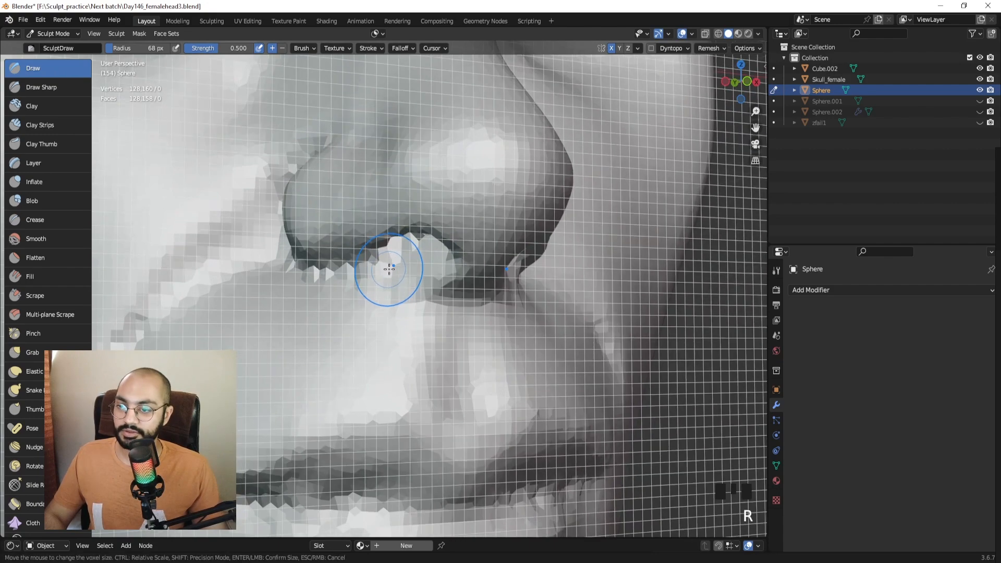
pyautogui.click(391, 266)
pyautogui.hotkey('ctrl', 'r')
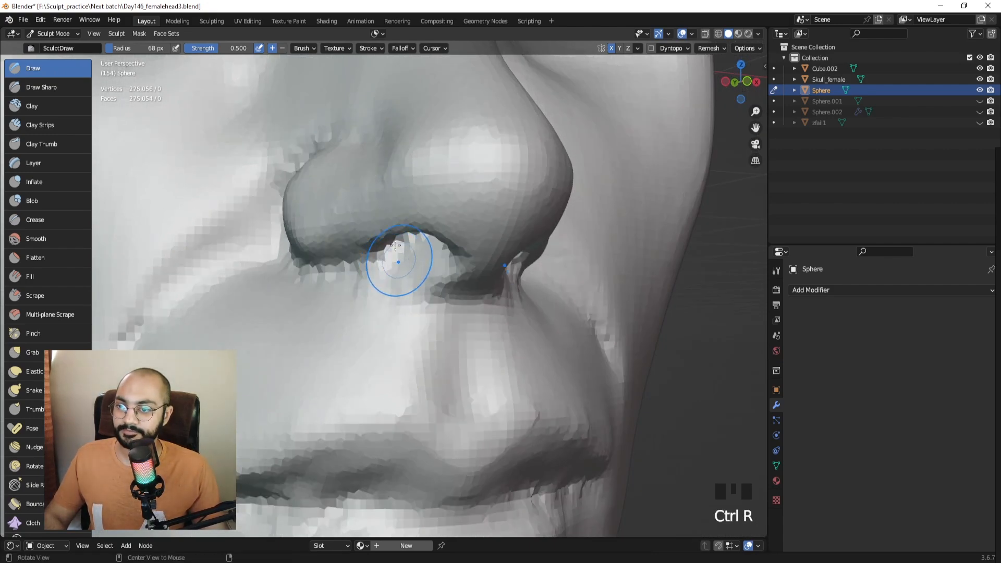
pyautogui.moveTo(415, 275); pyautogui.dragTo(412, 242, button='middle')
pyautogui.click(390, 364)
pyautogui.press('KP_Decimal')
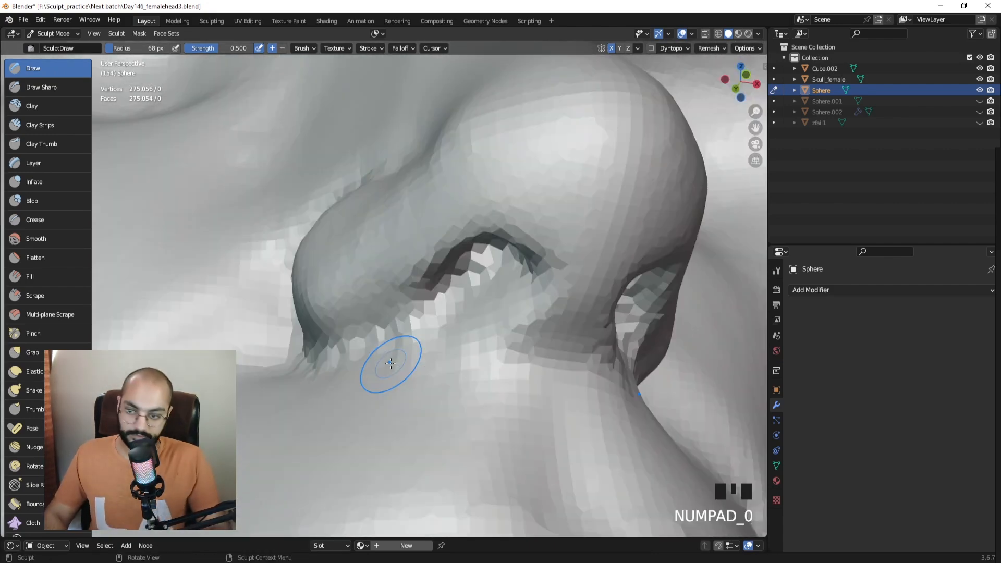
# Carve deeper inside the nostril with a 117 px Draw Sharp brush.
pyautogui.click(52, 88)
pyautogui.keyDown('shift'); pyautogui.moveTo(487, 298); pyautogui.dragTo(431, 295, button='middle'); pyautogui.keyUp('shift')
pyautogui.press('f')
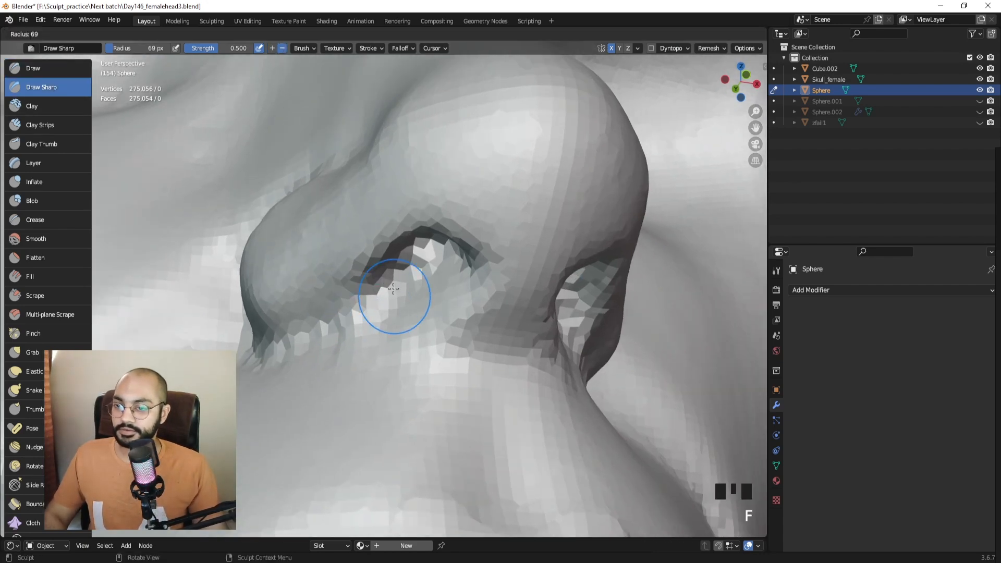
pyautogui.click(456, 295)
pyautogui.moveTo(438, 272); pyautogui.dragTo(422, 295)
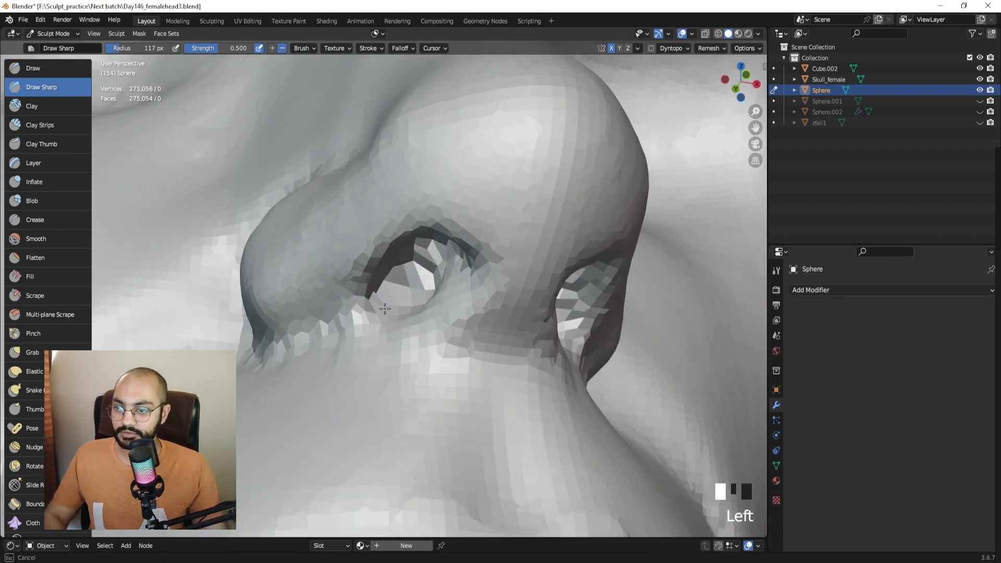
# Carve and smooth both nostril openings symmetrically with a slightly smaller brush.
pyautogui.press('f')
pyautogui.moveTo(441, 304); pyautogui.dragTo(417, 263, button='middle')
pyautogui.moveTo(417, 263)
pyautogui.mouseDown()
pyautogui.moveTo(419, 301)
pyautogui.moveTo(366, 306)
pyautogui.mouseUp()
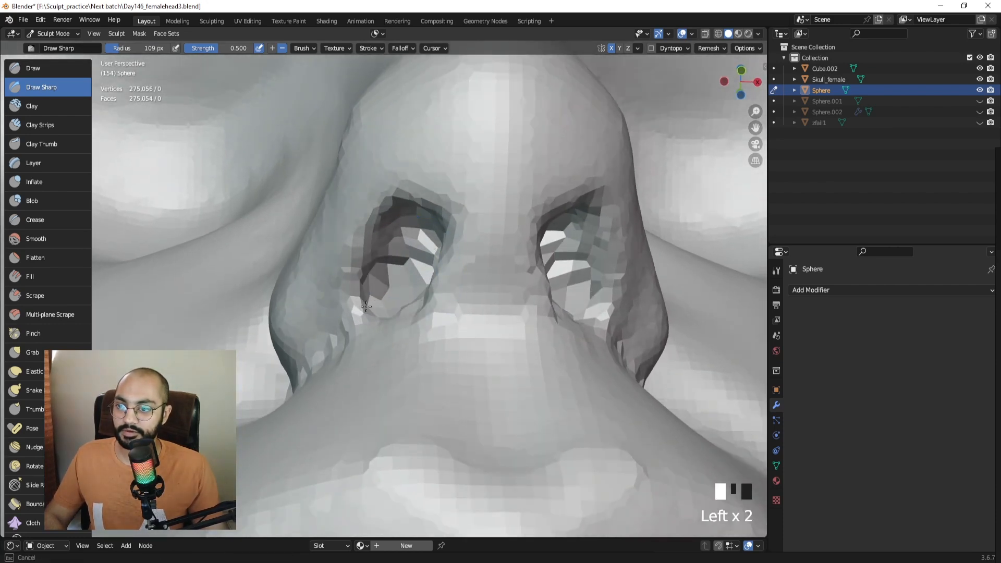
pyautogui.moveTo(395, 265)
pyautogui.mouseDown()
pyautogui.moveTo(400, 241)
pyautogui.moveTo(405, 254)
pyautogui.mouseUp()
pyautogui.moveTo(402, 258); pyautogui.dragTo(431, 247)
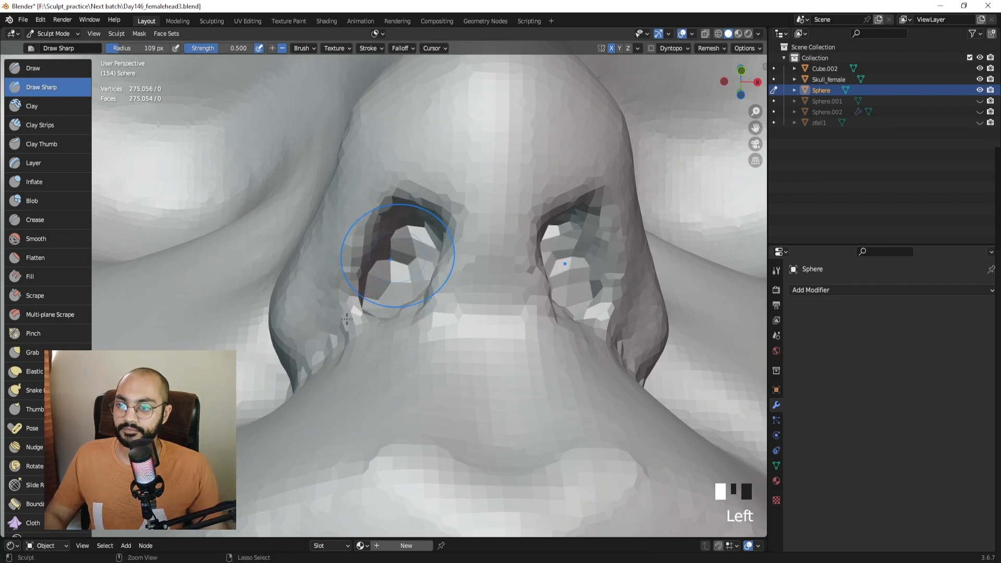
pyautogui.hotkey('ctrl', 'r')
pyautogui.keyDown('ctrl'); pyautogui.moveTo(350, 308); pyautogui.dragTo(358, 302); pyautogui.keyUp('ctrl')
pyautogui.moveTo(358, 301)
pyautogui.mouseDown(button='middle')
pyautogui.moveTo(380, 319)
pyautogui.moveTo(369, 333)
pyautogui.mouseUp(button='middle')
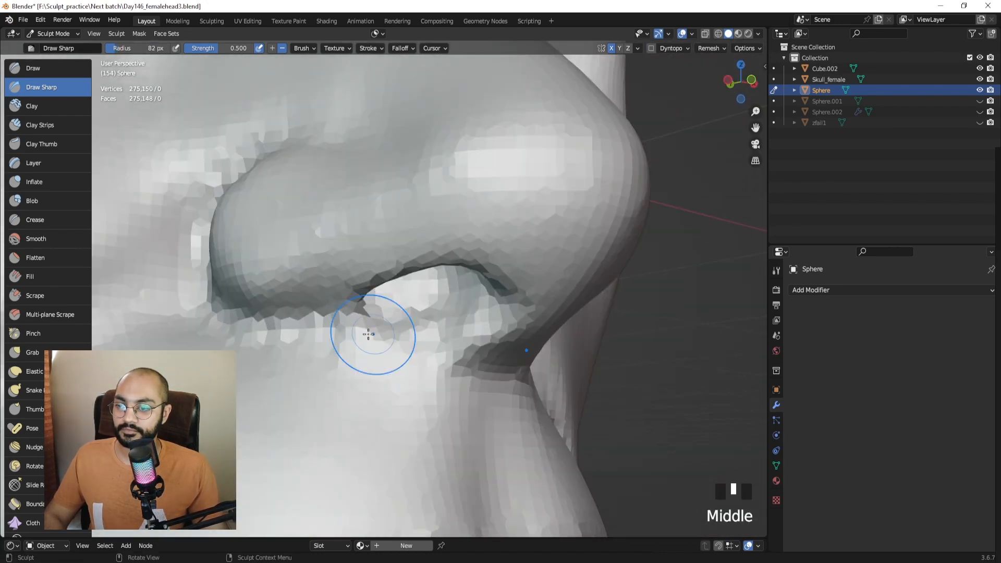
# Carve under the nostril wing with a smaller Draw Sharp brush.
pyautogui.press('f')
pyautogui.click(339, 329)
pyautogui.moveTo(322, 321); pyautogui.dragTo(315, 319)
# Switch to Clay Strips at 68 px and add clay to shape the nostril.
pyautogui.click(61, 129)
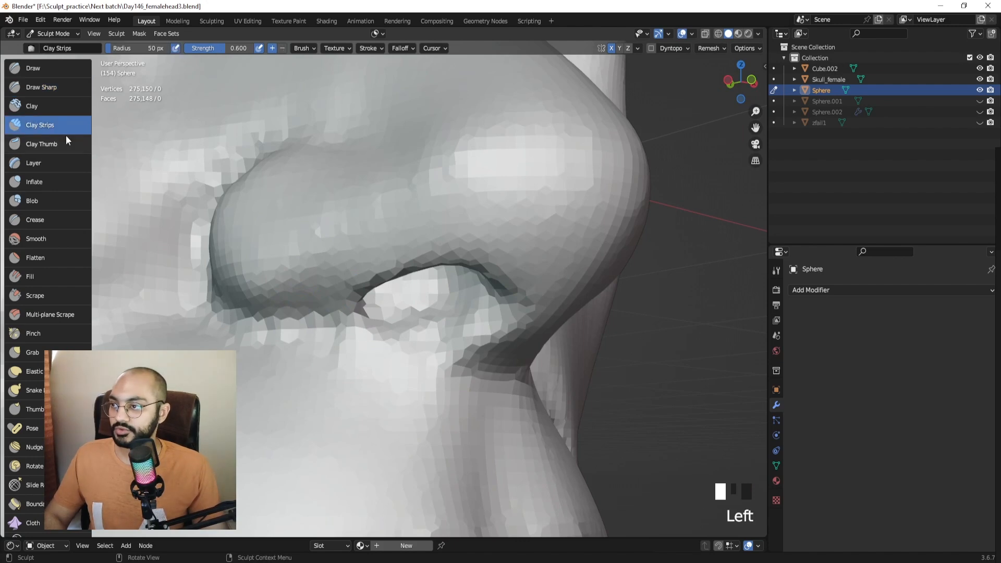
pyautogui.moveTo(436, 340); pyautogui.dragTo(403, 327, button='middle')
pyautogui.press('f')
pyautogui.click(403, 326)
pyautogui.press('f')
pyautogui.click(384, 307)
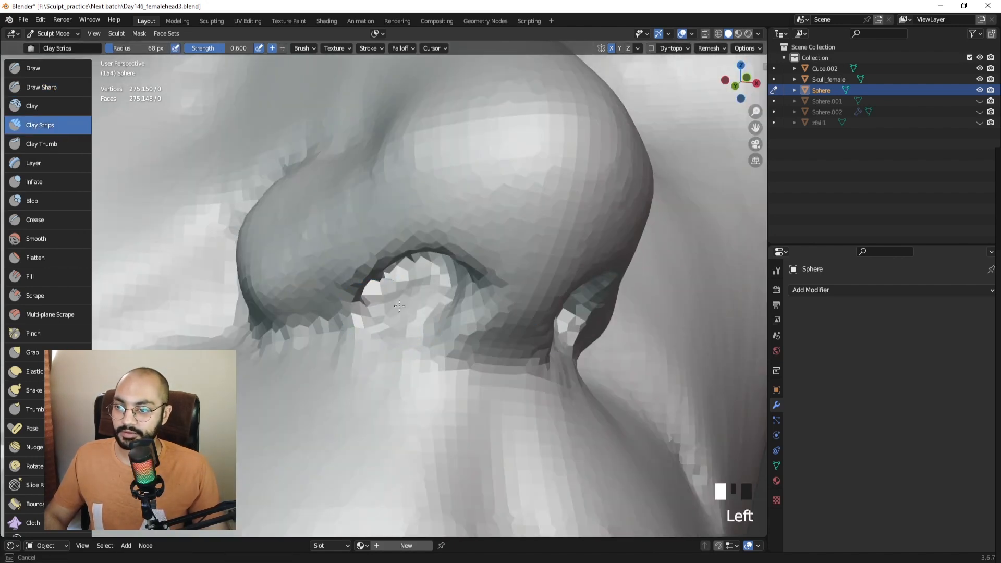
pyautogui.moveTo(409, 316); pyautogui.dragTo(464, 305, button='middle')
pyautogui.press('f')
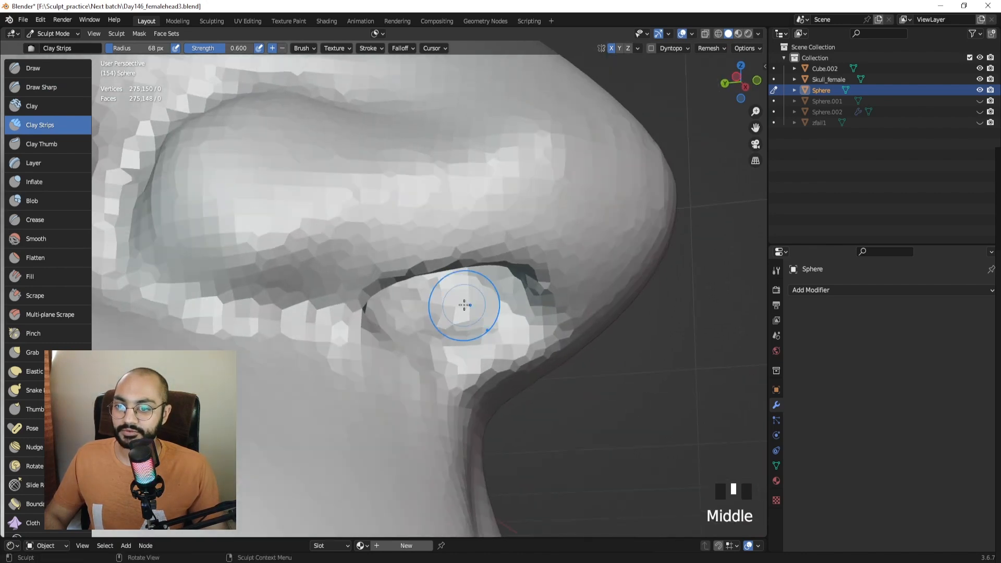
pyautogui.press('f')
pyautogui.moveTo(480, 287)
pyautogui.mouseDown()
pyautogui.moveTo(449, 317)
pyautogui.moveTo(416, 317)
pyautogui.moveTo(436, 324)
pyautogui.moveTo(422, 323)
pyautogui.mouseUp()
# Build up and refine the nostril's lower edge with an 83 px clay brush.
pyautogui.click(453, 318)
pyautogui.press('f')
pyautogui.click(434, 323)
pyautogui.moveTo(422, 322)
pyautogui.mouseDown(button='middle')
pyautogui.moveTo(436, 305)
pyautogui.moveTo(467, 318)
pyautogui.moveTo(440, 342)
pyautogui.moveTo(354, 335)
pyautogui.mouseUp(button='middle')
pyautogui.click(354, 334)
pyautogui.moveTo(297, 333)
pyautogui.mouseDown()
pyautogui.moveTo(286, 329)
pyautogui.moveTo(405, 328)
pyautogui.mouseUp()
pyautogui.moveTo(417, 335); pyautogui.dragTo(429, 300, button='middle')
pyautogui.moveTo(429, 307); pyautogui.dragTo(435, 312)
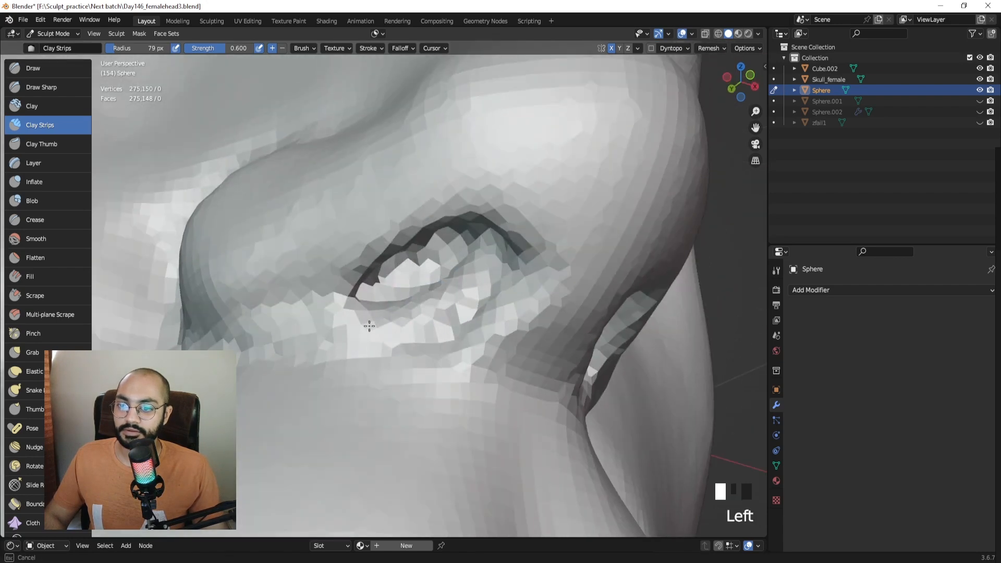
# Smooth the area below the nostril with a 57 px brush, then zoom out to both heads.
pyautogui.moveTo(394, 320); pyautogui.dragTo(493, 281, button='middle')
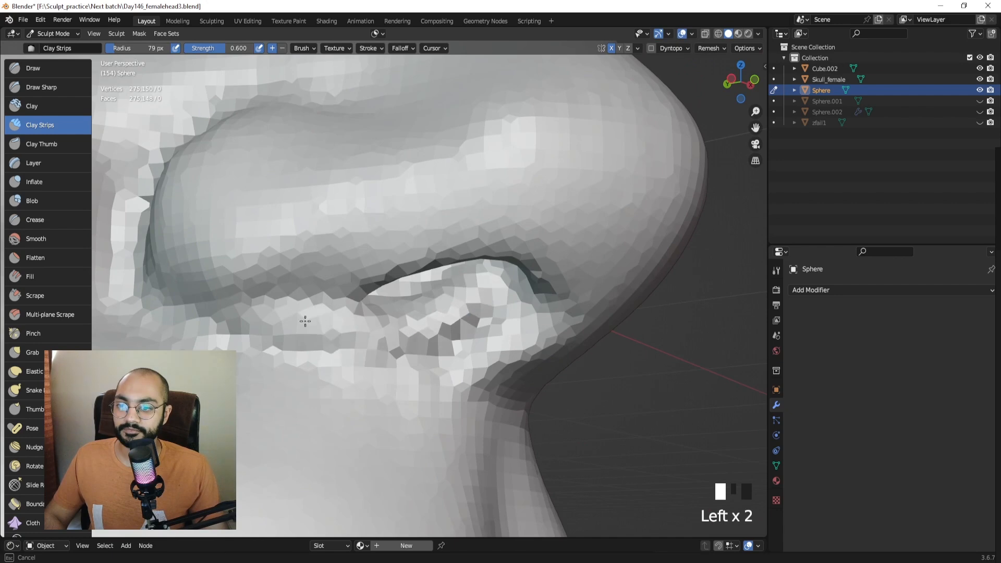
pyautogui.keyDown('ctrl'); pyautogui.moveTo(305, 321); pyautogui.dragTo(412, 323, button='middle'); pyautogui.keyUp('ctrl')
pyautogui.keyDown('ctrl'); pyautogui.moveTo(412, 323); pyautogui.dragTo(435, 250, button='middle'); pyautogui.keyUp('ctrl')
pyautogui.press('f')
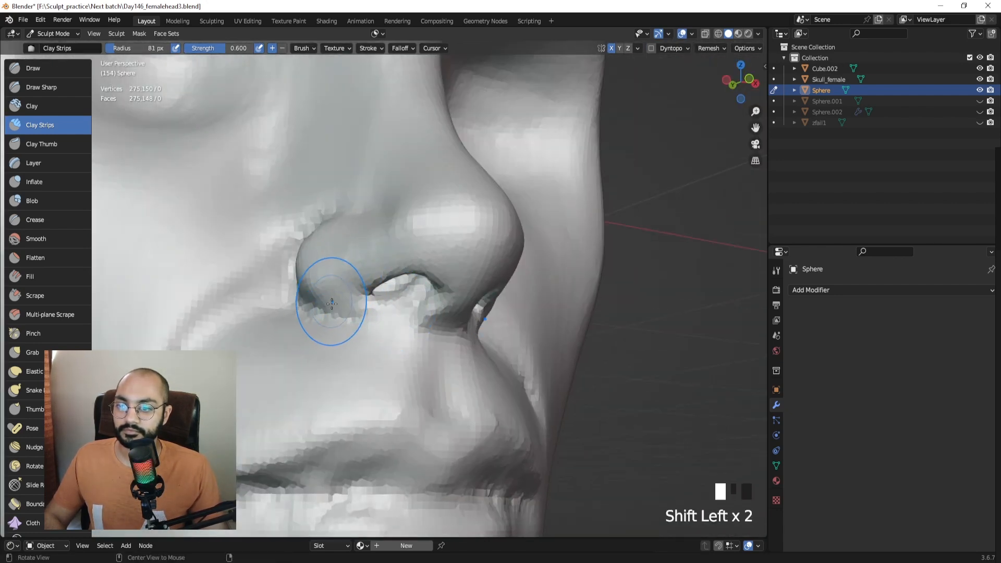
pyautogui.click(42, 87)
pyautogui.moveTo(365, 313); pyautogui.dragTo(391, 324, button='middle')
pyautogui.press('f')
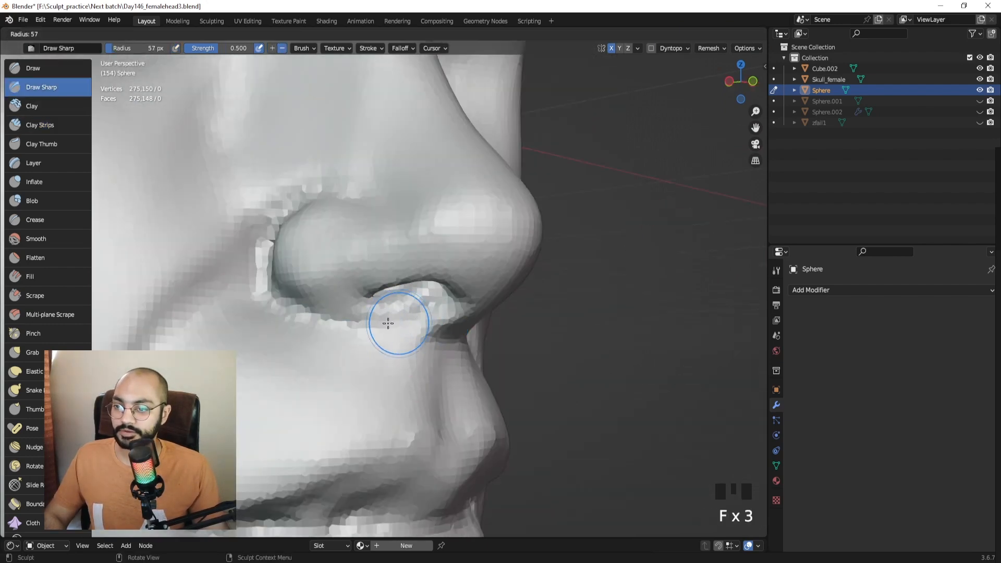
pyautogui.click(411, 319)
pyautogui.keyDown('shift'); pyautogui.moveTo(354, 333); pyautogui.dragTo(347, 352); pyautogui.keyUp('shift')
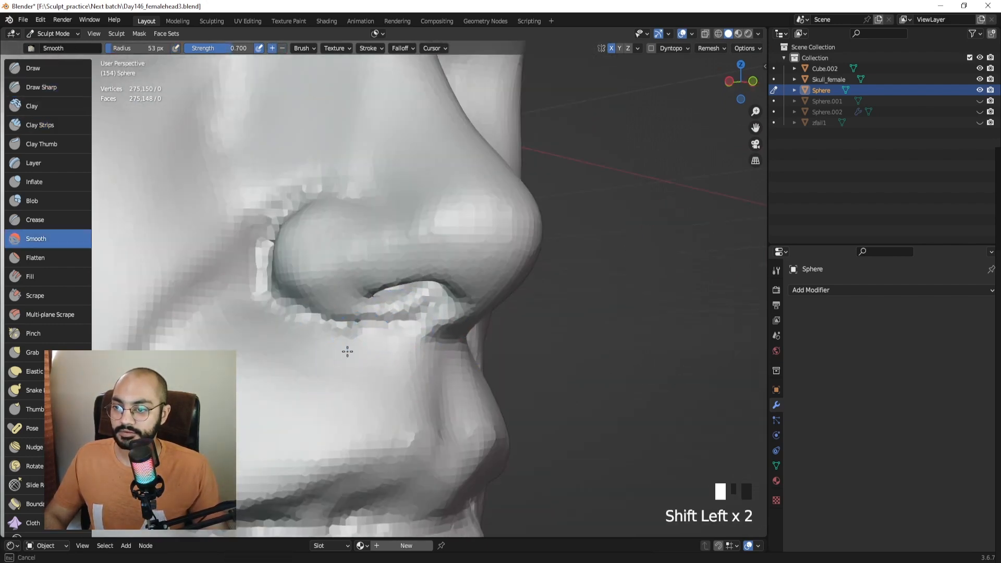
pyautogui.moveTo(278, 353)
pyautogui.mouseDown(button='middle')
pyautogui.moveTo(340, 358)
pyautogui.moveTo(344, 393)
pyautogui.moveTo(380, 401)
pyautogui.moveTo(403, 341)
pyautogui.moveTo(389, 284)
pyautogui.moveTo(417, 292)
pyautogui.moveTo(370, 329)
pyautogui.mouseUp(button='middle')
# Switch to the Grab brush at 88 px and pull the nose into shape.
pyautogui.press('f')
pyautogui.click(402, 283)
pyautogui.press('g')
pyautogui.moveTo(377, 282); pyautogui.dragTo(400, 317, button='middle')
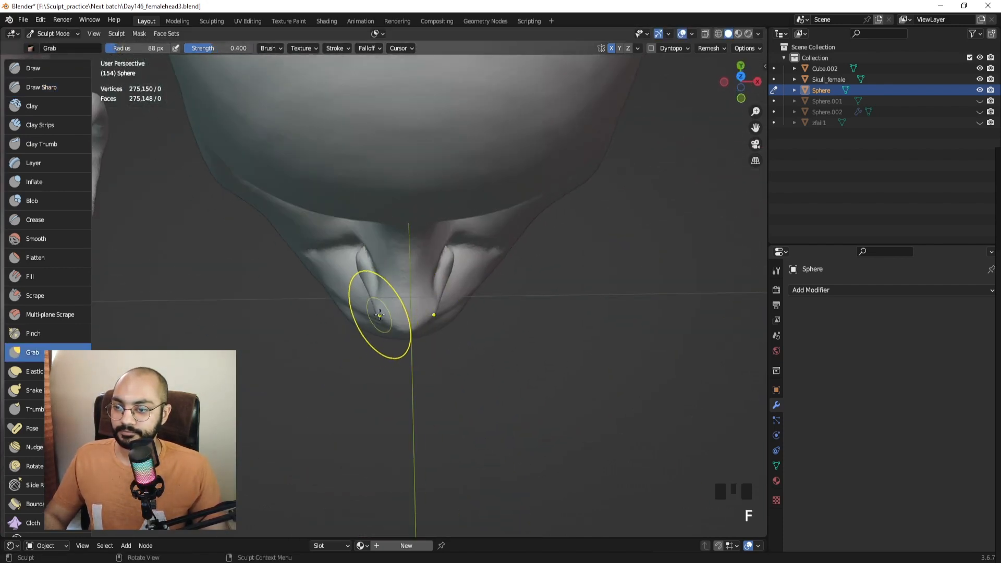
pyautogui.click(380, 315)
pyautogui.moveTo(379, 315)
pyautogui.mouseDown()
pyautogui.moveTo(391, 314)
pyautogui.moveTo(392, 343)
pyautogui.mouseUp()
# Shrink the brush to 50 px and smooth the nose tip and surface.
pyautogui.scroll(1, 384, 330)
pyautogui.press('f')
pyautogui.click(421, 333)
pyautogui.keyDown('shift'); pyautogui.moveTo(395, 335); pyautogui.dragTo(402, 331); pyautogui.keyUp('shift')
pyautogui.moveTo(403, 326)
pyautogui.mouseDown(button='middle')
pyautogui.moveTo(417, 250)
pyautogui.moveTo(404, 292)
pyautogui.moveTo(396, 269)
pyautogui.moveTo(358, 290)
pyautogui.mouseUp(button='middle')
pyautogui.keyDown('shift'); pyautogui.click(405, 292); pyautogui.keyUp('shift')
pyautogui.keyDown('shift'); pyautogui.click(401, 293); pyautogui.keyUp('shift')
# Grab the skin beside the left nostril and reshape the nostril wing.
pyautogui.press('f')
pyautogui.click(371, 279)
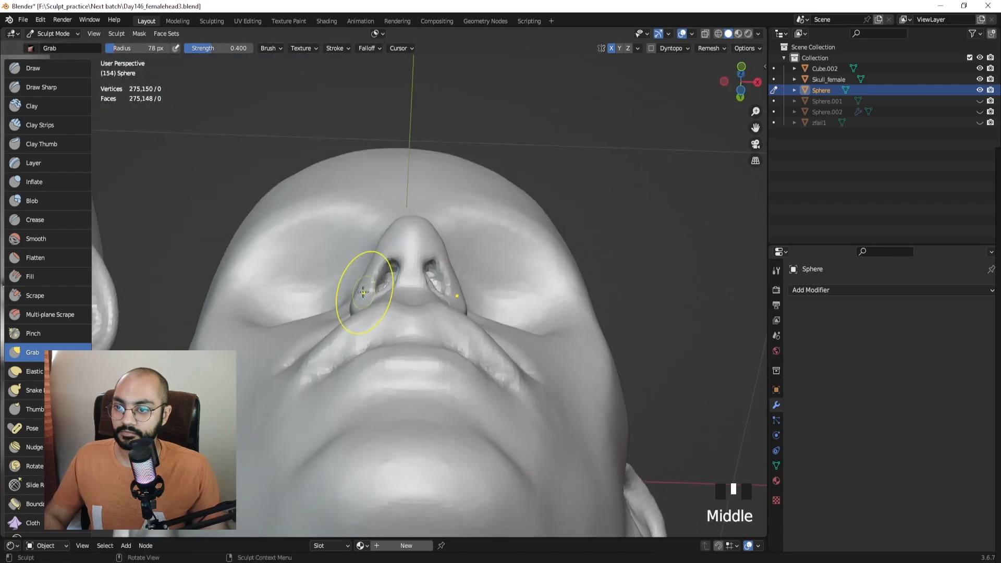
pyautogui.moveTo(358, 291); pyautogui.dragTo(357, 290)
pyautogui.press('f')
pyautogui.click(360, 290)
pyautogui.moveTo(356, 290); pyautogui.dragTo(365, 334, button='middle')
# Return to Object Mode, deselect the sphere head, and view both heads.
pyautogui.moveTo(388, 295); pyautogui.dragTo(392, 360, button='middle')
pyautogui.moveTo(395, 271)
pyautogui.keyDown('ctrl'); pyautogui.mouseDown(button='middle')
pyautogui.moveTo(395, 302)
pyautogui.moveTo(411, 284)
pyautogui.mouseUp(button='middle'); pyautogui.keyUp('ctrl')
pyautogui.hotkey('ctrl', 'Tab')
pyautogui.click(504, 313)
pyautogui.moveTo(504, 313)
pyautogui.mouseDown(button='middle')
pyautogui.moveTo(492, 273)
pyautogui.moveTo(454, 274)
pyautogui.mouseUp(button='middle')
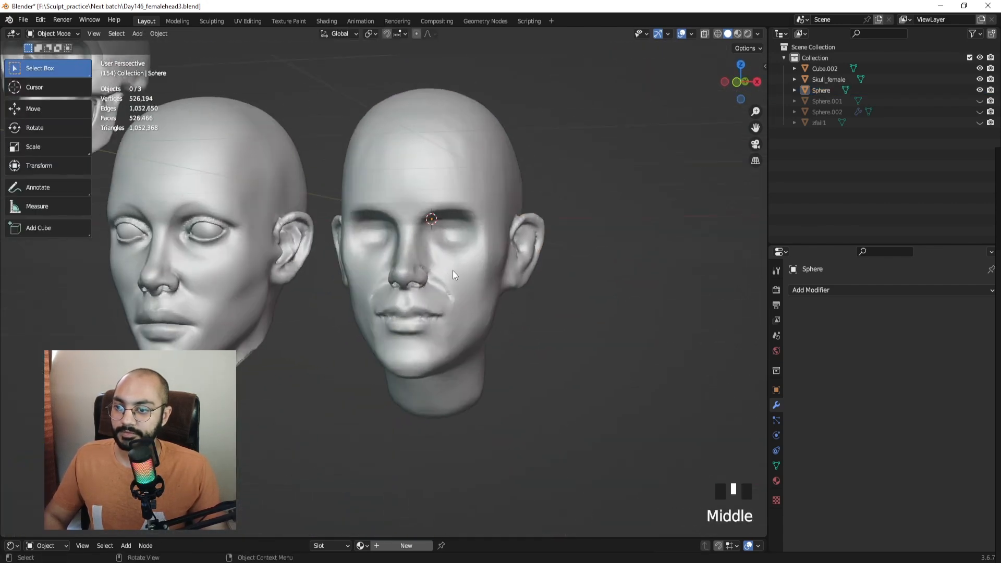
# Select the female reference head and move it up and to the right.
pyautogui.keyDown('shift'); pyautogui.moveTo(442, 221); pyautogui.dragTo(270, 277, button='middle'); pyautogui.keyUp('shift')
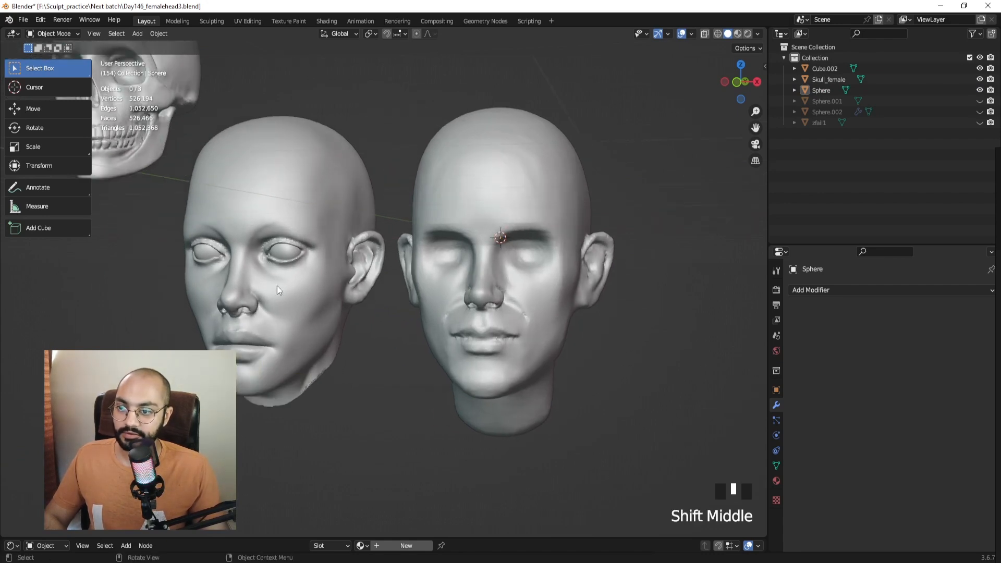
pyautogui.moveTo(490, 273); pyautogui.dragTo(550, 282, button='middle')
pyautogui.moveTo(571, 273); pyautogui.dragTo(325, 276, button='middle')
pyautogui.click(318, 276)
pyautogui.press('g')
pyautogui.click(689, 151)
# Deselect the female head, re-enter Sculpt Mode, and pick the Crease brush.
pyautogui.moveTo(544, 237)
pyautogui.mouseDown(button='middle')
pyautogui.moveTo(365, 260)
pyautogui.moveTo(436, 243)
pyautogui.moveTo(511, 281)
pyautogui.moveTo(491, 236)
pyautogui.moveTo(406, 255)
pyautogui.mouseUp(button='middle')
pyautogui.click(511, 280)
pyautogui.hotkey('ctrl', 'Tab')
pyautogui.moveTo(385, 332)
pyautogui.keyDown('shift'); pyautogui.mouseDown(button='middle')
pyautogui.moveTo(403, 330)
pyautogui.moveTo(472, 264)
pyautogui.moveTo(422, 282)
pyautogui.moveTo(374, 275)
pyautogui.moveTo(375, 257)
pyautogui.moveTo(430, 275)
pyautogui.moveTo(445, 261)
pyautogui.mouseUp(button='middle'); pyautogui.keyUp('shift')
pyautogui.click(35, 220)
# Switch sculpting to the Sphere head and crease along the upper lip line.
pyautogui.moveTo(420, 322); pyautogui.dragTo(411, 323)
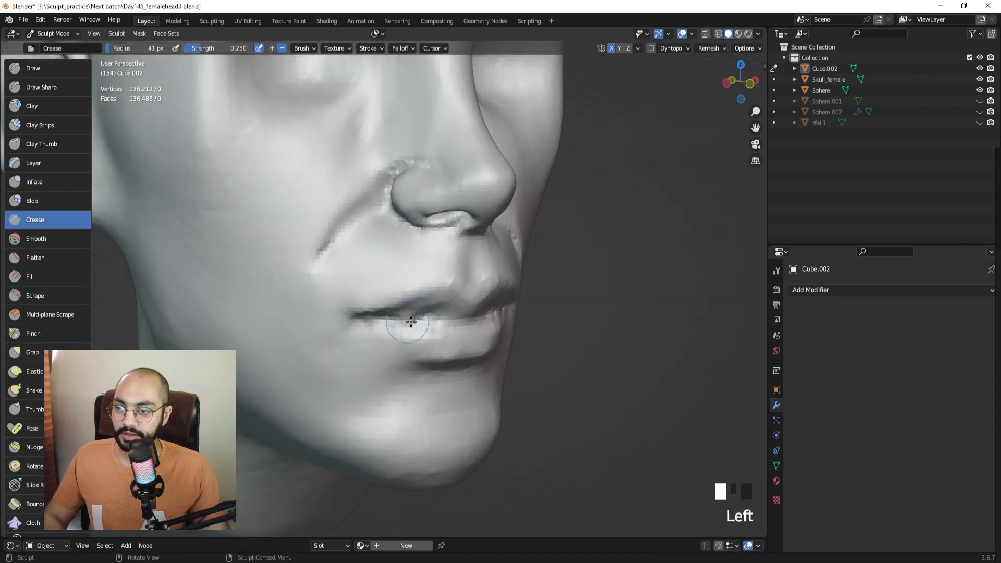
pyautogui.hotkey('alt', 'q')
pyautogui.moveTo(411, 324)
pyautogui.mouseDown(button='middle')
pyautogui.moveTo(420, 296)
pyautogui.moveTo(391, 286)
pyautogui.mouseUp(button='middle')
pyautogui.moveTo(391, 286); pyautogui.dragTo(372, 290)
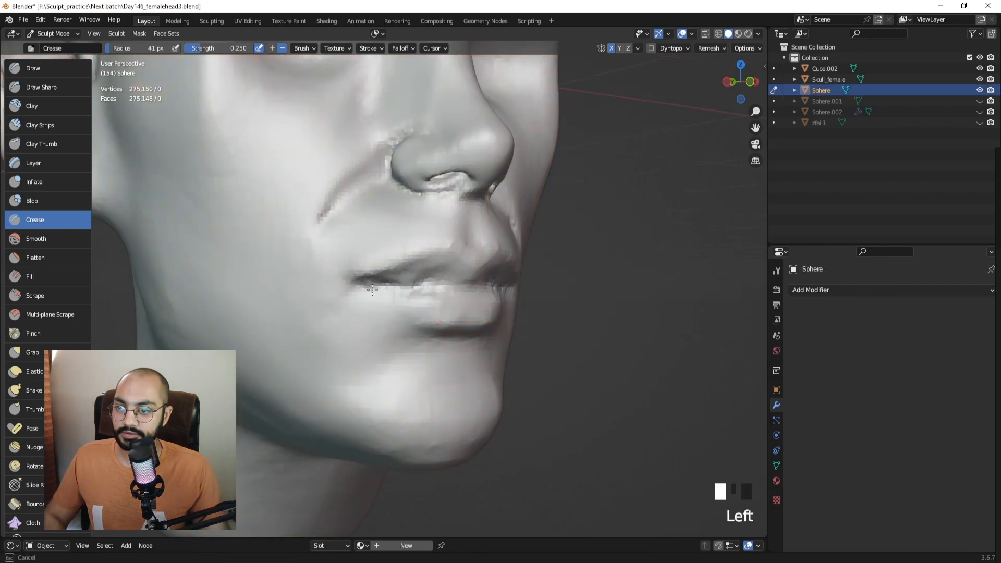
pyautogui.moveTo(477, 290)
pyautogui.mouseDown(button='middle')
pyautogui.moveTo(371, 286)
pyautogui.moveTo(424, 287)
pyautogui.mouseUp(button='middle')
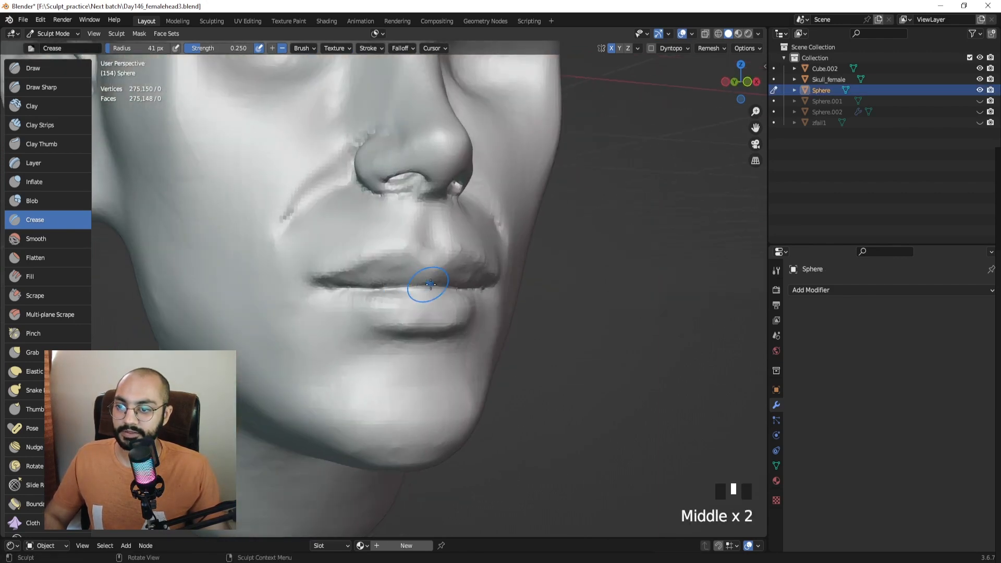
pyautogui.moveTo(425, 286); pyautogui.dragTo(365, 287)
# Crease the lip corner from the other side of the face.
pyautogui.moveTo(365, 286)
pyautogui.mouseDown(button='middle')
pyautogui.moveTo(279, 270)
pyautogui.moveTo(418, 311)
pyautogui.mouseUp(button='middle')
pyautogui.moveTo(456, 319); pyautogui.dragTo(427, 318)
pyautogui.moveTo(372, 316); pyautogui.dragTo(467, 315, button='middle')
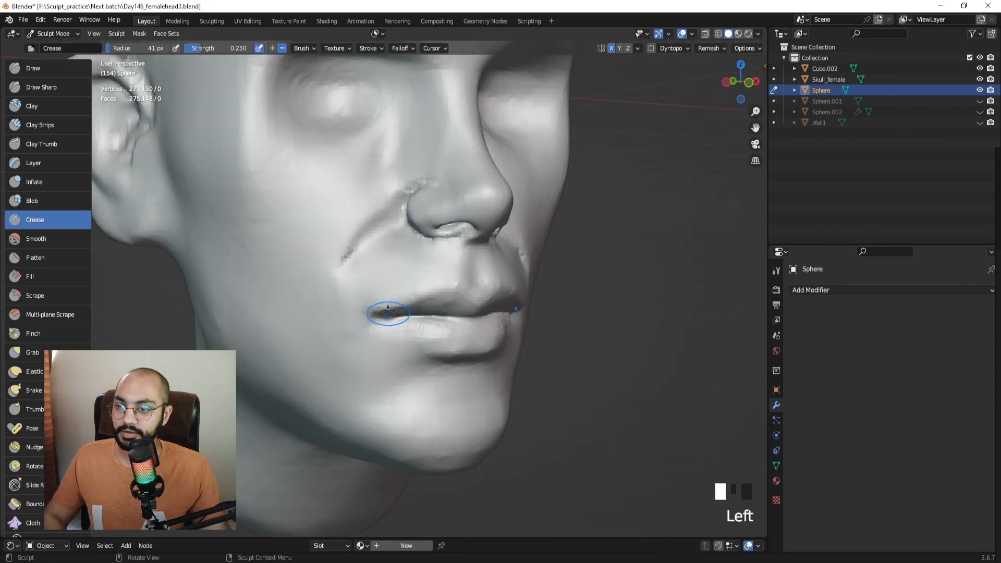
pyautogui.moveTo(389, 315); pyautogui.dragTo(423, 312)
pyautogui.keyDown('ctrl'); pyautogui.moveTo(432, 307); pyautogui.dragTo(440, 360, button='middle'); pyautogui.keyUp('ctrl')
# Zoom out to inspect the skull and female head, then pick Clay Strips.
pyautogui.moveTo(472, 300); pyautogui.dragTo(377, 290, button='middle')
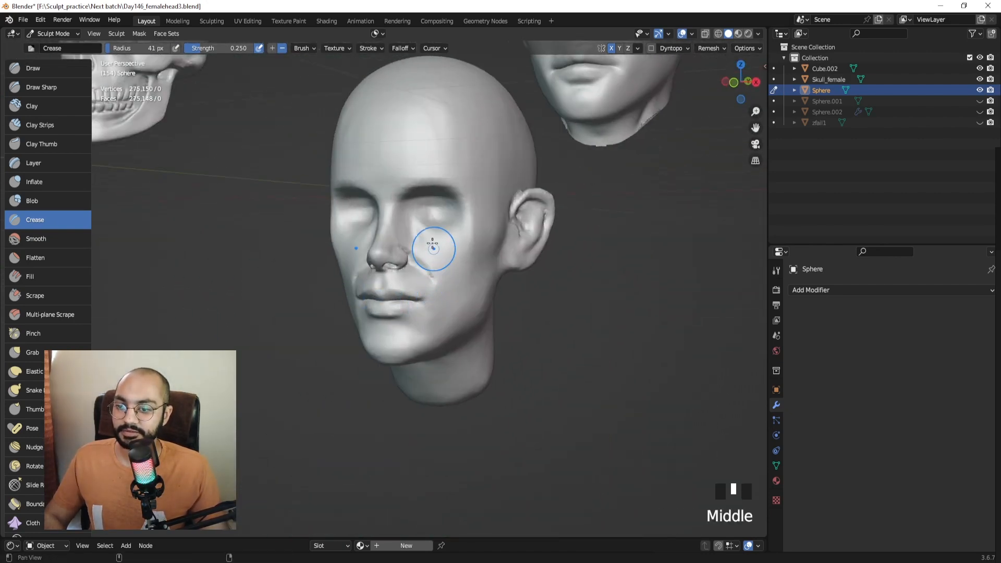
pyautogui.keyDown('shift'); pyautogui.moveTo(436, 248); pyautogui.dragTo(417, 329, button='middle'); pyautogui.keyUp('shift')
pyautogui.moveTo(453, 286); pyautogui.dragTo(499, 241, button='middle')
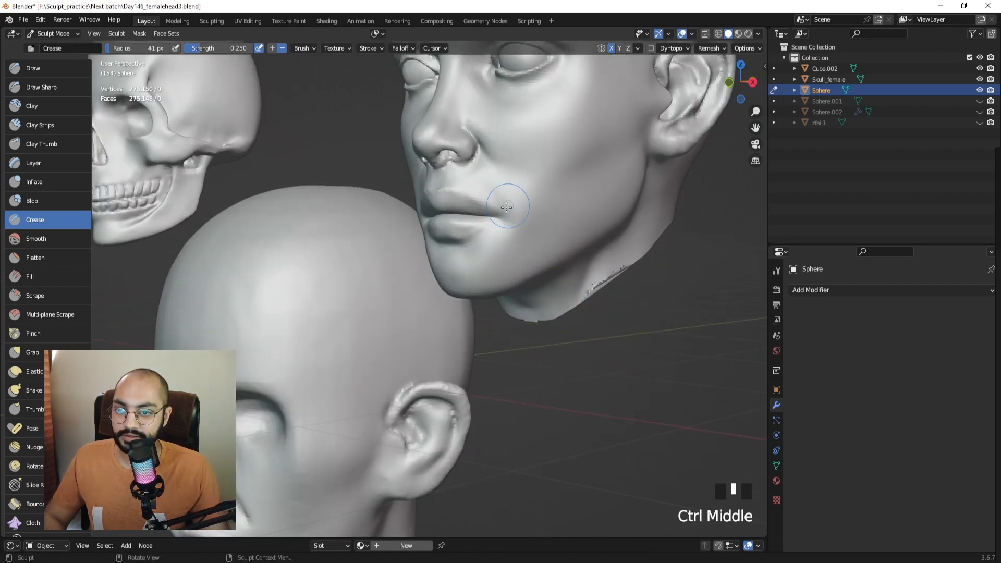
pyautogui.moveTo(506, 207); pyautogui.dragTo(455, 222, button='middle')
pyautogui.keyDown('shift'); pyautogui.moveTo(343, 362); pyautogui.dragTo(141, 188, button='middle'); pyautogui.keyUp('shift')
pyautogui.click(52, 125)
# Add a Clay Strips fold from the mouth corner, undo it, and stroke near the upper lip.
pyautogui.moveTo(337, 330)
pyautogui.keyDown('ctrl'); pyautogui.mouseDown(button='middle')
pyautogui.moveTo(380, 245)
pyautogui.moveTo(447, 284)
pyautogui.moveTo(434, 297)
pyautogui.mouseUp(button='middle'); pyautogui.keyUp('ctrl')
pyautogui.moveTo(429, 277); pyautogui.dragTo(414, 328)
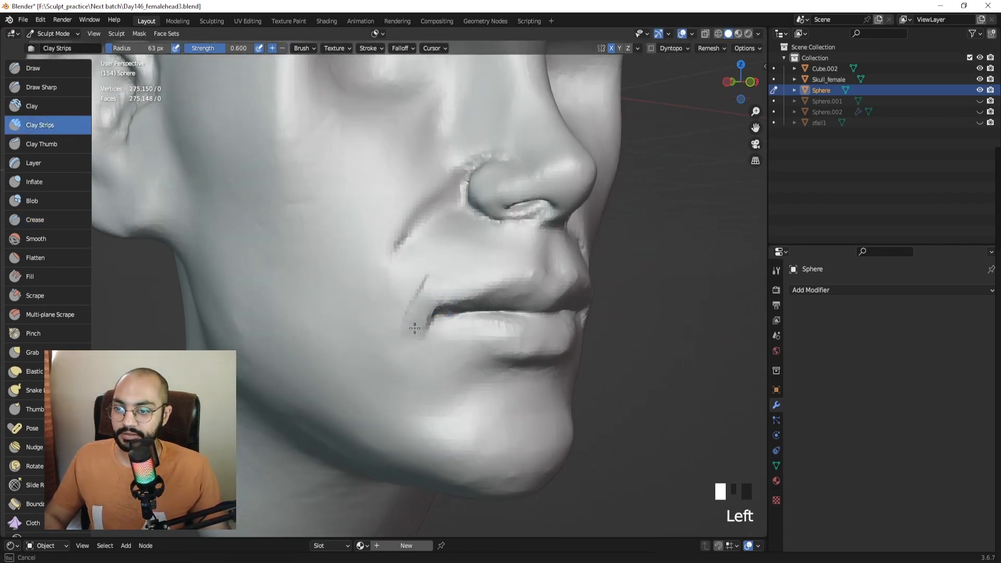
pyautogui.hotkey('ctrl', 'z')
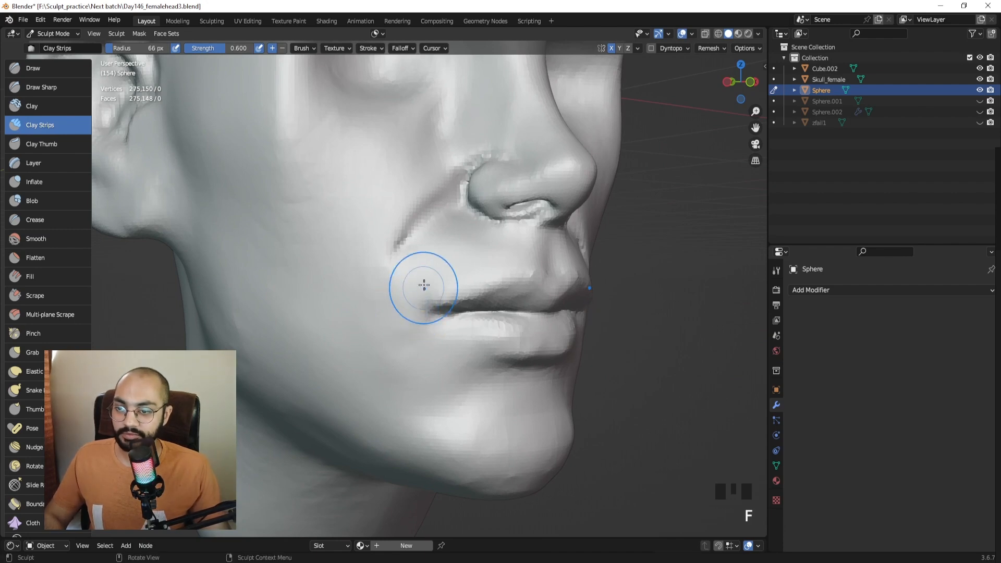
pyautogui.moveTo(423, 286); pyautogui.dragTo(424, 287)
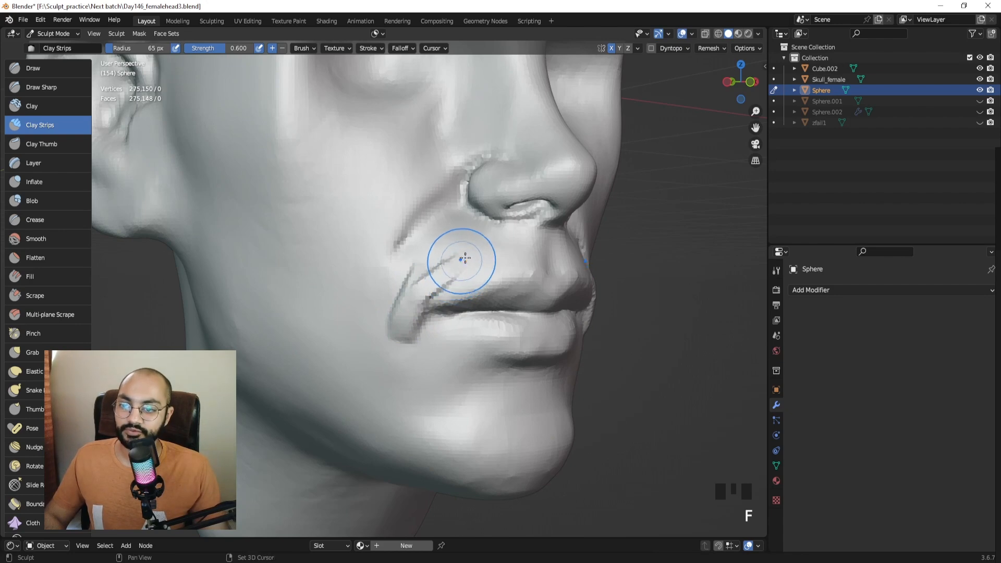
# Smooth the folds beside the mouth corners on both sides of the face.
pyautogui.keyDown('shift'); pyautogui.moveTo(434, 276); pyautogui.dragTo(409, 305); pyautogui.keyUp('shift')
pyautogui.keyDown('shift'); pyautogui.moveTo(407, 291); pyautogui.dragTo(397, 336); pyautogui.keyUp('shift')
pyautogui.moveTo(398, 333)
pyautogui.keyDown('shift'); pyautogui.mouseDown()
pyautogui.moveTo(386, 348)
pyautogui.moveTo(392, 334)
pyautogui.mouseUp(); pyautogui.keyUp('shift')
pyautogui.keyDown('shift'); pyautogui.moveTo(391, 336); pyautogui.dragTo(389, 353); pyautogui.keyUp('shift')
pyautogui.keyDown('shift'); pyautogui.moveTo(390, 344); pyautogui.dragTo(398, 351); pyautogui.keyUp('shift')
pyautogui.moveTo(423, 328)
pyautogui.mouseDown(button='middle')
pyautogui.moveTo(363, 319)
pyautogui.moveTo(427, 328)
pyautogui.moveTo(400, 306)
pyautogui.mouseUp(button='middle')
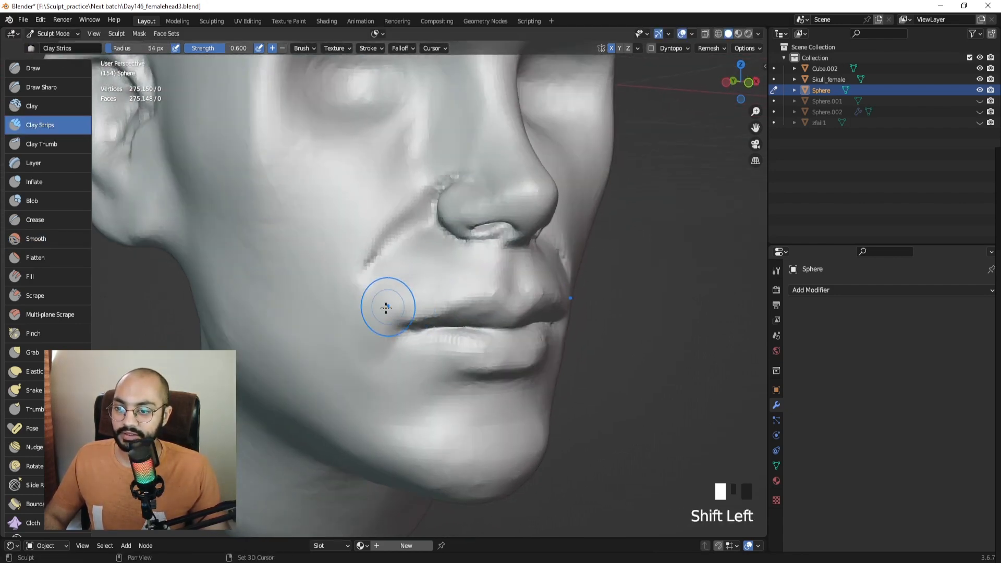
pyautogui.keyDown('shift'); pyautogui.moveTo(386, 308); pyautogui.dragTo(392, 315); pyautogui.keyUp('shift')
# Crease near the mouth corner with the Crease brush.
pyautogui.click(29, 220)
pyautogui.keyDown('shift'); pyautogui.moveTo(313, 334); pyautogui.dragTo(358, 320, button='middle'); pyautogui.keyUp('shift')
pyautogui.moveTo(365, 307)
pyautogui.mouseDown()
pyautogui.moveTo(382, 293)
pyautogui.moveTo(366, 322)
pyautogui.mouseUp()
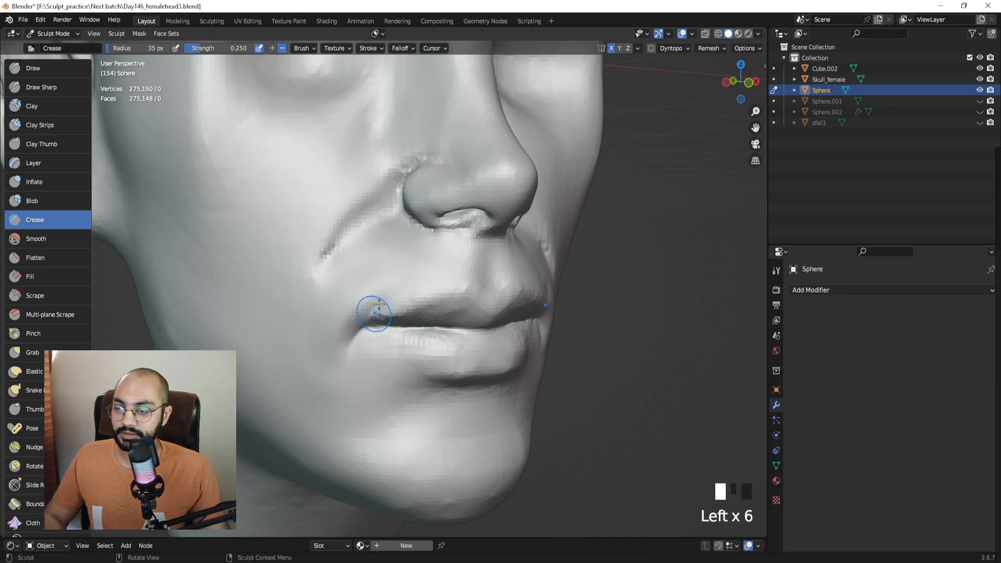
# Smooth beside both mouth corners with 58 px and 52 px brushes.
pyautogui.moveTo(384, 334); pyautogui.dragTo(322, 326, button='middle')
pyautogui.press('f')
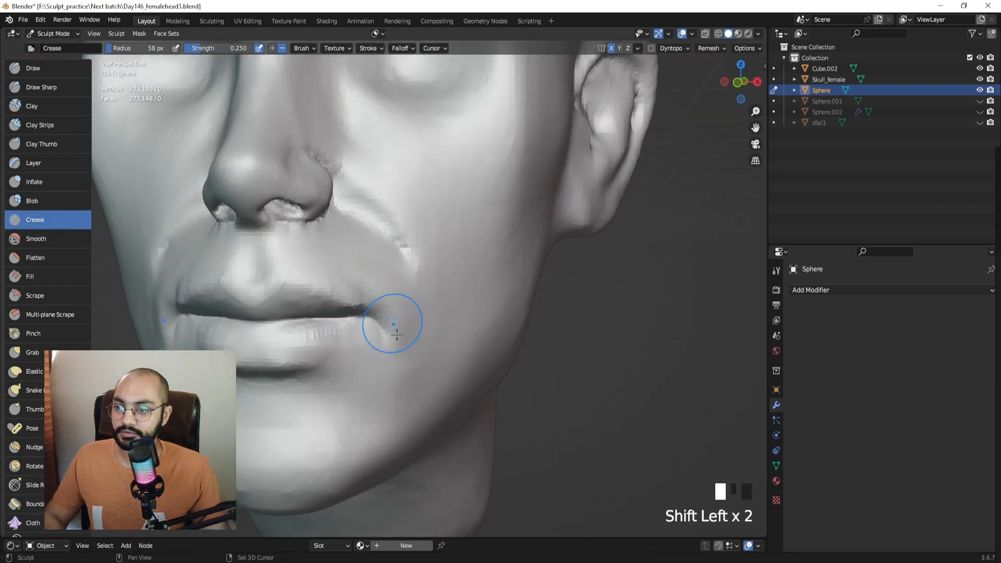
pyautogui.keyDown('shift'); pyautogui.moveTo(395, 329); pyautogui.dragTo(377, 348); pyautogui.keyUp('shift')
pyautogui.moveTo(252, 331); pyautogui.dragTo(303, 332, button='middle')
pyautogui.press('f')
pyautogui.click(306, 316)
pyautogui.keyDown('shift'); pyautogui.moveTo(298, 317); pyautogui.dragTo(280, 341); pyautogui.keyUp('shift')
pyautogui.keyDown('shift'); pyautogui.moveTo(278, 331); pyautogui.dragTo(285, 353); pyautogui.keyUp('shift')
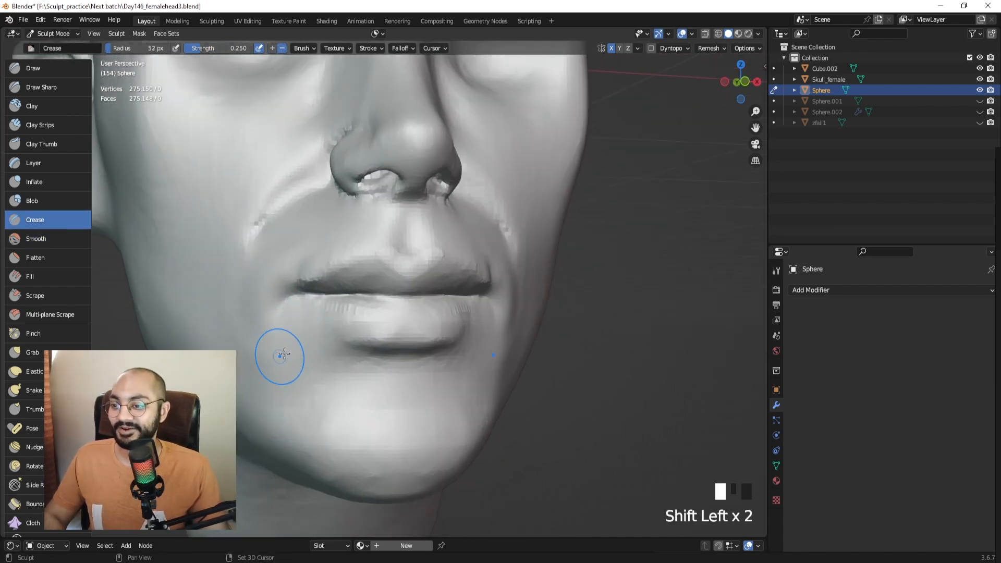
pyautogui.moveTo(285, 355); pyautogui.dragTo(305, 360, button='middle')
# Shrink the brush to 12 px and smooth a small spot above the lip.
pyautogui.moveTo(306, 312); pyautogui.dragTo(369, 304, button='middle')
pyautogui.press('f')
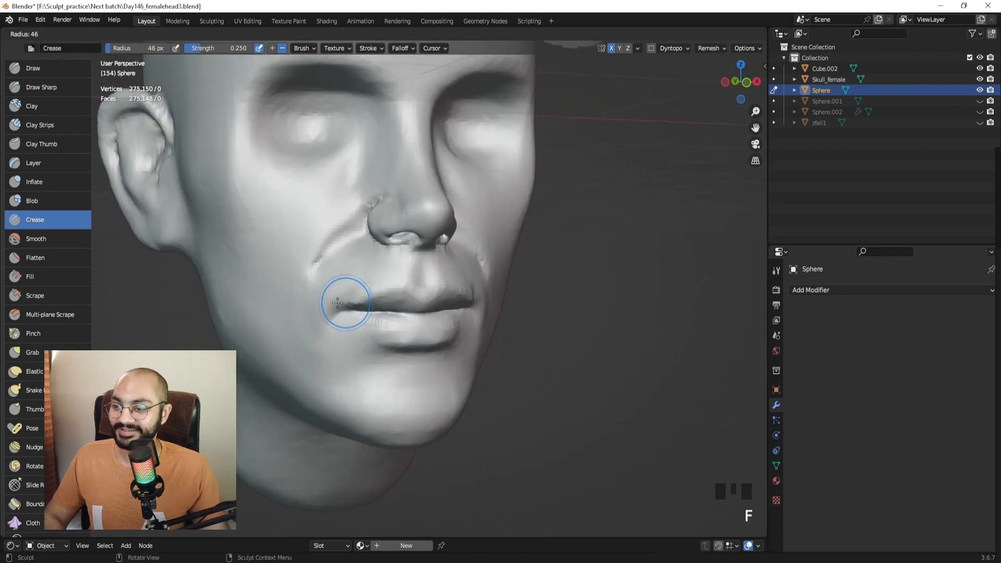
pyautogui.click(358, 300)
pyautogui.press('f')
pyautogui.click(366, 284)
pyautogui.keyDown('shift'); pyautogui.moveTo(359, 305); pyautogui.dragTo(362, 315); pyautogui.keyUp('shift')
pyautogui.moveTo(389, 307)
pyautogui.mouseDown(button='middle')
pyautogui.moveTo(352, 284)
pyautogui.moveTo(346, 226)
pyautogui.moveTo(382, 415)
pyautogui.moveTo(375, 311)
pyautogui.moveTo(393, 302)
pyautogui.moveTo(370, 279)
pyautogui.mouseUp(button='middle')
# Switch to the Grab brush at 119 px and zoom in on the first head's nose.
pyautogui.press('g')
pyautogui.press('f')
pyautogui.click(342, 254)
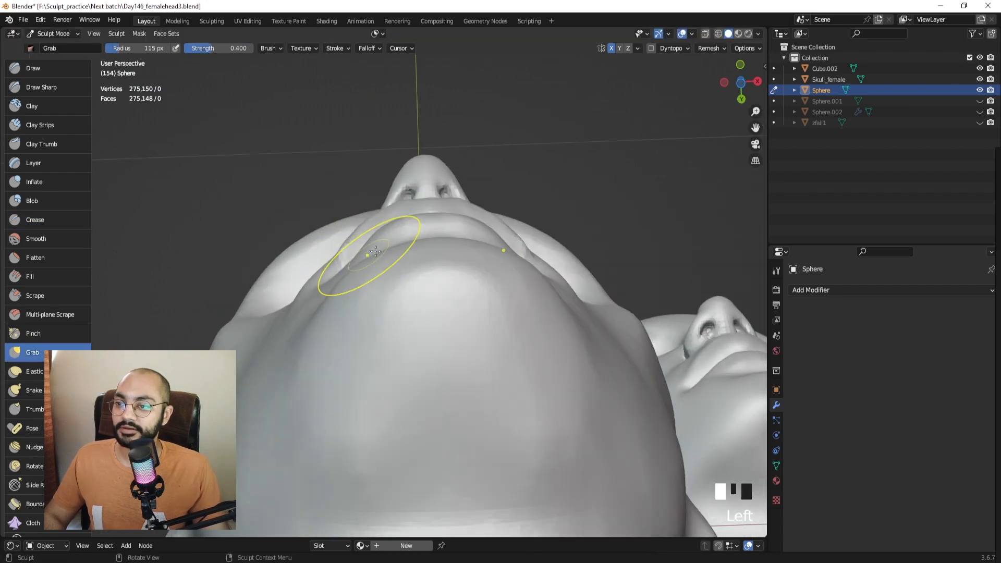
pyautogui.keyDown('shift'); pyautogui.moveTo(385, 220); pyautogui.dragTo(360, 246, button='middle'); pyautogui.keyUp('shift')
pyautogui.press('f')
pyautogui.click(362, 245)
pyautogui.keyDown('shift'); pyautogui.moveTo(516, 271); pyautogui.dragTo(479, 340, button='middle'); pyautogui.keyUp('shift')
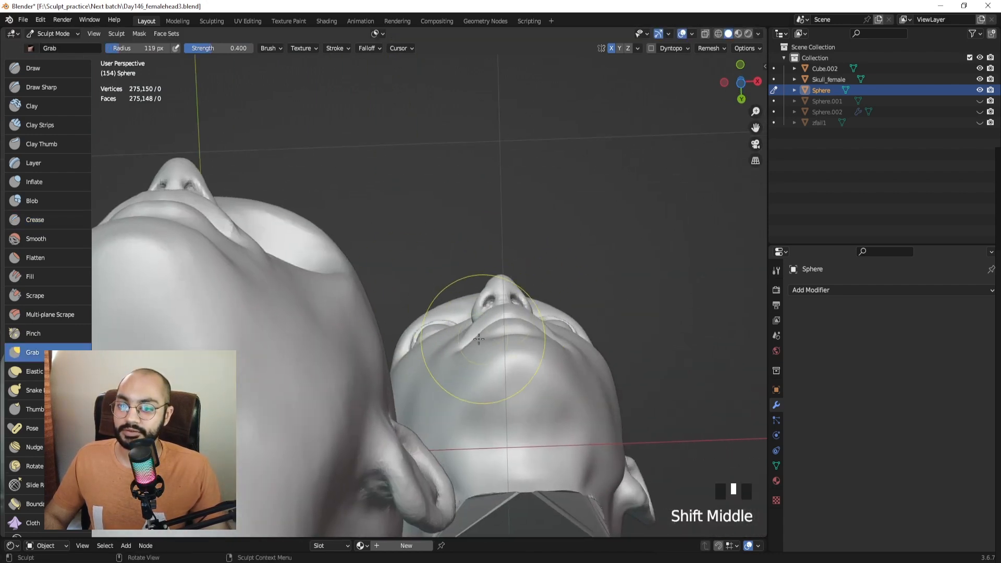
pyautogui.moveTo(440, 298)
pyautogui.keyDown('shift'); pyautogui.mouseDown(button='middle')
pyautogui.moveTo(503, 286)
pyautogui.moveTo(436, 291)
pyautogui.mouseUp(button='middle'); pyautogui.keyUp('shift')
# In front orthographic view, pull the mouth corners down with a 133-147 px Grab brush.
pyautogui.click(419, 277)
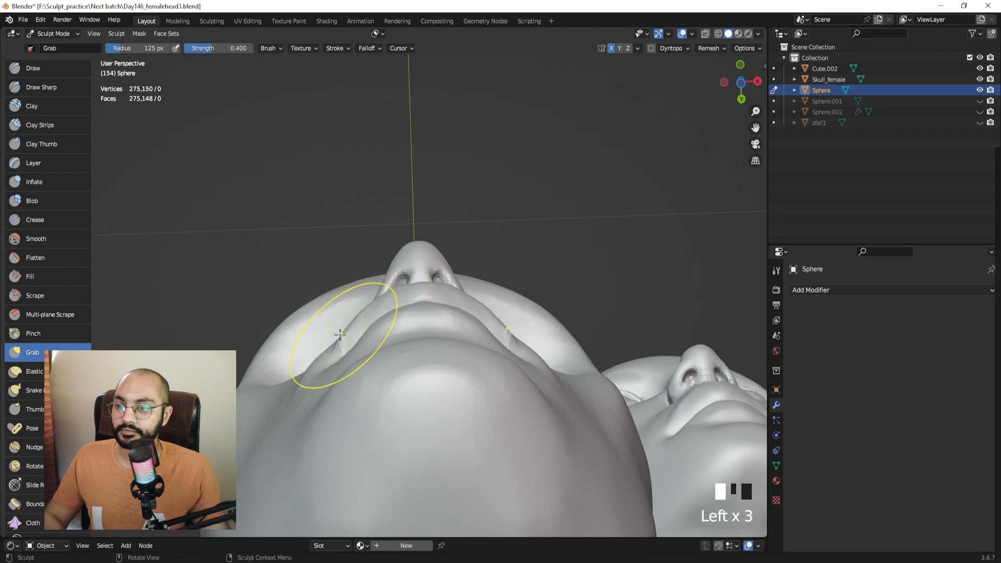
pyautogui.moveTo(342, 339); pyautogui.dragTo(355, 365, button='middle')
pyautogui.press('KP_1')
pyautogui.keyDown('ctrl'); pyautogui.moveTo(419, 336); pyautogui.dragTo(385, 318, button='middle'); pyautogui.keyUp('ctrl')
pyautogui.press('f')
pyautogui.moveTo(349, 324)
pyautogui.mouseDown()
pyautogui.moveTo(353, 338)
pyautogui.moveTo(366, 327)
pyautogui.mouseUp()
pyautogui.press('f')
pyautogui.click(418, 344)
# Smooth the mouth skin, pull the upper lip at 65 px, then undo that stroke.
pyautogui.moveTo(366, 327); pyautogui.dragTo(405, 317, button='middle')
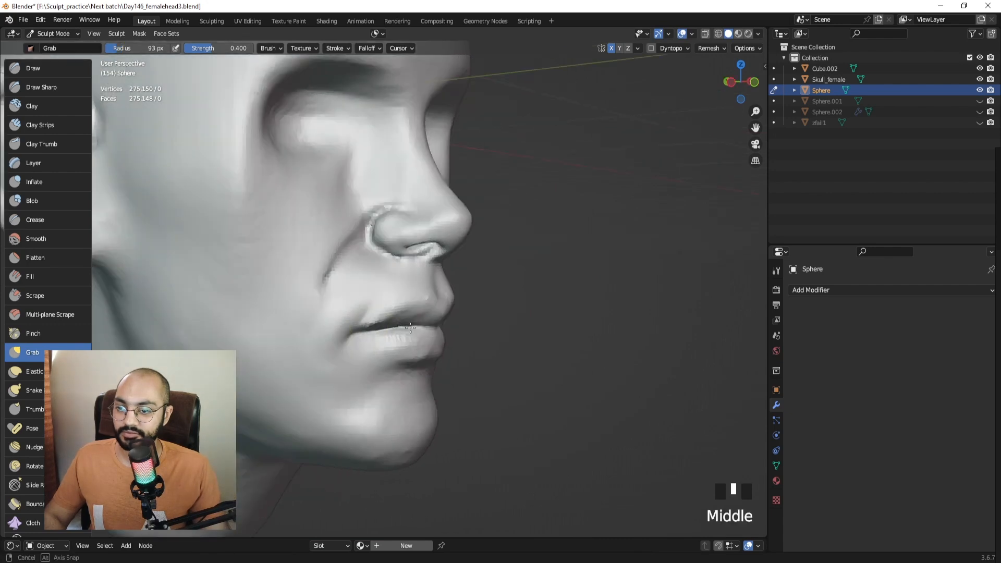
pyautogui.press('f')
pyautogui.click(398, 312)
pyautogui.keyDown('shift'); pyautogui.moveTo(397, 312); pyautogui.dragTo(396, 311); pyautogui.keyUp('shift')
pyautogui.moveTo(420, 305); pyautogui.dragTo(404, 322, button='middle')
pyautogui.press('f')
pyautogui.click(413, 321)
pyautogui.moveTo(411, 316); pyautogui.dragTo(409, 314)
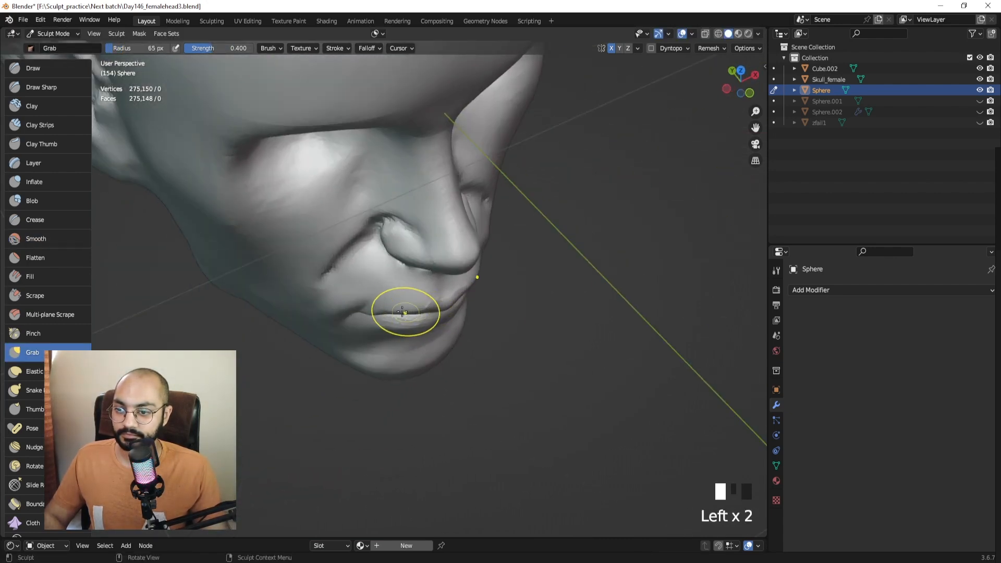
pyautogui.moveTo(390, 313)
pyautogui.mouseDown(button='middle')
pyautogui.moveTo(402, 301)
pyautogui.moveTo(428, 325)
pyautogui.moveTo(428, 346)
pyautogui.mouseUp(button='middle')
pyautogui.hotkey('ctrl', 'z')
# Pull the upper lip into shape with a 59 px brush and smooth its surface.
pyautogui.press('f')
pyautogui.press('f')
pyautogui.click(425, 327)
pyautogui.moveTo(425, 327); pyautogui.dragTo(426, 323)
pyautogui.moveTo(431, 329); pyautogui.dragTo(436, 330)
pyautogui.keyDown('shift'); pyautogui.moveTo(437, 330); pyautogui.dragTo(438, 330); pyautogui.keyUp('shift')
# Pull the centre of the upper lip with a 48 px brush, then pick Draw Sharp.
pyautogui.moveTo(438, 320); pyautogui.dragTo(438, 273, button='middle')
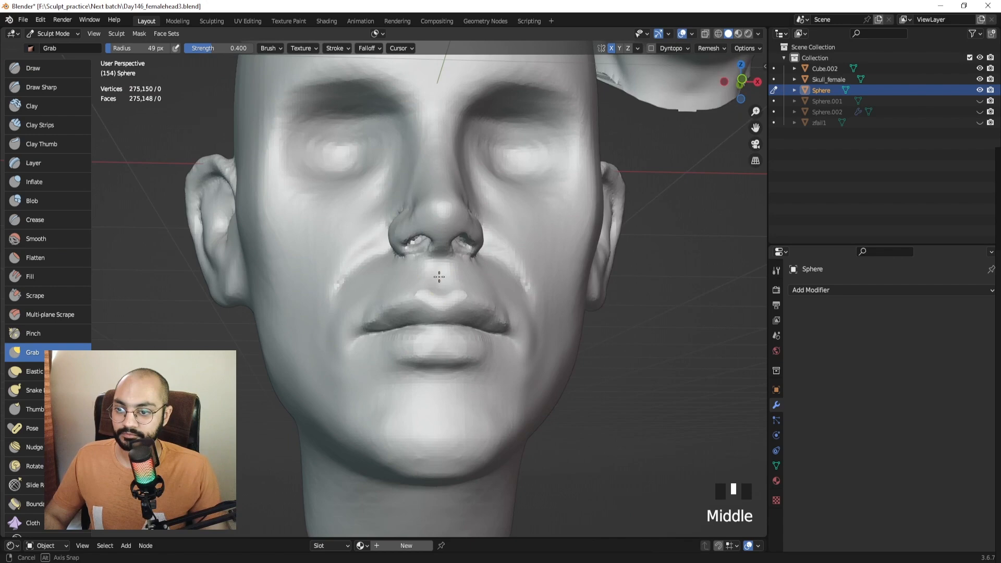
pyautogui.press('f')
pyautogui.click(432, 312)
pyautogui.moveTo(436, 313); pyautogui.dragTo(424, 300)
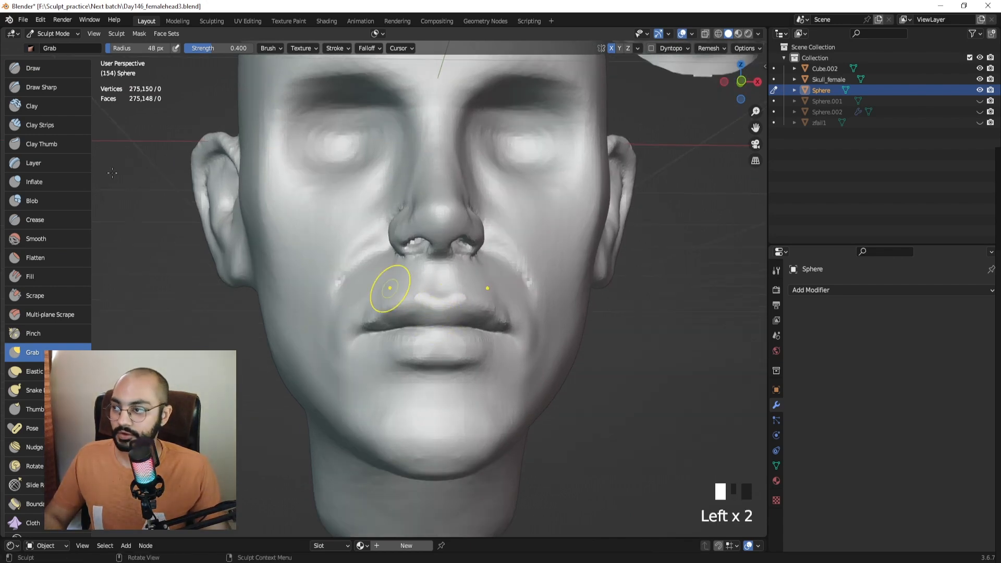
pyautogui.click(41, 87)
pyautogui.moveTo(391, 313)
pyautogui.keyDown('shift'); pyautogui.mouseDown(button='middle')
pyautogui.moveTo(369, 284)
pyautogui.moveTo(418, 286)
pyautogui.mouseUp(button='middle'); pyautogui.keyUp('shift')
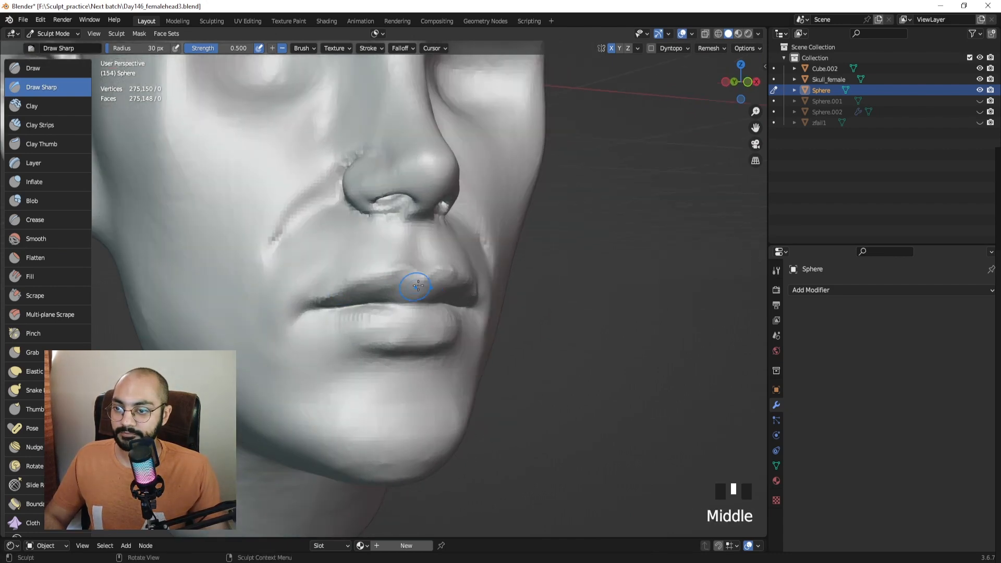
# Sharpen the upper lip edge and the crease between the lips, softening the strokes.
pyautogui.keyDown('ctrl'); pyautogui.click(418, 277); pyautogui.keyUp('ctrl')
pyautogui.keyDown('ctrl'); pyautogui.click(419, 279); pyautogui.keyUp('ctrl')
pyautogui.keyDown('ctrl'); pyautogui.click(419, 282); pyautogui.keyUp('ctrl')
pyautogui.keyDown('ctrl'); pyautogui.click(389, 276); pyautogui.keyUp('ctrl')
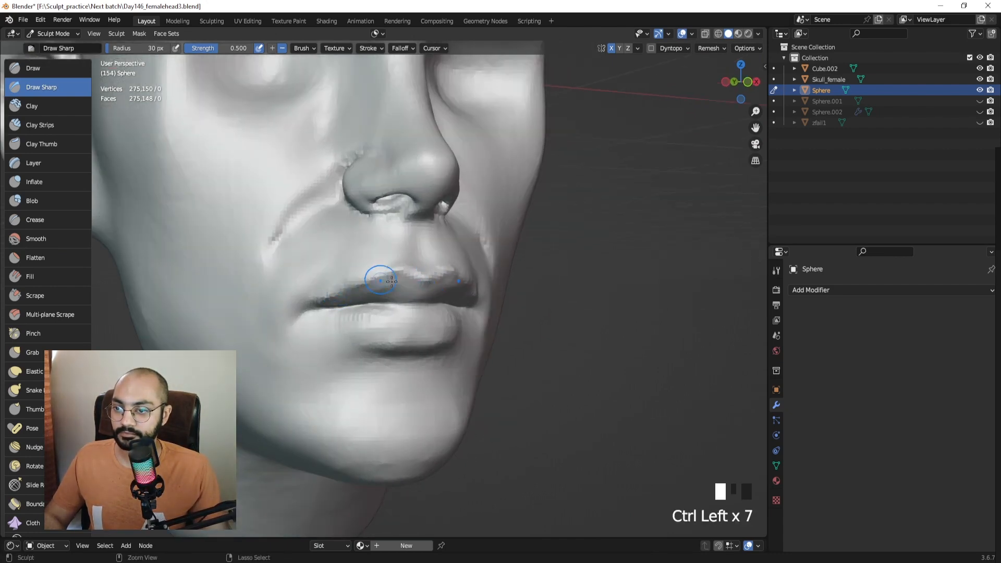
pyautogui.keyDown('shift'); pyautogui.click(376, 280); pyautogui.keyUp('shift')
pyautogui.keyDown('shift'); pyautogui.click(376, 281); pyautogui.keyUp('shift')
pyautogui.moveTo(396, 292)
pyautogui.mouseDown(button='middle')
pyautogui.moveTo(374, 307)
pyautogui.moveTo(420, 292)
pyautogui.moveTo(354, 314)
pyautogui.moveTo(417, 319)
pyautogui.moveTo(429, 290)
pyautogui.moveTo(457, 295)
pyautogui.mouseUp(button='middle')
pyautogui.keyDown('ctrl'); pyautogui.click(430, 308); pyautogui.keyUp('ctrl')
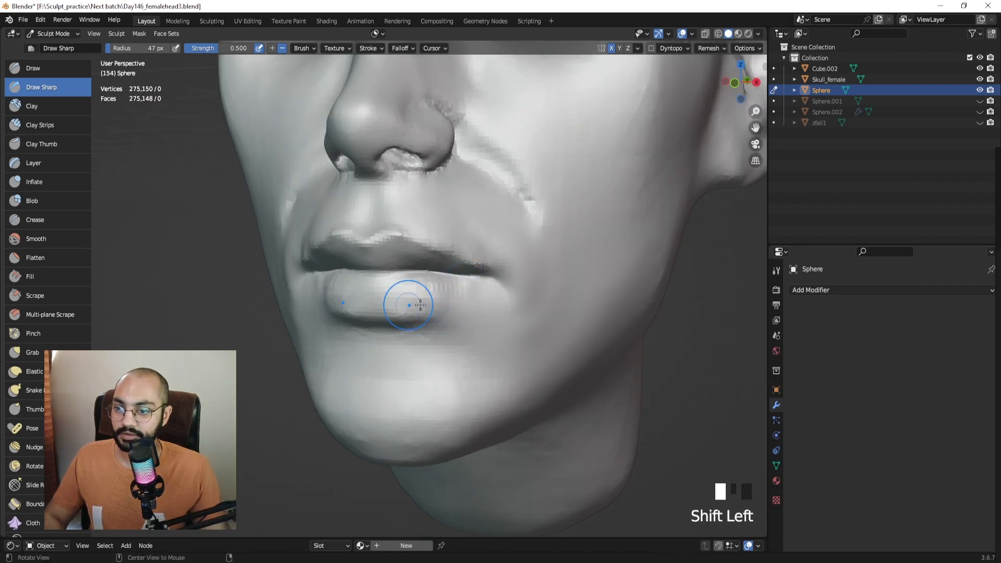
# Crease the lower lip and shrink the brush to 41 px.
pyautogui.moveTo(420, 305)
pyautogui.mouseDown(button='middle')
pyautogui.moveTo(347, 308)
pyautogui.moveTo(385, 293)
pyautogui.moveTo(410, 317)
pyautogui.moveTo(449, 291)
pyautogui.mouseUp(button='middle')
pyautogui.keyDown('ctrl'); pyautogui.moveTo(449, 290); pyautogui.dragTo(415, 304); pyautogui.keyUp('ctrl')
pyautogui.moveTo(415, 304)
pyautogui.mouseDown(button='middle')
pyautogui.moveTo(463, 282)
pyautogui.moveTo(439, 293)
pyautogui.moveTo(398, 283)
pyautogui.moveTo(428, 296)
pyautogui.mouseUp(button='middle')
pyautogui.press('f')
pyautogui.click(434, 292)
# Smooth both sides of the lower lip, then zoom out to a near-frontal view of both heads.
pyautogui.keyDown('shift'); pyautogui.moveTo(401, 291); pyautogui.dragTo(360, 293); pyautogui.keyUp('shift')
pyautogui.moveTo(323, 292); pyautogui.dragTo(378, 298, button='middle')
pyautogui.keyDown('shift'); pyautogui.moveTo(378, 298); pyautogui.dragTo(427, 292); pyautogui.keyUp('shift')
pyautogui.moveTo(428, 292)
pyautogui.mouseDown(button='middle')
pyautogui.moveTo(393, 283)
pyautogui.moveTo(394, 326)
pyautogui.mouseUp(button='middle')
pyautogui.moveTo(394, 326)
pyautogui.keyDown('ctrl'); pyautogui.mouseDown(button='middle')
pyautogui.moveTo(396, 366)
pyautogui.moveTo(385, 384)
pyautogui.moveTo(452, 269)
pyautogui.mouseUp(button='middle'); pyautogui.keyUp('ctrl')
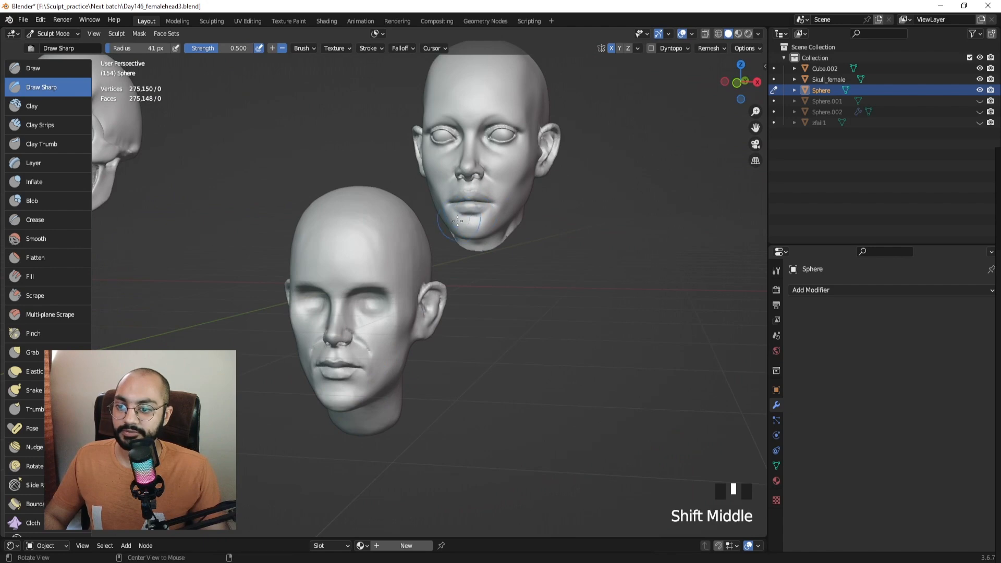
pyautogui.moveTo(457, 221); pyautogui.dragTo(469, 207, button='middle')
# With Clay Strips, build up both sides of the upper lip.
pyautogui.click(46, 125)
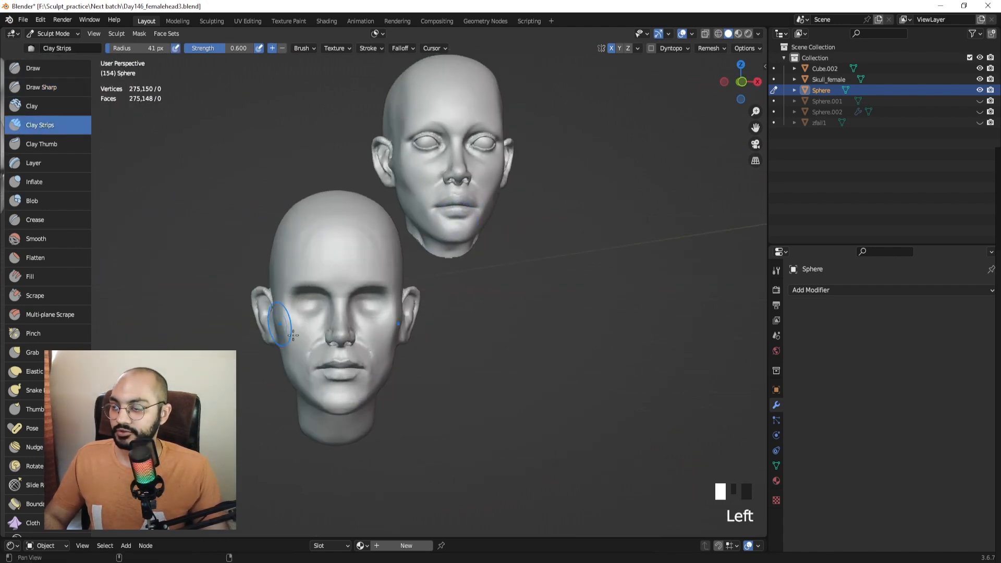
pyautogui.moveTo(282, 297)
pyautogui.keyDown('ctrl'); pyautogui.mouseDown(button='middle')
pyautogui.moveTo(340, 205)
pyautogui.moveTo(347, 243)
pyautogui.moveTo(402, 217)
pyautogui.moveTo(428, 270)
pyautogui.mouseUp(button='middle'); pyautogui.keyUp('ctrl')
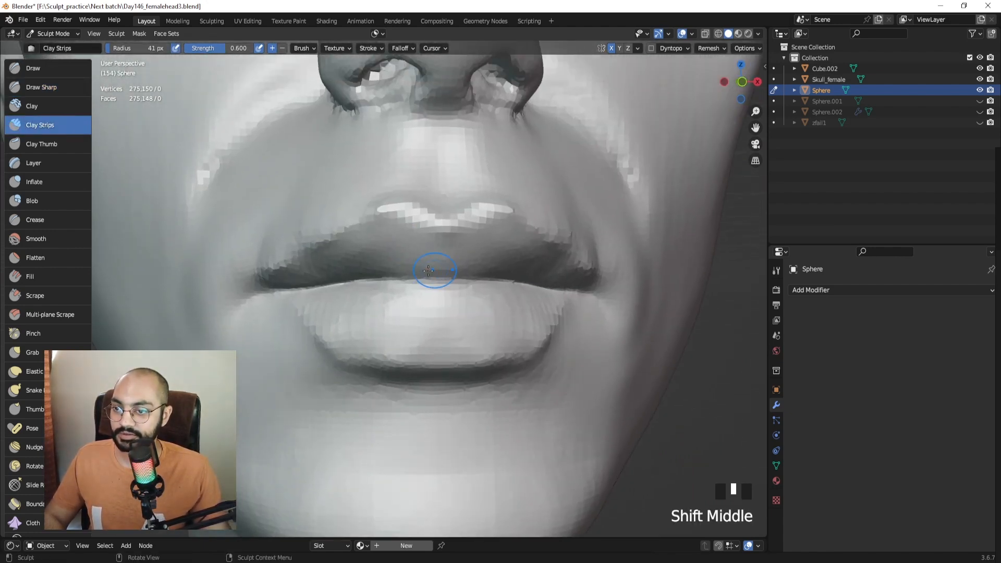
pyautogui.moveTo(428, 257)
pyautogui.mouseDown()
pyautogui.moveTo(485, 238)
pyautogui.moveTo(377, 245)
pyautogui.moveTo(427, 259)
pyautogui.mouseUp()
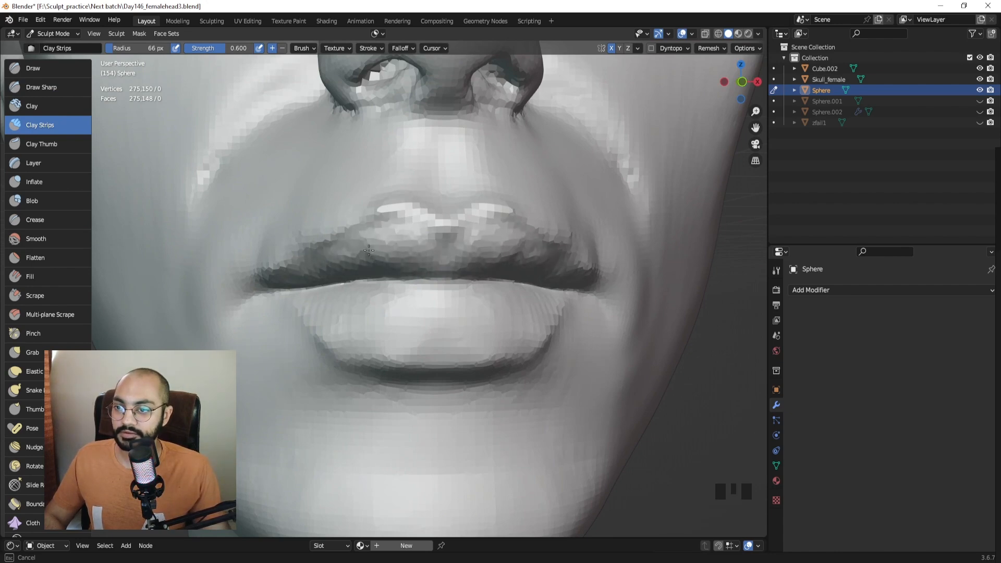
pyautogui.moveTo(327, 265)
pyautogui.mouseDown(button='middle')
pyautogui.moveTo(351, 299)
pyautogui.moveTo(409, 249)
pyautogui.mouseUp(button='middle')
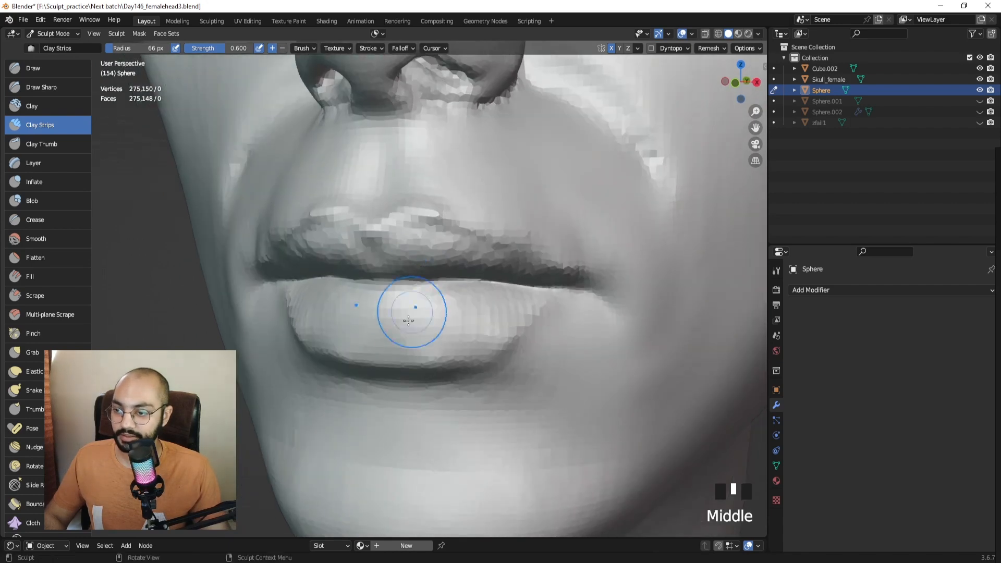
pyautogui.moveTo(409, 318); pyautogui.dragTo(397, 307, button='middle')
pyautogui.moveTo(365, 319); pyautogui.dragTo(360, 351)
# Fill out the lower lip with clay strips and add a little more upper-lip volume.
pyautogui.moveTo(360, 333); pyautogui.dragTo(360, 355)
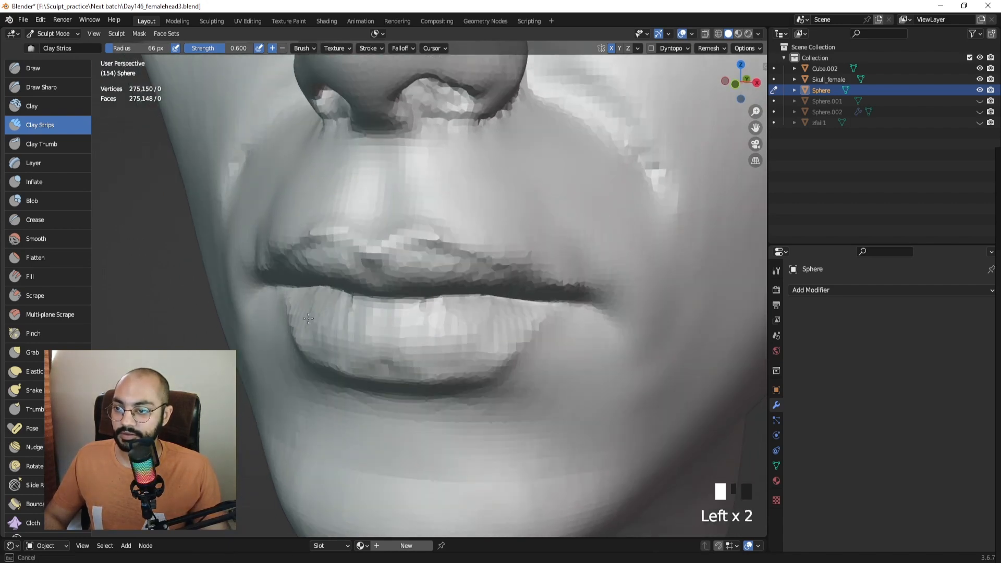
pyautogui.moveTo(336, 361); pyautogui.dragTo(368, 317)
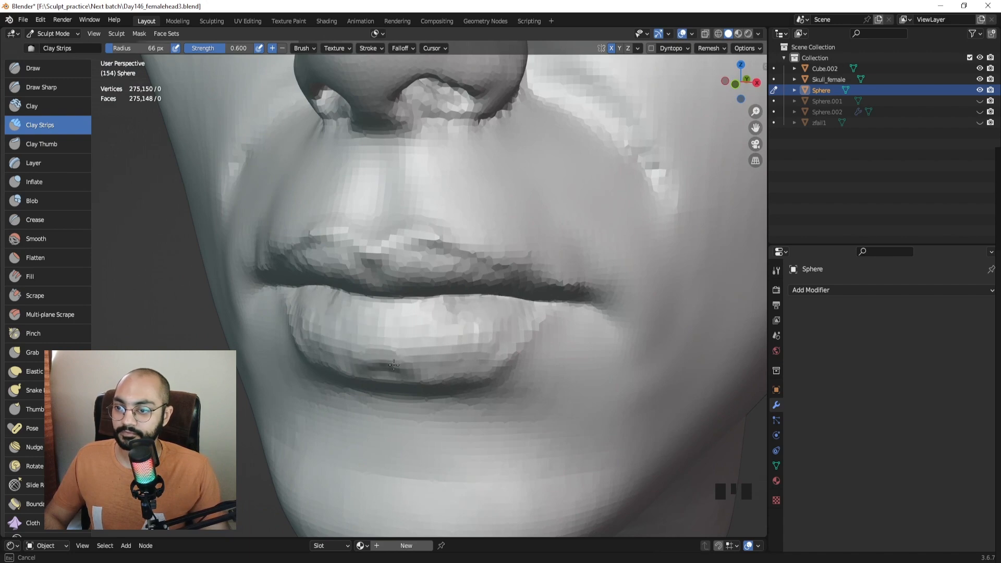
pyautogui.moveTo(394, 365); pyautogui.dragTo(393, 324, button='middle')
pyautogui.moveTo(393, 325); pyautogui.dragTo(400, 312)
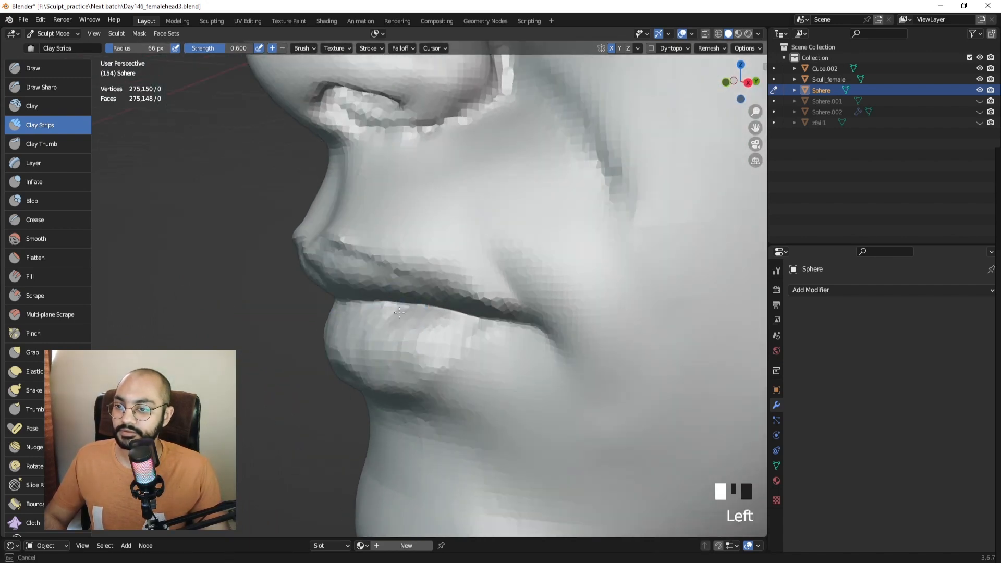
pyautogui.moveTo(399, 312); pyautogui.dragTo(429, 275, button='middle')
pyautogui.moveTo(429, 275); pyautogui.dragTo(426, 303)
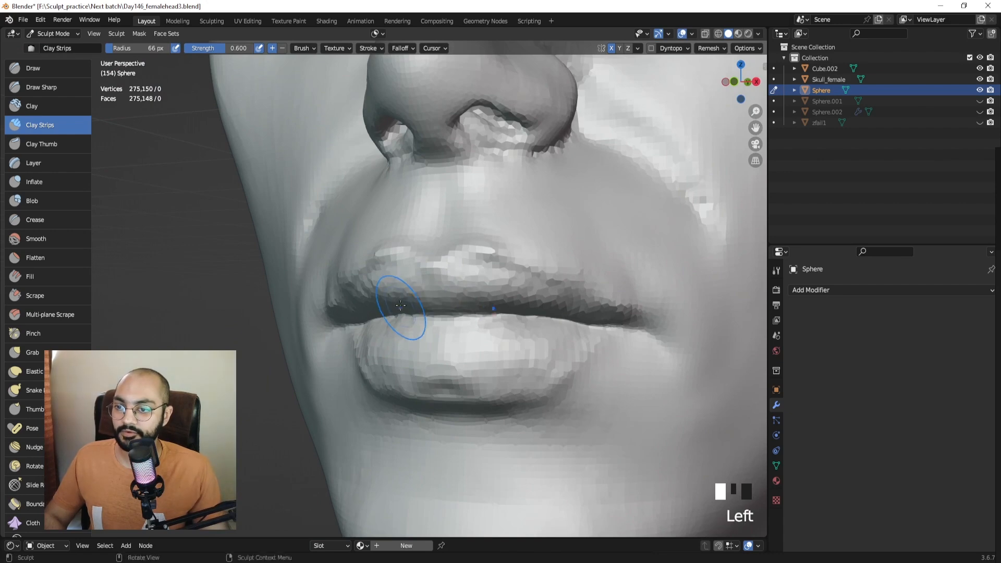
pyautogui.keyDown('ctrl'); pyautogui.moveTo(400, 305); pyautogui.dragTo(458, 255, button='middle'); pyautogui.keyUp('ctrl')
# Show the Sphere.001 reference head to compare the lips, then hide it.
pyautogui.click(979, 101)
pyautogui.moveTo(459, 255)
pyautogui.mouseDown(button='middle')
pyautogui.moveTo(417, 229)
pyautogui.moveTo(373, 245)
pyautogui.moveTo(402, 252)
pyautogui.moveTo(389, 270)
pyautogui.moveTo(313, 260)
pyautogui.moveTo(480, 224)
pyautogui.mouseUp(button='middle')
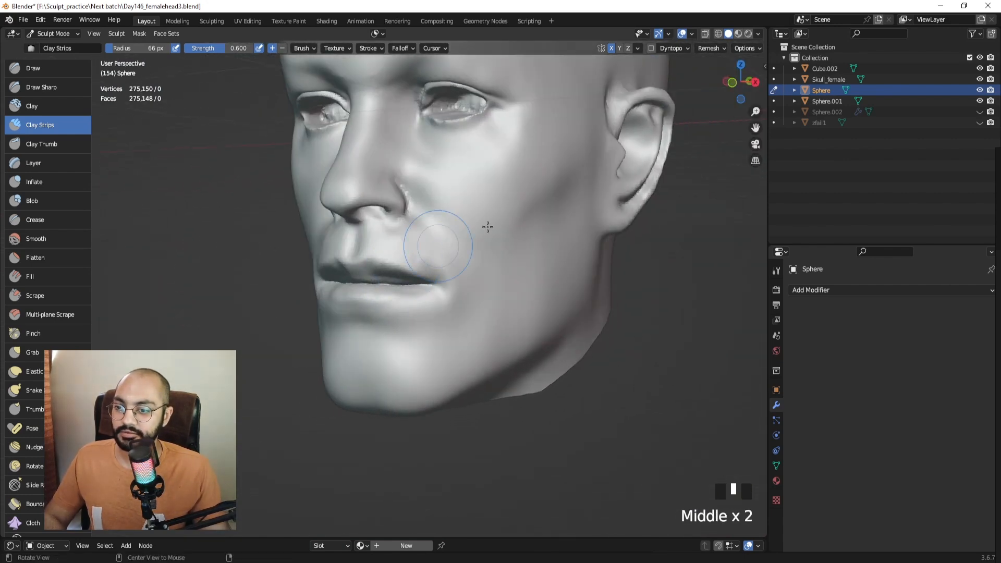
pyautogui.click(980, 91)
pyautogui.click(979, 101)
pyautogui.keyDown('ctrl'); pyautogui.moveTo(552, 229); pyautogui.dragTo(547, 313, button='middle'); pyautogui.keyUp('ctrl')
pyautogui.moveTo(652, 276)
pyautogui.keyDown('shift'); pyautogui.mouseDown(button='middle')
pyautogui.moveTo(401, 279)
pyautogui.moveTo(417, 219)
pyautogui.mouseUp(button='middle'); pyautogui.keyUp('shift')
pyautogui.moveTo(469, 245); pyautogui.dragTo(631, 240, button='middle')
pyautogui.moveTo(621, 323)
pyautogui.keyDown('shift'); pyautogui.mouseDown(button='middle')
pyautogui.moveTo(477, 286)
pyautogui.moveTo(586, 268)
pyautogui.moveTo(408, 247)
pyautogui.mouseUp(button='middle'); pyautogui.keyUp('shift')
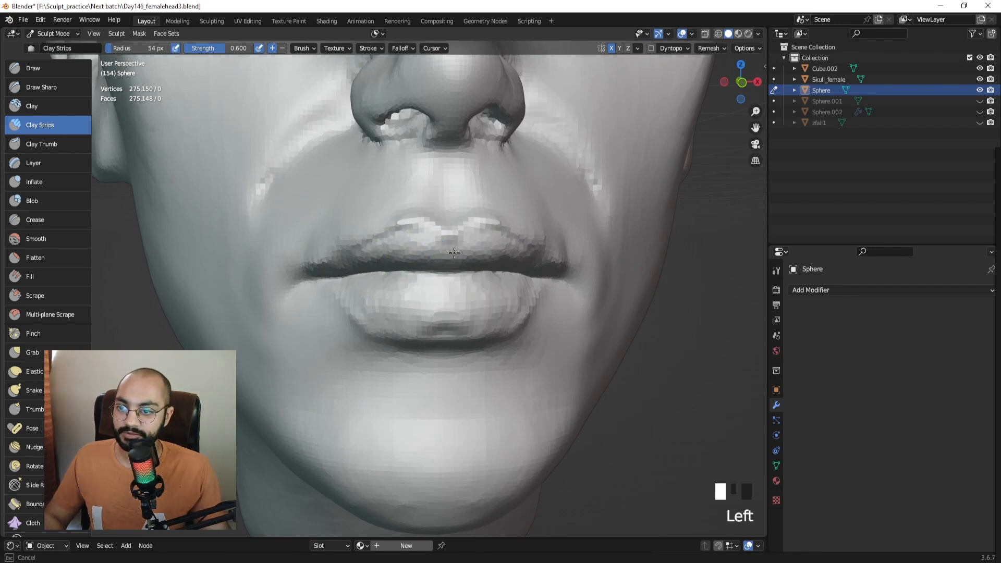
# Add a clay dab on the lip line, smooth both lips, and pick Draw Sharp.
pyautogui.click(445, 264)
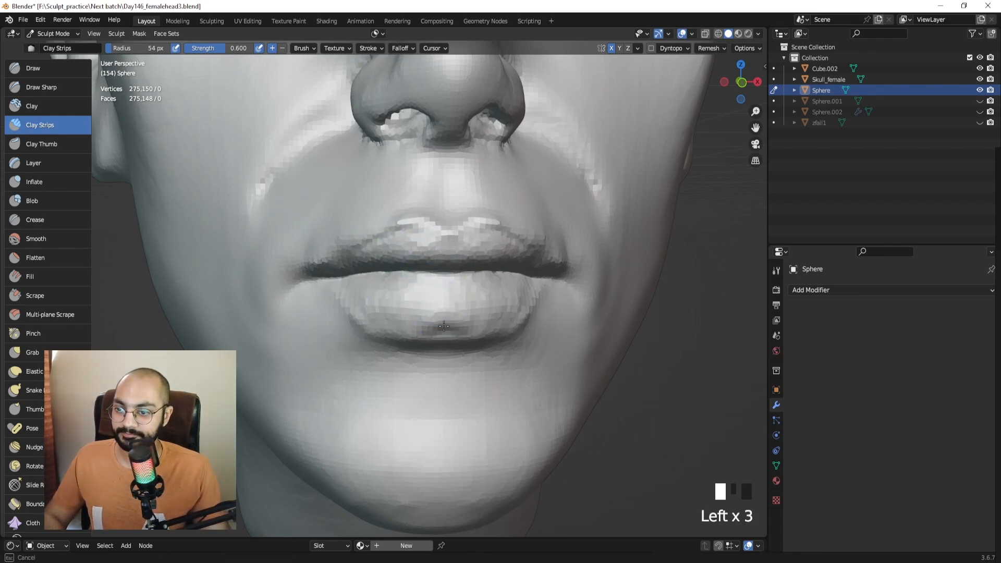
pyautogui.keyDown('shift'); pyautogui.moveTo(430, 321); pyautogui.dragTo(441, 332); pyautogui.keyUp('shift')
pyautogui.keyDown('shift'); pyautogui.moveTo(416, 251); pyautogui.dragTo(392, 259); pyautogui.keyUp('shift')
pyautogui.keyDown('shift'); pyautogui.moveTo(389, 261); pyautogui.dragTo(366, 267); pyautogui.keyUp('shift')
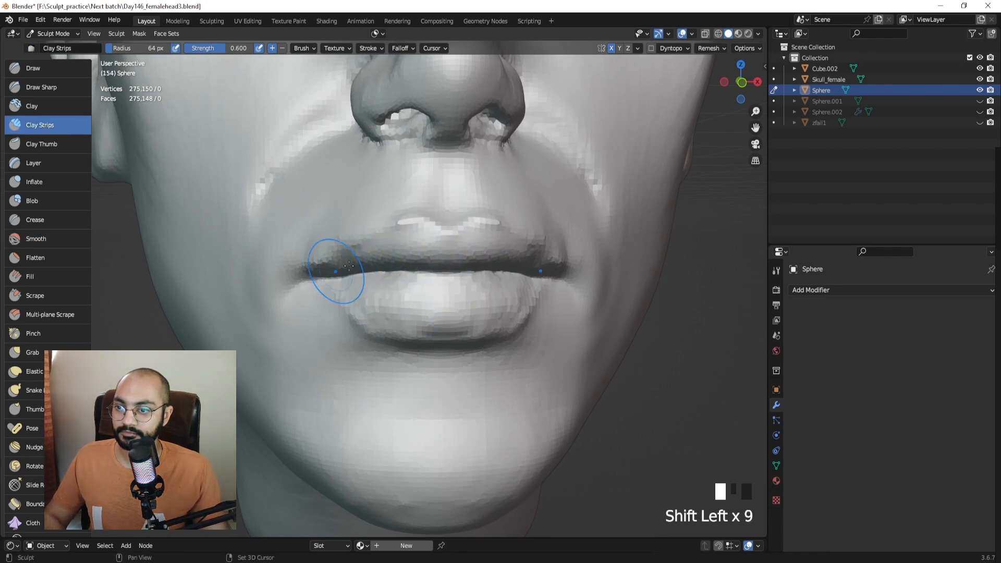
pyautogui.keyDown('shift'); pyautogui.moveTo(349, 265); pyautogui.dragTo(364, 290, button='middle'); pyautogui.keyUp('shift')
pyautogui.click(78, 90)
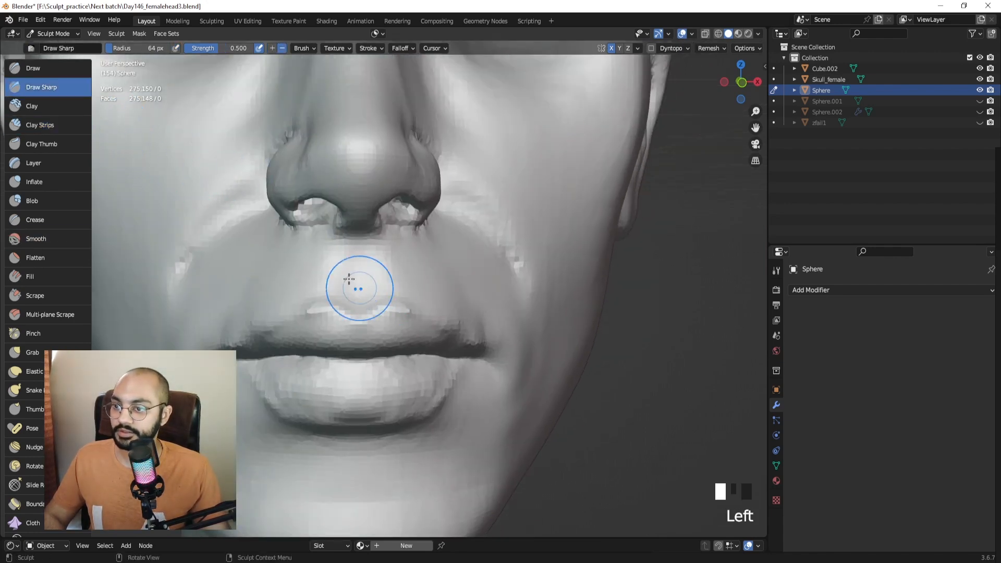
# Redo the philtrum groove with Draw Sharp and smooth the area.
pyautogui.hotkey('ctrl', 'z')
pyautogui.moveTo(352, 262); pyautogui.dragTo(357, 285)
pyautogui.moveTo(355, 253); pyautogui.dragTo(355, 271)
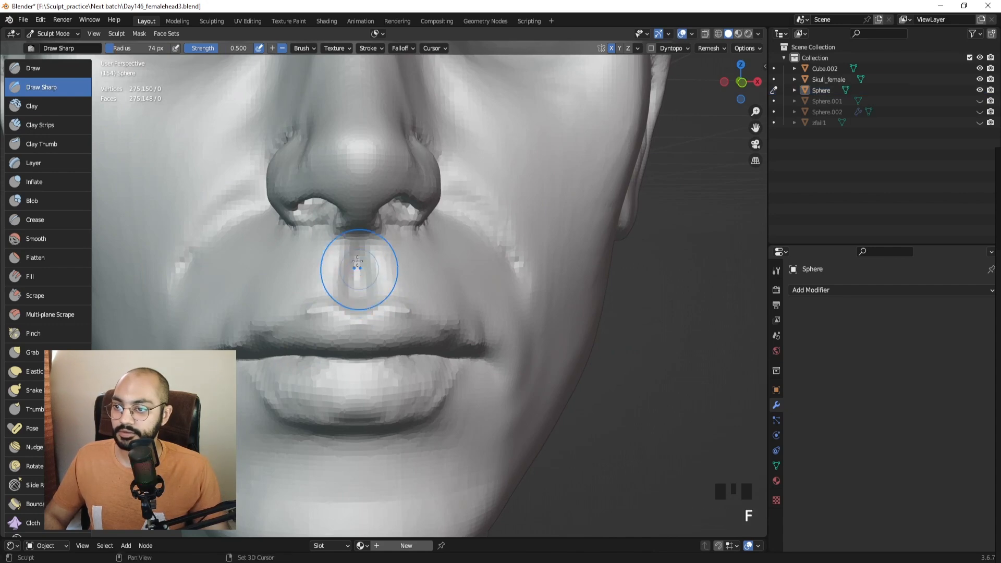
pyautogui.keyDown('shift'); pyautogui.click(353, 294); pyautogui.keyUp('shift')
# Switch to the Grab brush with a 77 px radius.
pyautogui.moveTo(353, 295)
pyautogui.mouseDown(button='middle')
pyautogui.moveTo(308, 276)
pyautogui.moveTo(292, 281)
pyautogui.mouseUp(button='middle')
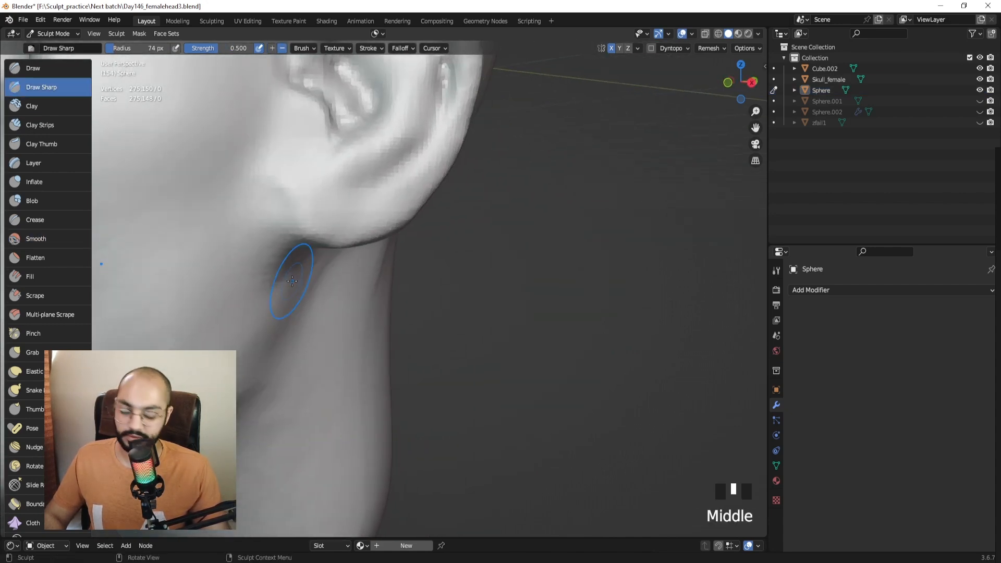
pyautogui.press('KP_Decimal')
pyautogui.moveTo(380, 312)
pyautogui.mouseDown(button='middle')
pyautogui.moveTo(394, 292)
pyautogui.moveTo(403, 219)
pyautogui.moveTo(406, 310)
pyautogui.moveTo(346, 357)
pyautogui.moveTo(442, 304)
pyautogui.mouseUp(button='middle')
pyautogui.press('g')
pyautogui.press('f')
pyautogui.press('f')
pyautogui.click(382, 338)
# Smooth the skin beside the nose and beside the mouth.
pyautogui.keyDown('shift'); pyautogui.moveTo(448, 306); pyautogui.dragTo(470, 314); pyautogui.keyUp('shift')
pyautogui.moveTo(469, 312); pyautogui.dragTo(454, 275, button='middle')
pyautogui.keyDown('shift'); pyautogui.moveTo(289, 284); pyautogui.dragTo(298, 321); pyautogui.keyUp('shift')
pyautogui.keyDown('ctrl'); pyautogui.moveTo(355, 297); pyautogui.dragTo(366, 359, button='middle'); pyautogui.keyUp('ctrl')
pyautogui.moveTo(402, 234); pyautogui.dragTo(409, 308, button='middle')
pyautogui.moveTo(409, 313); pyautogui.dragTo(404, 337, button='middle')
pyautogui.keyDown('ctrl'); pyautogui.moveTo(388, 334); pyautogui.dragTo(382, 293, button='middle'); pyautogui.keyUp('ctrl')
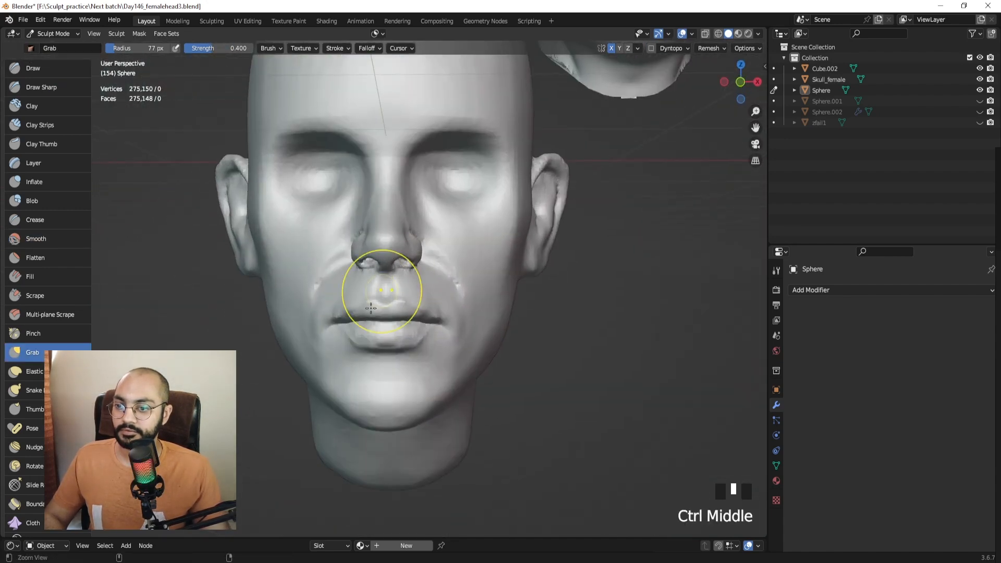
pyautogui.moveTo(308, 308); pyautogui.dragTo(368, 285, button='middle')
# Enlarge the brush to 83 px and switch to Clay Strips.
pyautogui.press('f')
pyautogui.click(36, 130)
pyautogui.moveTo(402, 224)
pyautogui.keyDown('ctrl'); pyautogui.mouseDown(button='middle')
pyautogui.moveTo(375, 308)
pyautogui.moveTo(445, 297)
pyautogui.moveTo(459, 323)
pyautogui.moveTo(470, 312)
pyautogui.moveTo(463, 223)
pyautogui.mouseUp(button='middle'); pyautogui.keyUp('ctrl')
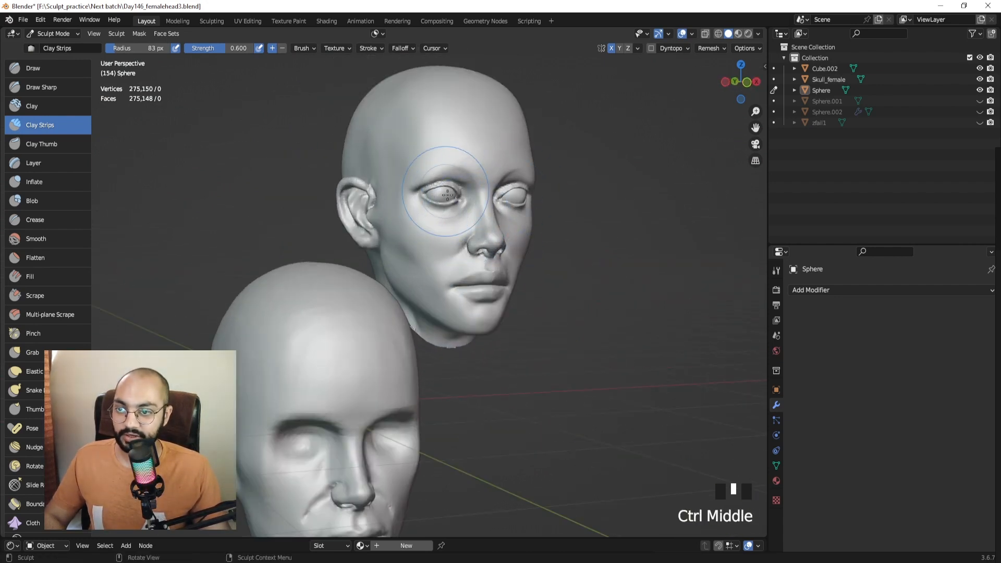
pyautogui.keyDown('shift'); pyautogui.moveTo(488, 167); pyautogui.dragTo(484, 158, button='middle'); pyautogui.keyUp('shift')
# At 54 px radius, mark both eye sockets and smooth around the left socket.
pyautogui.press('f')
pyautogui.click(420, 185)
pyautogui.moveTo(451, 190)
pyautogui.keyDown('shift'); pyautogui.mouseDown(button='middle')
pyautogui.moveTo(463, 197)
pyautogui.moveTo(444, 197)
pyautogui.mouseUp(button='middle'); pyautogui.keyUp('shift')
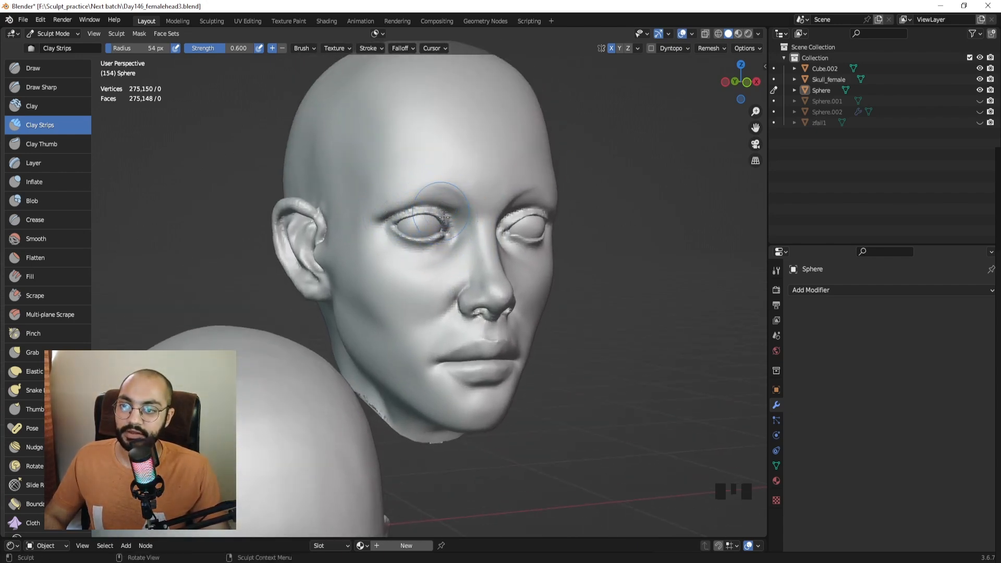
pyautogui.moveTo(448, 207); pyautogui.dragTo(493, 215, button='middle')
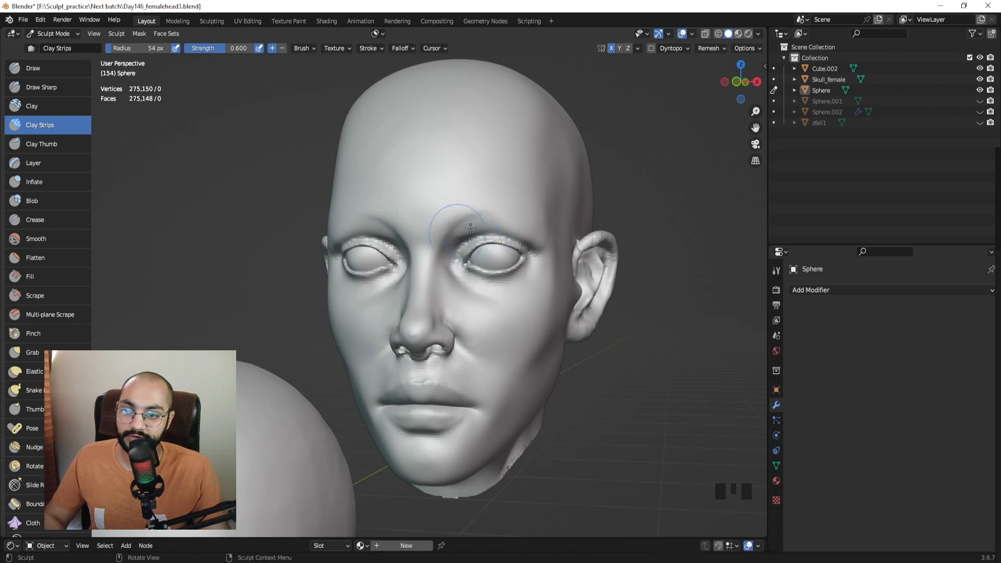
pyautogui.moveTo(471, 227); pyautogui.dragTo(372, 267, button='middle')
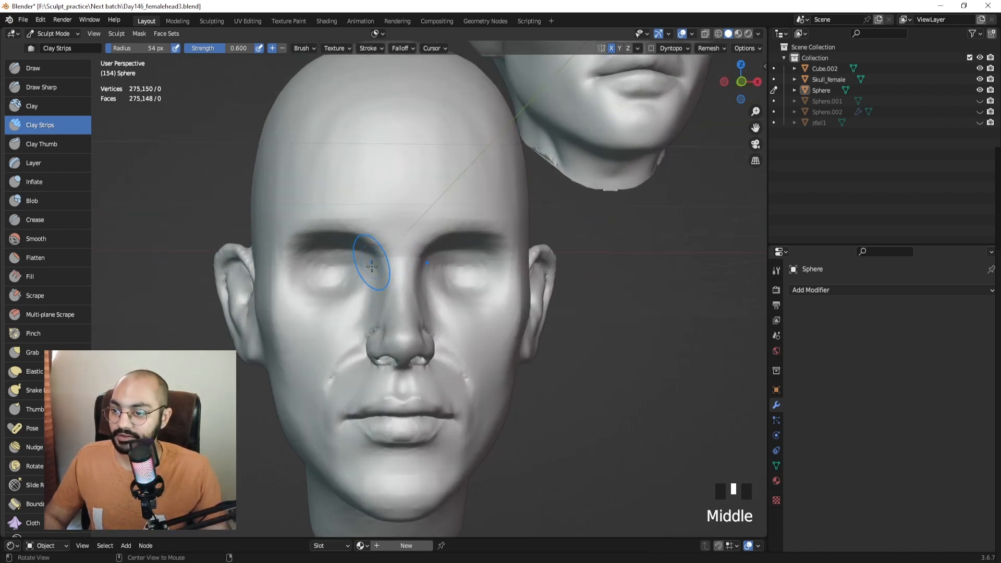
pyautogui.moveTo(339, 271)
pyautogui.mouseDown()
pyautogui.moveTo(335, 279)
pyautogui.moveTo(344, 267)
pyautogui.mouseUp()
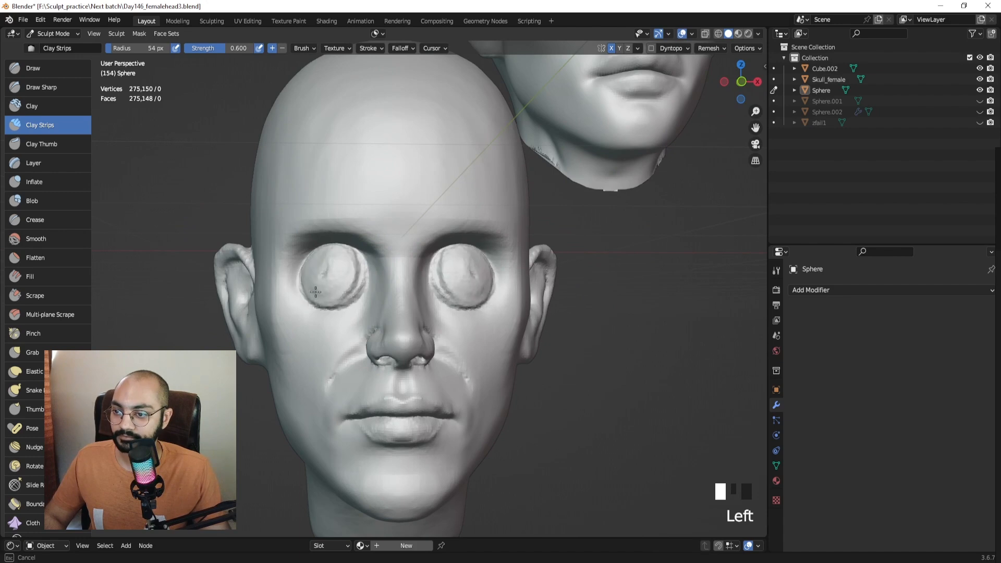
pyautogui.keyDown('shift'); pyautogui.moveTo(315, 283); pyautogui.dragTo(316, 266); pyautogui.keyUp('shift')
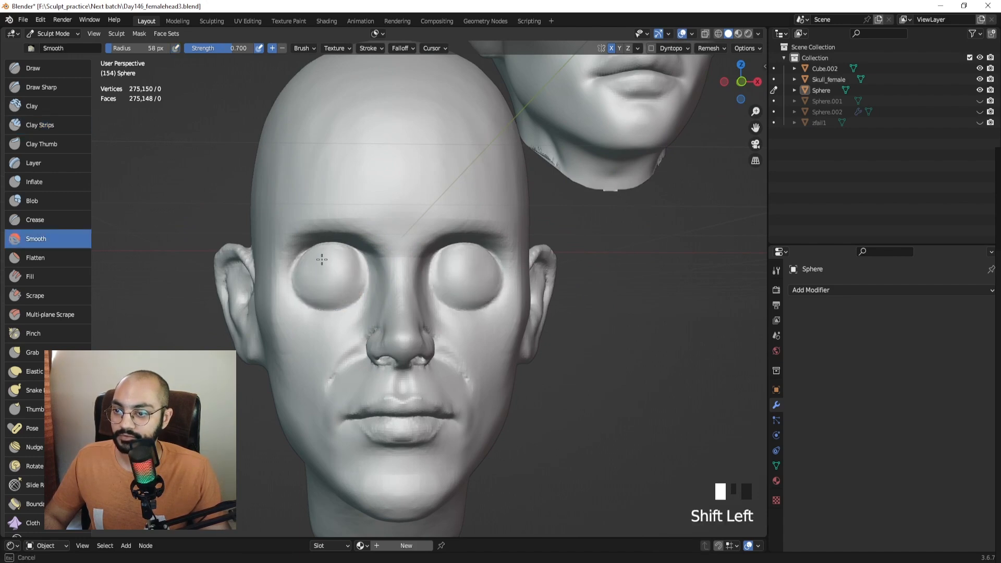
pyautogui.moveTo(398, 262)
pyautogui.mouseDown(button='middle')
pyautogui.moveTo(365, 260)
pyautogui.moveTo(432, 262)
pyautogui.moveTo(406, 199)
pyautogui.moveTo(420, 241)
pyautogui.moveTo(368, 246)
pyautogui.mouseUp(button='middle')
# Build up clay folds along both upper eyelids.
pyautogui.click(368, 246)
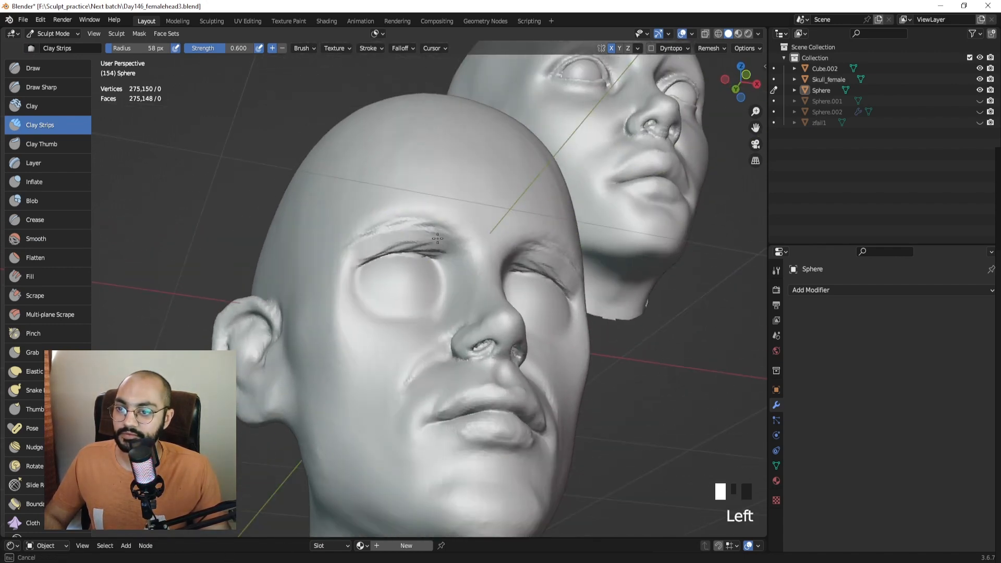
pyautogui.moveTo(370, 244); pyautogui.dragTo(359, 261)
pyautogui.moveTo(383, 261); pyautogui.dragTo(361, 294, button='middle')
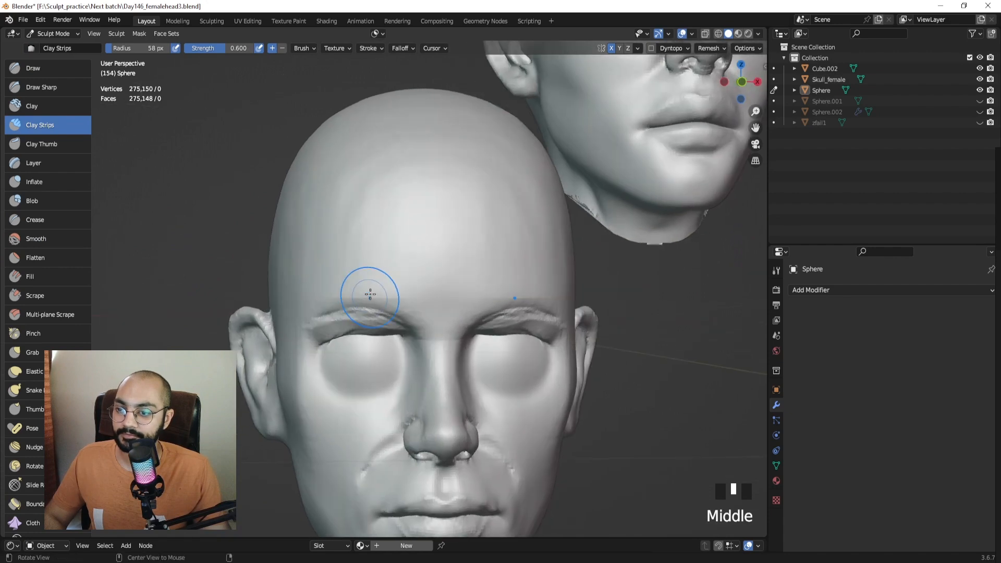
pyautogui.middleClick(370, 317)
# Enlarge the brush to 71 px and smooth over the eye socket.
pyautogui.keyDown('shift'); pyautogui.moveTo(371, 334); pyautogui.dragTo(373, 310, button='middle'); pyautogui.keyUp('shift')
pyautogui.press('f')
pyautogui.click(359, 324)
pyautogui.moveTo(341, 316)
pyautogui.keyDown('shift'); pyautogui.mouseDown()
pyautogui.moveTo(347, 297)
pyautogui.moveTo(377, 302)
pyautogui.mouseUp(); pyautogui.keyUp('shift')
pyautogui.moveTo(376, 303)
pyautogui.keyDown('ctrl'); pyautogui.mouseDown(button='middle')
pyautogui.moveTo(391, 351)
pyautogui.moveTo(343, 310)
pyautogui.moveTo(461, 311)
pyautogui.moveTo(420, 287)
pyautogui.moveTo(415, 270)
pyautogui.moveTo(375, 299)
pyautogui.moveTo(487, 214)
pyautogui.mouseUp(button='middle'); pyautogui.keyUp('ctrl')
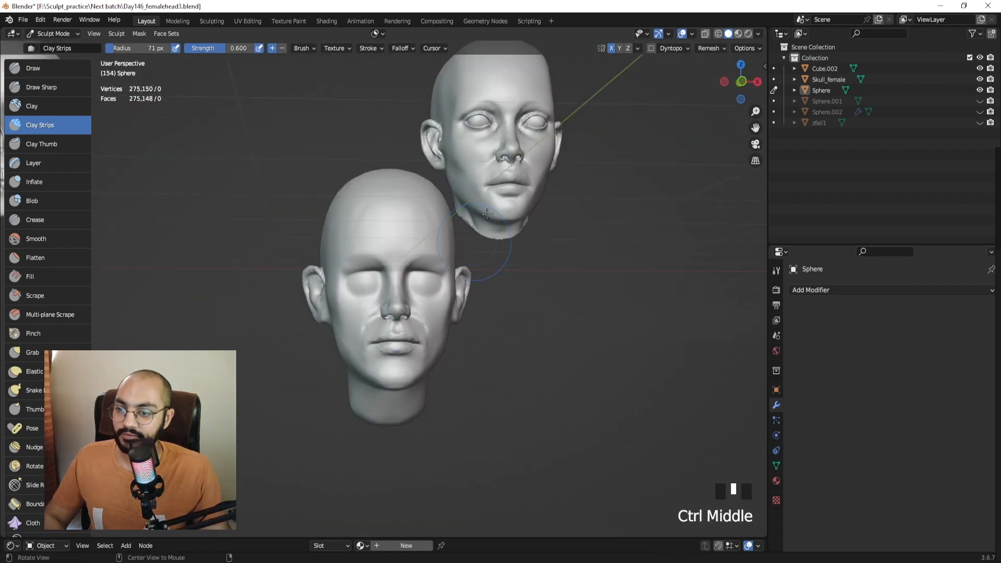
# Lay clay strips across the cheek, building down toward the jaw.
pyautogui.moveTo(403, 266)
pyautogui.keyDown('ctrl'); pyautogui.mouseDown(button='middle')
pyautogui.moveTo(399, 307)
pyautogui.moveTo(417, 297)
pyautogui.moveTo(409, 302)
pyautogui.mouseUp(button='middle'); pyautogui.keyUp('ctrl')
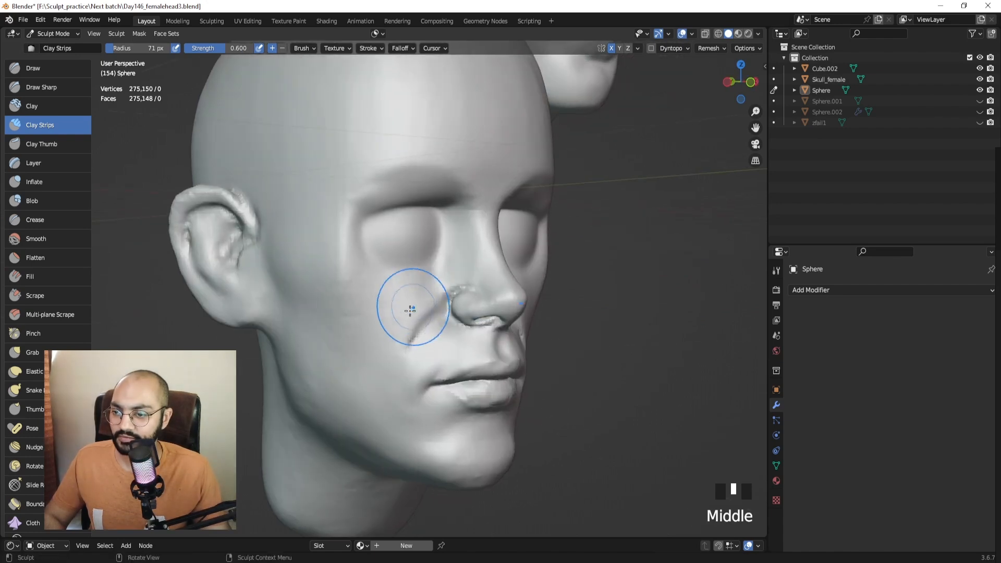
pyautogui.moveTo(409, 302)
pyautogui.mouseDown()
pyautogui.moveTo(410, 320)
pyautogui.moveTo(369, 347)
pyautogui.moveTo(370, 302)
pyautogui.moveTo(340, 276)
pyautogui.mouseUp()
pyautogui.moveTo(320, 320); pyautogui.dragTo(356, 339)
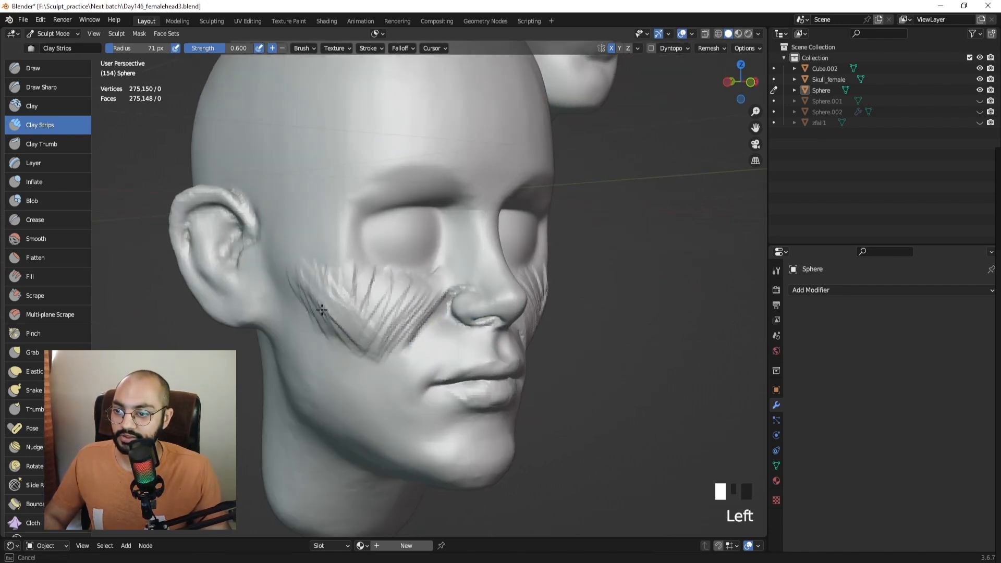
pyautogui.moveTo(321, 309); pyautogui.dragTo(334, 324)
pyautogui.moveTo(315, 289)
pyautogui.mouseDown()
pyautogui.moveTo(344, 315)
pyautogui.moveTo(361, 365)
pyautogui.mouseUp()
pyautogui.moveTo(365, 346); pyautogui.dragTo(380, 392)
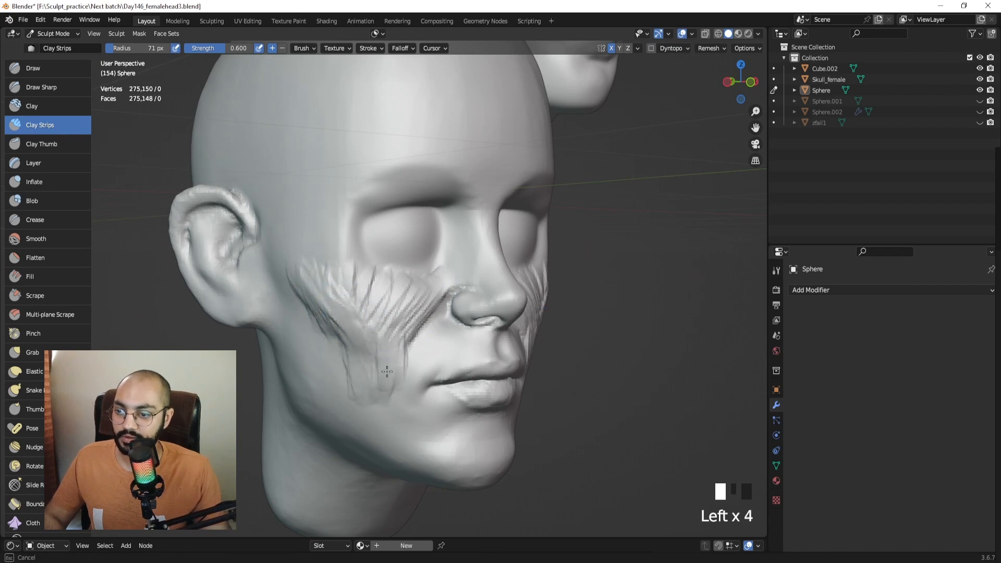
pyautogui.moveTo(386, 339)
pyautogui.mouseDown()
pyautogui.moveTo(365, 386)
pyautogui.moveTo(328, 313)
pyautogui.mouseUp()
pyautogui.moveTo(312, 276)
pyautogui.mouseDown()
pyautogui.moveTo(332, 311)
pyautogui.moveTo(318, 295)
pyautogui.moveTo(362, 323)
pyautogui.mouseUp()
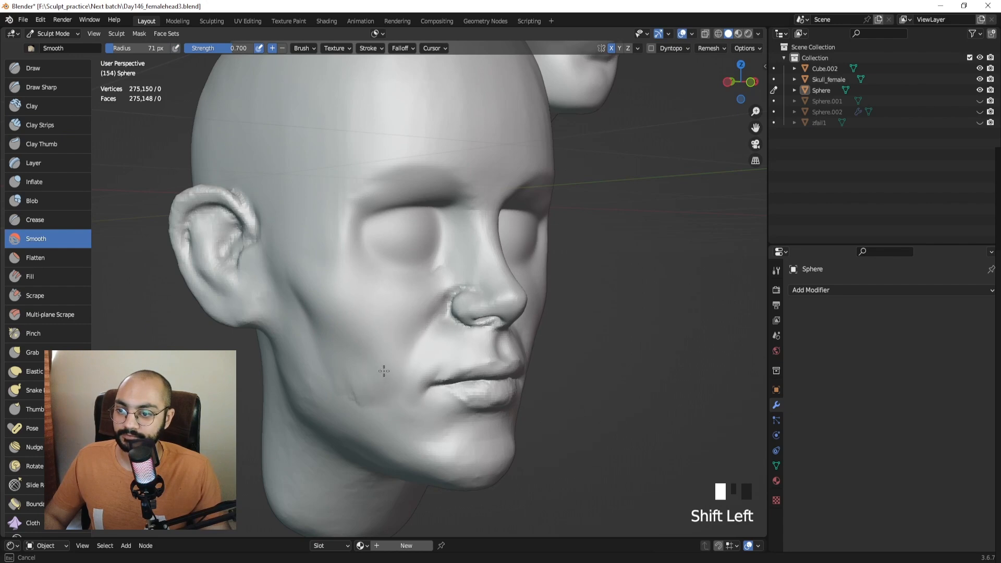
# Smooth the cheek, build the fold beside the nose, and smooth it on both cheeks.
pyautogui.moveTo(311, 302)
pyautogui.mouseDown(button='middle')
pyautogui.moveTo(385, 331)
pyautogui.moveTo(316, 279)
pyautogui.mouseUp(button='middle')
pyautogui.keyDown('shift'); pyautogui.moveTo(317, 279); pyautogui.dragTo(308, 313); pyautogui.keyUp('shift')
pyautogui.moveTo(308, 313); pyautogui.dragTo(292, 332, button='middle')
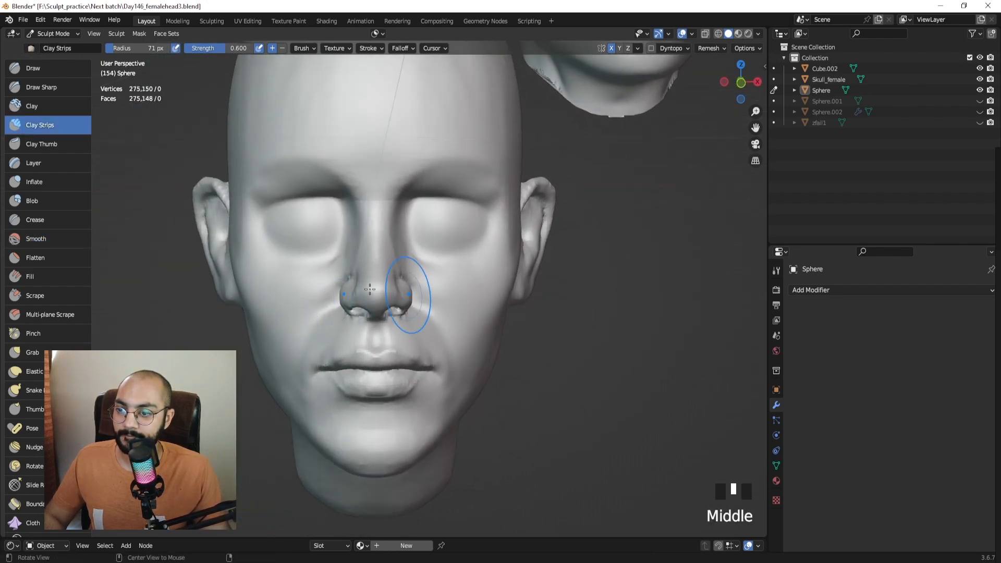
pyautogui.moveTo(370, 289); pyautogui.dragTo(384, 286, button='middle')
pyautogui.moveTo(384, 286)
pyautogui.mouseDown()
pyautogui.moveTo(375, 291)
pyautogui.moveTo(399, 328)
pyautogui.moveTo(421, 298)
pyautogui.moveTo(456, 334)
pyautogui.moveTo(465, 316)
pyautogui.moveTo(497, 323)
pyautogui.mouseUp()
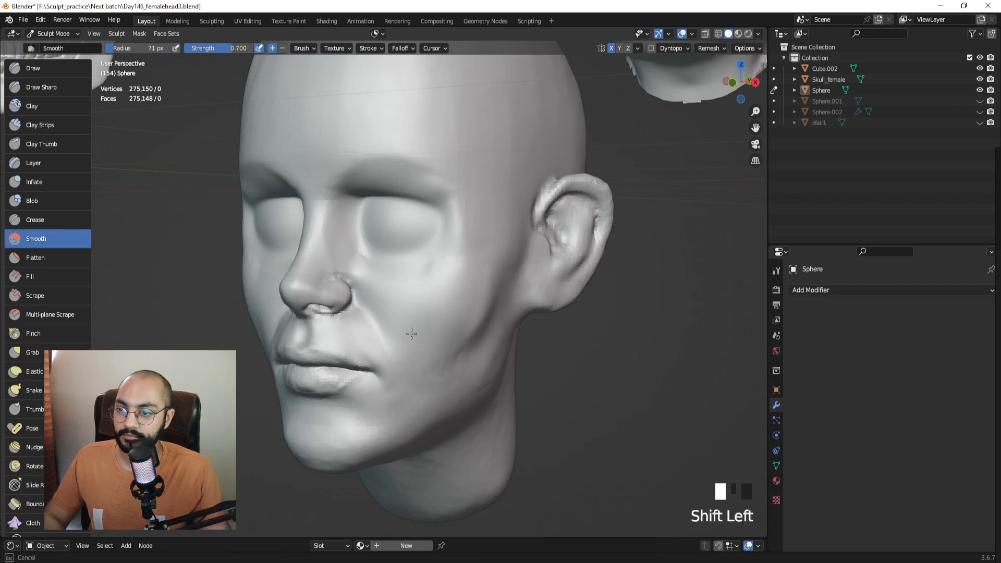
pyautogui.moveTo(480, 334); pyautogui.dragTo(484, 302, button='middle')
pyautogui.keyDown('shift'); pyautogui.moveTo(485, 302); pyautogui.dragTo(469, 290); pyautogui.keyUp('shift')
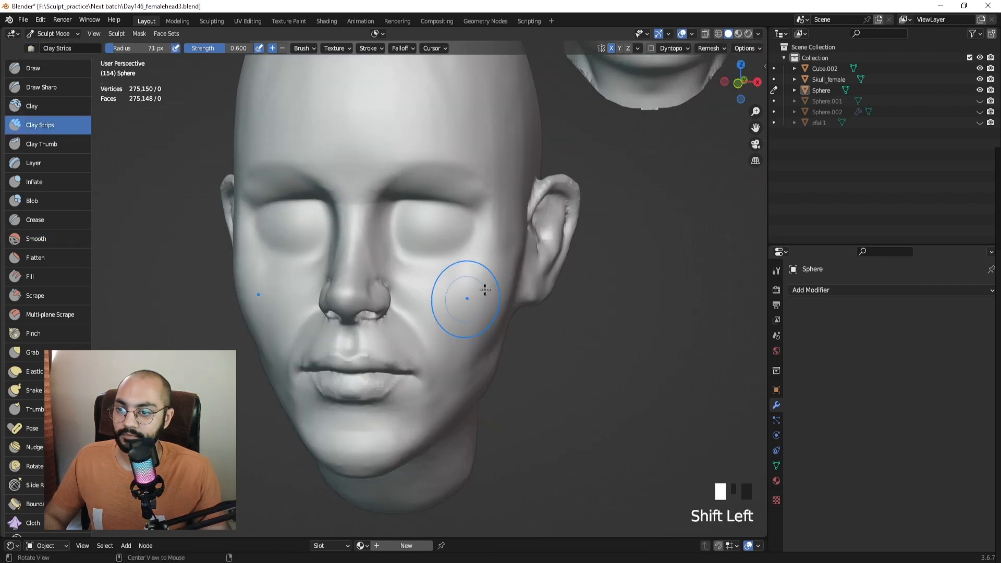
# Smooth the cheek fold further, then shrink the brush to 32 px to soften the mouth corner.
pyautogui.moveTo(469, 291)
pyautogui.keyDown('ctrl'); pyautogui.mouseDown(button='middle')
pyautogui.moveTo(480, 308)
pyautogui.moveTo(537, 305)
pyautogui.moveTo(412, 304)
pyautogui.moveTo(438, 313)
pyautogui.moveTo(451, 280)
pyautogui.mouseUp(button='middle'); pyautogui.keyUp('ctrl')
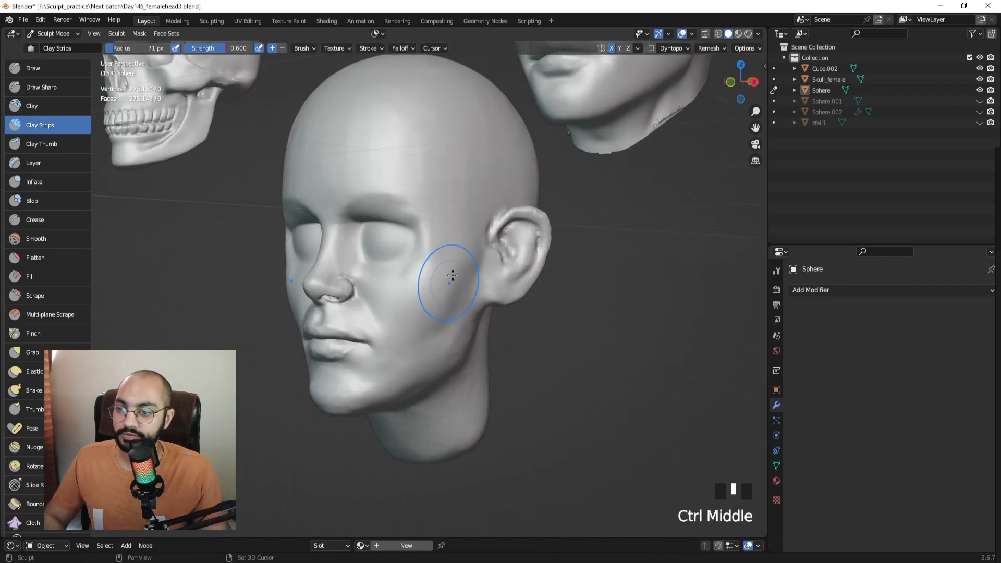
pyautogui.keyDown('shift'); pyautogui.moveTo(448, 292); pyautogui.dragTo(439, 336); pyautogui.keyUp('shift')
pyautogui.moveTo(440, 336); pyautogui.dragTo(466, 314, button='middle')
pyautogui.keyDown('shift'); pyautogui.moveTo(410, 365); pyautogui.dragTo(383, 379); pyautogui.keyUp('shift')
pyautogui.moveTo(414, 371)
pyautogui.mouseDown(button='middle')
pyautogui.moveTo(375, 386)
pyautogui.moveTo(401, 373)
pyautogui.mouseUp(button='middle')
pyautogui.press('f')
pyautogui.click(381, 383)
pyautogui.keyDown('shift'); pyautogui.moveTo(393, 383); pyautogui.dragTo(410, 390); pyautogui.keyUp('shift')
pyautogui.moveTo(411, 390)
pyautogui.mouseDown(button='middle')
pyautogui.moveTo(318, 388)
pyautogui.moveTo(344, 387)
pyautogui.moveTo(324, 380)
pyautogui.moveTo(330, 368)
pyautogui.moveTo(420, 313)
pyautogui.moveTo(402, 223)
pyautogui.moveTo(320, 293)
pyautogui.moveTo(375, 279)
pyautogui.mouseUp(button='middle')
# Switch to the Grab brush at 95 px and move to the right side view.
pyautogui.press('KP_1')
pyautogui.press('g')
pyautogui.press('f')
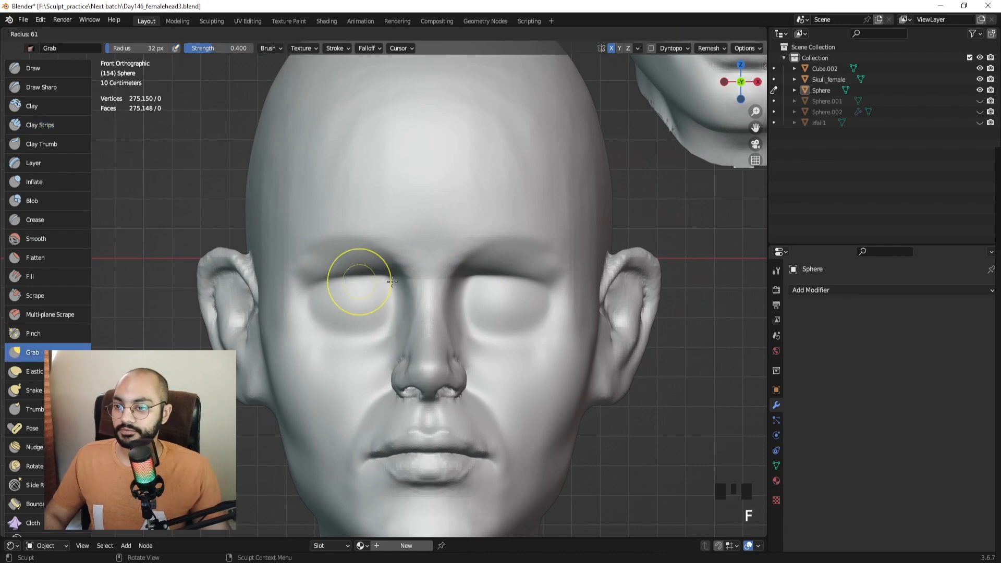
pyautogui.click(409, 282)
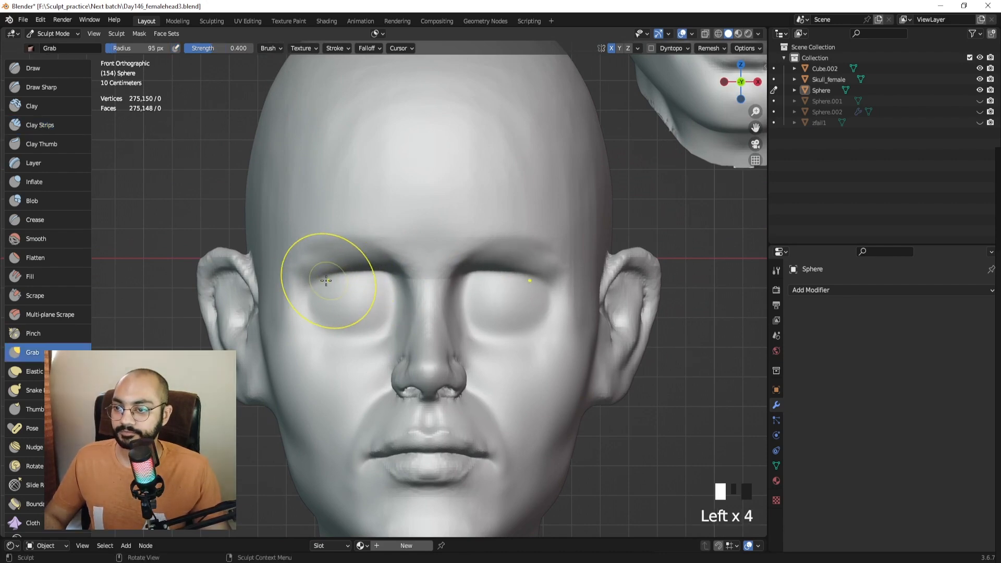
pyautogui.moveTo(384, 271); pyautogui.dragTo(391, 291, button='middle')
pyautogui.press('KP_3')
# At 105 px radius, pull the eye socket into shape from the side.
pyautogui.click(375, 275)
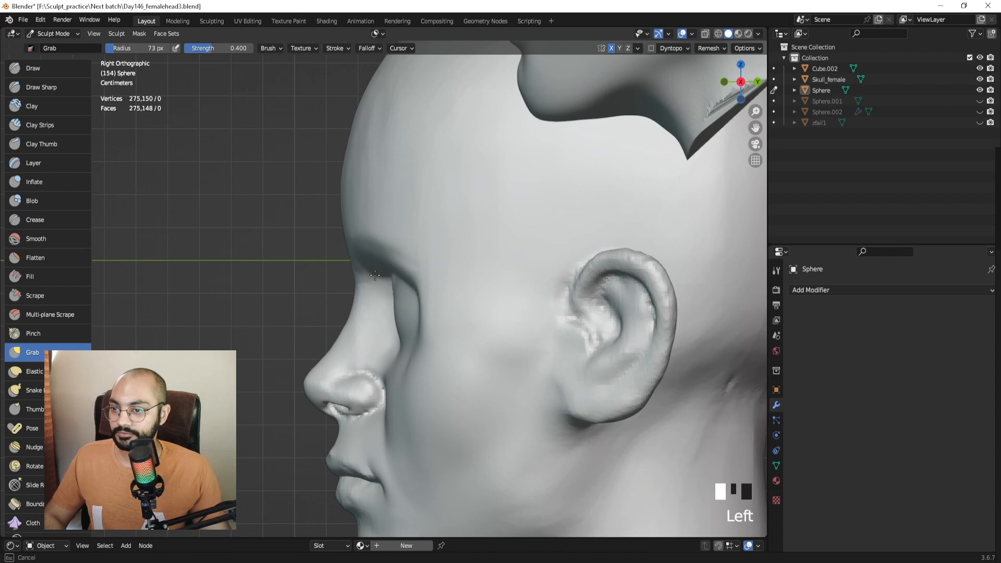
pyautogui.press('f')
pyautogui.click(438, 285)
pyautogui.moveTo(390, 286); pyautogui.dragTo(396, 278)
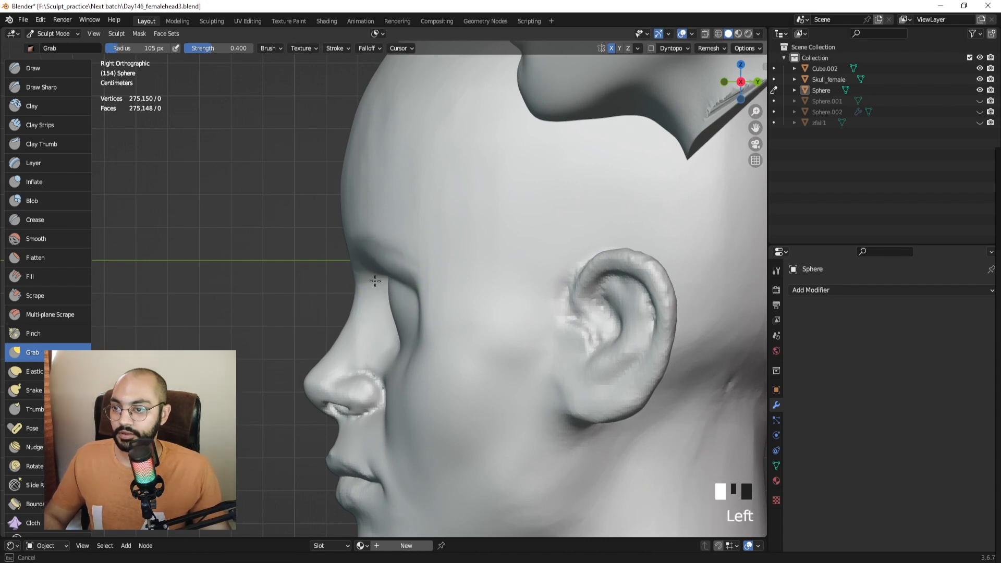
pyautogui.moveTo(385, 317); pyautogui.dragTo(403, 319)
# Pull the brow into a softer shape in profile view.
pyautogui.moveTo(410, 318); pyautogui.dragTo(532, 316, button='middle')
pyautogui.moveTo(468, 243)
pyautogui.keyDown('ctrl'); pyautogui.mouseDown(button='middle')
pyautogui.moveTo(473, 274)
pyautogui.moveTo(447, 331)
pyautogui.moveTo(532, 308)
pyautogui.mouseUp(button='middle'); pyautogui.keyUp('ctrl')
pyautogui.keyDown('shift'); pyautogui.moveTo(532, 308); pyautogui.dragTo(482, 280, button='middle'); pyautogui.keyUp('shift')
pyautogui.keyDown('shift'); pyautogui.moveTo(483, 280); pyautogui.dragTo(420, 287, button='middle'); pyautogui.keyUp('shift')
pyautogui.keyDown('shift'); pyautogui.moveTo(337, 108); pyautogui.dragTo(362, 252, button='middle'); pyautogui.keyUp('shift')
pyautogui.moveTo(361, 251)
pyautogui.mouseDown()
pyautogui.moveTo(354, 248)
pyautogui.moveTo(360, 273)
pyautogui.mouseUp()
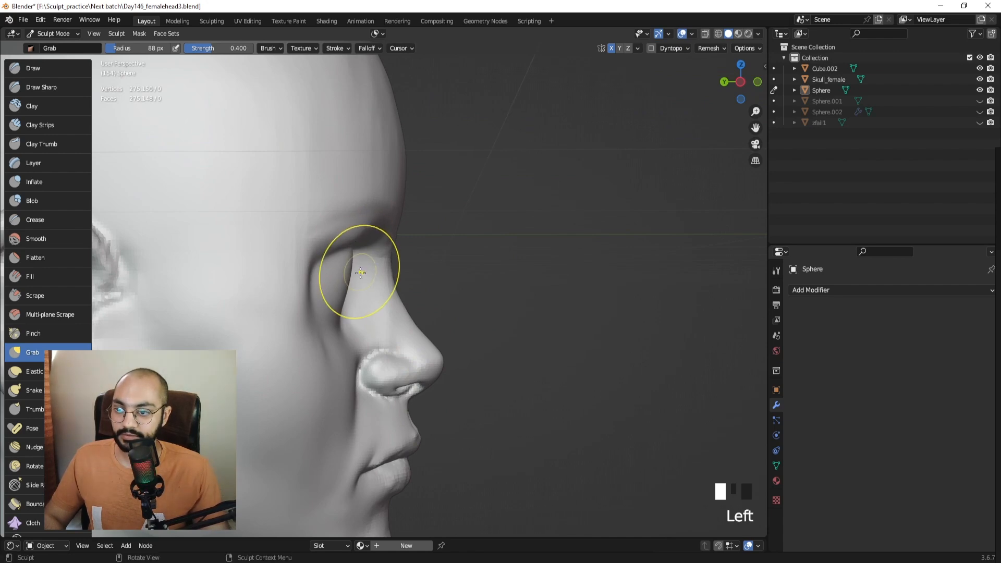
# Shrink the brush to 90 px, undo the last grab stroke, then set 98 px.
pyautogui.press('f')
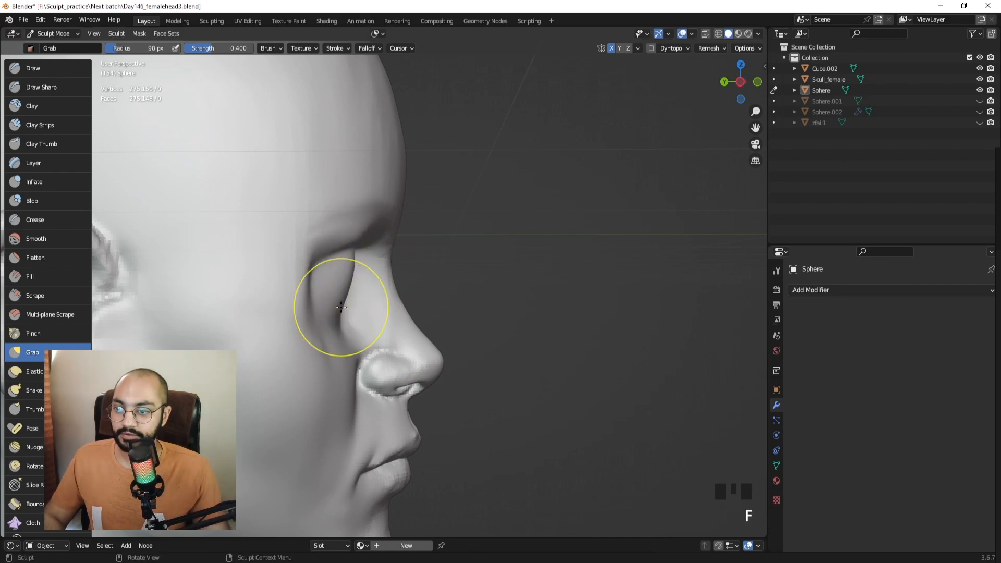
pyautogui.moveTo(336, 311)
pyautogui.mouseDown(button='middle')
pyautogui.moveTo(364, 279)
pyautogui.moveTo(347, 257)
pyautogui.moveTo(375, 282)
pyautogui.moveTo(441, 276)
pyautogui.mouseUp(button='middle')
pyautogui.hotkey('ctrl', 'z')
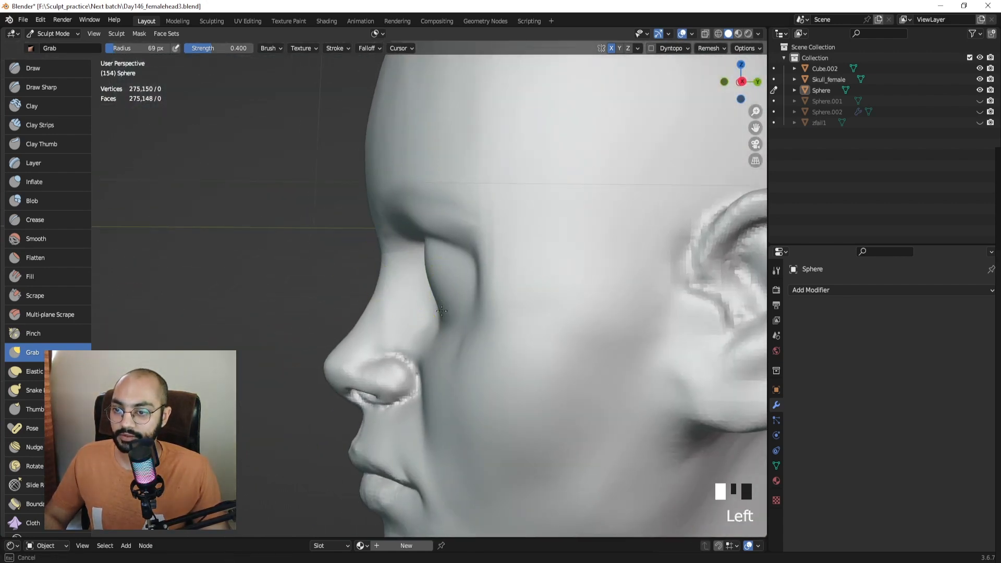
pyautogui.moveTo(442, 311)
pyautogui.mouseDown(button='middle')
pyautogui.moveTo(469, 302)
pyautogui.moveTo(448, 256)
pyautogui.moveTo(420, 261)
pyautogui.mouseUp(button='middle')
pyautogui.press('f')
pyautogui.click(440, 309)
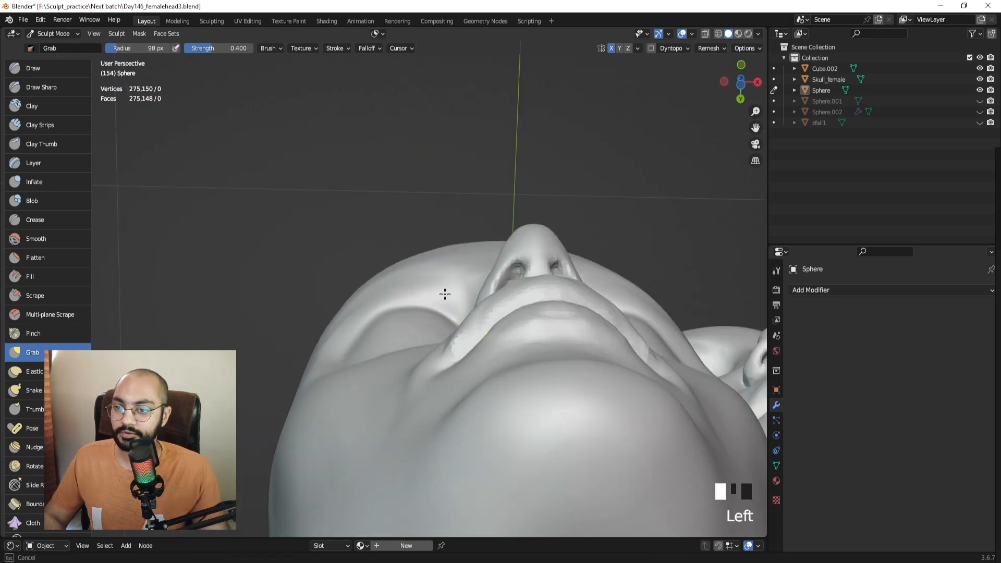
pyautogui.moveTo(445, 295); pyautogui.dragTo(504, 257, button='middle')
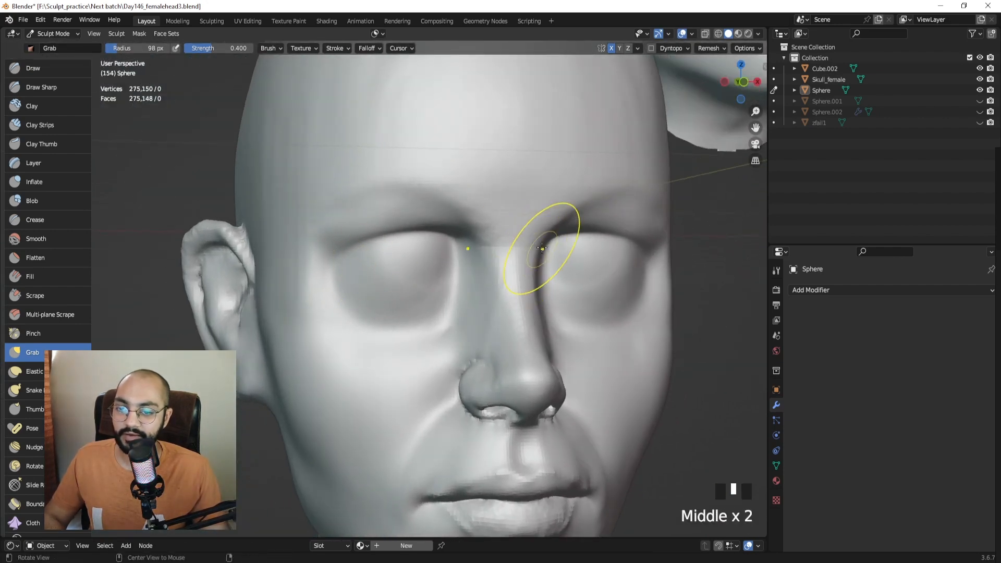
# Pull the eye area into shape from below, then select Draw Sharp.
pyautogui.moveTo(290, 292); pyautogui.dragTo(430, 255, button='middle')
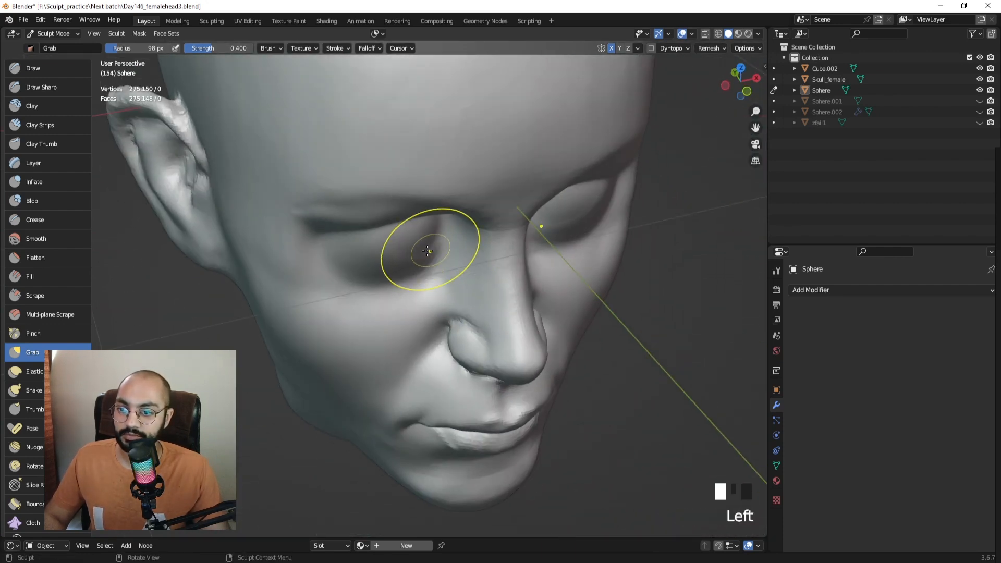
pyautogui.moveTo(427, 251); pyautogui.dragTo(409, 253)
pyautogui.moveTo(537, 253); pyautogui.dragTo(485, 139, button='middle')
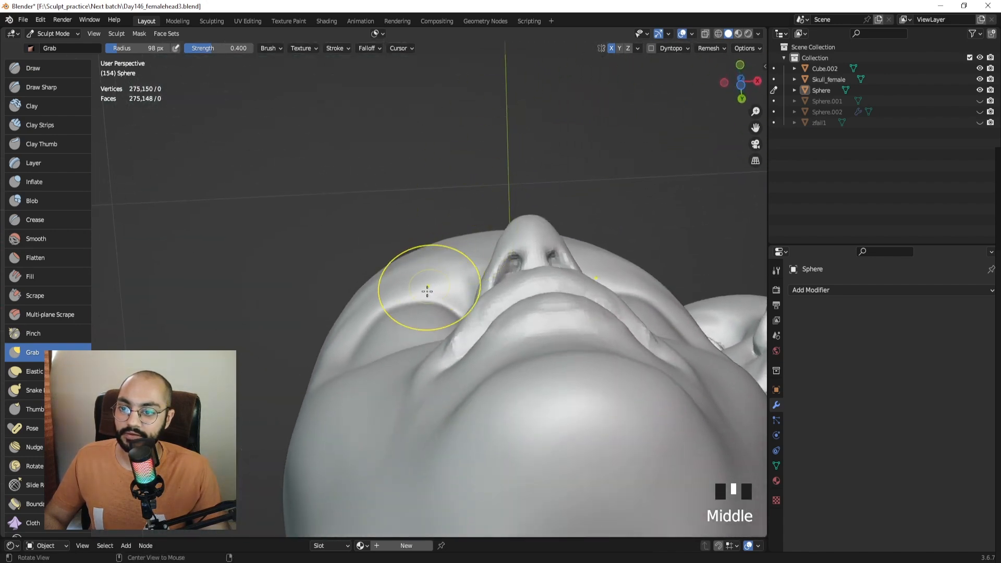
pyautogui.moveTo(427, 290); pyautogui.dragTo(438, 259, button='middle')
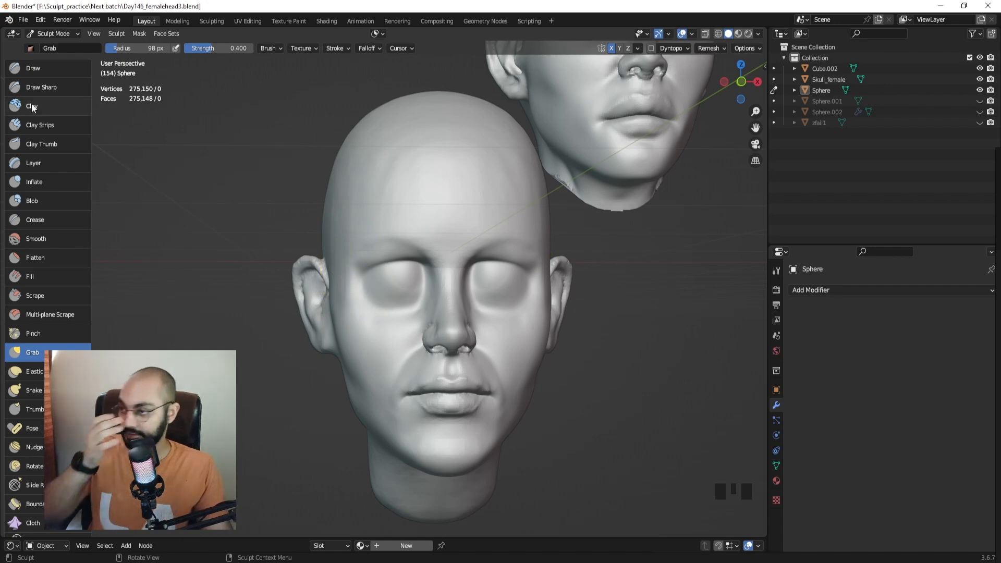
pyautogui.click(44, 87)
pyautogui.keyDown('ctrl'); pyautogui.moveTo(448, 224); pyautogui.dragTo(385, 257, button='middle'); pyautogui.keyUp('ctrl')
# Set the brush radius to 82 px, remesh the head, and frame the face.
pyautogui.press('f')
pyautogui.click(365, 257)
pyautogui.click(347, 258)
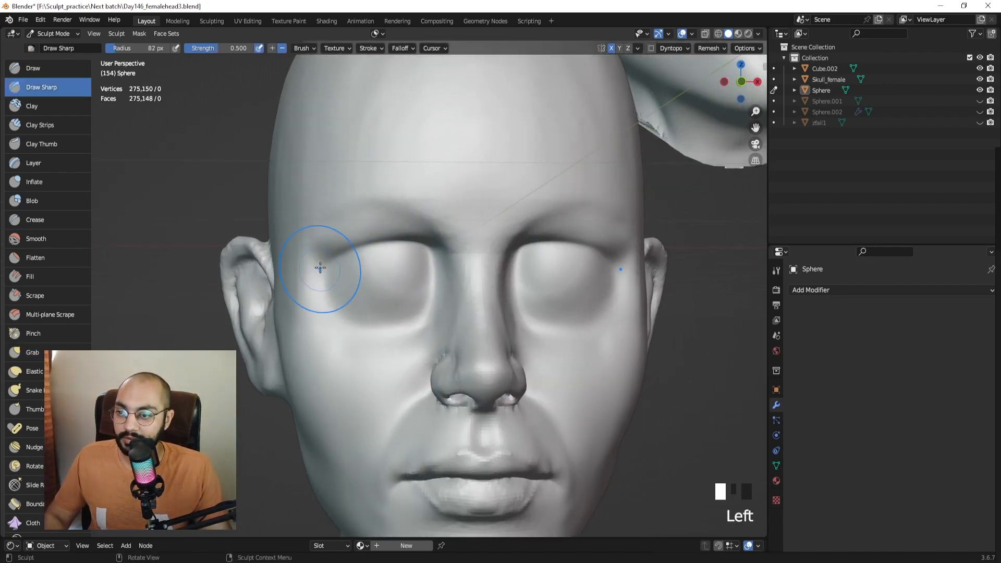
pyautogui.press('KP_1')
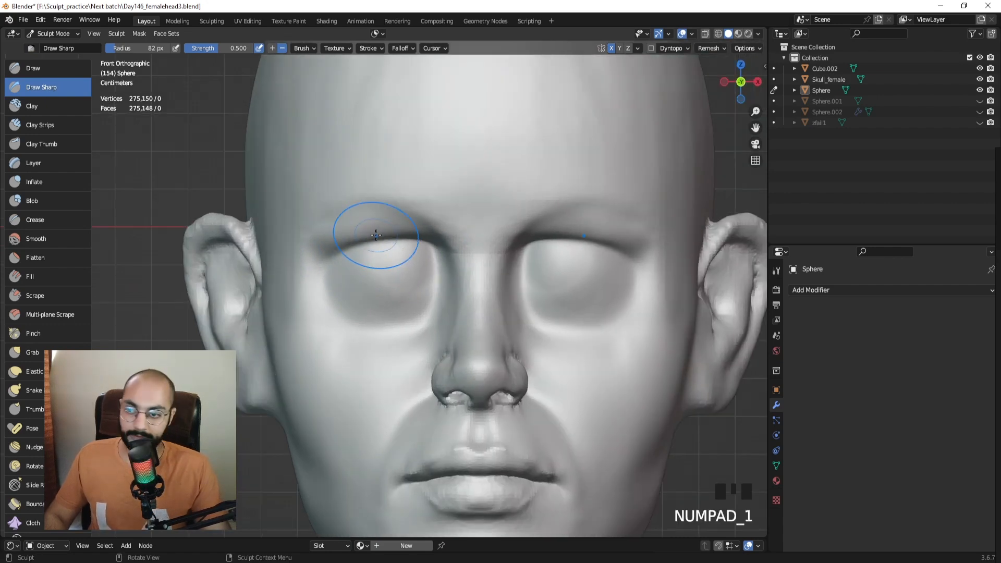
pyautogui.hotkey('ctrl', 'r')
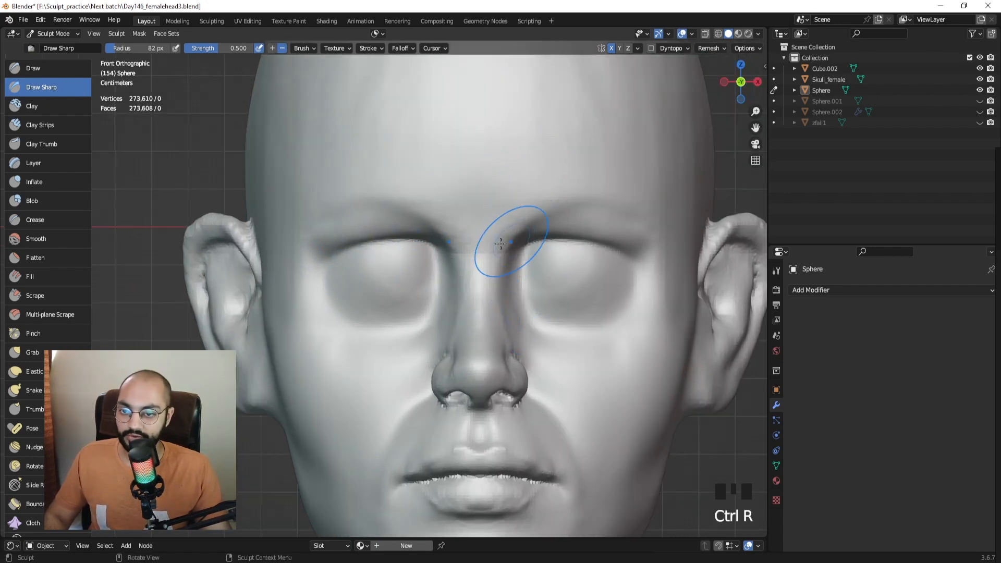
pyautogui.keyDown('shift'); pyautogui.moveTo(514, 241); pyautogui.dragTo(485, 274, button='middle'); pyautogui.keyUp('shift')
pyautogui.keyDown('ctrl'); pyautogui.moveTo(431, 230); pyautogui.dragTo(573, 277, button='middle'); pyautogui.keyUp('ctrl')
pyautogui.moveTo(399, 279)
pyautogui.keyDown('shift'); pyautogui.mouseDown(button='middle')
pyautogui.moveTo(454, 279)
pyautogui.moveTo(399, 292)
pyautogui.moveTo(407, 280)
pyautogui.mouseUp(button='middle'); pyautogui.keyUp('shift')
# At 77 px, carve a crease at the eye socket and smooth beside the eye.
pyautogui.press('f')
pyautogui.click(399, 281)
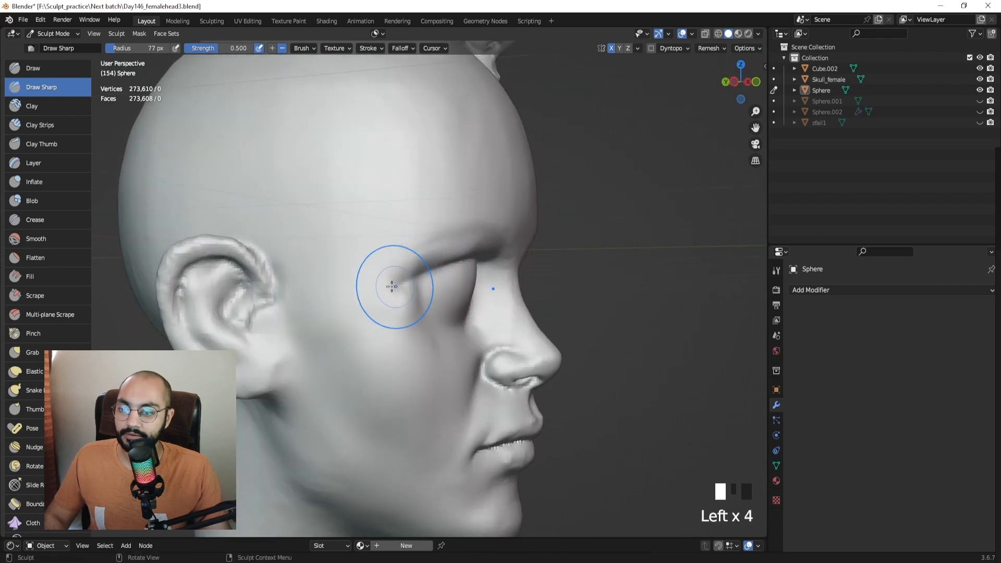
pyautogui.click(420, 301)
pyautogui.click(418, 296)
pyautogui.click(416, 290)
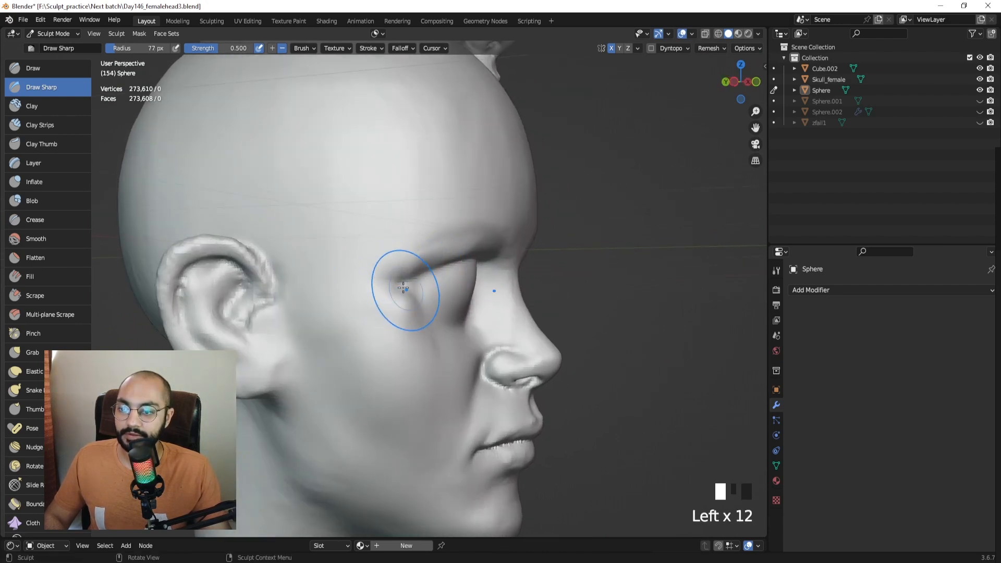
pyautogui.keyDown('shift'); pyautogui.click(403, 288); pyautogui.keyUp('shift')
# Sharpen the eye-corner crease with Draw Sharp strokes along the eyelid.
pyautogui.moveTo(509, 308)
pyautogui.mouseDown(button='middle')
pyautogui.moveTo(543, 290)
pyautogui.moveTo(447, 287)
pyautogui.mouseUp(button='middle')
pyautogui.moveTo(506, 230)
pyautogui.keyDown('ctrl'); pyautogui.mouseDown(button='middle')
pyautogui.moveTo(514, 212)
pyautogui.moveTo(505, 243)
pyautogui.mouseUp(button='middle'); pyautogui.keyUp('ctrl')
pyautogui.keyDown('shift'); pyautogui.moveTo(505, 243); pyautogui.dragTo(409, 217, button='middle'); pyautogui.keyUp('shift')
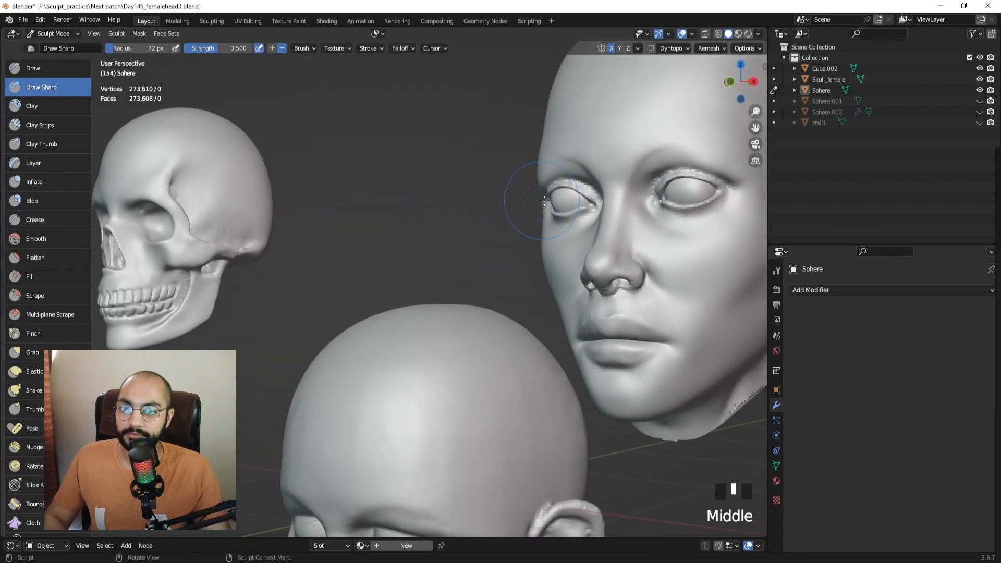
pyautogui.moveTo(526, 208); pyautogui.dragTo(379, 303, button='middle')
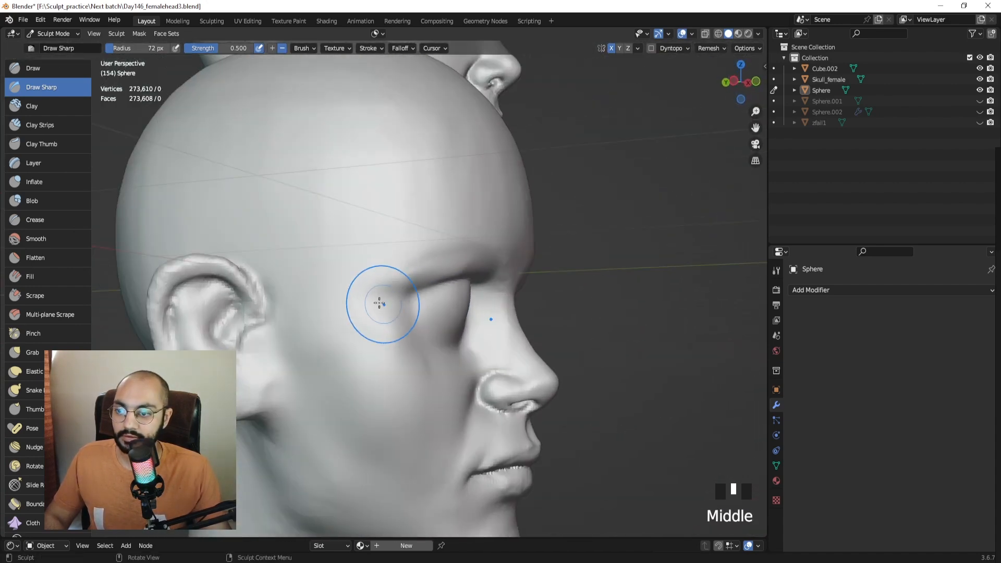
pyautogui.moveTo(409, 316); pyautogui.dragTo(415, 326)
pyautogui.moveTo(416, 315); pyautogui.dragTo(404, 310, button='middle')
pyautogui.moveTo(402, 307); pyautogui.dragTo(409, 323)
pyautogui.moveTo(404, 313)
pyautogui.mouseDown()
pyautogui.moveTo(416, 333)
pyautogui.moveTo(391, 330)
pyautogui.moveTo(431, 364)
pyautogui.mouseUp()
# Enlarge the brush to 84 px, dab a sharp crease at the eye corner, then smooth around the eye.
pyautogui.press('f')
pyautogui.click(411, 322)
pyautogui.moveTo(431, 364)
pyautogui.mouseDown(button='middle')
pyautogui.moveTo(349, 361)
pyautogui.moveTo(365, 401)
pyautogui.mouseUp(button='middle')
pyautogui.moveTo(460, 324); pyautogui.dragTo(420, 316, button='middle')
# Smooth the eyelid surface with a 97 px brush, then return to the front view of the eyes.
pyautogui.press('f')
pyautogui.click(523, 300)
pyautogui.keyDown('shift'); pyautogui.moveTo(526, 305); pyautogui.dragTo(545, 318); pyautogui.keyUp('shift')
pyautogui.moveTo(542, 284)
pyautogui.keyDown('shift'); pyautogui.mouseDown()
pyautogui.moveTo(558, 293)
pyautogui.moveTo(553, 319)
pyautogui.mouseUp(); pyautogui.keyUp('shift')
pyautogui.moveTo(516, 319); pyautogui.dragTo(561, 313, button='middle')
pyautogui.keyDown('shift'); pyautogui.moveTo(561, 313); pyautogui.dragTo(504, 271, button='middle'); pyautogui.keyUp('shift')
pyautogui.moveTo(490, 271)
pyautogui.mouseDown(button='middle')
pyautogui.moveTo(519, 269)
pyautogui.moveTo(483, 237)
pyautogui.moveTo(477, 193)
pyautogui.mouseUp(button='middle')
pyautogui.press('KP_1')
pyautogui.keyDown('shift'); pyautogui.moveTo(477, 193); pyautogui.dragTo(487, 191, button='middle'); pyautogui.keyUp('shift')
# Undo a trial stroke, then deepen the crease below the left eye with a 57 px brush.
pyautogui.press('f')
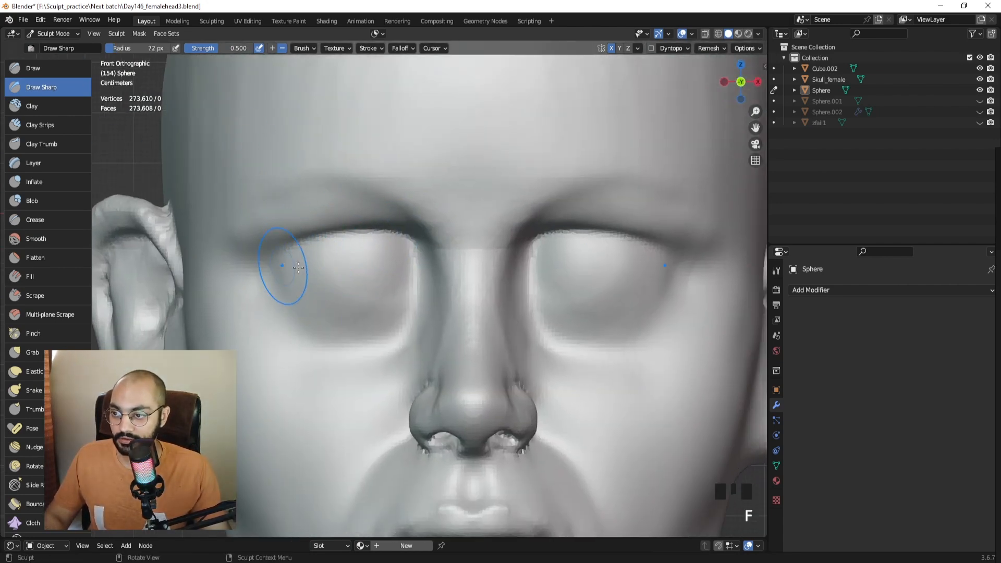
pyautogui.keyDown('ctrl'); pyautogui.moveTo(273, 266); pyautogui.dragTo(294, 264); pyautogui.keyUp('ctrl')
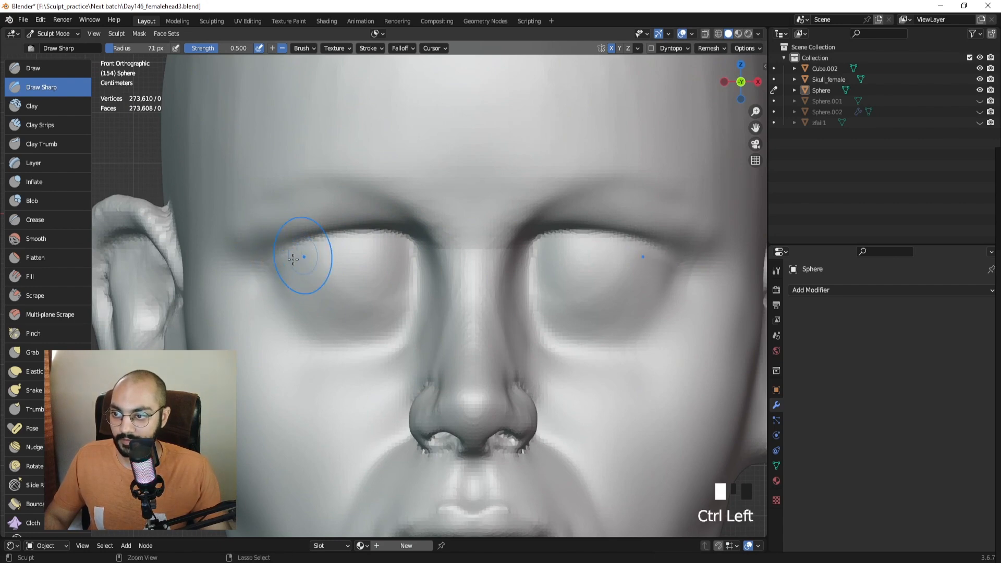
pyautogui.hotkey('ctrl', 'z')
pyautogui.press('f')
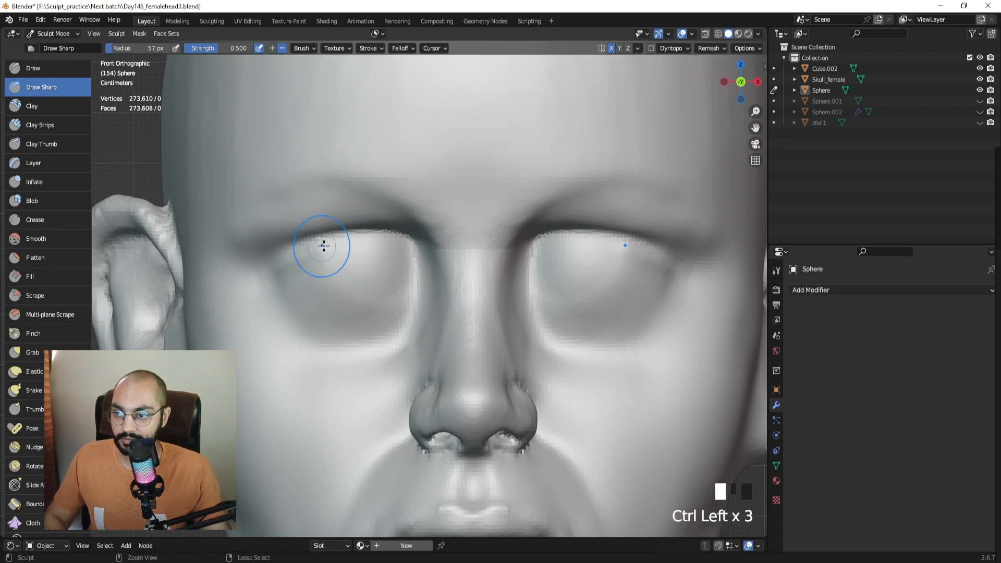
pyautogui.keyDown('ctrl'); pyautogui.moveTo(288, 264); pyautogui.dragTo(350, 244); pyautogui.keyUp('ctrl')
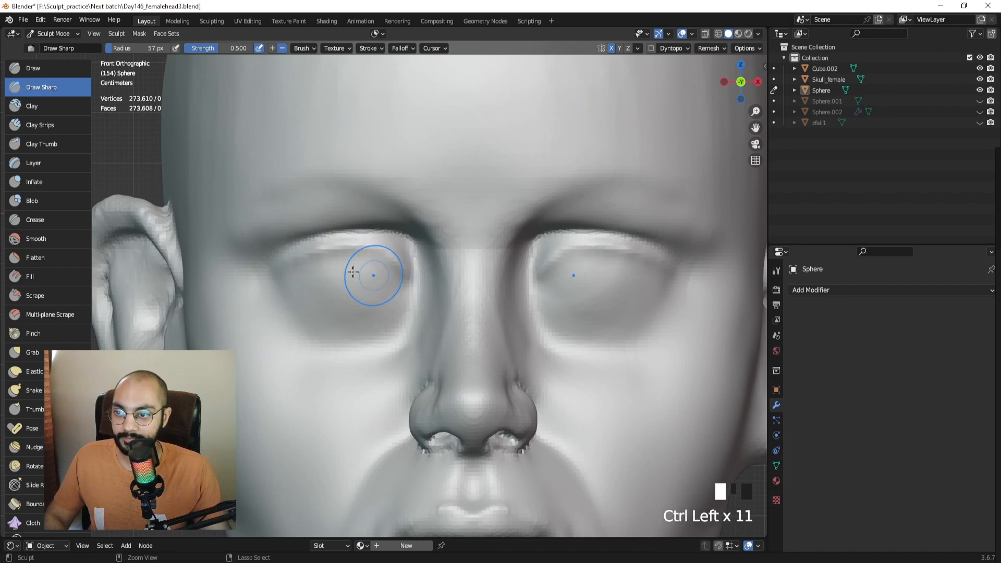
# Deepen the inner lower-eyelid crease and the inner corner of the left eye.
pyautogui.moveTo(353, 272)
pyautogui.mouseDown(button='middle')
pyautogui.moveTo(350, 260)
pyautogui.moveTo(344, 275)
pyautogui.moveTo(284, 273)
pyautogui.mouseUp(button='middle')
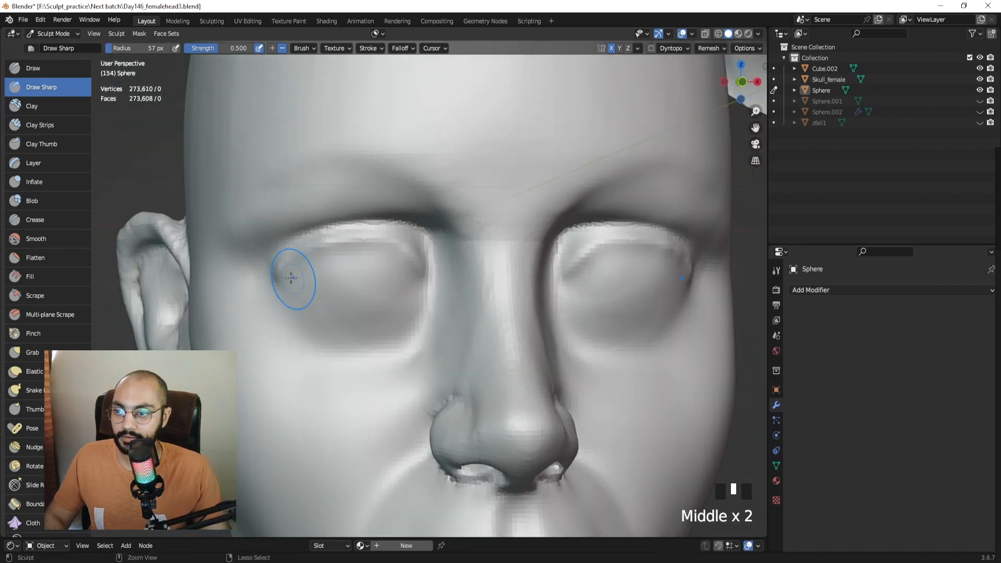
pyautogui.keyDown('ctrl'); pyautogui.click(284, 282); pyautogui.keyUp('ctrl')
pyautogui.moveTo(367, 294); pyautogui.dragTo(357, 295, button='middle')
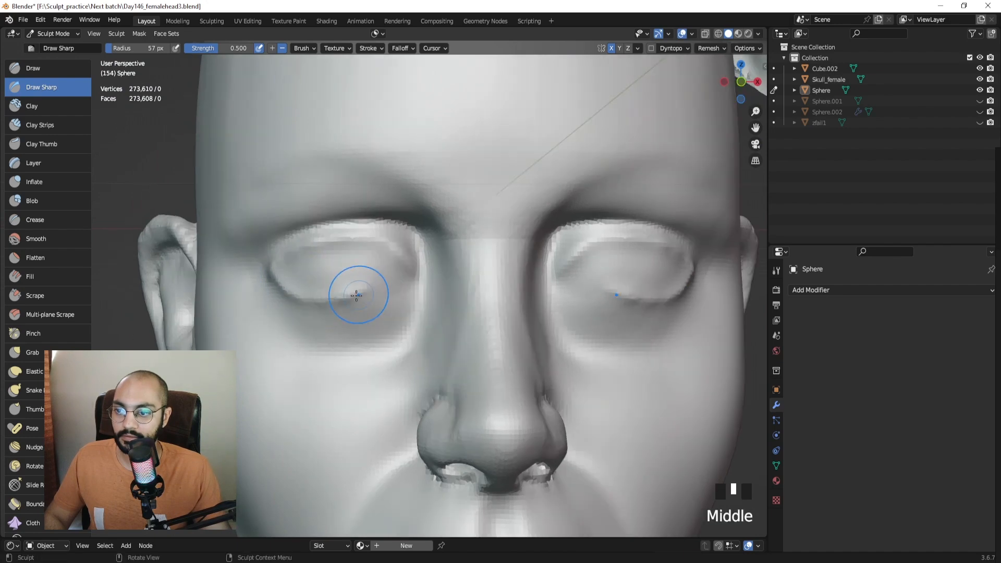
pyautogui.keyDown('ctrl'); pyautogui.moveTo(351, 296); pyautogui.dragTo(377, 289); pyautogui.keyUp('ctrl')
pyautogui.moveTo(369, 291)
pyautogui.keyDown('ctrl'); pyautogui.mouseDown()
pyautogui.moveTo(410, 281)
pyautogui.moveTo(396, 277)
pyautogui.mouseUp(); pyautogui.keyUp('ctrl')
pyautogui.keyDown('ctrl'); pyautogui.click(404, 262); pyautogui.keyUp('ctrl')
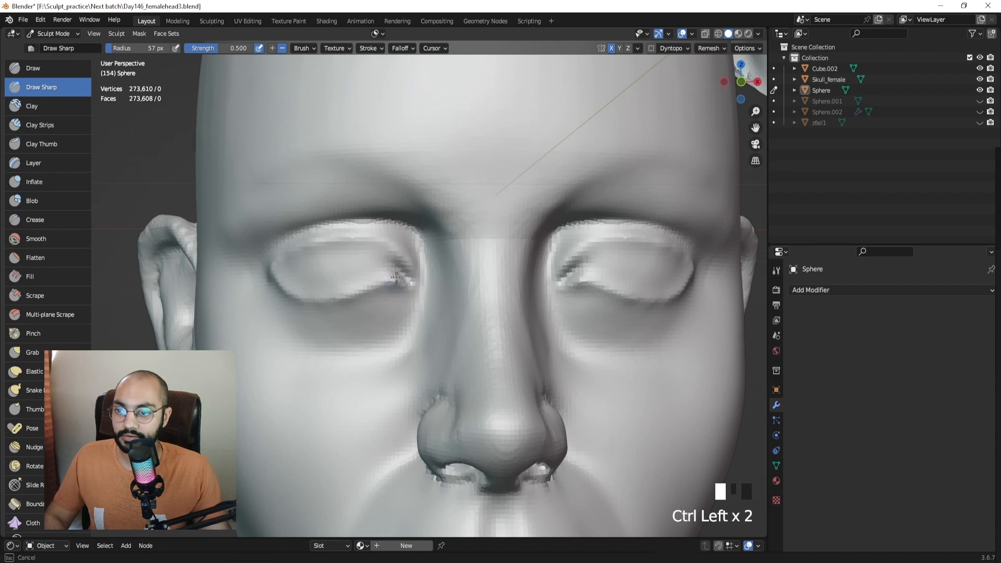
pyautogui.keyDown('ctrl'); pyautogui.moveTo(395, 237); pyautogui.dragTo(390, 260, button='middle'); pyautogui.keyUp('ctrl')
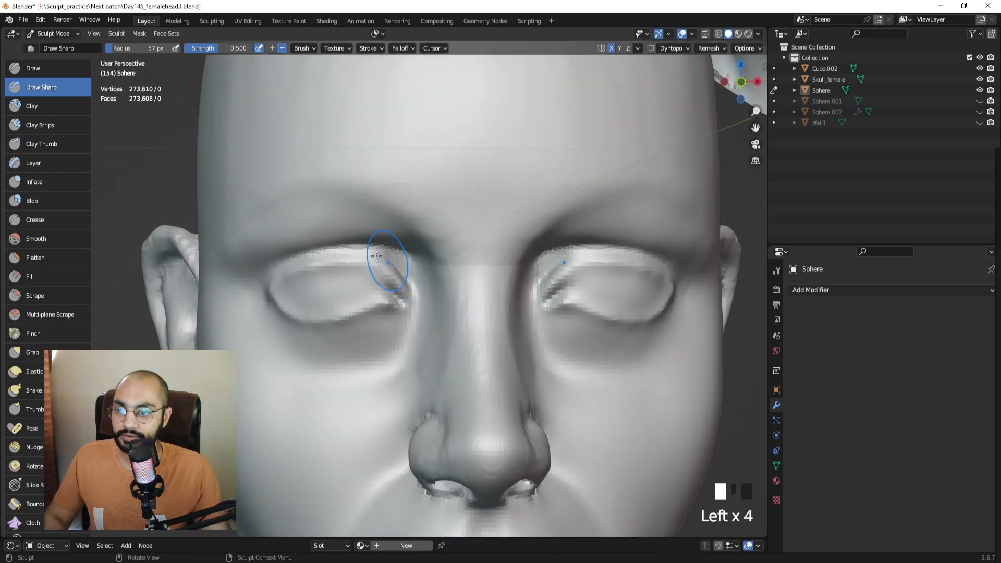
# Sharpen and carve along the inner eye corners on both eyes.
pyautogui.moveTo(404, 284); pyautogui.dragTo(436, 297, button='middle')
pyautogui.moveTo(444, 287); pyautogui.dragTo(444, 287)
pyautogui.moveTo(452, 299)
pyautogui.mouseDown(button='middle')
pyautogui.moveTo(334, 284)
pyautogui.moveTo(402, 283)
pyautogui.mouseUp(button='middle')
pyautogui.click(401, 283)
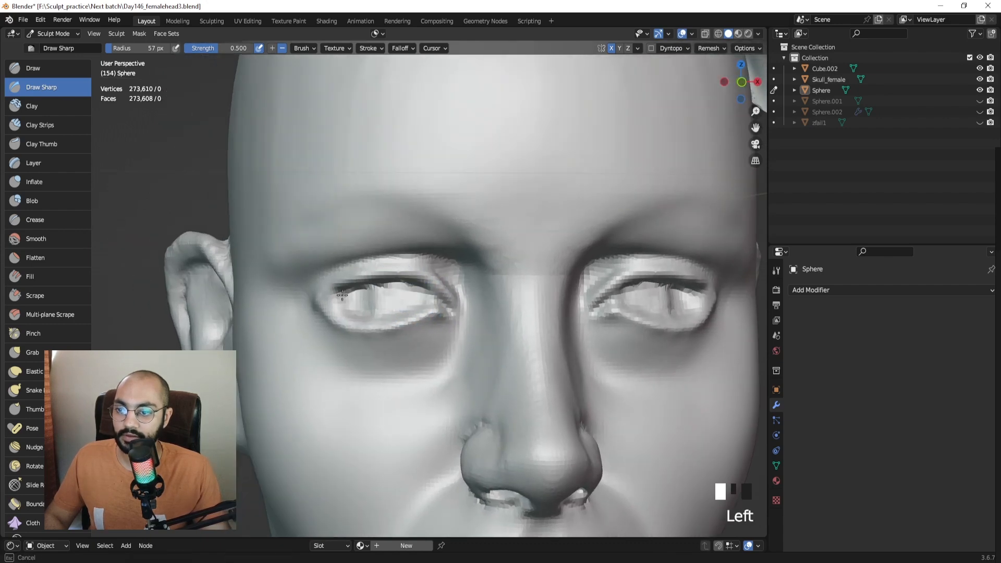
pyautogui.moveTo(342, 295); pyautogui.dragTo(339, 301)
pyautogui.moveTo(340, 302); pyautogui.dragTo(409, 301, button='middle')
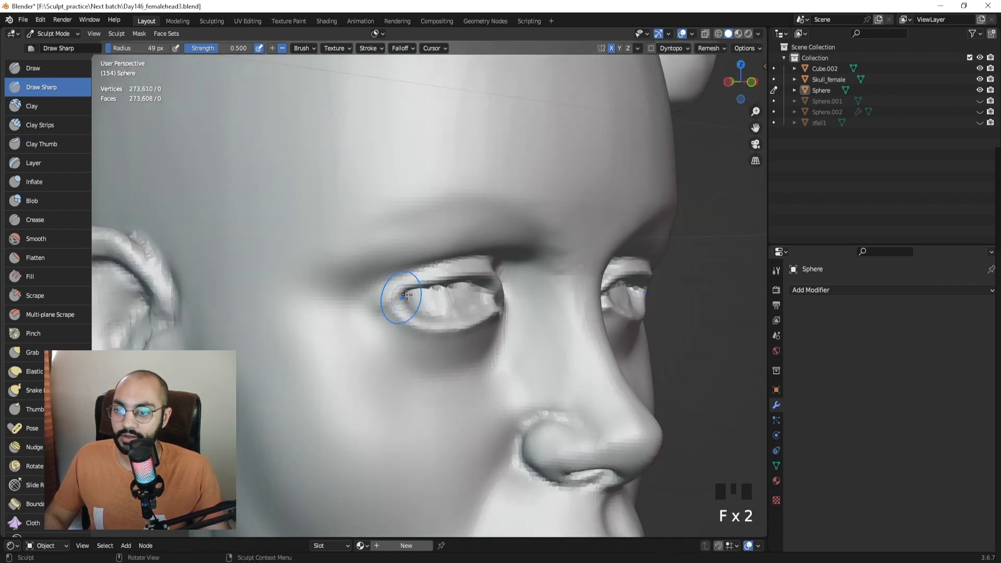
pyautogui.moveTo(444, 309)
pyautogui.mouseDown(button='middle')
pyautogui.moveTo(433, 292)
pyautogui.moveTo(446, 284)
pyautogui.mouseUp(button='middle')
pyautogui.moveTo(447, 294)
pyautogui.mouseDown()
pyautogui.moveTo(403, 307)
pyautogui.moveTo(419, 293)
pyautogui.mouseUp()
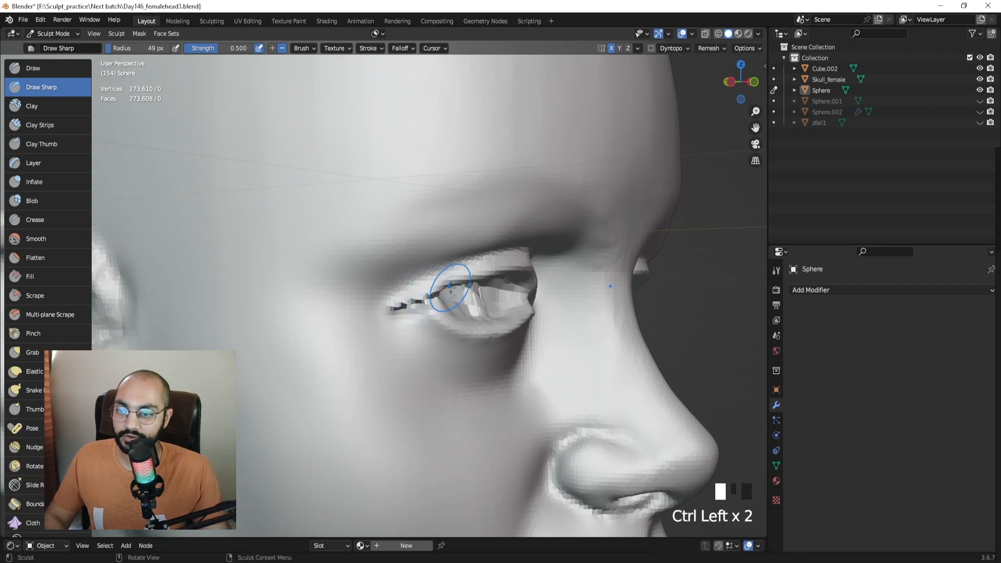
# Soften the eye corner, then carve and reshape the outer eye-corner crease.
pyautogui.moveTo(450, 288)
pyautogui.mouseDown(button='middle')
pyautogui.moveTo(387, 292)
pyautogui.moveTo(442, 292)
pyautogui.mouseUp(button='middle')
pyautogui.moveTo(405, 297)
pyautogui.keyDown('shift'); pyautogui.mouseDown()
pyautogui.moveTo(374, 310)
pyautogui.moveTo(387, 306)
pyautogui.mouseUp(); pyautogui.keyUp('shift')
pyautogui.moveTo(390, 304)
pyautogui.keyDown('shift'); pyautogui.mouseDown()
pyautogui.moveTo(377, 310)
pyautogui.moveTo(389, 305)
pyautogui.mouseUp(); pyautogui.keyUp('shift')
pyautogui.moveTo(379, 308)
pyautogui.keyDown('ctrl'); pyautogui.mouseDown()
pyautogui.moveTo(392, 304)
pyautogui.moveTo(376, 308)
pyautogui.mouseUp(); pyautogui.keyUp('ctrl')
pyautogui.click(415, 291)
pyautogui.moveTo(375, 309)
pyautogui.keyDown('ctrl'); pyautogui.mouseDown()
pyautogui.moveTo(380, 302)
pyautogui.moveTo(365, 313)
pyautogui.mouseUp(); pyautogui.keyUp('ctrl')
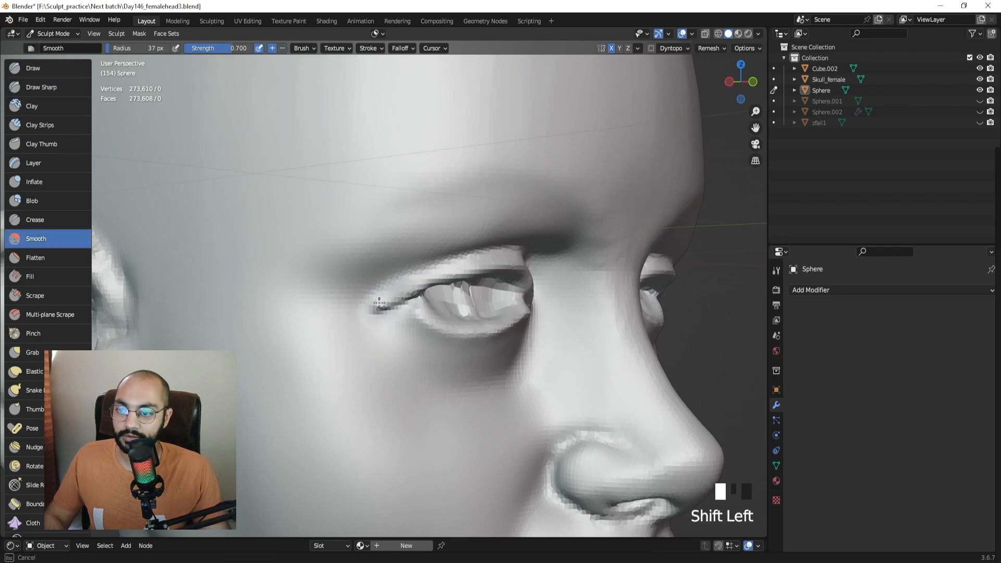
pyautogui.moveTo(365, 313)
pyautogui.mouseDown(button='middle')
pyautogui.moveTo(330, 307)
pyautogui.moveTo(341, 299)
pyautogui.mouseUp(button='middle')
# Reshape the eyeball surface with a 28 px brush, then sharpen across it at 62 px.
pyautogui.press('f')
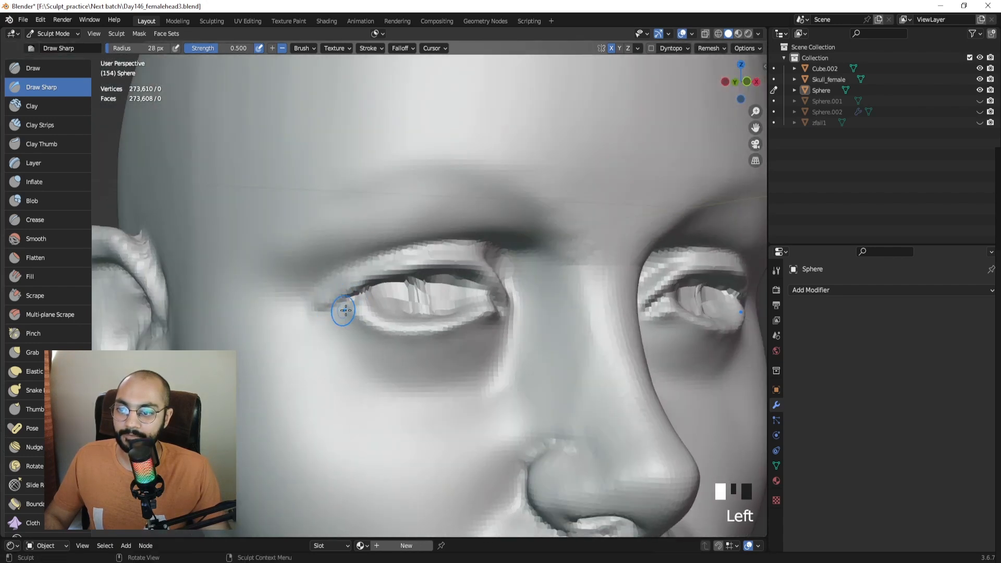
pyautogui.moveTo(409, 299); pyautogui.dragTo(390, 296, button='middle')
pyautogui.moveTo(406, 298)
pyautogui.mouseDown()
pyautogui.moveTo(387, 294)
pyautogui.moveTo(429, 288)
pyautogui.moveTo(340, 295)
pyautogui.moveTo(426, 293)
pyautogui.mouseUp()
pyautogui.press('f')
pyautogui.click(440, 298)
pyautogui.keyDown('ctrl'); pyautogui.moveTo(423, 265); pyautogui.dragTo(411, 289, button='middle'); pyautogui.keyUp('ctrl')
# Sharpen the upper eyelid on both eyes with a 50 px brush.
pyautogui.moveTo(405, 292); pyautogui.dragTo(429, 293)
pyautogui.keyDown('ctrl'); pyautogui.moveTo(426, 281); pyautogui.dragTo(423, 275, button='middle'); pyautogui.keyUp('ctrl')
pyautogui.moveTo(416, 278)
pyautogui.mouseDown(button='middle')
pyautogui.moveTo(436, 313)
pyautogui.moveTo(431, 331)
pyautogui.moveTo(420, 257)
pyautogui.moveTo(417, 296)
pyautogui.moveTo(409, 293)
pyautogui.mouseUp(button='middle')
pyautogui.press('f')
pyautogui.click(417, 274)
pyautogui.click(415, 267)
# In Object Mode, add a smooth-shaded UV sphere and view it from the front.
pyautogui.hotkey('ctrl', 'Tab')
pyautogui.hotkey('shift', 'a')
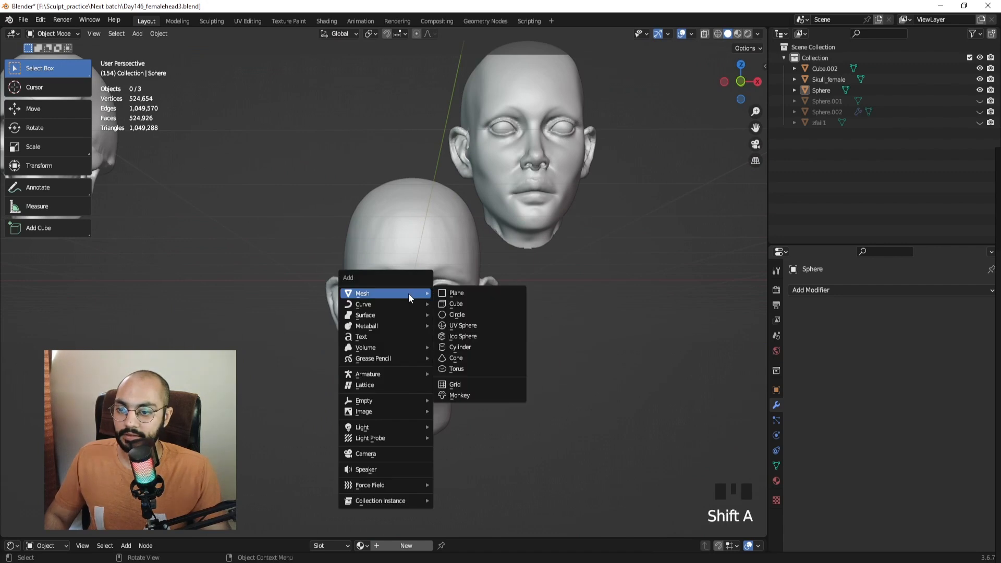
pyautogui.click(459, 327)
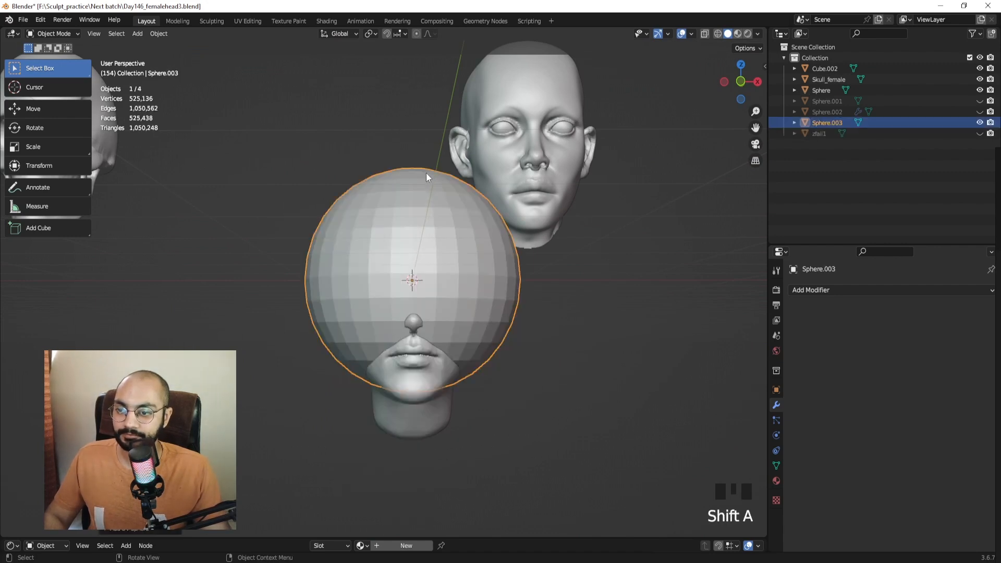
pyautogui.moveTo(427, 173); pyautogui.dragTo(411, 196, button='right')
pyautogui.press('KP_1')
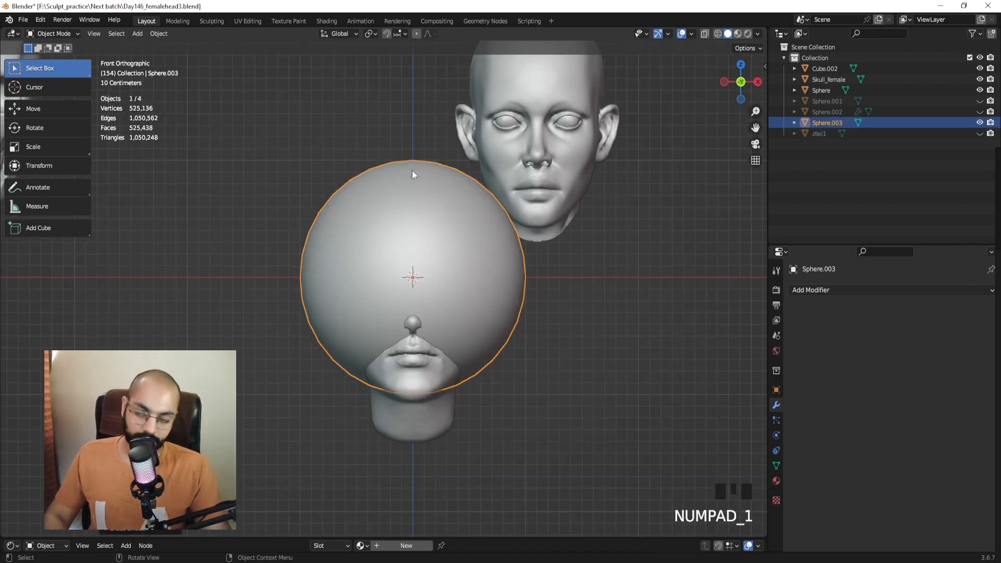
pyautogui.keyDown('ctrl'); pyautogui.moveTo(505, 314); pyautogui.dragTo(520, 224, button='middle'); pyautogui.keyUp('ctrl')
# Scale the sphere down to eyeball size and move it onto the head's left eye.
pyautogui.press('s')
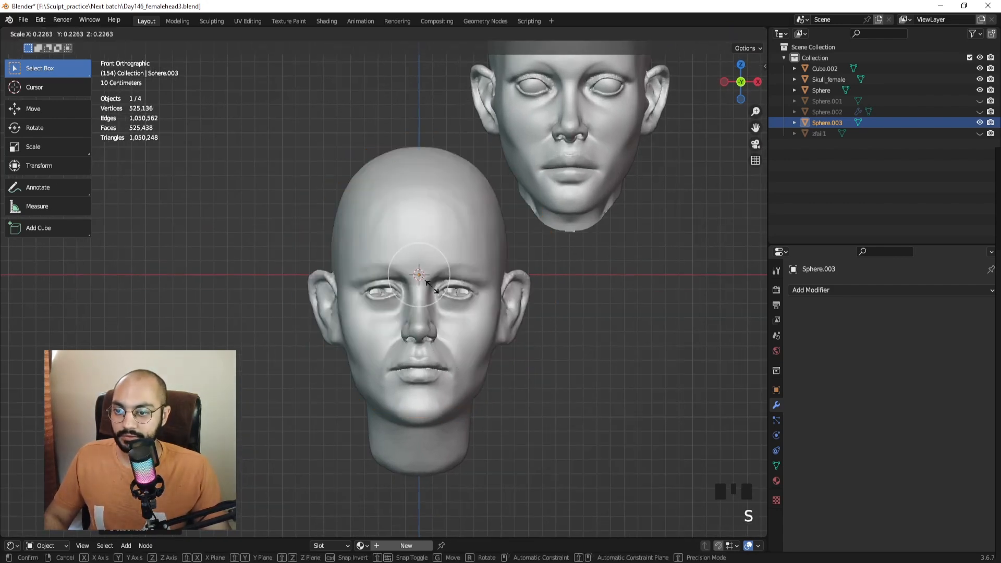
pyautogui.click(426, 282)
pyautogui.keyDown('ctrl'); pyautogui.moveTo(427, 282); pyautogui.dragTo(451, 237, button='middle'); pyautogui.keyUp('ctrl')
pyautogui.keyDown('ctrl'); pyautogui.moveTo(441, 284); pyautogui.dragTo(434, 238, button='middle'); pyautogui.keyUp('ctrl')
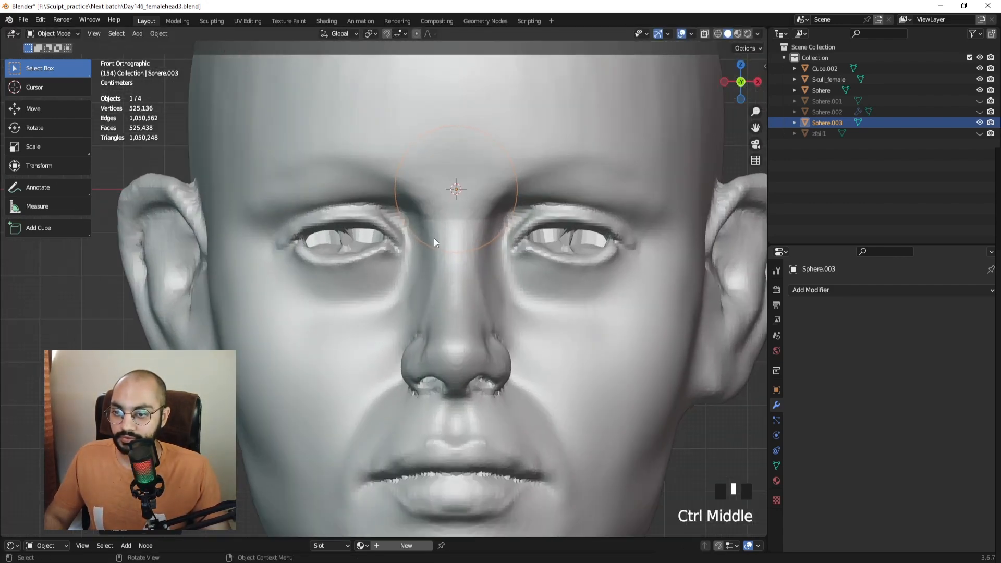
pyautogui.press('g')
pyautogui.click(320, 292)
pyautogui.press('s')
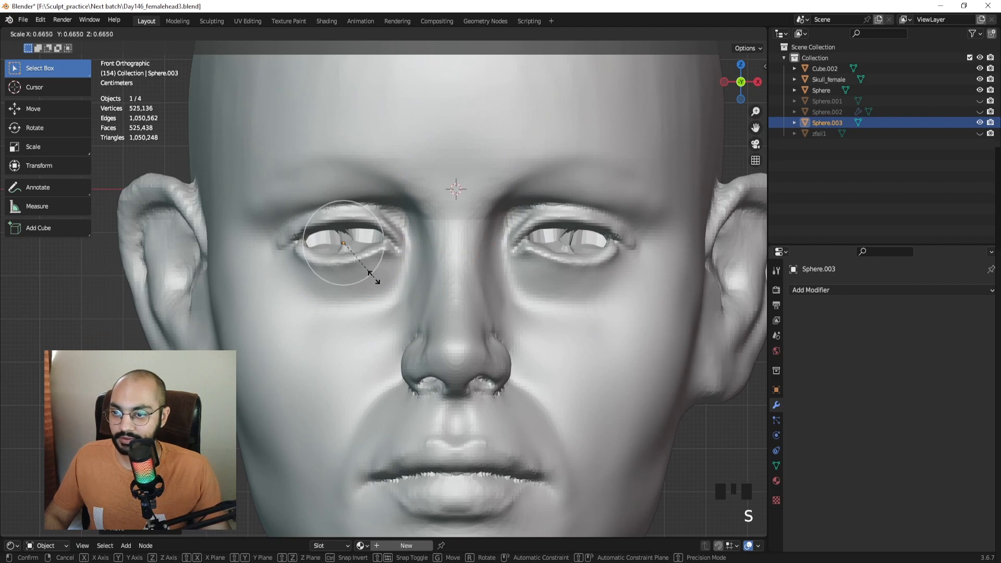
pyautogui.click(371, 271)
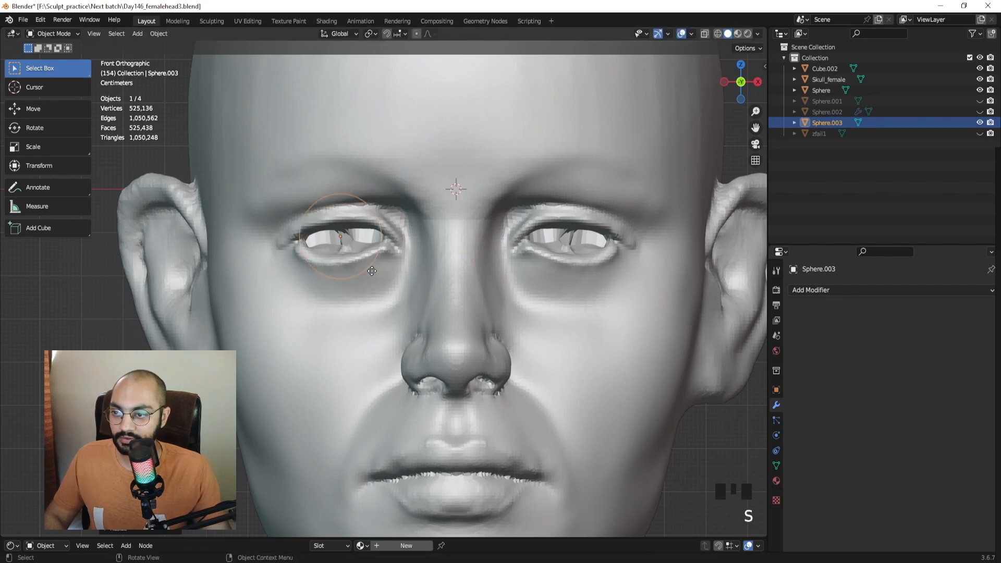
pyautogui.press('g')
pyautogui.click(373, 272)
# Annotate a screen capture of the left eye with two red guide lines.
pyautogui.press('Print')
pyautogui.moveTo(250, 145); pyautogui.dragTo(492, 332)
pyautogui.moveTo(274, 246); pyautogui.dragTo(397, 247)
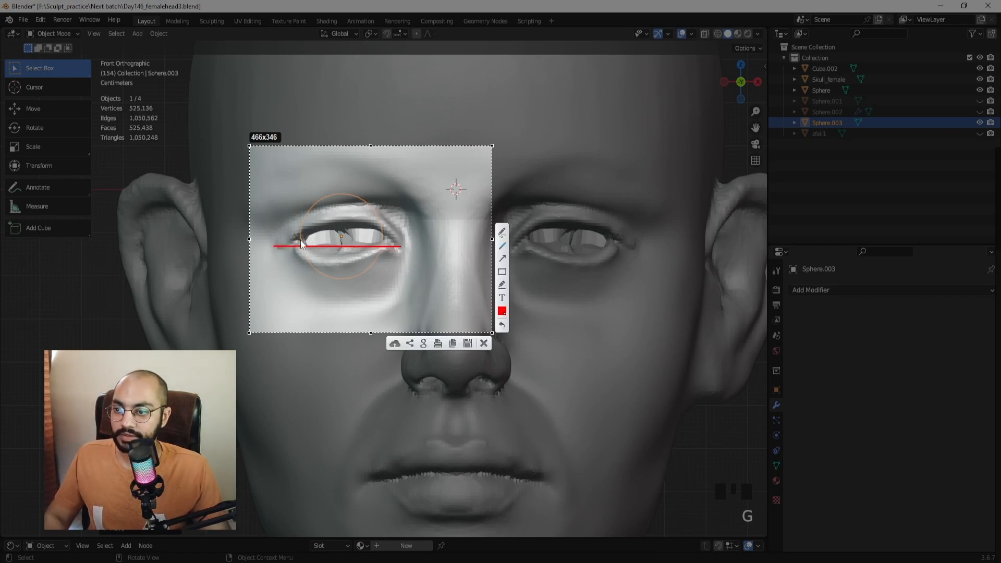
pyautogui.moveTo(300, 240); pyautogui.dragTo(383, 239)
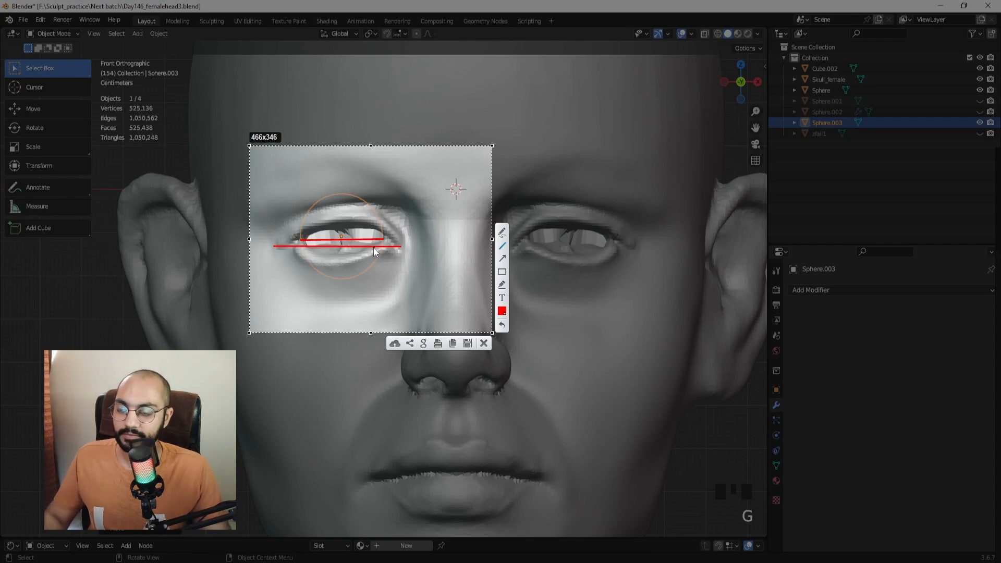
pyautogui.press('Escape')
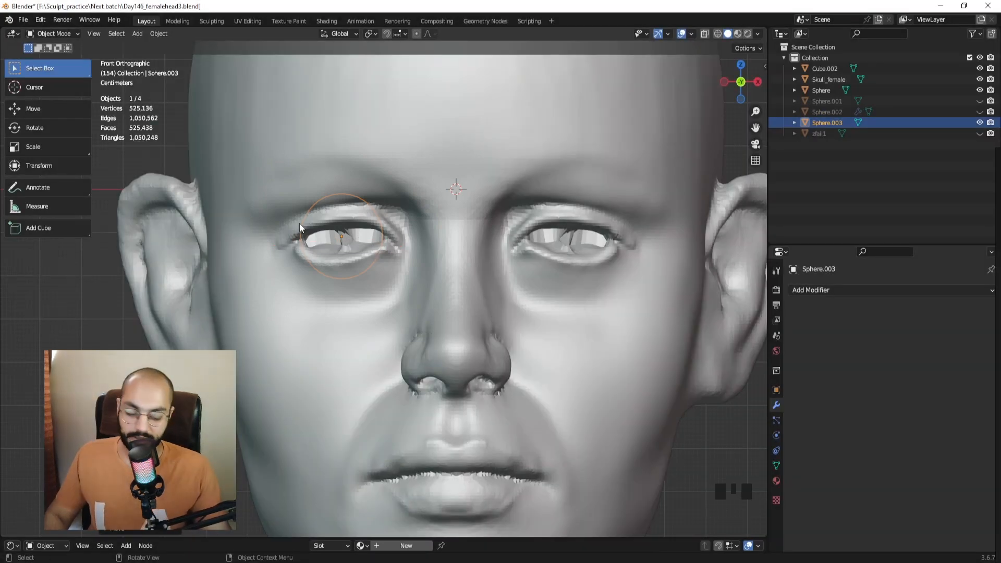
# From the side view, move the eyeball sphere from the ear into the eye socket.
pyautogui.press('ctrl+KP_3')
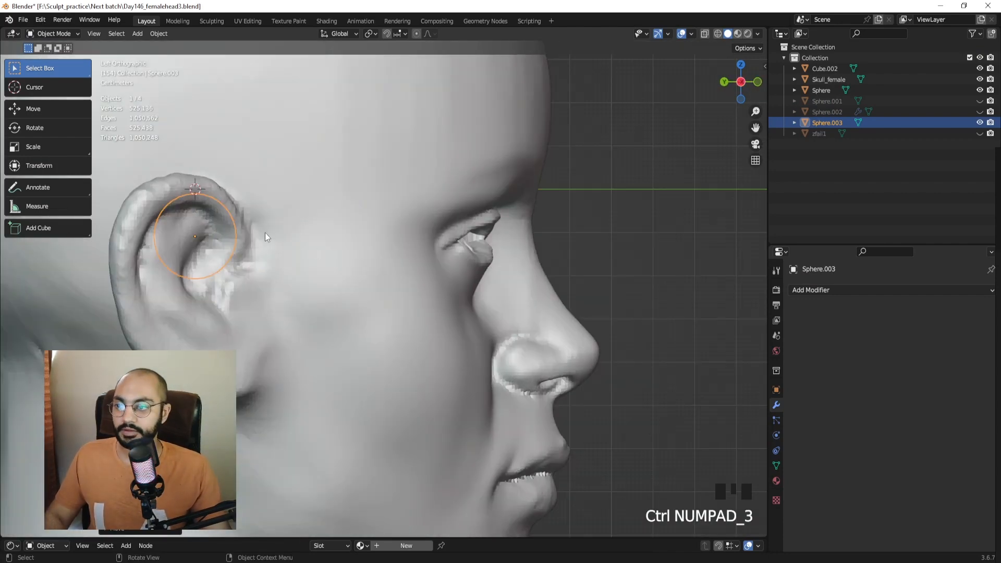
pyautogui.press('g')
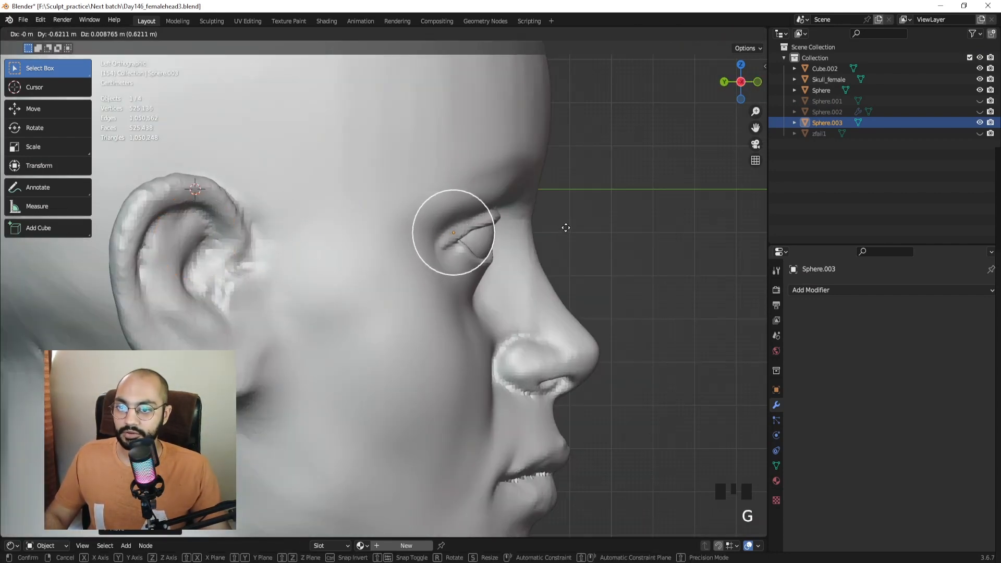
pyautogui.click(567, 233)
pyautogui.keyDown('ctrl'); pyautogui.moveTo(567, 233); pyautogui.dragTo(464, 224, button='middle'); pyautogui.keyUp('ctrl')
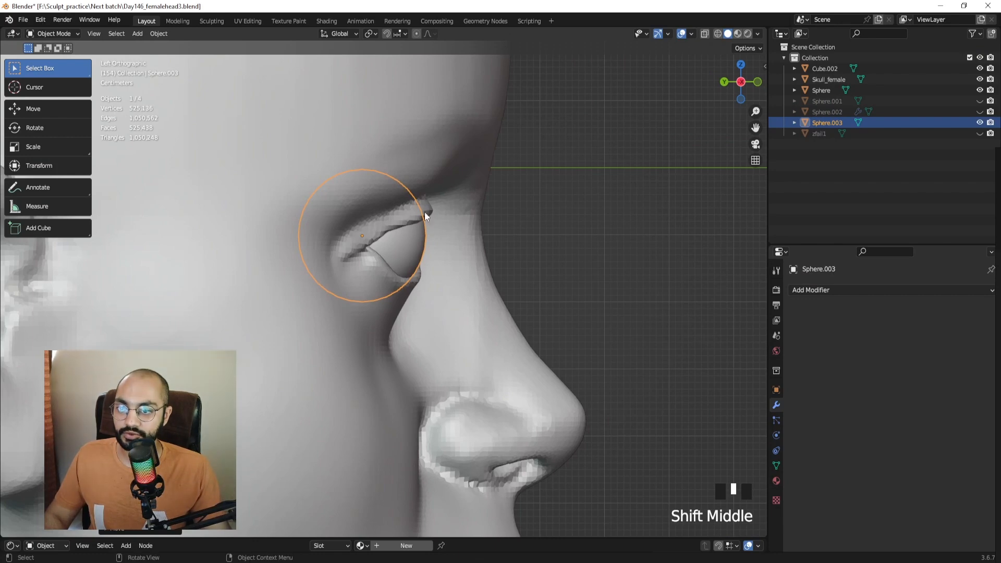
pyautogui.press('g')
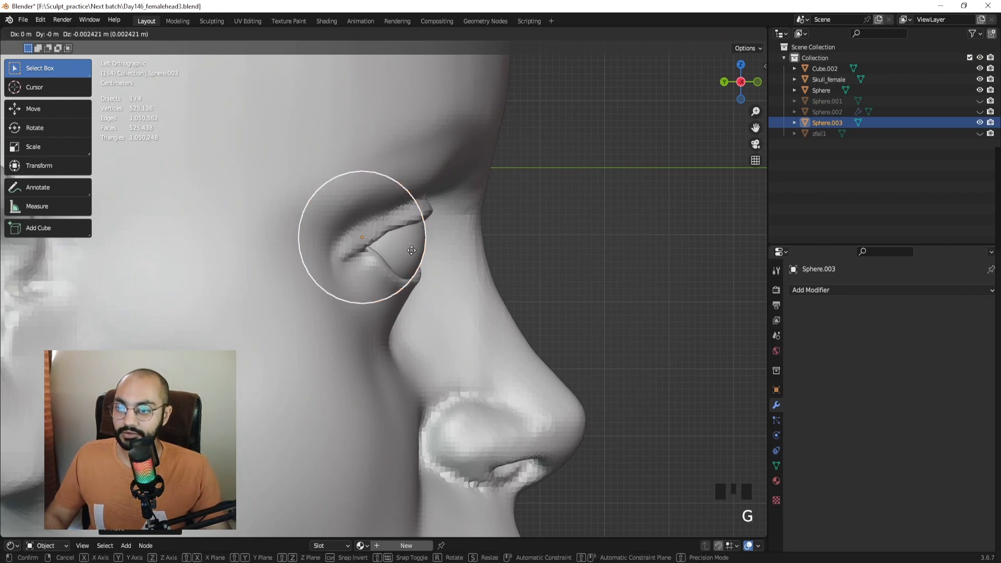
pyautogui.click(419, 251)
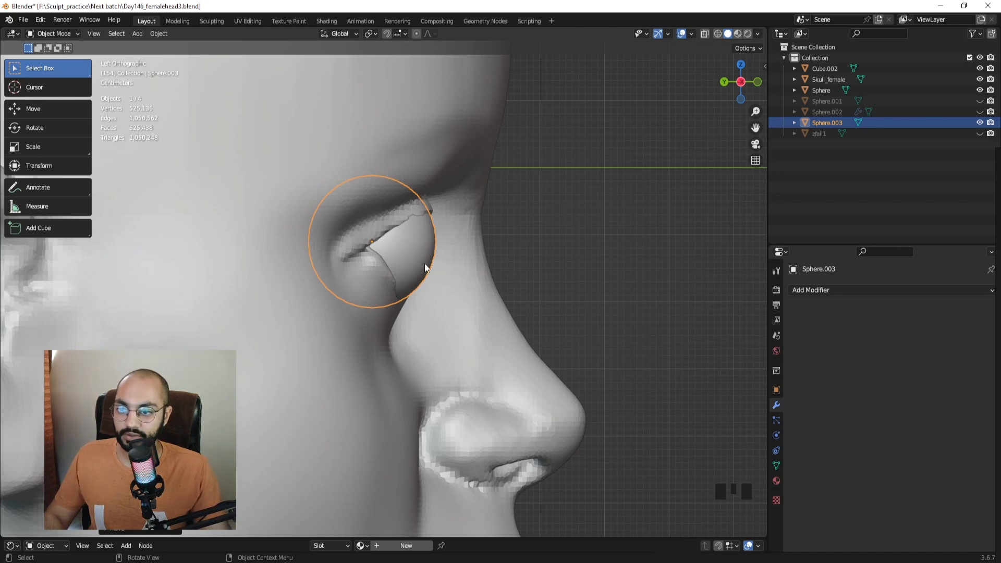
# Annotate a capture of the eye with a red outline and a guide line over the lid.
pyautogui.press('Print')
pyautogui.moveTo(360, 167)
pyautogui.mouseDown()
pyautogui.moveTo(462, 286)
pyautogui.moveTo(486, 334)
pyautogui.mouseUp()
pyautogui.moveTo(433, 210); pyautogui.dragTo(372, 241)
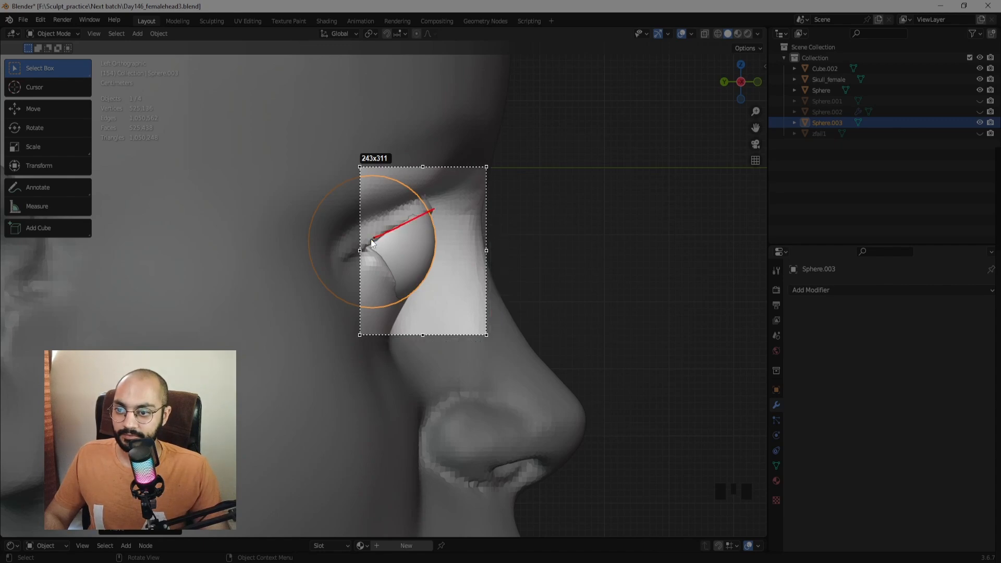
pyautogui.moveTo(423, 265); pyautogui.dragTo(431, 267)
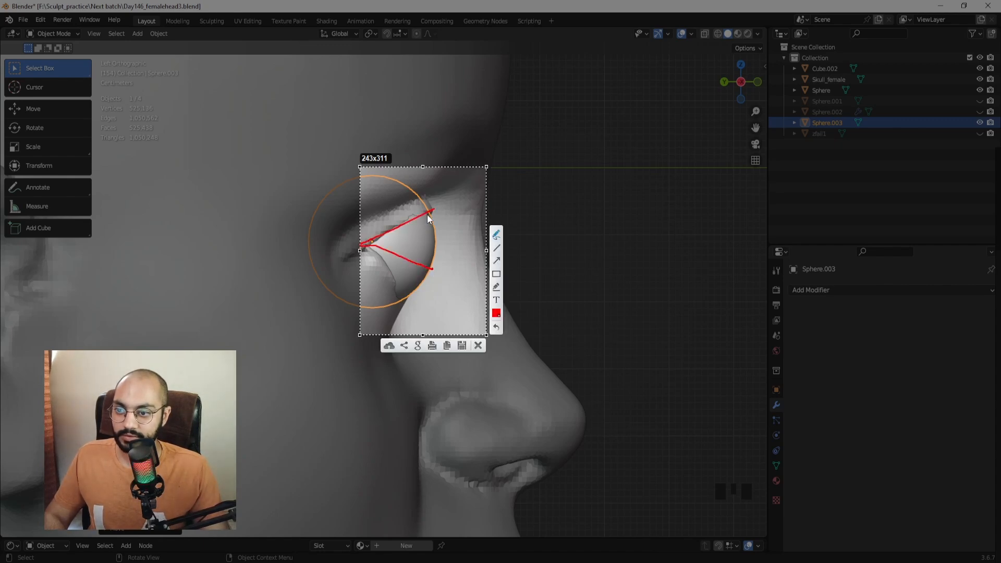
pyautogui.moveTo(432, 211); pyautogui.dragTo(432, 269)
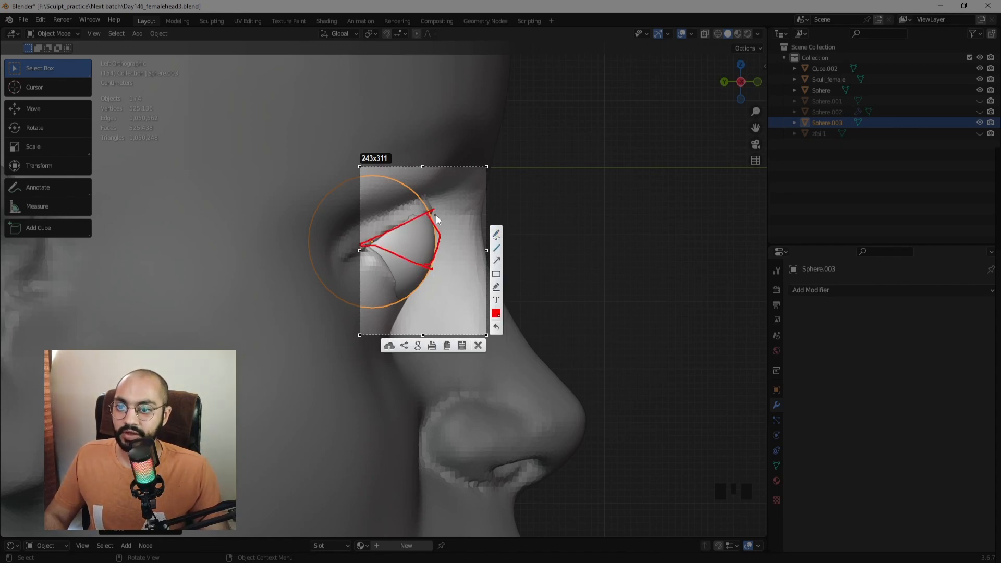
pyautogui.moveTo(458, 191); pyautogui.dragTo(397, 289)
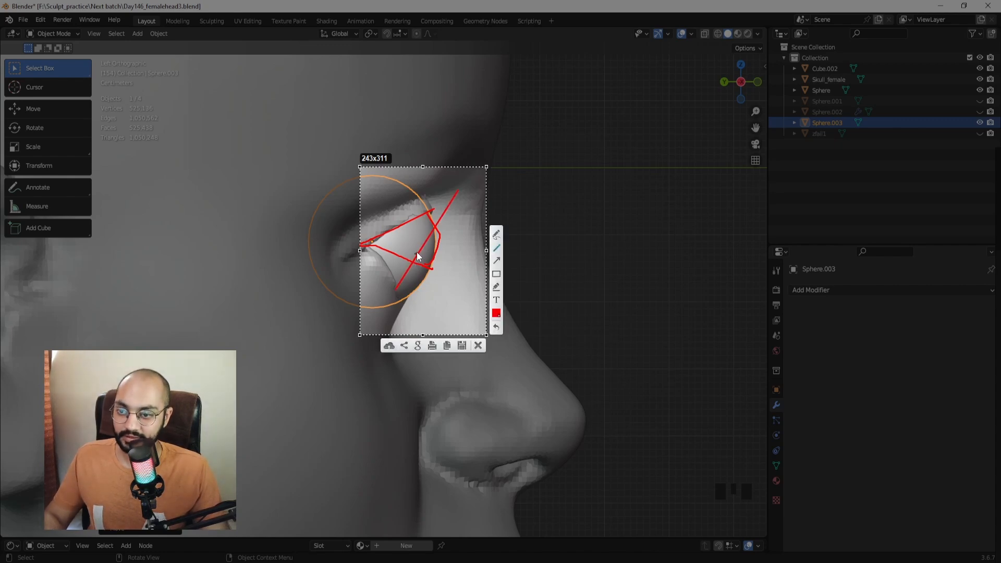
pyautogui.press('Escape')
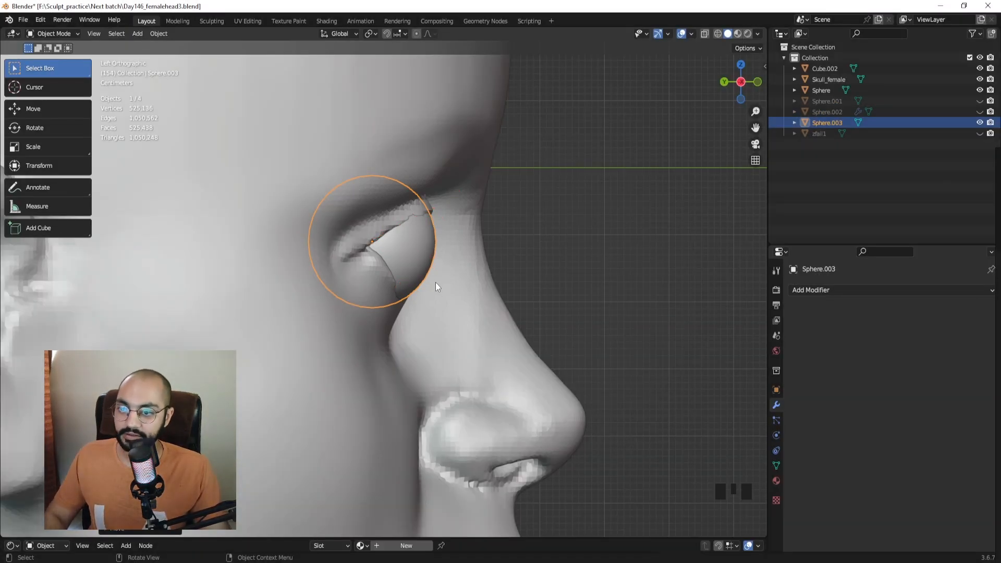
# Reposition the eyeball sphere within the socket.
pyautogui.press('g')
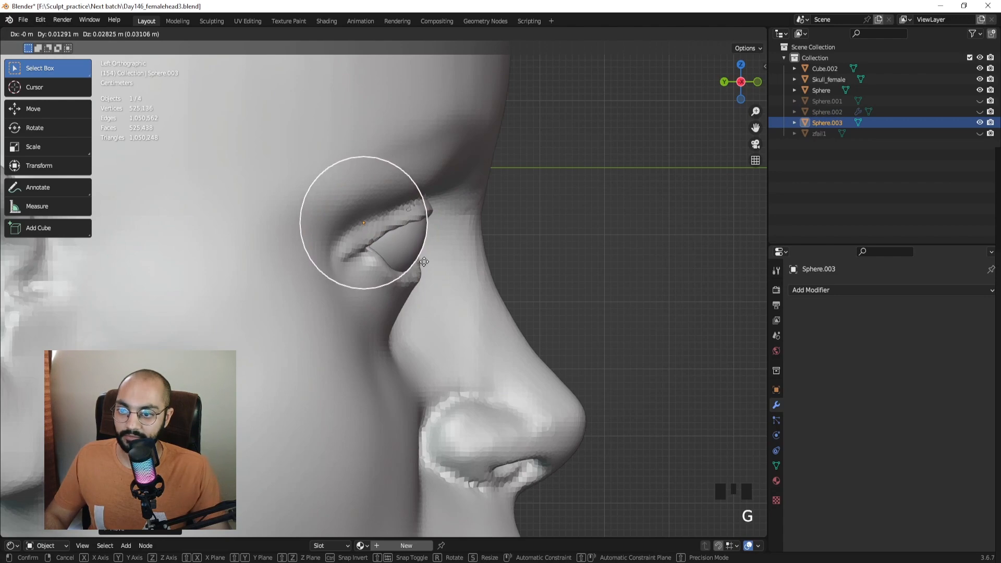
pyautogui.click(424, 261)
pyautogui.press('g')
pyautogui.click(424, 261)
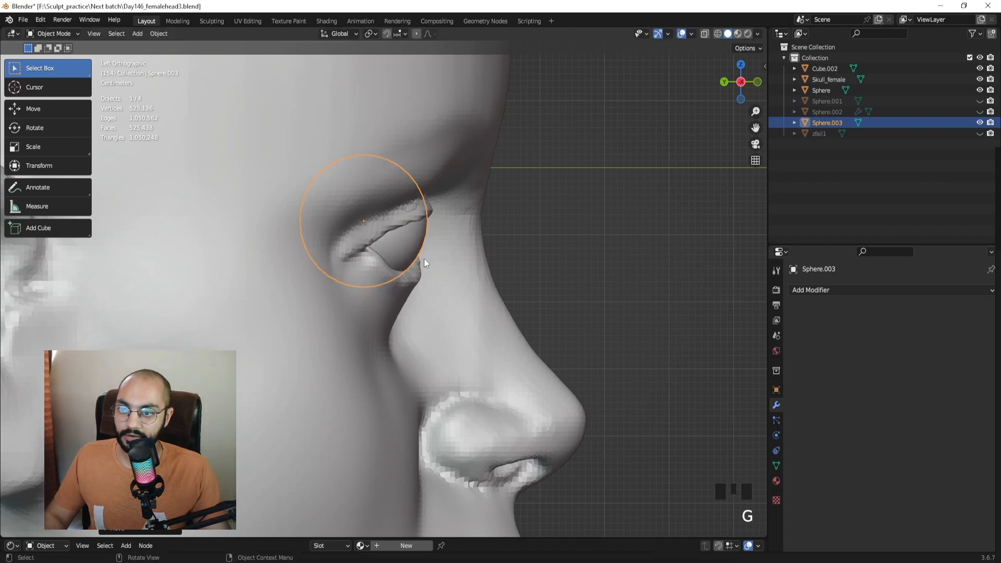
# Capture the eye and nose area and mark the lid slope with a red line.
pyautogui.press('Print')
pyautogui.moveTo(303, 155); pyautogui.dragTo(508, 330)
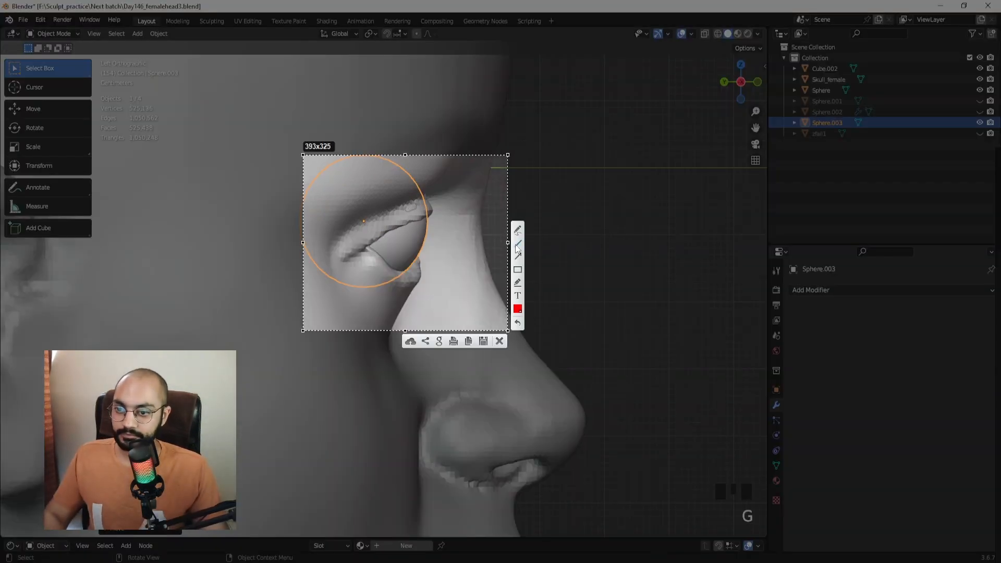
pyautogui.moveTo(440, 195); pyautogui.dragTo(400, 303)
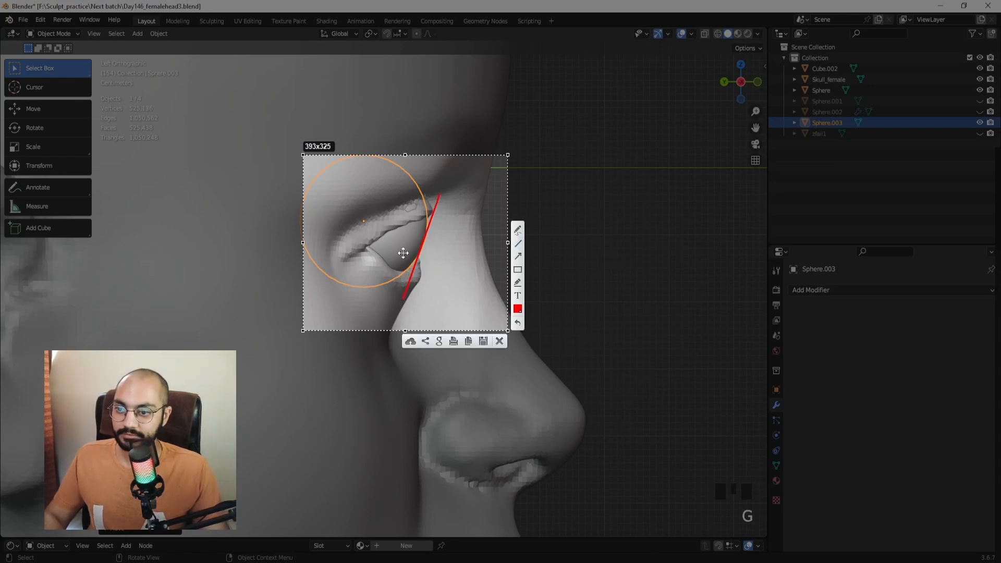
pyautogui.hotkey('ctrl', 'c')
# In front view, nudge the eyeball sphere into its final position.
pyautogui.moveTo(496, 202); pyautogui.dragTo(367, 249, button='middle')
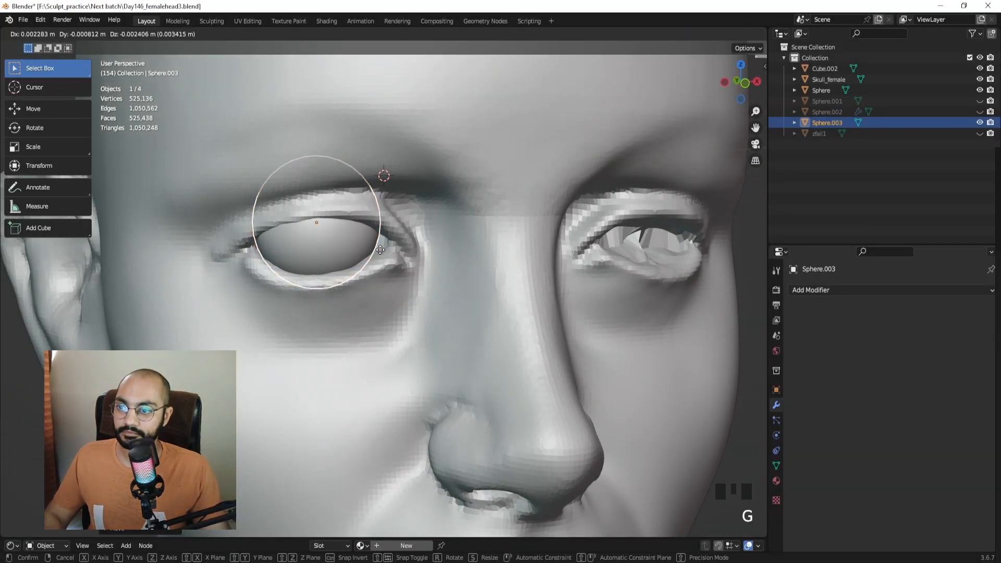
pyautogui.press('KP_1')
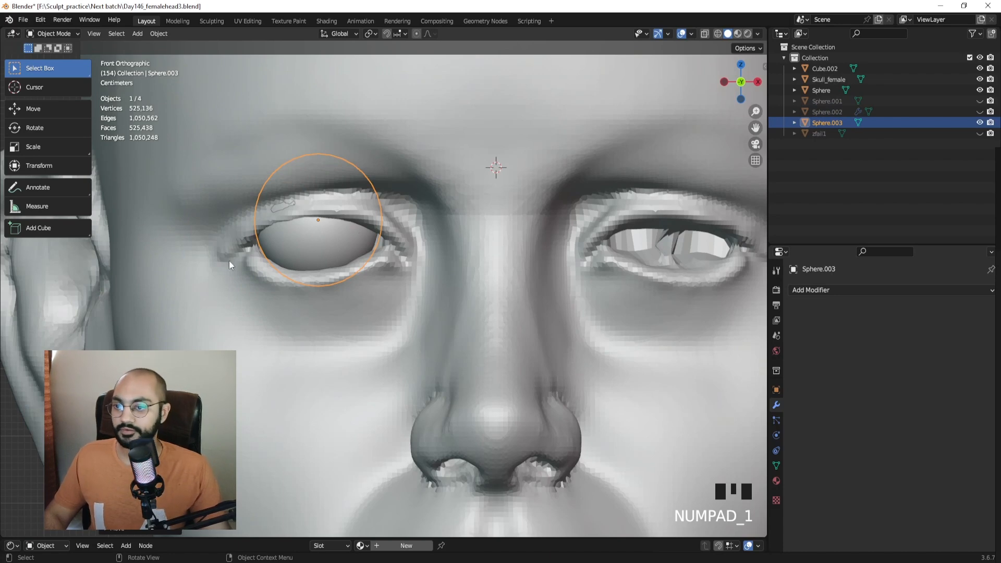
pyautogui.press('g')
pyautogui.click(321, 284)
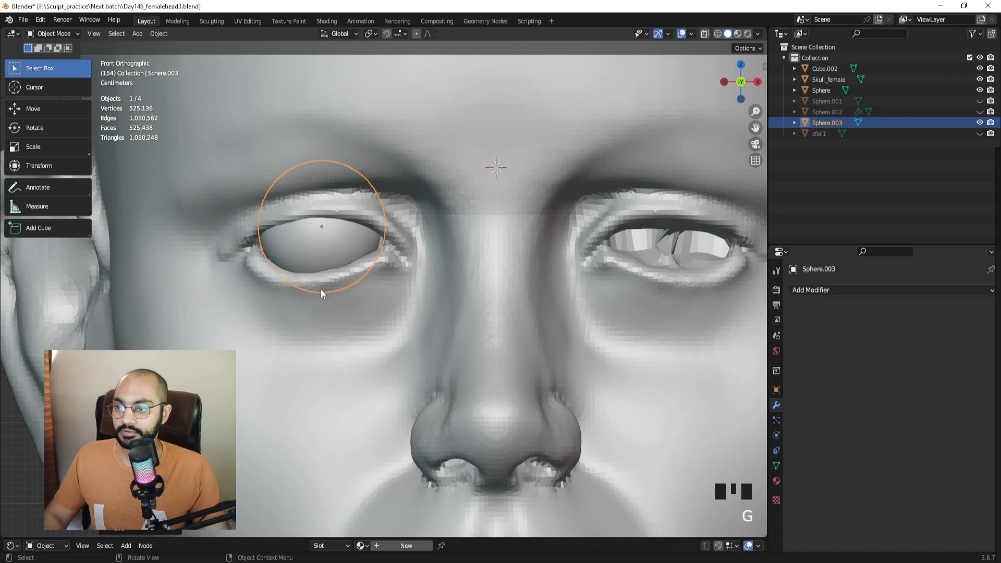
pyautogui.press('g')
pyautogui.click(315, 274)
# Select the head mesh and switch it into Sculpt Mode.
pyautogui.moveTo(315, 274)
pyautogui.mouseDown(button='middle')
pyautogui.moveTo(408, 284)
pyautogui.moveTo(431, 276)
pyautogui.mouseUp(button='middle')
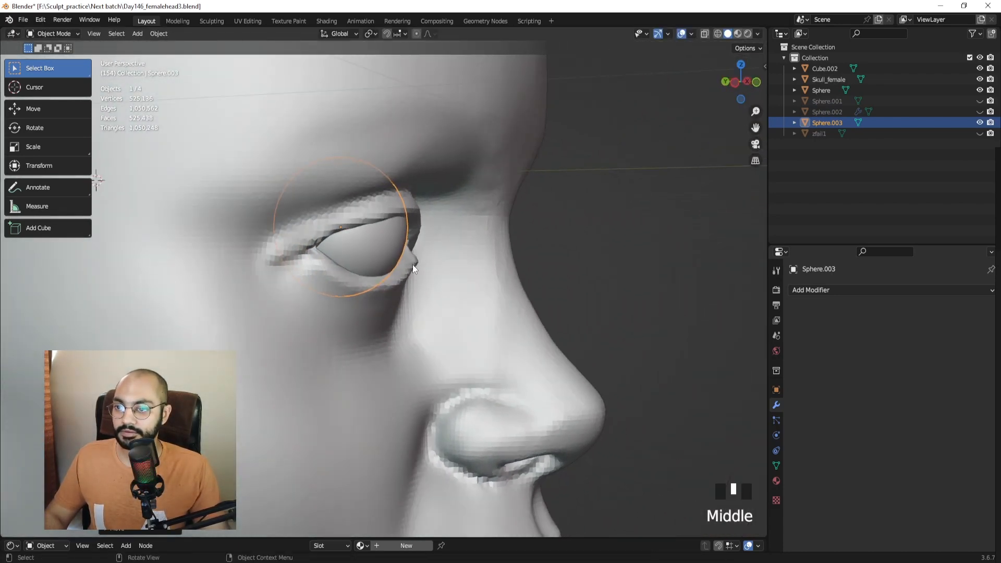
pyautogui.moveTo(364, 194); pyautogui.dragTo(289, 171, button='middle')
pyautogui.click(357, 170)
pyautogui.hotkey('ctrl', 'Tab')
# Pull the upper eyelid edge into shape with the Grab brush at about 91 px.
pyautogui.moveTo(345, 195)
pyautogui.mouseDown(button='middle')
pyautogui.moveTo(335, 195)
pyautogui.moveTo(365, 172)
pyautogui.moveTo(403, 195)
pyautogui.moveTo(357, 206)
pyautogui.moveTo(337, 243)
pyautogui.mouseUp(button='middle')
pyautogui.press('g')
pyautogui.moveTo(337, 244)
pyautogui.mouseDown()
pyautogui.moveTo(317, 254)
pyautogui.moveTo(376, 231)
pyautogui.moveTo(411, 239)
pyautogui.moveTo(317, 261)
pyautogui.mouseUp()
pyautogui.press('f')
pyautogui.click(323, 256)
pyautogui.press('f')
pyautogui.click(402, 243)
pyautogui.press('f')
pyautogui.click(331, 253)
pyautogui.moveTo(403, 227)
pyautogui.mouseDown(button='middle')
pyautogui.moveTo(413, 245)
pyautogui.moveTo(430, 247)
pyautogui.mouseUp(button='middle')
# Pull the inner eyelid into shape around the eyeball with the Grab brush at about 104–111 px.
pyautogui.press('f')
pyautogui.click(439, 238)
pyautogui.moveTo(438, 237); pyautogui.dragTo(439, 231)
pyautogui.moveTo(433, 232); pyautogui.dragTo(425, 237)
pyautogui.moveTo(421, 219); pyautogui.dragTo(423, 258, button='middle')
pyautogui.moveTo(420, 232); pyautogui.dragTo(441, 290, button='middle')
pyautogui.press('f')
pyautogui.click(438, 264)
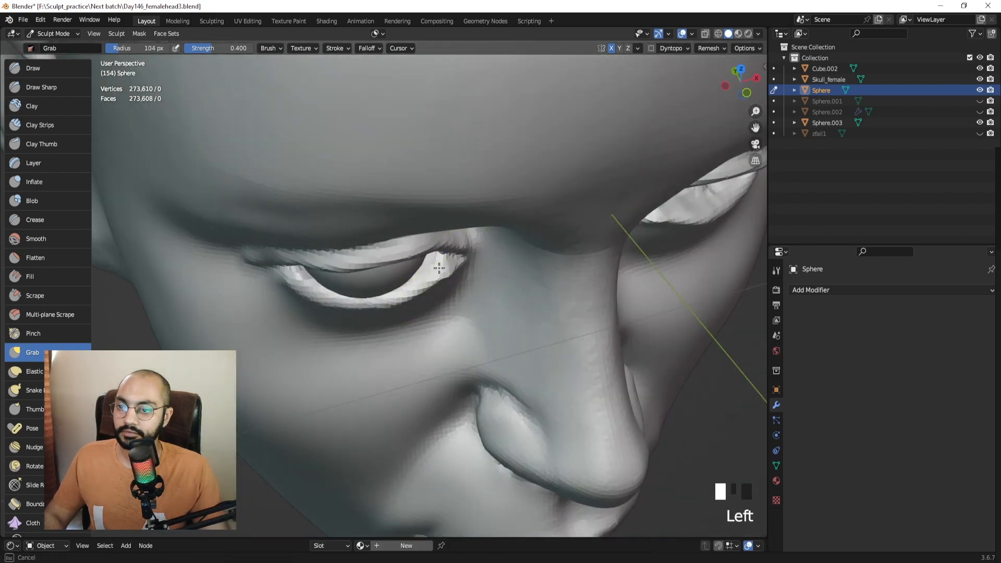
pyautogui.moveTo(437, 268); pyautogui.dragTo(433, 264)
# Reshape the lower eyelid with the Grab brush enlarged to 116 px.
pyautogui.moveTo(423, 274)
pyautogui.mouseDown(button='middle')
pyautogui.moveTo(424, 234)
pyautogui.moveTo(436, 223)
pyautogui.mouseUp(button='middle')
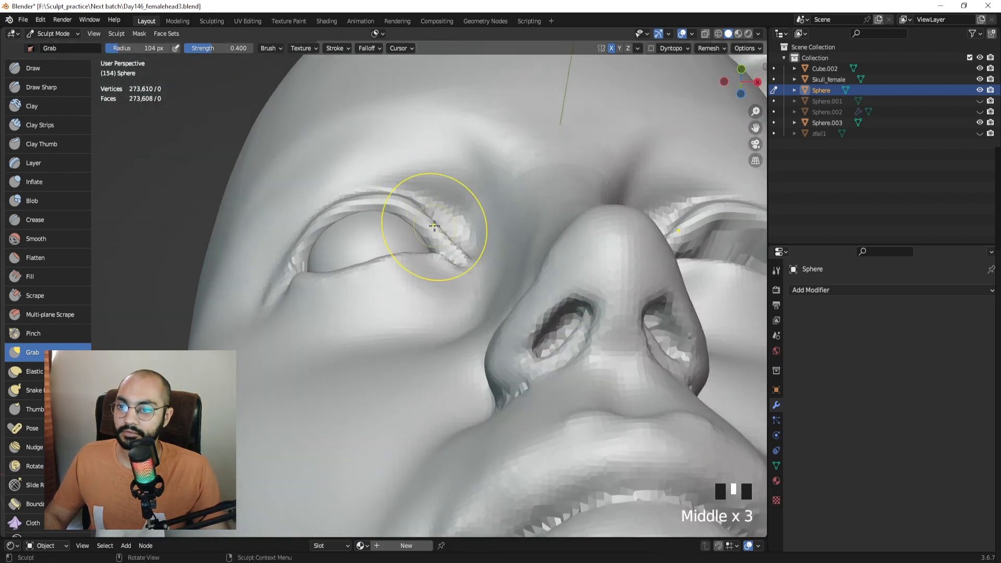
pyautogui.moveTo(436, 223); pyautogui.dragTo(425, 213)
pyautogui.moveTo(425, 212)
pyautogui.mouseDown(button='middle')
pyautogui.moveTo(396, 272)
pyautogui.moveTo(352, 309)
pyautogui.mouseUp(button='middle')
pyautogui.moveTo(352, 310); pyautogui.dragTo(361, 311)
pyautogui.press('f')
pyautogui.click(379, 307)
pyautogui.moveTo(367, 310)
pyautogui.mouseDown(button='middle')
pyautogui.moveTo(340, 290)
pyautogui.moveTo(406, 285)
pyautogui.moveTo(342, 234)
pyautogui.moveTo(346, 313)
pyautogui.moveTo(346, 228)
pyautogui.moveTo(409, 268)
pyautogui.moveTo(352, 235)
pyautogui.mouseUp(button='middle')
pyautogui.press('f')
pyautogui.click(306, 291)
# Reshape the upper eyelid and pull it outward with a 103–112 px Grab brush.
pyautogui.moveTo(351, 218); pyautogui.dragTo(348, 209)
pyautogui.moveTo(334, 215); pyautogui.dragTo(346, 217, button='middle')
pyautogui.moveTo(346, 217); pyautogui.dragTo(346, 213)
pyautogui.moveTo(347, 216); pyautogui.dragTo(347, 211)
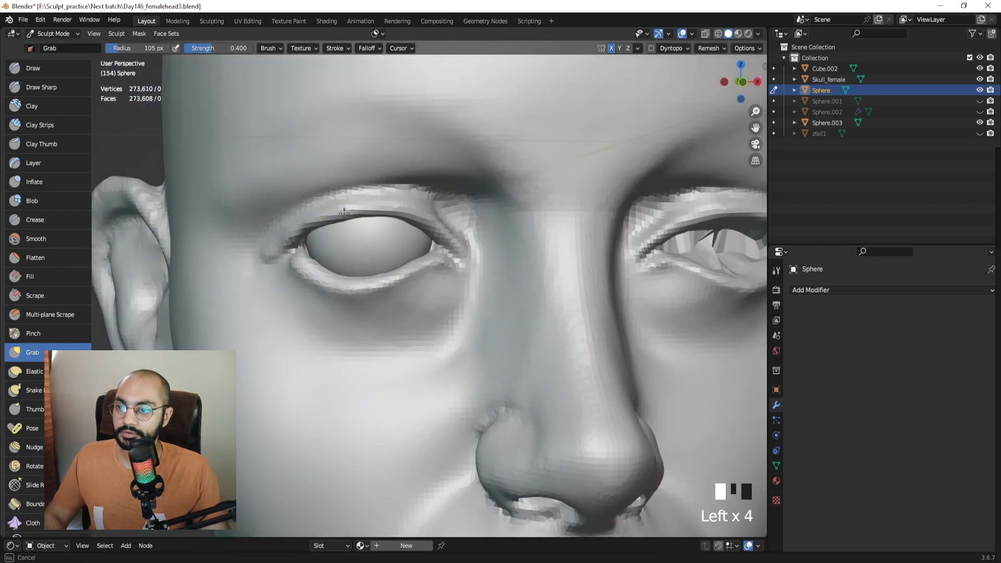
pyautogui.moveTo(341, 214); pyautogui.dragTo(351, 215, button='middle')
pyautogui.press('f')
pyautogui.click(345, 214)
pyautogui.moveTo(345, 214)
pyautogui.mouseDown()
pyautogui.moveTo(386, 213)
pyautogui.moveTo(333, 219)
pyautogui.mouseUp()
pyautogui.moveTo(333, 220); pyautogui.dragTo(354, 221, button='middle')
pyautogui.press('f')
pyautogui.click(359, 221)
# Scrape the eyelid edges cleaner with the Scrape brush at 37 px, then shrink it to 29 px.
pyautogui.click(59, 292)
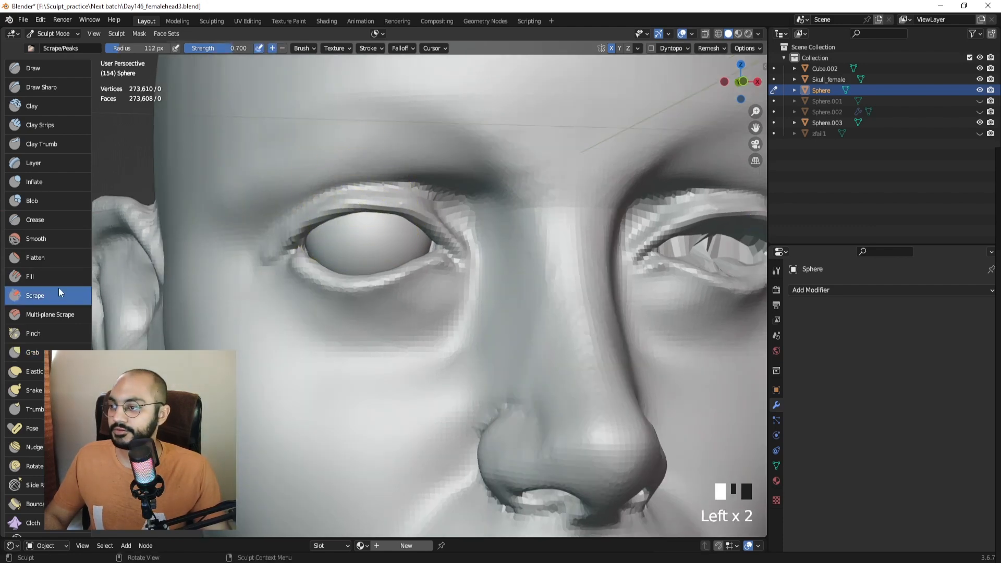
pyautogui.moveTo(365, 289); pyautogui.dragTo(407, 285, button='middle')
pyautogui.press('f')
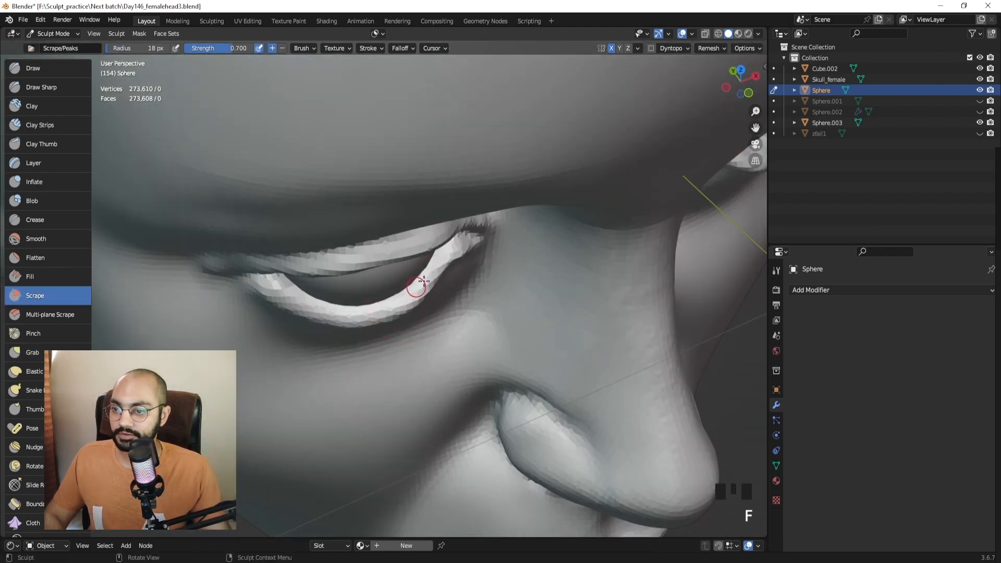
pyautogui.click(431, 269)
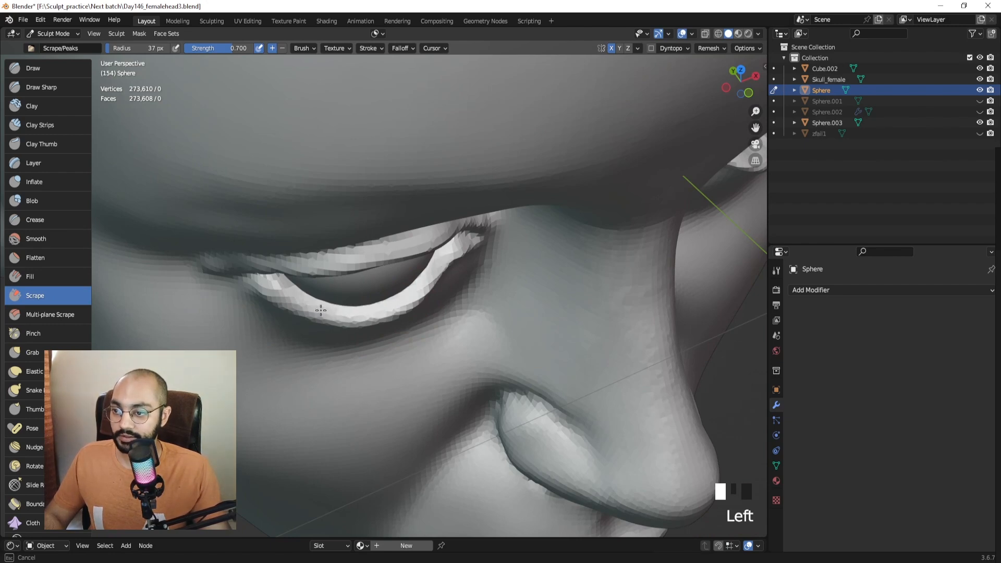
pyautogui.moveTo(426, 270); pyautogui.dragTo(429, 245, button='middle')
pyautogui.click(288, 262)
pyautogui.click(425, 243)
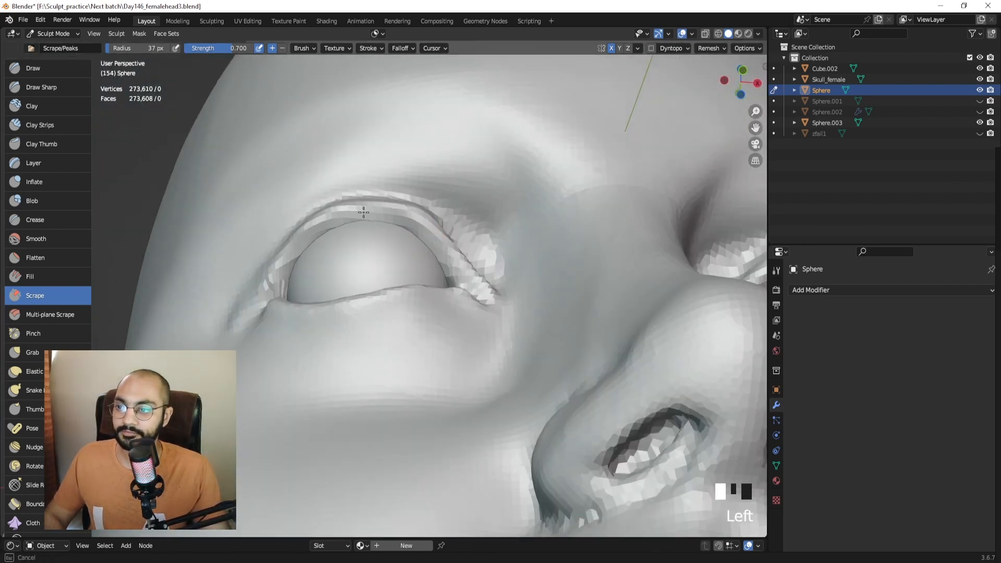
pyautogui.moveTo(439, 248); pyautogui.dragTo(255, 256, button='middle')
pyautogui.press('f')
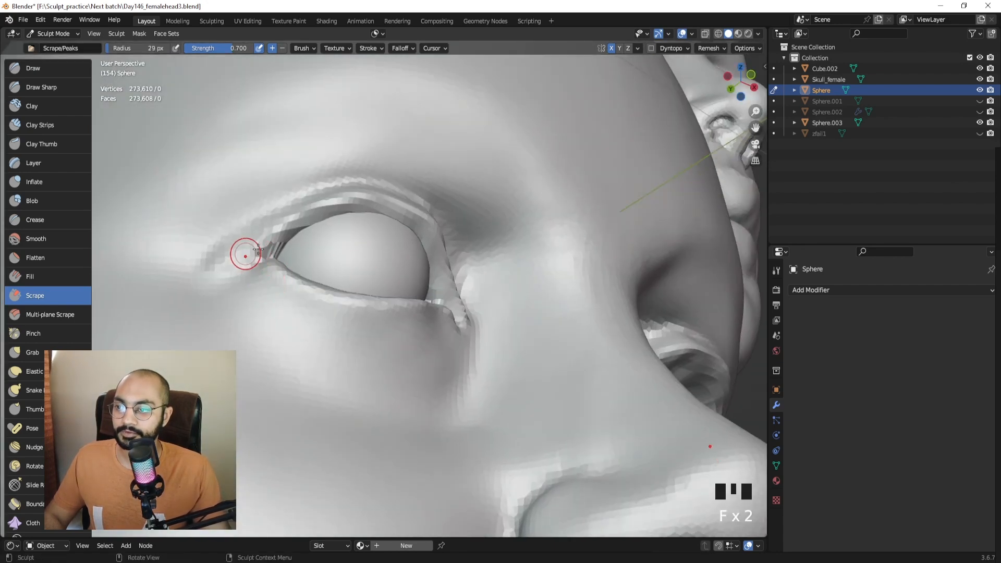
pyautogui.click(258, 249)
pyautogui.moveTo(297, 231); pyautogui.dragTo(298, 286, button='middle')
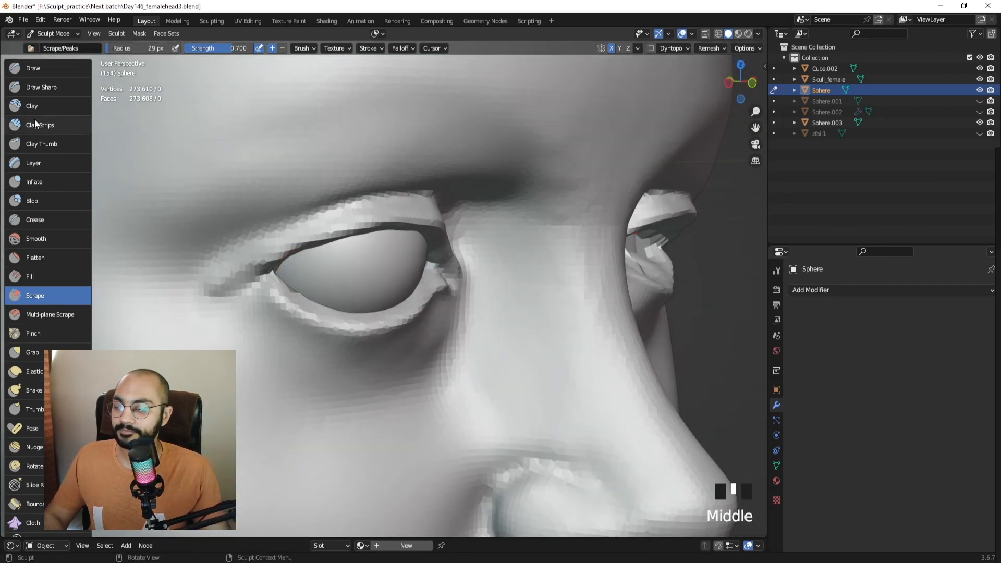
# Carve the inner eyelid crease with the Draw Sharp brush and soften it.
pyautogui.click(42, 87)
pyautogui.moveTo(105, 143); pyautogui.dragTo(313, 251, button='middle')
pyautogui.moveTo(333, 251)
pyautogui.keyDown('ctrl'); pyautogui.mouseDown()
pyautogui.moveTo(298, 264)
pyautogui.moveTo(297, 277)
pyautogui.moveTo(282, 267)
pyautogui.mouseUp(); pyautogui.keyUp('ctrl')
pyautogui.moveTo(281, 267)
pyautogui.keyDown('shift'); pyautogui.mouseDown()
pyautogui.moveTo(266, 261)
pyautogui.moveTo(308, 313)
pyautogui.mouseUp(); pyautogui.keyUp('shift')
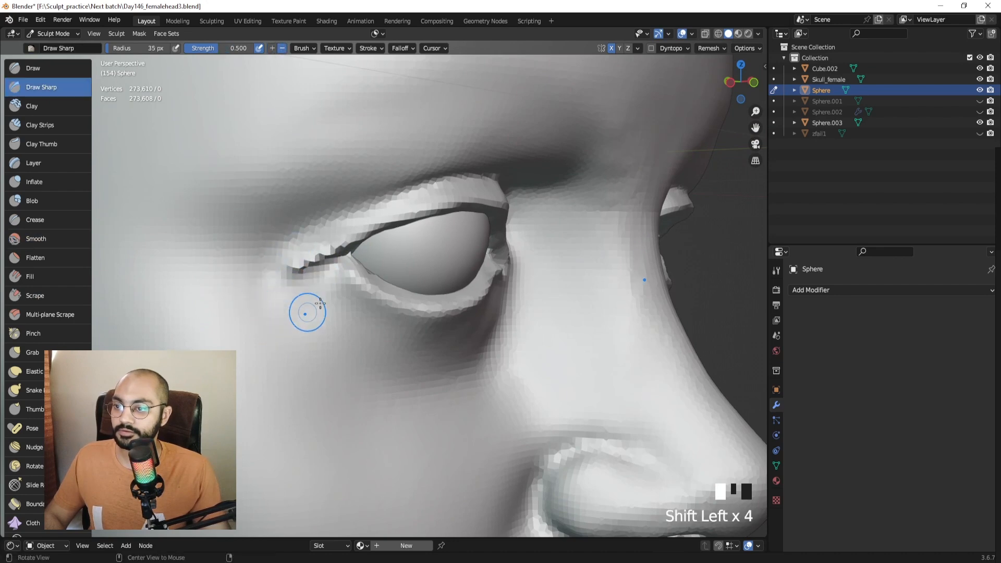
# Zoom out to a front view of the face and centre both heads in the viewport.
pyautogui.moveTo(313, 243); pyautogui.dragTo(365, 271, button='middle')
pyautogui.moveTo(365, 271); pyautogui.dragTo(453, 235, button='middle')
pyautogui.keyDown('ctrl'); pyautogui.moveTo(453, 235); pyautogui.dragTo(439, 293, button='middle'); pyautogui.keyUp('ctrl')
pyautogui.keyDown('ctrl'); pyautogui.moveTo(439, 293); pyautogui.dragTo(416, 251, button='middle'); pyautogui.keyUp('ctrl')
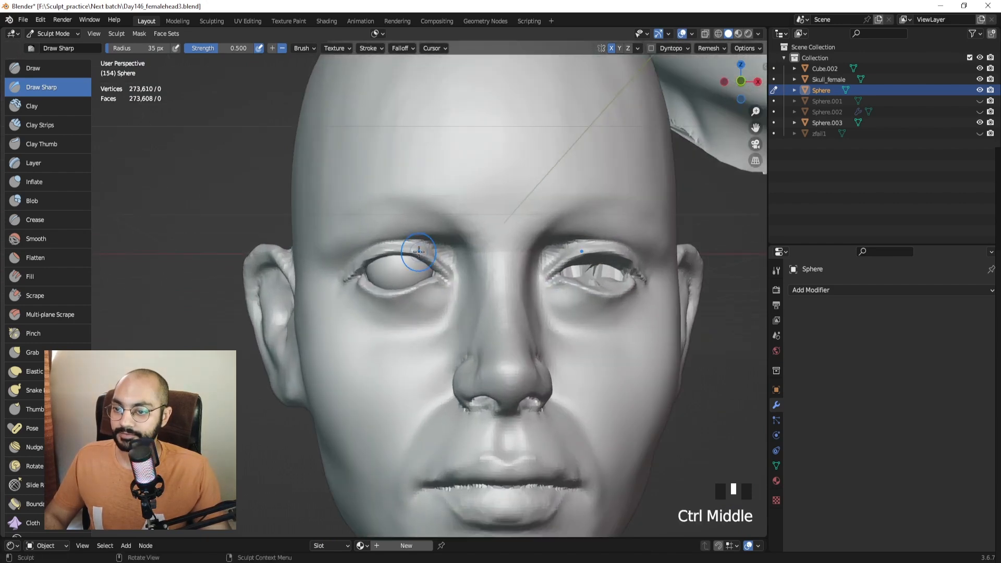
pyautogui.moveTo(445, 319); pyautogui.dragTo(457, 282, button='middle')
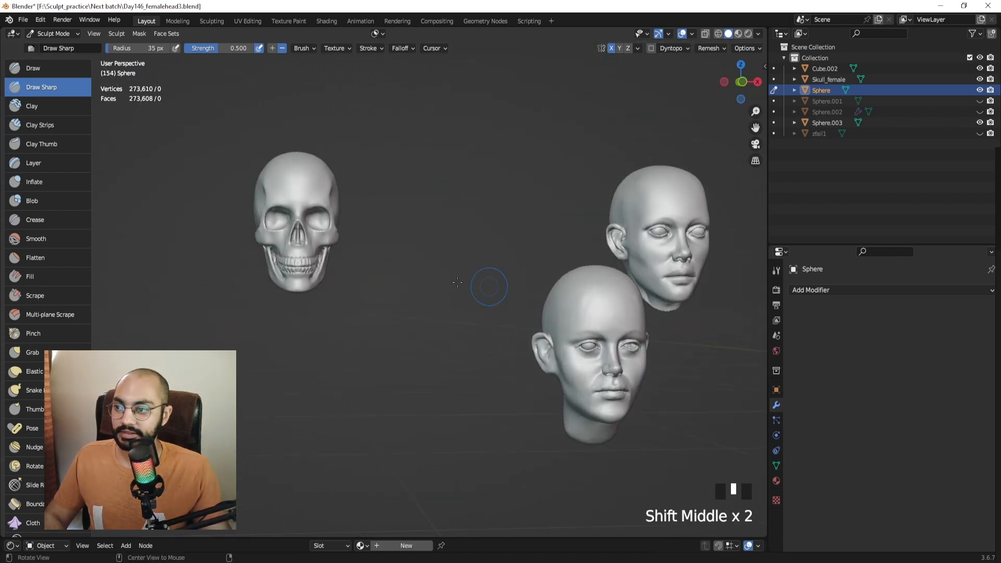
pyautogui.keyDown('shift'); pyautogui.moveTo(521, 246); pyautogui.dragTo(461, 270, button='middle'); pyautogui.keyUp('shift')
# Build up the cheek fold beside the nose with Clay Strips at 76 px and smooth it.
pyautogui.click(57, 125)
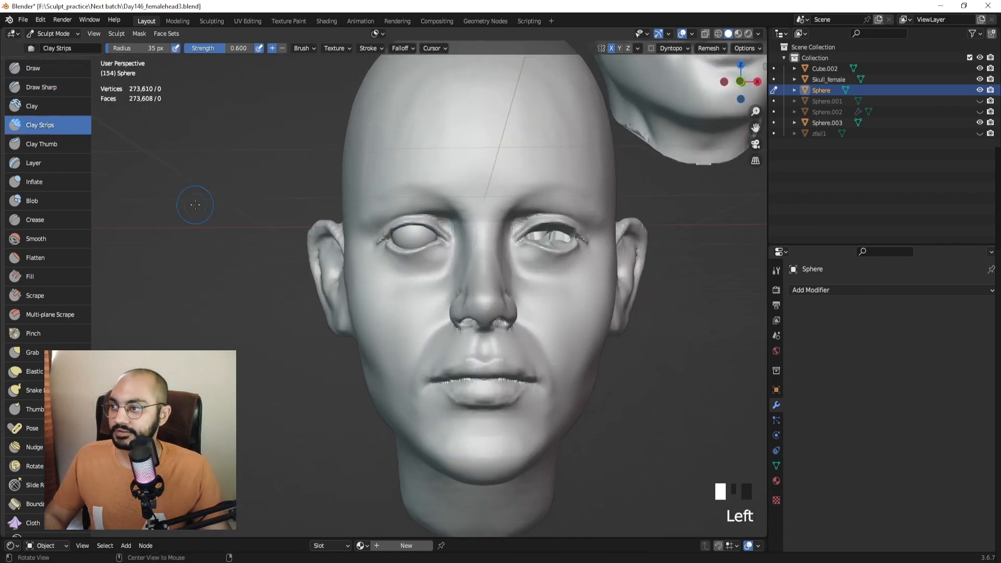
pyautogui.moveTo(196, 202)
pyautogui.mouseDown(button='middle')
pyautogui.moveTo(464, 306)
pyautogui.moveTo(469, 262)
pyautogui.moveTo(500, 260)
pyautogui.mouseUp(button='middle')
pyautogui.press('f')
pyautogui.moveTo(504, 251); pyautogui.dragTo(459, 288)
pyautogui.press('f')
pyautogui.click(507, 245)
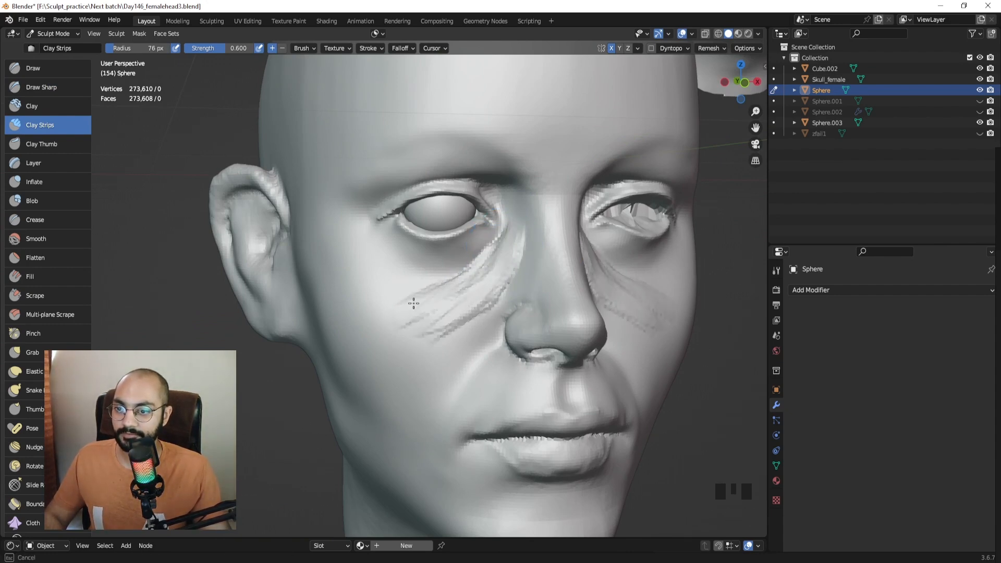
pyautogui.keyDown('shift'); pyautogui.moveTo(458, 294); pyautogui.dragTo(462, 290); pyautogui.keyUp('shift')
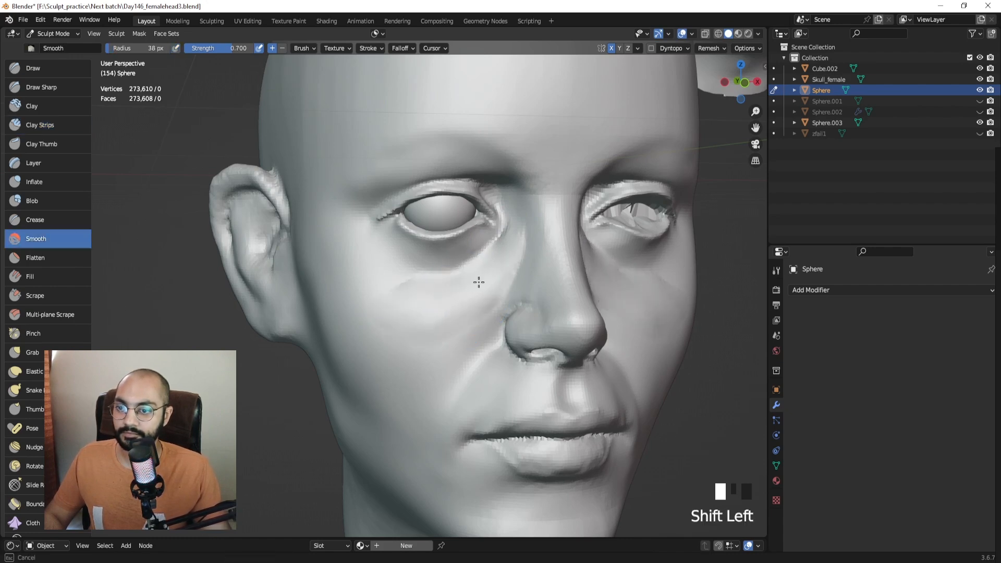
pyautogui.keyDown('shift'); pyautogui.moveTo(429, 289); pyautogui.dragTo(429, 313); pyautogui.keyUp('shift')
pyautogui.moveTo(459, 301); pyautogui.dragTo(451, 296, button='middle')
# Add more clay strokes on the cheek and smooth beside the nose at 53 px.
pyautogui.press('f')
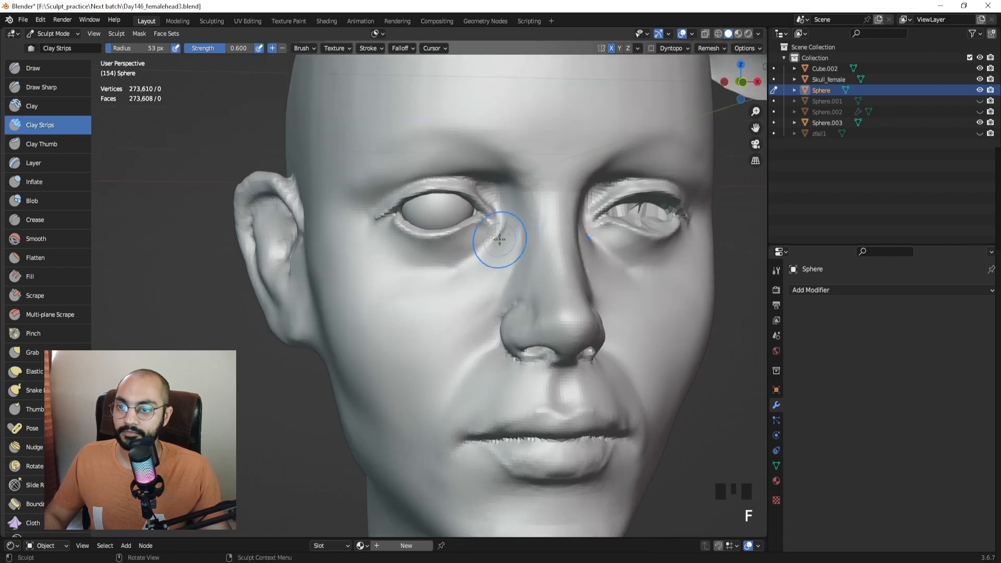
pyautogui.click(504, 241)
pyautogui.keyDown('shift'); pyautogui.moveTo(501, 246); pyautogui.dragTo(492, 262); pyautogui.keyUp('shift')
pyautogui.keyDown('shift'); pyautogui.moveTo(442, 316); pyautogui.dragTo(444, 311); pyautogui.keyUp('shift')
pyautogui.moveTo(449, 308)
pyautogui.keyDown('ctrl'); pyautogui.mouseDown(button='middle')
pyautogui.moveTo(462, 329)
pyautogui.moveTo(443, 305)
pyautogui.moveTo(472, 276)
pyautogui.mouseUp(button='middle'); pyautogui.keyUp('ctrl')
pyautogui.moveTo(474, 272); pyautogui.dragTo(454, 276)
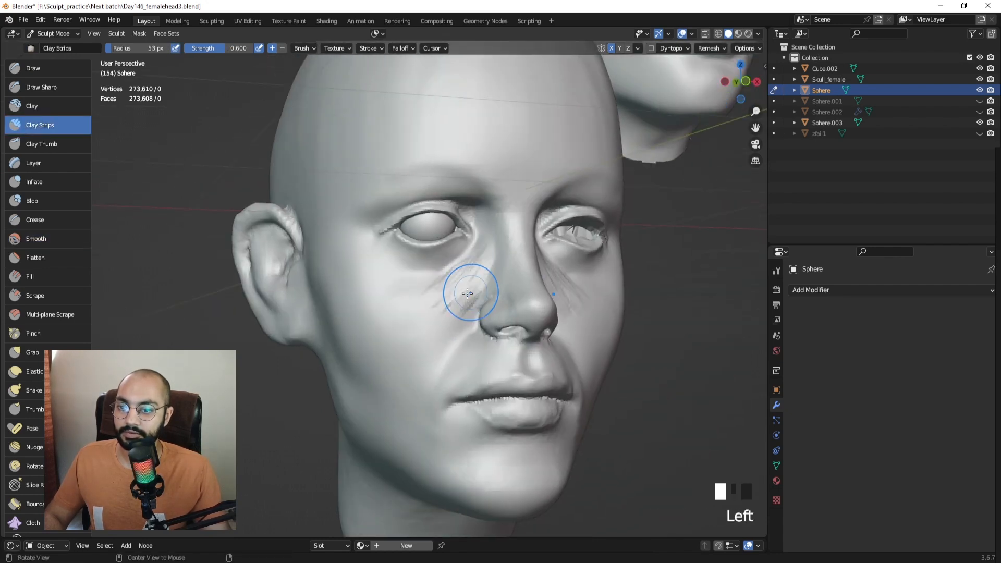
pyautogui.moveTo(467, 292); pyautogui.dragTo(472, 291, button='middle')
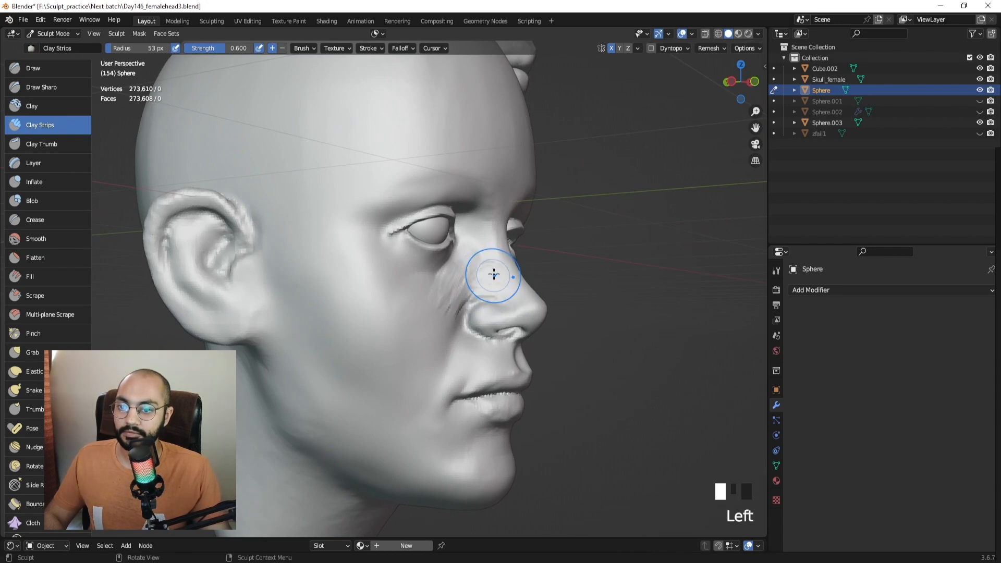
pyautogui.moveTo(494, 274)
pyautogui.keyDown('shift'); pyautogui.mouseDown()
pyautogui.moveTo(432, 306)
pyautogui.moveTo(465, 287)
pyautogui.mouseUp(); pyautogui.keyUp('shift')
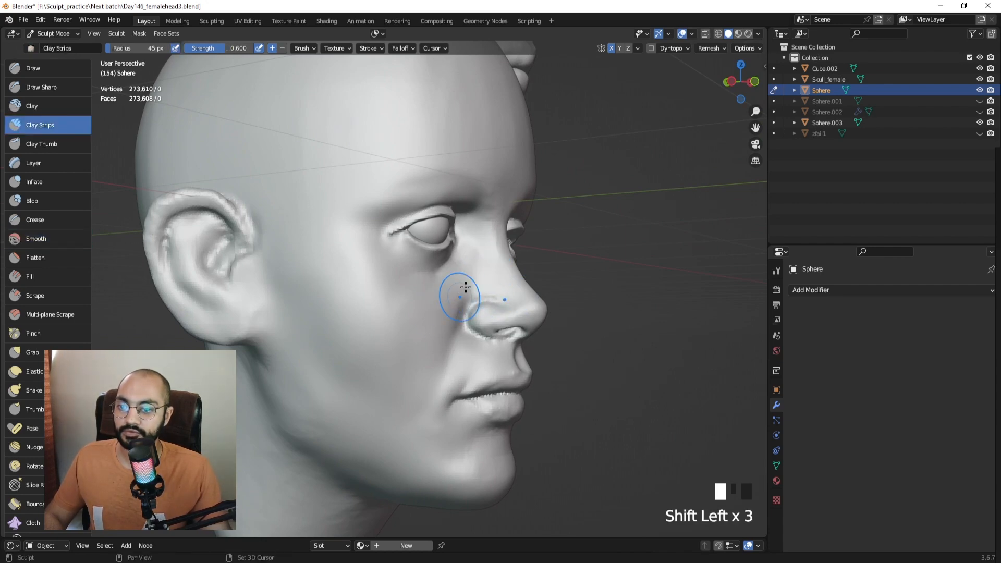
pyautogui.moveTo(465, 287); pyautogui.dragTo(438, 313, button='middle')
pyautogui.keyDown('shift'); pyautogui.moveTo(438, 313); pyautogui.dragTo(445, 313); pyautogui.keyUp('shift')
pyautogui.moveTo(445, 312)
pyautogui.mouseDown(button='middle')
pyautogui.moveTo(456, 277)
pyautogui.moveTo(475, 296)
pyautogui.moveTo(491, 288)
pyautogui.moveTo(486, 306)
pyautogui.moveTo(477, 287)
pyautogui.mouseUp(button='middle')
# Carve a subtractive stroke along the side of the nose and smooth it.
pyautogui.keyDown('shift'); pyautogui.moveTo(477, 286); pyautogui.dragTo(451, 279, button='middle'); pyautogui.keyUp('shift')
pyautogui.moveTo(452, 280); pyautogui.dragTo(480, 288, button='middle')
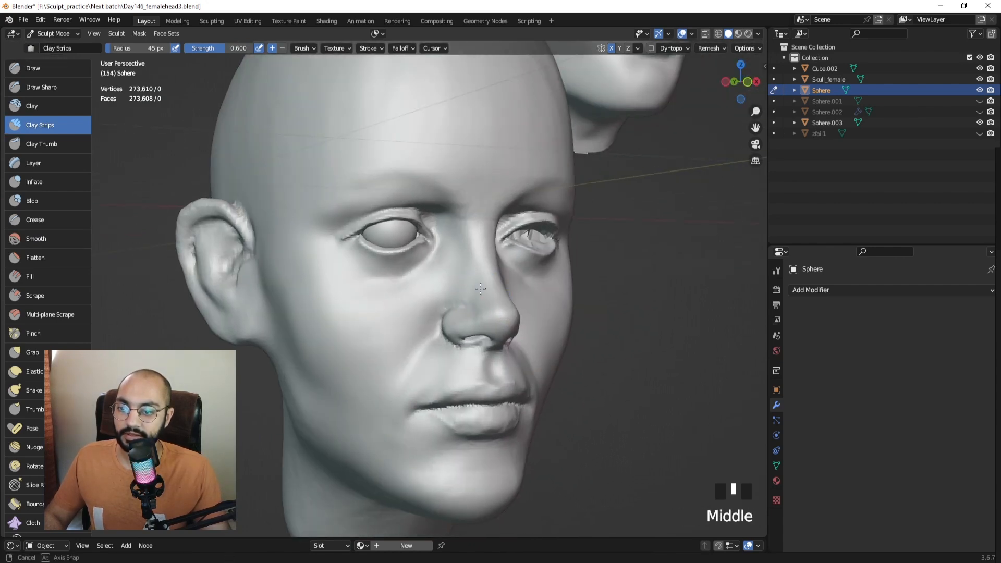
pyautogui.keyDown('ctrl'); pyautogui.moveTo(459, 293); pyautogui.dragTo(454, 292); pyautogui.keyUp('ctrl')
pyautogui.moveTo(457, 287)
pyautogui.keyDown('shift'); pyautogui.mouseDown()
pyautogui.moveTo(462, 278)
pyautogui.moveTo(471, 293)
pyautogui.mouseUp(); pyautogui.keyUp('shift')
pyautogui.moveTo(480, 298)
pyautogui.mouseDown(button='middle')
pyautogui.moveTo(424, 291)
pyautogui.moveTo(444, 286)
pyautogui.mouseUp(button='middle')
pyautogui.keyDown('shift'); pyautogui.moveTo(444, 287); pyautogui.dragTo(447, 286); pyautogui.keyUp('shift')
pyautogui.moveTo(447, 286); pyautogui.dragTo(418, 251, button='middle')
# Use the Crease brush at 36 px around the nostril wing, then snap to the right side view.
pyautogui.click(35, 219)
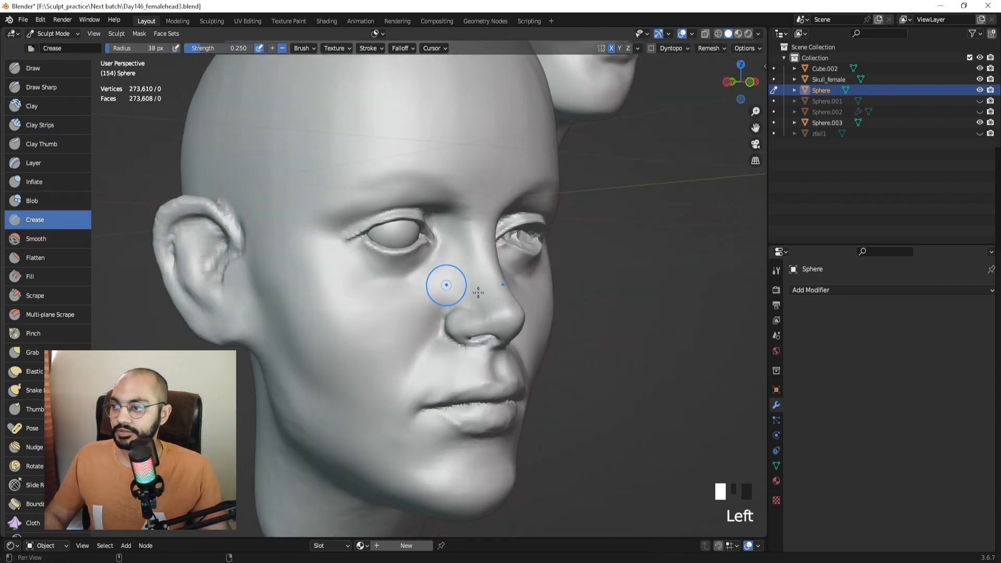
pyautogui.moveTo(445, 283)
pyautogui.keyDown('ctrl'); pyautogui.mouseDown(button='middle')
pyautogui.moveTo(393, 261)
pyautogui.moveTo(411, 279)
pyautogui.mouseUp(button='middle'); pyautogui.keyUp('ctrl')
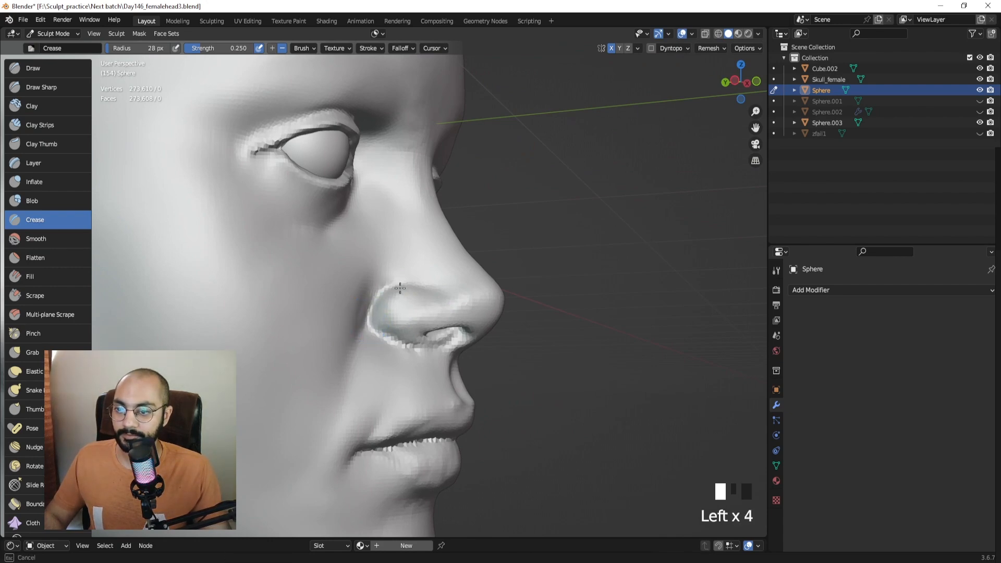
pyautogui.moveTo(360, 335)
pyautogui.mouseDown(button='middle')
pyautogui.moveTo(352, 310)
pyautogui.moveTo(356, 318)
pyautogui.mouseUp(button='middle')
pyautogui.press('f')
pyautogui.click(360, 309)
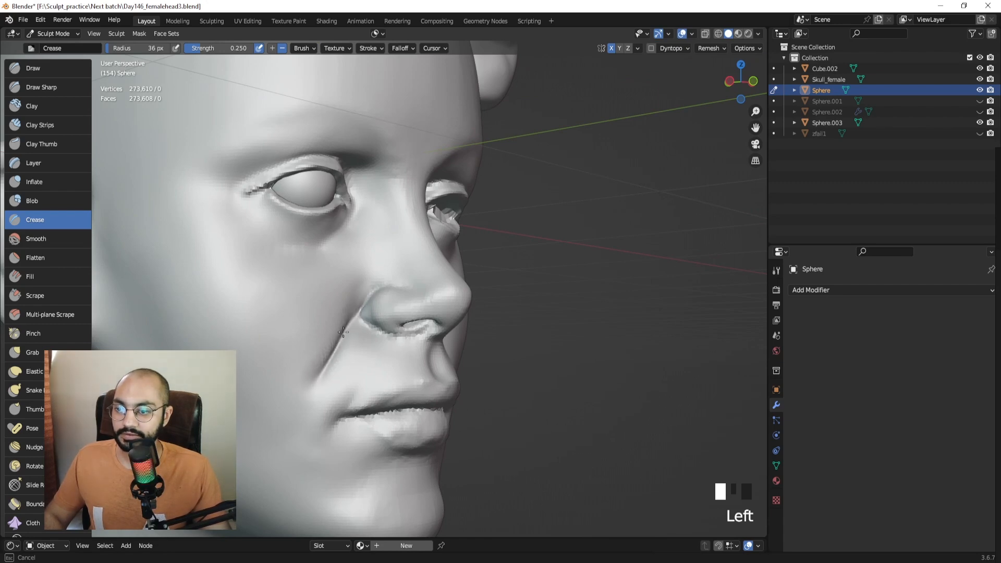
pyautogui.keyDown('ctrl'); pyautogui.moveTo(407, 314); pyautogui.dragTo(404, 344, button='middle'); pyautogui.keyUp('ctrl')
pyautogui.moveTo(404, 344); pyautogui.dragTo(347, 378, button='middle')
pyautogui.moveTo(365, 339); pyautogui.dragTo(417, 354, button='middle')
pyautogui.moveTo(417, 355); pyautogui.dragTo(396, 230, button='middle')
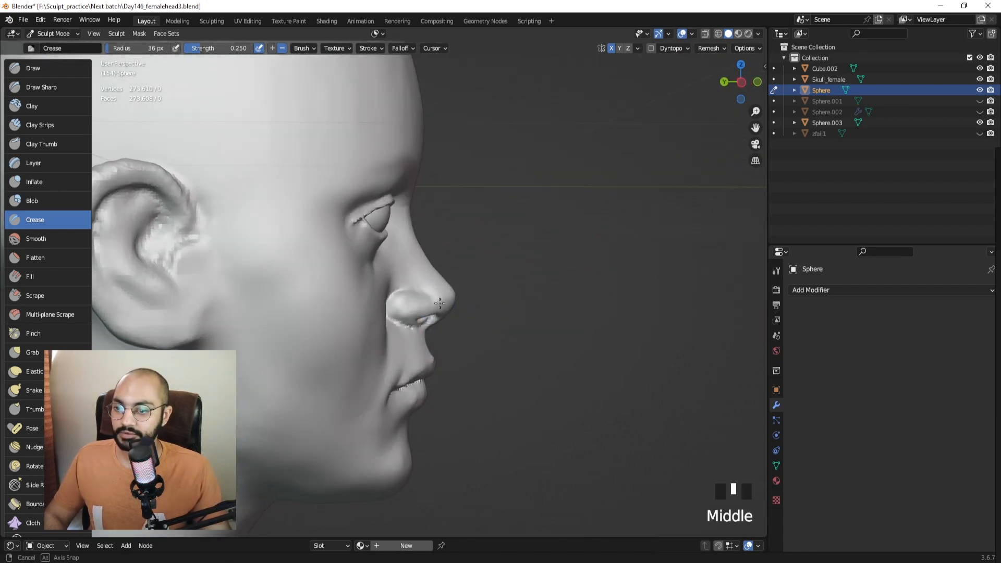
pyautogui.press('KP_3')
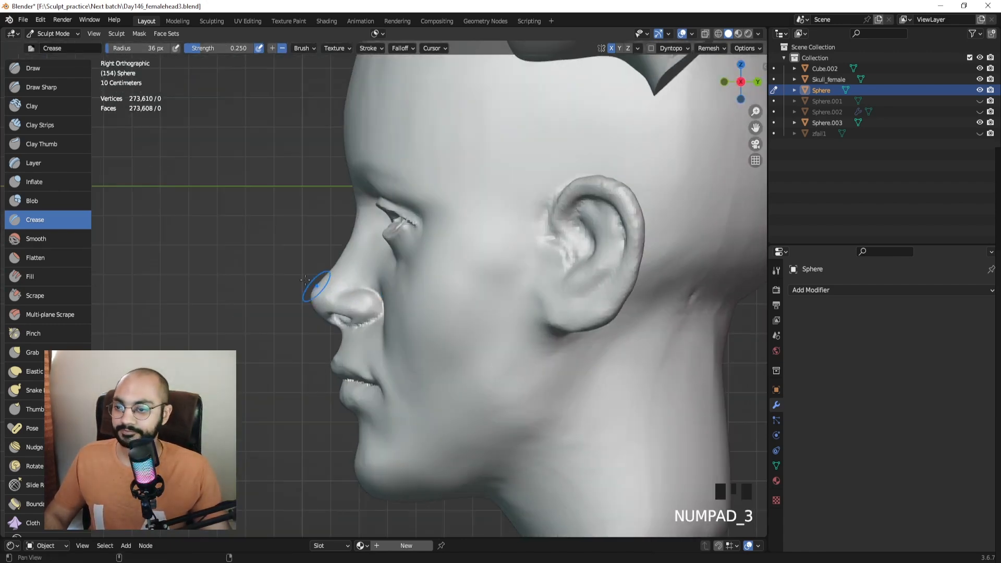
# Nudge the nostril down and back with the Grab brush, resizing it to 58 px.
pyautogui.keyDown('shift'); pyautogui.moveTo(381, 292); pyautogui.dragTo(436, 302, button='middle'); pyautogui.keyUp('shift')
pyautogui.press('g')
pyautogui.moveTo(447, 301); pyautogui.dragTo(428, 317)
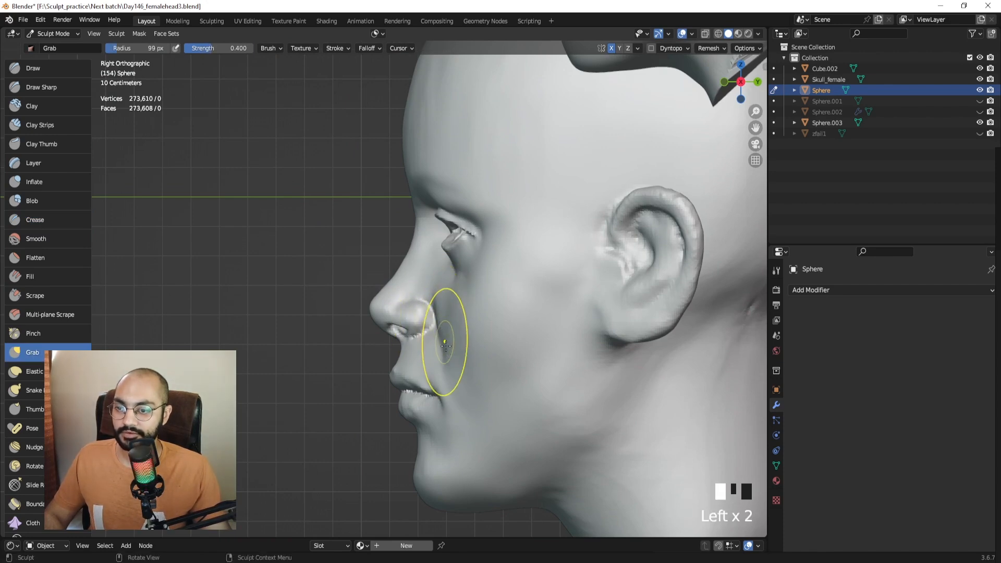
pyautogui.moveTo(424, 316); pyautogui.dragTo(406, 327)
pyautogui.press('f')
pyautogui.click(395, 329)
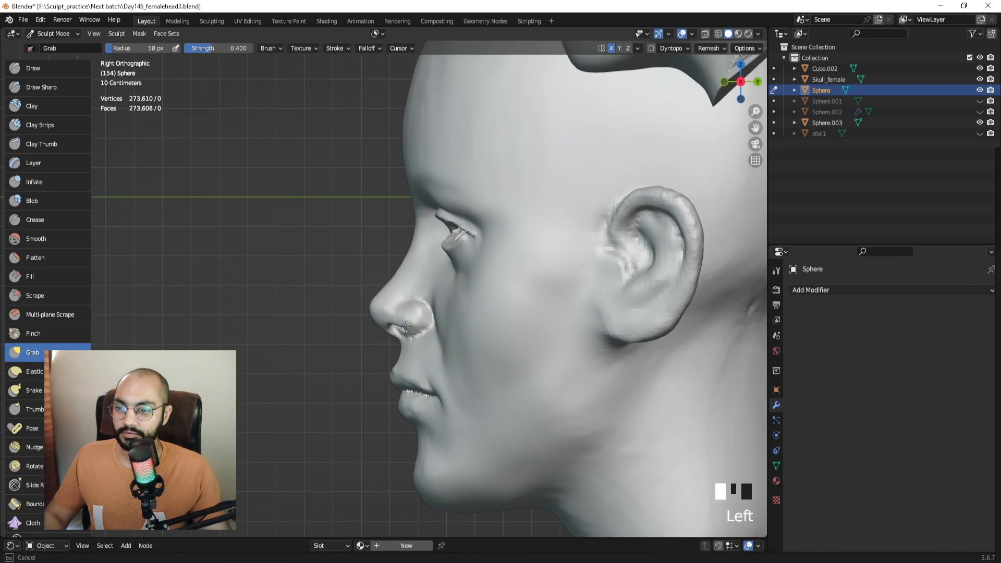
pyautogui.moveTo(446, 315); pyautogui.dragTo(187, 190, button='middle')
# Lay diagonal Clay Strips at 89 px on the cheek beside the nose and smooth them.
pyautogui.click(40, 125)
pyautogui.moveTo(202, 223)
pyautogui.mouseDown(button='middle')
pyautogui.moveTo(328, 230)
pyautogui.moveTo(323, 209)
pyautogui.moveTo(324, 234)
pyautogui.moveTo(376, 239)
pyautogui.mouseUp(button='middle')
pyautogui.press('f')
pyautogui.click(379, 245)
pyautogui.moveTo(321, 315); pyautogui.dragTo(385, 261)
pyautogui.moveTo(302, 300)
pyautogui.mouseDown()
pyautogui.moveTo(365, 241)
pyautogui.moveTo(301, 300)
pyautogui.mouseUp()
pyautogui.moveTo(321, 322)
pyautogui.mouseDown()
pyautogui.moveTo(343, 295)
pyautogui.moveTo(282, 266)
pyautogui.moveTo(310, 311)
pyautogui.mouseUp()
pyautogui.moveTo(339, 279)
pyautogui.keyDown('shift'); pyautogui.mouseDown()
pyautogui.moveTo(289, 343)
pyautogui.moveTo(331, 312)
pyautogui.mouseUp(); pyautogui.keyUp('shift')
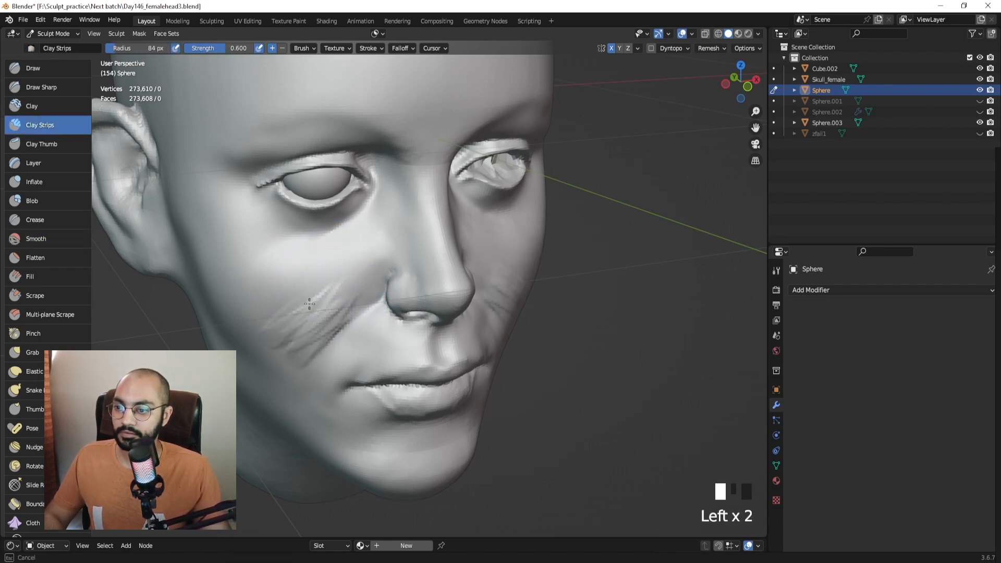
pyautogui.keyDown('shift'); pyautogui.moveTo(297, 316); pyautogui.dragTo(307, 331); pyautogui.keyUp('shift')
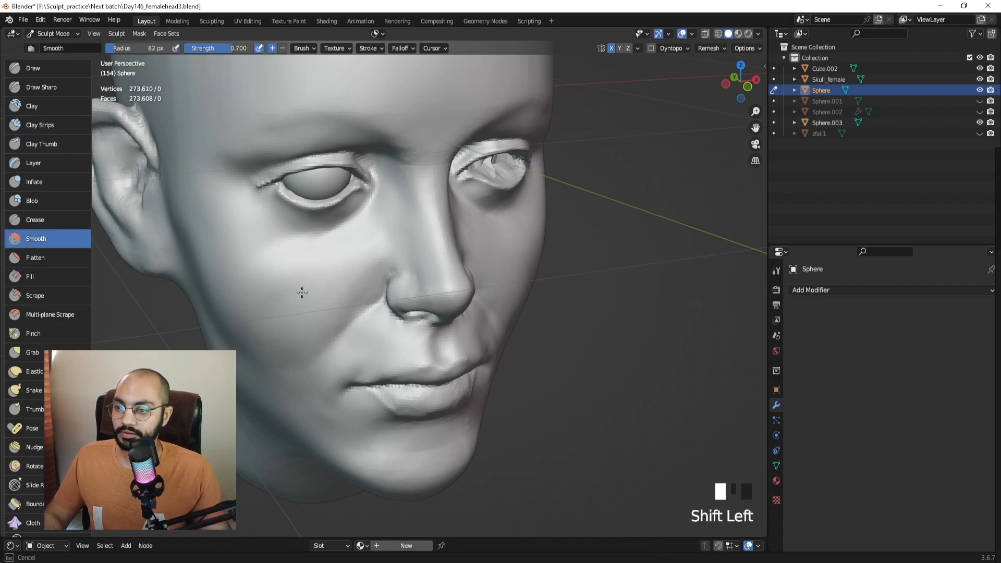
pyautogui.moveTo(302, 330); pyautogui.dragTo(430, 312, button='middle')
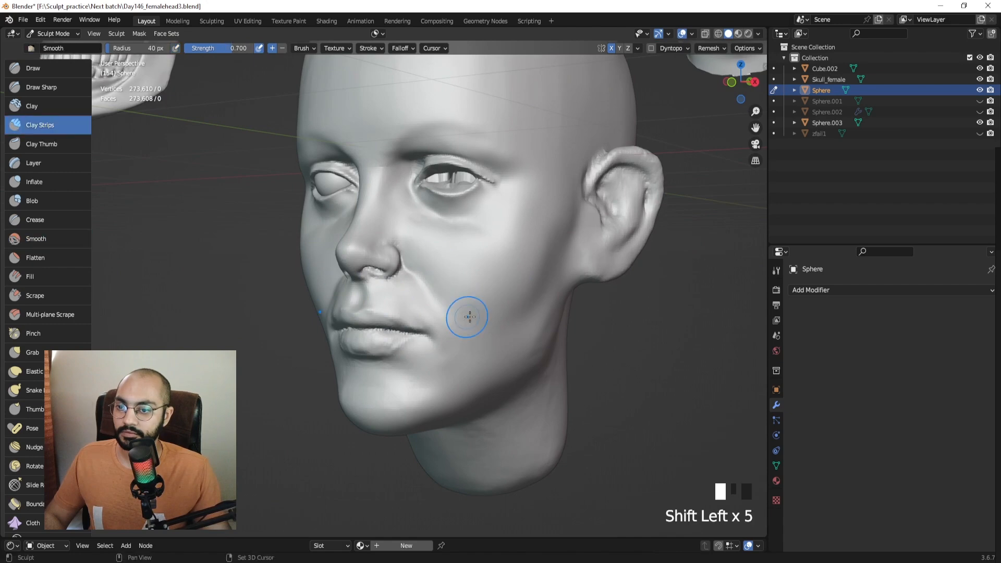
pyautogui.keyDown('shift'); pyautogui.moveTo(465, 325); pyautogui.dragTo(460, 319); pyautogui.keyUp('shift')
pyautogui.moveTo(448, 317); pyautogui.dragTo(543, 307, button='middle')
pyautogui.moveTo(395, 295); pyautogui.dragTo(432, 287, button='middle')
# Reshape the cheek fold with the Grab brush at 78 px, then smooth it at 34 px.
pyautogui.keyDown('shift'); pyautogui.moveTo(348, 276); pyautogui.dragTo(358, 284); pyautogui.keyUp('shift')
pyautogui.press('g')
pyautogui.moveTo(385, 285)
pyautogui.mouseDown(button='middle')
pyautogui.moveTo(355, 290)
pyautogui.moveTo(433, 282)
pyautogui.moveTo(391, 286)
pyautogui.mouseUp(button='middle')
pyautogui.press('f')
pyautogui.click(429, 272)
pyautogui.moveTo(538, 240); pyautogui.dragTo(408, 293, button='middle')
pyautogui.click(402, 311)
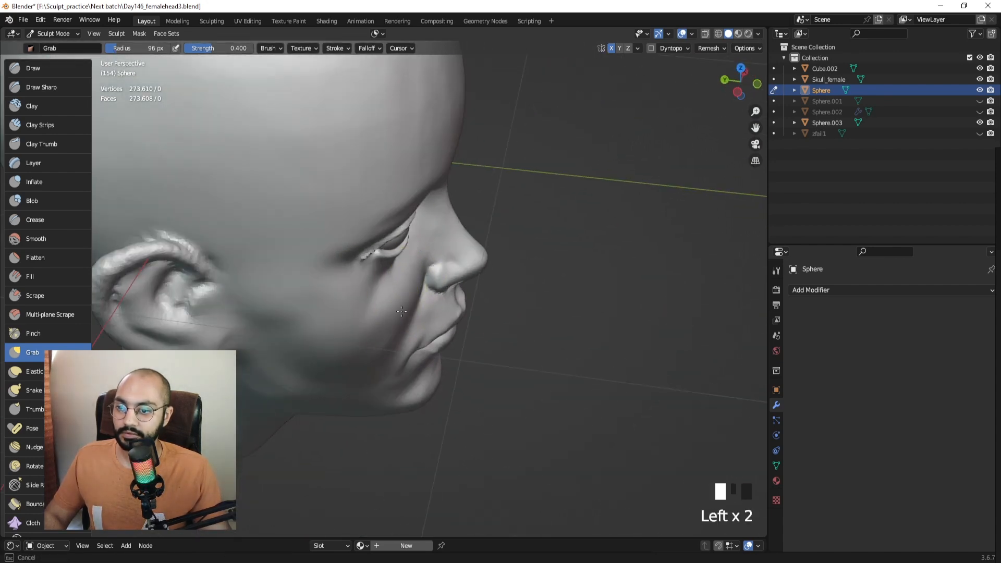
pyautogui.moveTo(390, 313)
pyautogui.keyDown('shift'); pyautogui.mouseDown()
pyautogui.moveTo(382, 293)
pyautogui.moveTo(385, 305)
pyautogui.mouseUp(); pyautogui.keyUp('shift')
pyautogui.moveTo(397, 303); pyautogui.dragTo(372, 280, button='middle')
pyautogui.press('f')
pyautogui.click(342, 280)
pyautogui.keyDown('shift'); pyautogui.moveTo(339, 280); pyautogui.dragTo(320, 291); pyautogui.keyUp('shift')
# Smooth the cheek contour further with brush radii of 64 px and 87 px.
pyautogui.moveTo(320, 290); pyautogui.dragTo(417, 245, button='middle')
pyautogui.press('f')
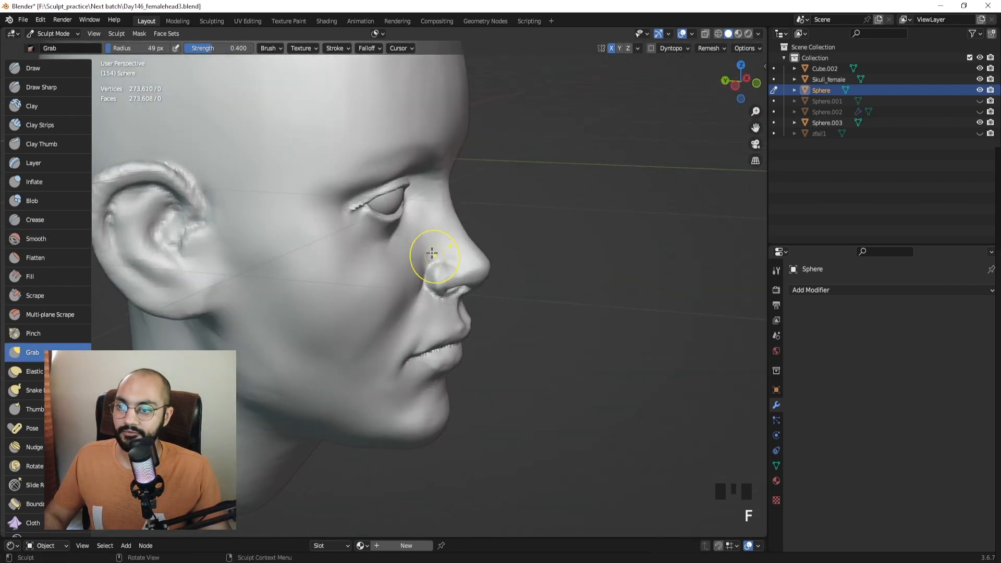
pyautogui.click(417, 244)
pyautogui.keyDown('shift'); pyautogui.moveTo(399, 247); pyautogui.dragTo(398, 307); pyautogui.keyUp('shift')
pyautogui.moveTo(398, 307); pyautogui.dragTo(334, 312, button='middle')
pyautogui.press('f')
pyautogui.click(344, 328)
pyautogui.moveTo(341, 334)
pyautogui.keyDown('shift'); pyautogui.mouseDown()
pyautogui.moveTo(333, 340)
pyautogui.moveTo(302, 327)
pyautogui.mouseUp(); pyautogui.keyUp('shift')
# Smooth the cheek on the head's other side and set the Grab brush to 88 px.
pyautogui.moveTo(360, 327); pyautogui.dragTo(308, 325, button='middle')
pyautogui.keyDown('ctrl'); pyautogui.moveTo(312, 318); pyautogui.dragTo(318, 365, button='middle'); pyautogui.keyUp('ctrl')
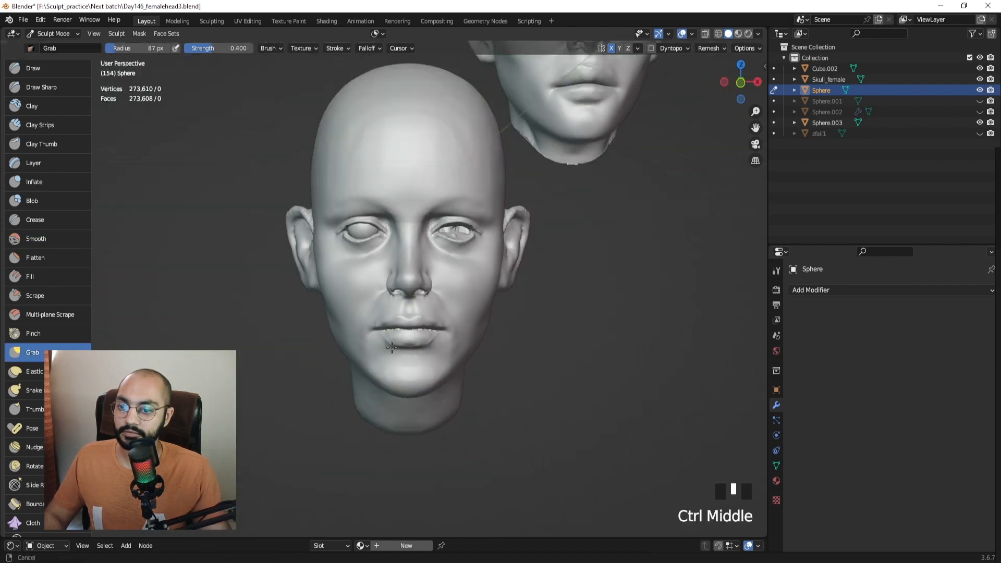
pyautogui.moveTo(438, 323); pyautogui.dragTo(425, 318, button='middle')
pyautogui.moveTo(490, 313); pyautogui.dragTo(430, 308, button='middle')
pyautogui.press('f')
pyautogui.click(441, 304)
pyautogui.keyDown('shift'); pyautogui.moveTo(447, 302); pyautogui.dragTo(461, 318); pyautogui.keyUp('shift')
pyautogui.moveTo(443, 315); pyautogui.dragTo(476, 309, button='middle')
pyautogui.moveTo(472, 299)
pyautogui.keyDown('ctrl'); pyautogui.mouseDown(button='middle')
pyautogui.moveTo(469, 331)
pyautogui.moveTo(482, 286)
pyautogui.moveTo(481, 300)
pyautogui.mouseUp(button='middle'); pyautogui.keyUp('ctrl')
pyautogui.keyDown('ctrl'); pyautogui.moveTo(479, 297); pyautogui.dragTo(476, 245, button='middle'); pyautogui.keyUp('ctrl')
# Return to Object Mode and add a Mirror modifier to the eyeball, with the Sphere head as mirror object.
pyautogui.hotkey('ctrl', 'Tab')
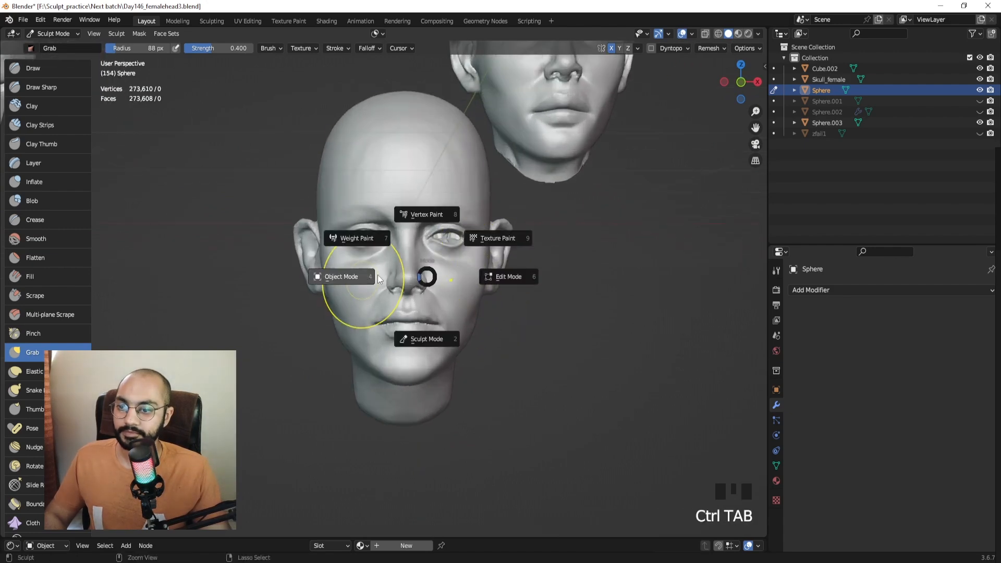
pyautogui.click(382, 240)
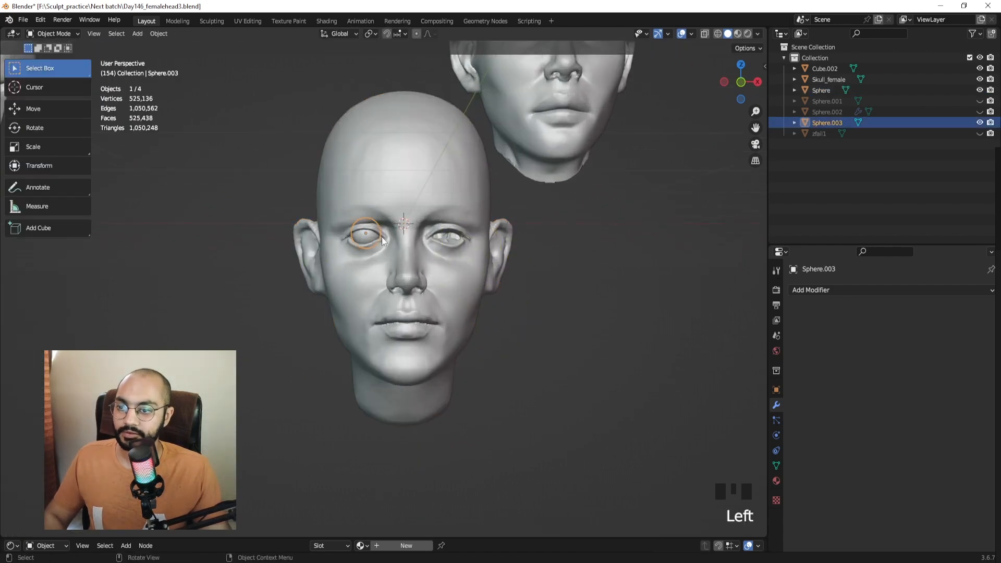
pyautogui.click(823, 293)
pyautogui.click(768, 150)
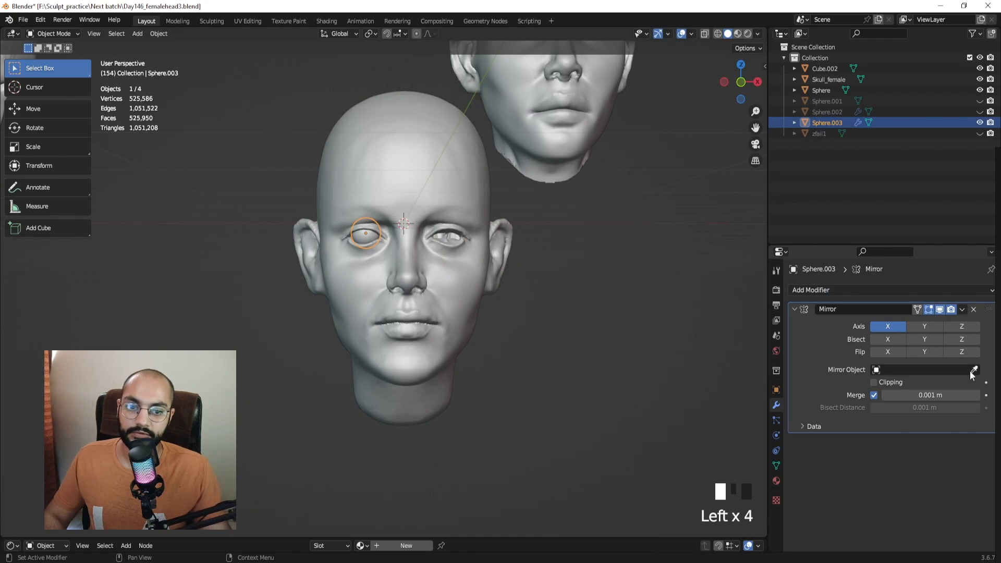
pyautogui.click(477, 210)
# Orbit around the Cube.002 and Sphere heads, then view the Sphere head's right-side profile up close.
pyautogui.keyDown('ctrl'); pyautogui.moveTo(580, 252); pyautogui.dragTo(302, 287, button='middle'); pyautogui.keyUp('ctrl')
pyautogui.click(486, 215)
pyautogui.moveTo(355, 377); pyautogui.dragTo(286, 267, button='middle')
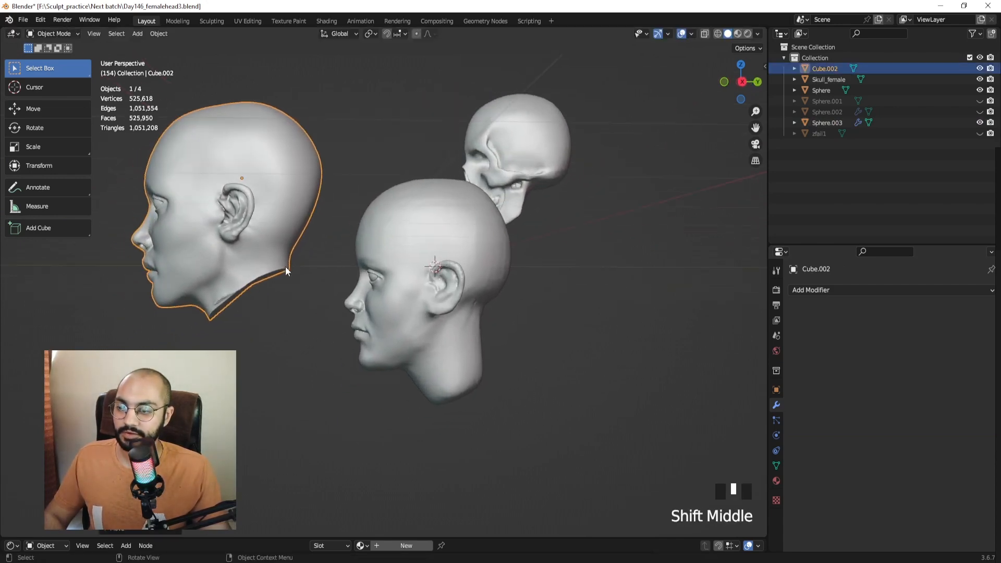
pyautogui.moveTo(294, 336); pyautogui.dragTo(261, 320, button='middle')
pyautogui.moveTo(416, 314); pyautogui.dragTo(400, 288, button='middle')
pyautogui.click(407, 296)
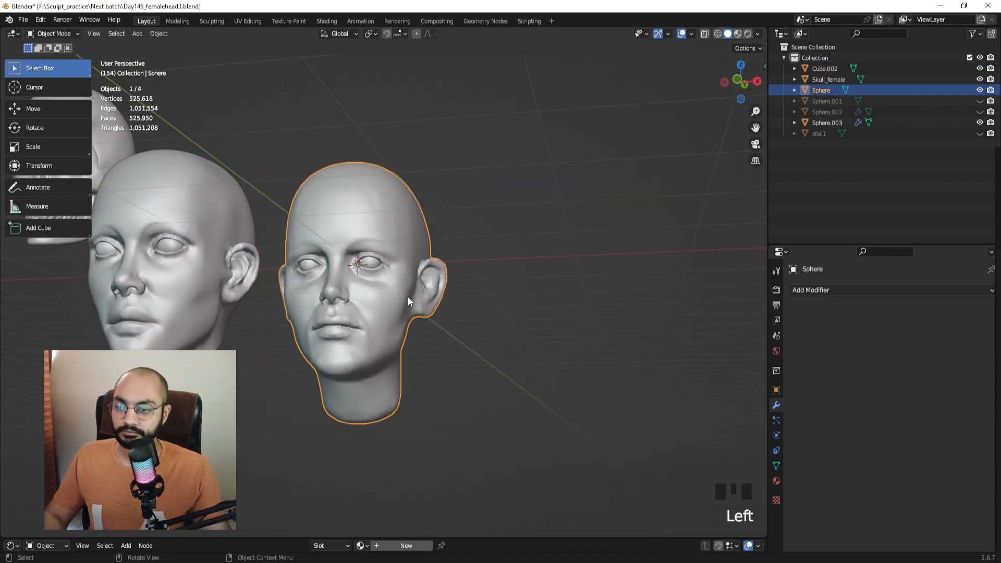
pyautogui.press('KP_3')
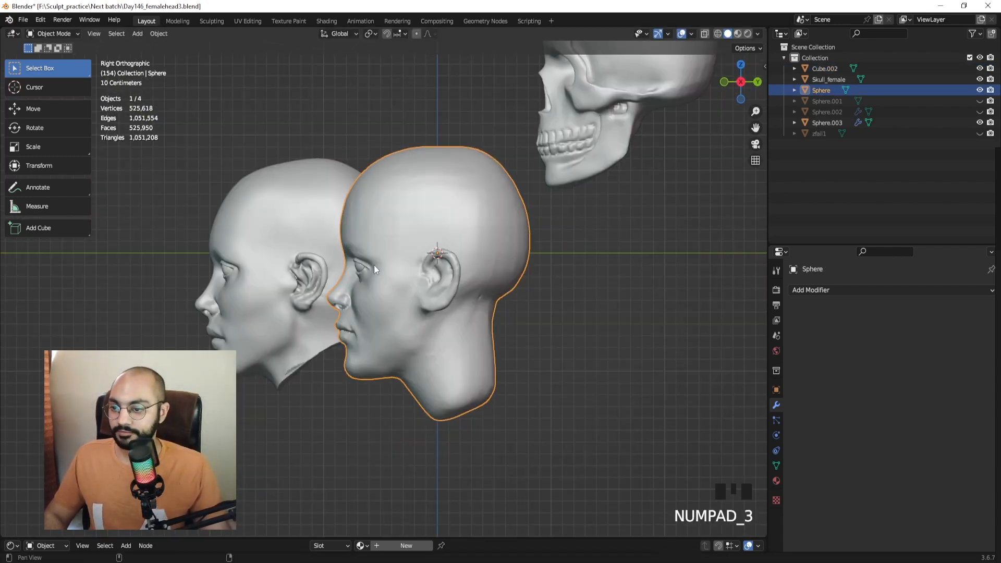
pyautogui.keyDown('ctrl'); pyautogui.moveTo(374, 265); pyautogui.dragTo(560, 304, button='middle'); pyautogui.keyUp('ctrl')
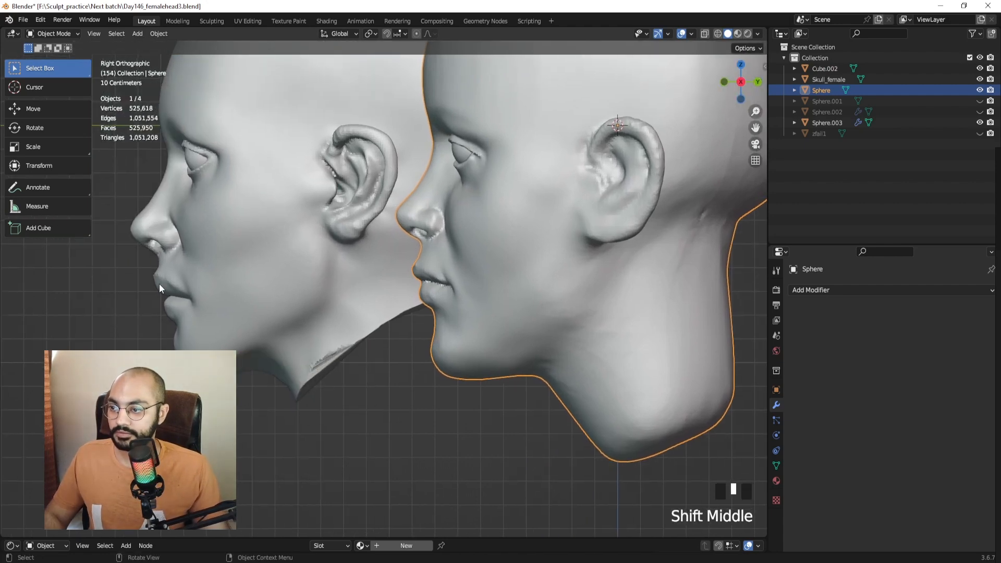
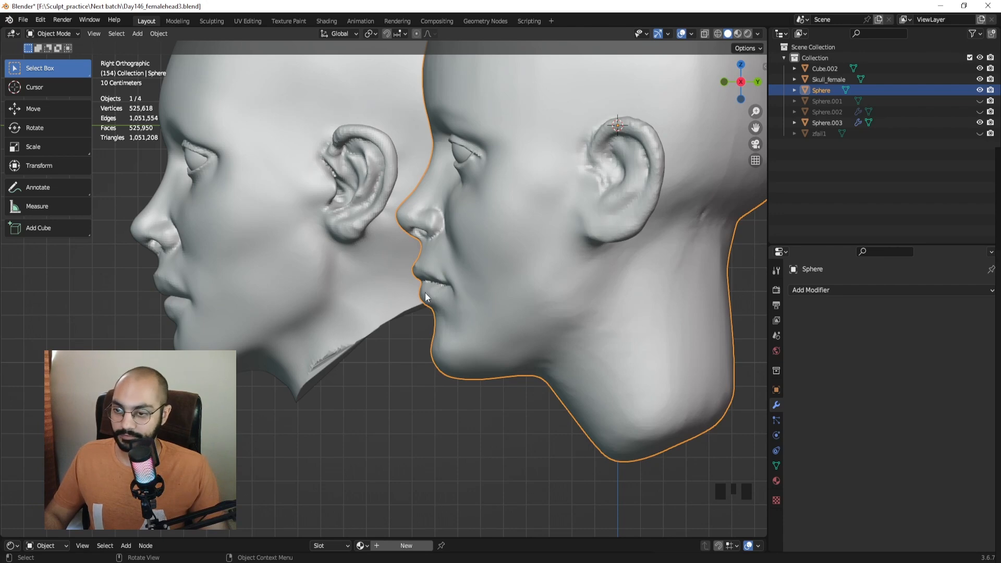
# Enter Sculpt Mode and push the chin outline rightward with Grab strokes, undoing the last one.
pyautogui.hotkey('ctrl', 'Tab')
pyautogui.click(433, 341)
pyautogui.keyDown('shift'); pyautogui.moveTo(439, 351); pyautogui.dragTo(437, 366, button='middle'); pyautogui.keyUp('shift')
pyautogui.moveTo(437, 379); pyautogui.dragTo(473, 369)
pyautogui.moveTo(438, 383); pyautogui.dragTo(472, 373)
pyautogui.moveTo(448, 380)
pyautogui.mouseDown()
pyautogui.moveTo(473, 375)
pyautogui.moveTo(461, 367)
pyautogui.mouseUp()
pyautogui.hotkey('ctrl', 'z')
# Try Grab brush sizes 143 and 62 px on the chin, settling at 117 px.
pyautogui.press('f')
pyautogui.click(474, 370)
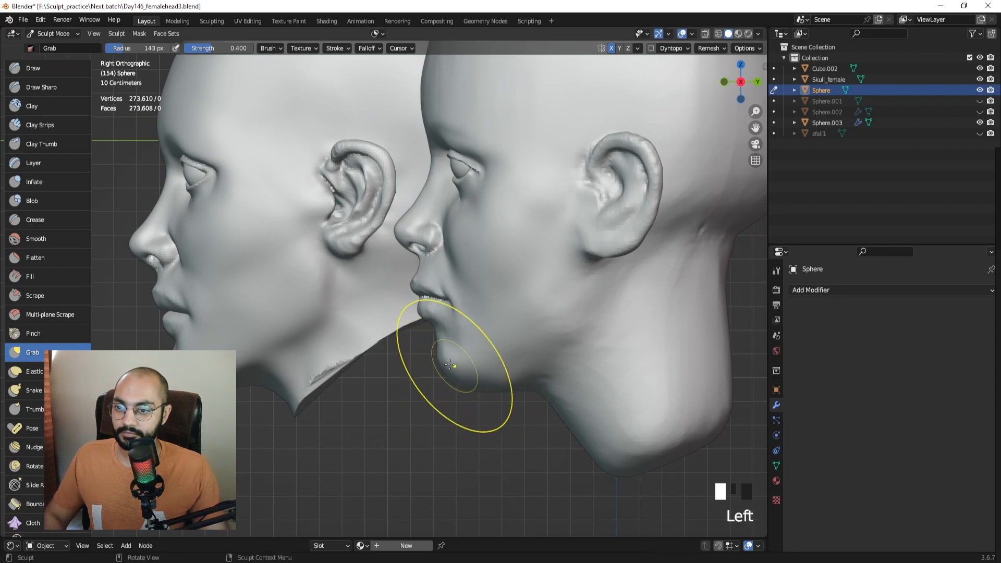
pyautogui.keyDown('ctrl'); pyautogui.moveTo(450, 365); pyautogui.dragTo(438, 347, button='middle'); pyautogui.keyUp('ctrl')
pyautogui.press('f')
pyautogui.moveTo(442, 354)
pyautogui.mouseDown()
pyautogui.moveTo(431, 357)
pyautogui.moveTo(433, 378)
pyautogui.mouseUp()
pyautogui.hotkey('ctrl', 'z')
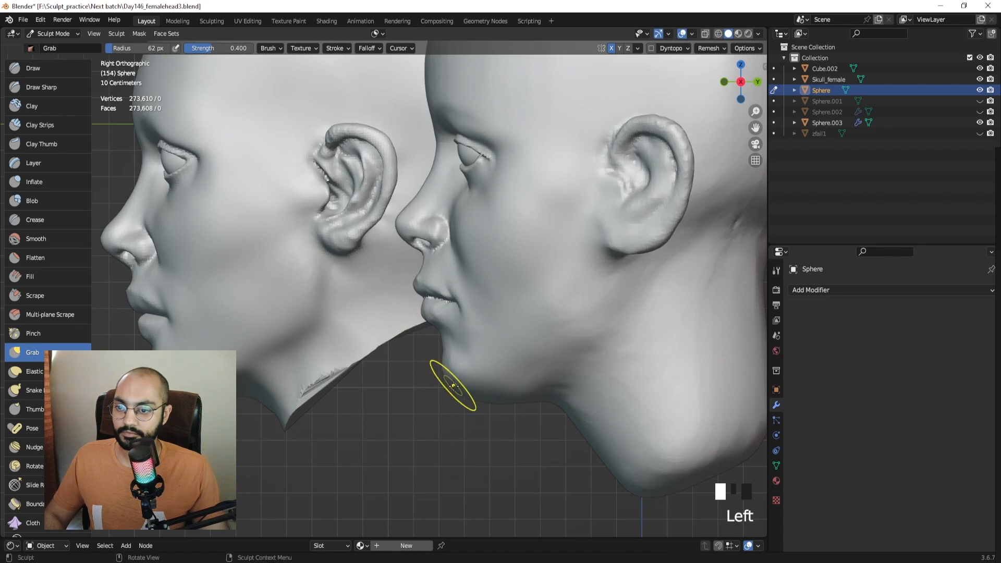
pyautogui.press('f')
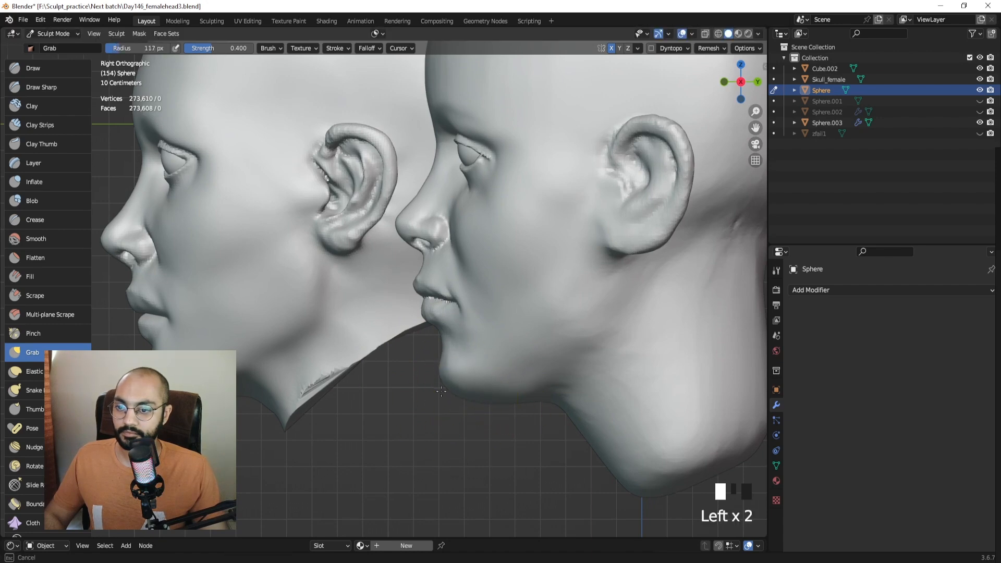
pyautogui.moveTo(444, 390); pyautogui.dragTo(551, 366, button='middle')
pyautogui.keyDown('shift'); pyautogui.moveTo(523, 353); pyautogui.dragTo(547, 351, button='middle'); pyautogui.keyUp('shift')
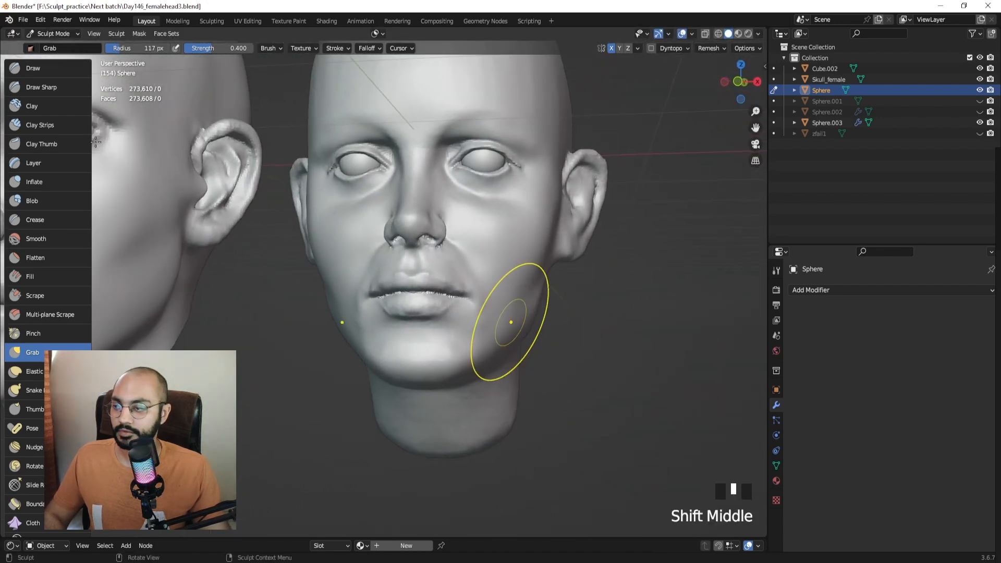
# Build up the chin with 65 px Clay Strips strokes on its front and both sides.
pyautogui.click(36, 85)
pyautogui.moveTo(384, 235)
pyautogui.keyDown('shift'); pyautogui.mouseDown(button='middle')
pyautogui.moveTo(414, 280)
pyautogui.moveTo(437, 277)
pyautogui.moveTo(360, 251)
pyautogui.mouseUp(button='middle'); pyautogui.keyUp('shift')
pyautogui.click(37, 125)
pyautogui.moveTo(586, 363)
pyautogui.keyDown('shift'); pyautogui.mouseDown(button='middle')
pyautogui.moveTo(510, 311)
pyautogui.moveTo(544, 282)
pyautogui.mouseUp(button='middle'); pyautogui.keyUp('shift')
pyautogui.press('f')
pyautogui.click(409, 274)
pyautogui.keyDown('shift'); pyautogui.moveTo(409, 274); pyautogui.dragTo(372, 301, button='middle'); pyautogui.keyUp('shift')
pyautogui.press('f')
pyautogui.click(488, 299)
pyautogui.moveTo(490, 295); pyautogui.dragTo(490, 335)
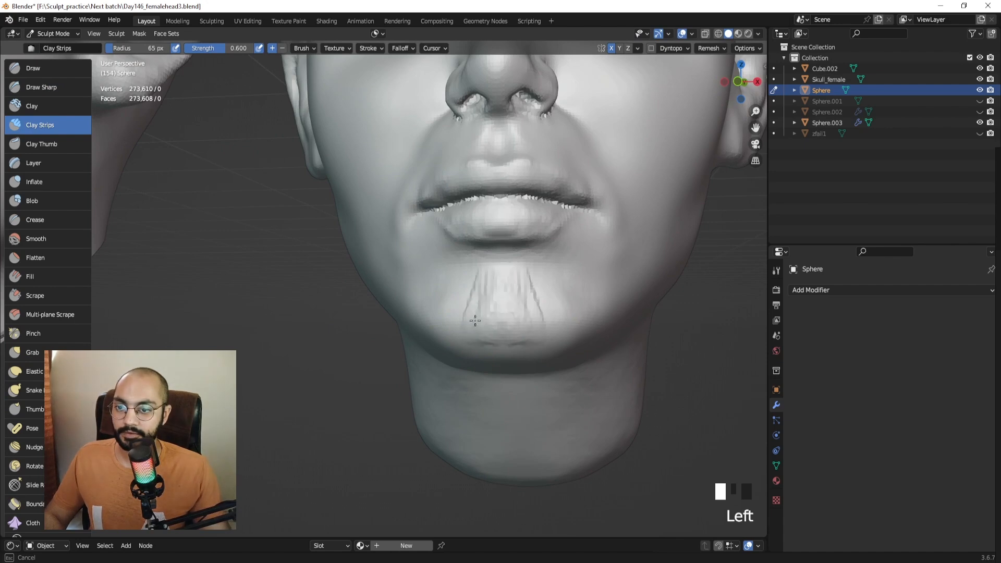
pyautogui.moveTo(553, 323); pyautogui.dragTo(558, 269)
pyautogui.moveTo(446, 326)
pyautogui.mouseDown()
pyautogui.moveTo(440, 291)
pyautogui.moveTo(426, 335)
pyautogui.mouseUp()
# Switch to Draw Sharp at 43 px and smooth the sides of the chin.
pyautogui.click(55, 87)
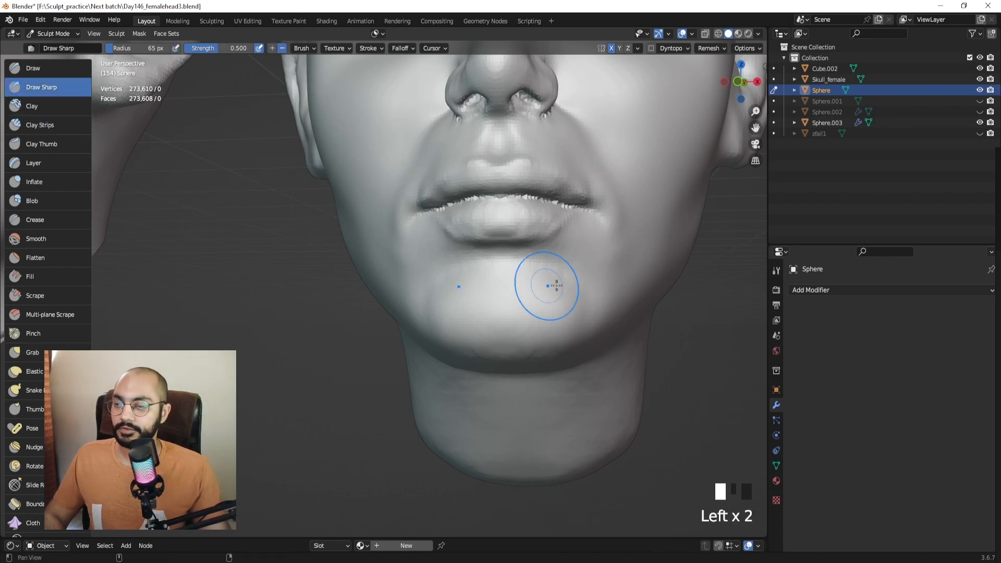
pyautogui.moveTo(547, 285); pyautogui.dragTo(491, 264, button='middle')
pyautogui.press('f')
pyautogui.click(446, 255)
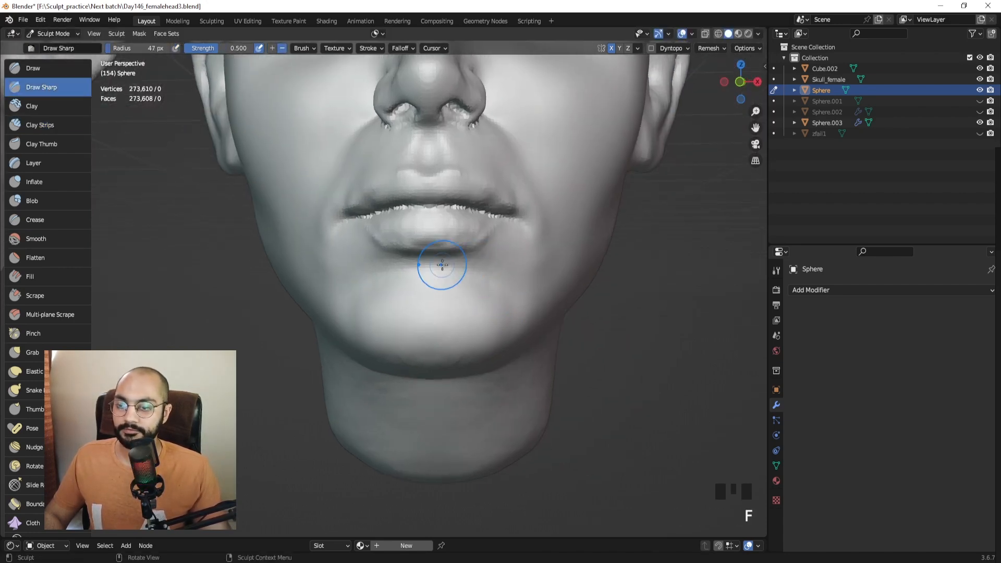
pyautogui.press('f')
pyautogui.click(407, 269)
pyautogui.moveTo(407, 268); pyautogui.dragTo(465, 280, button='middle')
pyautogui.keyDown('shift'); pyautogui.moveTo(544, 286); pyautogui.dragTo(469, 284, button='middle'); pyautogui.keyUp('shift')
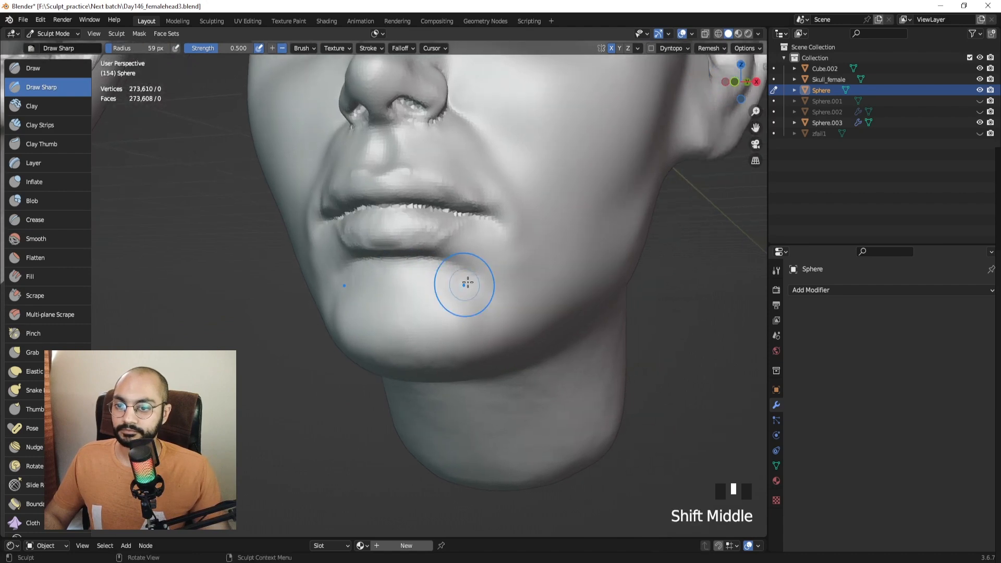
pyautogui.press('f')
pyautogui.click(490, 287)
pyautogui.keyDown('shift'); pyautogui.moveTo(489, 293); pyautogui.dragTo(487, 331); pyautogui.keyUp('shift')
pyautogui.moveTo(478, 332)
pyautogui.keyDown('shift'); pyautogui.mouseDown()
pyautogui.moveTo(465, 309)
pyautogui.moveTo(387, 331)
pyautogui.mouseUp(); pyautogui.keyUp('shift')
# Smooth the chin further from the right-side profile and front angles.
pyautogui.moveTo(531, 312); pyautogui.dragTo(447, 301, button='middle')
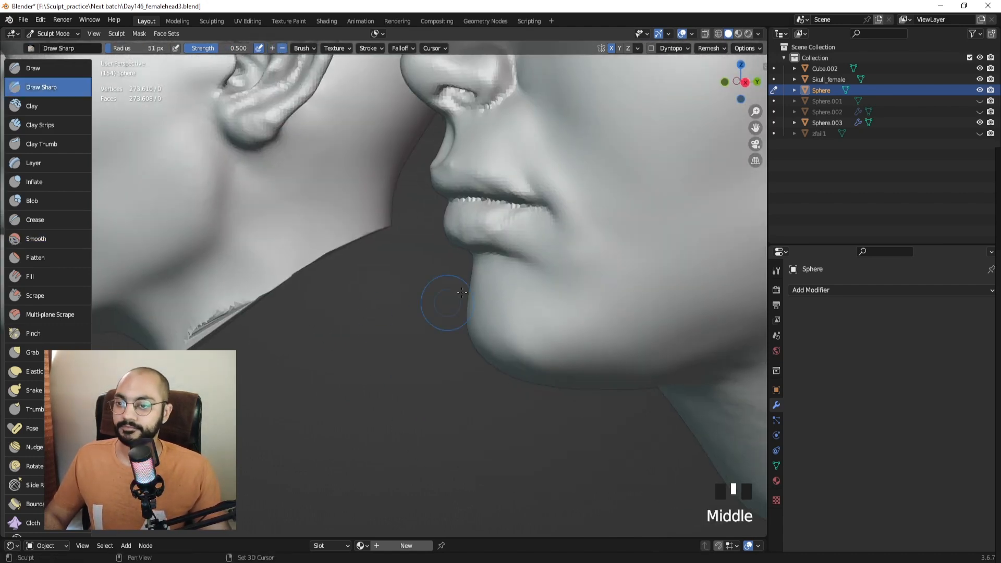
pyautogui.keyDown('shift'); pyautogui.moveTo(477, 308); pyautogui.dragTo(514, 333); pyautogui.keyUp('shift')
pyautogui.moveTo(514, 335)
pyautogui.keyDown('ctrl'); pyautogui.mouseDown(button='middle')
pyautogui.moveTo(516, 315)
pyautogui.moveTo(474, 302)
pyautogui.moveTo(486, 266)
pyautogui.moveTo(512, 272)
pyautogui.moveTo(514, 264)
pyautogui.mouseUp(button='middle'); pyautogui.keyUp('ctrl')
pyautogui.press('KP_3')
pyautogui.moveTo(514, 265)
pyautogui.keyDown('shift'); pyautogui.mouseDown(button='middle')
pyautogui.moveTo(494, 251)
pyautogui.moveTo(527, 271)
pyautogui.mouseUp(button='middle'); pyautogui.keyUp('shift')
pyautogui.press('g')
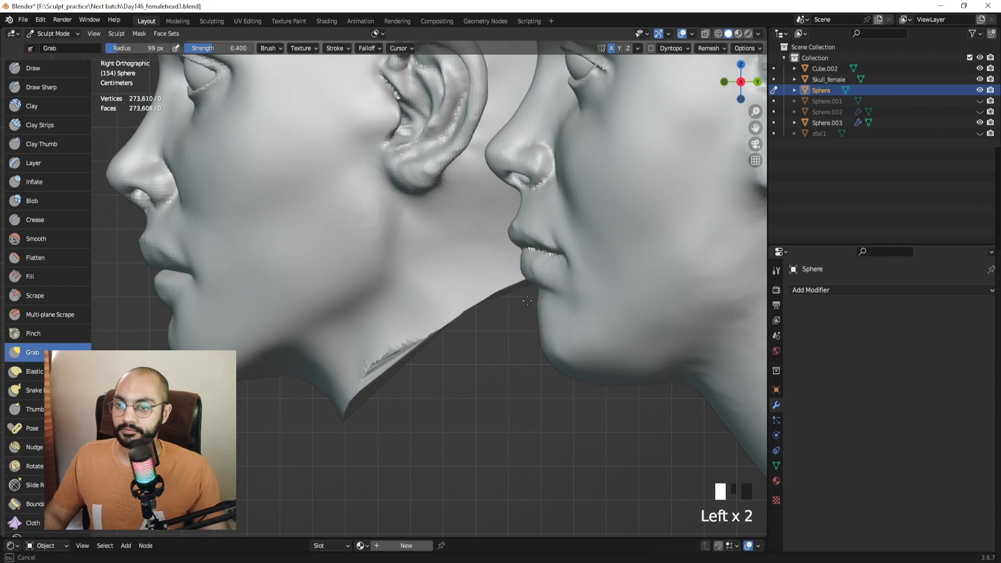
pyautogui.moveTo(537, 298)
pyautogui.mouseDown(button='middle')
pyautogui.moveTo(480, 290)
pyautogui.moveTo(459, 300)
pyautogui.mouseUp(button='middle')
pyautogui.keyDown('shift'); pyautogui.moveTo(459, 300); pyautogui.dragTo(438, 308, button='middle'); pyautogui.keyUp('shift')
pyautogui.moveTo(438, 307)
pyautogui.keyDown('shift'); pyautogui.mouseDown()
pyautogui.moveTo(410, 302)
pyautogui.moveTo(417, 322)
pyautogui.mouseUp(); pyautogui.keyUp('shift')
pyautogui.moveTo(418, 321)
pyautogui.mouseDown(button='middle')
pyautogui.moveTo(436, 291)
pyautogui.moveTo(446, 297)
pyautogui.mouseUp(button='middle')
# In front view, Grab the lower lip and mouth corners at 150 px, then resize the brush to 108 px.
pyautogui.press('KP_1')
pyautogui.press('f')
pyautogui.click(410, 301)
pyautogui.press('f')
pyautogui.click(393, 299)
pyautogui.moveTo(410, 301); pyautogui.dragTo(377, 282)
pyautogui.keyDown('shift'); pyautogui.moveTo(377, 282); pyautogui.dragTo(388, 306, button='middle'); pyautogui.keyUp('shift')
pyautogui.press('f')
pyautogui.click(378, 297)
pyautogui.moveTo(367, 292); pyautogui.dragTo(359, 296)
pyautogui.moveTo(395, 290)
pyautogui.keyDown('ctrl'); pyautogui.mouseDown(button='middle')
pyautogui.moveTo(445, 294)
pyautogui.moveTo(267, 289)
pyautogui.mouseUp(button='middle'); pyautogui.keyUp('ctrl')
pyautogui.hotkey('ctrl', 'z')
pyautogui.press('f')
pyautogui.click(379, 289)
# Return to Object Mode and move the Cube.002 reference head down-left beside the sculpted head.
pyautogui.hotkey('ctrl', 'Tab')
pyautogui.click(267, 289)
pyautogui.press('g')
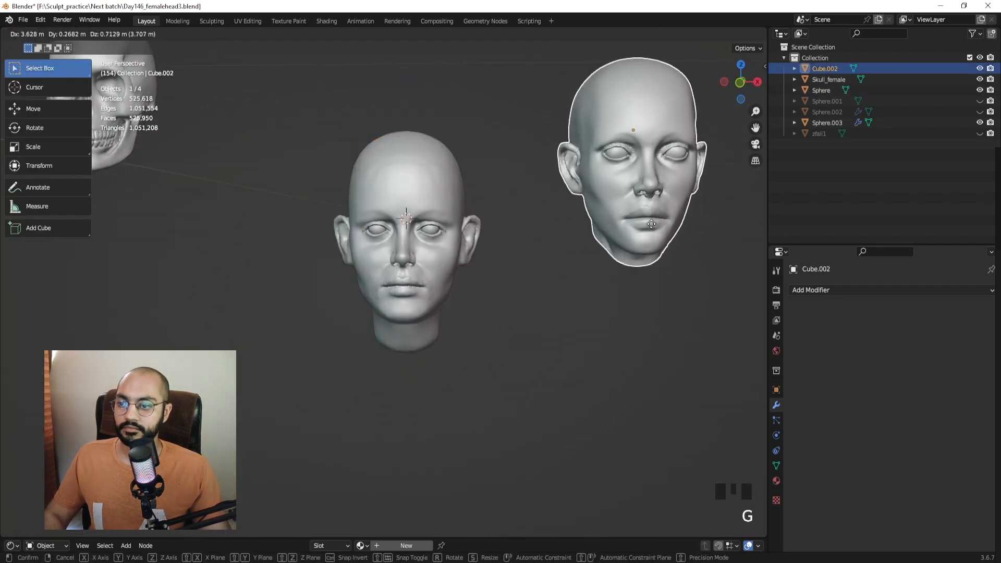
pyautogui.click(672, 233)
pyautogui.keyDown('ctrl'); pyautogui.moveTo(584, 277); pyautogui.dragTo(533, 271, button='middle'); pyautogui.keyUp('ctrl')
pyautogui.press('g')
pyautogui.click(477, 313)
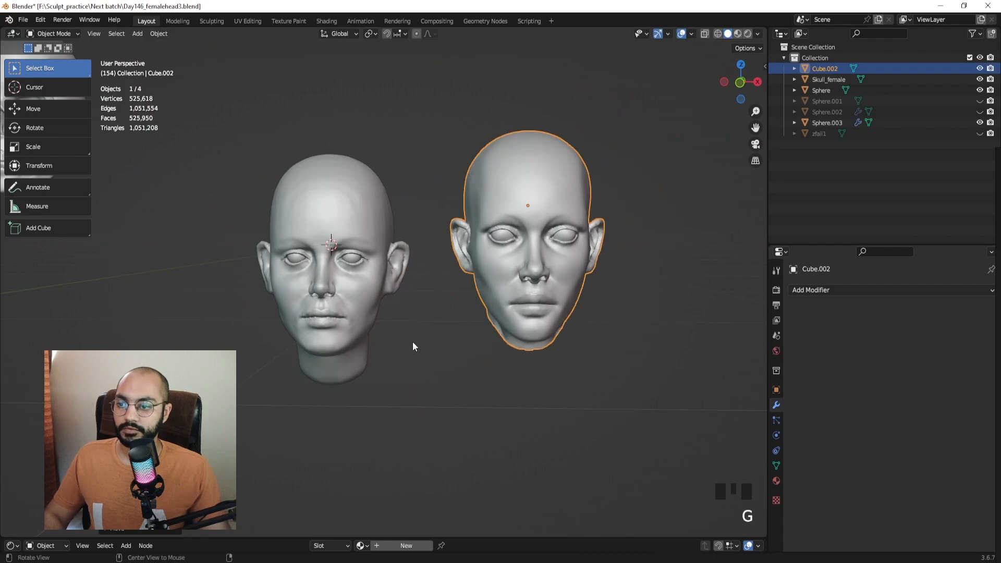
pyautogui.moveTo(412, 342); pyautogui.dragTo(349, 312, button='middle')
pyautogui.click(536, 338)
# Move the reference head further left, then select the Sphere head in front view and re-enter Sculpt Mode.
pyautogui.click(523, 264)
pyautogui.press('g')
pyautogui.click(197, 272)
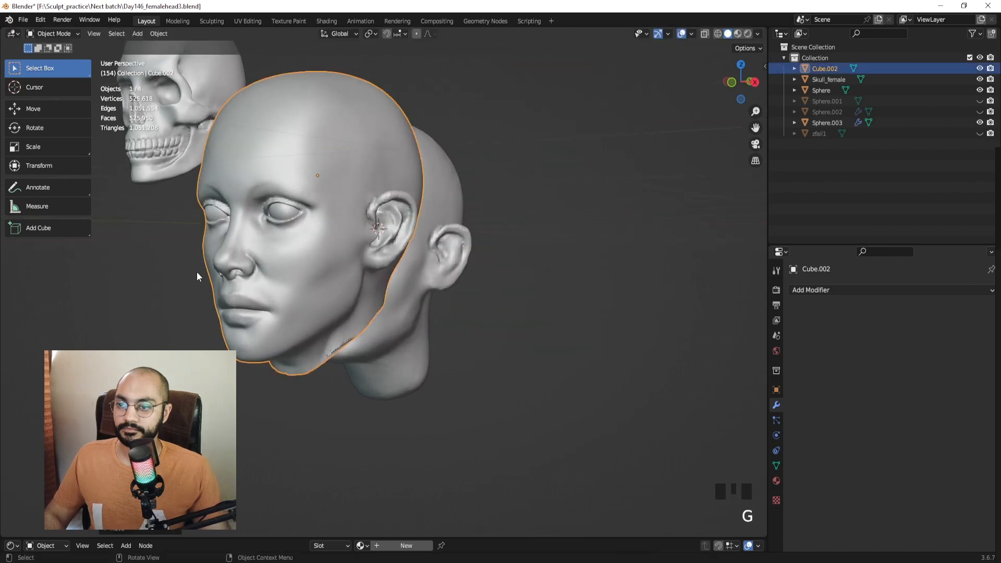
pyautogui.moveTo(196, 271); pyautogui.dragTo(340, 269, button='middle')
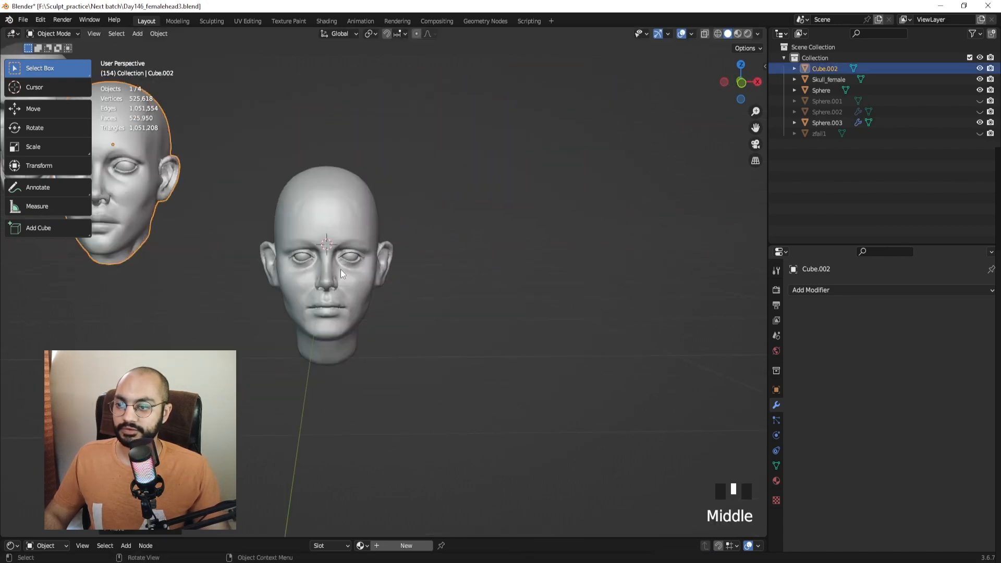
pyautogui.click(352, 283)
pyautogui.press('KP_1')
pyautogui.scroll(4, 502, 297)
pyautogui.keyDown('shift'); pyautogui.moveTo(503, 296); pyautogui.dragTo(427, 258, button='middle'); pyautogui.keyUp('shift')
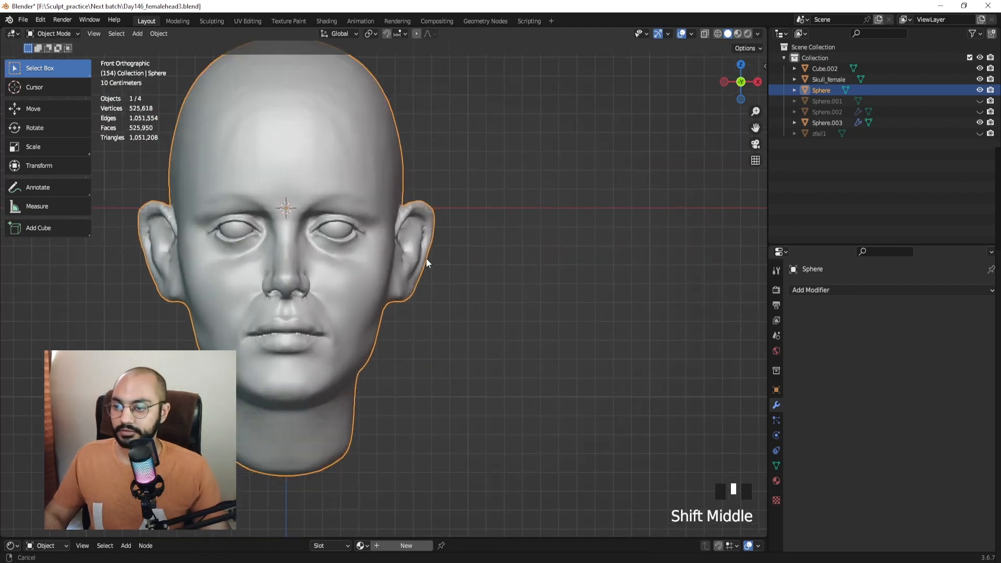
pyautogui.hotkey('ctrl', 'Tab')
# In Right Orthographic view, frame the ear and set the Grab brush to 86 px.
pyautogui.click(431, 306)
pyautogui.moveTo(431, 306)
pyautogui.keyDown('shift'); pyautogui.mouseDown(button='middle')
pyautogui.moveTo(447, 308)
pyautogui.moveTo(374, 283)
pyautogui.mouseUp(button='middle'); pyautogui.keyUp('shift')
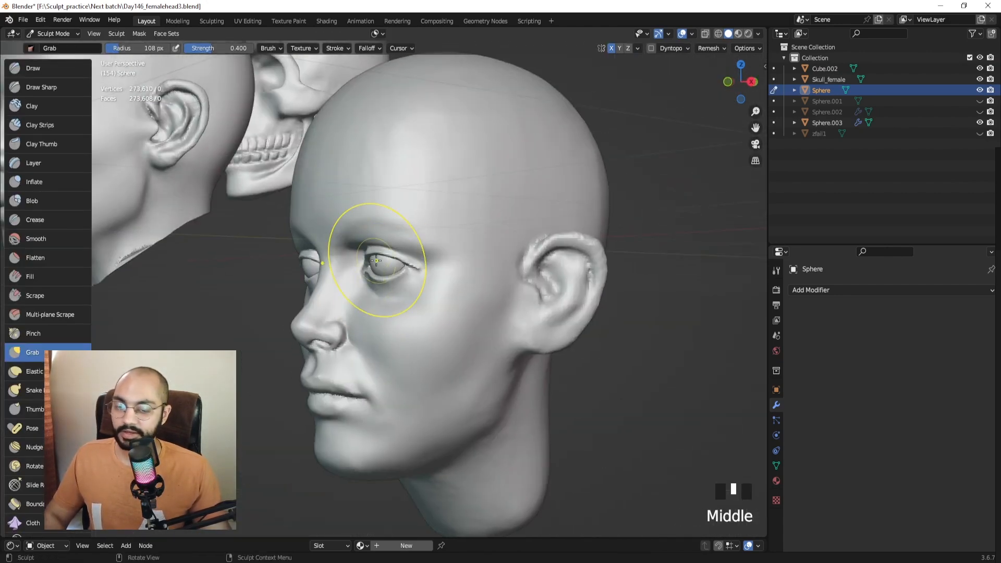
pyautogui.press('KP_3')
pyautogui.keyDown('shift'); pyautogui.moveTo(525, 302); pyautogui.dragTo(419, 288, button='middle'); pyautogui.keyUp('shift')
pyautogui.press('f')
pyautogui.press('f')
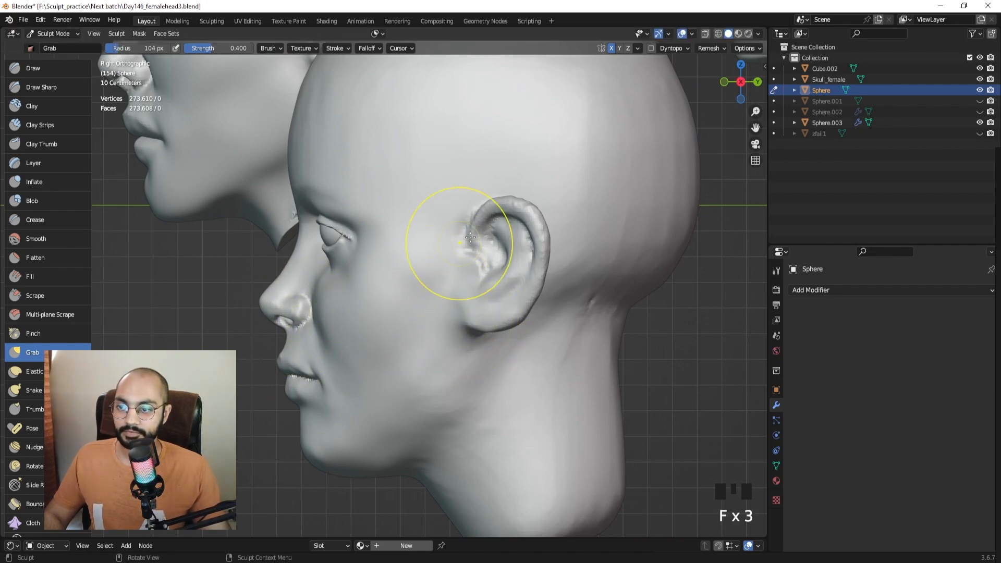
pyautogui.keyDown('shift'); pyautogui.moveTo(484, 273); pyautogui.dragTo(465, 277, button='middle'); pyautogui.keyUp('shift')
pyautogui.press('f')
pyautogui.click(456, 288)
# Pull the earlobe with Grab strokes, undoing and resizing the brush down to 77 px.
pyautogui.moveTo(451, 312)
pyautogui.mouseDown()
pyautogui.moveTo(492, 309)
pyautogui.moveTo(487, 301)
pyautogui.moveTo(485, 308)
pyautogui.mouseUp()
pyautogui.press('f')
pyautogui.click(507, 316)
pyautogui.press('f')
pyautogui.click(498, 318)
pyautogui.hotkey('ctrl', 'z')
pyautogui.press('f')
pyautogui.click(510, 311)
pyautogui.press('f')
pyautogui.click(462, 317)
pyautogui.press('f')
pyautogui.click(471, 326)
# In Front Orthographic view, nudge and pull the ear into shape with the Grab brush at 100 px.
pyautogui.moveTo(483, 320); pyautogui.dragTo(513, 279, button='middle')
pyautogui.press('KP_1')
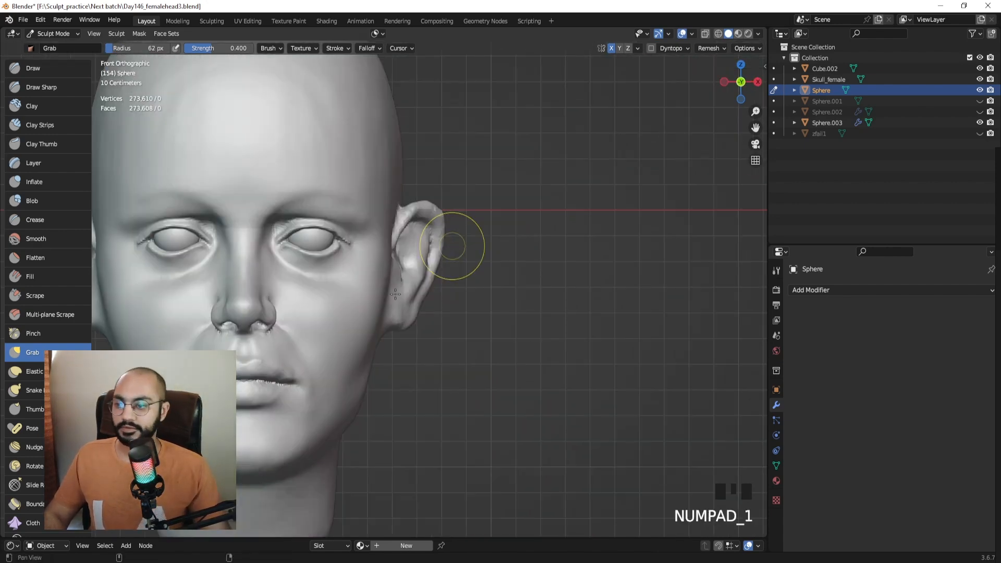
pyautogui.moveTo(396, 294)
pyautogui.keyDown('shift'); pyautogui.mouseDown(button='middle')
pyautogui.moveTo(487, 291)
pyautogui.moveTo(478, 234)
pyautogui.moveTo(488, 313)
pyautogui.mouseUp(button='middle'); pyautogui.keyUp('shift')
pyautogui.press('f')
pyautogui.click(488, 327)
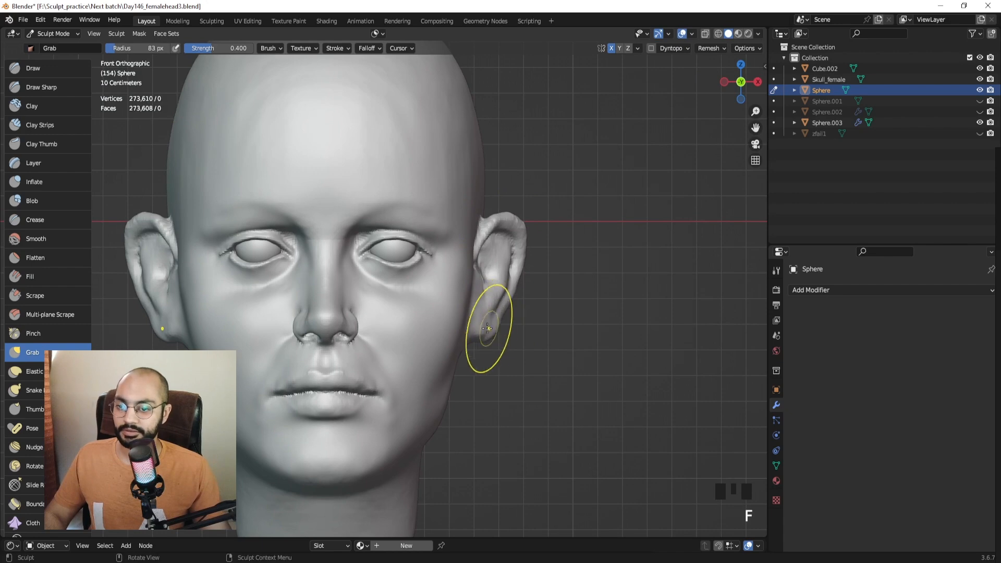
pyautogui.click(492, 329)
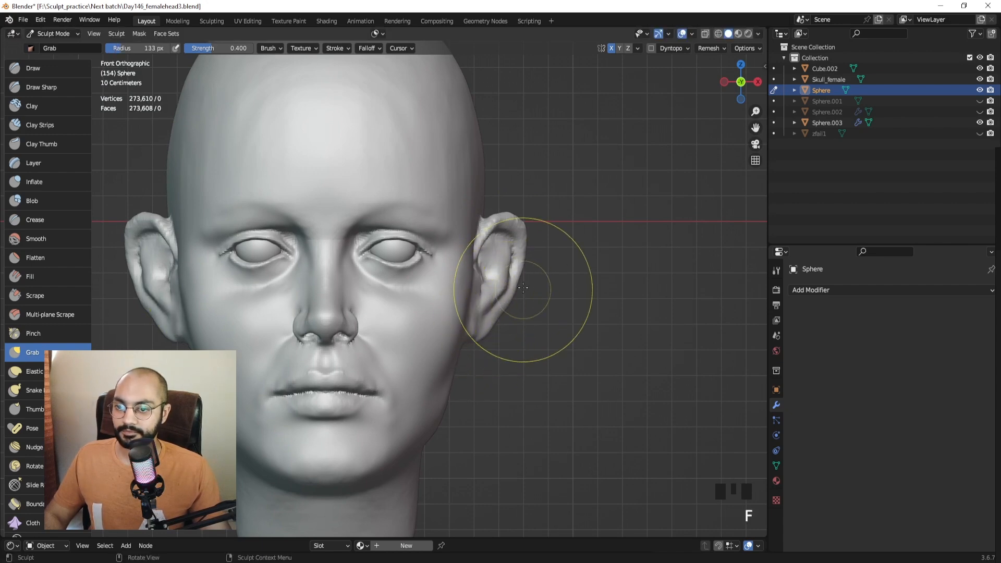
pyautogui.moveTo(522, 284); pyautogui.dragTo(517, 277)
pyautogui.press('f')
pyautogui.click(509, 244)
pyautogui.moveTo(510, 235); pyautogui.dragTo(507, 230)
pyautogui.keyDown('ctrl'); pyautogui.moveTo(506, 232); pyautogui.dragTo(497, 260, button='middle'); pyautogui.keyUp('ctrl')
pyautogui.press('f')
pyautogui.click(493, 259)
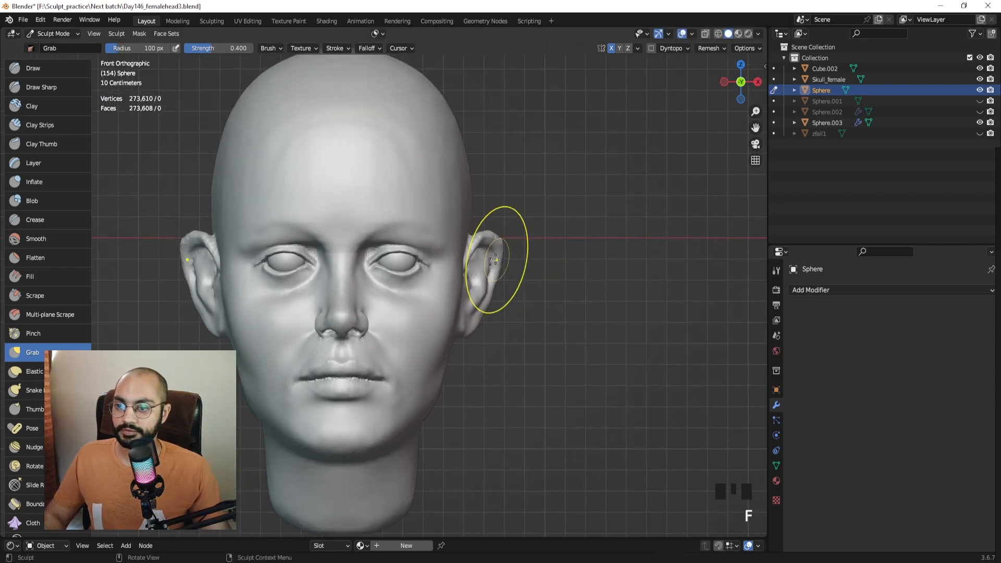
pyautogui.click(495, 259)
pyautogui.moveTo(495, 259); pyautogui.dragTo(497, 259)
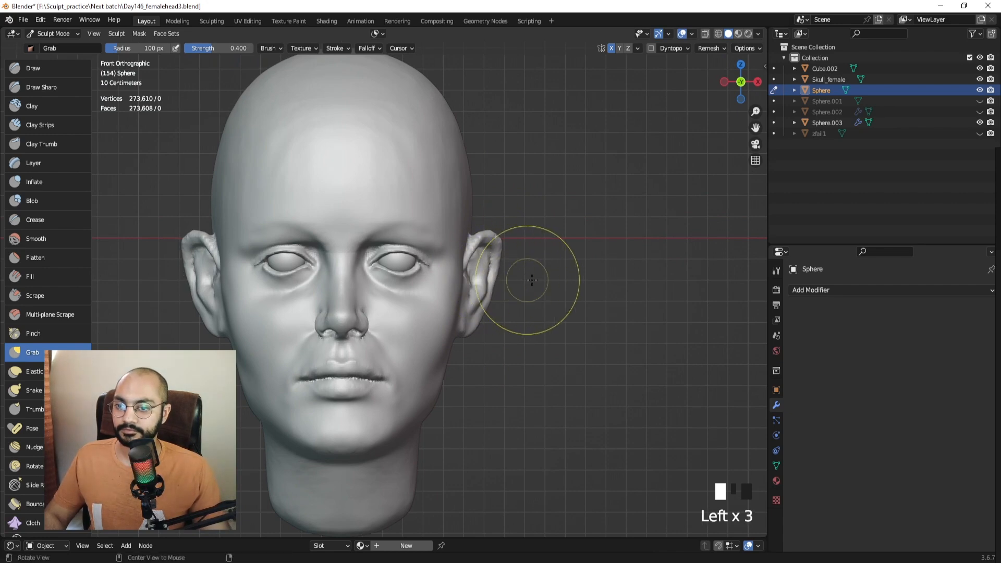
# Switch to the Draw Sharp brush and zoom in on the ear in profile.
pyautogui.moveTo(531, 280); pyautogui.dragTo(427, 245, button='middle')
pyautogui.click(41, 87)
pyautogui.moveTo(365, 261)
pyautogui.keyDown('ctrl'); pyautogui.mouseDown(button='middle')
pyautogui.moveTo(410, 250)
pyautogui.moveTo(398, 273)
pyautogui.moveTo(406, 275)
pyautogui.mouseUp(button='middle'); pyautogui.keyUp('ctrl')
# Carve detail into the ear with a 60 px Draw Sharp brush.
pyautogui.press('f')
pyautogui.click(407, 275)
pyautogui.moveTo(411, 296); pyautogui.dragTo(414, 252)
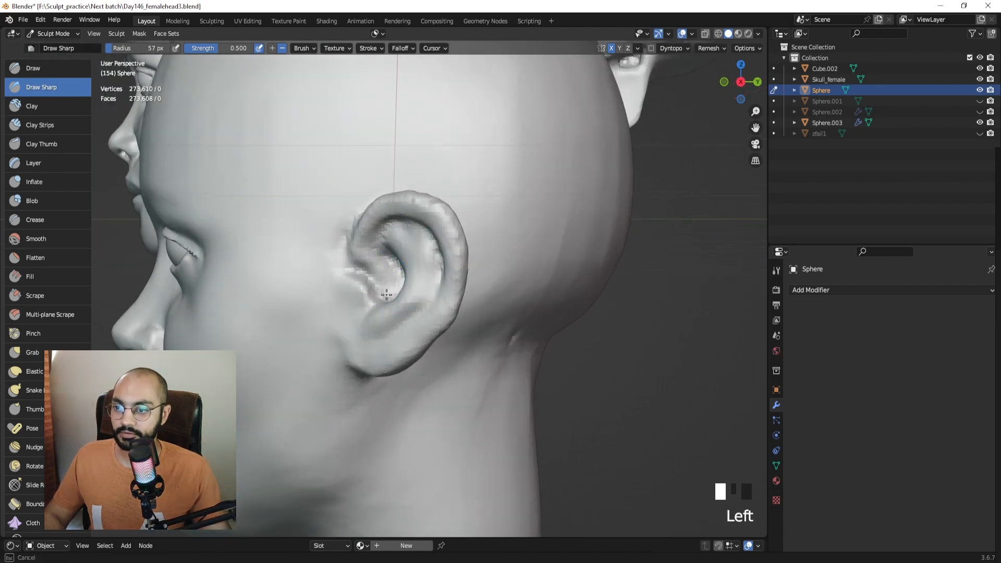
pyautogui.moveTo(743, 81); pyautogui.dragTo(754, 85)
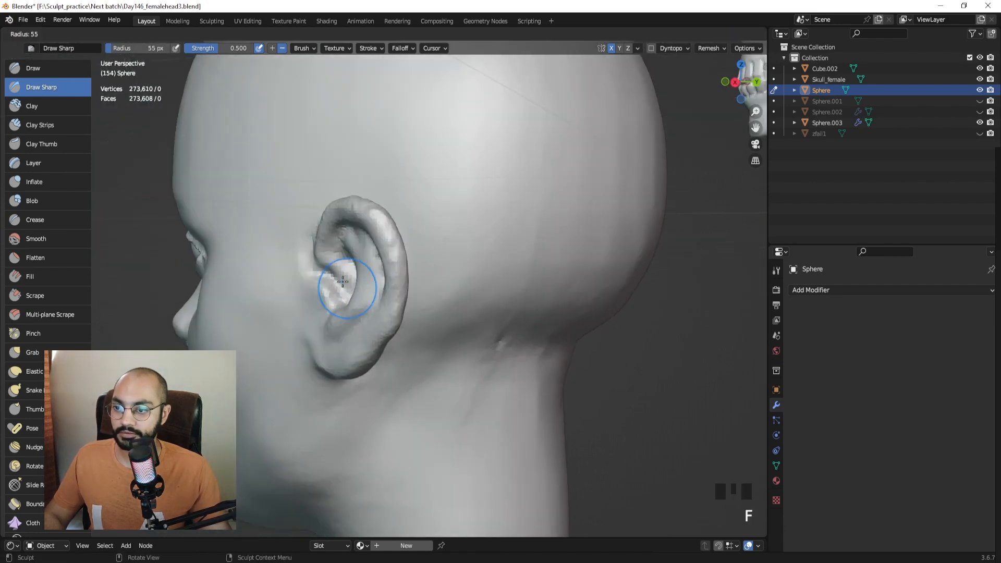
pyautogui.moveTo(331, 285); pyautogui.dragTo(338, 295)
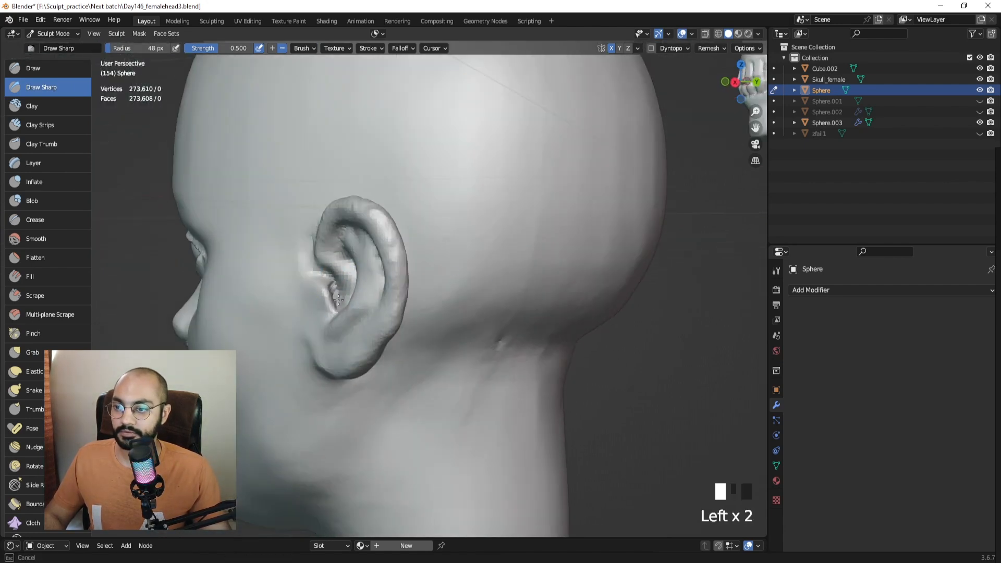
pyautogui.moveTo(370, 296); pyautogui.dragTo(360, 281, button='middle')
pyautogui.keyDown('shift'); pyautogui.moveTo(360, 282); pyautogui.dragTo(396, 287, button='middle'); pyautogui.keyUp('shift')
pyautogui.moveTo(396, 287); pyautogui.dragTo(401, 290)
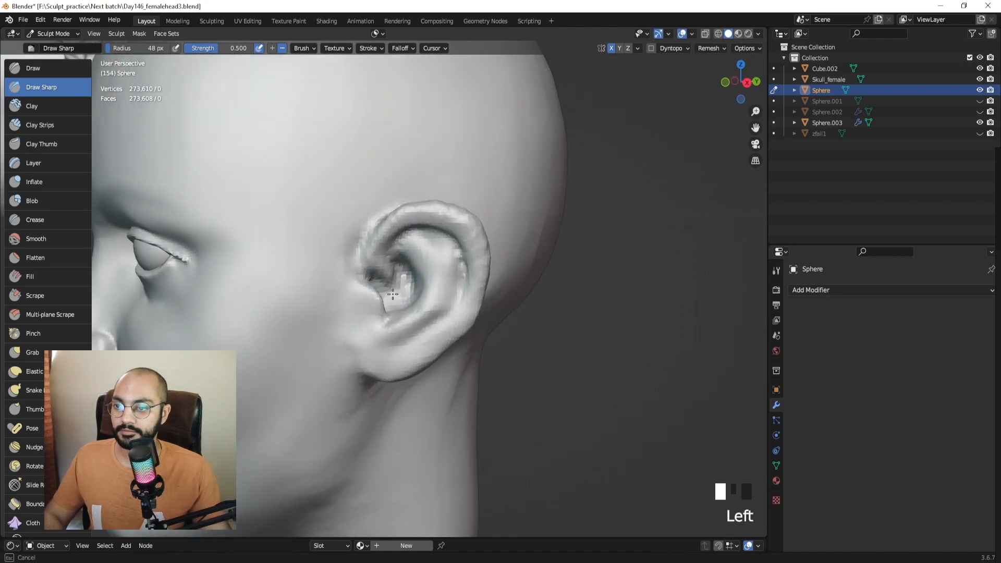
# Deepen and reshape the inner ear with further sharp strokes from several angles.
pyautogui.moveTo(401, 272); pyautogui.dragTo(468, 248, button='middle')
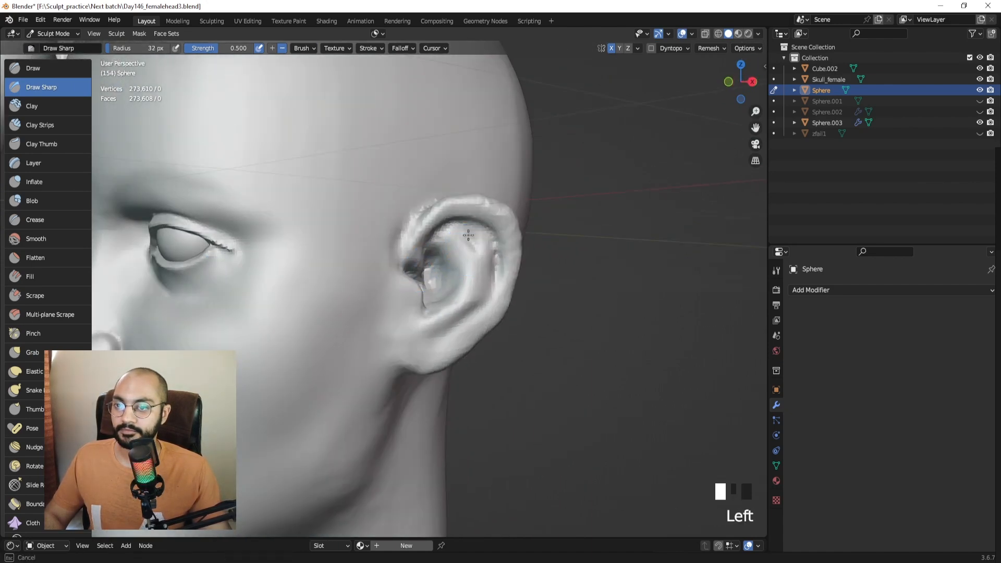
pyautogui.moveTo(444, 259); pyautogui.dragTo(454, 261)
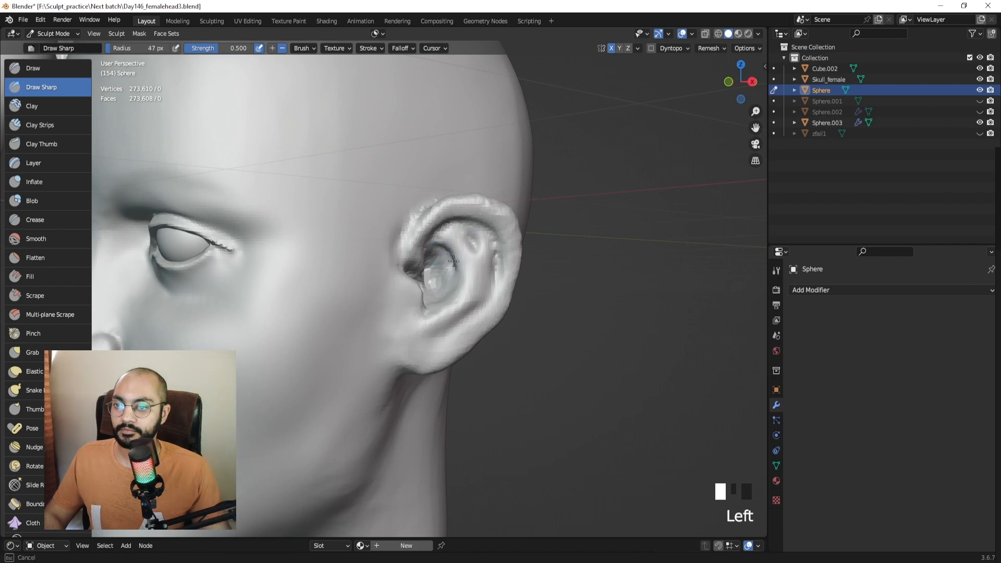
pyautogui.moveTo(446, 284); pyautogui.dragTo(482, 275, button='middle')
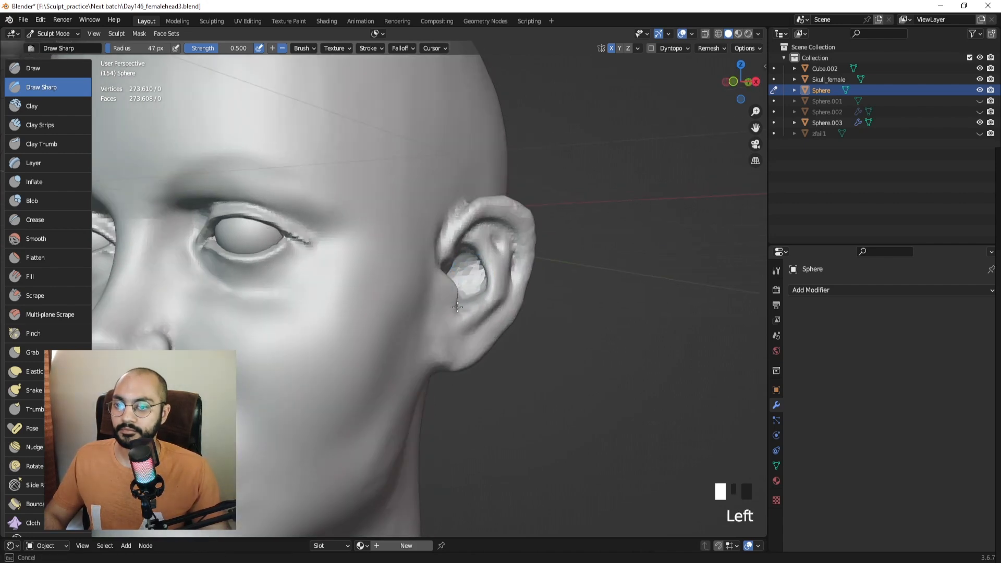
pyautogui.moveTo(458, 307); pyautogui.dragTo(467, 300)
pyautogui.moveTo(475, 296); pyautogui.dragTo(456, 295, button='middle')
pyautogui.moveTo(457, 296); pyautogui.dragTo(467, 309)
pyautogui.moveTo(467, 309); pyautogui.dragTo(379, 292, button='middle')
pyautogui.keyDown('shift'); pyautogui.moveTo(379, 292); pyautogui.dragTo(394, 307, button='middle'); pyautogui.keyUp('shift')
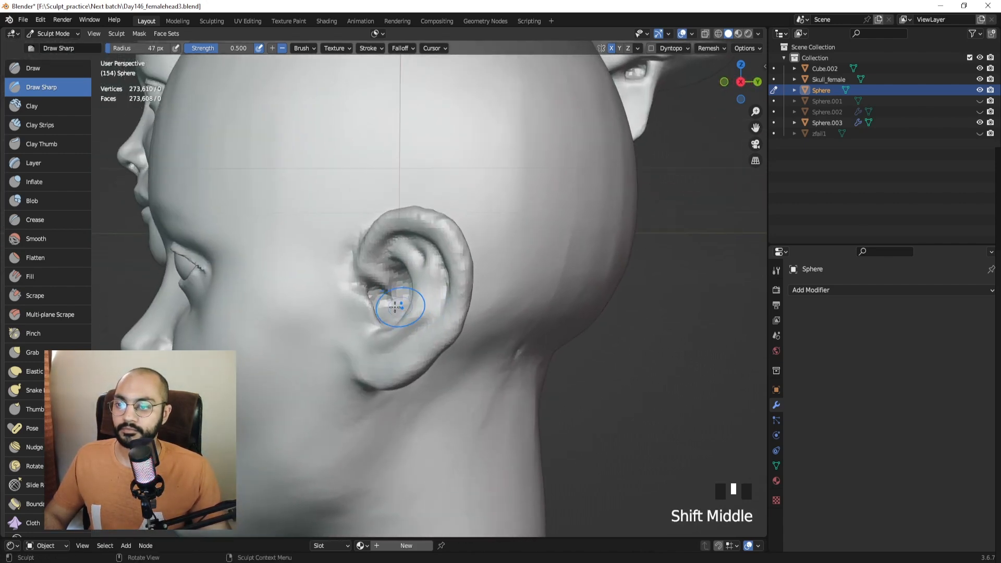
# Shrink the brush to 35 px and sharpen the inner ear folds and groove.
pyautogui.press('f')
pyautogui.click(388, 307)
pyautogui.moveTo(385, 304); pyautogui.dragTo(393, 314)
pyautogui.moveTo(393, 314); pyautogui.dragTo(369, 316, button='middle')
pyautogui.moveTo(366, 312); pyautogui.dragTo(367, 322)
pyautogui.moveTo(365, 319)
pyautogui.mouseDown(button='middle')
pyautogui.moveTo(395, 314)
pyautogui.moveTo(367, 351)
pyautogui.mouseUp(button='middle')
pyautogui.moveTo(366, 351); pyautogui.dragTo(379, 344)
pyautogui.moveTo(379, 344); pyautogui.dragTo(419, 292, button='middle')
pyautogui.press('g')
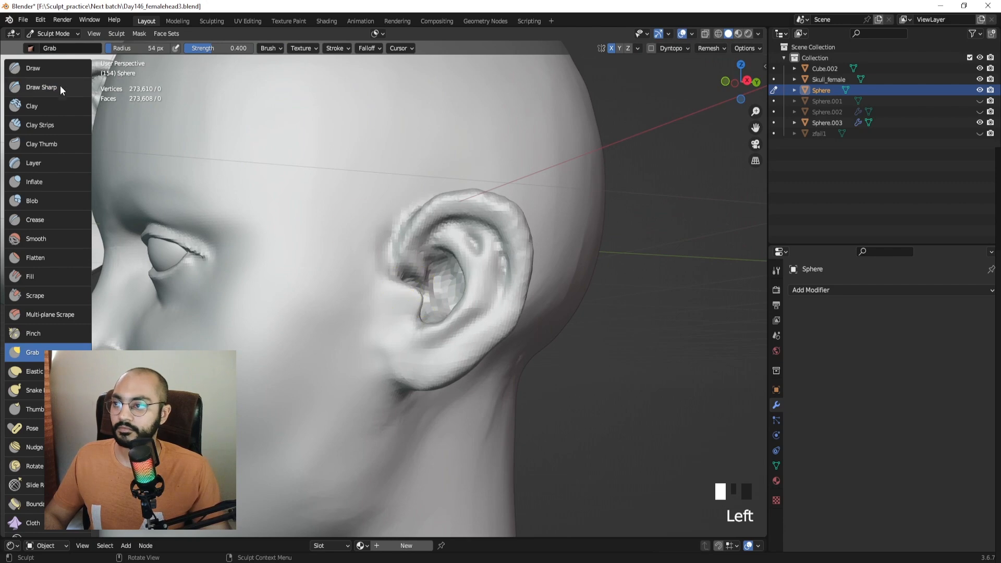
pyautogui.click(61, 87)
pyautogui.moveTo(458, 261); pyautogui.dragTo(491, 264, button='middle')
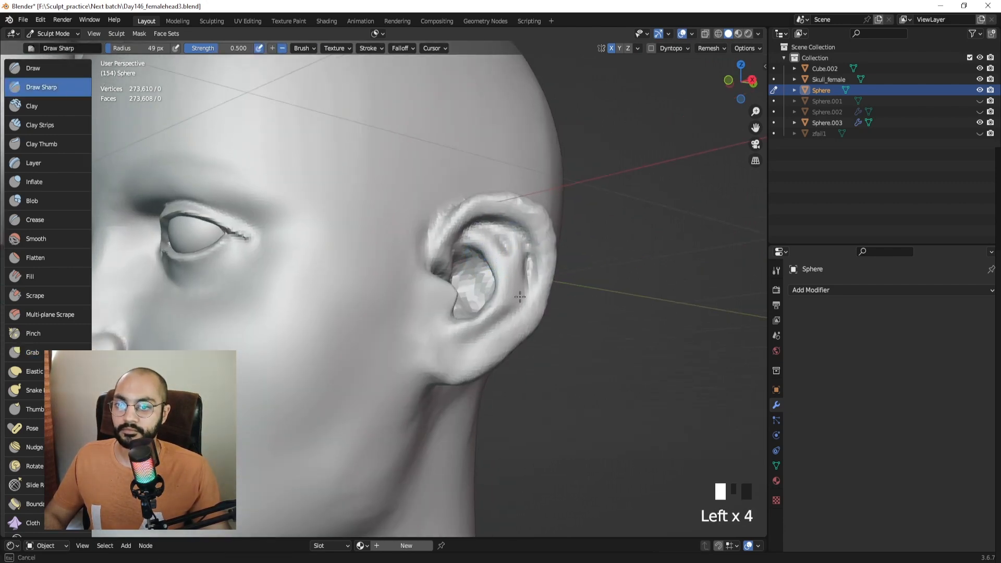
pyautogui.moveTo(502, 322); pyautogui.dragTo(510, 327, button='middle')
pyautogui.moveTo(528, 296); pyautogui.dragTo(509, 324)
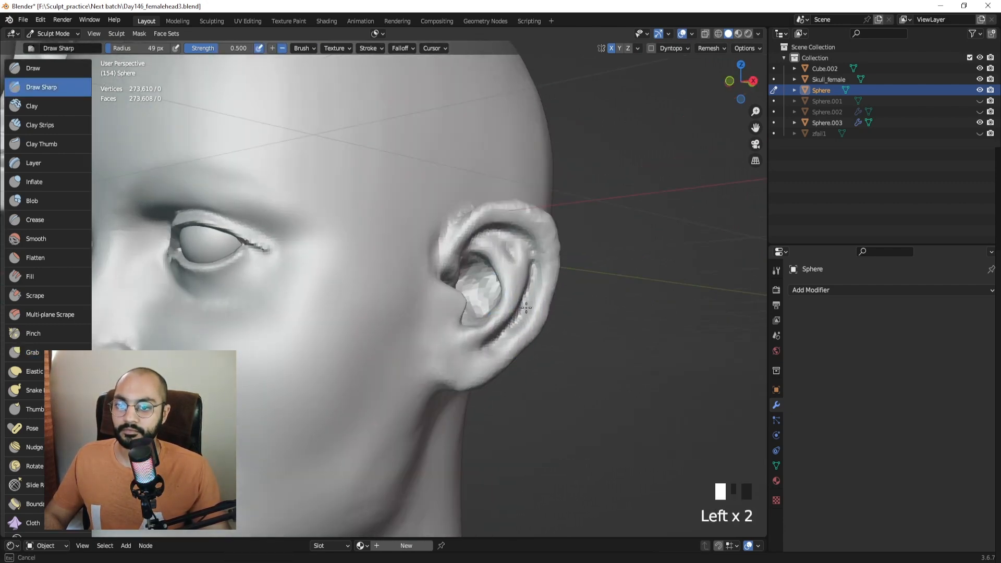
pyautogui.moveTo(530, 238)
pyautogui.mouseDown(button='middle')
pyautogui.moveTo(464, 241)
pyautogui.moveTo(459, 260)
pyautogui.moveTo(485, 308)
pyautogui.mouseUp(button='middle')
# In the side view, Grab at about 152 px: tuck the back rim, lower the top, raise the earlobe.
pyautogui.press('KP_3')
pyautogui.press('g')
pyautogui.press('f')
pyautogui.click(522, 306)
pyautogui.moveTo(478, 308); pyautogui.dragTo(451, 306)
pyautogui.moveTo(447, 259); pyautogui.dragTo(441, 272)
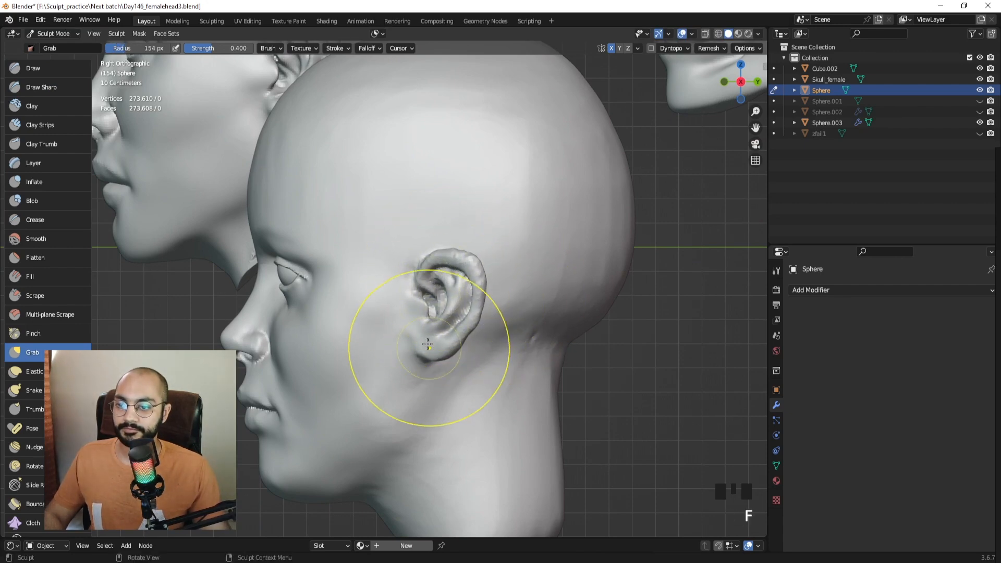
pyautogui.moveTo(430, 348); pyautogui.dragTo(434, 332)
# Reshape the ear's top, front and rim with Grab brushes of 154, 104 and 97 px.
pyautogui.press('f')
pyautogui.click(508, 316)
pyautogui.moveTo(437, 262); pyautogui.dragTo(436, 248)
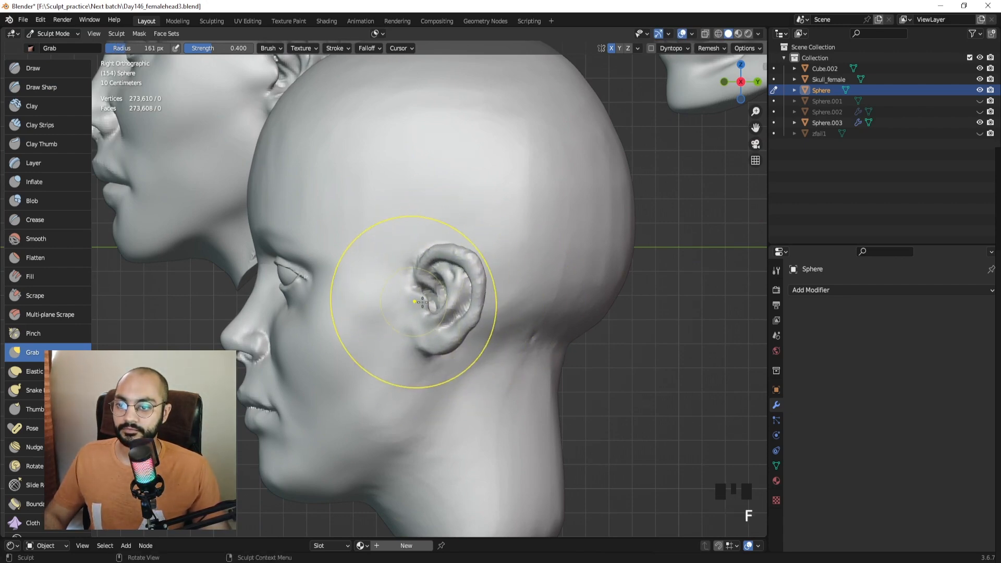
pyautogui.moveTo(414, 302)
pyautogui.mouseDown()
pyautogui.moveTo(440, 275)
pyautogui.moveTo(457, 275)
pyautogui.moveTo(457, 305)
pyautogui.mouseUp()
pyautogui.press('f')
pyautogui.click(481, 291)
pyautogui.moveTo(454, 303)
pyautogui.mouseDown(button='middle')
pyautogui.moveTo(549, 308)
pyautogui.moveTo(510, 273)
pyautogui.mouseUp(button='middle')
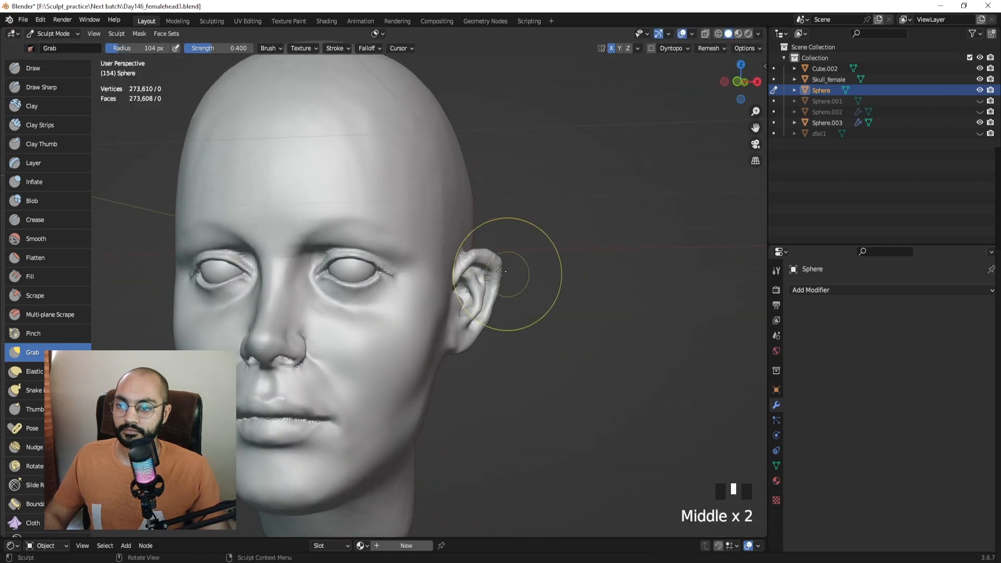
pyautogui.press('f')
pyautogui.click(494, 265)
pyautogui.moveTo(493, 265); pyautogui.dragTo(479, 272)
pyautogui.moveTo(480, 271)
pyautogui.mouseDown(button='middle')
pyautogui.moveTo(478, 324)
pyautogui.moveTo(465, 291)
pyautogui.moveTo(468, 326)
pyautogui.mouseUp(button='middle')
# Switch to Object Mode and back into Sculpt Mode on the head.
pyautogui.hotkey('ctrl', 'Tab')
pyautogui.moveTo(398, 322); pyautogui.dragTo(438, 316, button='middle')
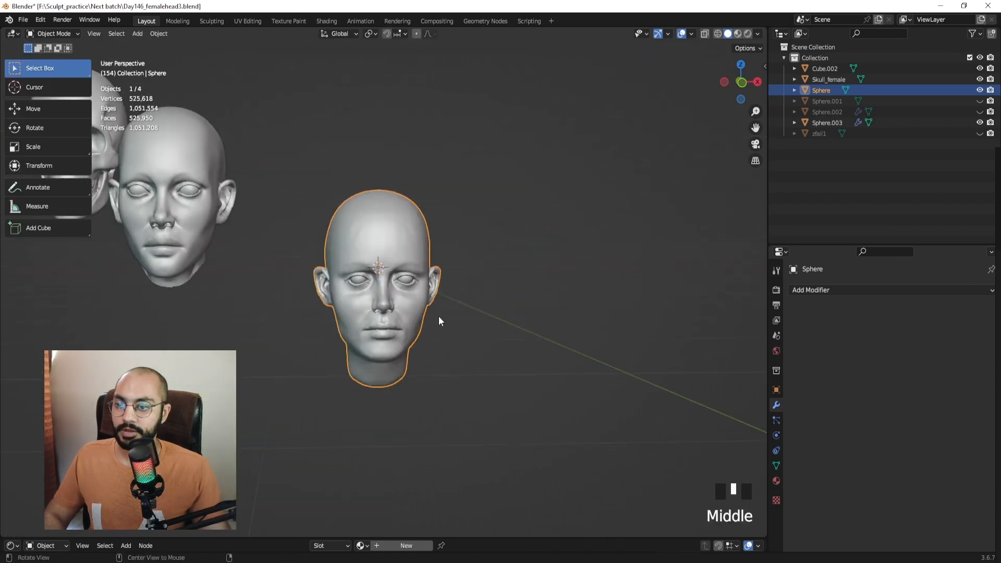
pyautogui.hotkey('ctrl', 'Tab')
pyautogui.click(411, 360)
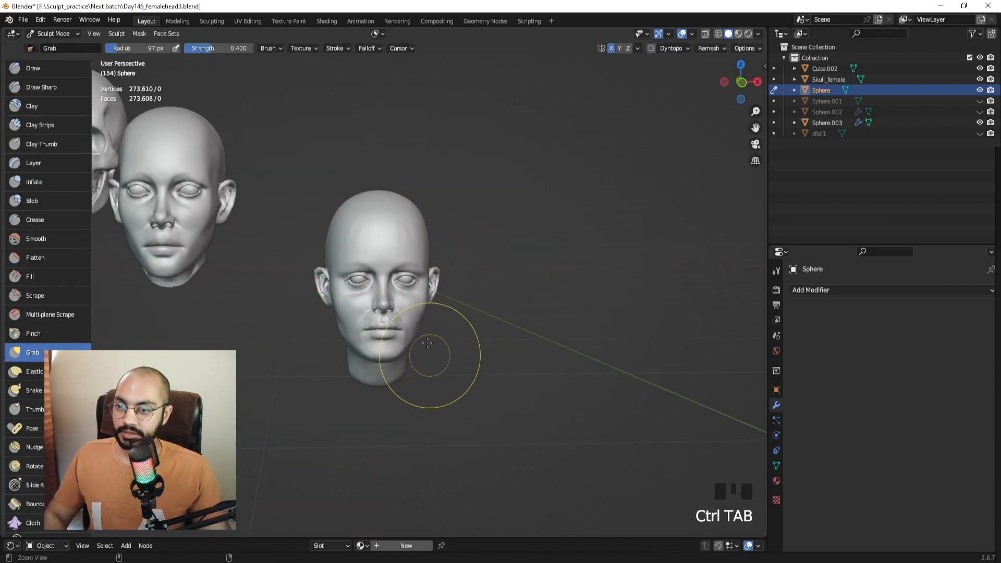
pyautogui.moveTo(431, 354)
pyautogui.keyDown('ctrl'); pyautogui.mouseDown(button='middle')
pyautogui.moveTo(424, 315)
pyautogui.moveTo(410, 323)
pyautogui.moveTo(412, 313)
pyautogui.moveTo(450, 269)
pyautogui.moveTo(444, 290)
pyautogui.mouseUp(button='middle'); pyautogui.keyUp('ctrl')
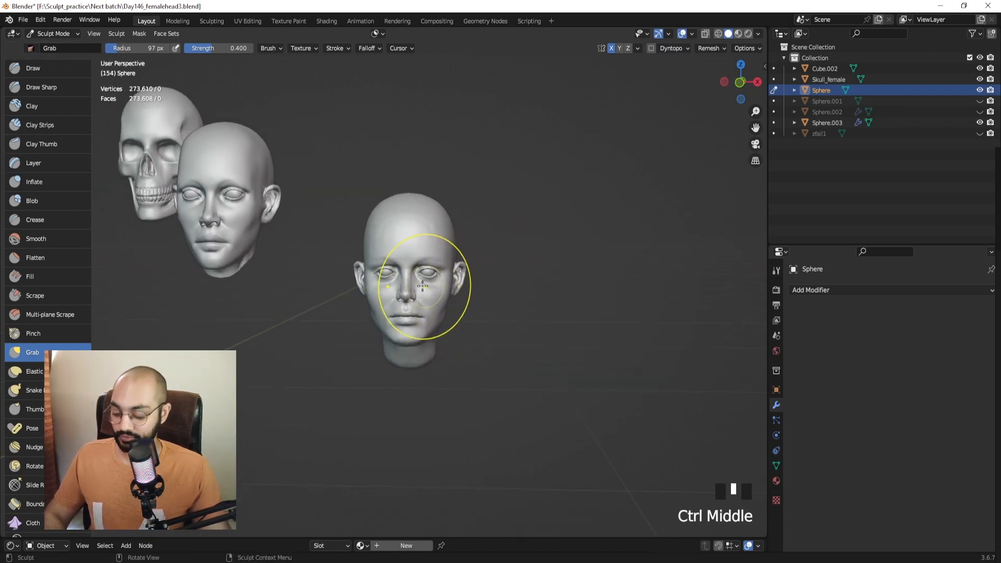
# Switch to the Mask brush and shrink it to a 43 px radius.
pyautogui.press('m')
pyautogui.keyDown('ctrl'); pyautogui.moveTo(382, 301); pyautogui.dragTo(383, 267, button='middle'); pyautogui.keyUp('ctrl')
pyautogui.press('f')
pyautogui.moveTo(438, 314)
pyautogui.keyDown('shift'); pyautogui.mouseDown(button='middle')
pyautogui.moveTo(369, 283)
pyautogui.moveTo(424, 261)
pyautogui.moveTo(448, 294)
pyautogui.moveTo(442, 283)
pyautogui.mouseUp(button='middle'); pyautogui.keyUp('shift')
pyautogui.click(361, 284)
pyautogui.moveTo(418, 316); pyautogui.dragTo(425, 316, button='middle')
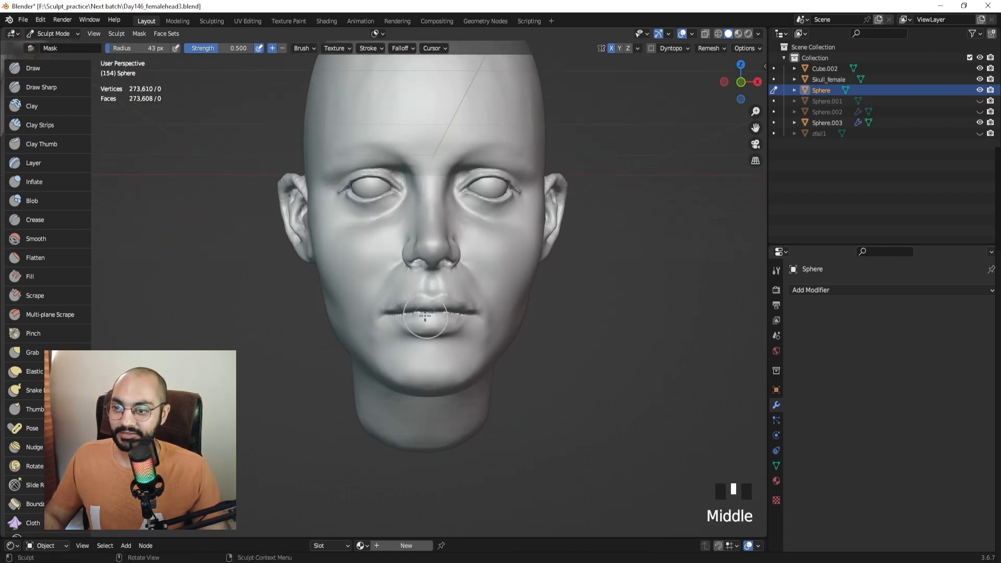
pyautogui.press('f')
pyautogui.click(415, 312)
pyautogui.moveTo(409, 312); pyautogui.dragTo(409, 309)
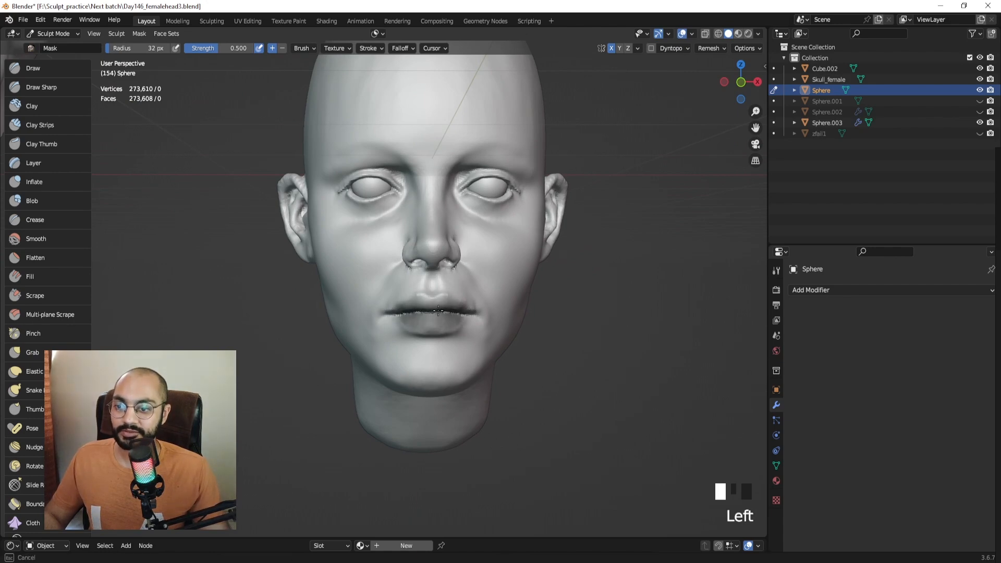
pyautogui.press('f')
pyautogui.click(423, 298)
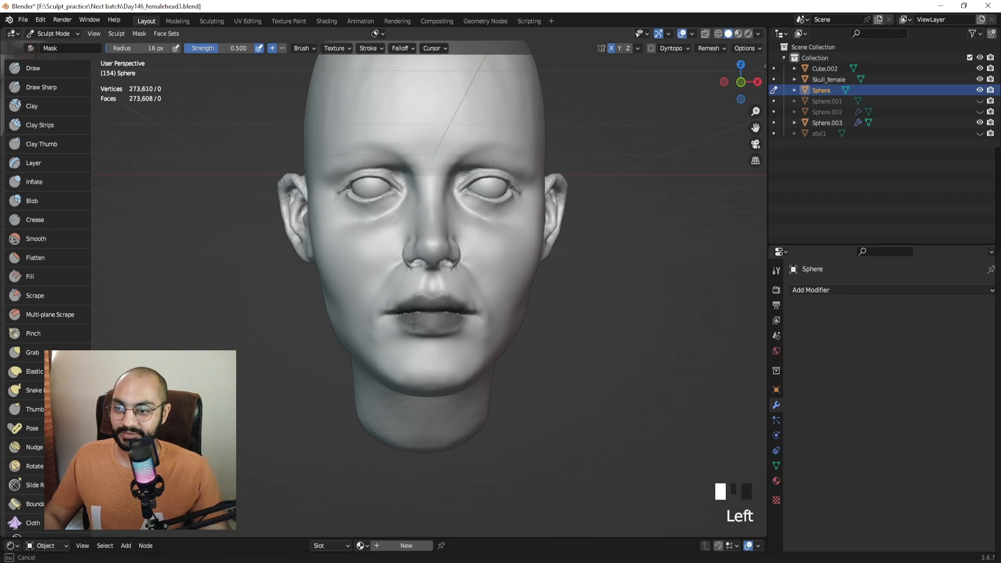
pyautogui.keyDown('shift'); pyautogui.moveTo(433, 328); pyautogui.dragTo(418, 382, button='middle'); pyautogui.keyUp('shift')
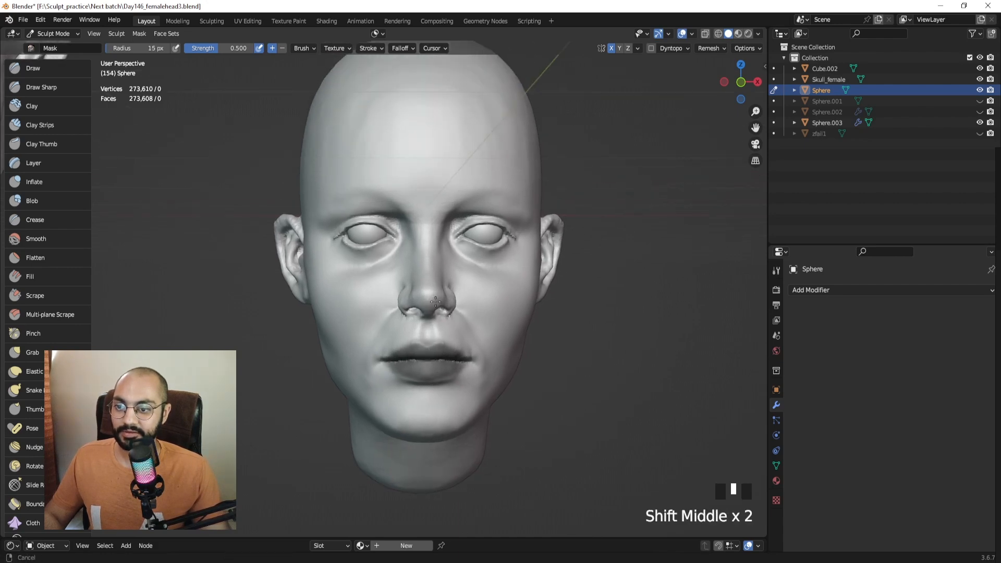
pyautogui.keyDown('shift'); pyautogui.moveTo(447, 240); pyautogui.dragTo(447, 262, button='middle'); pyautogui.keyUp('shift')
pyautogui.moveTo(435, 265)
pyautogui.mouseDown()
pyautogui.moveTo(495, 263)
pyautogui.moveTo(469, 253)
pyautogui.moveTo(482, 279)
pyautogui.moveTo(474, 257)
pyautogui.mouseUp()
pyautogui.press('f')
pyautogui.click(488, 279)
pyautogui.moveTo(404, 373); pyautogui.dragTo(413, 376)
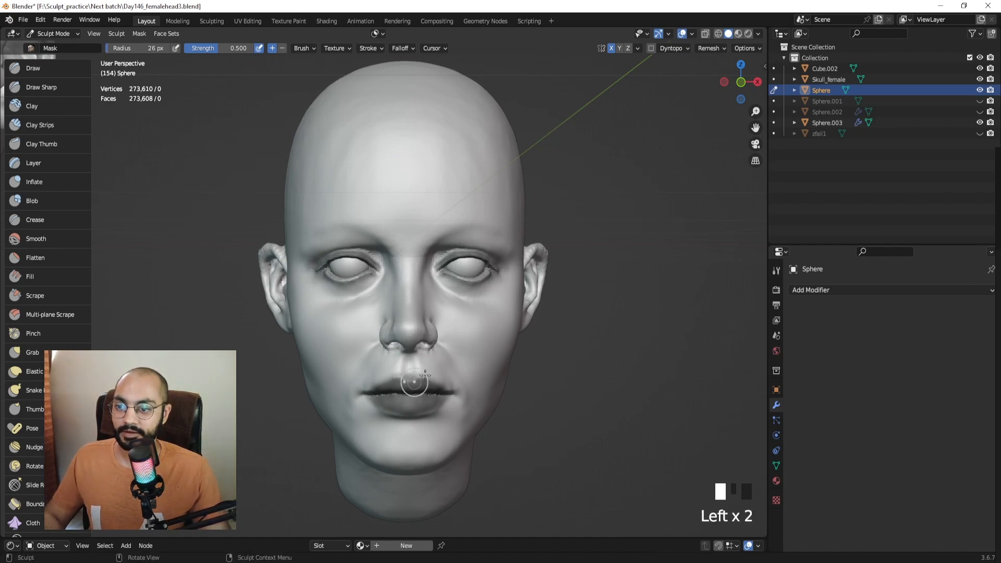
pyautogui.moveTo(417, 375); pyautogui.dragTo(383, 368, button='middle')
pyautogui.press('f')
pyautogui.click(467, 362)
pyautogui.moveTo(484, 361); pyautogui.dragTo(427, 338, button='middle')
pyautogui.press('f')
pyautogui.click(477, 322)
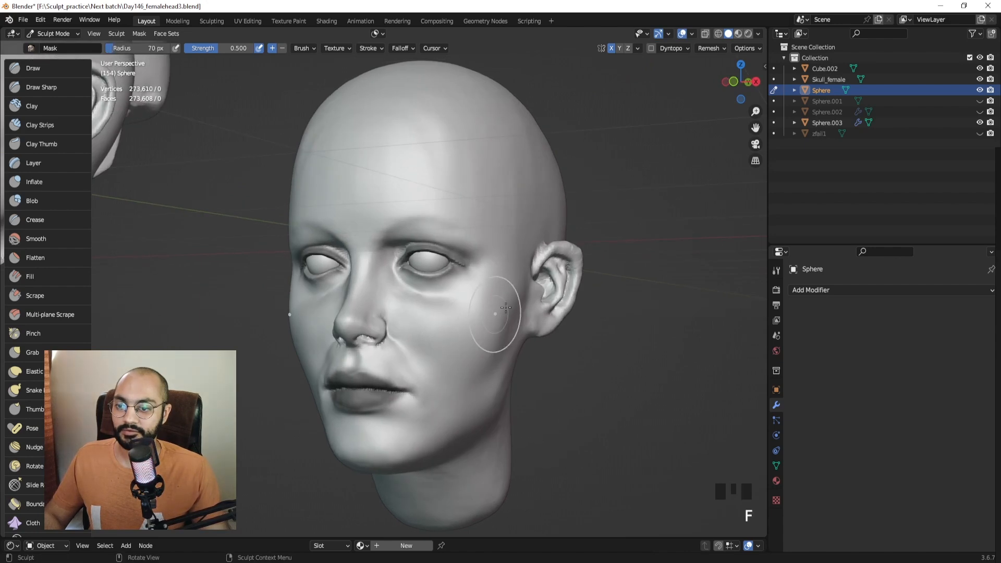
pyautogui.moveTo(496, 315); pyautogui.dragTo(469, 352)
pyautogui.moveTo(466, 357)
pyautogui.mouseDown()
pyautogui.moveTo(443, 338)
pyautogui.moveTo(456, 350)
pyautogui.mouseUp()
pyautogui.moveTo(462, 345); pyautogui.dragTo(500, 311)
pyautogui.moveTo(448, 339); pyautogui.dragTo(491, 320, button='middle')
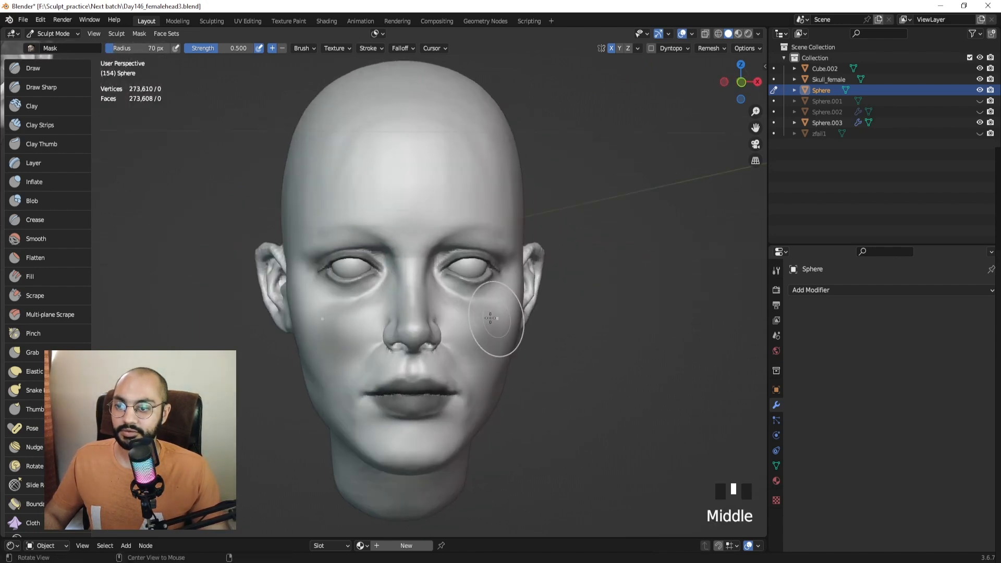
pyautogui.press('f')
pyautogui.click(465, 318)
pyautogui.moveTo(454, 226)
pyautogui.keyDown('shift'); pyautogui.mouseDown(button='middle')
pyautogui.moveTo(443, 271)
pyautogui.moveTo(417, 264)
pyautogui.mouseUp(button='middle'); pyautogui.keyUp('shift')
pyautogui.moveTo(315, 256); pyautogui.dragTo(460, 255)
pyautogui.moveTo(463, 255); pyautogui.dragTo(418, 255, button='middle')
pyautogui.moveTo(407, 254); pyautogui.dragTo(449, 274)
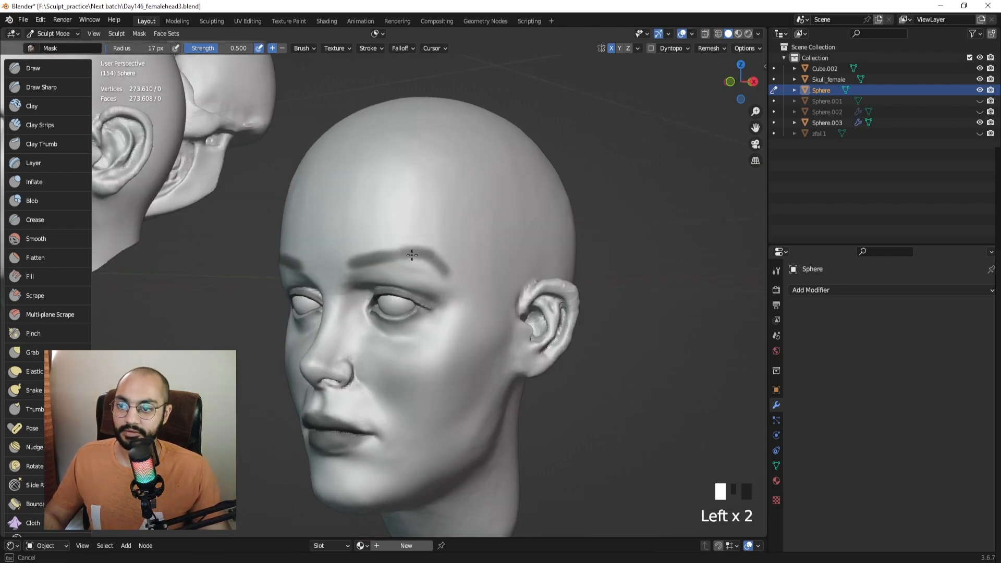
pyautogui.moveTo(449, 281)
pyautogui.mouseDown(button='middle')
pyautogui.moveTo(438, 276)
pyautogui.moveTo(448, 292)
pyautogui.moveTo(457, 254)
pyautogui.moveTo(423, 269)
pyautogui.mouseUp(button='middle')
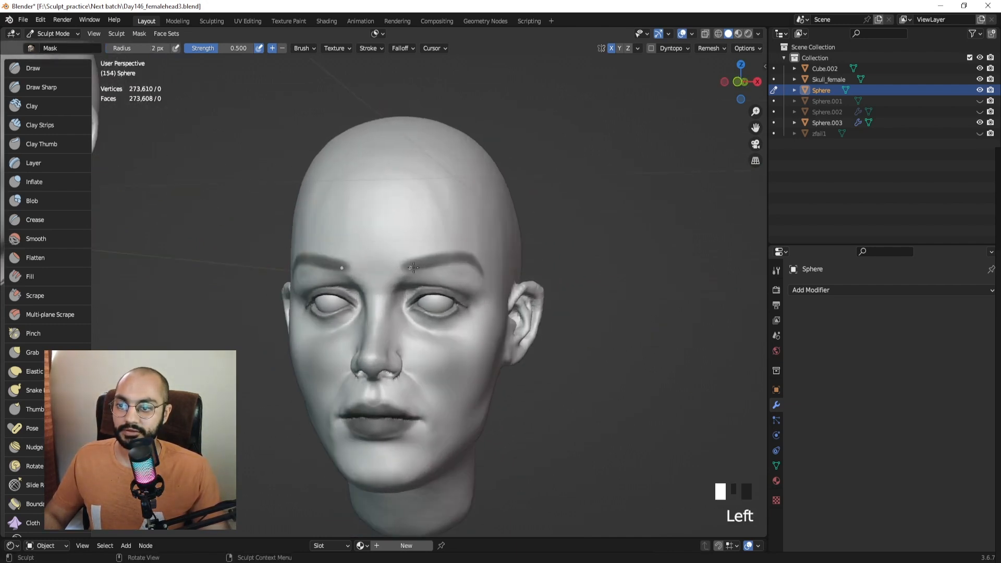
pyautogui.moveTo(457, 259)
pyautogui.mouseDown(button='middle')
pyautogui.moveTo(434, 277)
pyautogui.moveTo(472, 276)
pyautogui.moveTo(453, 285)
pyautogui.moveTo(479, 296)
pyautogui.mouseUp(button='middle')
pyautogui.keyDown('ctrl'); pyautogui.click(434, 276); pyautogui.keyUp('ctrl')
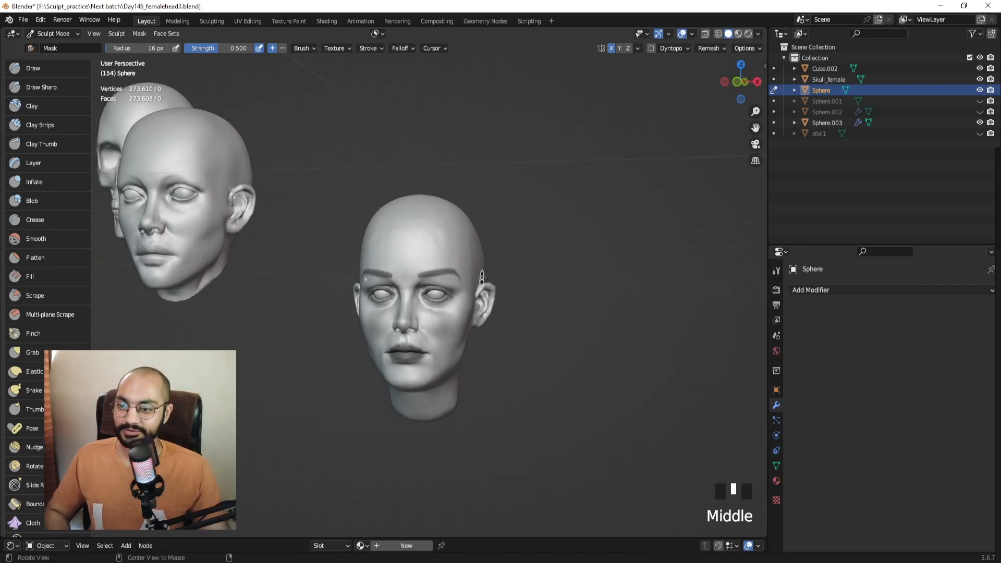
pyautogui.hotkey('alt', 'm')
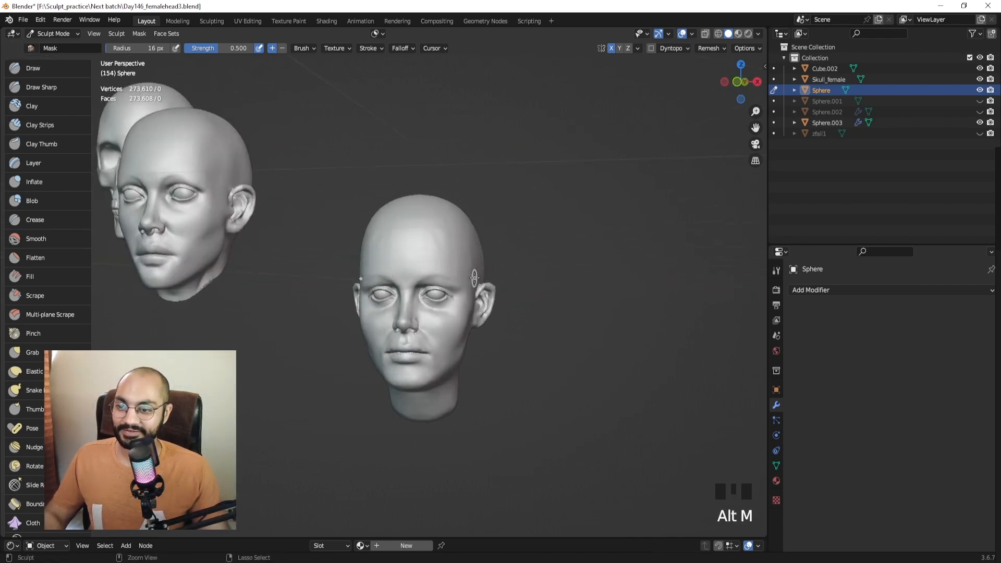
pyautogui.hotkey('ctrl', 'z')
pyautogui.hotkey('ctrl', 'shift', 'z')
pyautogui.hotkey('ctrl', 'z')
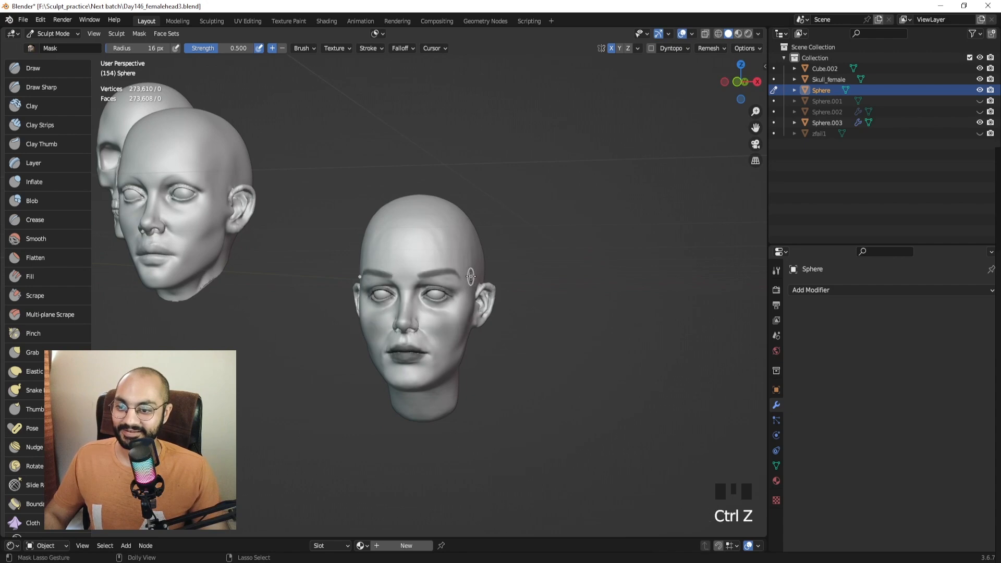
pyautogui.hotkey('ctrl', 'shift', 'z')
pyautogui.hotkey('ctrl', 'z')
pyautogui.hotkey('ctrl', 'shift', 'z')
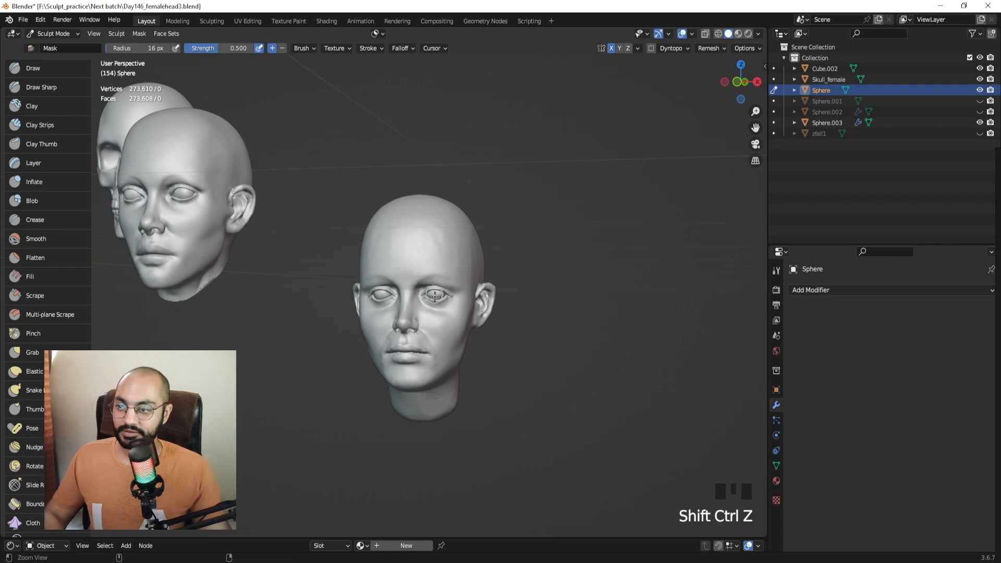
pyautogui.moveTo(444, 267); pyautogui.dragTo(405, 255, button='middle')
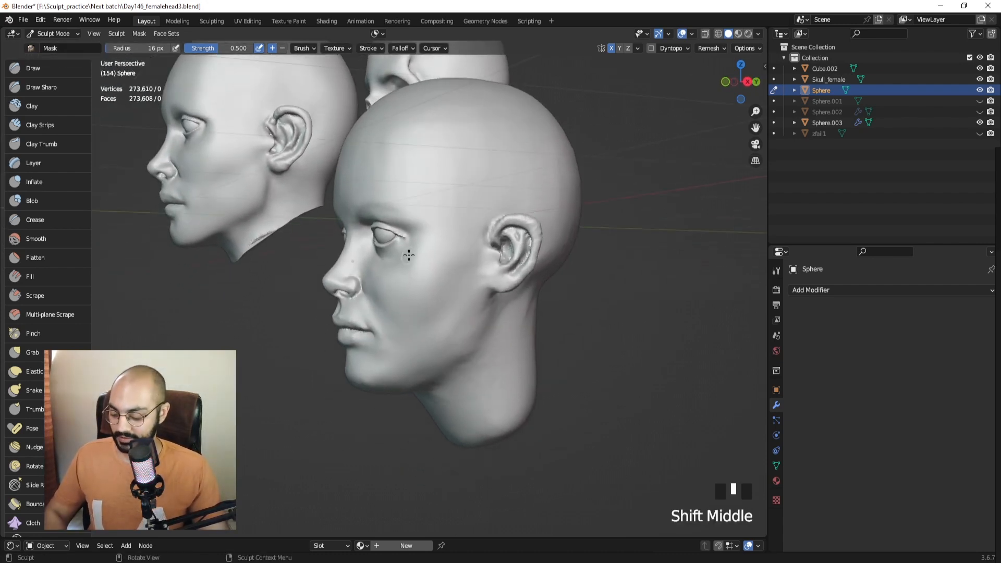
# Activate the Grab brush at about 110–118 px and frame a three-quarter view of the head.
pyautogui.press('g')
pyautogui.press('f')
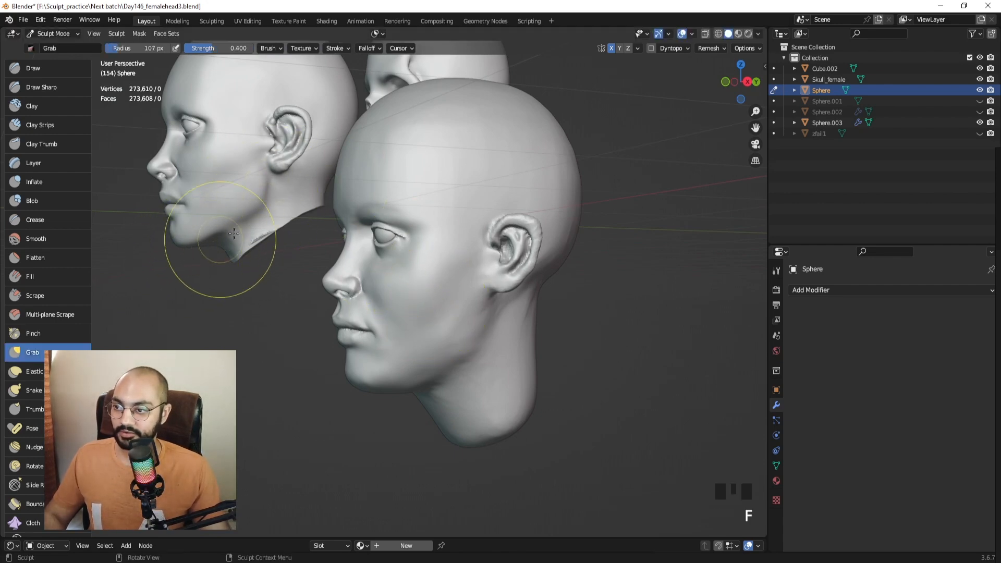
pyautogui.moveTo(249, 218); pyautogui.dragTo(403, 297, button='middle')
pyautogui.keyDown('shift'); pyautogui.moveTo(385, 336); pyautogui.dragTo(448, 307, button='middle'); pyautogui.keyUp('shift')
pyautogui.middleClick(435, 345)
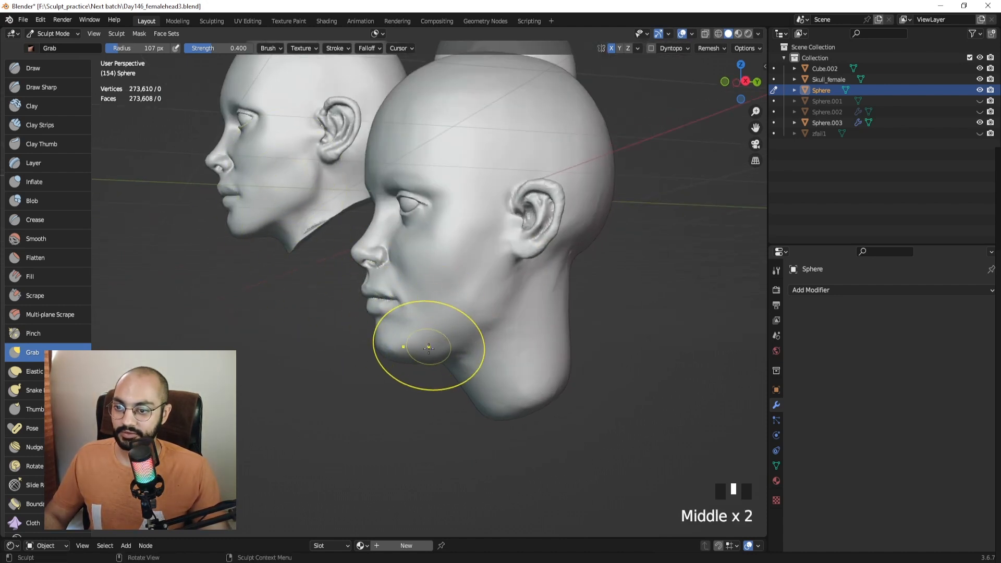
pyautogui.moveTo(428, 347); pyautogui.dragTo(426, 344, button='middle')
pyautogui.click(426, 341)
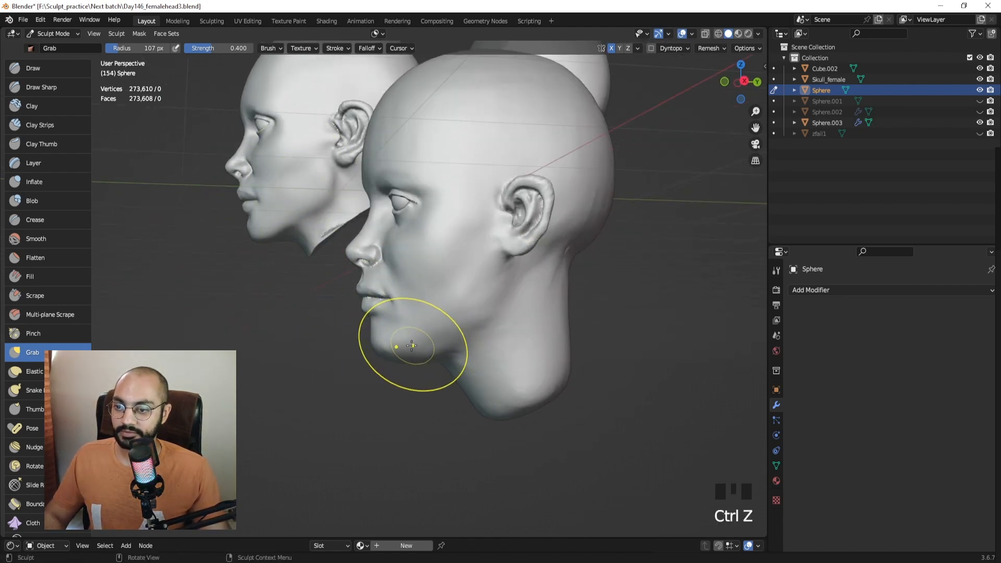
pyautogui.click(423, 338)
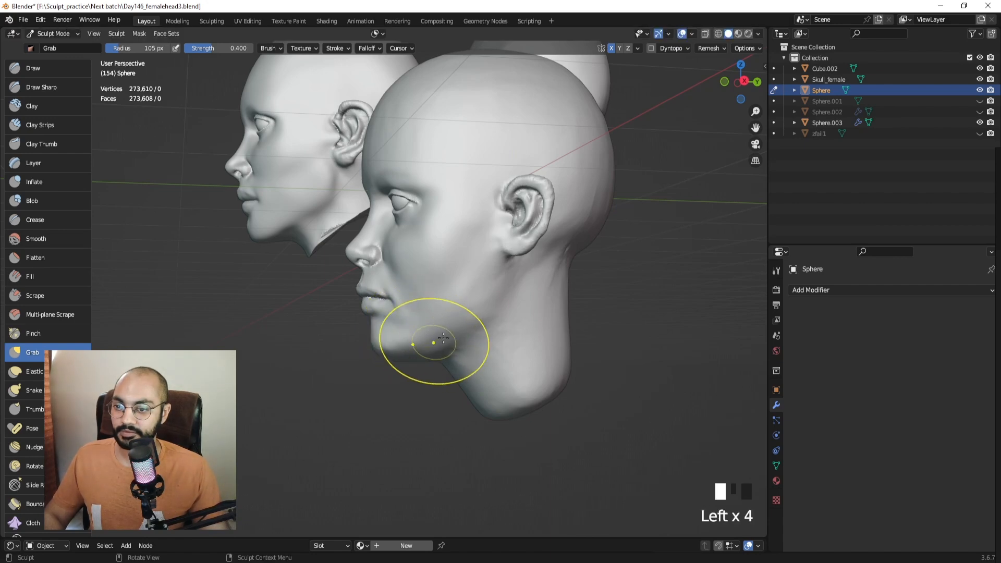
pyautogui.moveTo(447, 336); pyautogui.dragTo(438, 330, button='middle')
pyautogui.press('f')
pyautogui.click(445, 328)
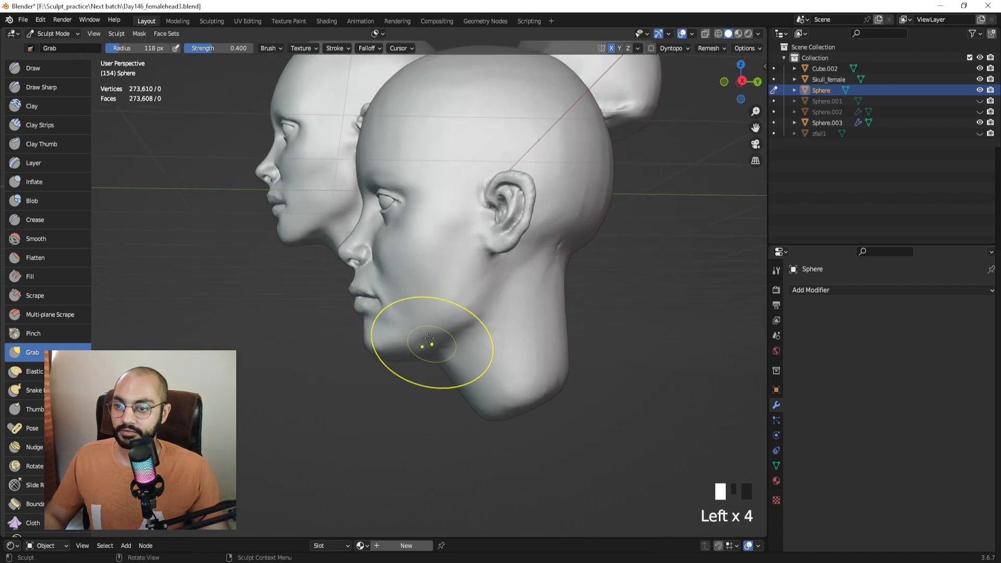
pyautogui.moveTo(448, 329); pyautogui.dragTo(420, 327, button='middle')
pyautogui.moveTo(432, 323)
pyautogui.keyDown('shift'); pyautogui.mouseDown(button='middle')
pyautogui.moveTo(431, 337)
pyautogui.moveTo(442, 333)
pyautogui.mouseUp(button='middle'); pyautogui.keyUp('shift')
pyautogui.moveTo(430, 334); pyautogui.dragTo(451, 330, button='middle')
# Pull the jaw and jawline into shape with a Grab brush of about 112–116 px.
pyautogui.moveTo(417, 355); pyautogui.dragTo(409, 340)
pyautogui.moveTo(412, 343)
pyautogui.mouseDown(button='middle')
pyautogui.moveTo(467, 345)
pyautogui.moveTo(414, 349)
pyautogui.moveTo(451, 345)
pyautogui.mouseUp(button='middle')
pyautogui.press('f')
pyautogui.click(434, 349)
pyautogui.press('f')
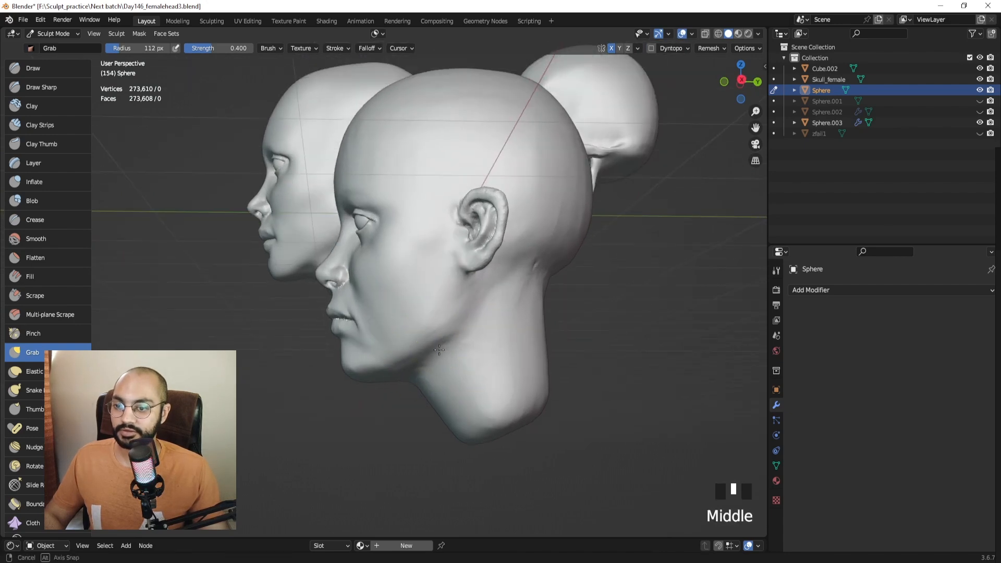
pyautogui.moveTo(416, 360); pyautogui.dragTo(433, 343)
pyautogui.press('f')
pyautogui.click(431, 346)
pyautogui.press('f')
pyautogui.moveTo(445, 333)
pyautogui.mouseDown(button='middle')
pyautogui.moveTo(524, 331)
pyautogui.moveTo(482, 331)
pyautogui.mouseUp(button='middle')
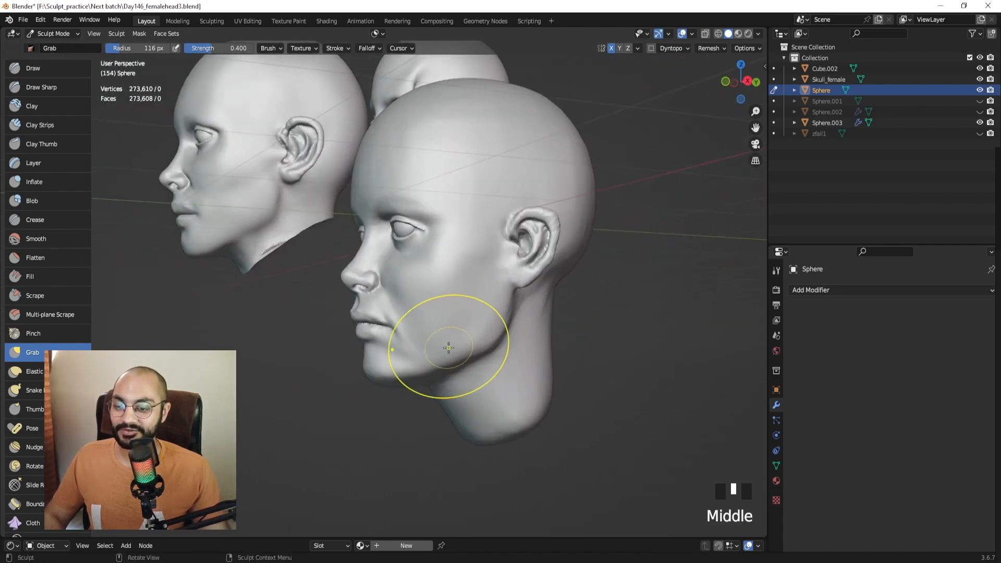
# Snap to the Numpad 3 side view and resize the Grab brush to 93 px.
pyautogui.press('f')
pyautogui.click(448, 337)
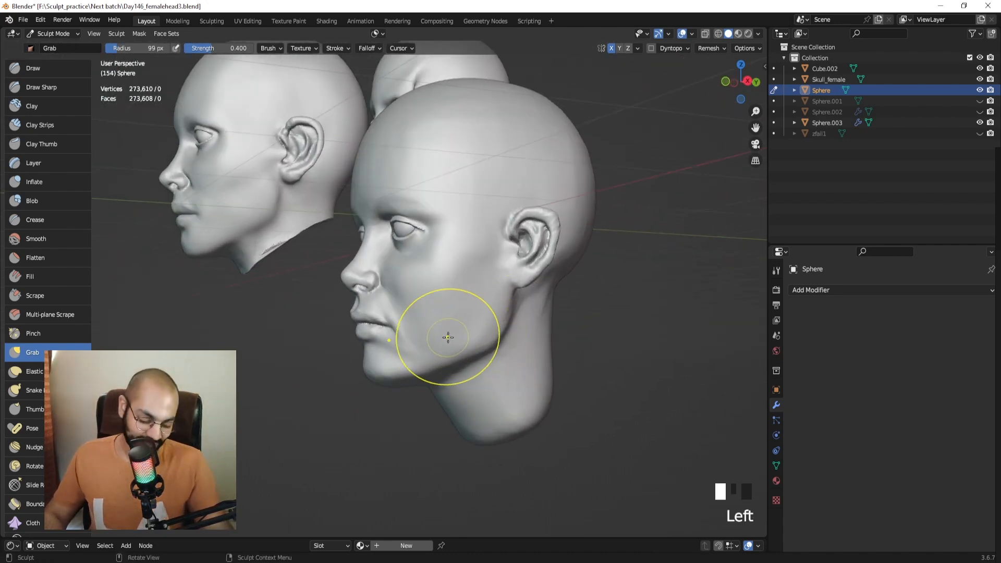
pyautogui.press('KP_3')
pyautogui.keyDown('shift'); pyautogui.moveTo(409, 323); pyautogui.dragTo(452, 331, button='middle'); pyautogui.keyUp('shift')
pyautogui.press('f')
pyautogui.press('f')
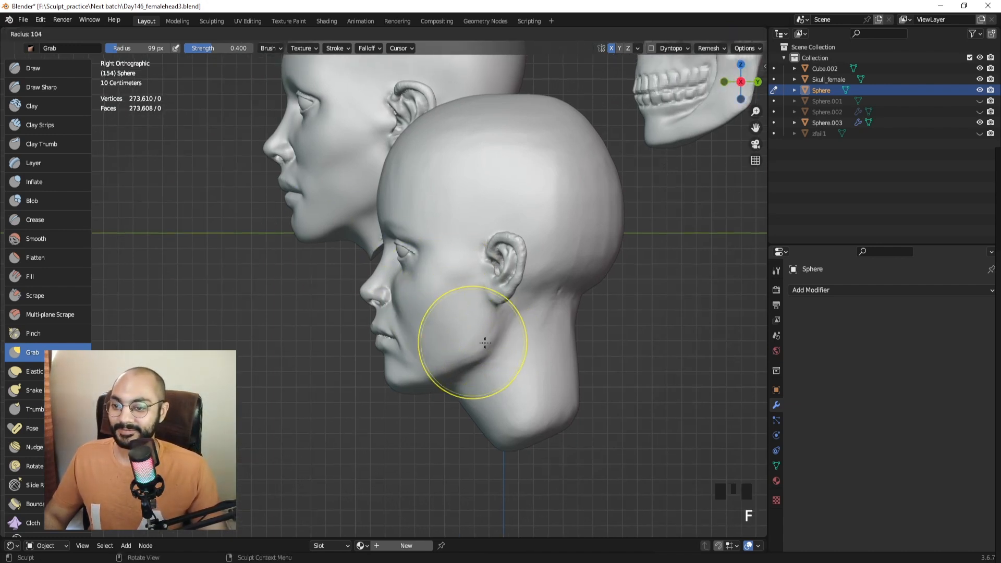
pyautogui.click(492, 336)
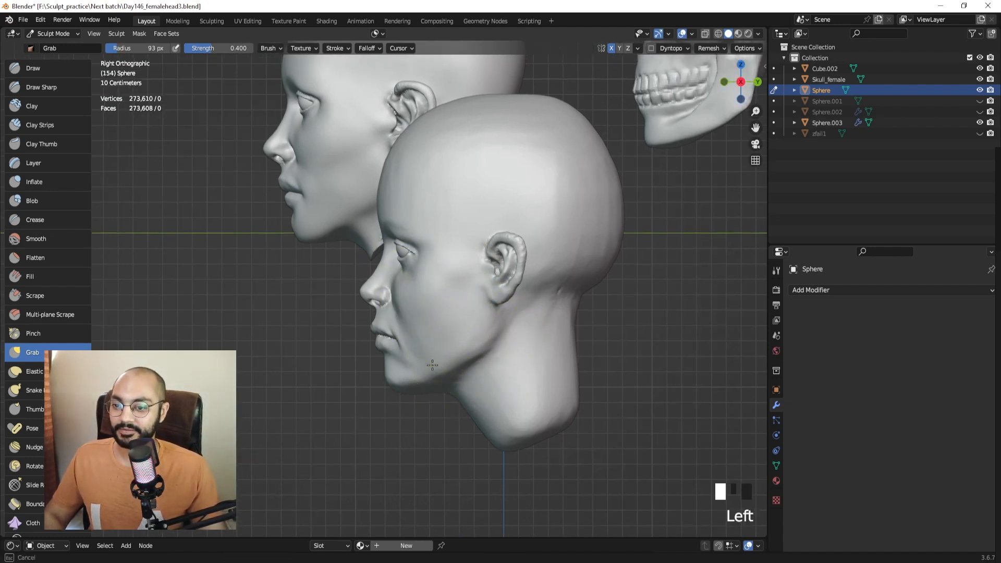
pyautogui.moveTo(422, 374); pyautogui.dragTo(509, 368, button='middle')
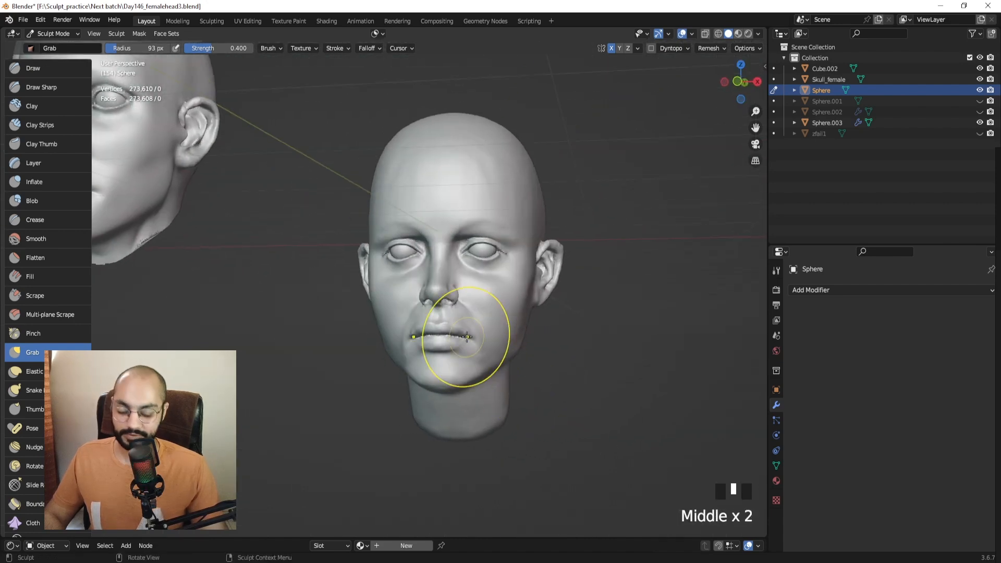
# Go to the Numpad 1 front view, frame the face, and set the brush to 49 px.
pyautogui.press('KP_1')
pyautogui.keyDown('shift'); pyautogui.moveTo(469, 257); pyautogui.dragTo(458, 313, button='middle'); pyautogui.keyUp('shift')
pyautogui.scroll(3, 457, 313)
pyautogui.press('f')
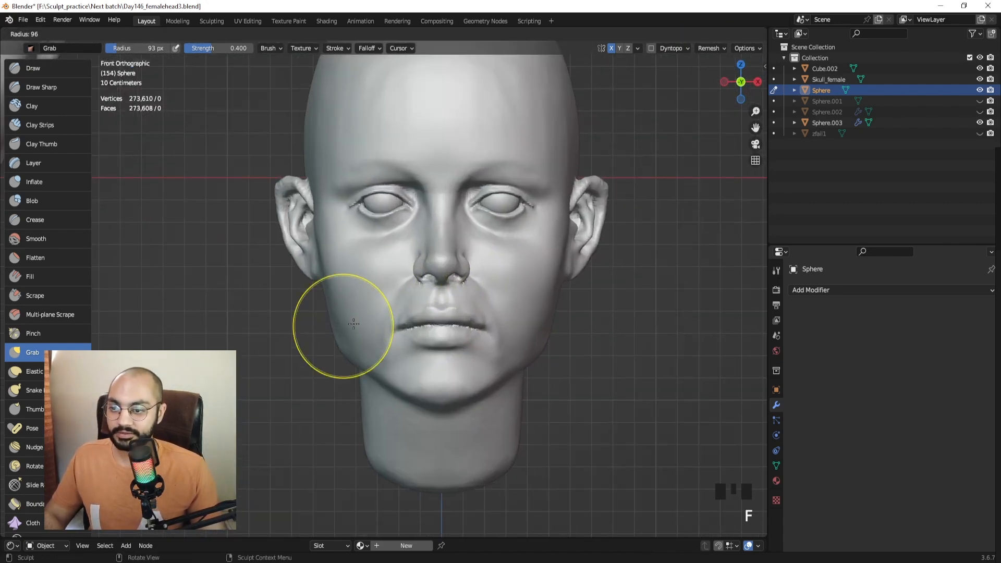
pyautogui.click(337, 344)
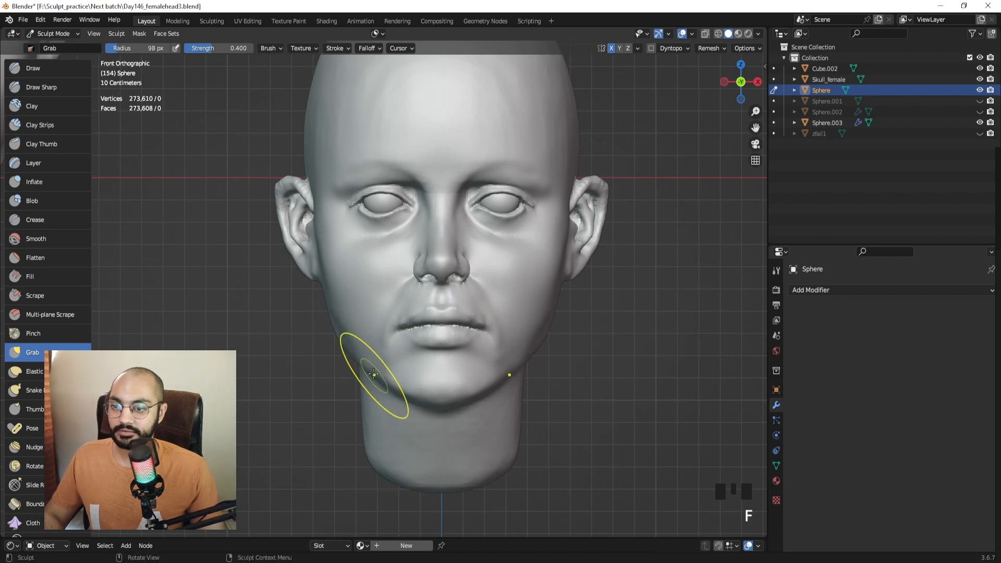
pyautogui.press('f')
pyautogui.click(338, 326)
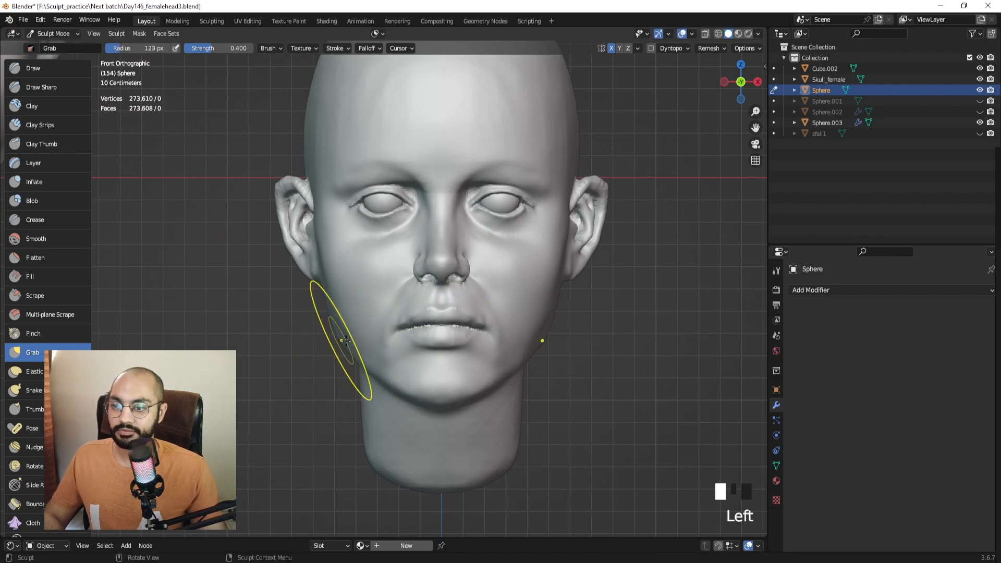
pyautogui.moveTo(338, 326)
pyautogui.mouseDown(button='middle')
pyautogui.moveTo(380, 370)
pyautogui.moveTo(455, 370)
pyautogui.mouseUp(button='middle')
pyautogui.press('f')
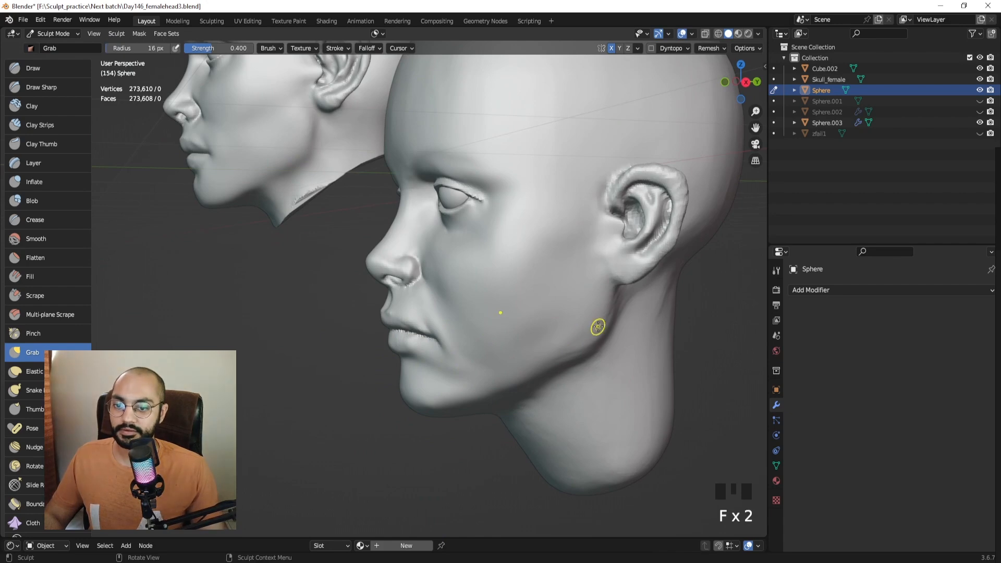
pyautogui.keyDown('shift'); pyautogui.click(584, 347); pyautogui.keyUp('shift')
# Smooth the jawline and chin with a series of strokes from several angles.
pyautogui.keyDown('shift'); pyautogui.moveTo(579, 352); pyautogui.dragTo(553, 366); pyautogui.keyUp('shift')
pyautogui.keyDown('shift'); pyautogui.moveTo(552, 367); pyautogui.dragTo(508, 385); pyautogui.keyUp('shift')
pyautogui.keyDown('shift'); pyautogui.moveTo(514, 383); pyautogui.dragTo(488, 389); pyautogui.keyUp('shift')
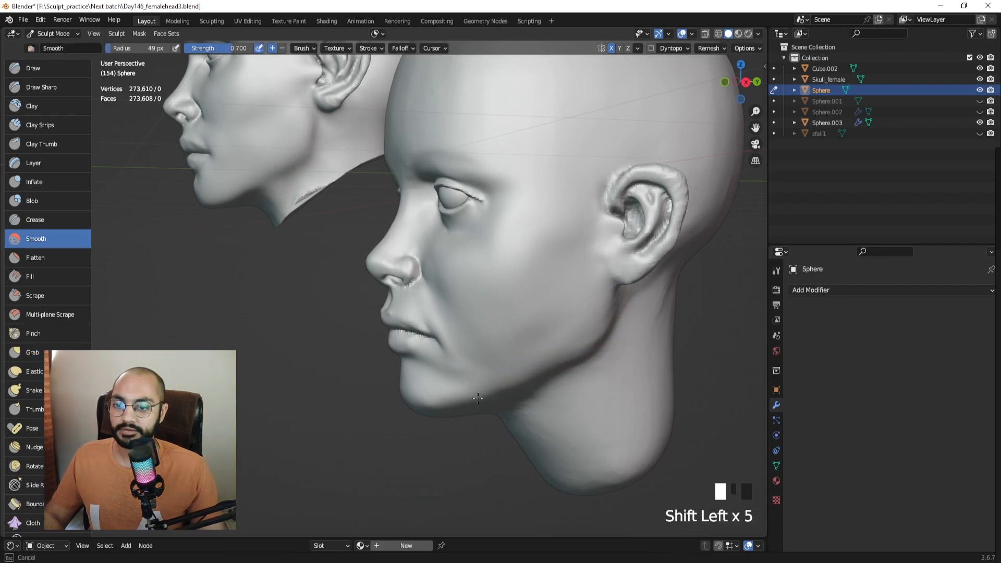
pyautogui.moveTo(477, 365); pyautogui.dragTo(537, 364, button='middle')
pyautogui.keyDown('shift'); pyautogui.moveTo(527, 370); pyautogui.dragTo(484, 388); pyautogui.keyUp('shift')
pyautogui.keyDown('shift'); pyautogui.moveTo(477, 390); pyautogui.dragTo(443, 390); pyautogui.keyUp('shift')
pyautogui.moveTo(443, 391); pyautogui.dragTo(480, 402, button='middle')
pyautogui.keyDown('shift'); pyautogui.moveTo(480, 402); pyautogui.dragTo(458, 409); pyautogui.keyUp('shift')
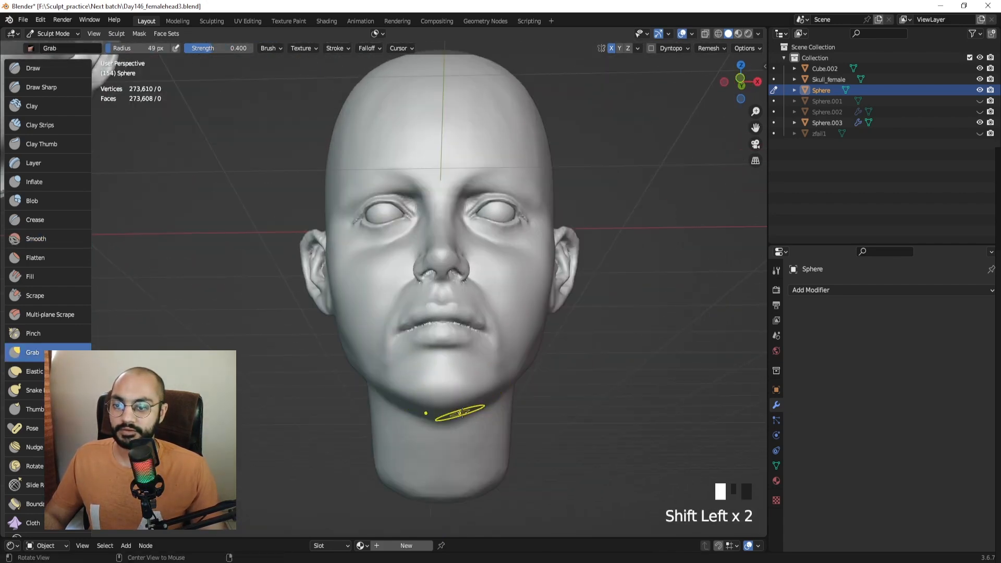
pyautogui.moveTo(458, 409); pyautogui.dragTo(435, 413, button='middle')
# Pull the jaw into a new shape, smooth the jawline, and undo a bad stroke.
pyautogui.moveTo(414, 408); pyautogui.dragTo(409, 409)
pyautogui.moveTo(409, 409); pyautogui.dragTo(442, 418, button='middle')
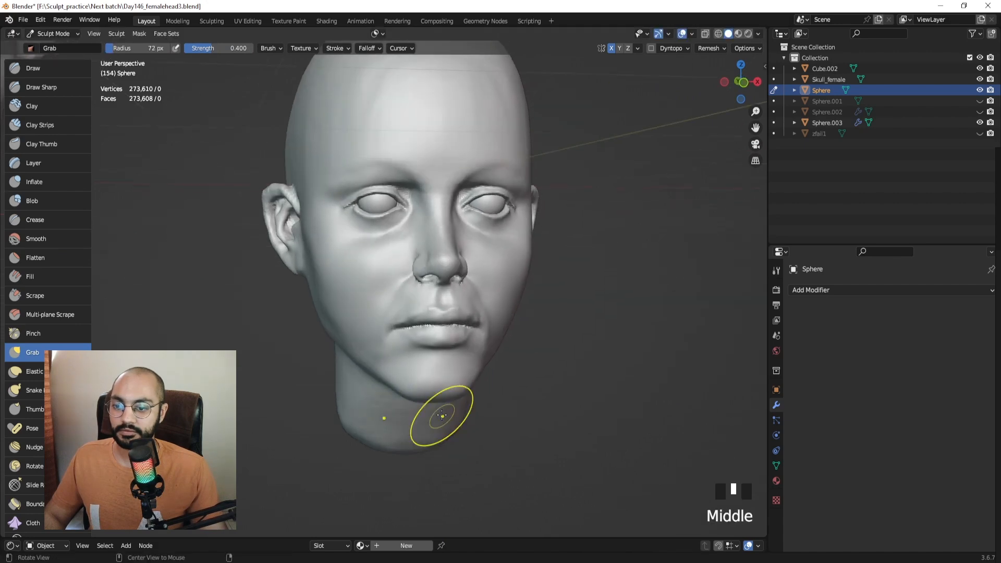
pyautogui.keyDown('shift'); pyautogui.moveTo(444, 416); pyautogui.dragTo(464, 409); pyautogui.keyUp('shift')
pyautogui.keyDown('shift'); pyautogui.moveTo(464, 409); pyautogui.dragTo(483, 399); pyautogui.keyUp('shift')
pyautogui.keyDown('shift'); pyautogui.moveTo(483, 398); pyautogui.dragTo(503, 389); pyautogui.keyUp('shift')
pyautogui.moveTo(506, 390); pyautogui.dragTo(428, 408, button='middle')
pyautogui.hotkey('ctrl', 'z')
# Grab and smooth the chin, undo the failed adjustment, and return to Object Mode.
pyautogui.hotkey('ctrl', 'z')
pyautogui.hotkey('ctrl', 'z')
pyautogui.moveTo(409, 398); pyautogui.dragTo(414, 397)
pyautogui.moveTo(433, 395)
pyautogui.keyDown('ctrl'); pyautogui.mouseDown(button='middle')
pyautogui.moveTo(453, 414)
pyautogui.moveTo(458, 365)
pyautogui.mouseUp(button='middle'); pyautogui.keyUp('ctrl')
pyautogui.press('f')
pyautogui.moveTo(418, 382)
pyautogui.mouseDown()
pyautogui.moveTo(397, 372)
pyautogui.moveTo(390, 380)
pyautogui.moveTo(390, 392)
pyautogui.moveTo(406, 396)
pyautogui.mouseUp()
pyautogui.press('[')
pyautogui.press('[')
pyautogui.hotkey('ctrl', 'z')
pyautogui.press('f')
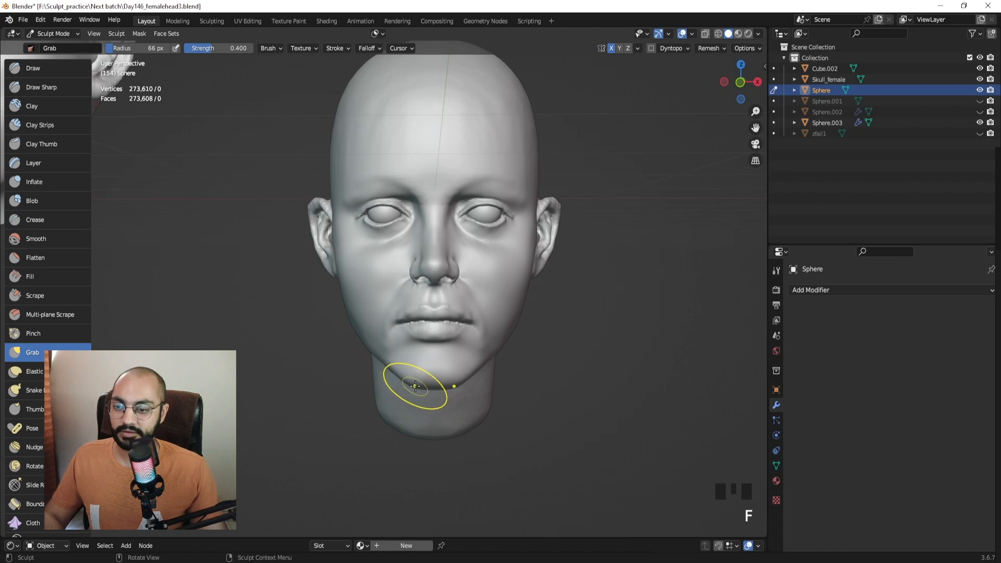
pyautogui.click(415, 386)
pyautogui.keyDown('shift'); pyautogui.moveTo(414, 375); pyautogui.dragTo(420, 384); pyautogui.keyUp('shift')
pyautogui.moveTo(421, 385)
pyautogui.mouseDown(button='middle')
pyautogui.moveTo(472, 365)
pyautogui.moveTo(476, 376)
pyautogui.moveTo(468, 351)
pyautogui.moveTo(509, 327)
pyautogui.moveTo(499, 351)
pyautogui.moveTo(501, 311)
pyautogui.mouseUp(button='middle')
pyautogui.keyDown('shift'); pyautogui.click(475, 368); pyautogui.keyUp('shift')
pyautogui.hotkey('ctrl', 'Tab')
# Move the reference head Cube.002 to the right of the other head.
pyautogui.click(499, 351)
pyautogui.click(243, 202)
pyautogui.press('g')
pyautogui.click(653, 295)
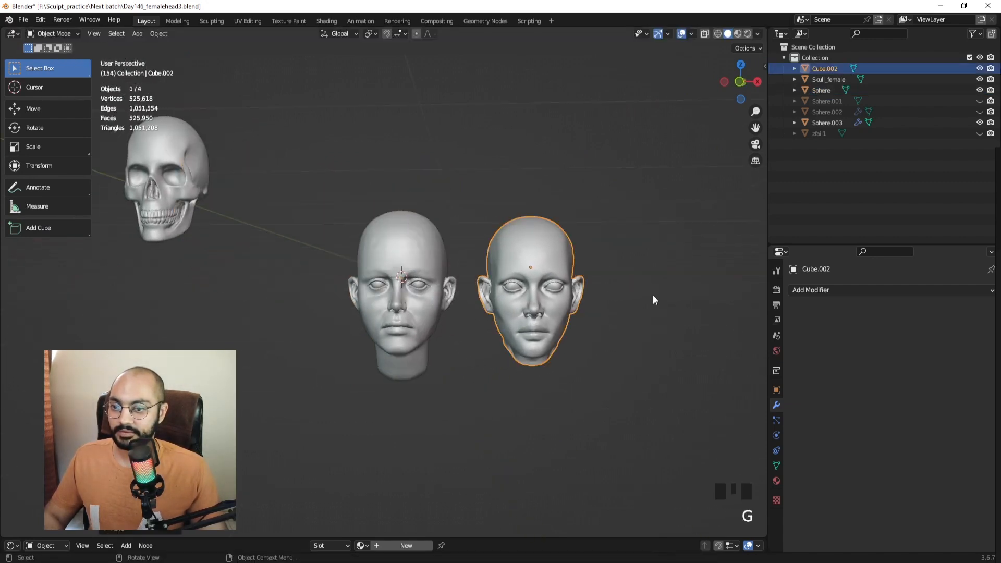
pyautogui.keyDown('ctrl'); pyautogui.moveTo(653, 295); pyautogui.dragTo(624, 280, button='middle'); pyautogui.keyUp('ctrl')
pyautogui.click(624, 280)
# Enter Sculpt Mode on the left head Sphere.003 with the Draw brush.
pyautogui.moveTo(552, 290); pyautogui.dragTo(511, 298, button='middle')
pyautogui.click(389, 367)
pyautogui.hotkey('ctrl', 'Tab')
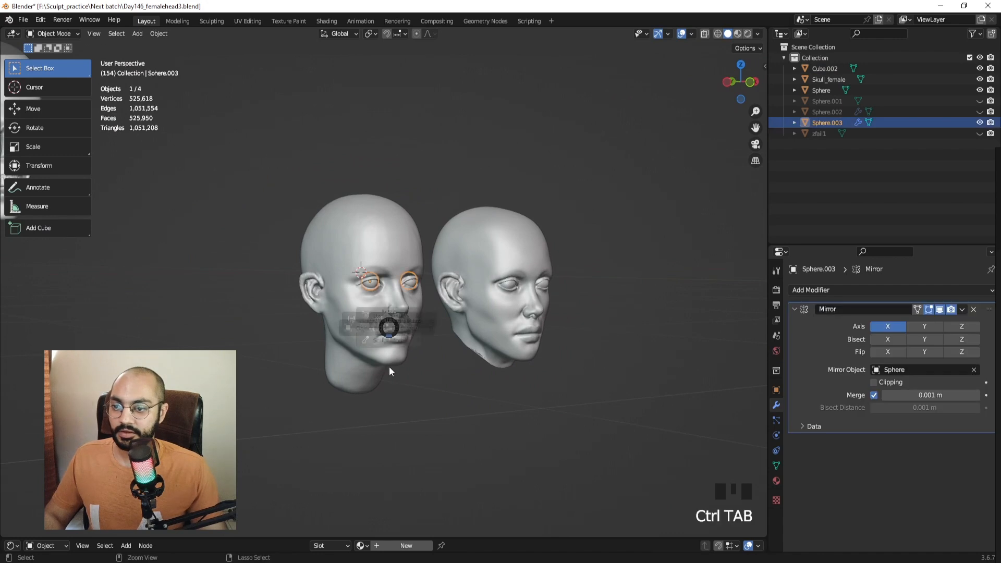
pyautogui.moveTo(429, 331)
pyautogui.keyDown('ctrl'); pyautogui.mouseDown(button='middle')
pyautogui.moveTo(442, 244)
pyautogui.moveTo(496, 284)
pyautogui.moveTo(476, 301)
pyautogui.mouseUp(button='middle'); pyautogui.keyUp('ctrl')
pyautogui.click(58, 67)
# Back in Object Mode, select Cube.002, hide it, then undo the hide.
pyautogui.hotkey('ctrl', 'Tab')
pyautogui.click(440, 301)
pyautogui.click(578, 298)
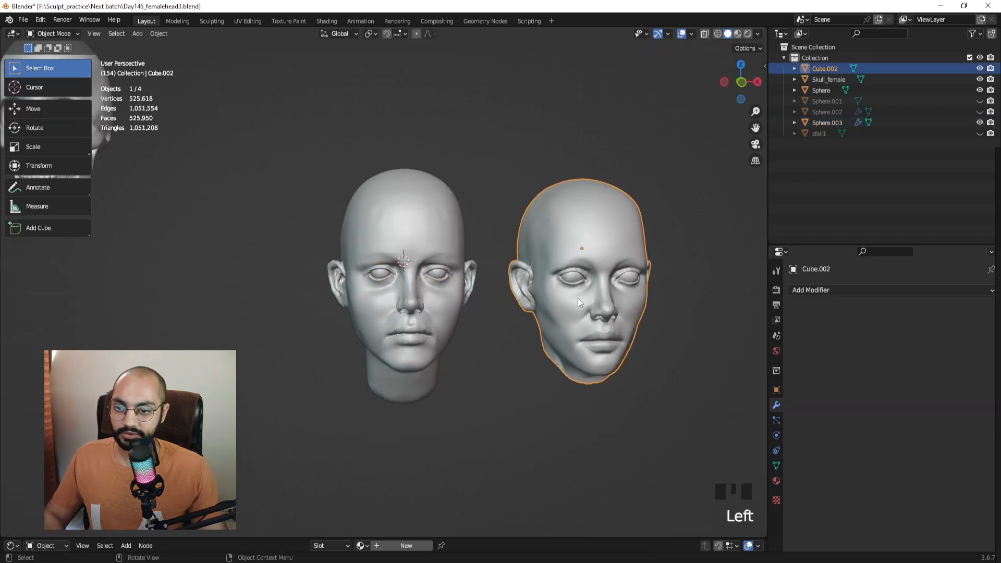
pyautogui.press('h')
pyautogui.hotkey('ctrl', 'z')
pyautogui.hotkey('ctrl', 'z')
pyautogui.hotkey('ctrl', 'z')
pyautogui.hotkey('ctrl', 'z')
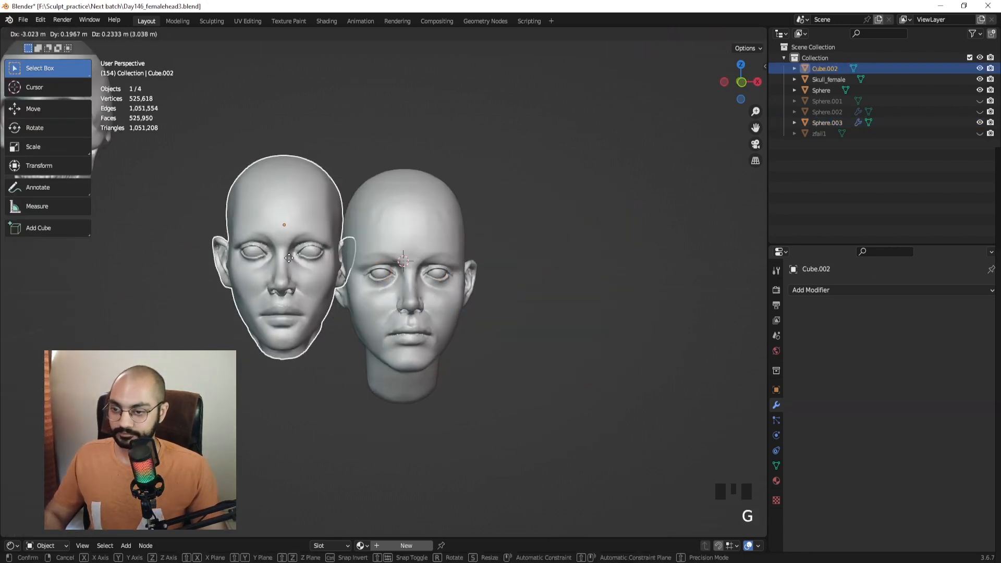
# Return to Sculpt Mode and frame the skull and centre head.
pyautogui.hotkey('ctrl', 'Tab')
pyautogui.moveTo(509, 329); pyautogui.dragTo(393, 299, button='middle')
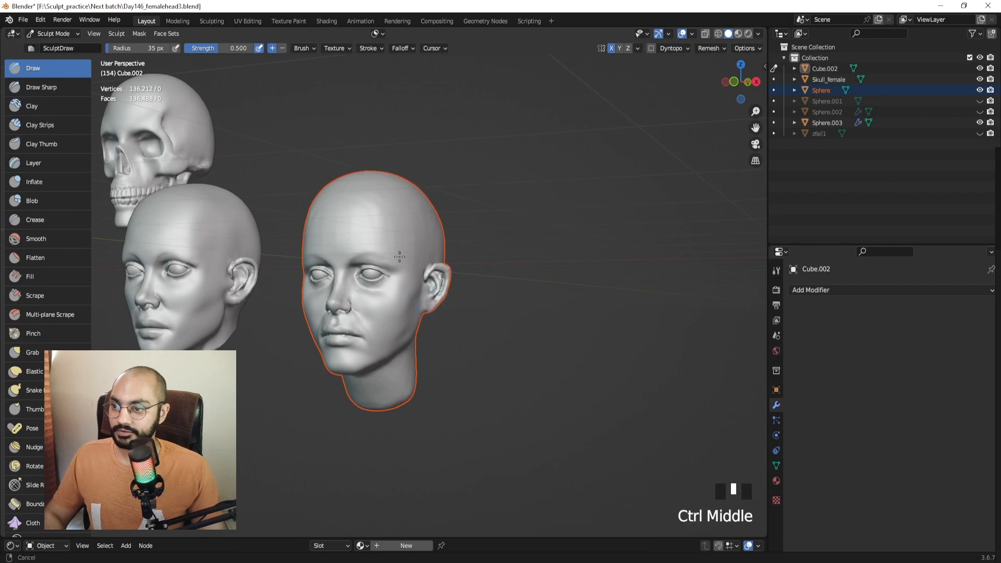
pyautogui.keyDown('ctrl'); pyautogui.moveTo(399, 256); pyautogui.dragTo(410, 302, button='middle'); pyautogui.keyUp('ctrl')
pyautogui.moveTo(409, 302)
pyautogui.mouseDown(button='middle')
pyautogui.moveTo(386, 299)
pyautogui.moveTo(417, 298)
pyautogui.mouseUp(button='middle')
# Enlarge the brush to 58 px and move sculpting to the main Sphere head.
pyautogui.keyDown('shift'); pyautogui.moveTo(417, 298); pyautogui.dragTo(467, 281, button='middle'); pyautogui.keyUp('shift')
pyautogui.press('f')
pyautogui.click(491, 273)
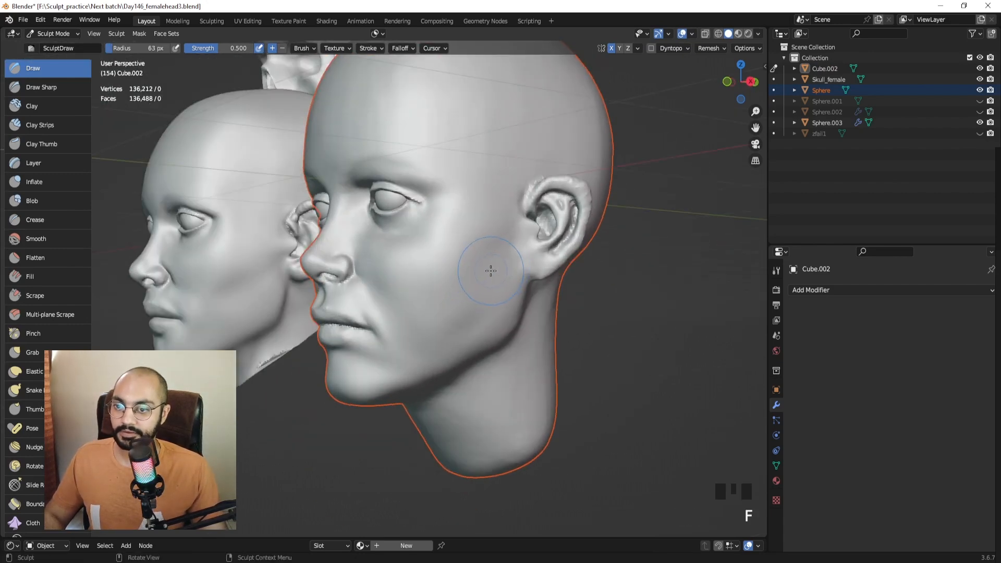
pyautogui.keyDown('ctrl'); pyautogui.click(488, 270); pyautogui.keyUp('ctrl')
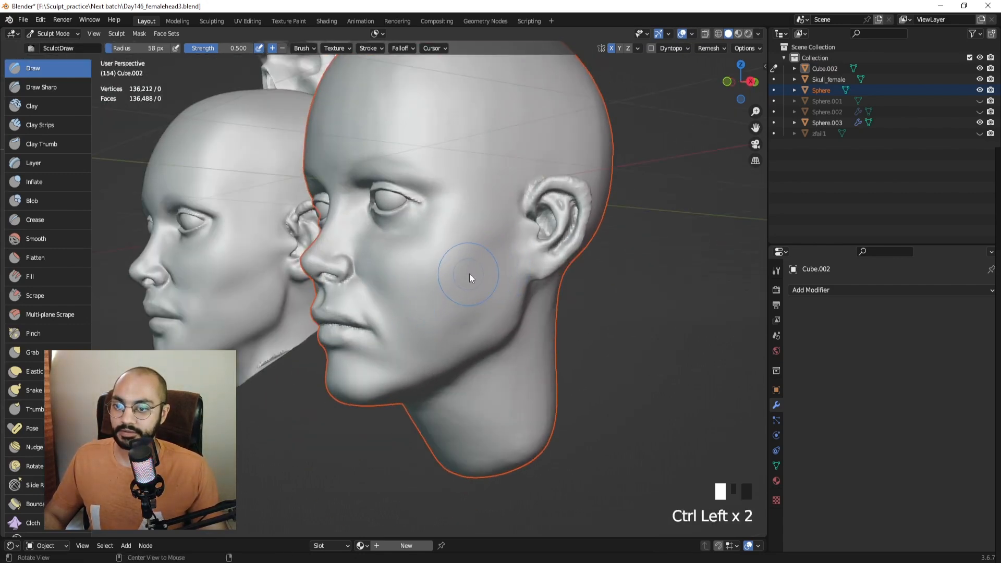
pyautogui.hotkey('alt', 'q')
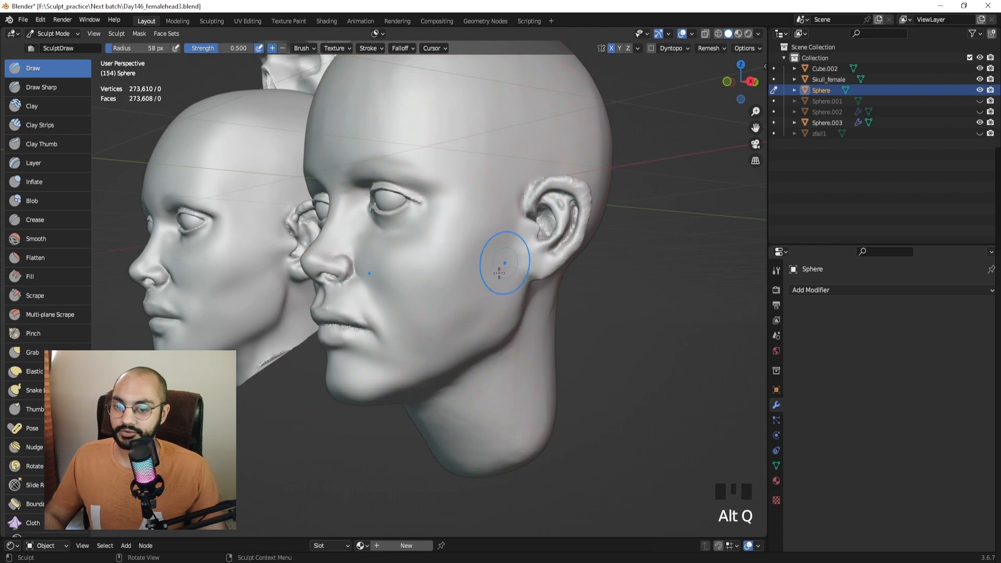
# Try carving hollows under the cheekbone, undoing the unsatisfying strokes.
pyautogui.keyDown('ctrl'); pyautogui.moveTo(500, 254); pyautogui.dragTo(424, 306); pyautogui.keyUp('ctrl')
pyautogui.hotkey('ctrl', 'z')
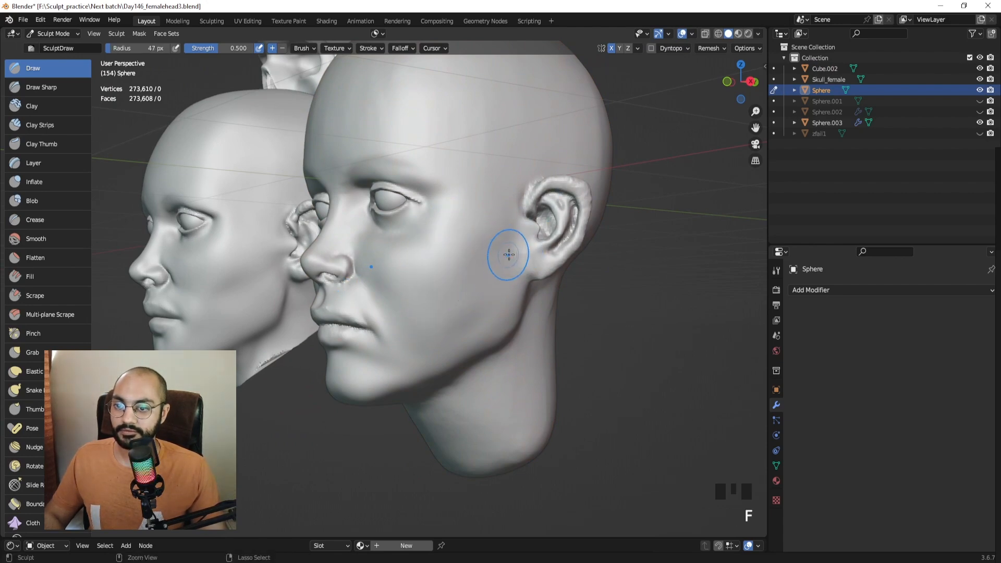
pyautogui.keyDown('ctrl'); pyautogui.moveTo(508, 255); pyautogui.dragTo(439, 299); pyautogui.keyUp('ctrl')
pyautogui.moveTo(426, 353); pyautogui.dragTo(458, 324, button='middle')
pyautogui.hotkey('ctrl', 'z')
pyautogui.hotkey('ctrl', 'z')
pyautogui.hotkey('ctrl', 'z')
pyautogui.hotkey('ctrl', 'z')
pyautogui.hotkey('ctrl', 'z')
pyautogui.keyDown('ctrl'); pyautogui.moveTo(490, 282); pyautogui.dragTo(409, 328); pyautogui.keyUp('ctrl')
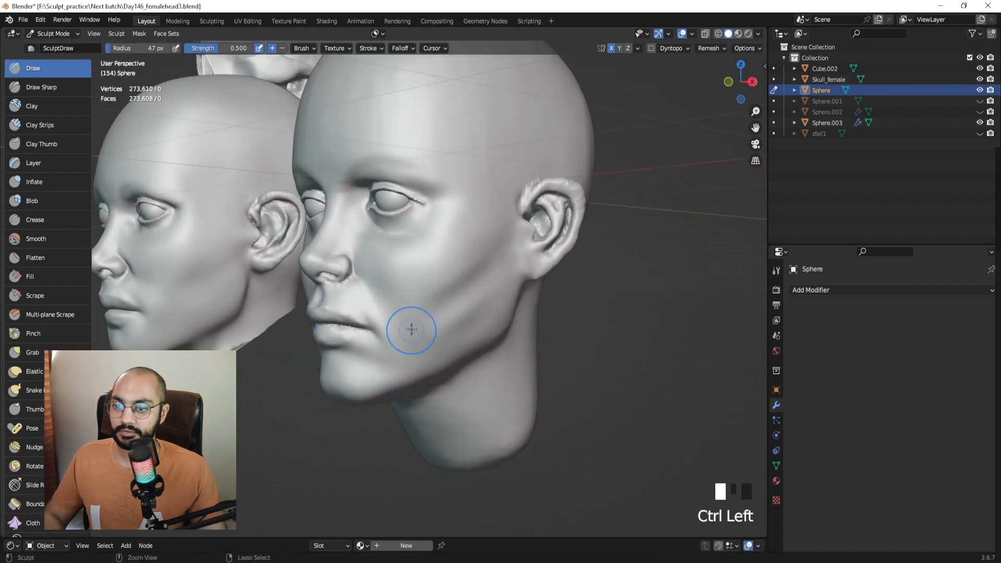
pyautogui.hotkey('ctrl', 'z')
pyautogui.hotkey('ctrl', 'z')
pyautogui.hotkey('ctrl', 'z')
pyautogui.moveTo(452, 297)
pyautogui.mouseDown(button='middle')
pyautogui.moveTo(498, 314)
pyautogui.moveTo(451, 297)
pyautogui.mouseUp(button='middle')
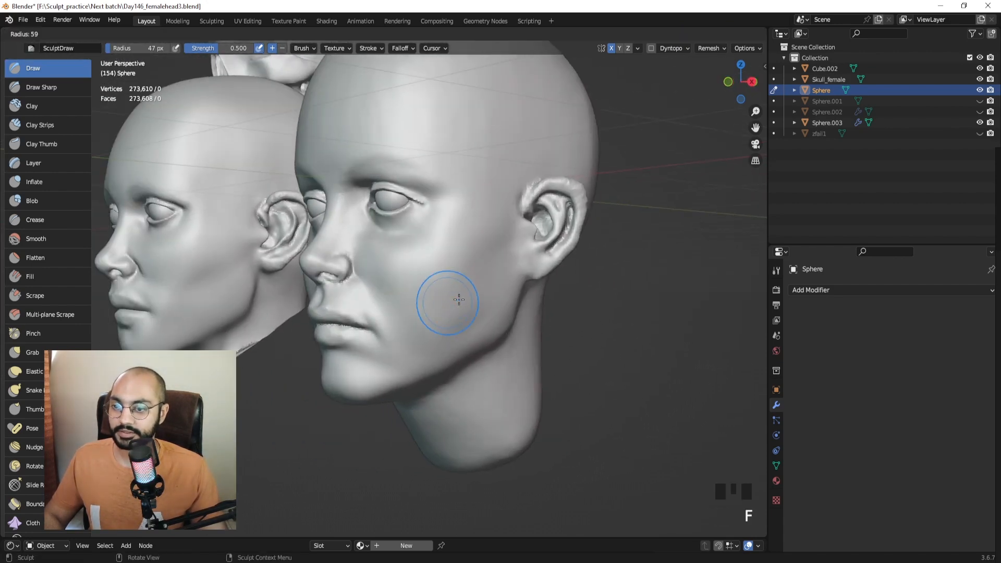
# Resize the brush and carve a deeper hollow under the cheekbone.
pyautogui.press('f')
pyautogui.click(484, 271)
pyautogui.keyDown('ctrl'); pyautogui.moveTo(452, 293); pyautogui.dragTo(427, 319); pyautogui.keyUp('ctrl')
pyautogui.keyDown('ctrl'); pyautogui.moveTo(449, 296); pyautogui.dragTo(426, 322); pyautogui.keyUp('ctrl')
pyautogui.keyDown('ctrl'); pyautogui.moveTo(450, 297); pyautogui.dragTo(424, 326); pyautogui.keyUp('ctrl')
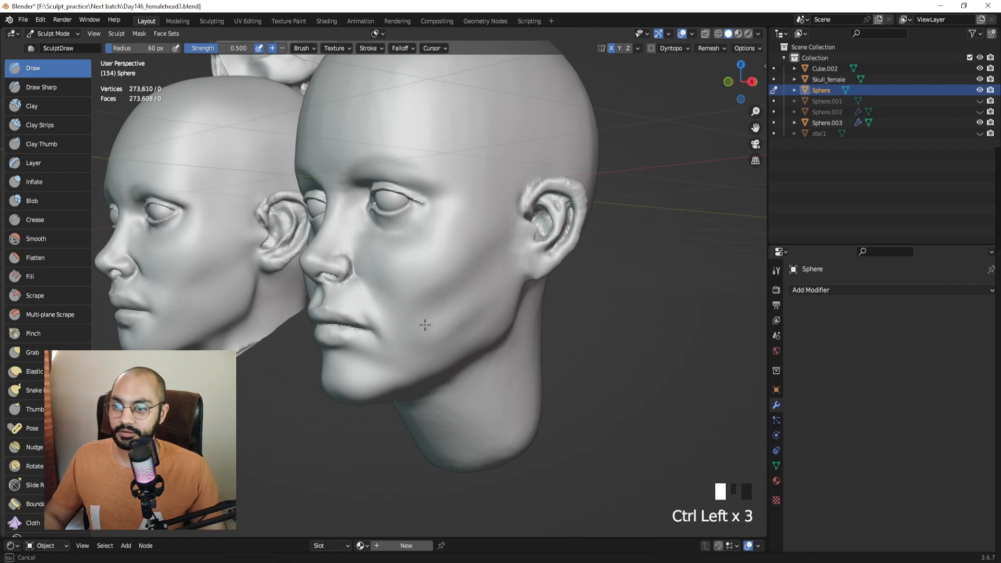
pyautogui.moveTo(435, 331)
pyautogui.mouseDown(button='middle')
pyautogui.moveTo(487, 340)
pyautogui.moveTo(443, 317)
pyautogui.mouseUp(button='middle')
# Soften and smooth the lower cheek and the new cheek hollow.
pyautogui.press('f')
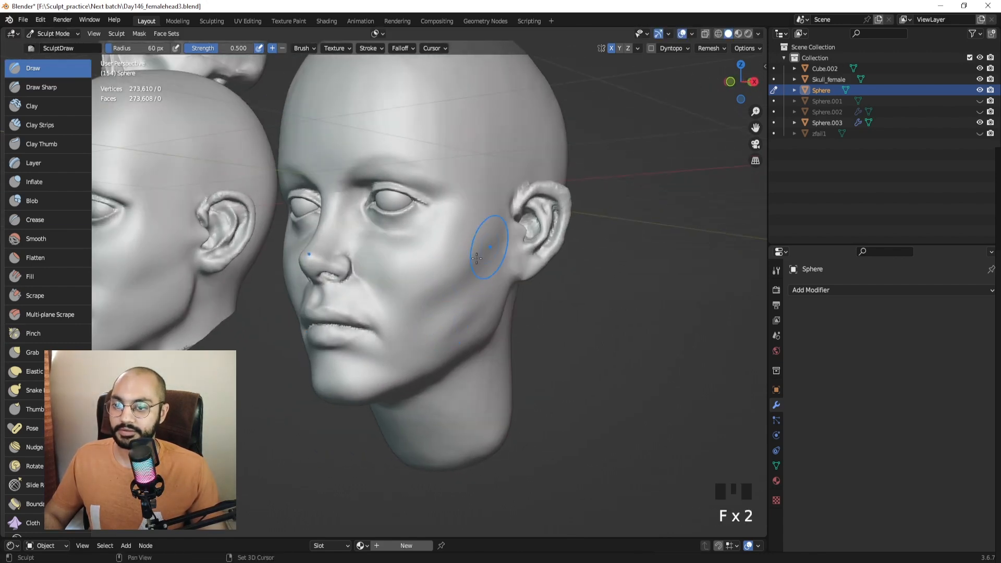
pyautogui.keyDown('shift'); pyautogui.moveTo(475, 307); pyautogui.dragTo(439, 343); pyautogui.keyUp('shift')
pyautogui.keyDown('shift'); pyautogui.moveTo(474, 304); pyautogui.dragTo(469, 310); pyautogui.keyUp('shift')
pyautogui.moveTo(464, 332); pyautogui.dragTo(424, 303, button='middle')
pyautogui.keyDown('shift'); pyautogui.moveTo(424, 303); pyautogui.dragTo(434, 311); pyautogui.keyUp('shift')
pyautogui.moveTo(470, 316); pyautogui.dragTo(452, 314, button='middle')
pyautogui.press('f')
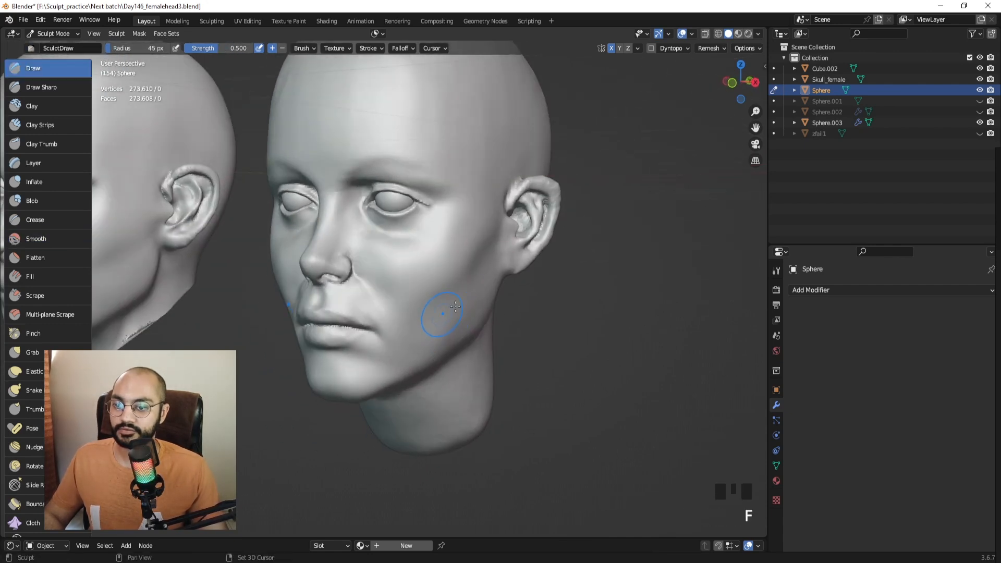
pyautogui.click(455, 314)
pyautogui.keyDown('shift'); pyautogui.moveTo(443, 314); pyautogui.dragTo(435, 305); pyautogui.keyUp('shift')
pyautogui.moveTo(435, 305); pyautogui.dragTo(455, 296, button='middle')
# With a 65 px brush, smooth both cheeks.
pyautogui.press('f')
pyautogui.click(435, 284)
pyautogui.keyDown('shift'); pyautogui.moveTo(429, 285); pyautogui.dragTo(425, 294); pyautogui.keyUp('shift')
pyautogui.moveTo(425, 294); pyautogui.dragTo(451, 298, button='middle')
pyautogui.keyDown('shift'); pyautogui.moveTo(448, 299); pyautogui.dragTo(441, 300); pyautogui.keyUp('shift')
pyautogui.moveTo(447, 297); pyautogui.dragTo(402, 290, button='middle')
pyautogui.keyDown('shift'); pyautogui.moveTo(402, 302); pyautogui.dragTo(404, 325); pyautogui.keyUp('shift')
pyautogui.moveTo(404, 326); pyautogui.dragTo(436, 314, button='middle')
pyautogui.scroll(1, 422, 307)
# Shrink the brush to 45 px and smooth the cheek and lower cheek.
pyautogui.press('f')
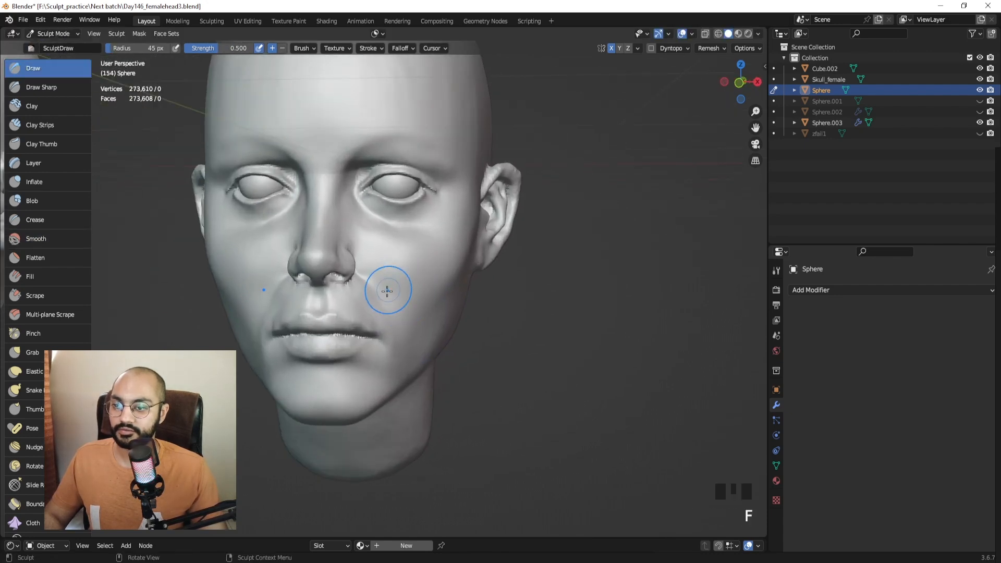
pyautogui.click(387, 291)
pyautogui.keyDown('shift'); pyautogui.moveTo(387, 291); pyautogui.dragTo(383, 297); pyautogui.keyUp('shift')
pyautogui.keyDown('shift'); pyautogui.moveTo(387, 295); pyautogui.dragTo(385, 289); pyautogui.keyUp('shift')
pyautogui.moveTo(438, 297); pyautogui.dragTo(400, 293, button='middle')
pyautogui.keyDown('shift'); pyautogui.moveTo(400, 293); pyautogui.dragTo(464, 296); pyautogui.keyUp('shift')
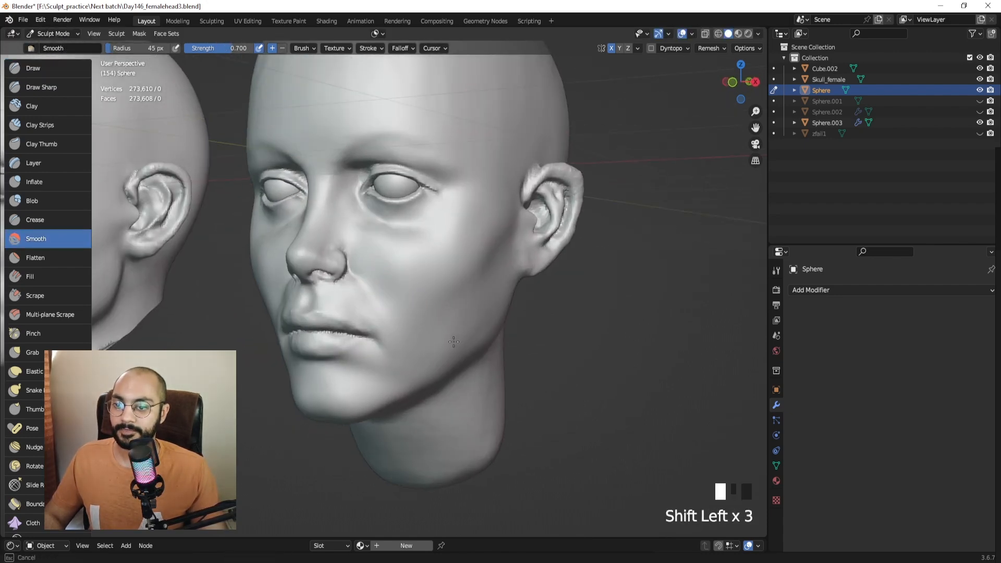
pyautogui.keyDown('shift'); pyautogui.moveTo(453, 342); pyautogui.dragTo(462, 324); pyautogui.keyUp('shift')
pyautogui.scroll(-3, 461, 324)
pyautogui.moveTo(438, 328)
pyautogui.mouseDown(button='middle')
pyautogui.moveTo(461, 333)
pyautogui.moveTo(455, 317)
pyautogui.moveTo(474, 336)
pyautogui.moveTo(424, 272)
pyautogui.mouseUp(button='middle')
pyautogui.scroll(-2, 460, 332)
# Leave sculpting for Object Mode and clear the selection.
pyautogui.hotkey('ctrl', 'Tab')
pyautogui.click(435, 339)
pyautogui.scroll(1, 471, 325)
pyautogui.click(465, 311)
pyautogui.hotkey('ctrl', 'Tab')
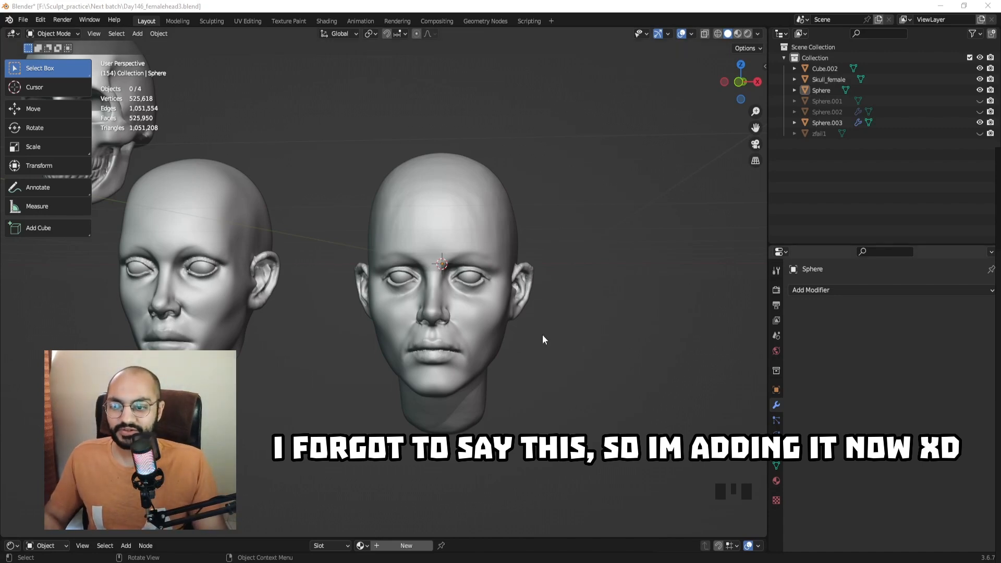
# Unhide the zfail1 head and move it right of the centre head.
pyautogui.moveTo(543, 335); pyautogui.dragTo(440, 244, button='middle')
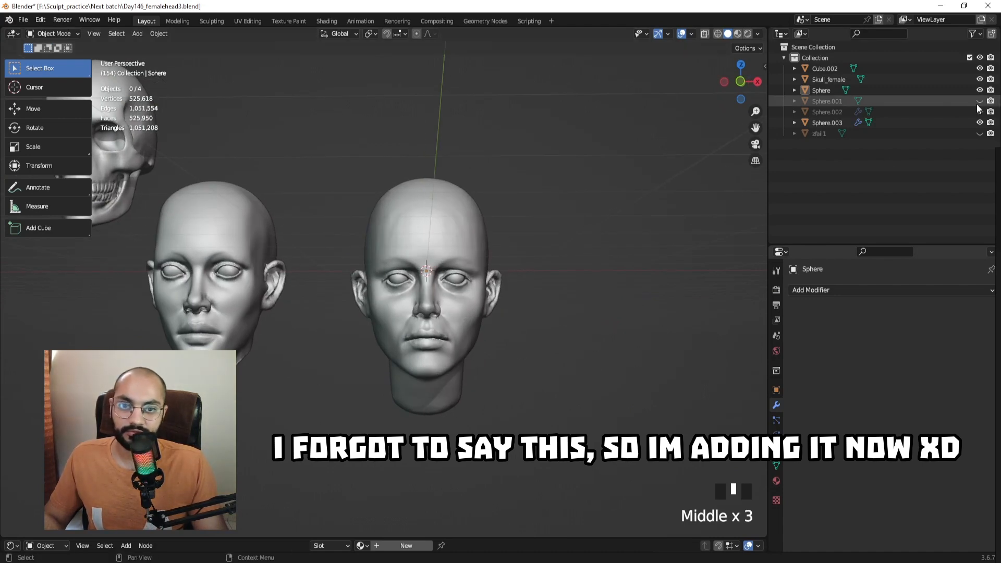
pyautogui.click(979, 134)
pyautogui.click(445, 292)
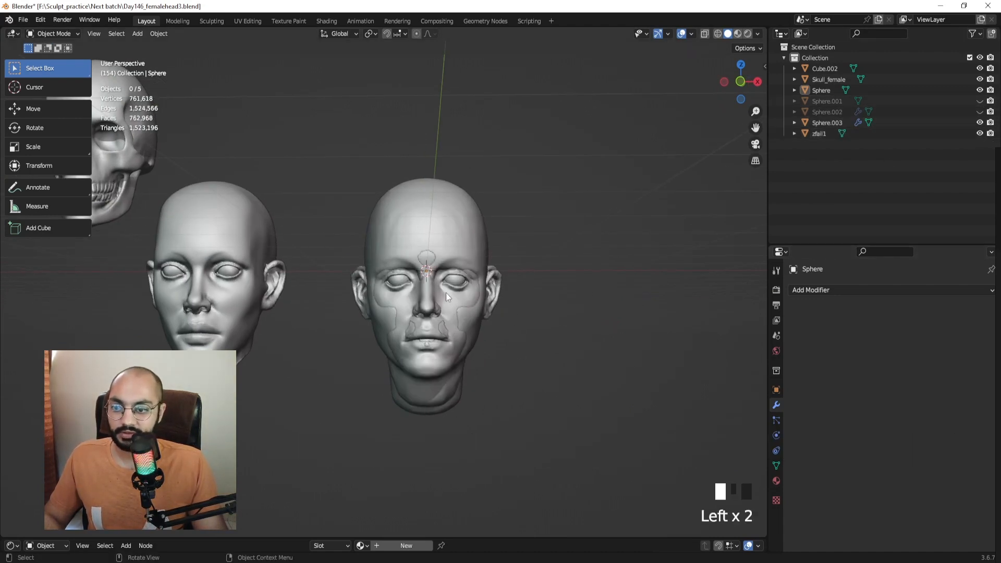
pyautogui.press('g')
pyautogui.click(709, 290)
pyautogui.click(563, 229)
# Select zfail1 again and scale it down.
pyautogui.moveTo(562, 229); pyautogui.dragTo(521, 240, button='middle')
pyautogui.moveTo(456, 252); pyautogui.dragTo(618, 284, button='middle')
pyautogui.click(611, 243)
pyautogui.press('g')
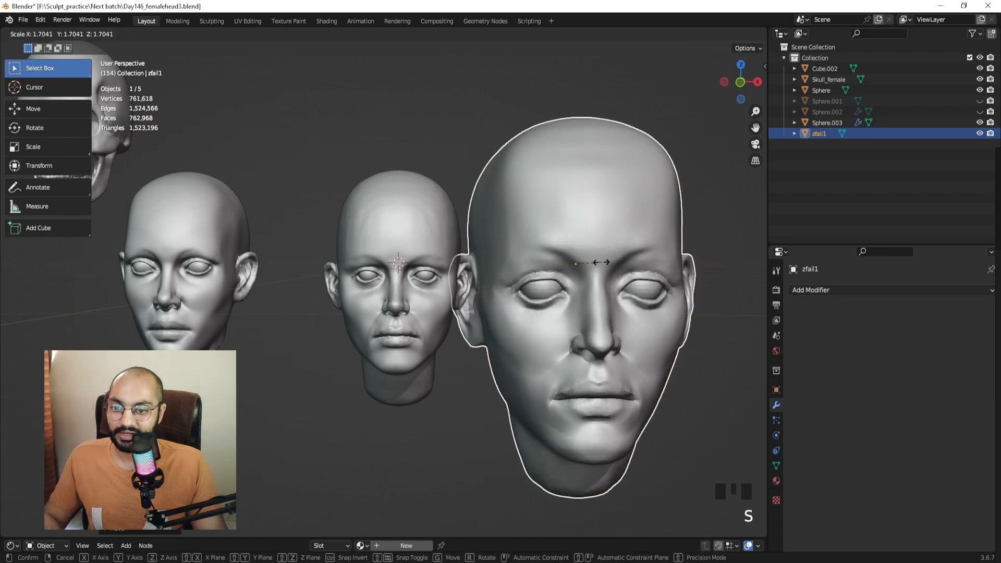
pyautogui.press('s')
pyautogui.press('s')
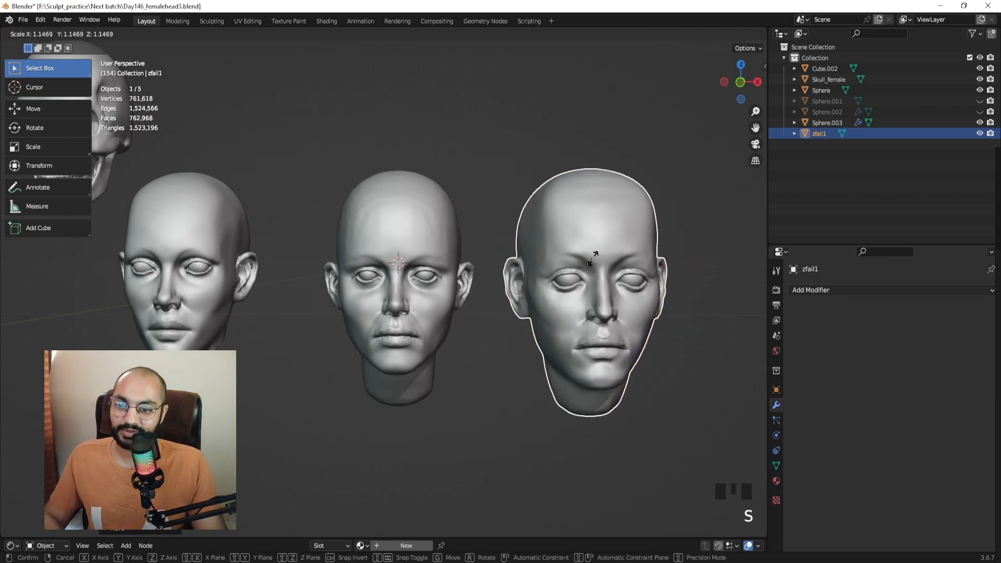
pyautogui.click(709, 391)
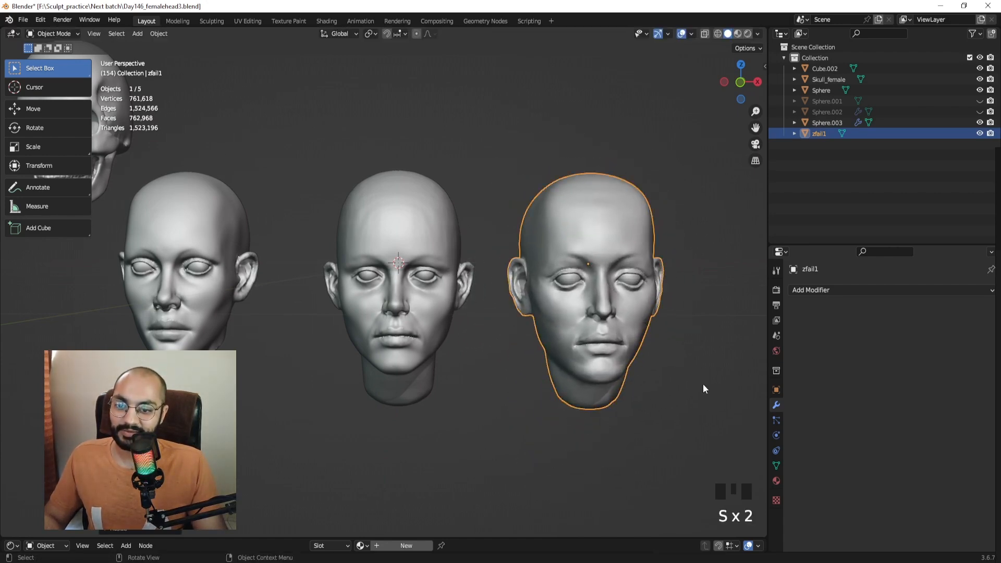
# Briefly sculpt zfail1, switch to the Sphere head, then return to Object Mode.
pyautogui.hotkey('ctrl', 'Tab')
pyautogui.click(698, 435)
pyautogui.moveTo(698, 435)
pyautogui.mouseDown(button='middle')
pyautogui.moveTo(658, 404)
pyautogui.moveTo(625, 400)
pyautogui.moveTo(658, 399)
pyautogui.mouseUp(button='middle')
pyautogui.moveTo(359, 221); pyautogui.dragTo(398, 227)
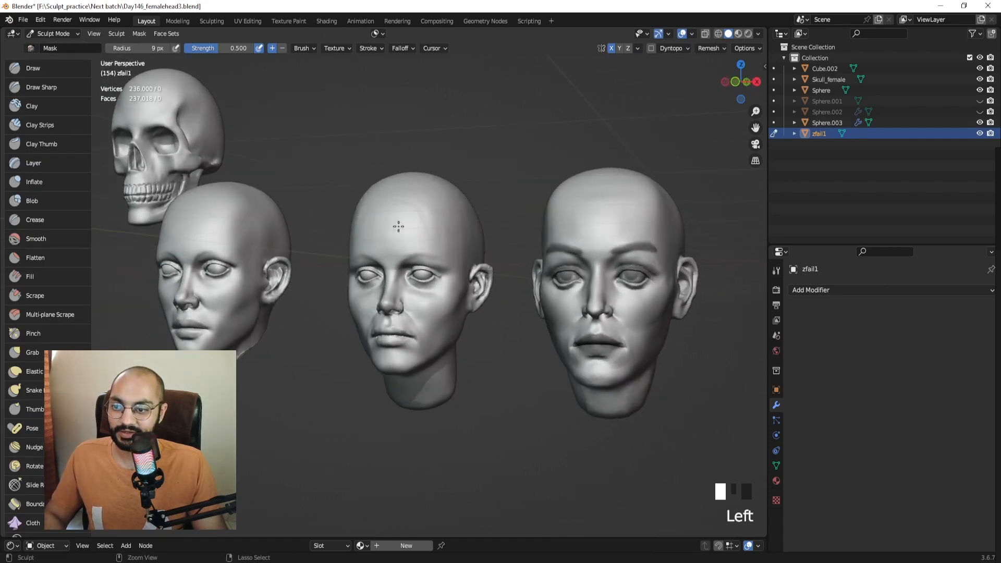
pyautogui.hotkey('alt', 'q')
pyautogui.moveTo(399, 226); pyautogui.dragTo(503, 281, button='middle')
pyautogui.hotkey('ctrl', 'Tab')
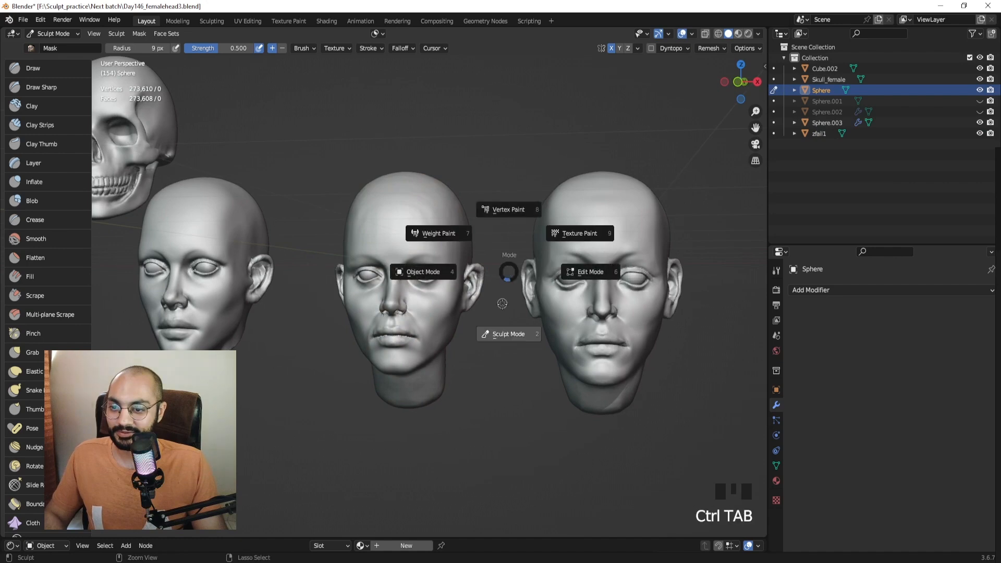
pyautogui.hotkey('ctrl', 'Tab')
pyautogui.click(467, 321)
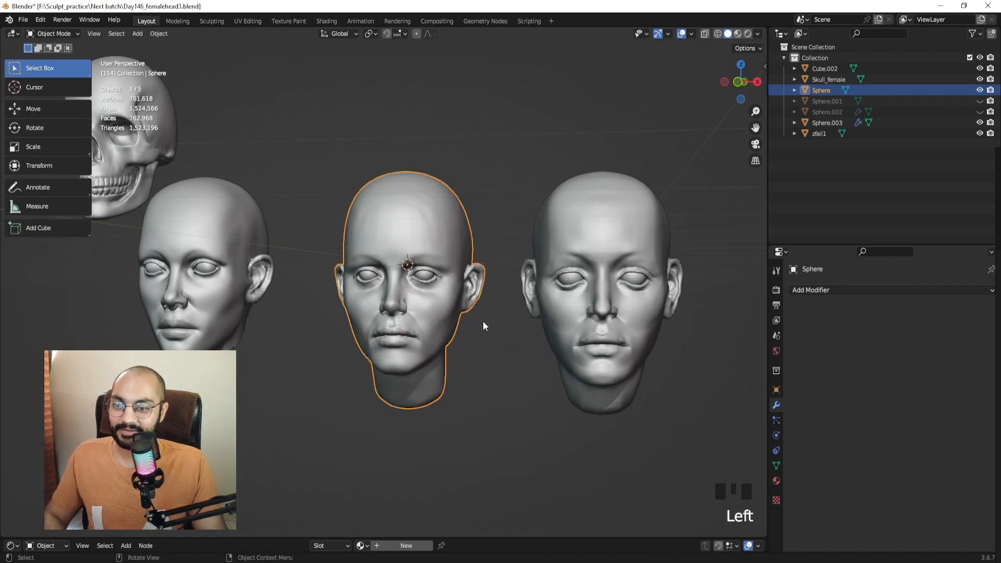
# Select zfail1, cancel its deletion, and recentre the heads in view.
pyautogui.moveTo(483, 321); pyautogui.dragTo(493, 325, button='middle')
pyautogui.scroll(-2, 499, 326)
pyautogui.click(534, 258)
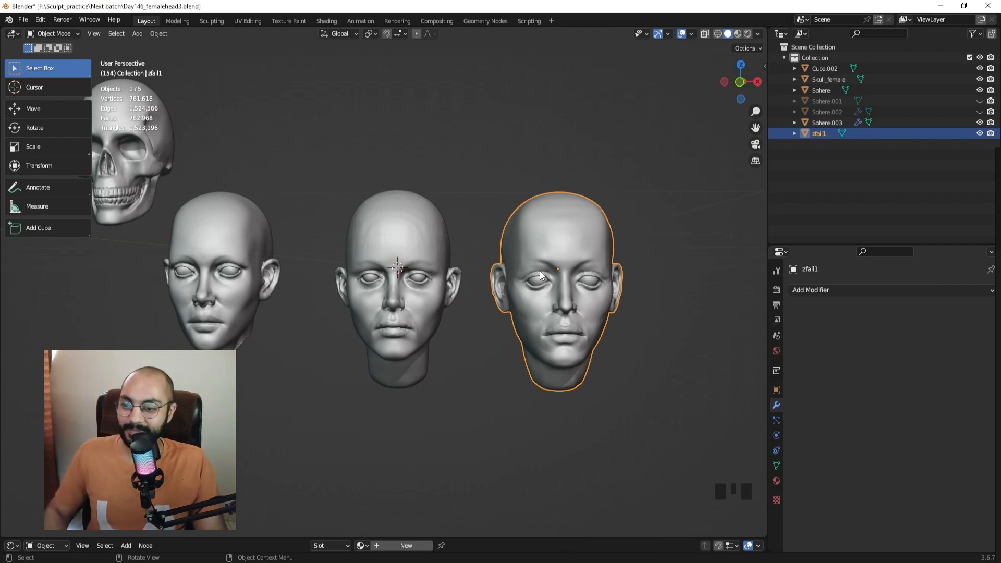
pyautogui.press('x')
pyautogui.click(578, 189)
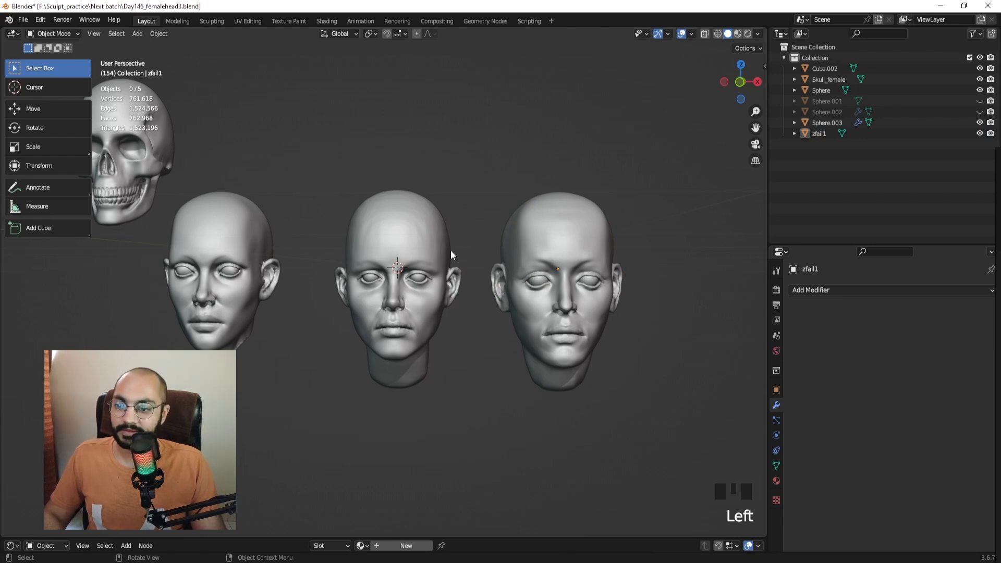
pyautogui.keyDown('shift'); pyautogui.moveTo(297, 261); pyautogui.dragTo(351, 286, button='middle'); pyautogui.keyUp('shift')
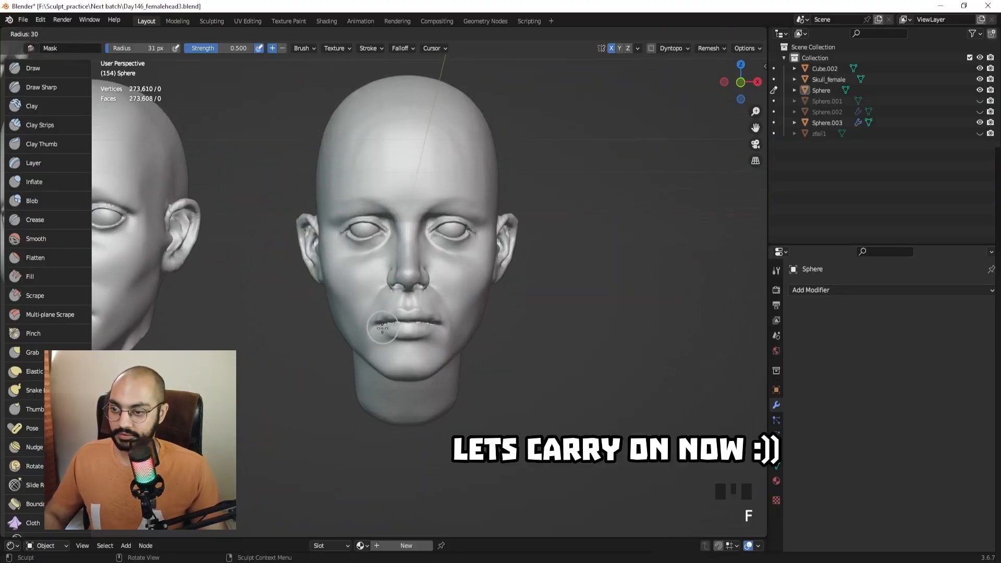
# Paint mask over the upper and lower lips with a smaller Mask brush.
pyautogui.keyDown('ctrl'); pyautogui.moveTo(395, 339); pyautogui.dragTo(395, 316, button='middle'); pyautogui.keyUp('ctrl')
pyautogui.press('f')
pyautogui.click(389, 317)
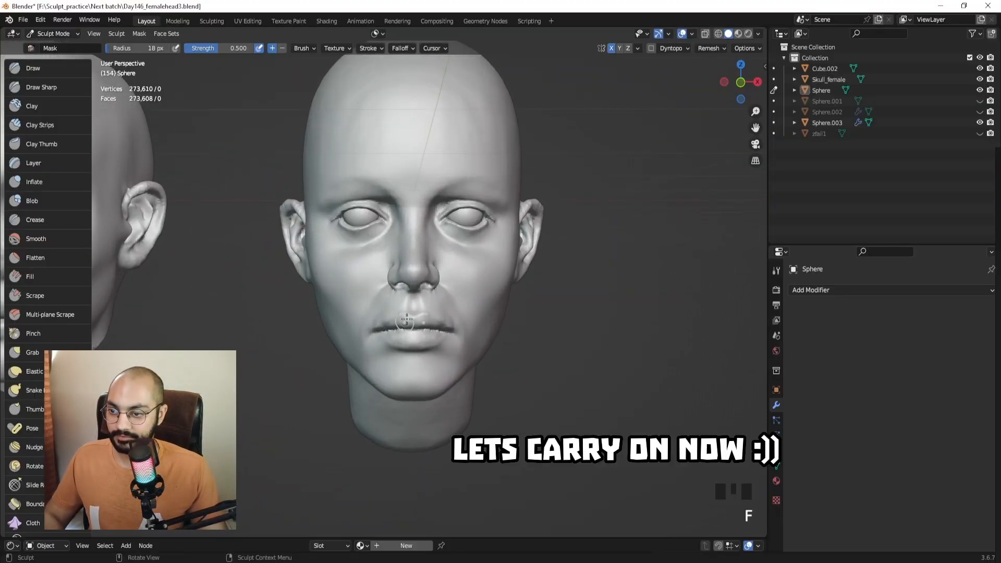
pyautogui.moveTo(401, 322)
pyautogui.mouseDown()
pyautogui.moveTo(388, 327)
pyautogui.moveTo(405, 345)
pyautogui.moveTo(422, 338)
pyautogui.moveTo(410, 320)
pyautogui.moveTo(393, 338)
pyautogui.mouseUp()
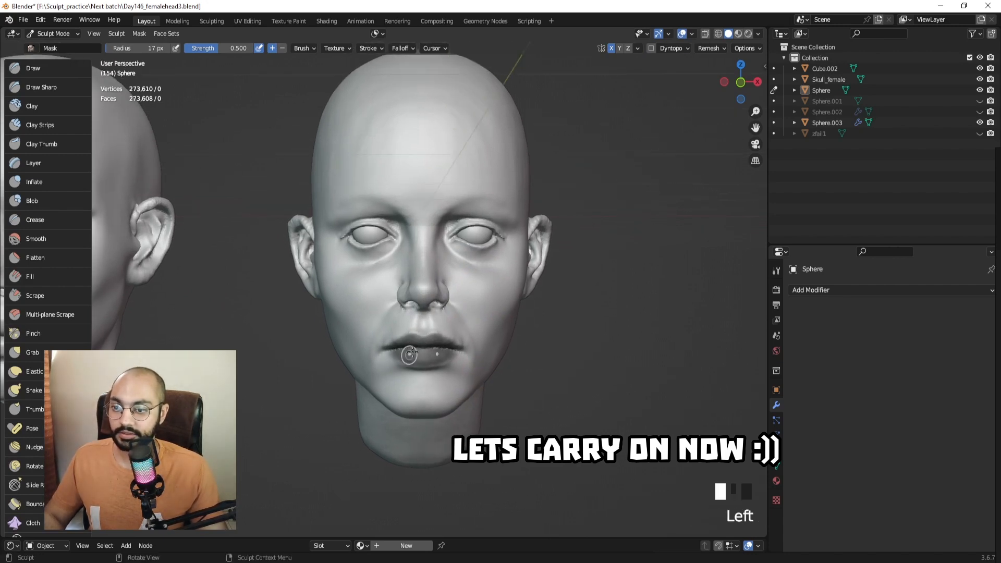
pyautogui.moveTo(437, 349); pyautogui.dragTo(411, 356, button='middle')
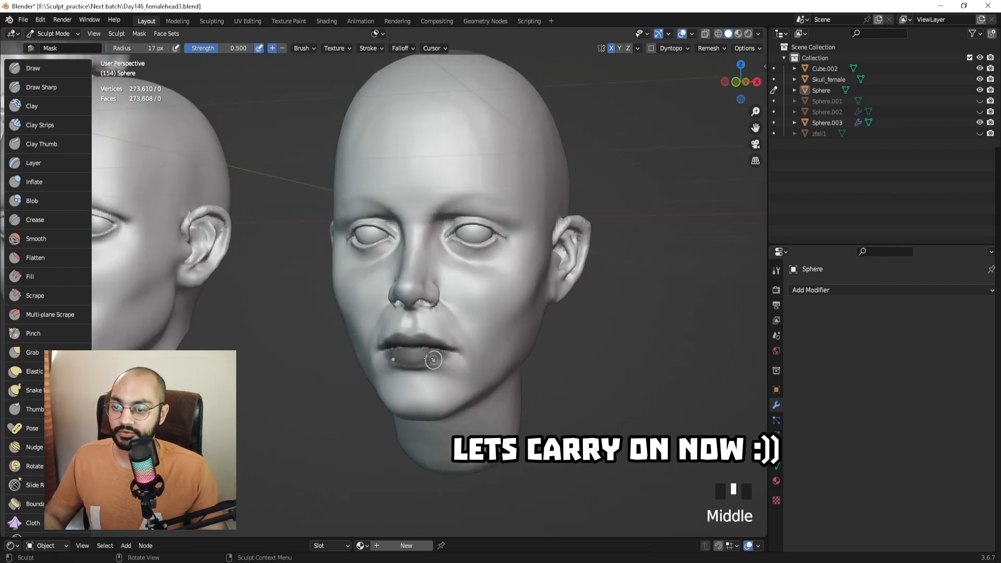
pyautogui.moveTo(411, 357)
pyautogui.mouseDown()
pyautogui.moveTo(432, 357)
pyautogui.moveTo(425, 351)
pyautogui.mouseUp()
pyautogui.moveTo(459, 326); pyautogui.dragTo(436, 322, button='middle')
pyautogui.moveTo(437, 322)
pyautogui.keyDown('shift'); pyautogui.mouseDown(button='middle')
pyautogui.moveTo(438, 354)
pyautogui.moveTo(453, 299)
pyautogui.mouseUp(button='middle'); pyautogui.keyUp('shift')
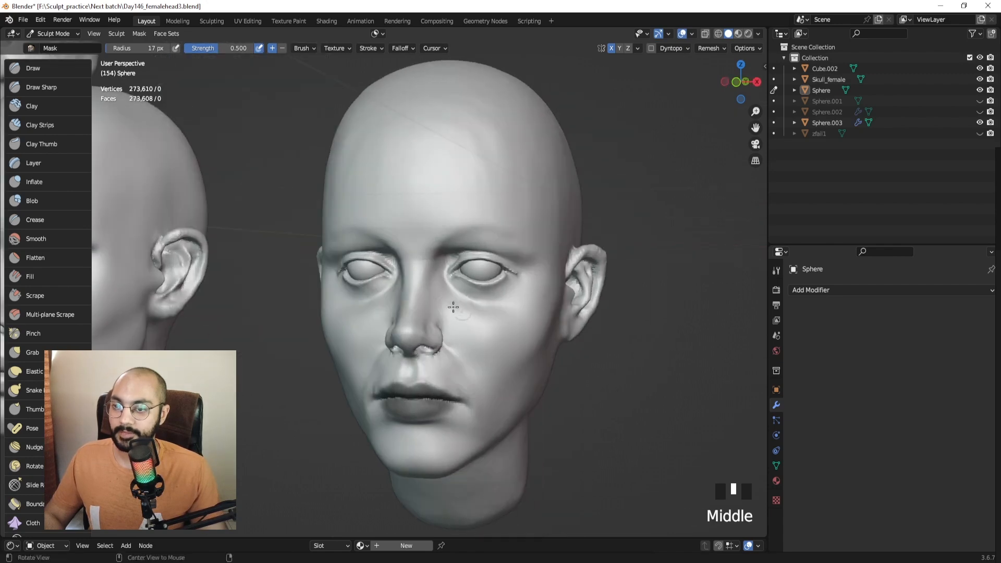
pyautogui.press('KP_0')
pyautogui.press('KP_1')
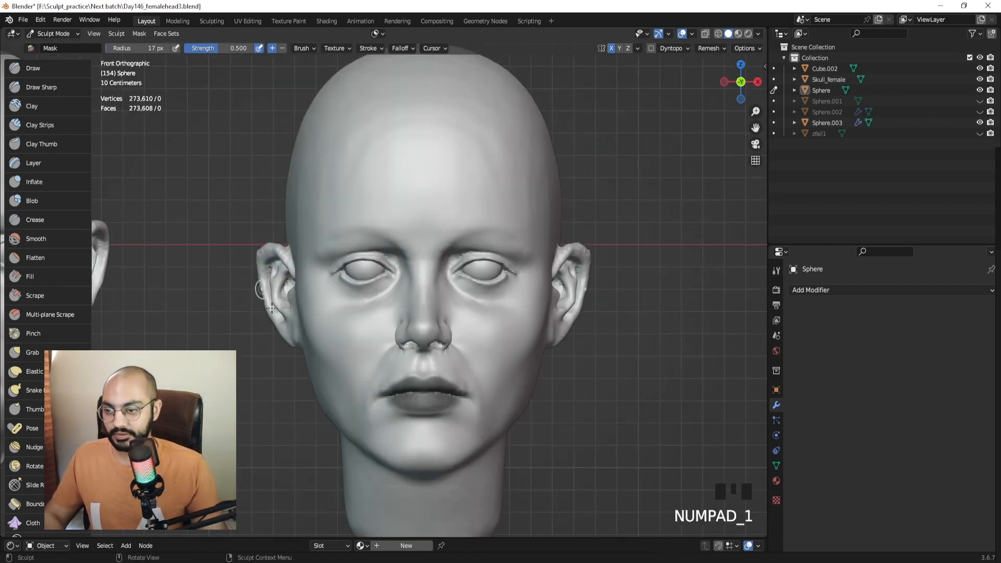
pyautogui.keyDown('shift'); pyautogui.moveTo(272, 308); pyautogui.dragTo(410, 383, button='middle'); pyautogui.keyUp('shift')
pyautogui.click(410, 382)
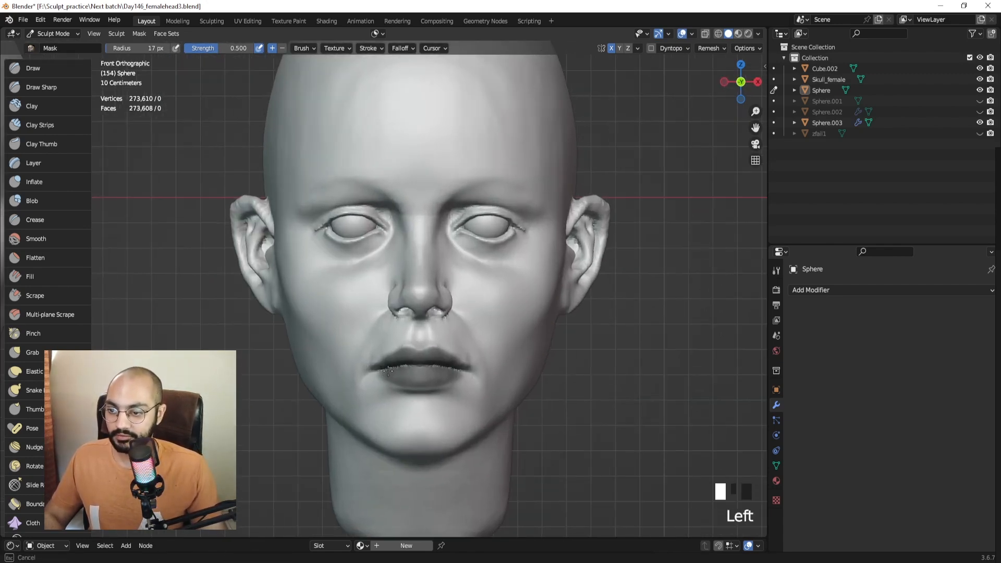
pyautogui.keyDown('shift'); pyautogui.moveTo(406, 327); pyautogui.dragTo(386, 376, button='middle'); pyautogui.keyUp('shift')
# Mask the eyelids from the inner corners out to the outer corners.
pyautogui.moveTo(442, 276)
pyautogui.mouseDown()
pyautogui.moveTo(467, 263)
pyautogui.moveTo(492, 269)
pyautogui.moveTo(444, 272)
pyautogui.moveTo(472, 286)
pyautogui.moveTo(493, 264)
pyautogui.moveTo(494, 273)
pyautogui.moveTo(463, 258)
pyautogui.moveTo(499, 271)
pyautogui.mouseUp()
pyautogui.press('f')
pyautogui.press('f')
pyautogui.click(476, 280)
pyautogui.press('f')
pyautogui.click(499, 273)
pyautogui.press('f')
pyautogui.click(484, 270)
pyautogui.moveTo(487, 279); pyautogui.dragTo(464, 276, button='middle')
pyautogui.press('f')
pyautogui.click(454, 272)
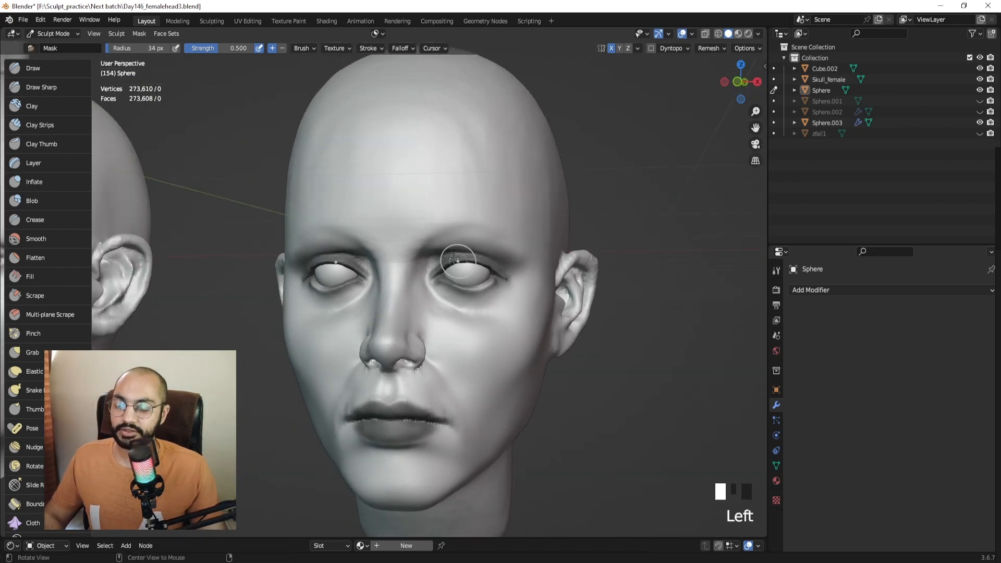
pyautogui.press('KP_1')
pyautogui.press('f')
# Mask both eyebrow arcs above the eyes.
pyautogui.click(432, 250)
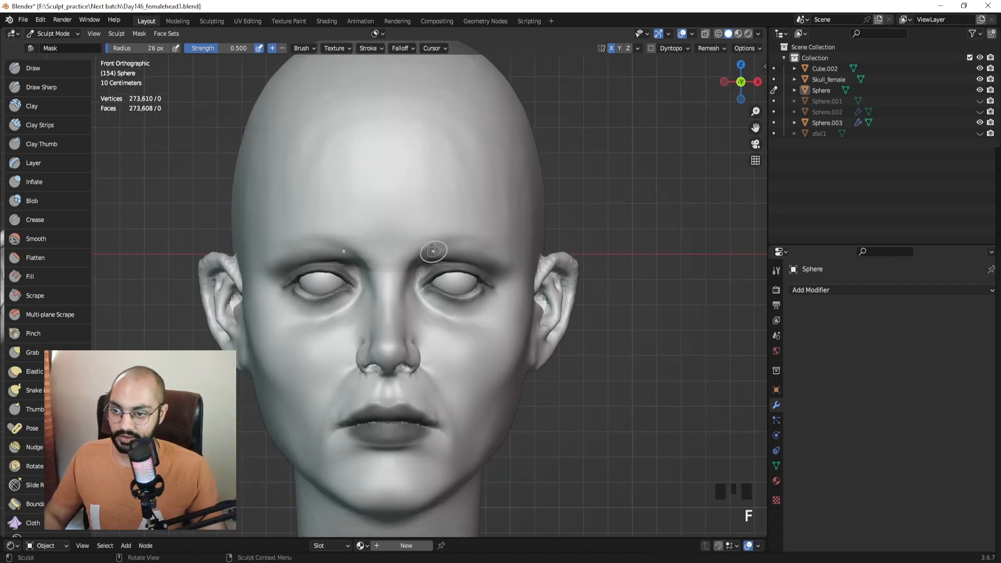
pyautogui.moveTo(418, 242)
pyautogui.mouseDown()
pyautogui.moveTo(477, 229)
pyautogui.moveTo(457, 233)
pyautogui.mouseUp()
pyautogui.moveTo(458, 233); pyautogui.dragTo(458, 223, button='middle')
pyautogui.moveTo(457, 223)
pyautogui.mouseDown()
pyautogui.moveTo(436, 219)
pyautogui.moveTo(492, 246)
pyautogui.mouseUp()
# Refine the eyebrow arch mask and trim excess mask from the brow tails.
pyautogui.keyDown('ctrl'); pyautogui.moveTo(500, 244); pyautogui.dragTo(459, 237); pyautogui.keyUp('ctrl')
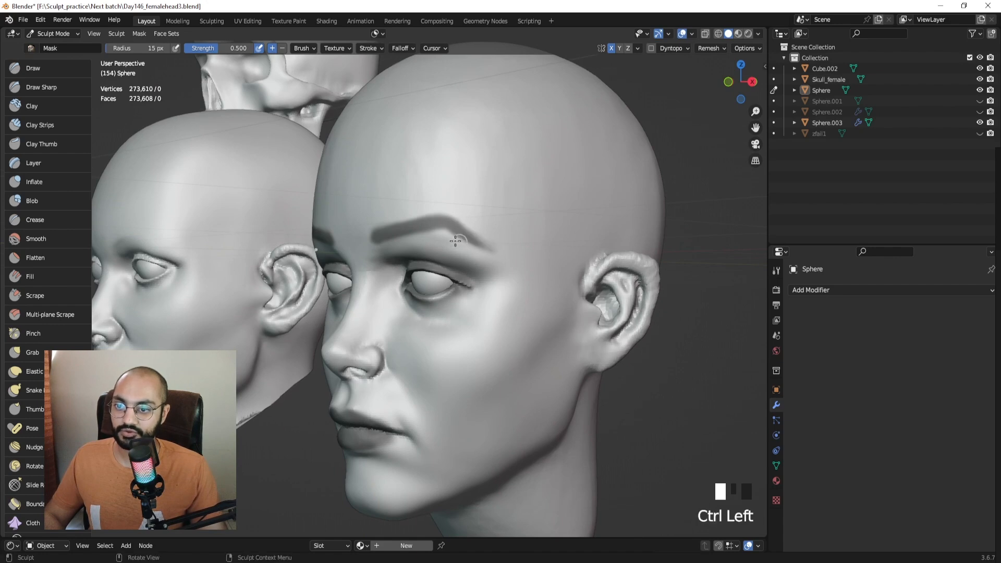
pyautogui.moveTo(453, 239); pyautogui.dragTo(482, 238, button='middle')
pyautogui.press('f')
pyautogui.click(477, 236)
pyautogui.moveTo(475, 230); pyautogui.dragTo(495, 236)
pyautogui.moveTo(496, 237); pyautogui.dragTo(467, 236, button='middle')
pyautogui.moveTo(449, 225); pyautogui.dragTo(478, 230)
pyautogui.moveTo(477, 230)
pyautogui.mouseDown()
pyautogui.moveTo(505, 249)
pyautogui.moveTo(498, 231)
pyautogui.moveTo(506, 239)
pyautogui.mouseUp()
pyautogui.press('f')
pyautogui.click(494, 231)
pyautogui.moveTo(504, 244)
pyautogui.mouseDown(button='middle')
pyautogui.moveTo(527, 250)
pyautogui.moveTo(514, 274)
pyautogui.moveTo(465, 276)
pyautogui.mouseUp(button='middle')
pyautogui.scroll(-3, 521, 260)
# Switch the Sphere head to Object Mode and back, previewing rendered then solid shading.
pyautogui.scroll(-2, 463, 277)
pyautogui.hotkey('ctrl', 'Tab')
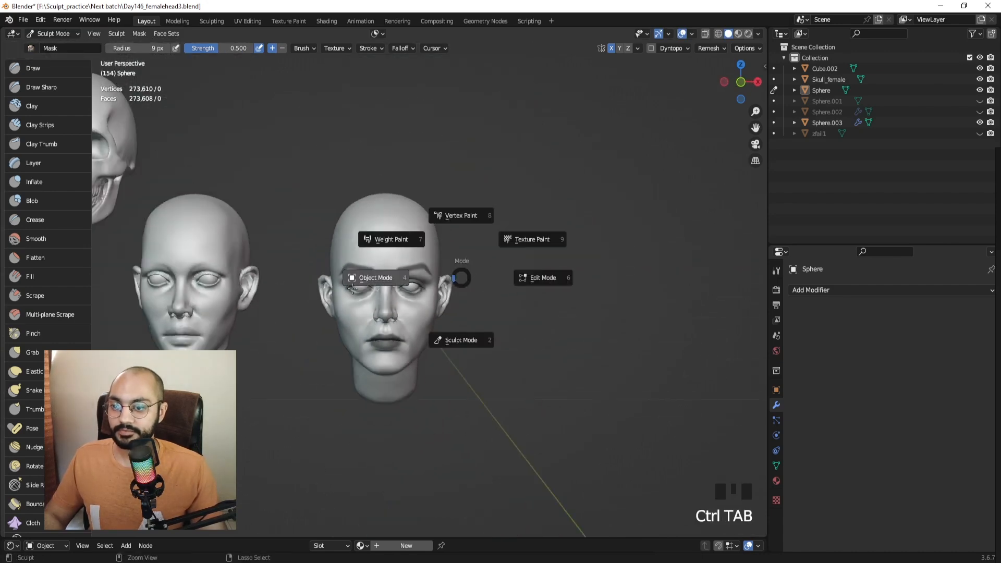
pyautogui.click(416, 263)
pyautogui.hotkey('ctrl', 'Tab')
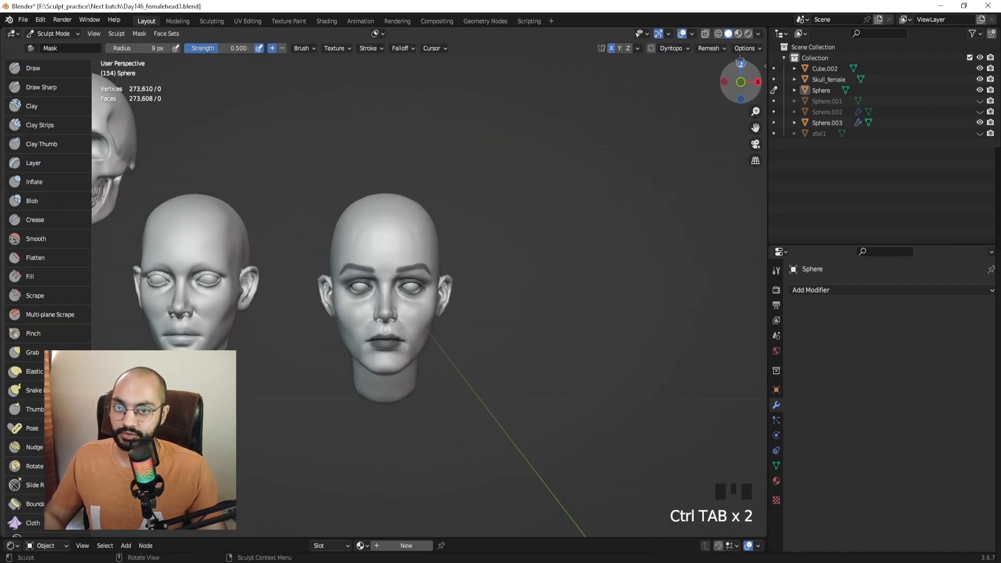
pyautogui.click(748, 33)
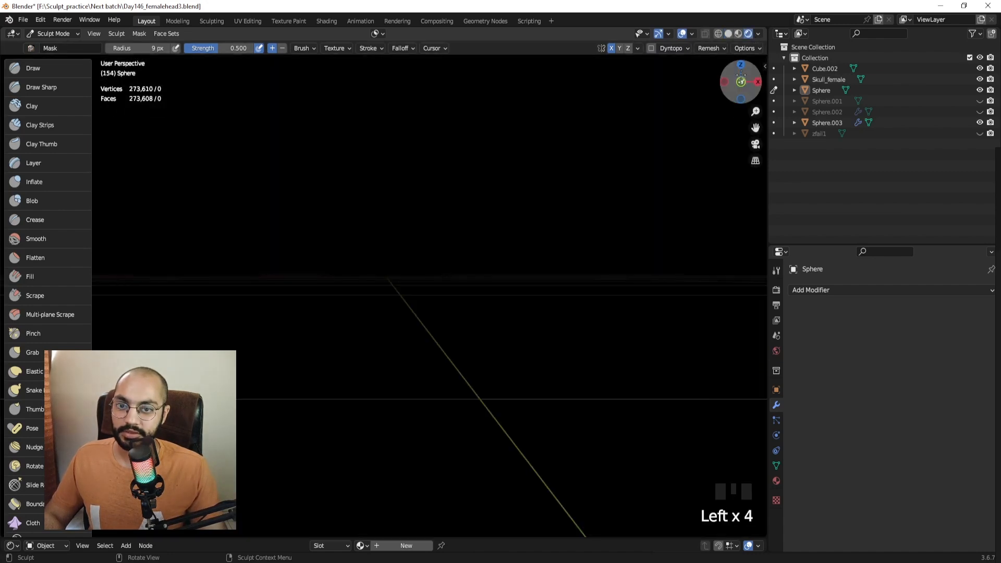
pyautogui.click(729, 34)
# Enable solid-view shadows at strength 0.620, adjust light direction, and frame the heads.
pyautogui.click(757, 33)
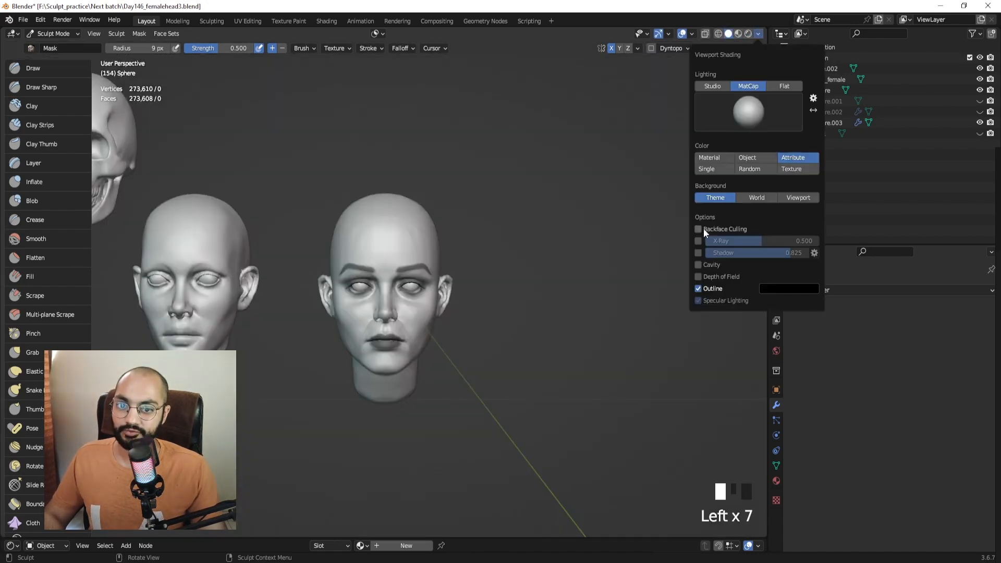
pyautogui.click(698, 253)
pyautogui.moveTo(789, 252)
pyautogui.mouseDown()
pyautogui.moveTo(752, 257)
pyautogui.moveTo(830, 300)
pyautogui.moveTo(822, 292)
pyautogui.mouseUp()
pyautogui.click(814, 253)
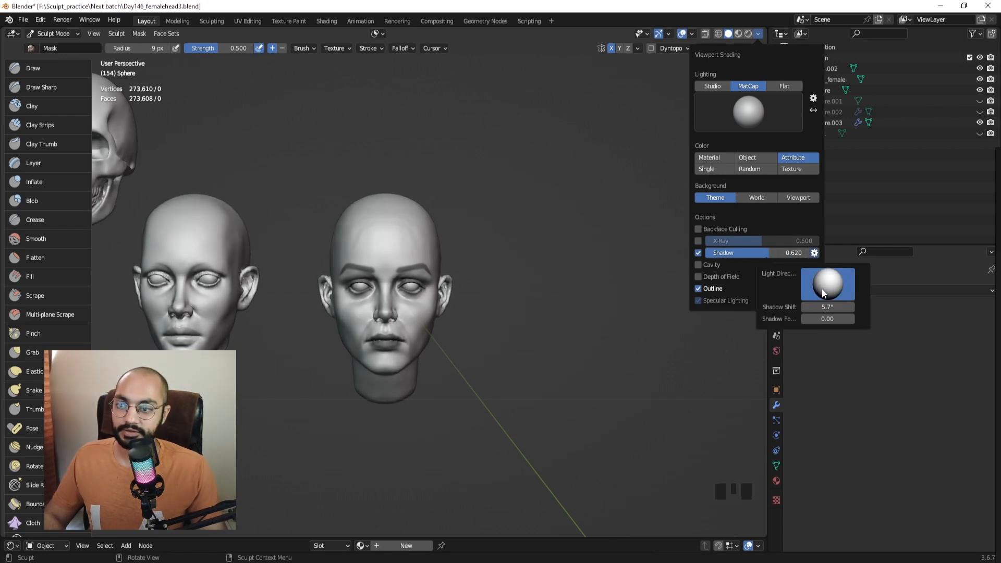
pyautogui.keyDown('shift'); pyautogui.moveTo(572, 287); pyautogui.dragTo(530, 286, button='middle'); pyautogui.keyUp('shift')
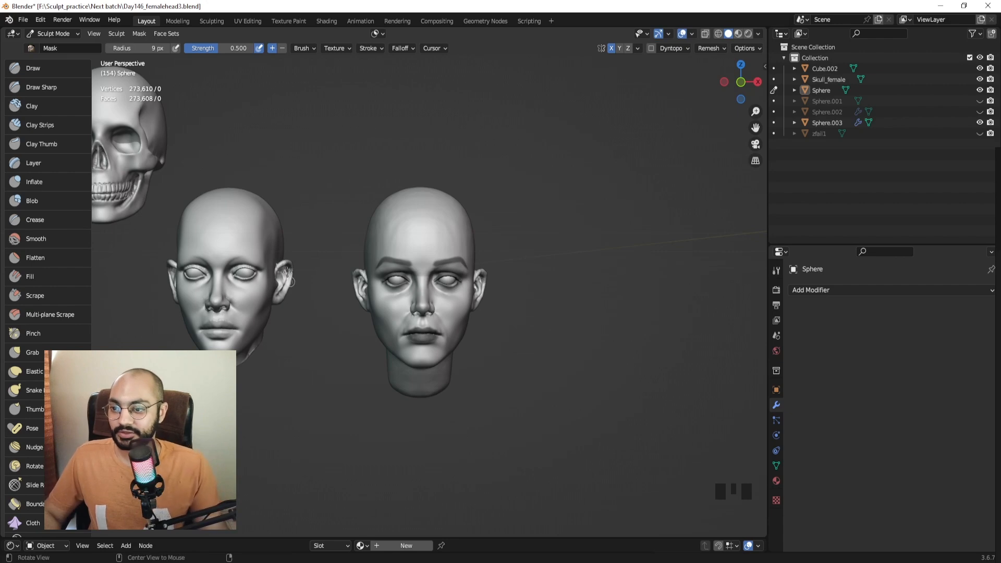
pyautogui.moveTo(529, 259); pyautogui.dragTo(468, 236, button='middle')
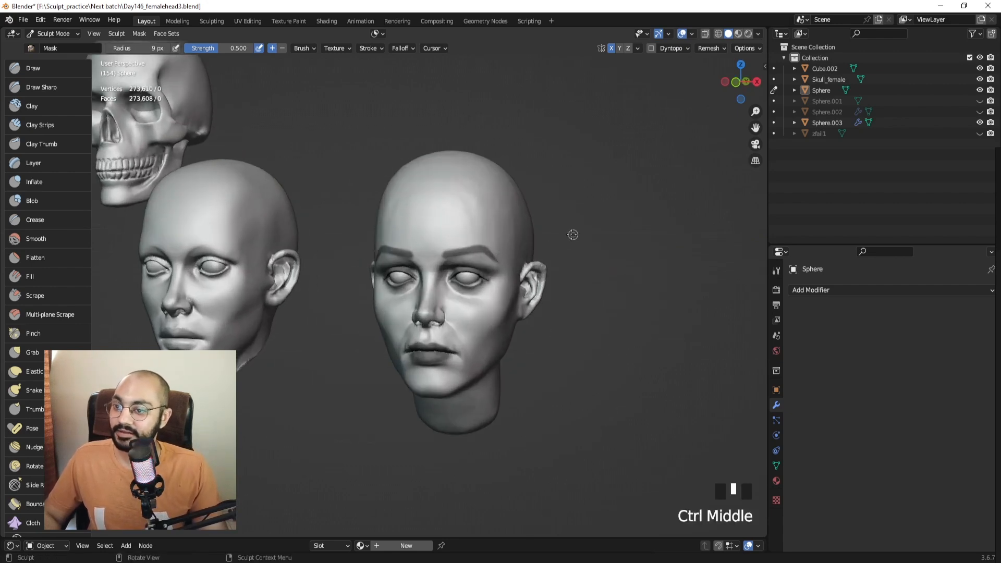